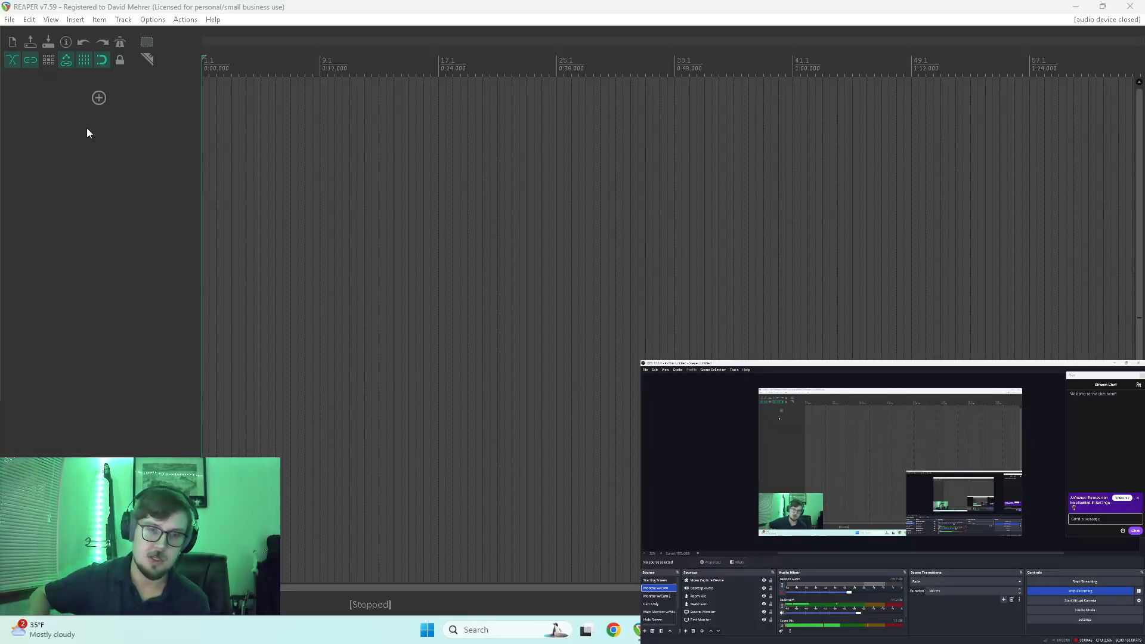
Add a new track to the empty project, make it taller and arm it for recording
{"action": "left_click", "coordinate": [99, 98]}
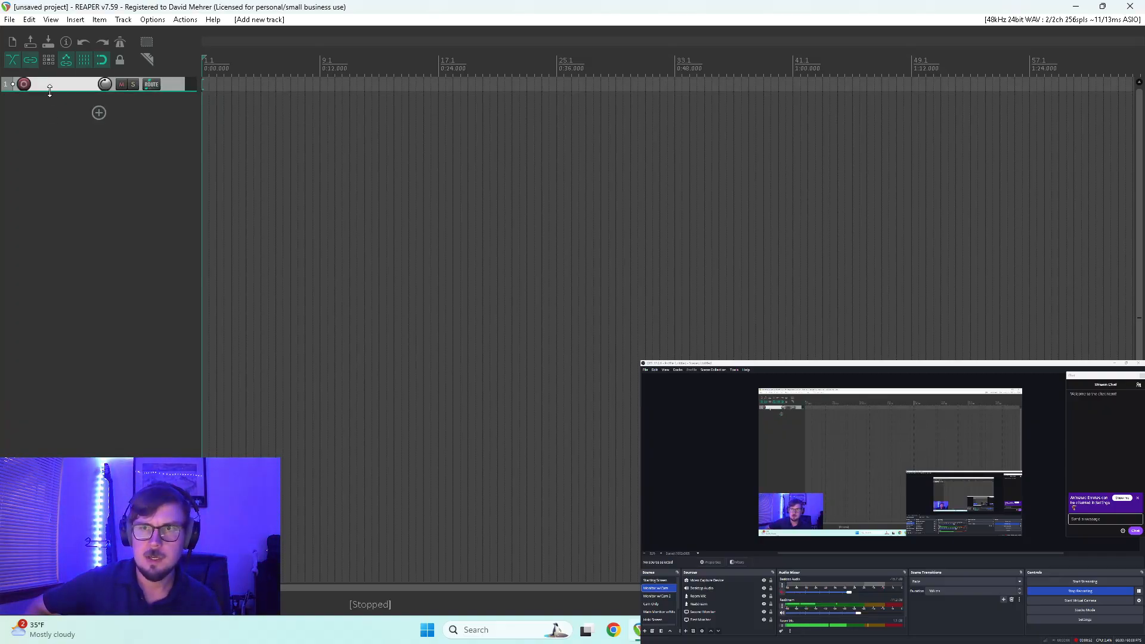
{"action": "left_click_drag", "start_coordinate": [50, 90], "coordinate": [50, 114]}
{"action": "left_click", "coordinate": [23, 86]}
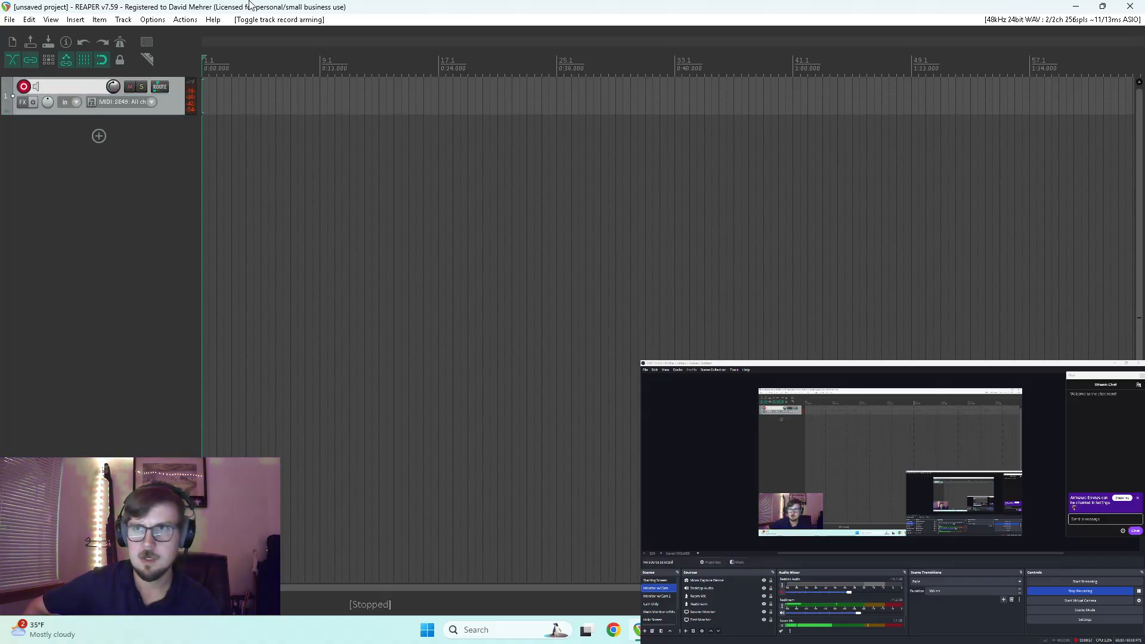
Show the mixer on the second display and add the VST3i Kontakt 8 instrument to track 1
{"action": "key", "text": "ctrl+m"}
{"action": "left_click_drag", "start_coordinate": [249, 5], "coordinate": [1034, 363]}
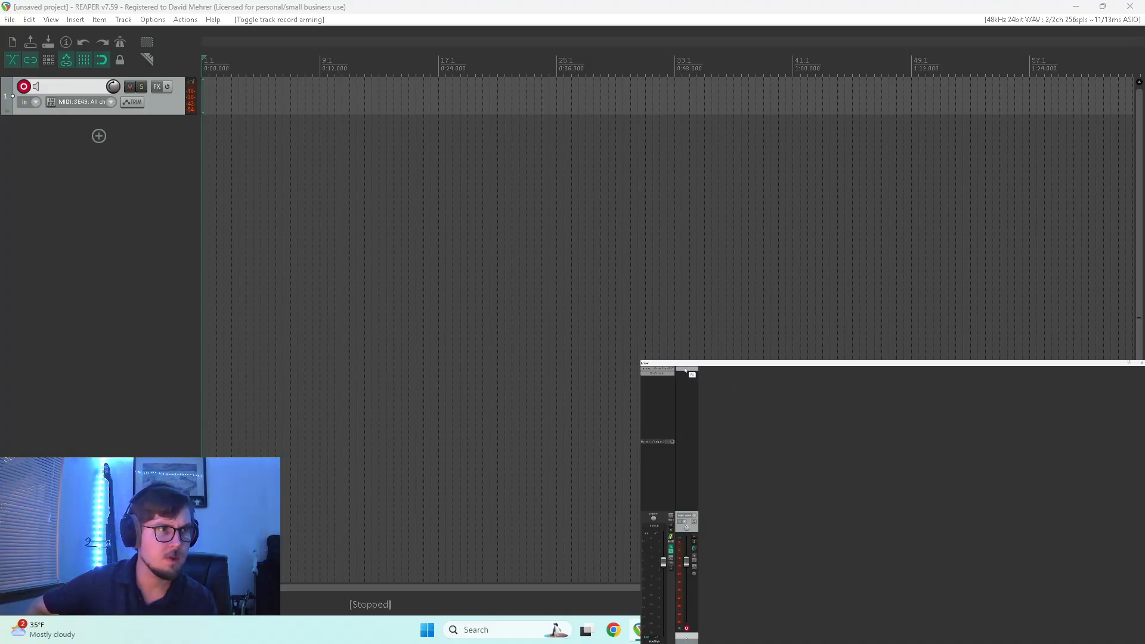
{"action": "left_click", "coordinate": [690, 370]}
{"action": "left_click", "coordinate": [298, 202]}
{"action": "left_click", "coordinate": [404, 195]}
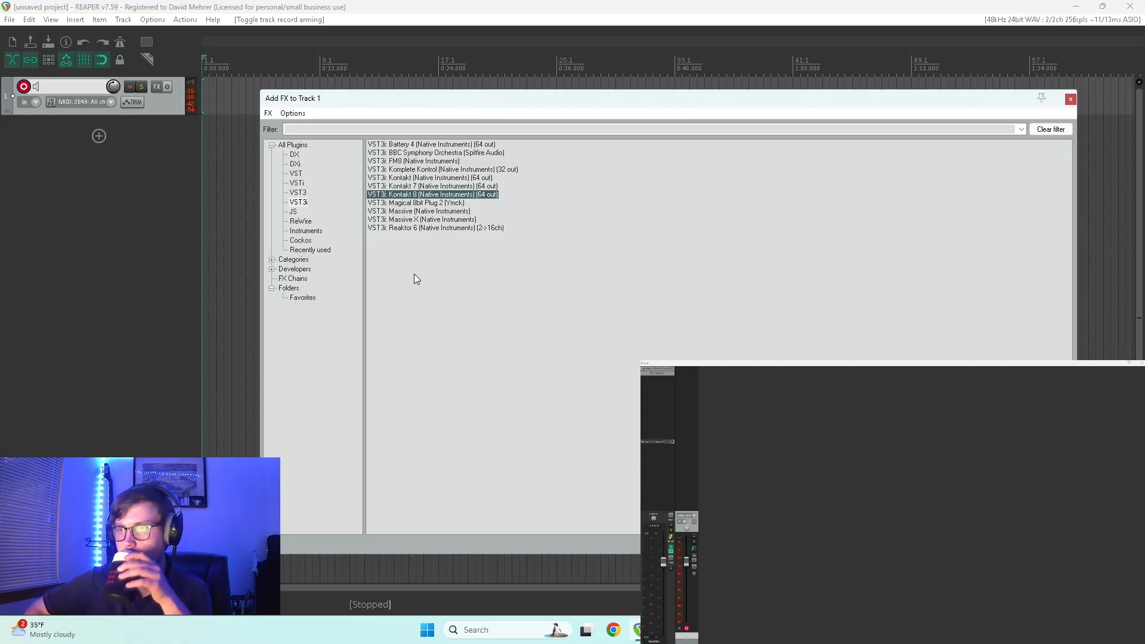
{"action": "double_click", "coordinate": [413, 195]}
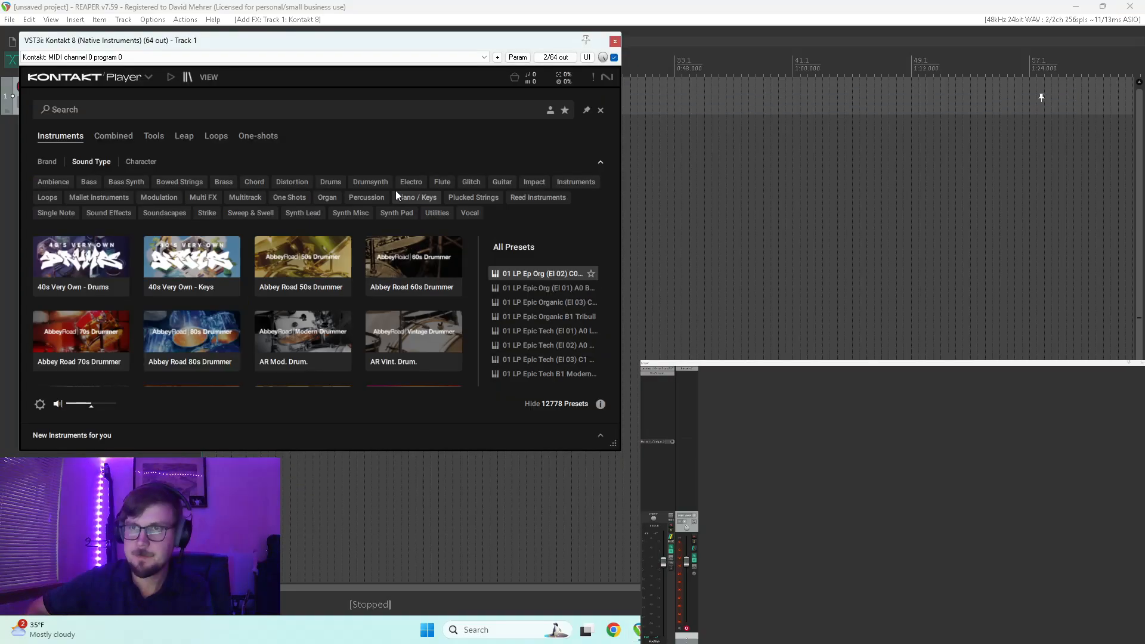
Load the Celli - Modern preset from Session Strings Pro 2 under Bowed Strings, and close the plug-in window
{"action": "left_click", "coordinate": [468, 110]}
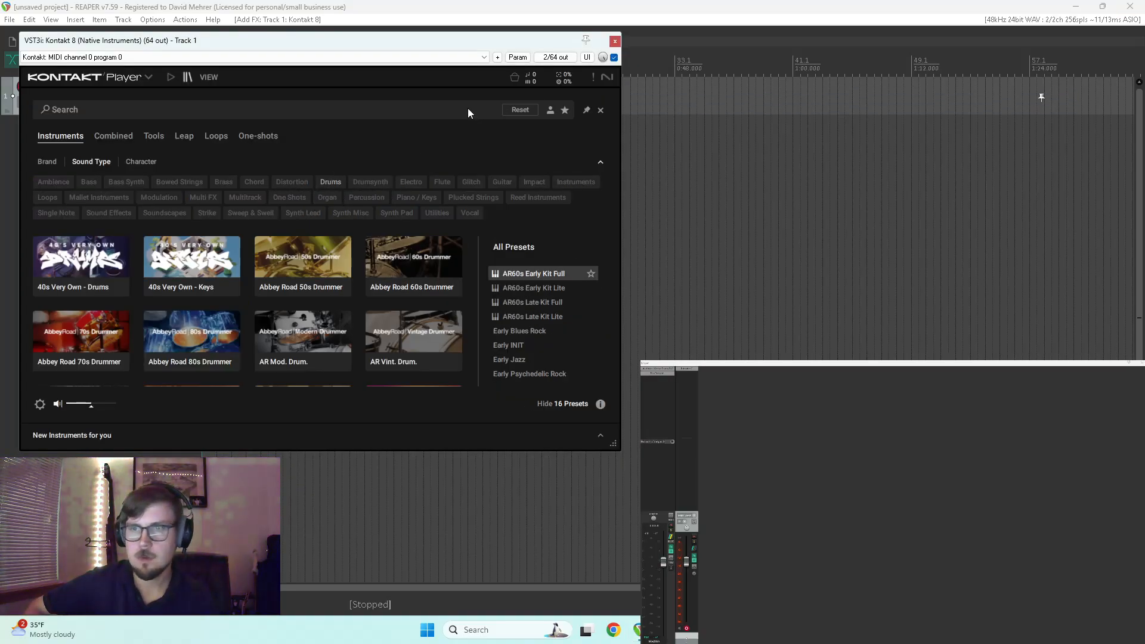
{"action": "left_click", "coordinate": [180, 183]}
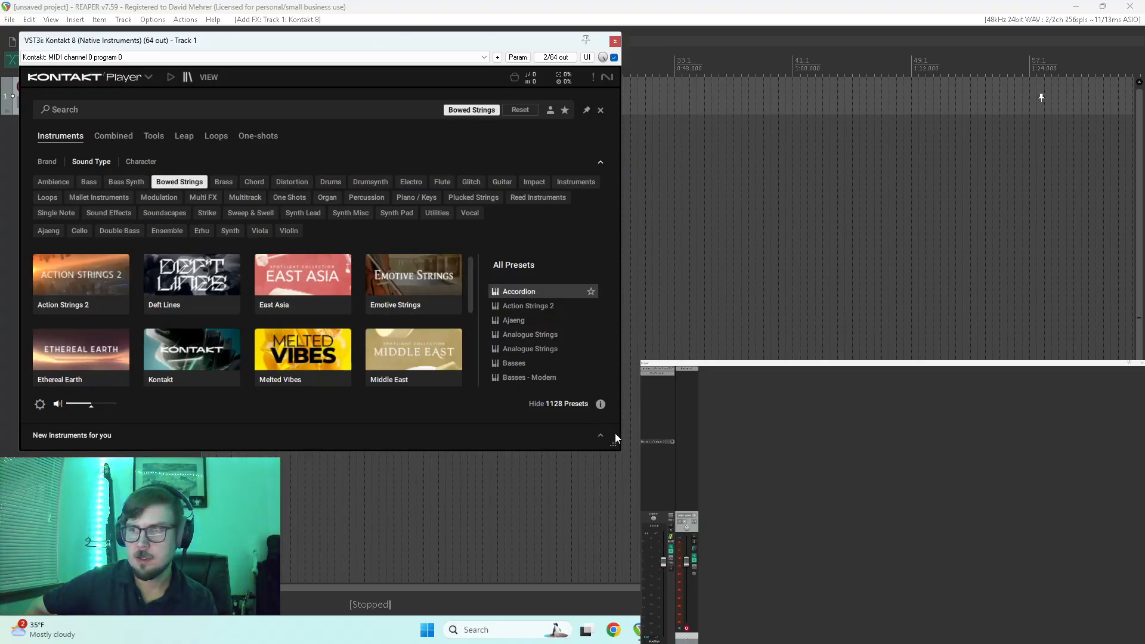
{"action": "left_click_drag", "start_coordinate": [614, 444], "coordinate": [666, 455]}
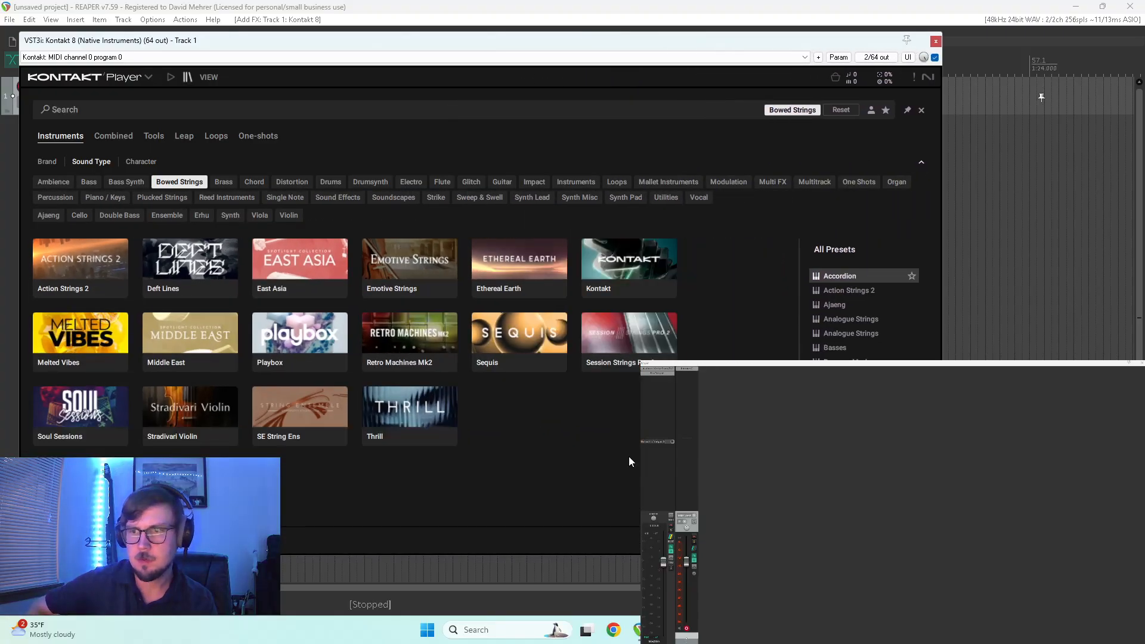
{"action": "left_click", "coordinate": [600, 365]}
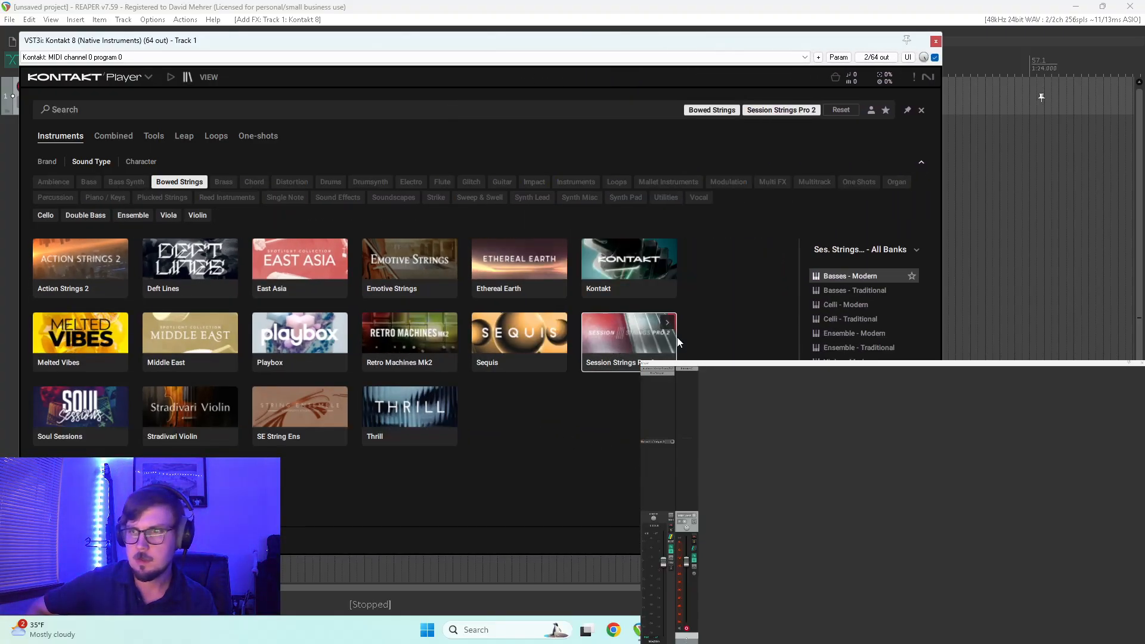
{"action": "left_click", "coordinate": [841, 305]}
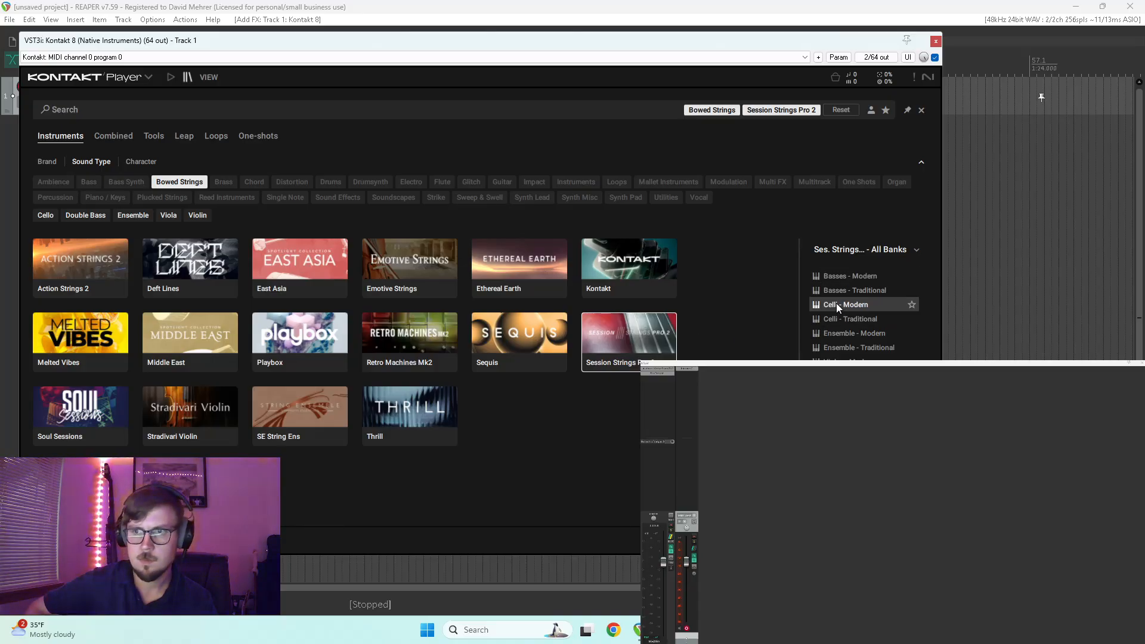
{"action": "double_click", "coordinate": [836, 304]}
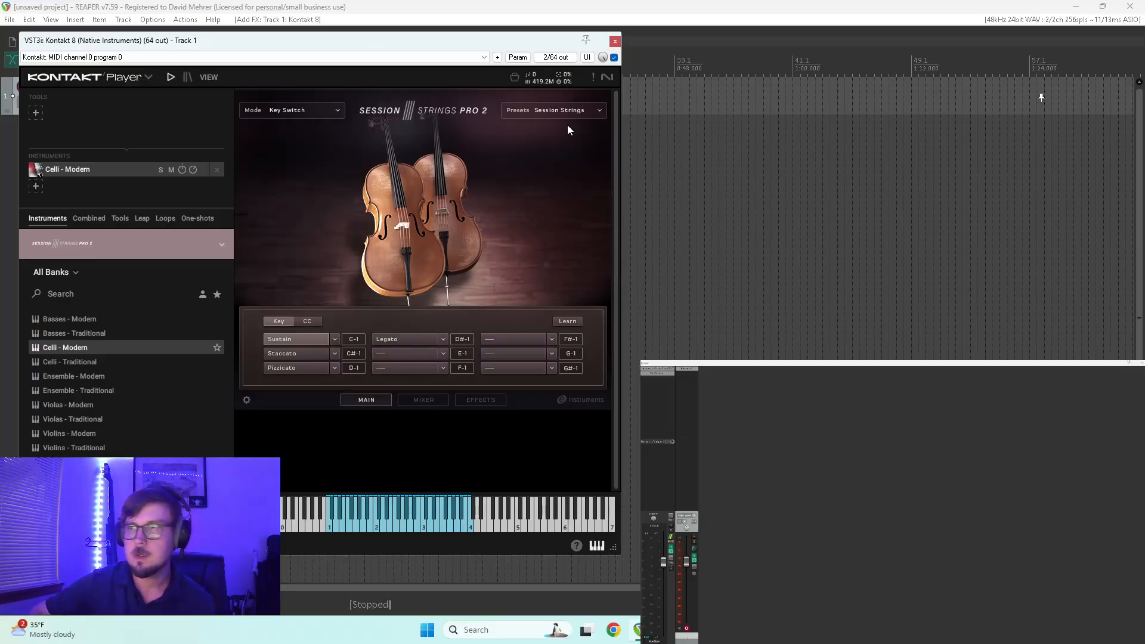
{"action": "left_click", "coordinate": [615, 42]}
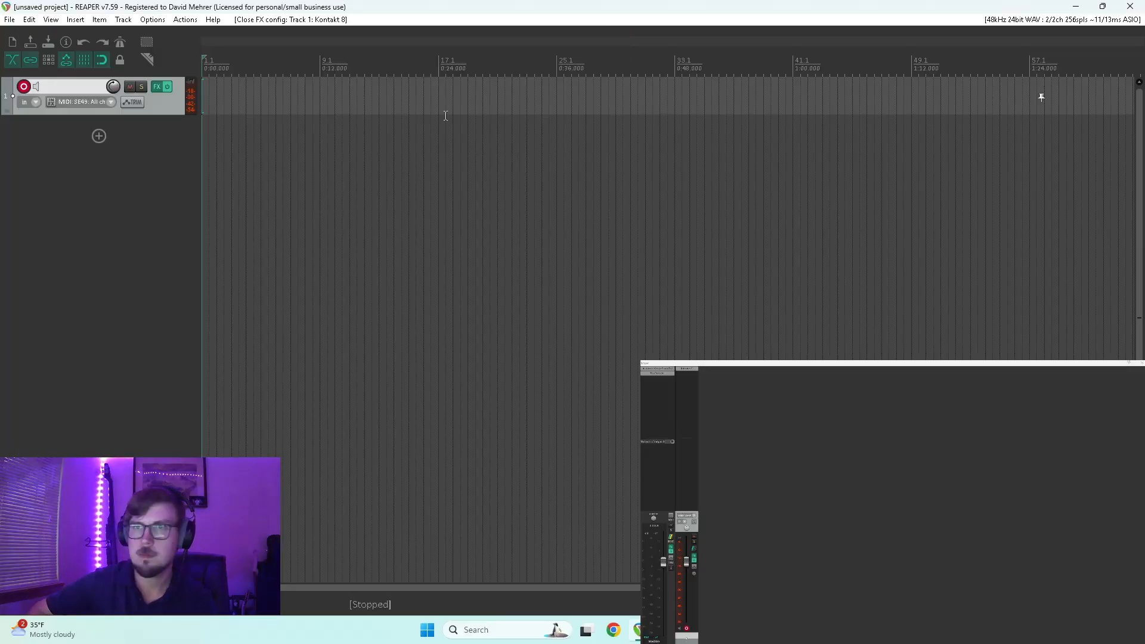
Place the edit cursor at the start of measure 3 and set the project's 0:00 there
{"action": "scroll", "coordinate": [268, 93], "scroll_direction": "up", "scroll_amount": 3}
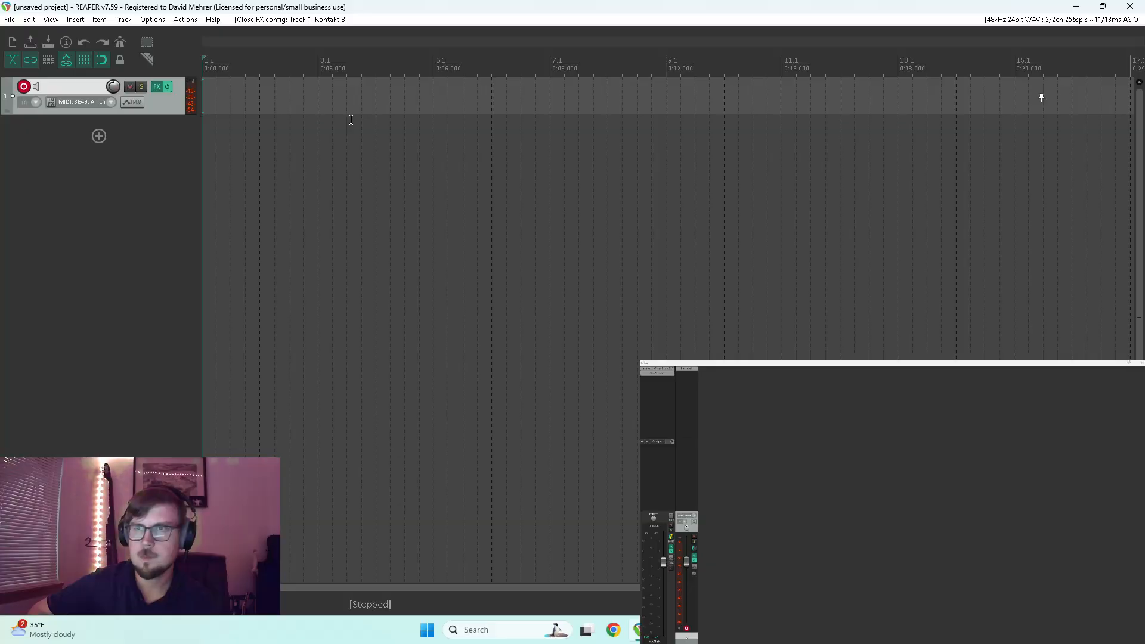
{"action": "left_click", "coordinate": [318, 94]}
{"action": "right_click", "coordinate": [317, 68]}
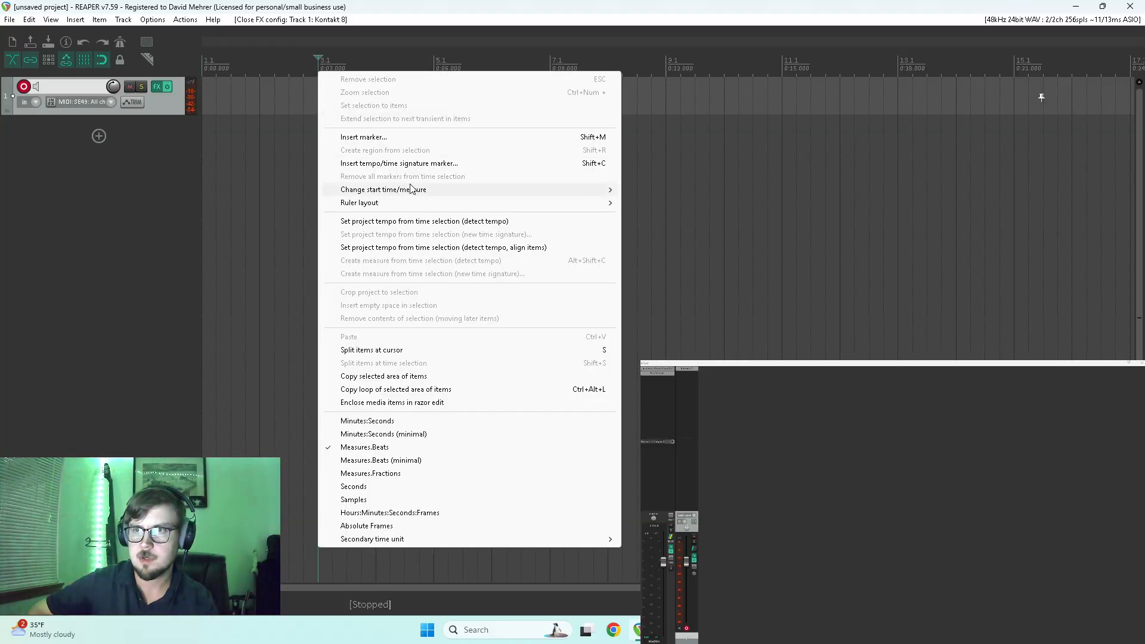
{"action": "mouse_move", "coordinate": [544, 189]}
{"action": "left_click", "coordinate": [658, 190]}
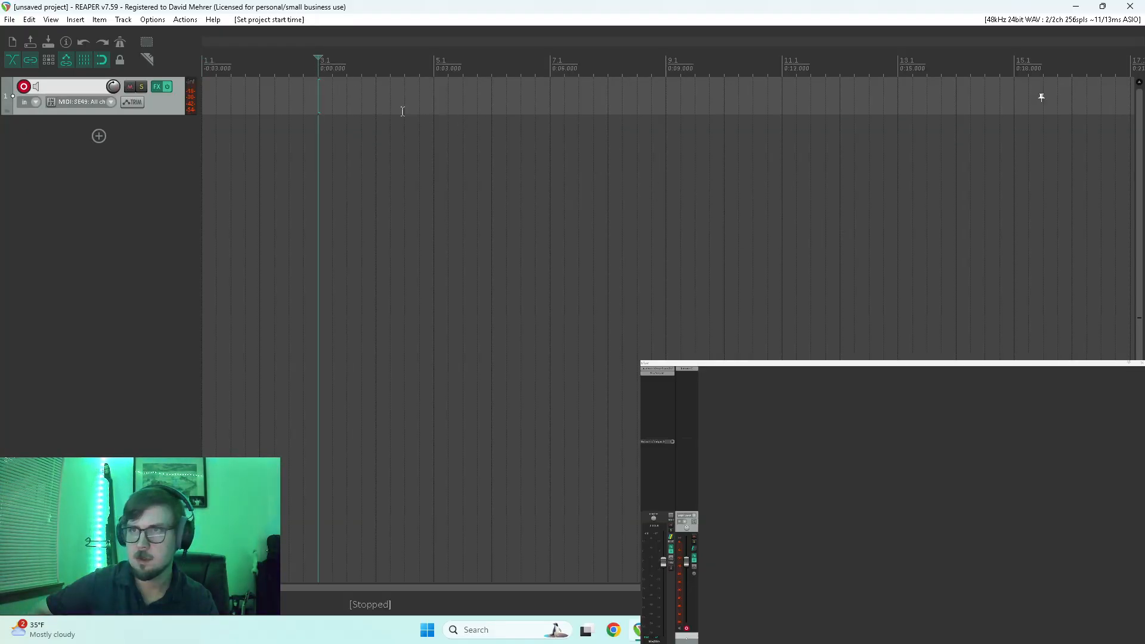
Set measure 1 to the measure nearest the edit cursor
{"action": "right_click", "coordinate": [317, 65]}
{"action": "mouse_move", "coordinate": [424, 189]}
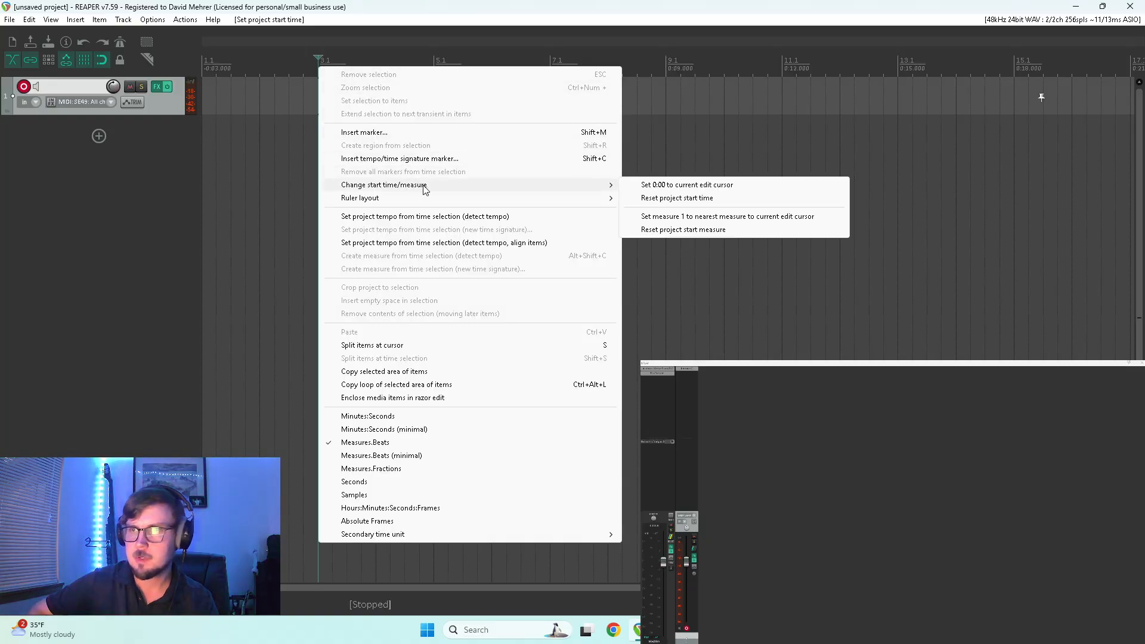
{"action": "left_click", "coordinate": [685, 217]}
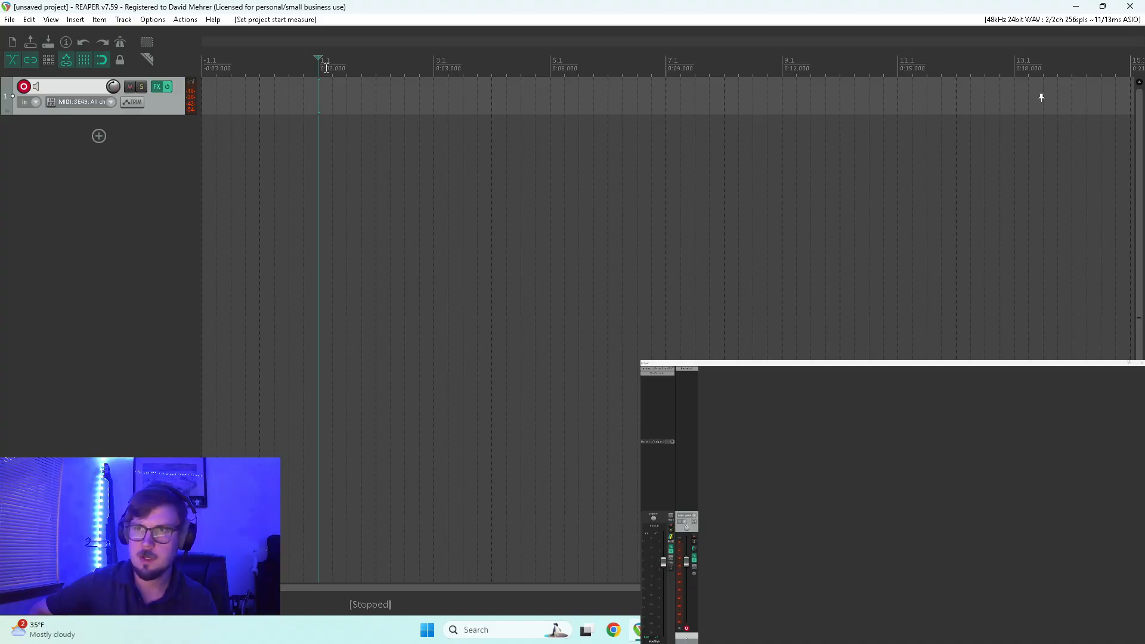
{"action": "scroll", "coordinate": [354, 76], "scroll_direction": "up", "scroll_amount": 2}
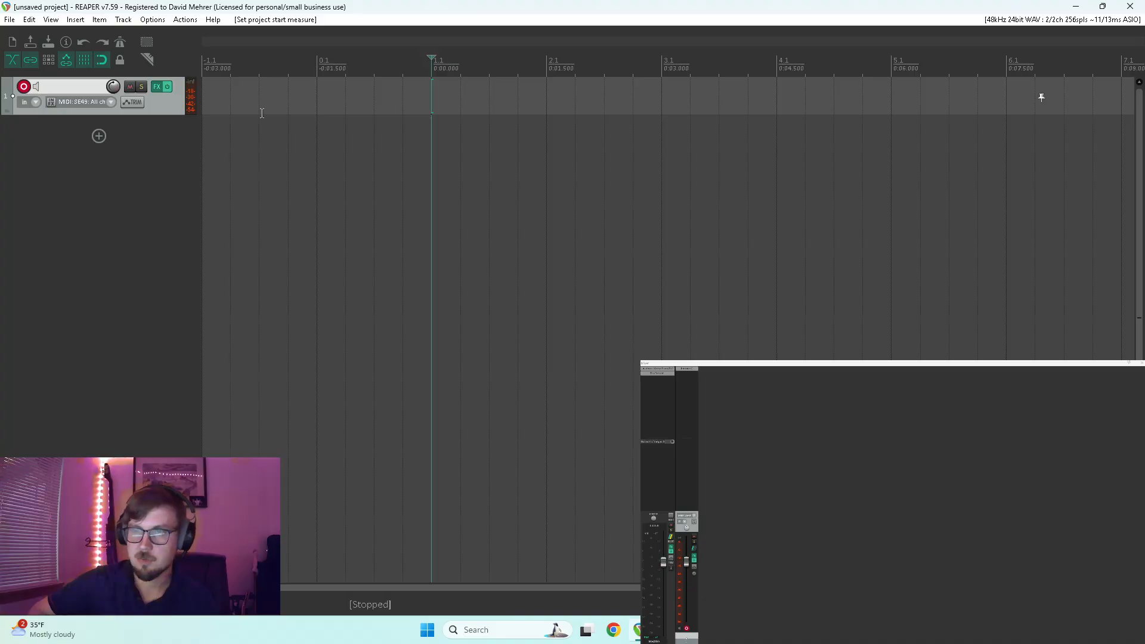
Insert a new MIDI item spanning measures 1 to 4 on the track and open it in the MIDI editor
{"action": "scroll", "coordinate": [262, 101], "scroll_direction": "down", "scroll_amount": 4}
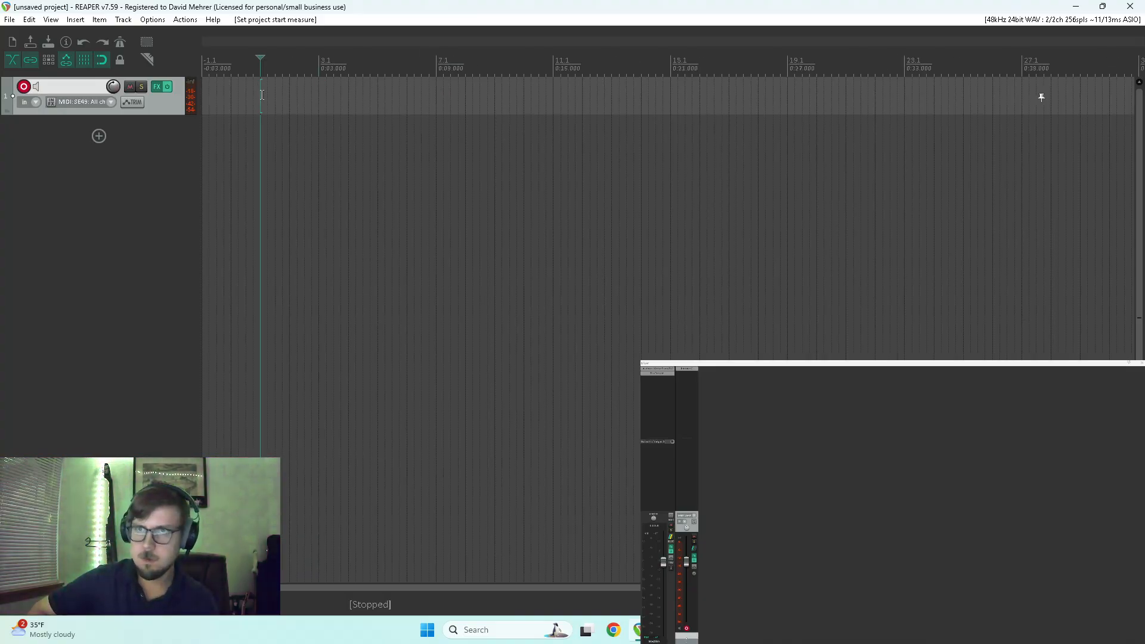
{"action": "left_click_drag", "start_coordinate": [262, 94], "coordinate": [375, 95]}
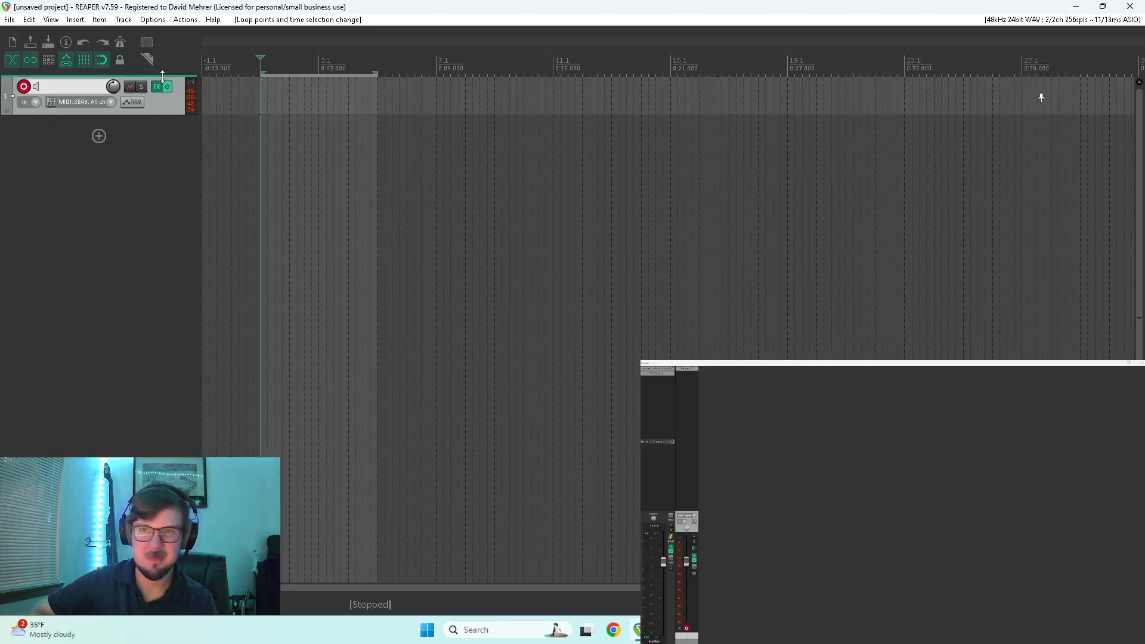
{"action": "left_click", "coordinate": [76, 19]}
{"action": "left_click", "coordinate": [96, 47]}
{"action": "double_click", "coordinate": [297, 112]}
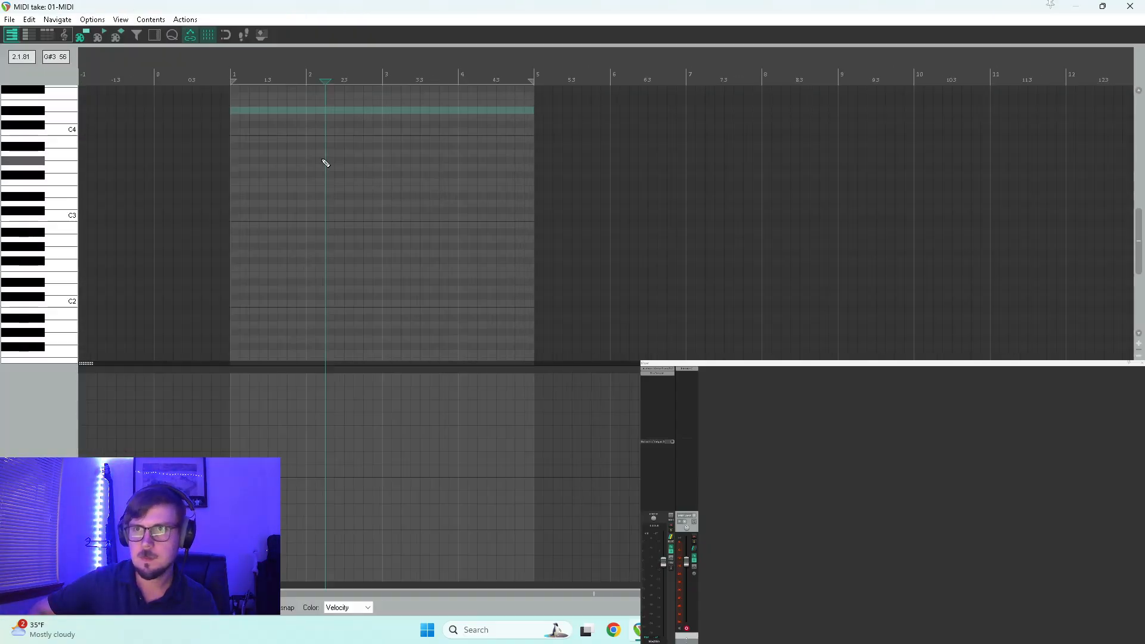
Draw an A3 note filling measure 1, with snap to grid enabled to align its ends
{"action": "left_click", "coordinate": [111, 156]}
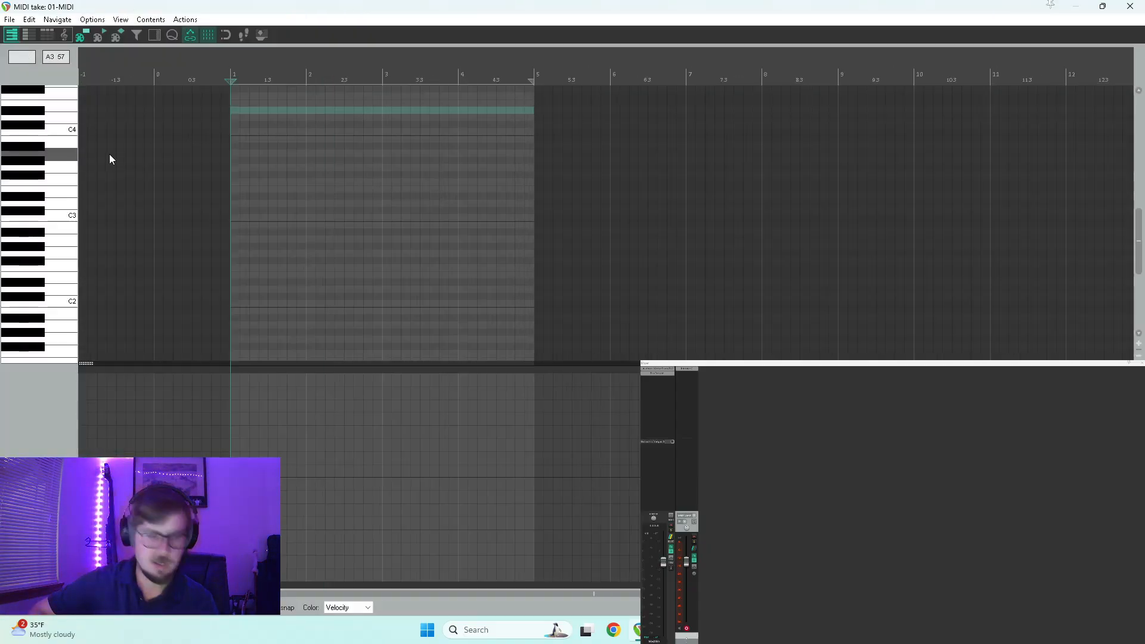
{"action": "left_click", "coordinate": [64, 159]}
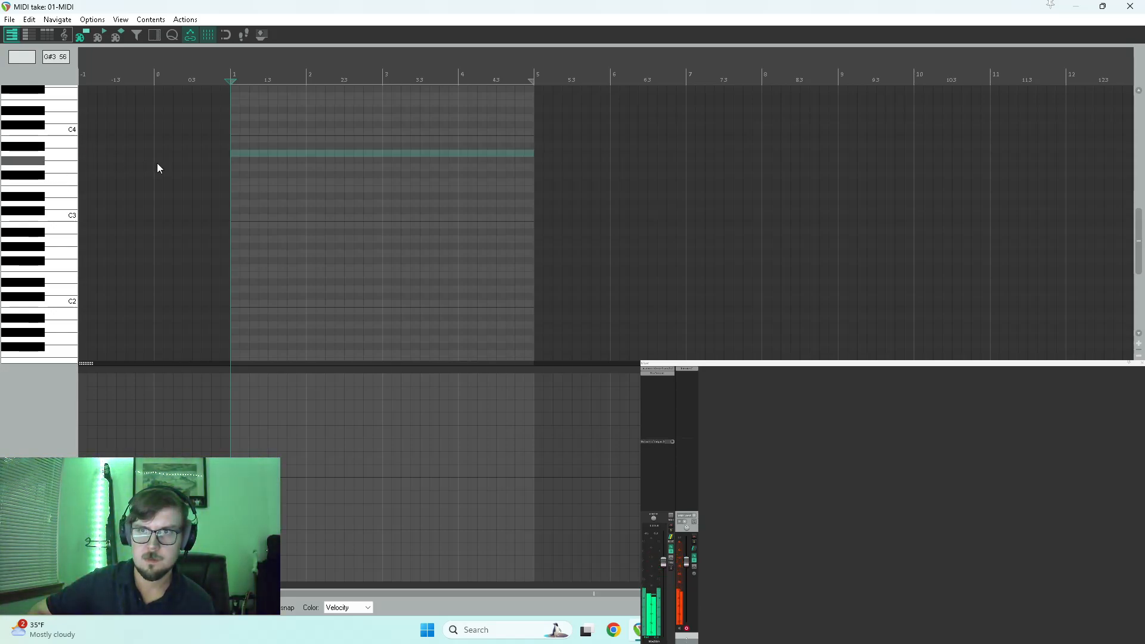
{"action": "left_click_drag", "start_coordinate": [235, 155], "coordinate": [308, 157]}
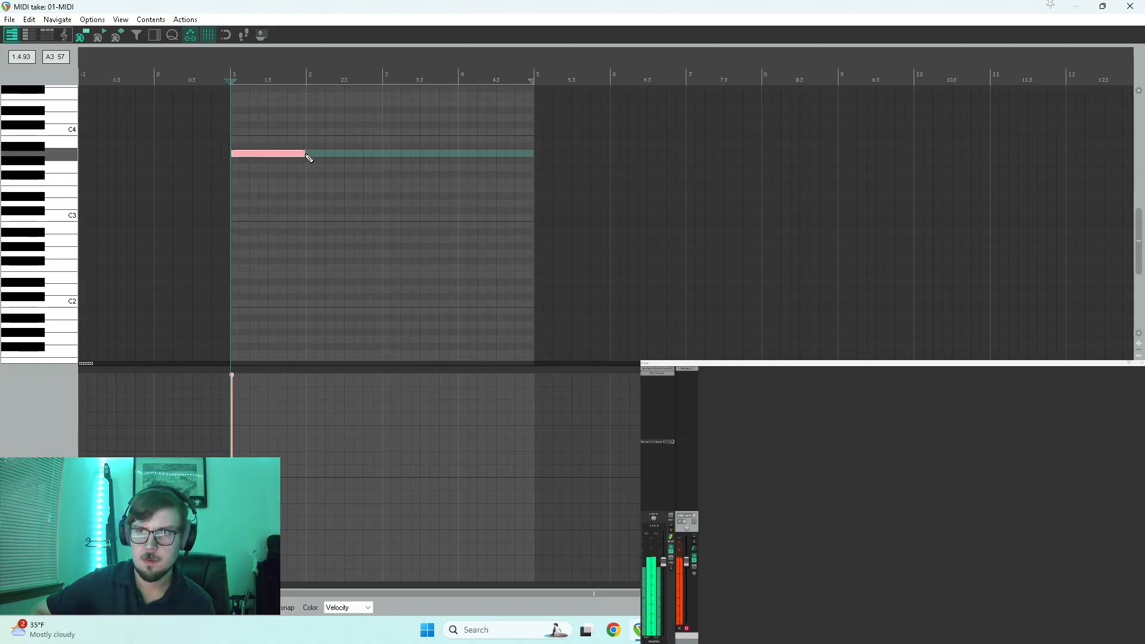
{"action": "key", "text": "alt+s"}
{"action": "left_click_drag", "start_coordinate": [305, 154], "coordinate": [307, 154]}
{"action": "left_click_drag", "start_coordinate": [233, 156], "coordinate": [231, 155]}
Copy the A3 note into measures 2, 3 and 4 as F3, C3 and G2, and move the MIDI editor to the second display
{"action": "left_click", "coordinate": [259, 156], "text": "ctrl"}
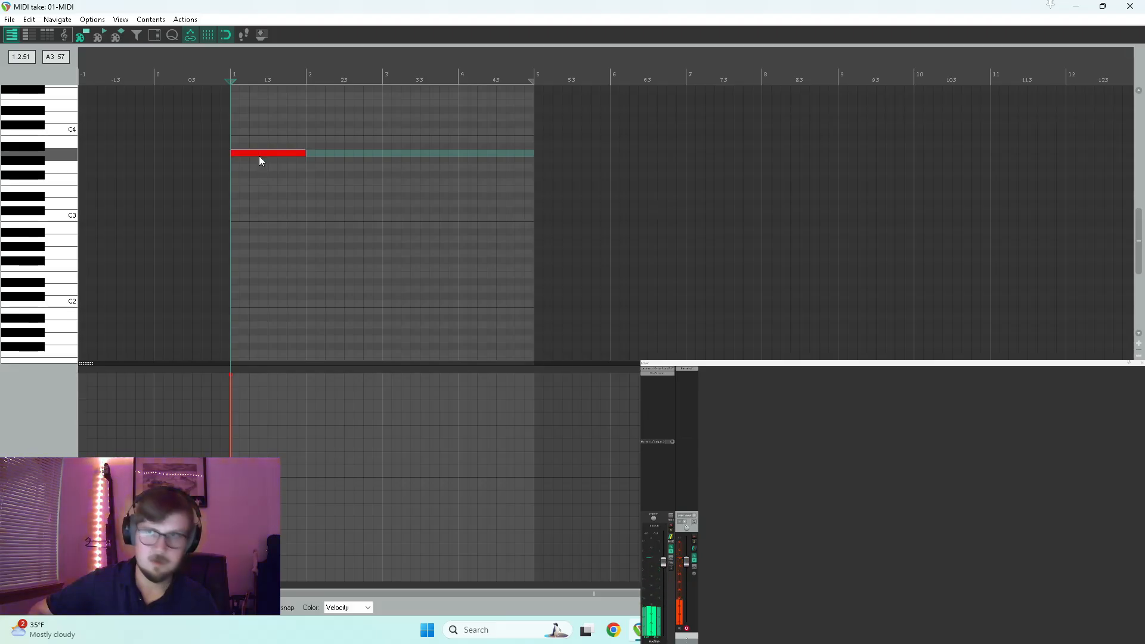
{"action": "left_click_drag", "start_coordinate": [259, 154], "coordinate": [483, 254]}
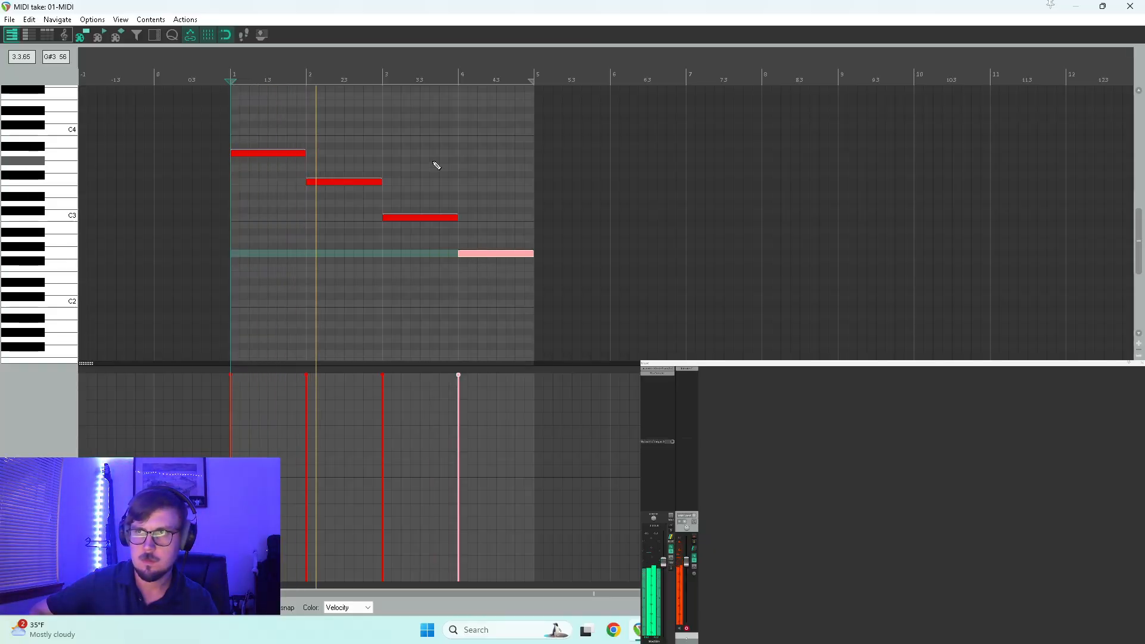
{"action": "left_click_drag", "start_coordinate": [525, 5], "coordinate": [895, 362]}
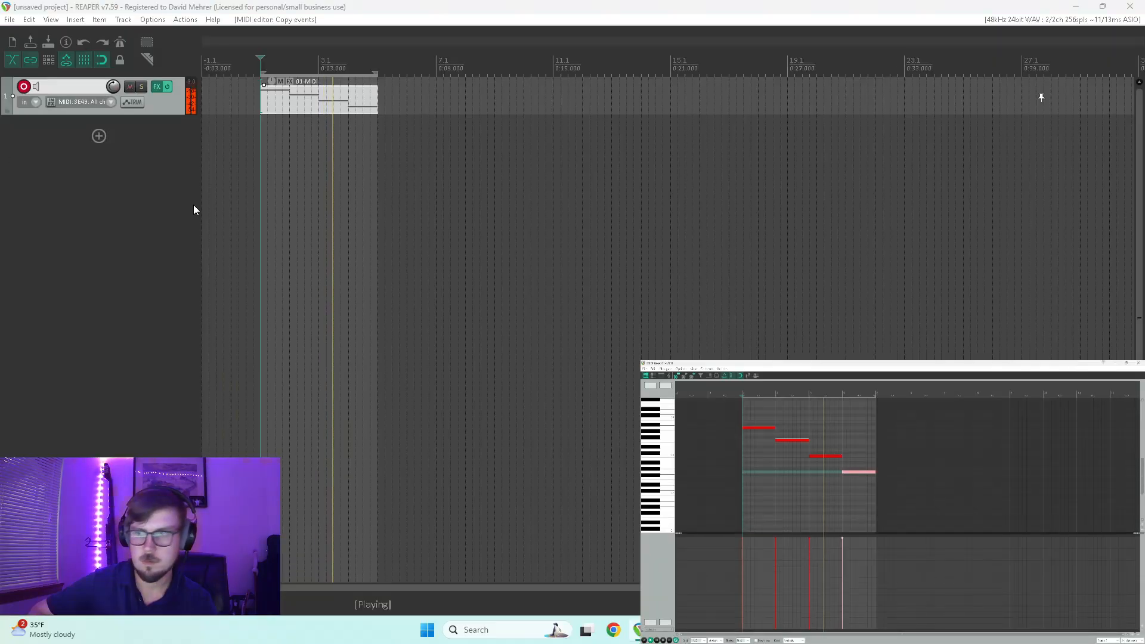
{"action": "key", "text": "space"}
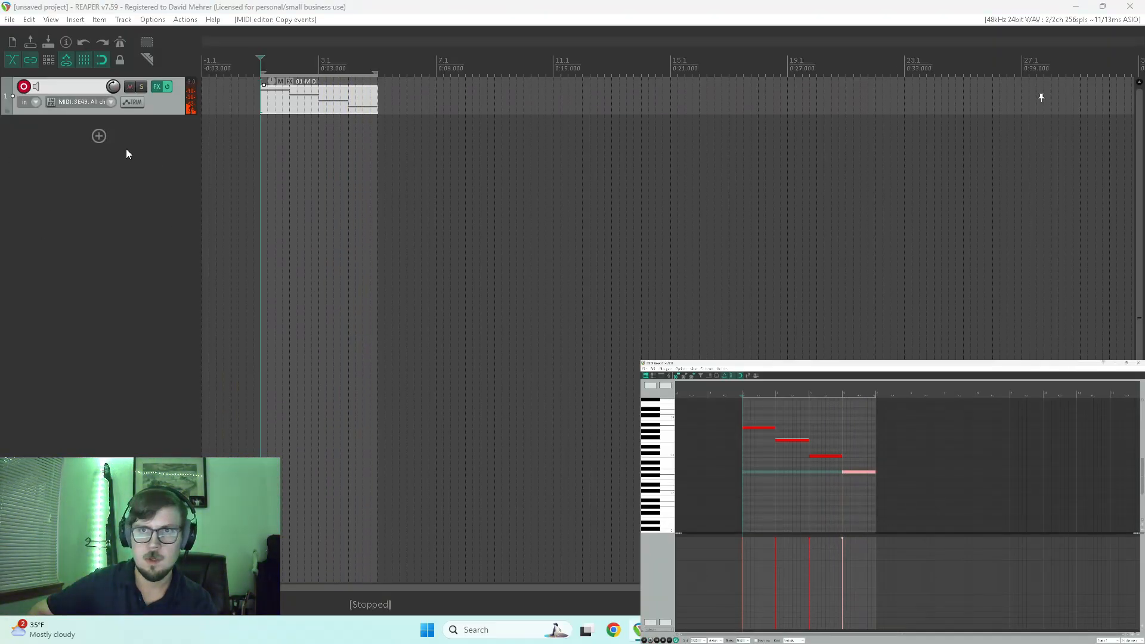
Rename the track as Cello and play back the four-measure loop
{"action": "left_click", "coordinate": [73, 88]}
{"action": "type", "text": "Cello"}
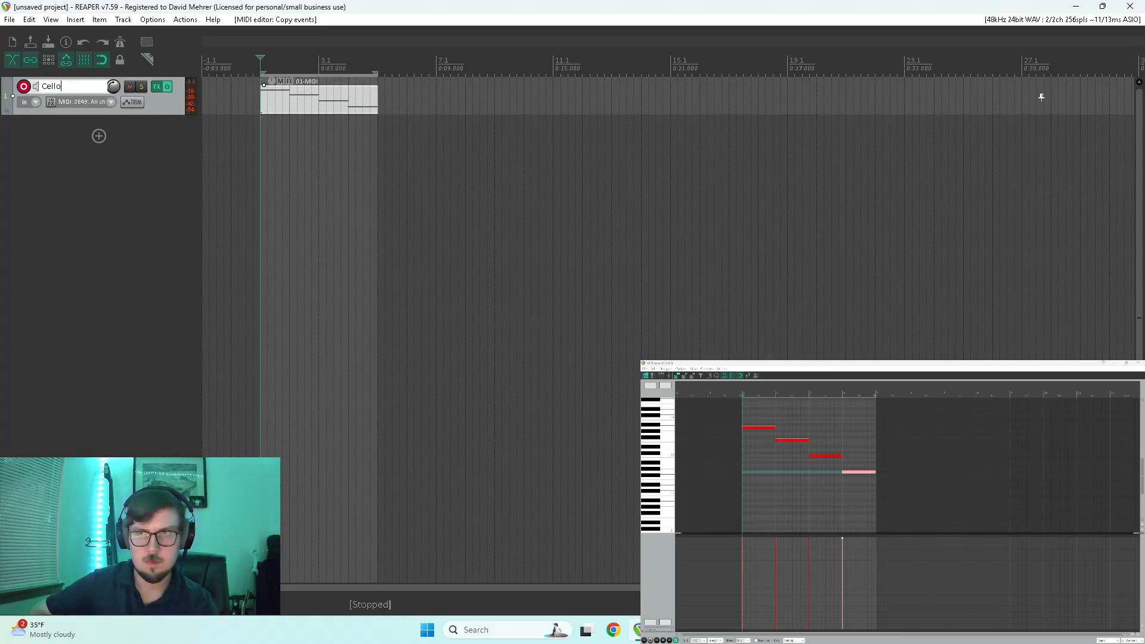
{"action": "key", "text": "Return"}
{"action": "key", "text": "space"}
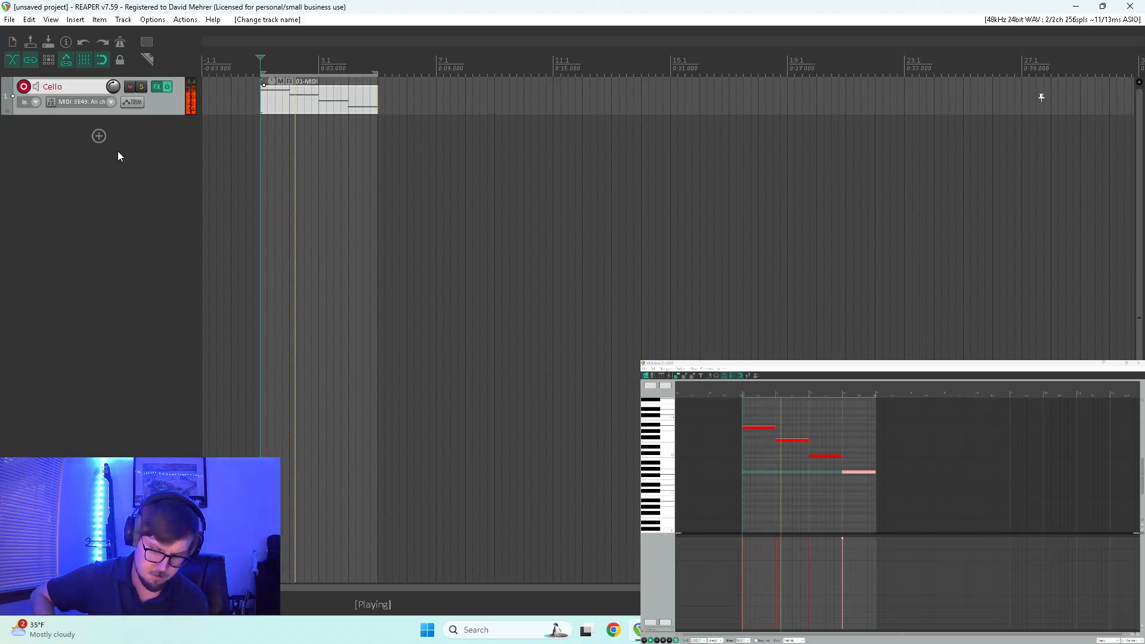
{"action": "key", "text": "space"}
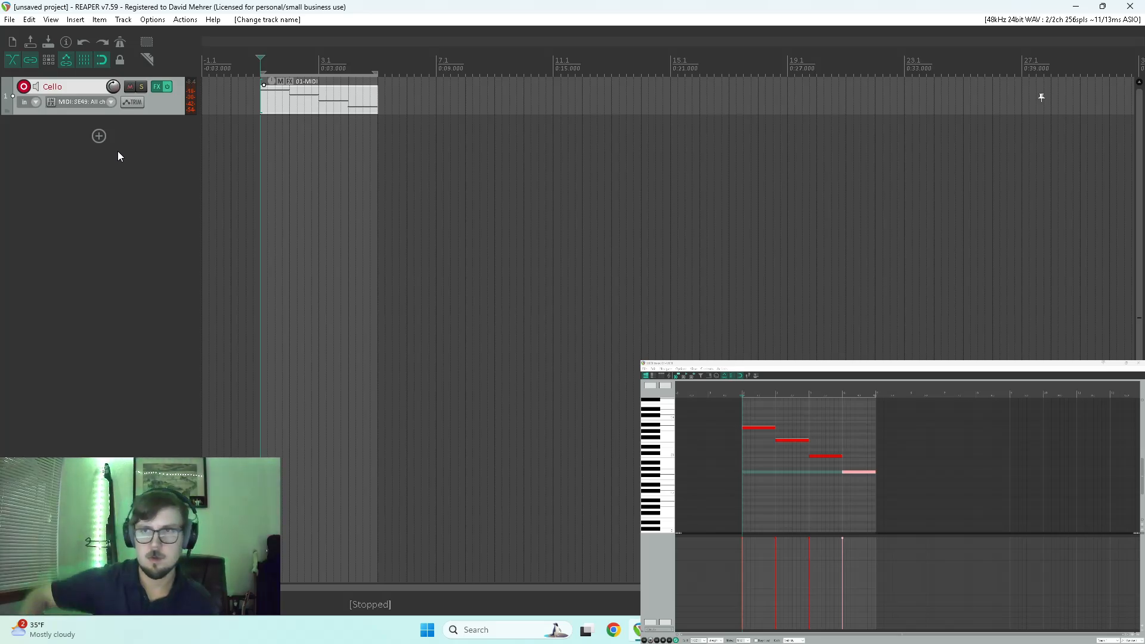
Add a second track with a copy of the Cello track's Kontakt 8, and load Violas - Modern in the copy
{"action": "left_click", "coordinate": [99, 136]}
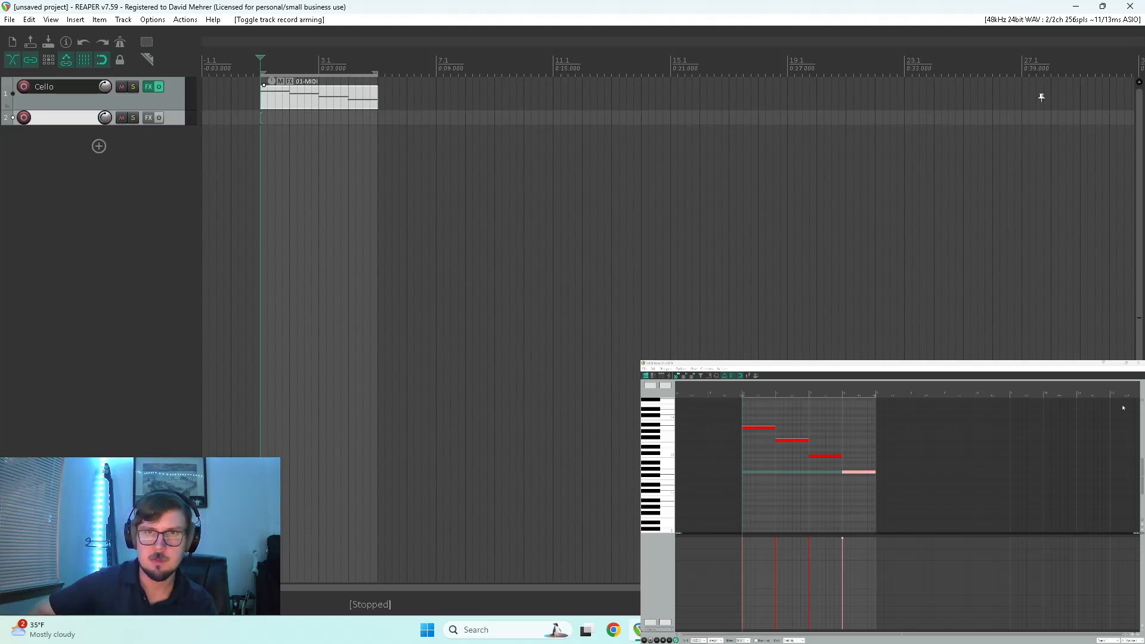
{"action": "left_click", "coordinate": [1139, 363]}
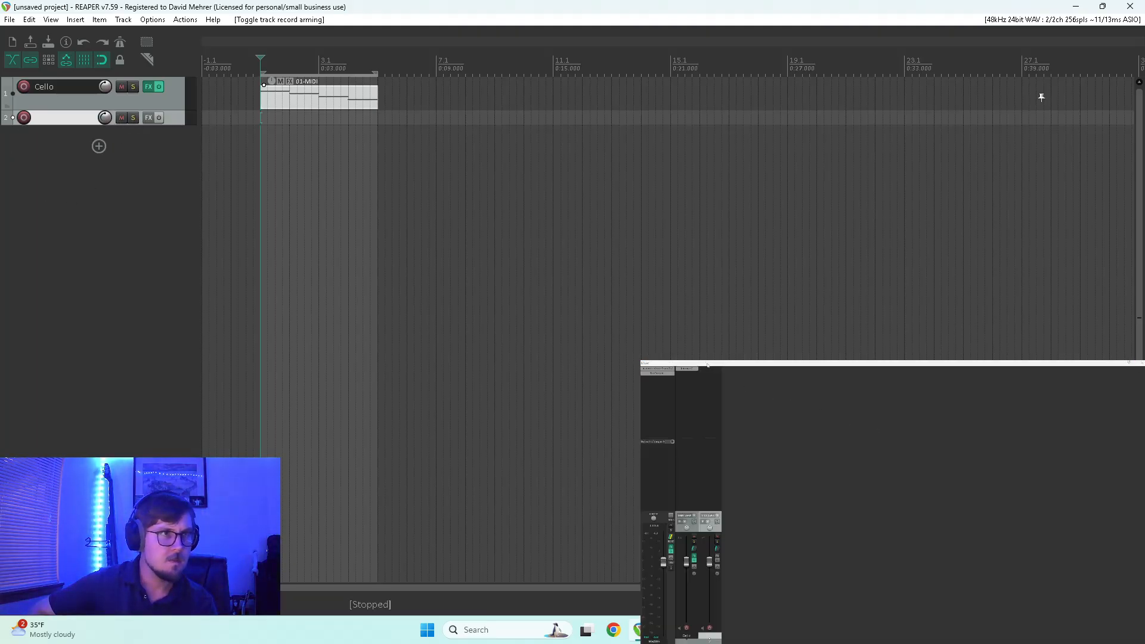
{"action": "left_click_drag", "start_coordinate": [688, 369], "coordinate": [710, 369]}
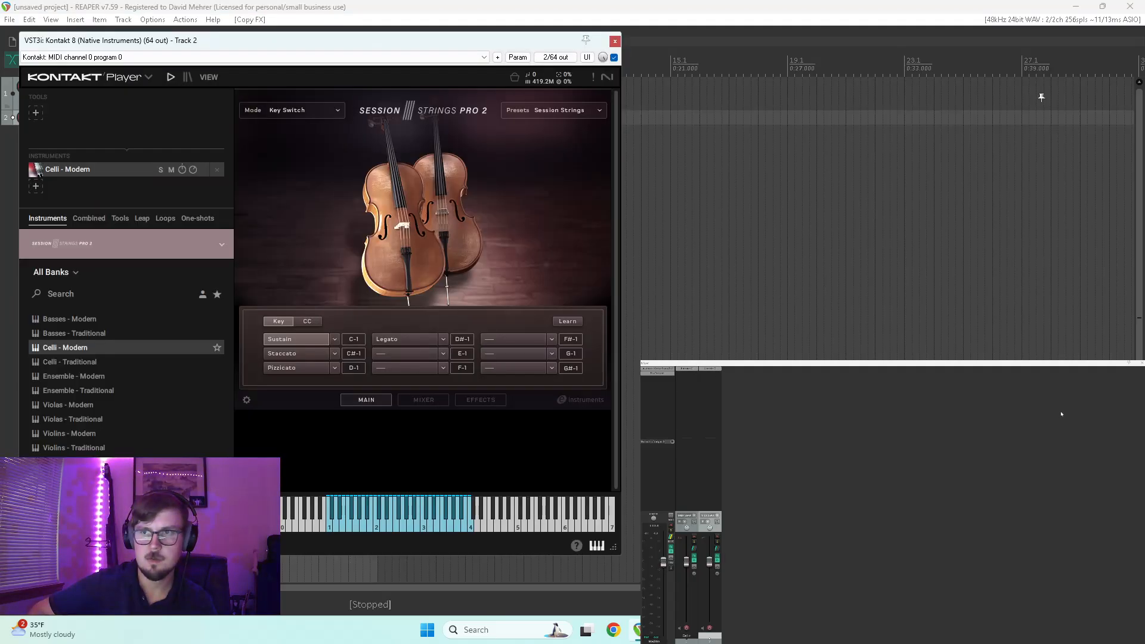
{"action": "left_click", "coordinate": [97, 405]}
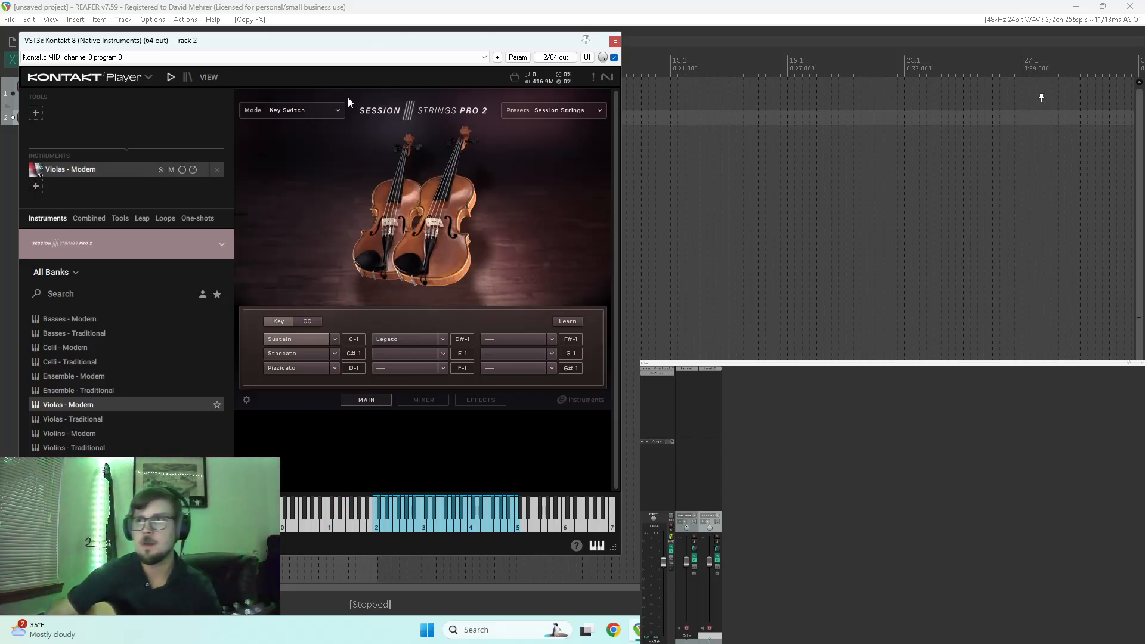
Close the Kontakt window, open the viola part's MIDI item, and move all four notes up one octave so measure 1 is A4
{"action": "left_click", "coordinate": [614, 42]}
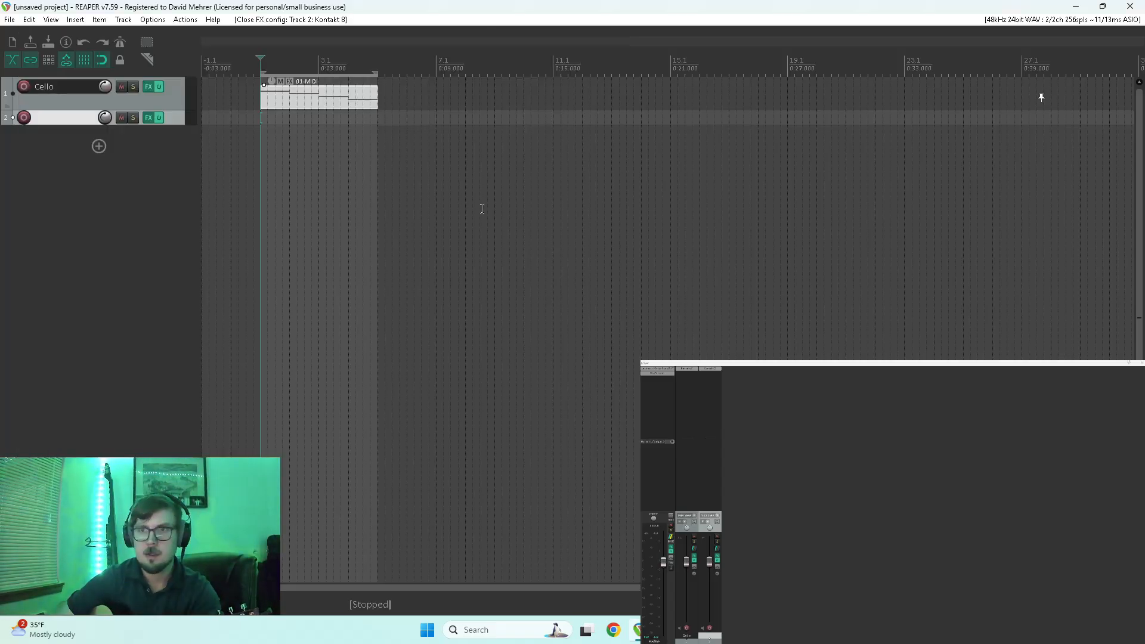
{"action": "double_click", "coordinate": [272, 103]}
{"action": "left_click", "coordinate": [135, 154]}
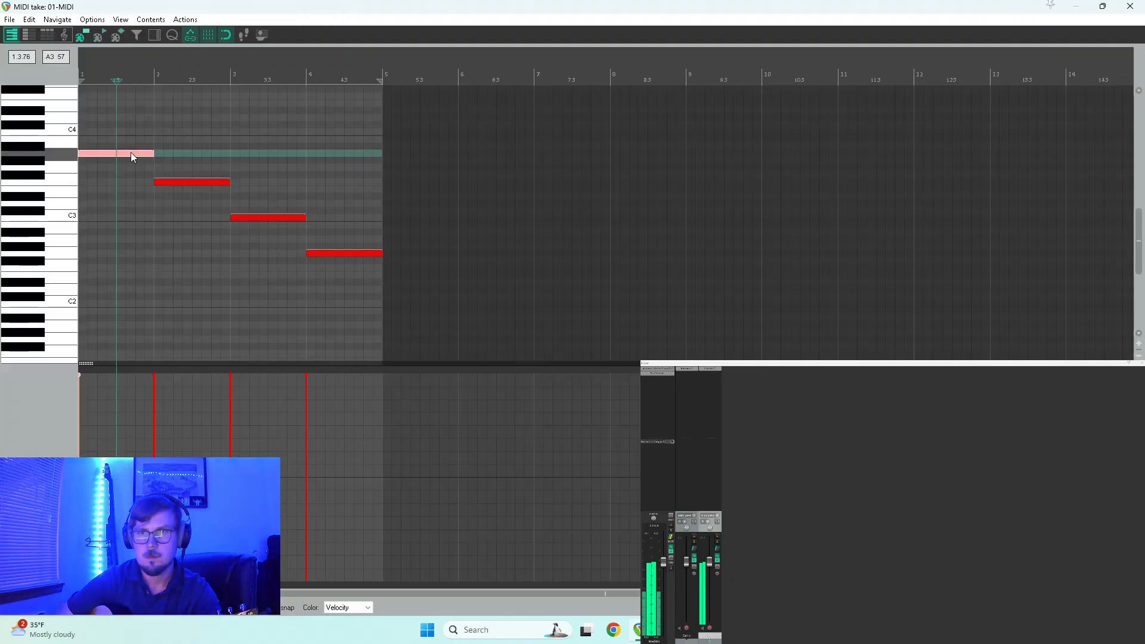
{"action": "scroll", "coordinate": [122, 172], "scroll_direction": "up", "scroll_amount": 3}
{"action": "left_click_drag", "start_coordinate": [113, 192], "coordinate": [411, 363]}
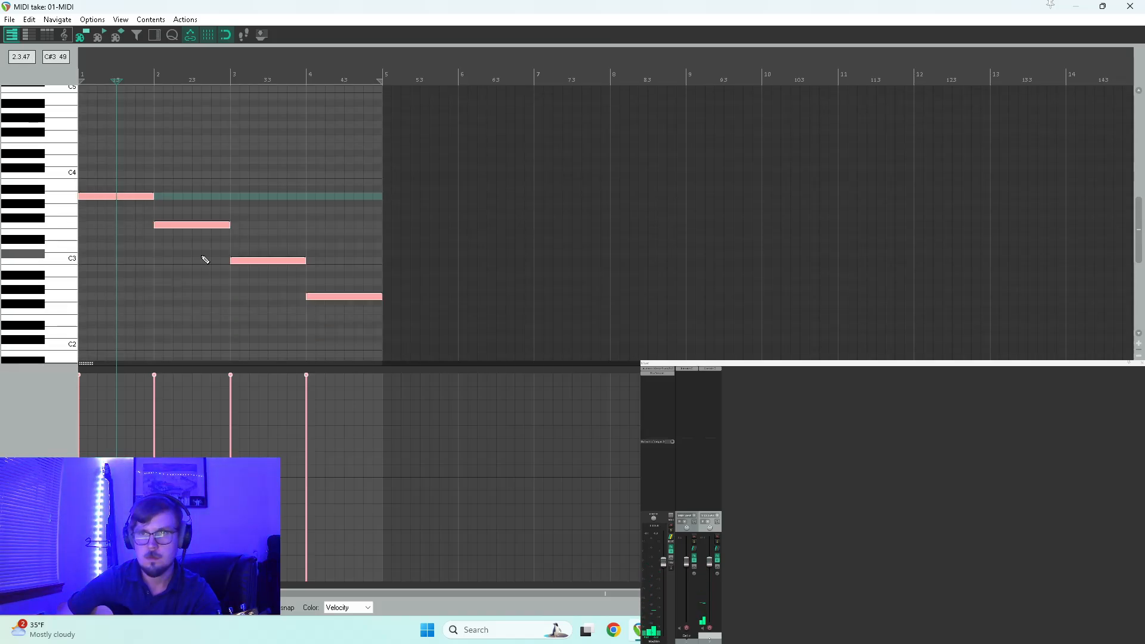
{"action": "left_click_drag", "start_coordinate": [87, 196], "coordinate": [95, 112]}
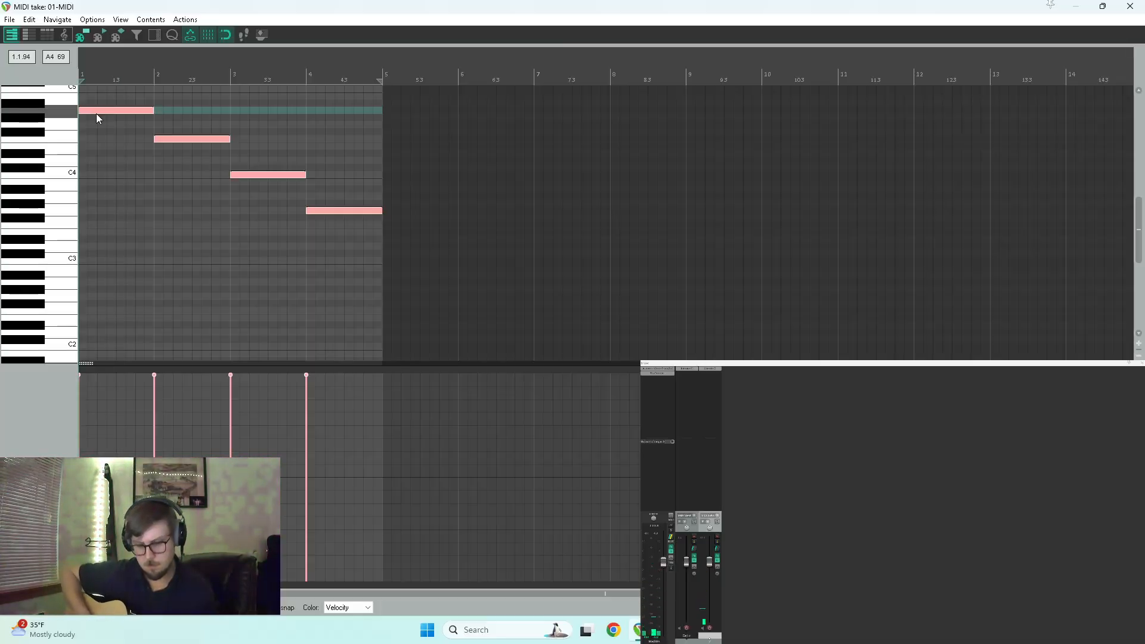
Raise all four viola notes another octave so measure 1 is A5, and play back the part
{"action": "left_click", "coordinate": [55, 119]}
{"action": "scroll", "coordinate": [66, 134], "scroll_direction": "up", "scroll_amount": 5}
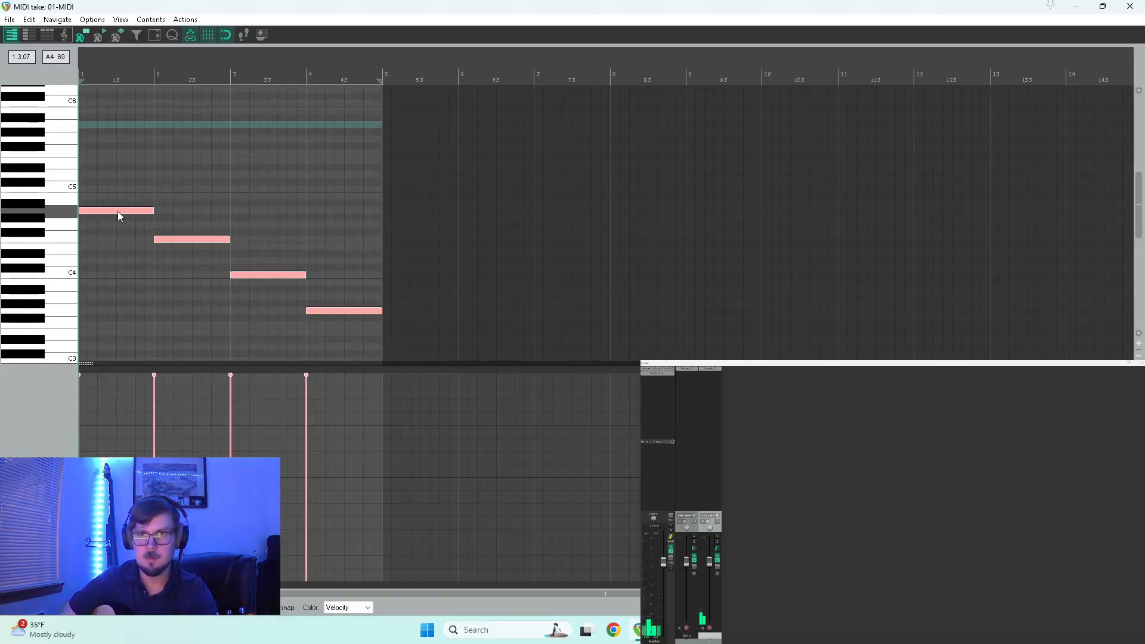
{"action": "left_click_drag", "start_coordinate": [95, 210], "coordinate": [94, 126]}
{"action": "key", "text": "space"}
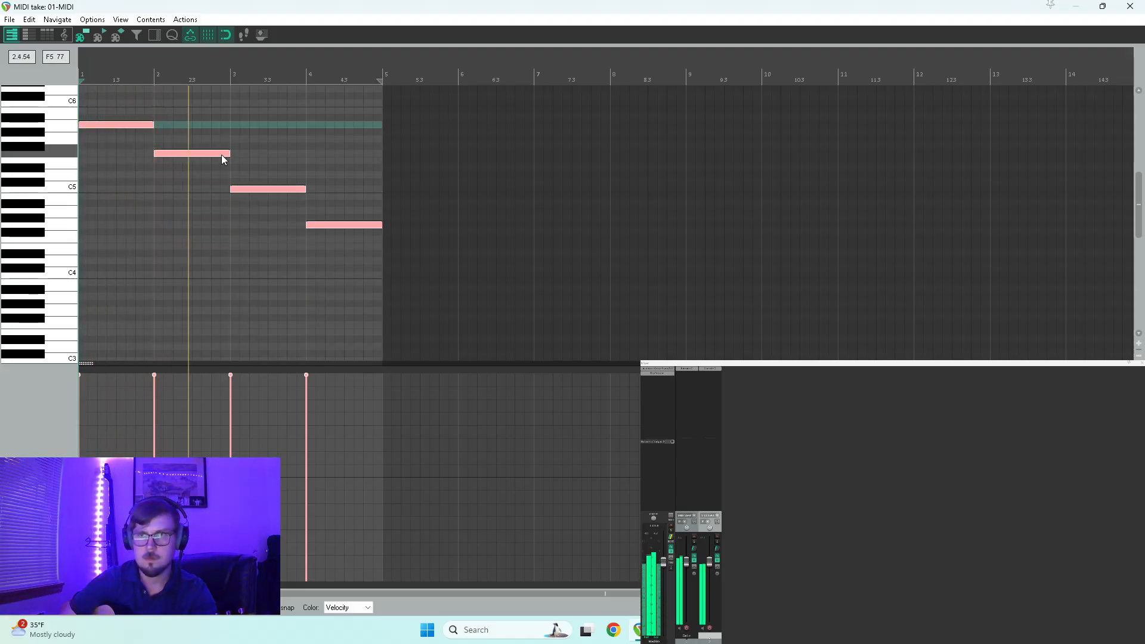
{"action": "key", "text": "space"}
Raise the measure 3 note to E5 and the measure 4 note to D5, and play back the loop
{"action": "left_click_drag", "start_coordinate": [252, 191], "coordinate": [246, 160]}
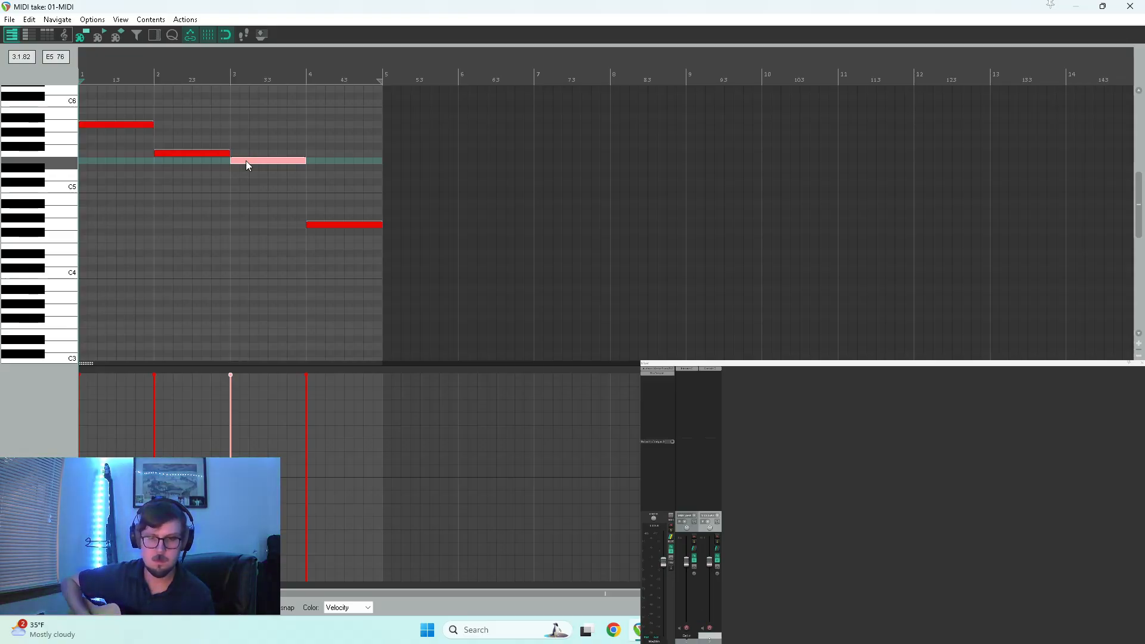
{"action": "key", "text": "space"}
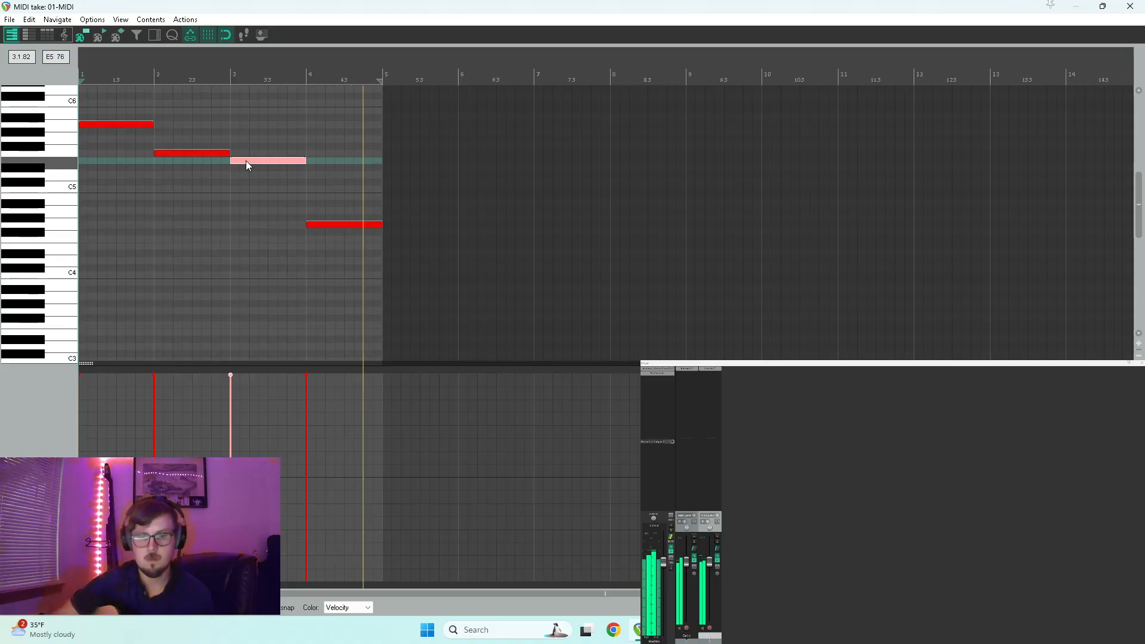
{"action": "left_click_drag", "start_coordinate": [339, 226], "coordinate": [338, 181]}
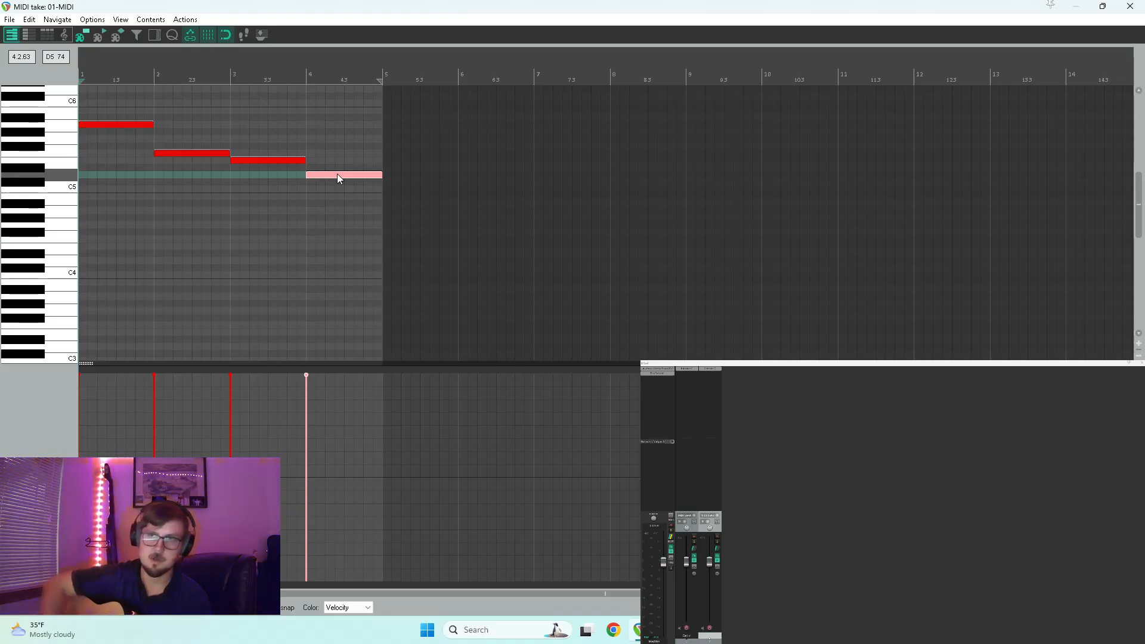
{"action": "key", "text": "space"}
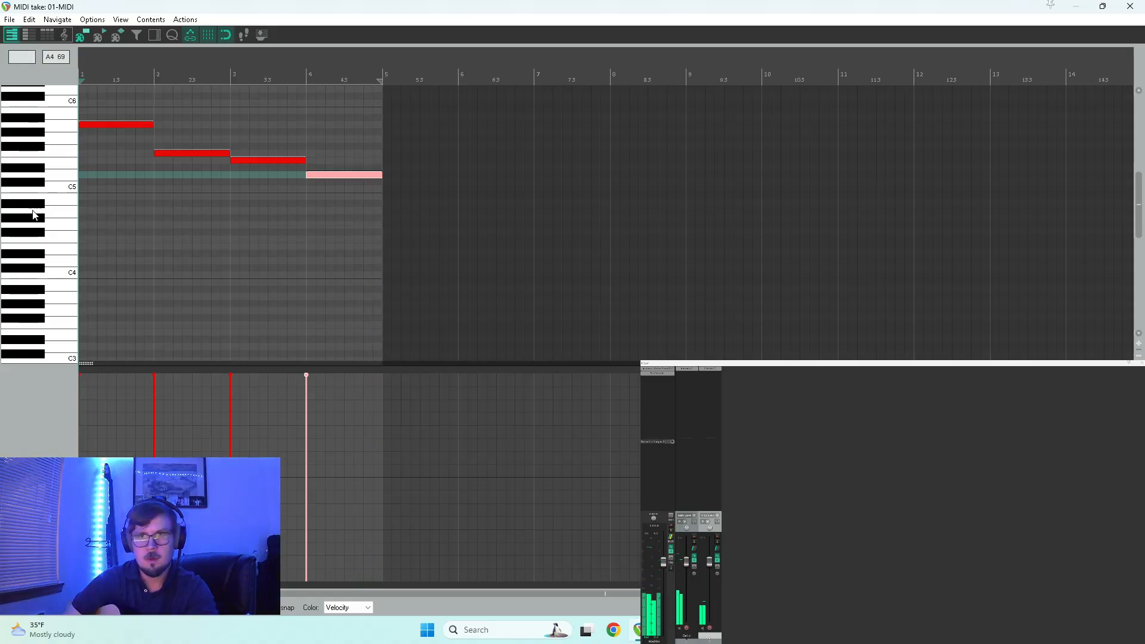
{"action": "scroll", "coordinate": [43, 215], "scroll_direction": "up", "scroll_amount": 3}
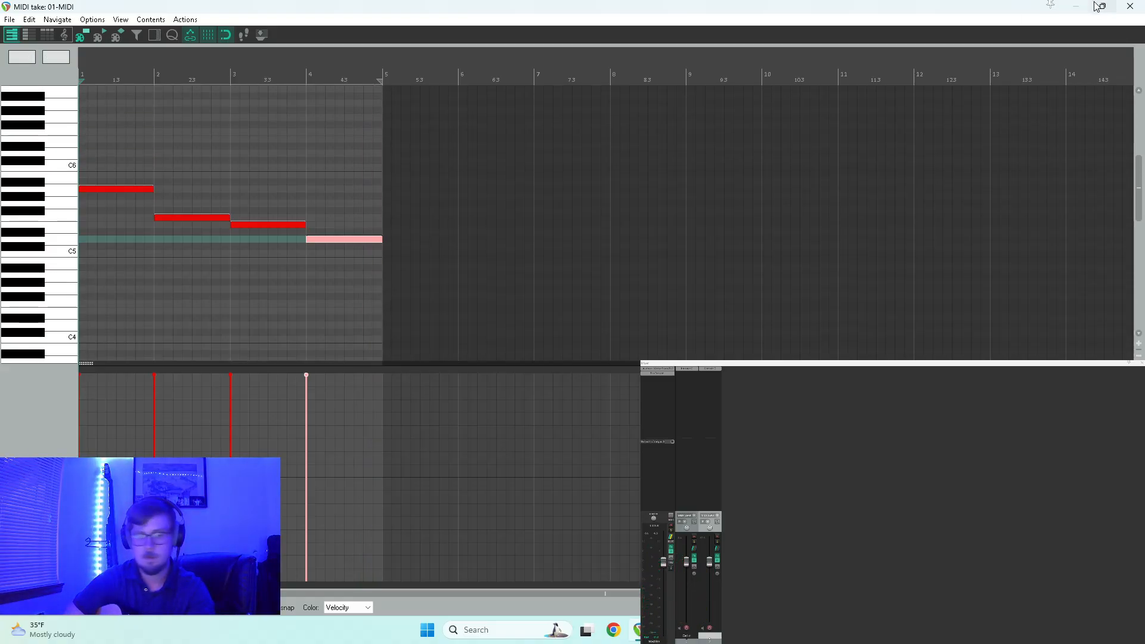
{"action": "mouse_move", "coordinate": [1095, 3]}
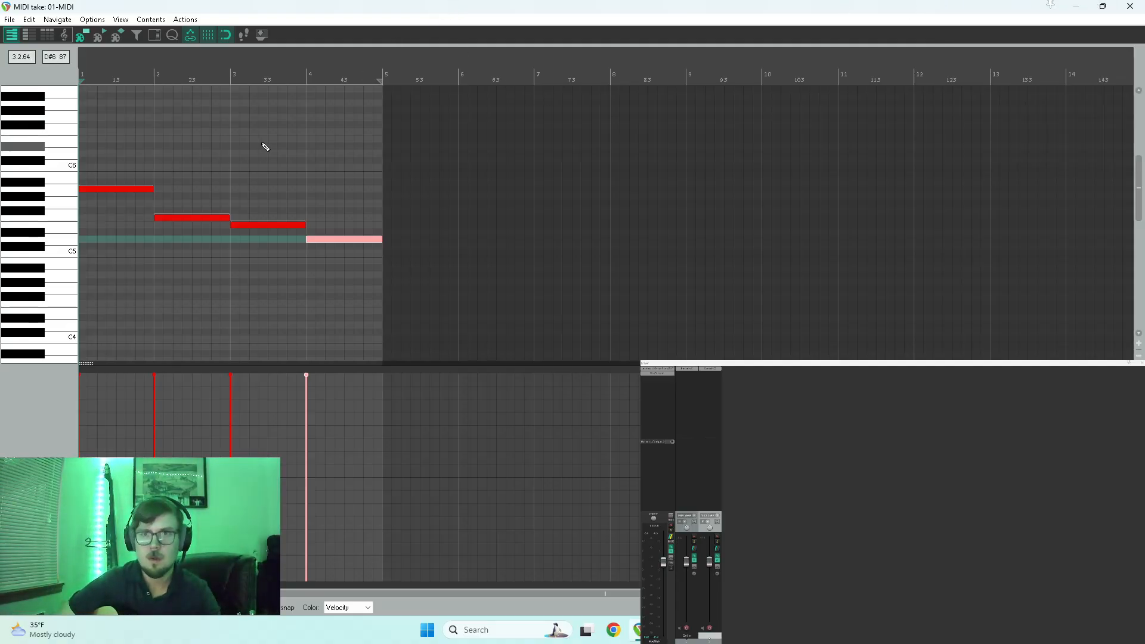
{"action": "key", "text": "space"}
{"action": "key", "text": "space"}
Shorten the A5 note in measure 1 to a sixteenth note at the start of the measure and play it back
{"action": "scroll", "coordinate": [372, 189], "scroll_direction": "up", "scroll_amount": 4}
{"action": "left_click_drag", "start_coordinate": [623, 189], "coordinate": [445, 203]}
{"action": "key", "text": "space"}
{"action": "key", "text": "space"}
{"action": "key", "text": "space"}
{"action": "key", "text": "space"}
{"action": "left_click", "coordinate": [451, 191], "text": "ctrl"}
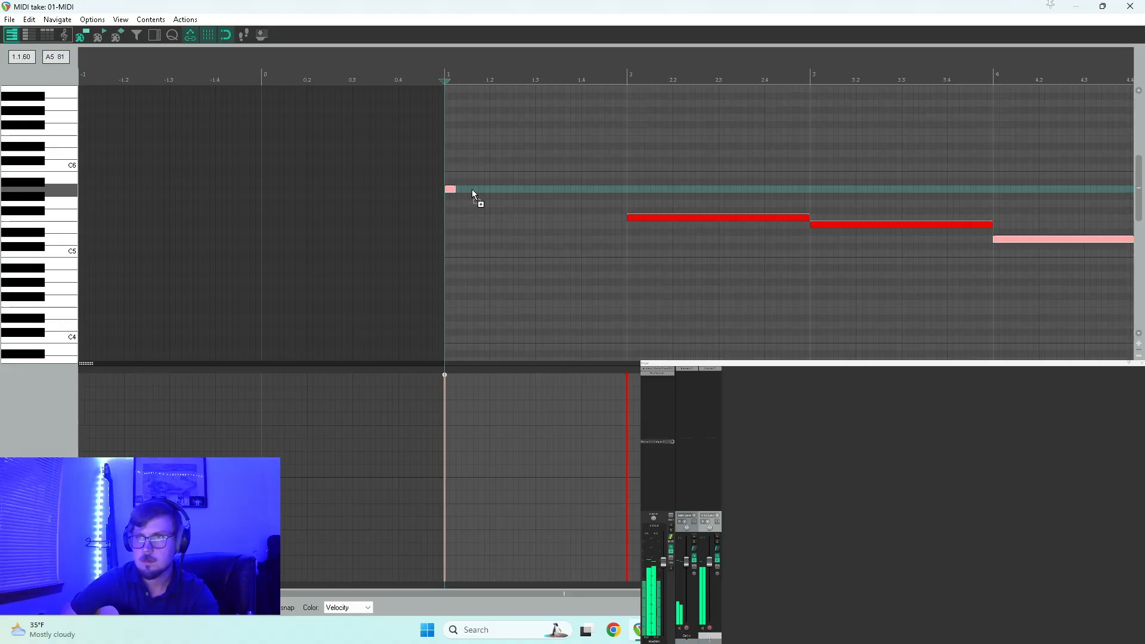
{"action": "key", "text": "ctrl+z"}
{"action": "key", "text": "ctrl+z"}
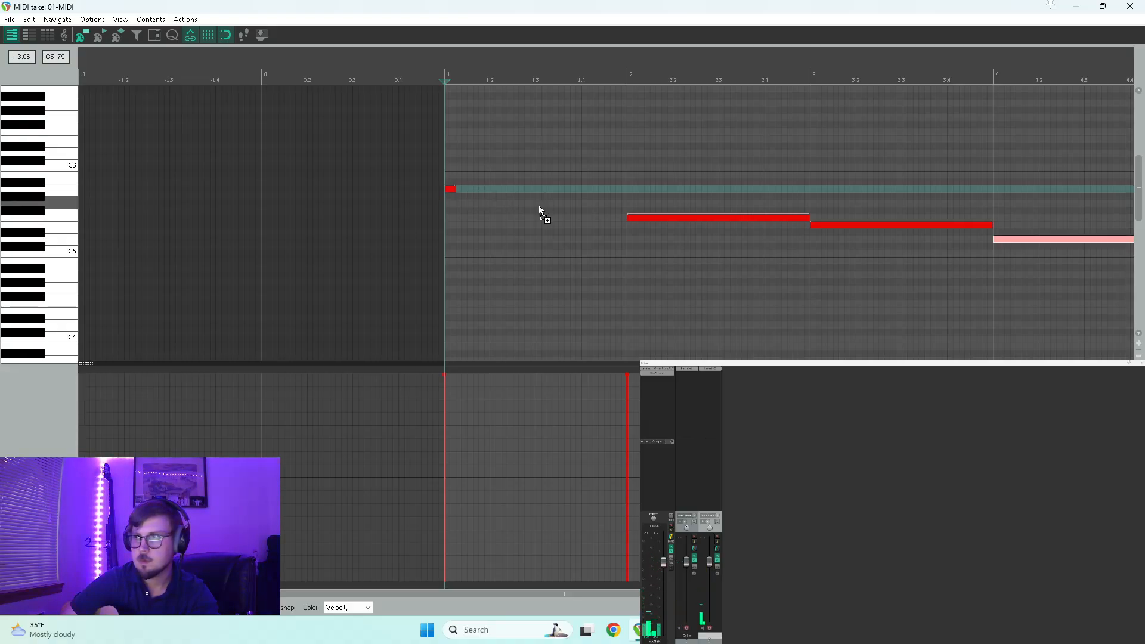
Copy the A5 sixteenth onto beats 2, 3 and 4 of measure 1, add a B5 half a beat after beat 4, and play back
{"action": "left_click", "coordinate": [504, 189]}
{"action": "left_click_drag", "start_coordinate": [626, 191], "coordinate": [588, 154]}
{"action": "left_click_drag", "start_coordinate": [516, 190], "coordinate": [613, 177]}
{"action": "left_click", "coordinate": [599, 175]}
{"action": "key", "text": "space"}
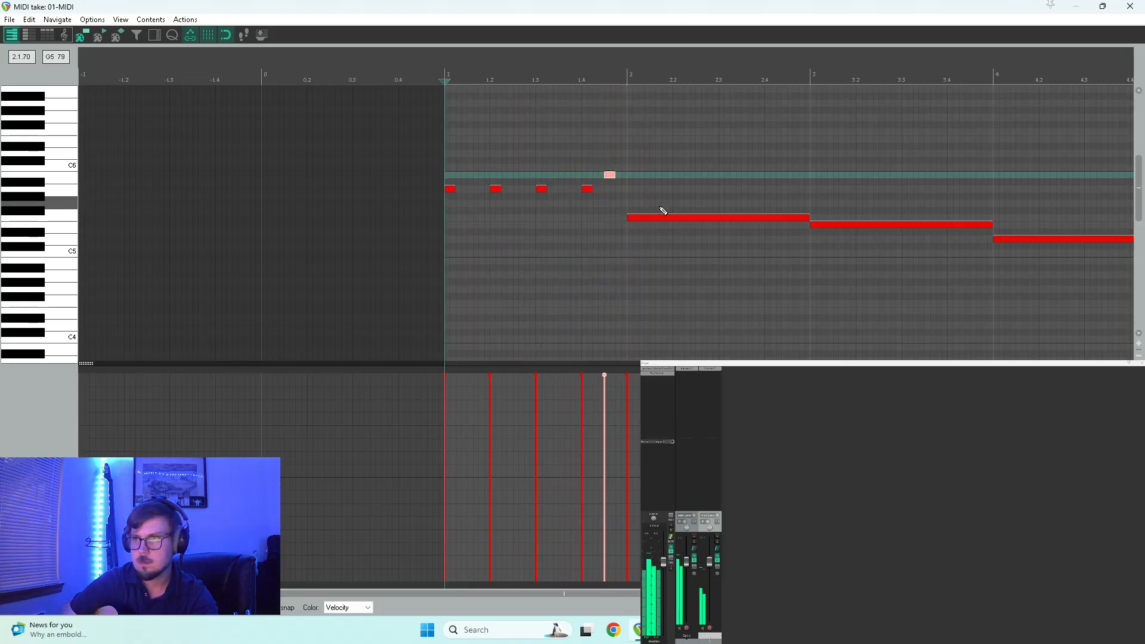
Shorten the F5 note in measure 2 to a sixteenth note and copy it three times at eighth-note intervals
{"action": "left_click", "coordinate": [787, 223]}
{"action": "left_click_drag", "start_coordinate": [809, 217], "coordinate": [638, 233]}
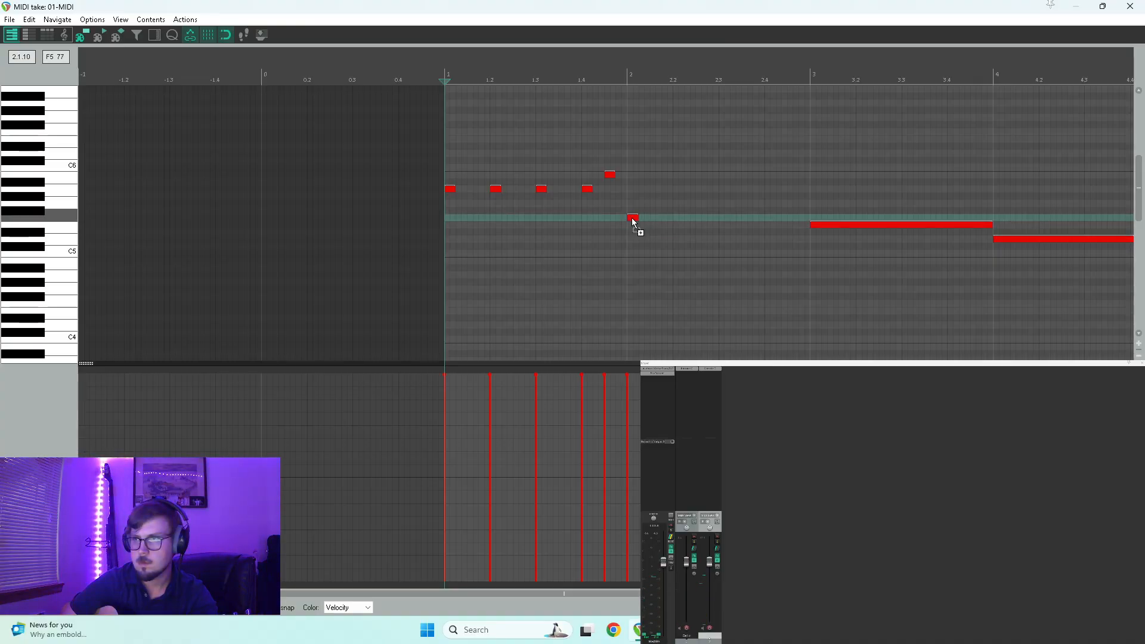
{"action": "left_click", "coordinate": [657, 219]}
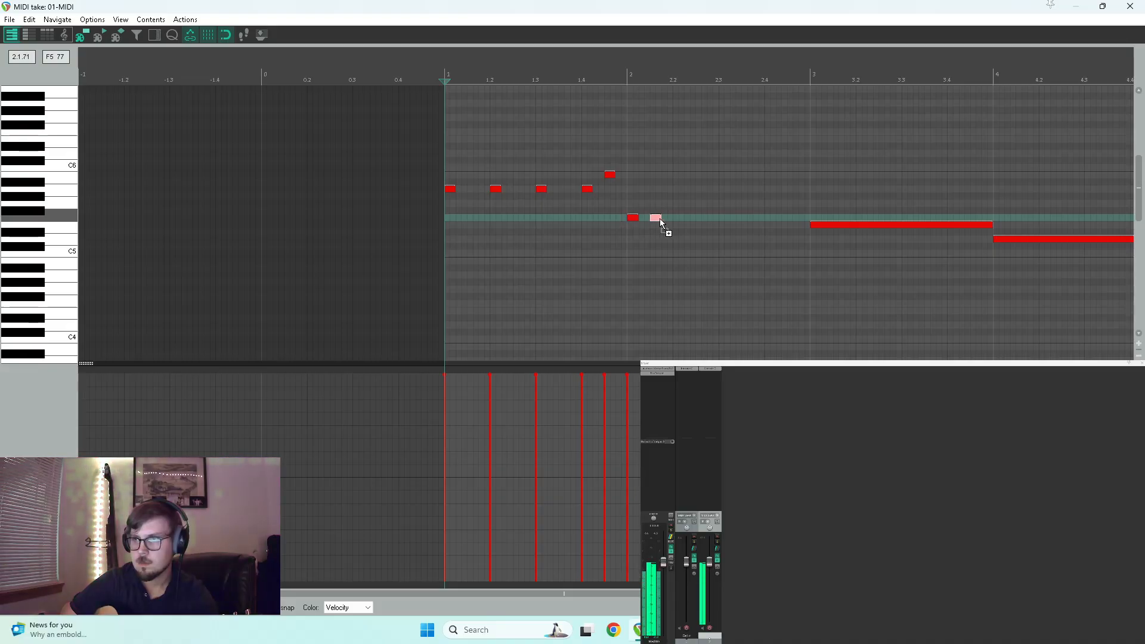
{"action": "left_click", "coordinate": [678, 219]}
{"action": "left_click", "coordinate": [701, 219]}
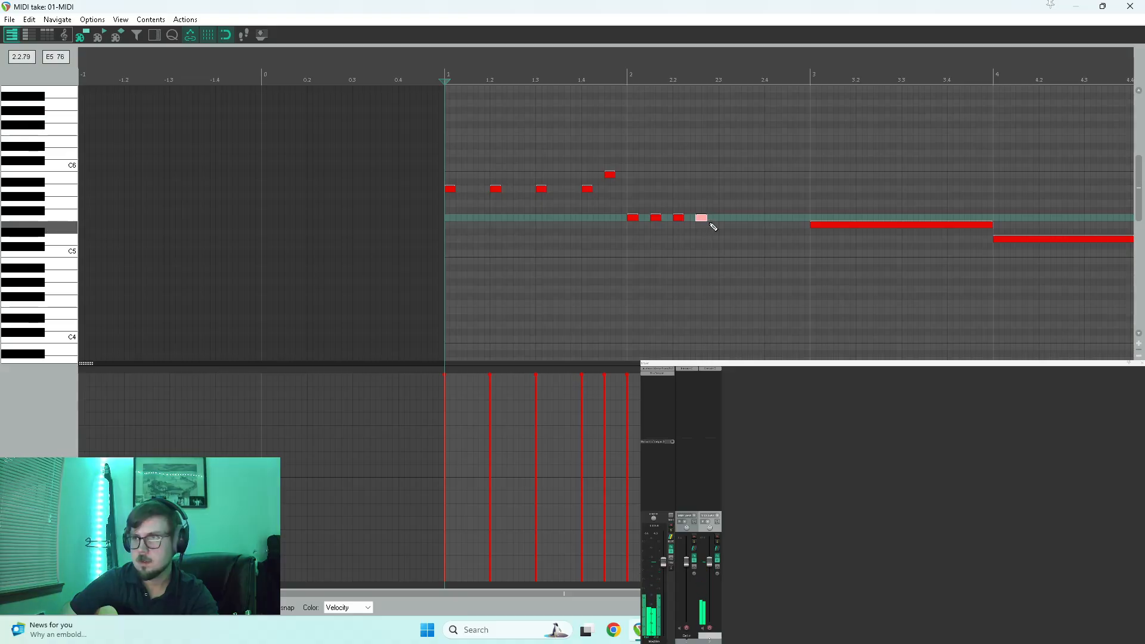
Play back the part and respace the four F5 notes in measure 2 so one falls on each beat
{"action": "key", "text": "space"}
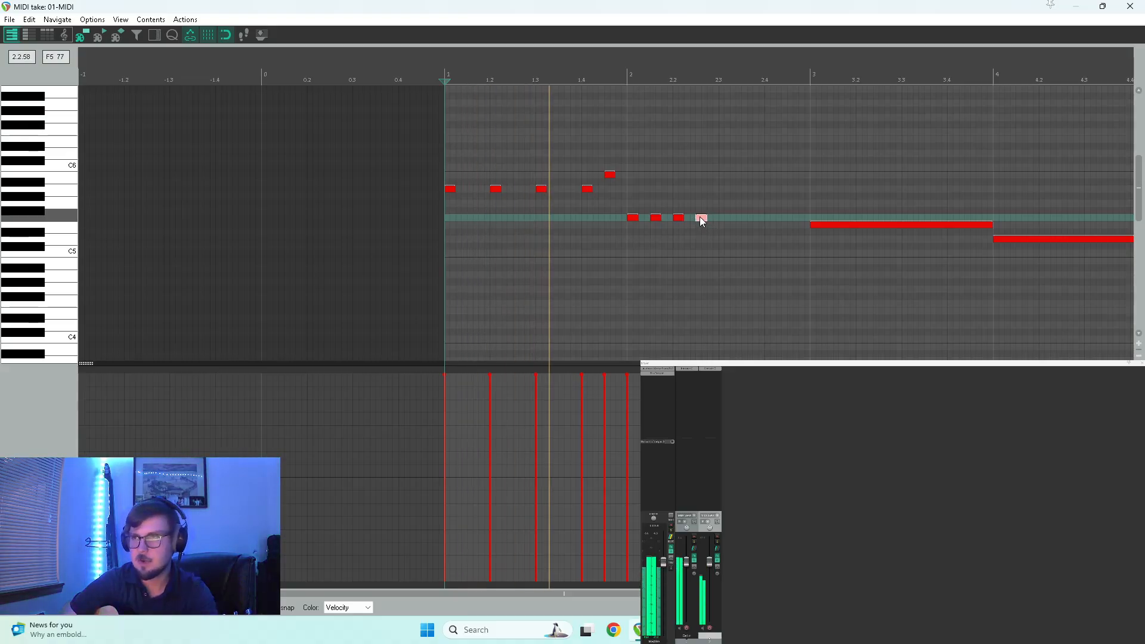
{"action": "left_click_drag", "start_coordinate": [712, 205], "coordinate": [772, 217]}
{"action": "key", "text": "space"}
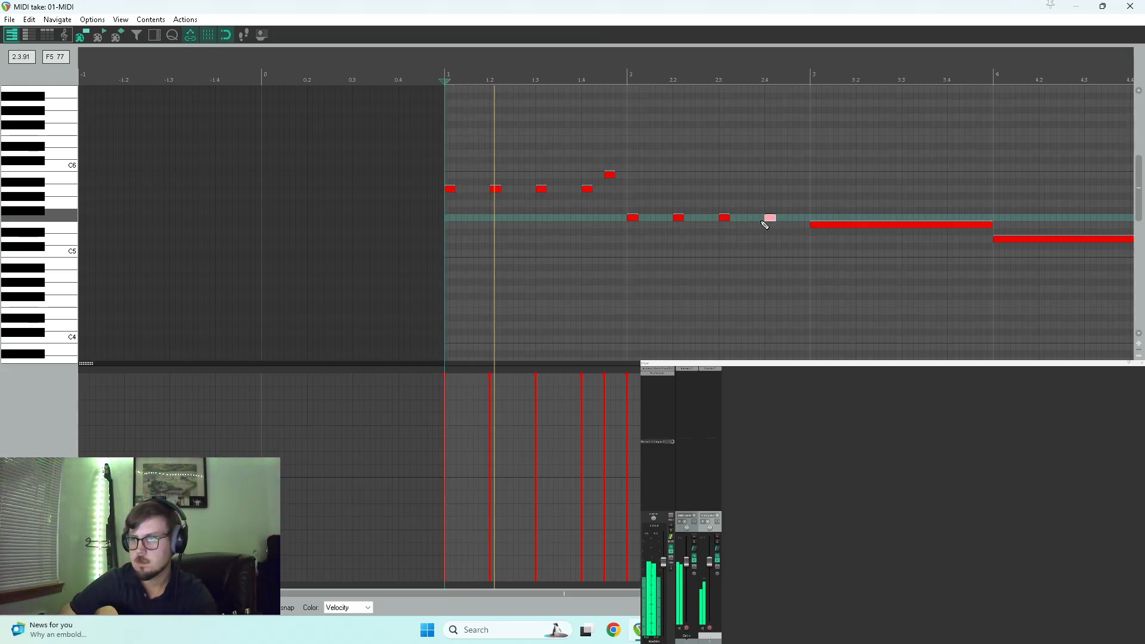
{"action": "key", "text": "space"}
Add a G5 sixteenth half a beat after beat 3 of measure 2 and a D5 shortly after beat 4, and play back
{"action": "left_click", "coordinate": [746, 203]}
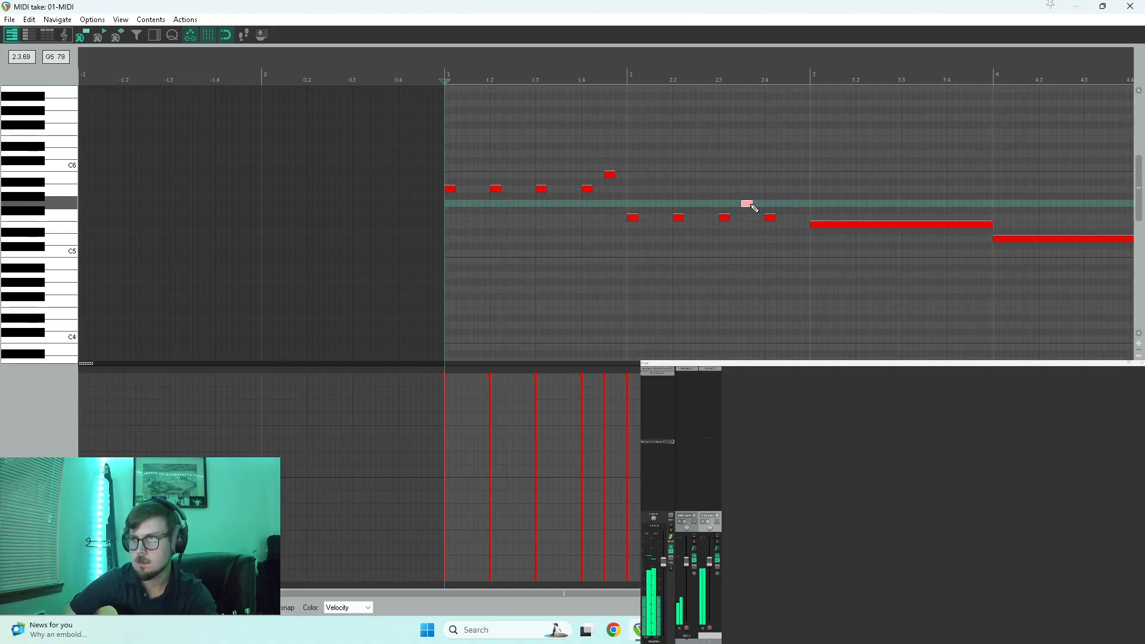
{"action": "left_click", "coordinate": [788, 239]}
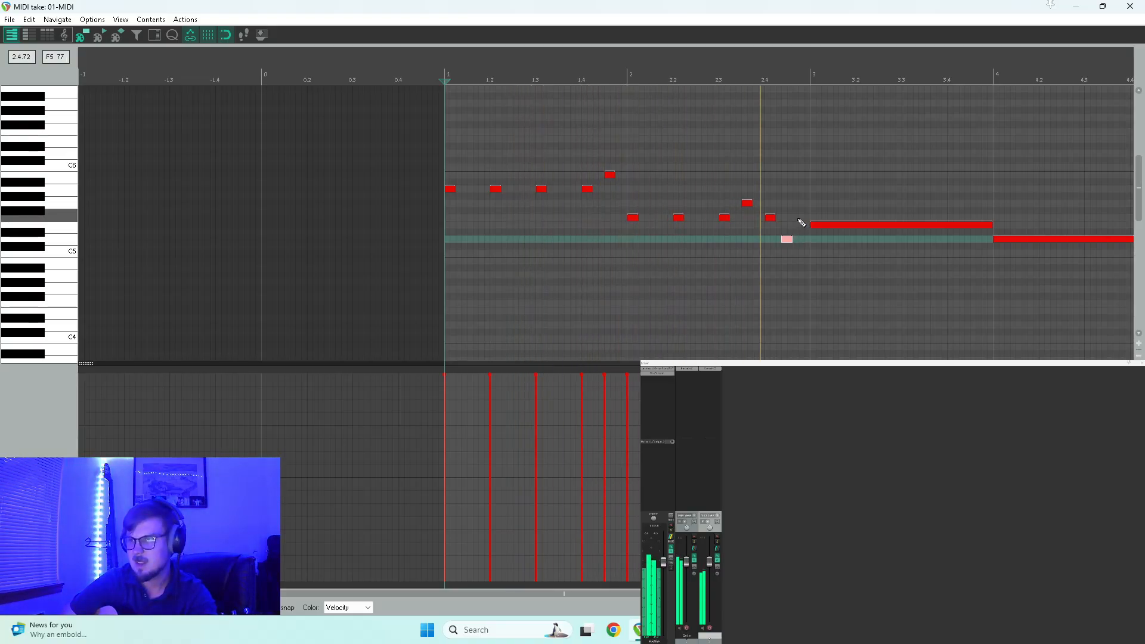
{"action": "key", "text": "space"}
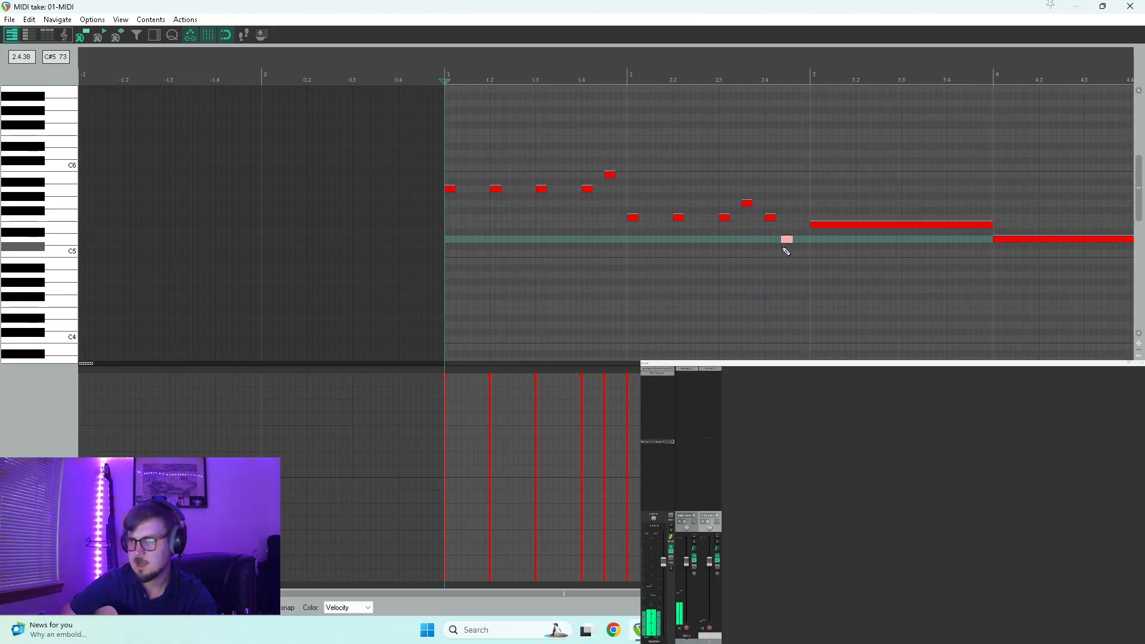
Raise measure 2's G5 to A5, move its D5 to G5 half a beat after beat 4, and audition the change
{"action": "left_click_drag", "start_coordinate": [747, 203], "coordinate": [747, 190]}
{"action": "left_click", "coordinate": [725, 203]}
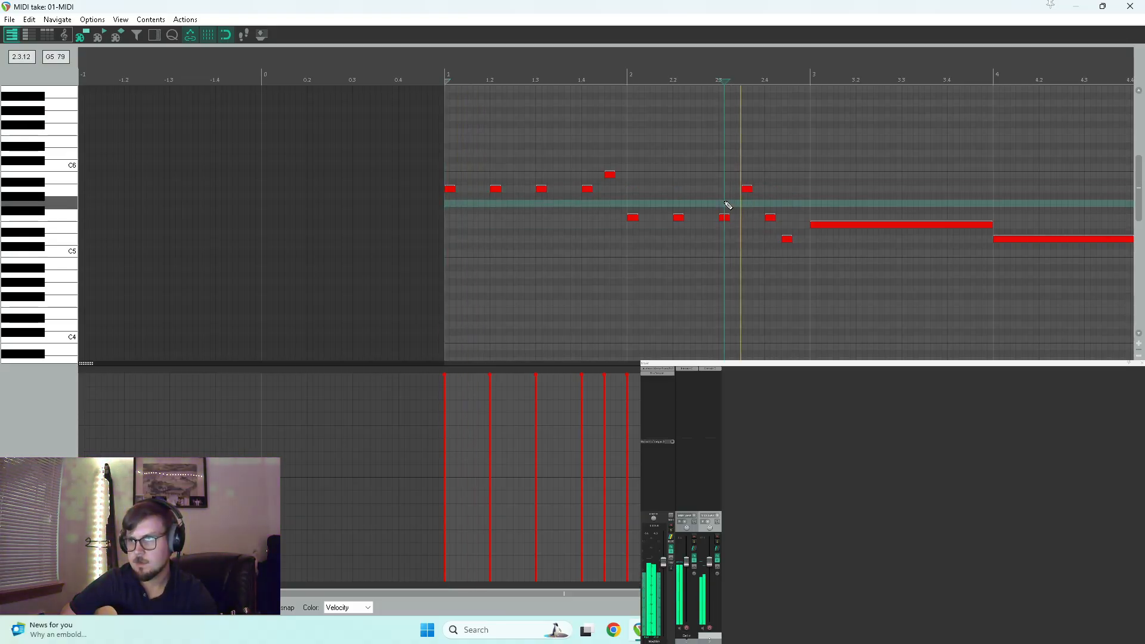
{"action": "key", "text": "space"}
{"action": "key", "text": "space"}
{"action": "key", "text": "space"}
{"action": "left_click_drag", "start_coordinate": [787, 238], "coordinate": [789, 206]}
{"action": "key", "text": "space"}
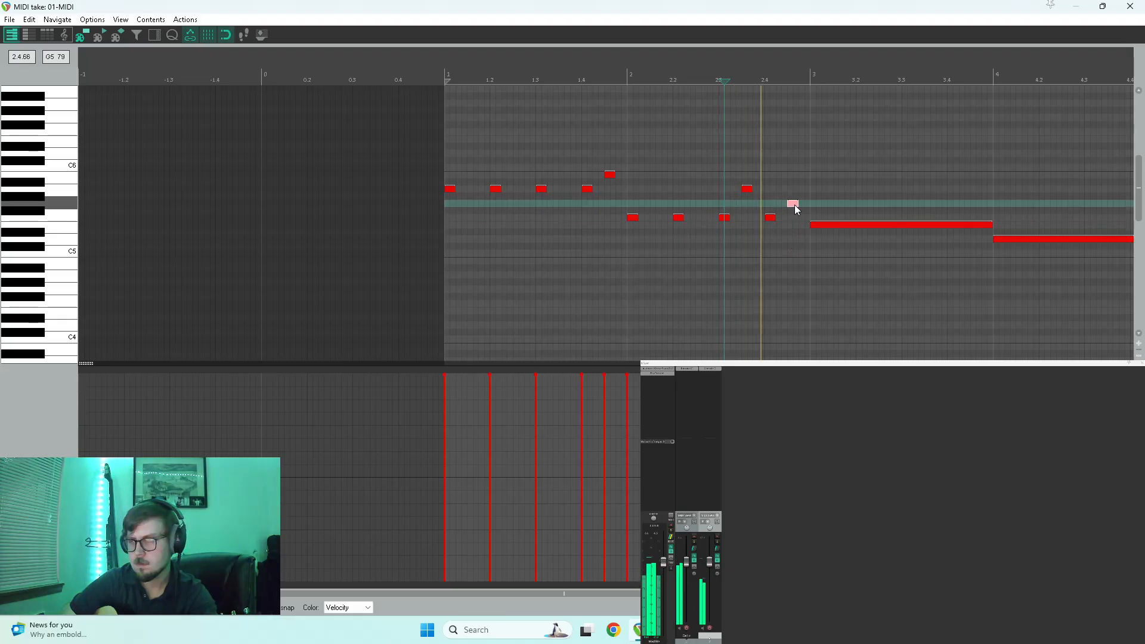
{"action": "key", "text": "space"}
Swap the pitches of measure 2's two offbeat notes to G5 after beat 3 and A5 after beat 4, playing back before and after
{"action": "key", "text": "w"}
{"action": "key", "text": "space"}
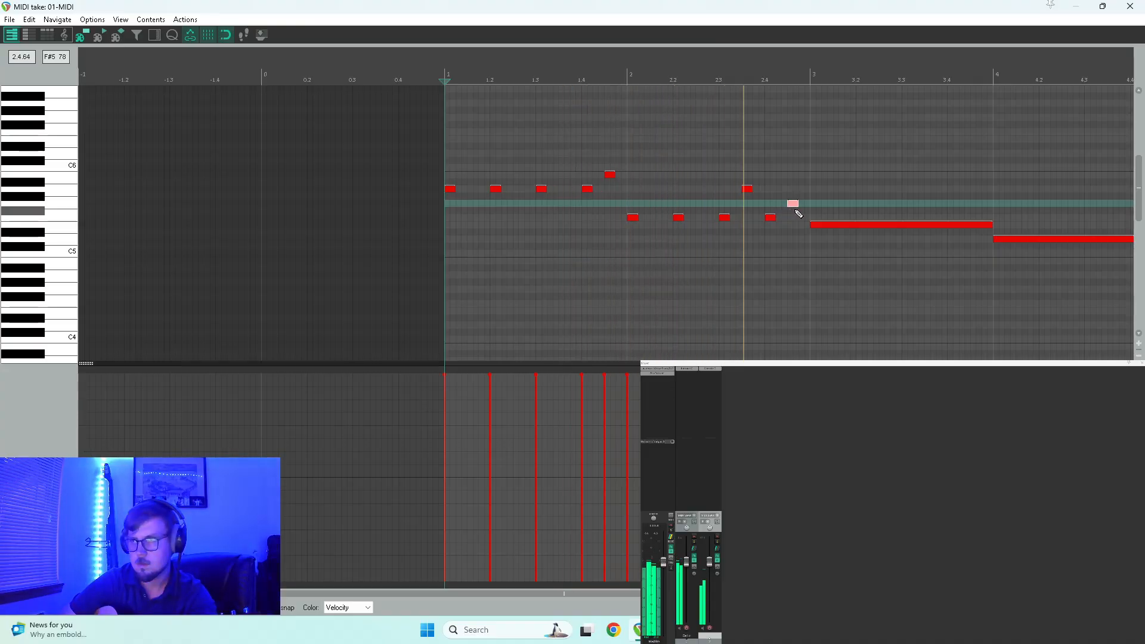
{"action": "key", "text": "space"}
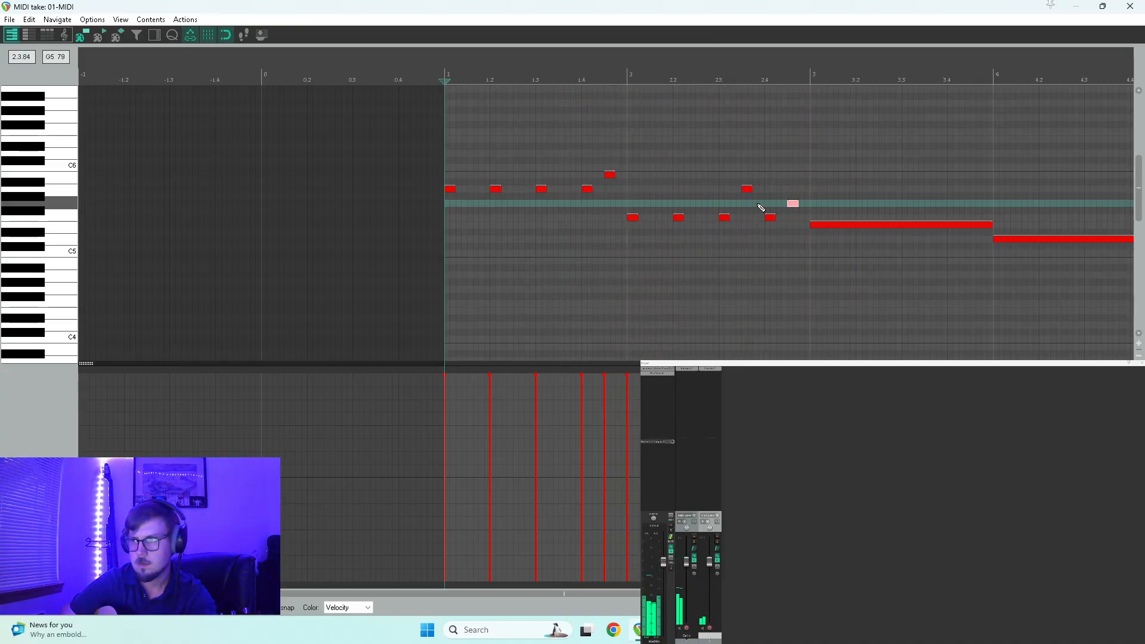
{"action": "left_click_drag", "start_coordinate": [746, 188], "coordinate": [792, 191]}
{"action": "key", "text": "space"}
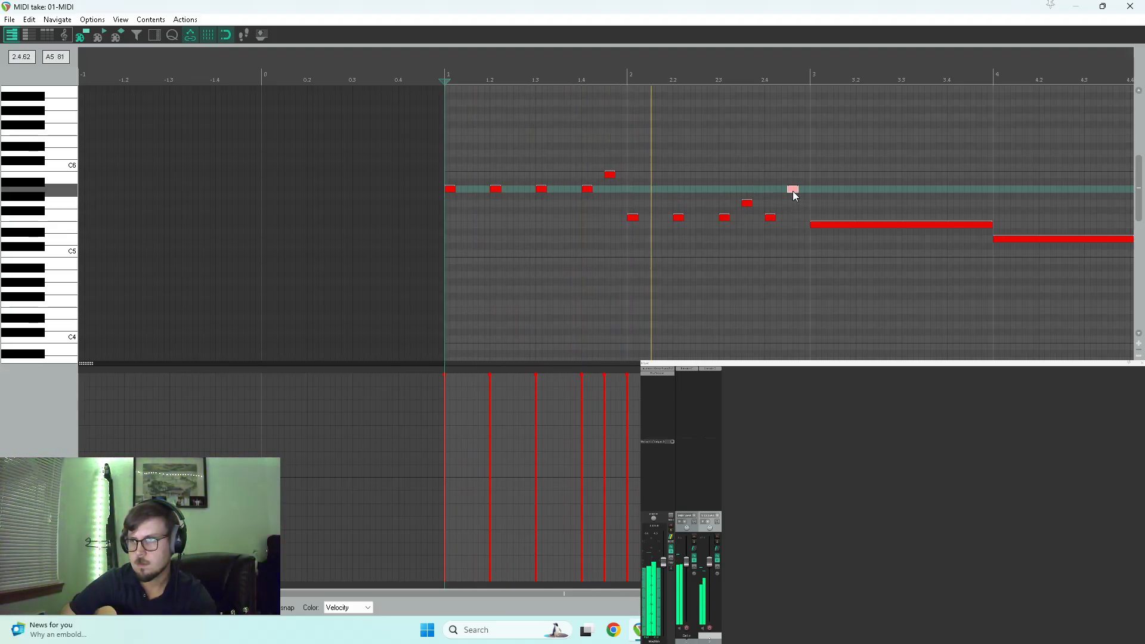
{"action": "key", "text": "space"}
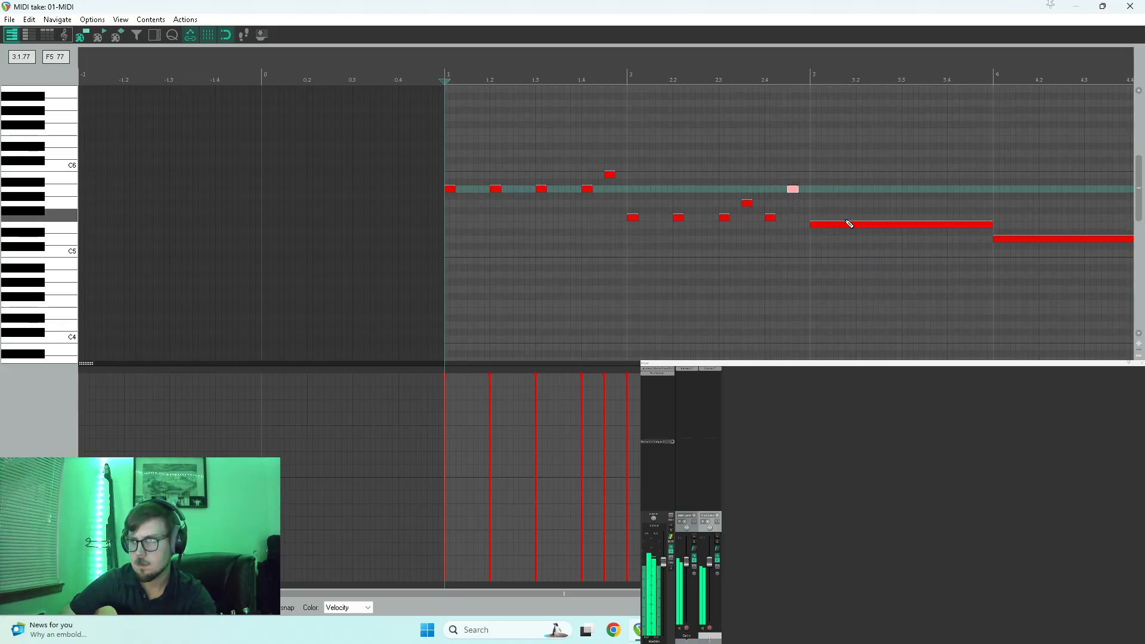
Play back the part again and lower the last note of measure 2 to D5
{"action": "key", "text": "space"}
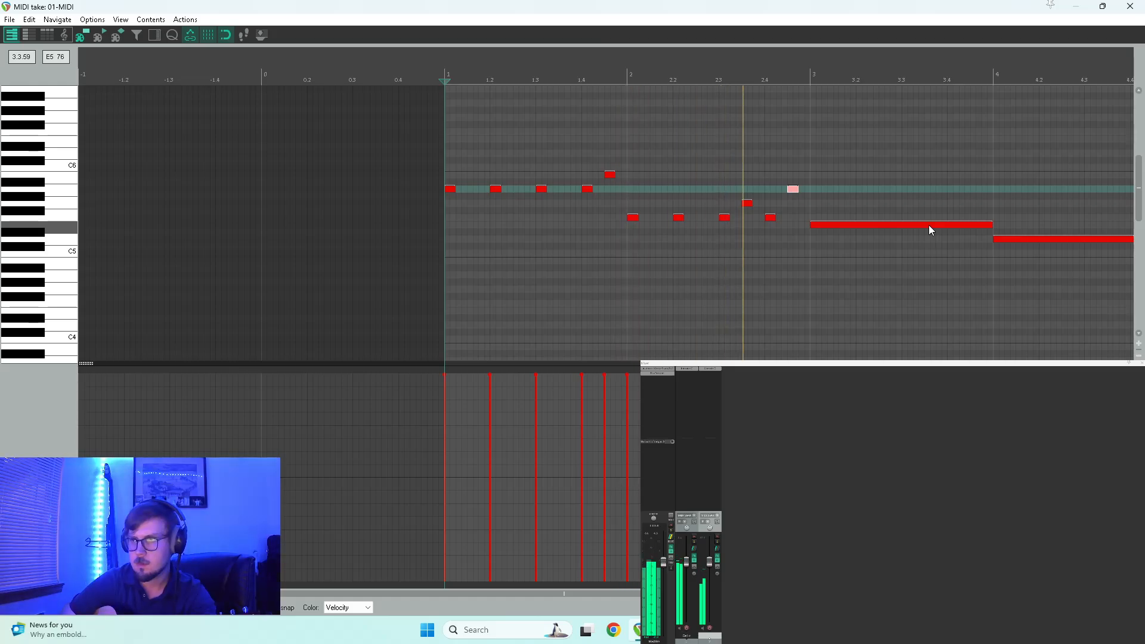
{"action": "key", "text": "space"}
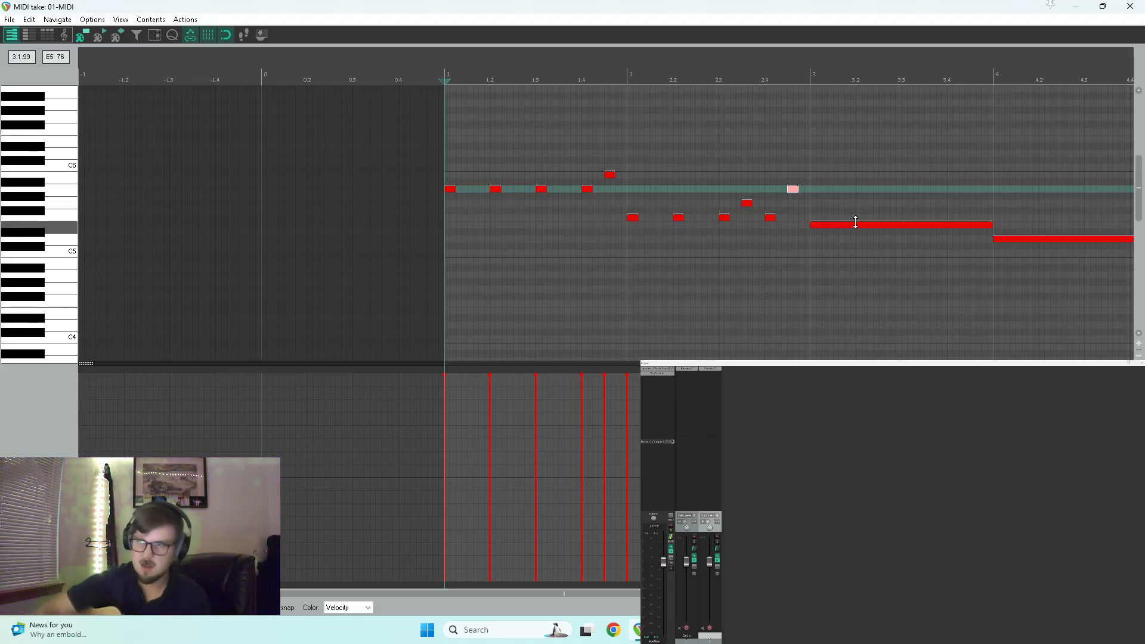
{"action": "key", "text": "space"}
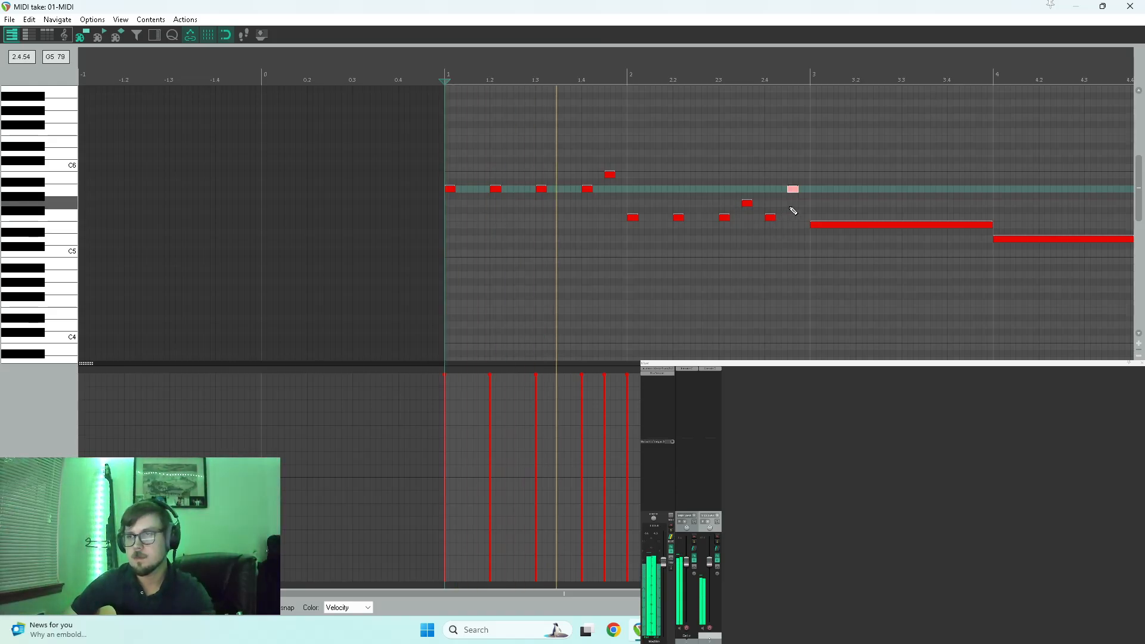
{"action": "key", "text": "space"}
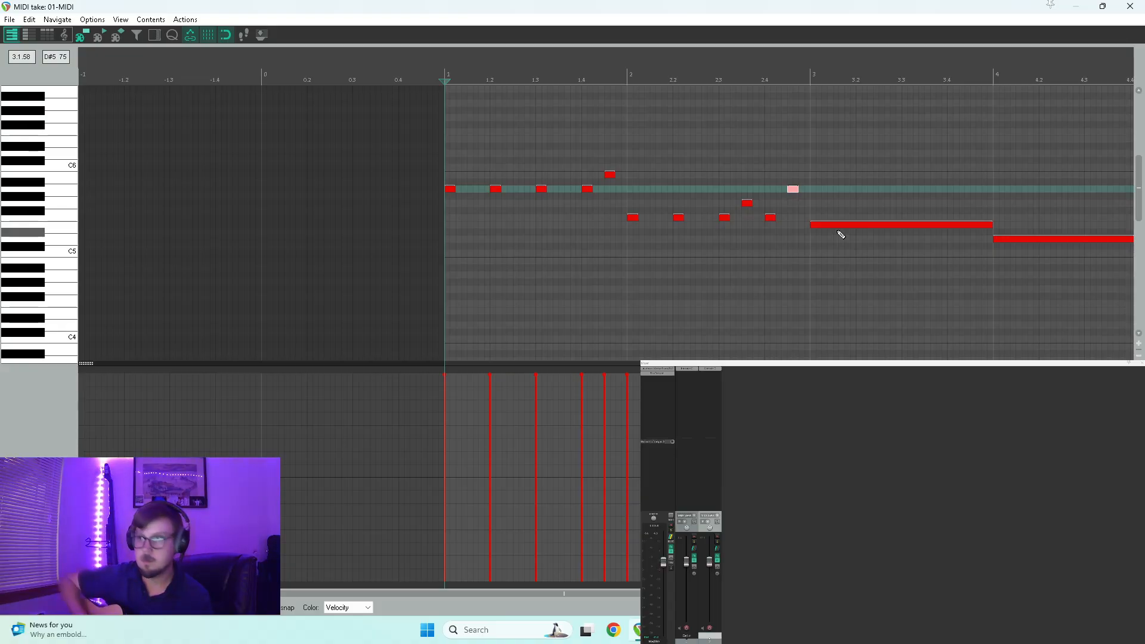
{"action": "left_click", "coordinate": [791, 189]}
{"action": "left_click_drag", "start_coordinate": [791, 188], "coordinate": [793, 237]}
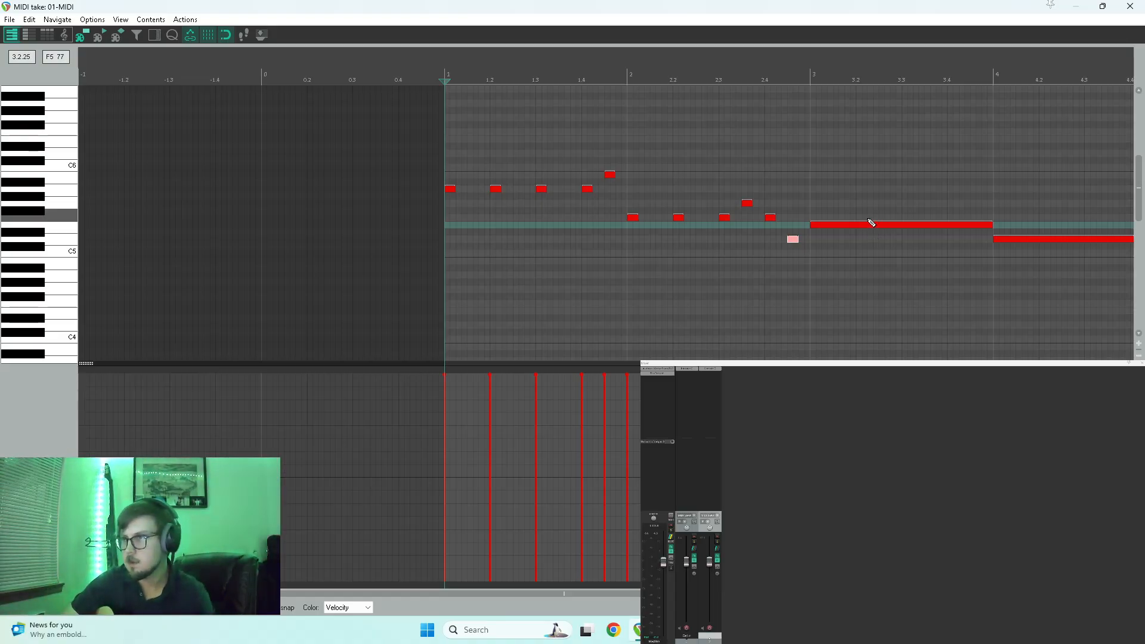
Shorten measure 3's long E5 to a sixteenth and repeat it on beats 2 and 3
{"action": "left_click_drag", "start_coordinate": [990, 221], "coordinate": [819, 230]}
{"action": "left_click", "coordinate": [840, 227]}
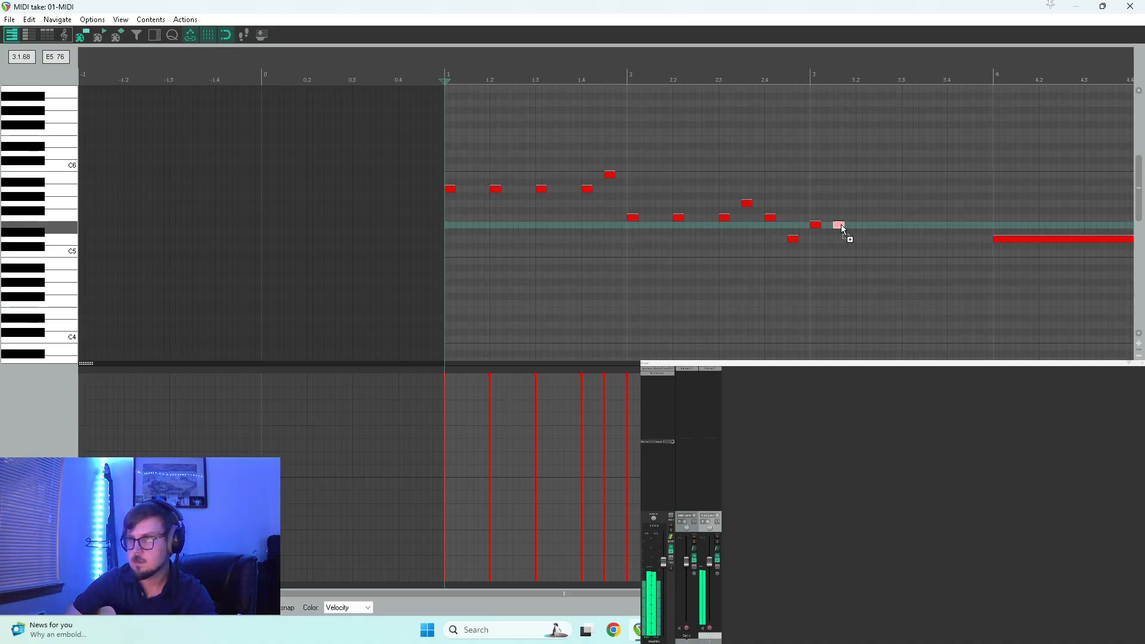
{"action": "left_click", "coordinate": [863, 227]}
{"action": "left_click_drag", "start_coordinate": [831, 221], "coordinate": [910, 224]}
{"action": "left_click", "coordinate": [882, 227]}
{"action": "left_click", "coordinate": [805, 240]}
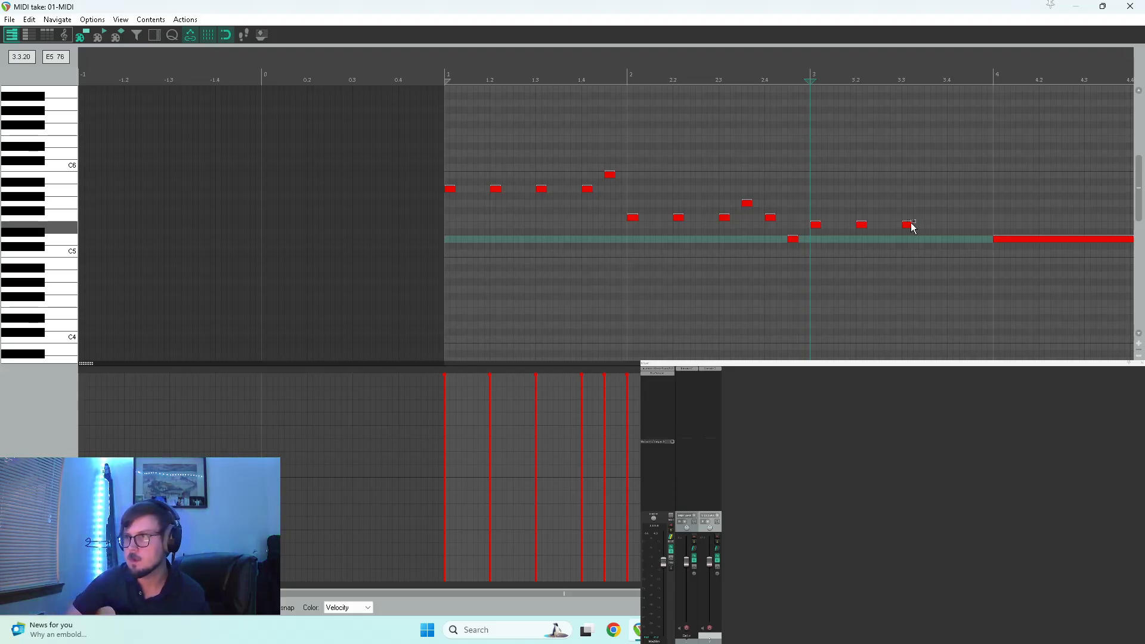
Add an E5 sixteenth on beat 4 of measure 3 and an F5 half a beat after it, and play back
{"action": "key", "text": "super"}
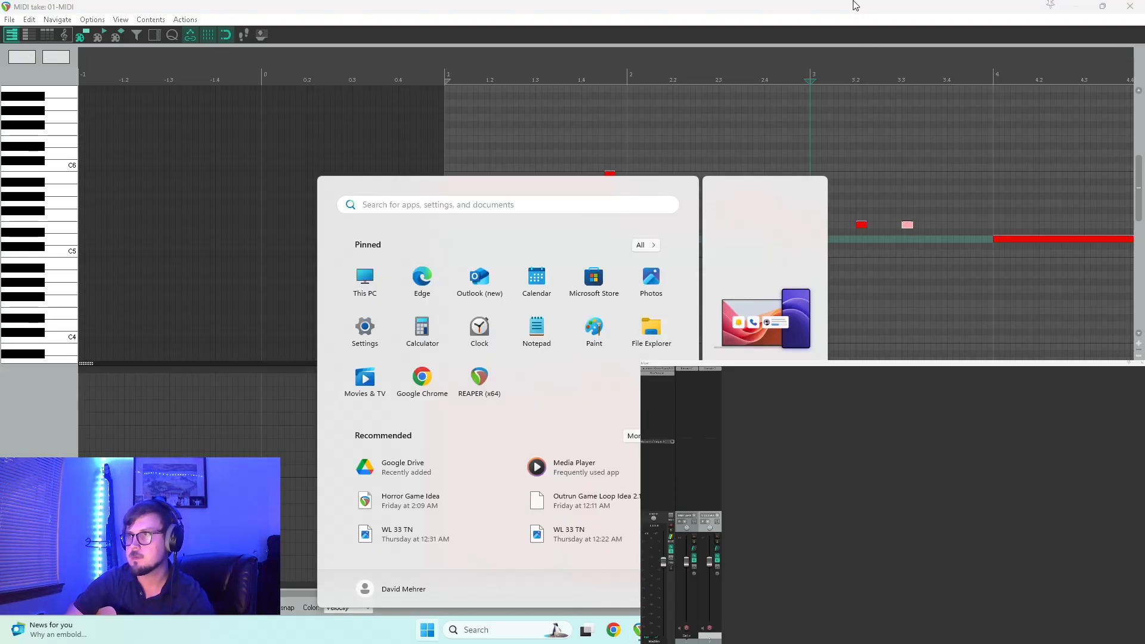
{"action": "key", "text": "super"}
{"action": "left_click", "coordinate": [952, 225]}
{"action": "left_click", "coordinate": [971, 225]}
{"action": "left_click_drag", "start_coordinate": [976, 226], "coordinate": [978, 218]}
{"action": "key", "text": "space"}
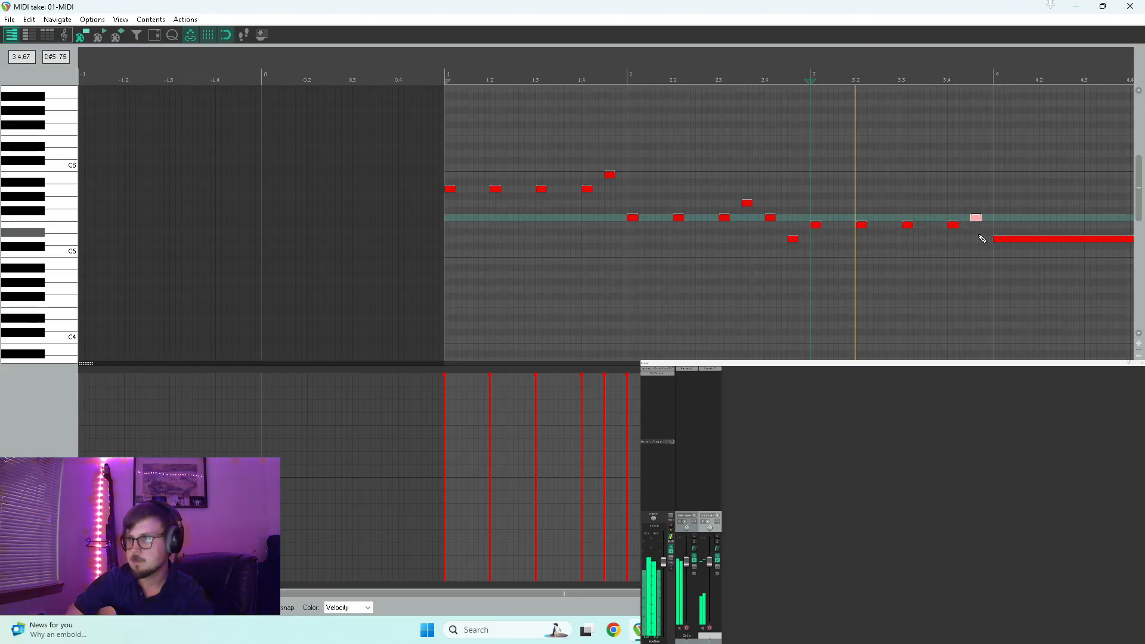
{"action": "key", "text": "space"}
Shorten measure 4's long D5 to a sixteenth and repeat it on beats 2 and 3
{"action": "left_click", "coordinate": [1014, 240]}
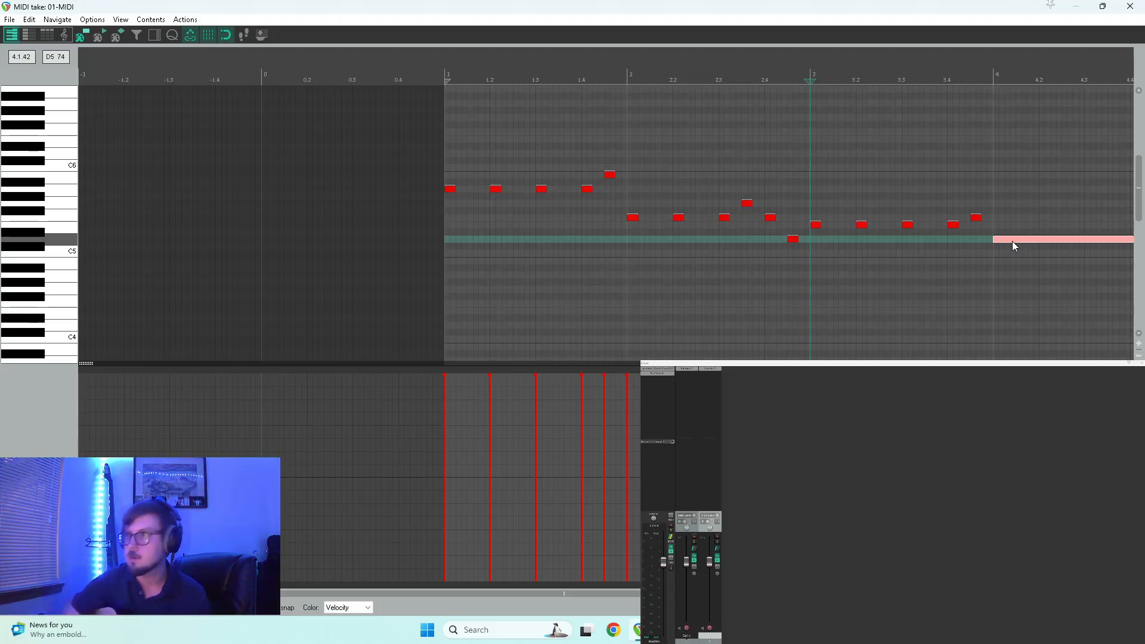
{"action": "scroll", "coordinate": [1014, 244], "scroll_direction": "down", "scroll_amount": 3}
{"action": "scroll", "coordinate": [1018, 238], "scroll_direction": "up", "scroll_amount": 3}
{"action": "left_click_drag", "start_coordinate": [959, 240], "coordinate": [872, 238]}
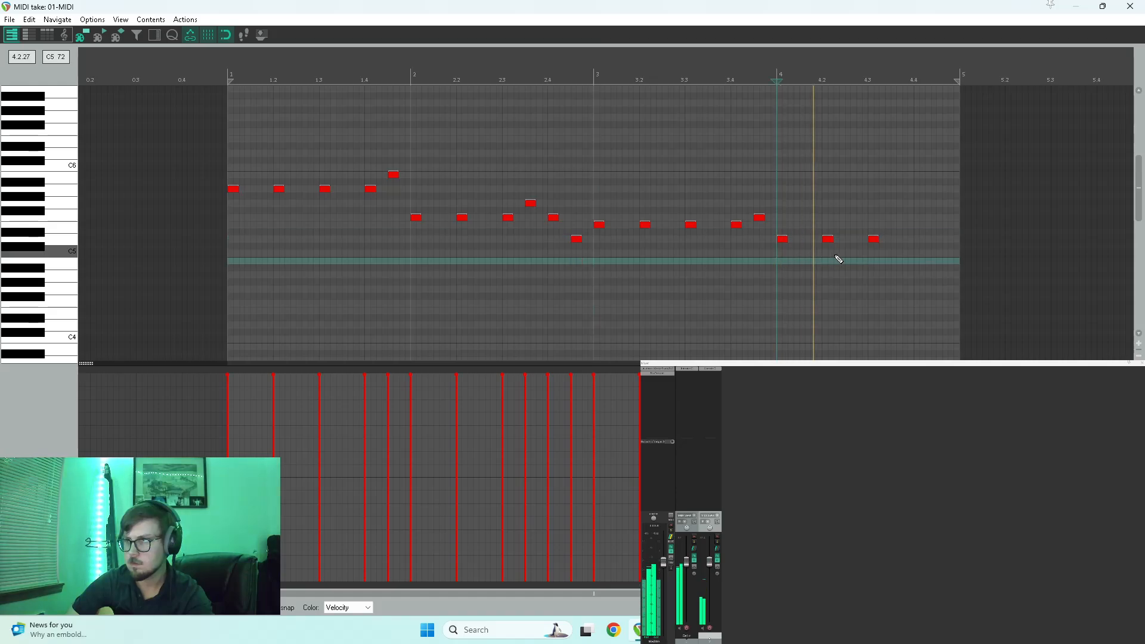
Add measure 4 sixteenths C5 half a beat after beat 3, D5 on beat 4 and E5 half a beat after it, and play back
{"action": "left_click", "coordinate": [896, 253]}
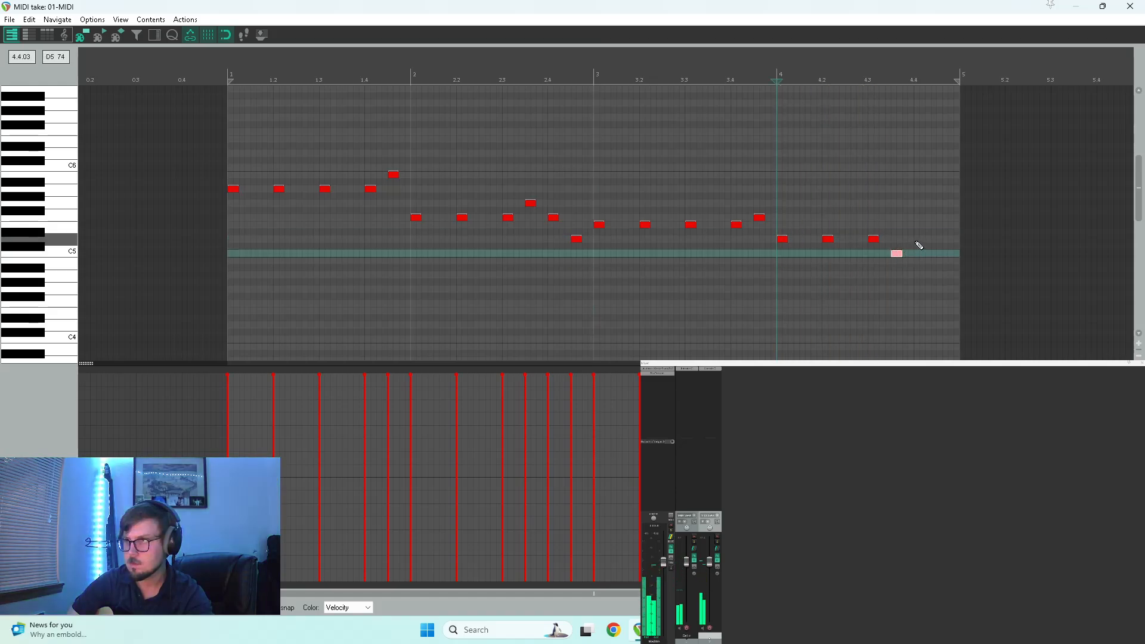
{"action": "left_click", "coordinate": [920, 239]}
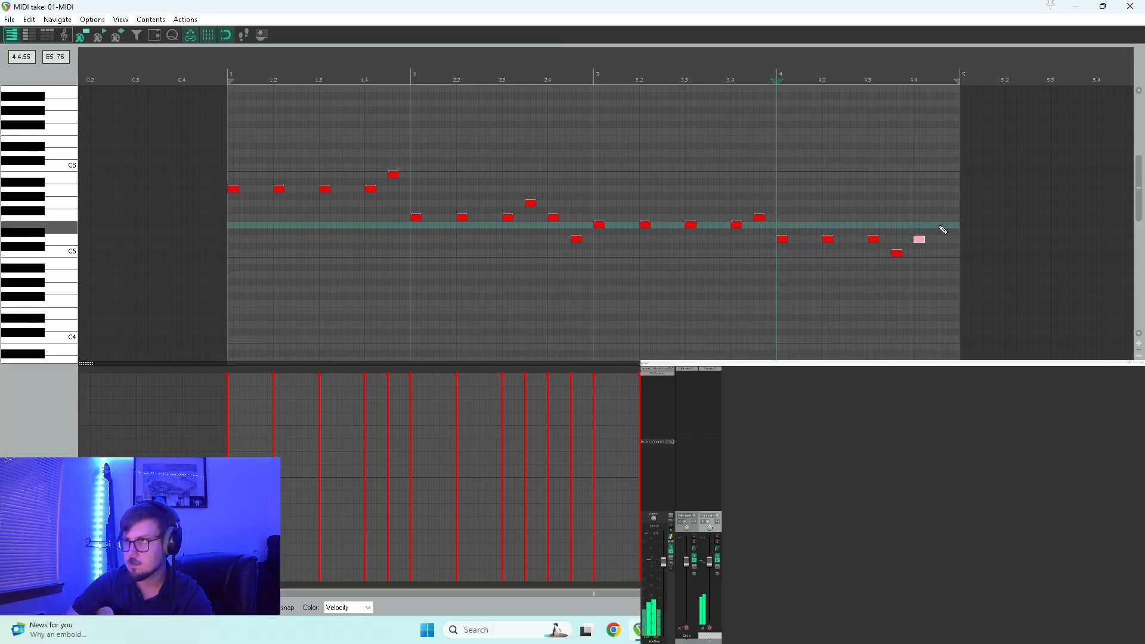
{"action": "left_click", "coordinate": [942, 225]}
{"action": "key", "text": "space"}
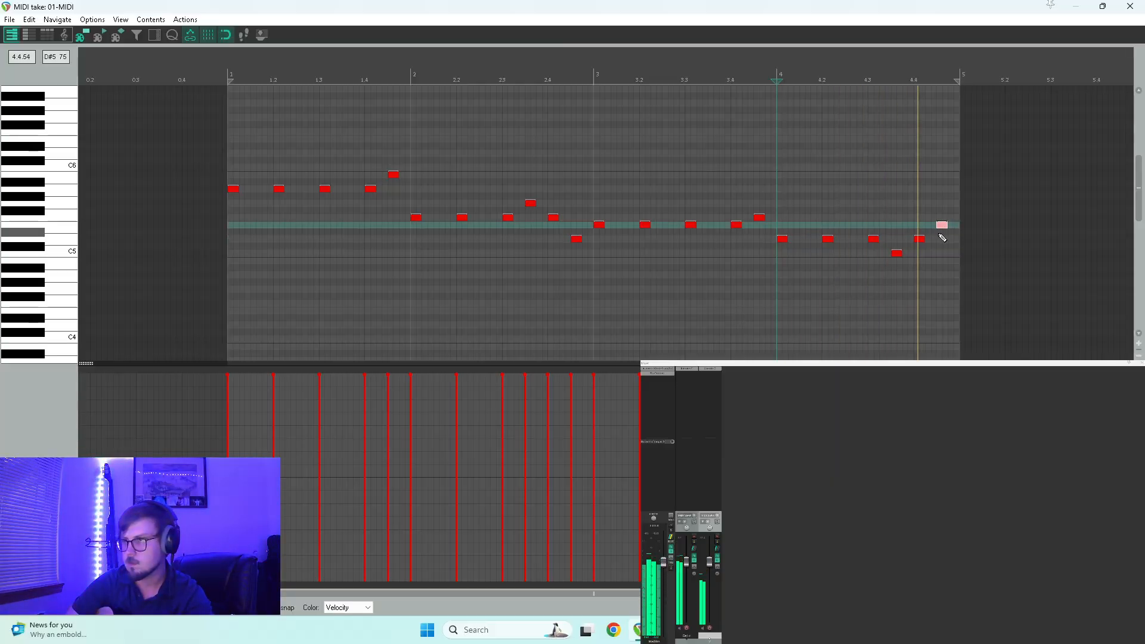
Lengthen all notes of the part to eighth notes and play back
{"action": "left_click_drag", "start_coordinate": [207, 139], "coordinate": [954, 277]}
{"action": "left_click_drag", "start_coordinate": [944, 224], "coordinate": [959, 229]}
{"action": "key", "text": "space"}
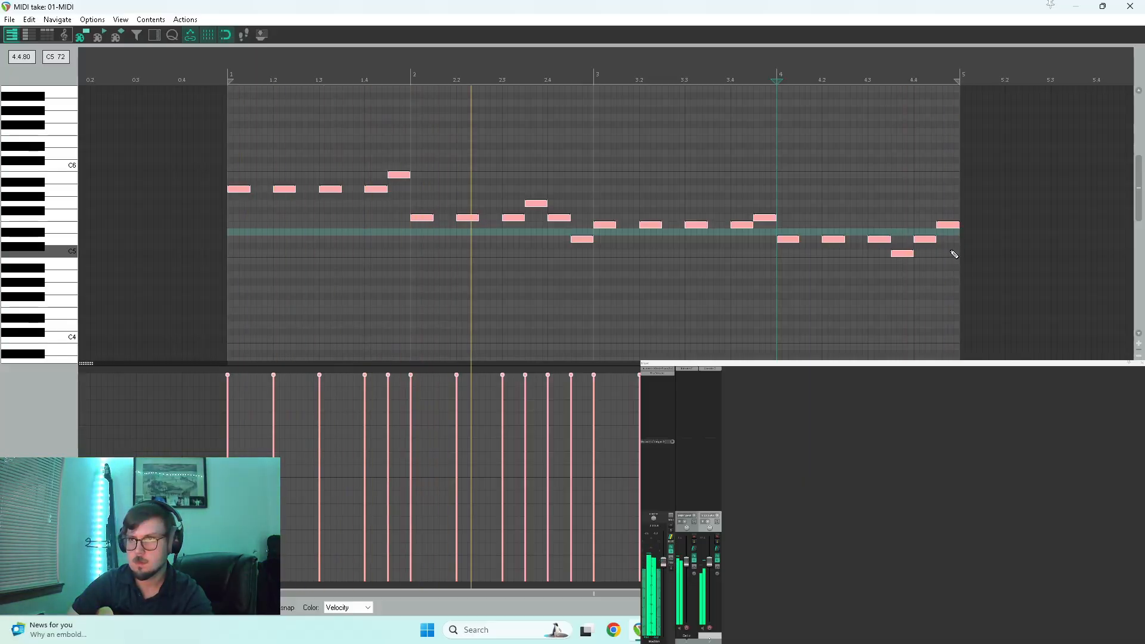
Try shortening measure 1's first two A5 notes to sixteenths and play back from the start
{"action": "mouse_move", "coordinate": [291, 173]}
{"action": "left_mouse_down"}
{"action": "mouse_move", "coordinate": [217, 216]}
{"action": "mouse_move", "coordinate": [233, 198]}
{"action": "left_mouse_up"}
{"action": "key", "text": "space"}
{"action": "key", "text": "w"}
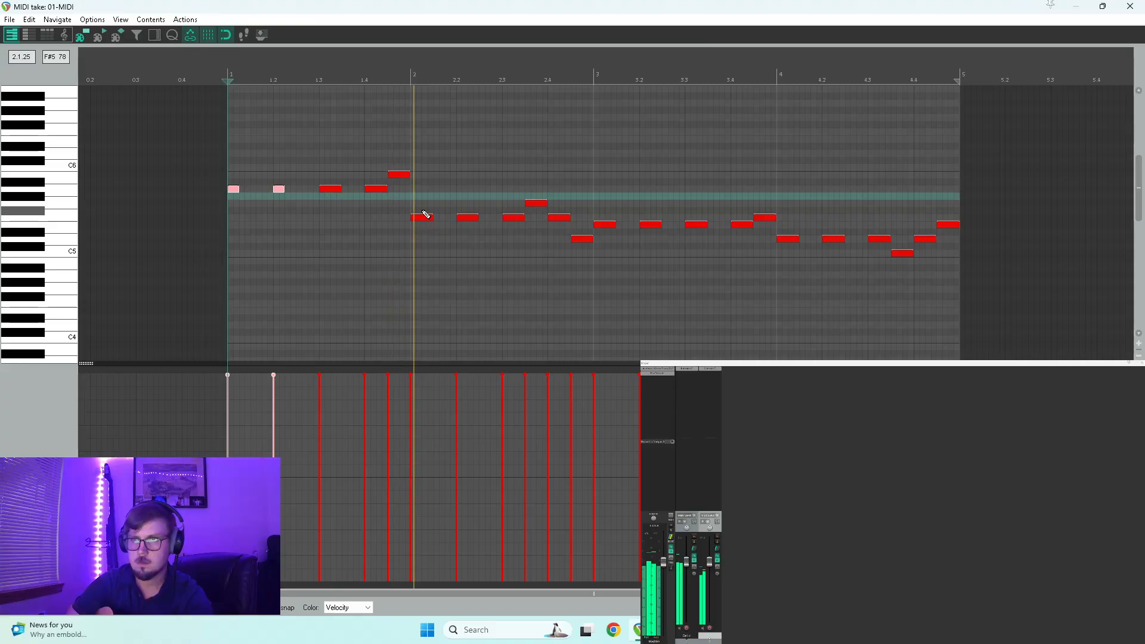
{"action": "key", "text": "space"}
{"action": "key", "text": "space"}
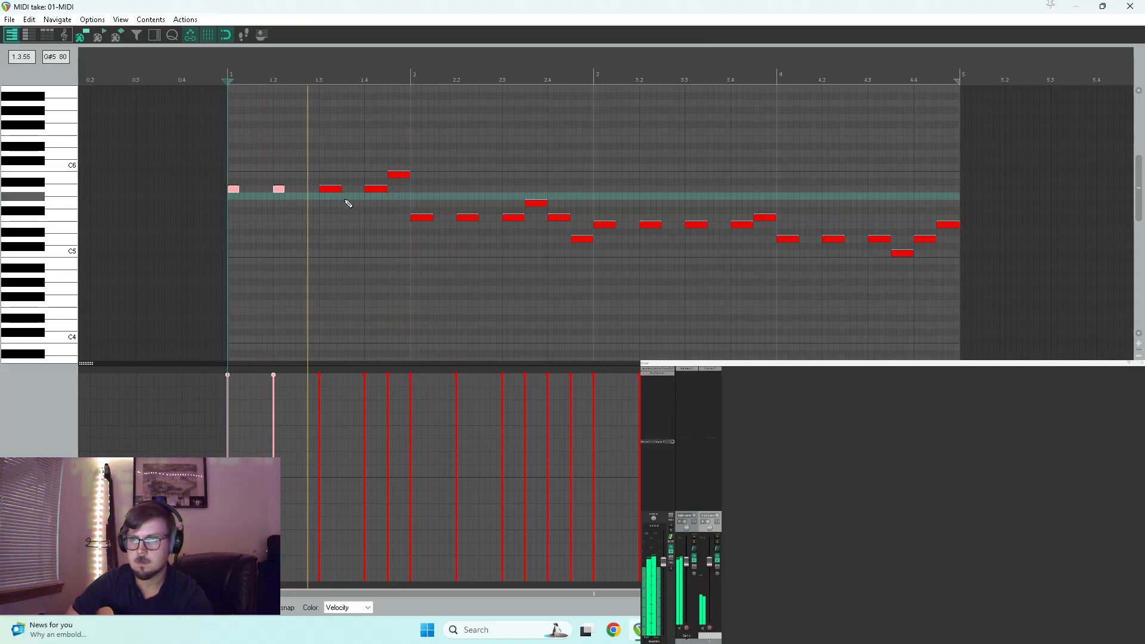
Try the third A5 of measure 1 as a sixteenth, and return the first three notes to eighths after auditioning
{"action": "key", "text": "space"}
{"action": "left_click", "coordinate": [337, 190]}
{"action": "left_click_drag", "start_coordinate": [337, 191], "coordinate": [329, 191]}
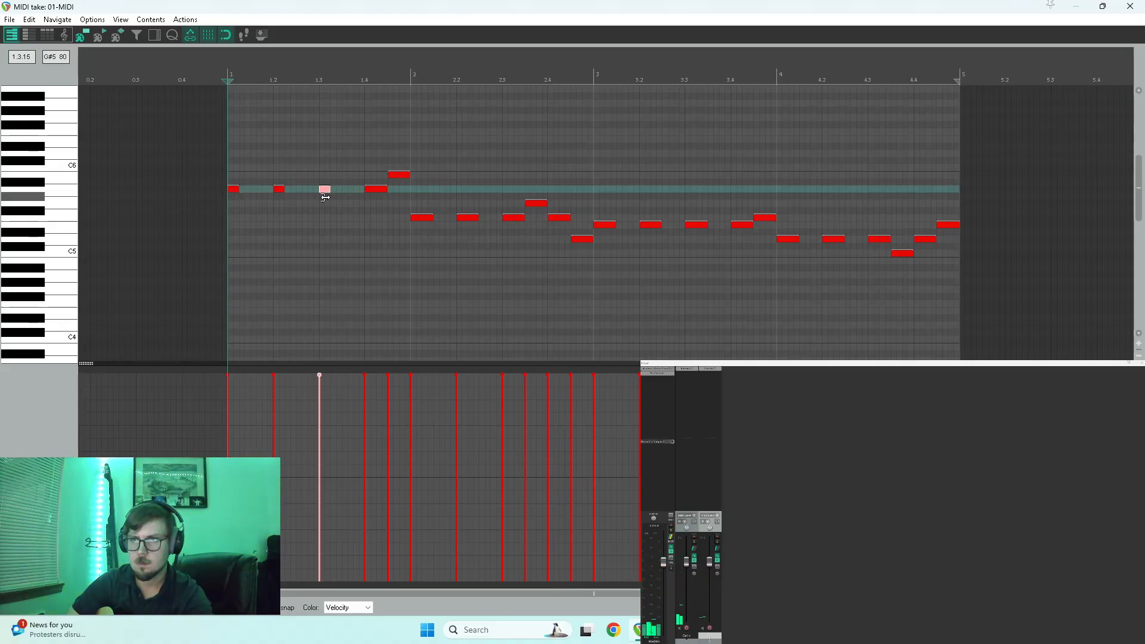
{"action": "key", "text": "space"}
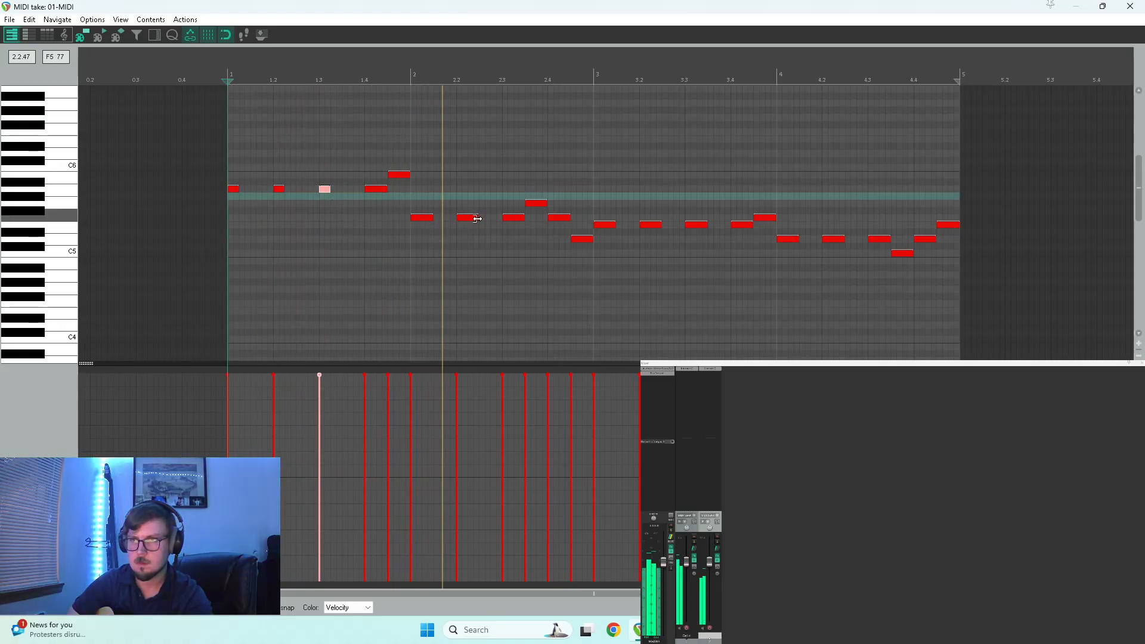
{"action": "key", "text": "space"}
{"action": "left_click_drag", "start_coordinate": [324, 181], "coordinate": [255, 201]}
{"action": "key", "text": "space"}
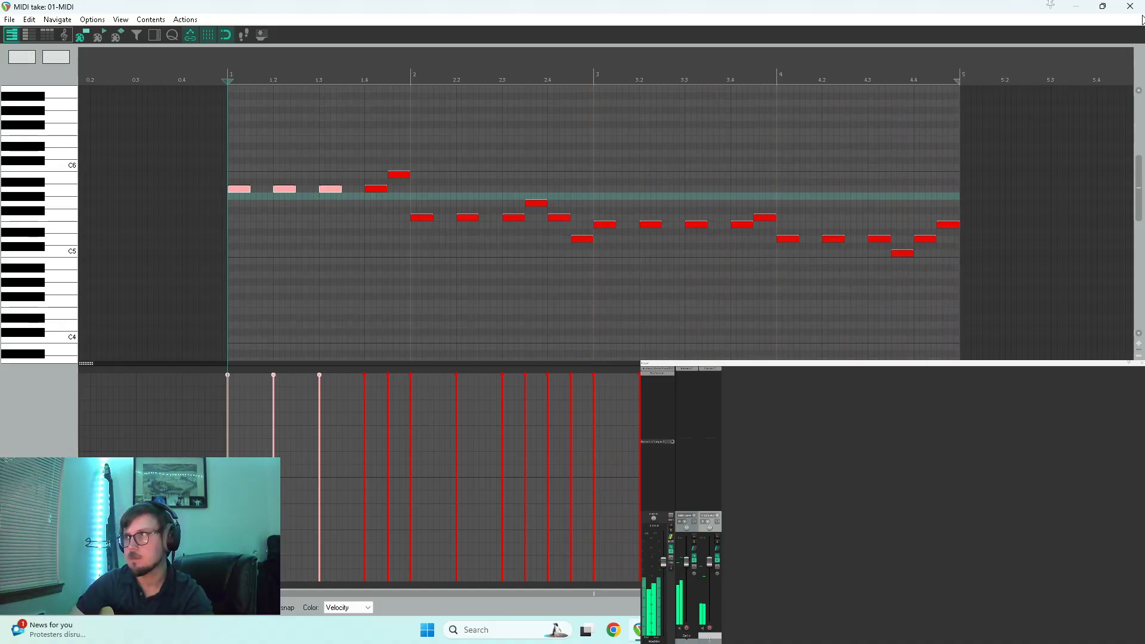
Close the MIDI editor and name the second track Viola
{"action": "left_click", "coordinate": [1130, 6]}
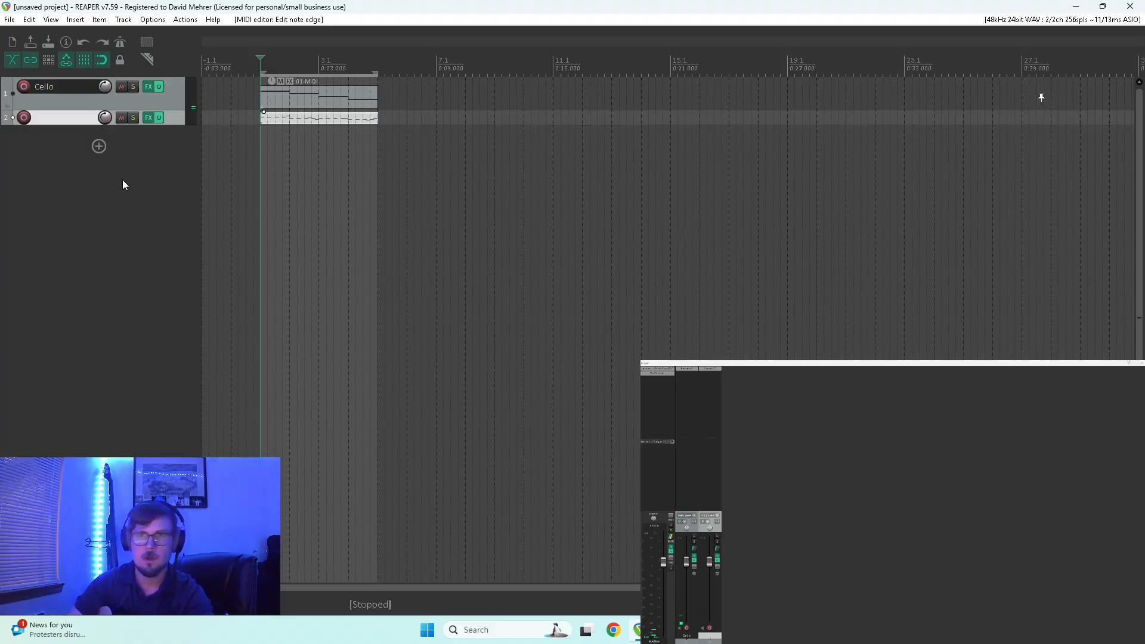
{"action": "double_click", "coordinate": [59, 116]}
{"action": "type", "text": "Viola"}
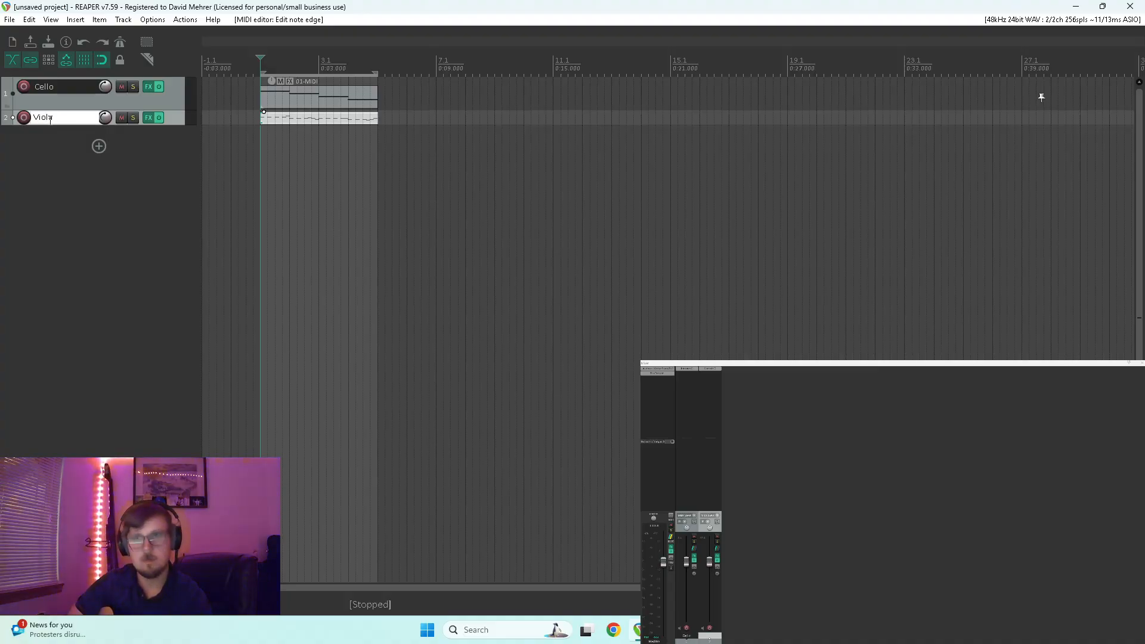
{"action": "key", "text": "Return"}
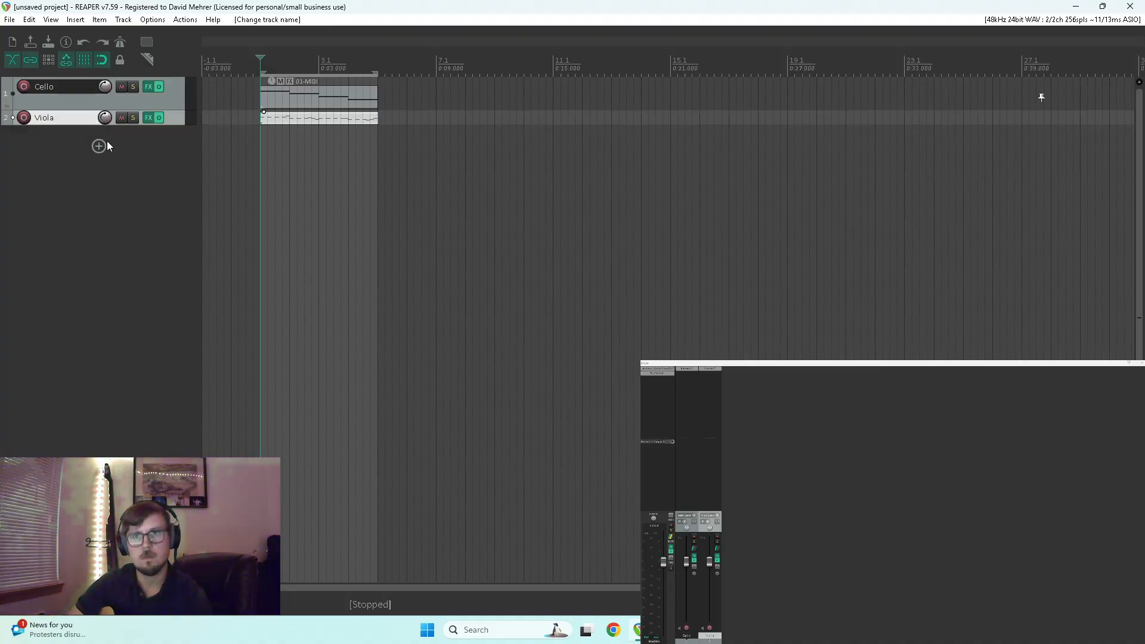
Add a third track and copy the Kontakt 8 instrument onto it
{"action": "left_click", "coordinate": [100, 147]}
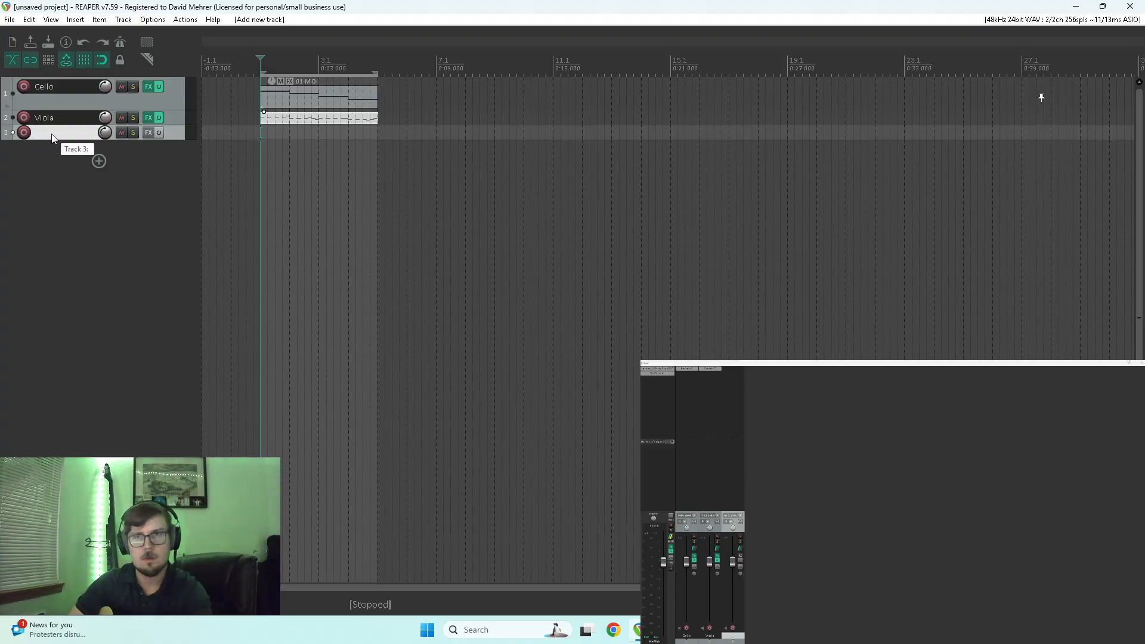
{"action": "left_click", "coordinate": [729, 371]}
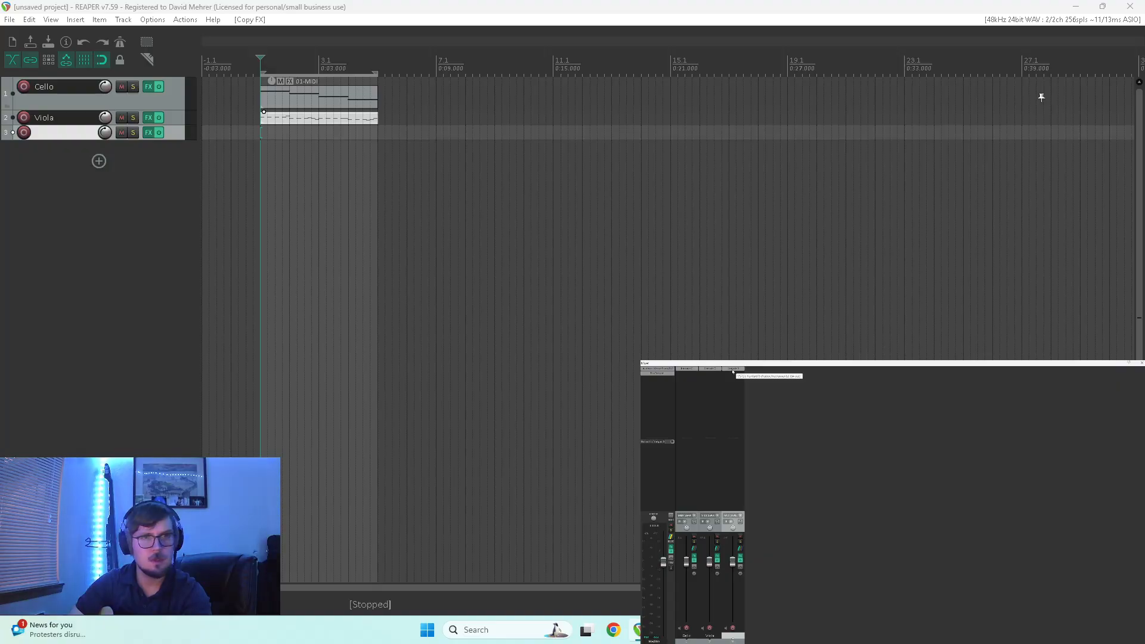
Load Violins - Modern in the third track's Kontakt 8 in place of the violas, and close the plug-in window
{"action": "left_click", "coordinate": [732, 370]}
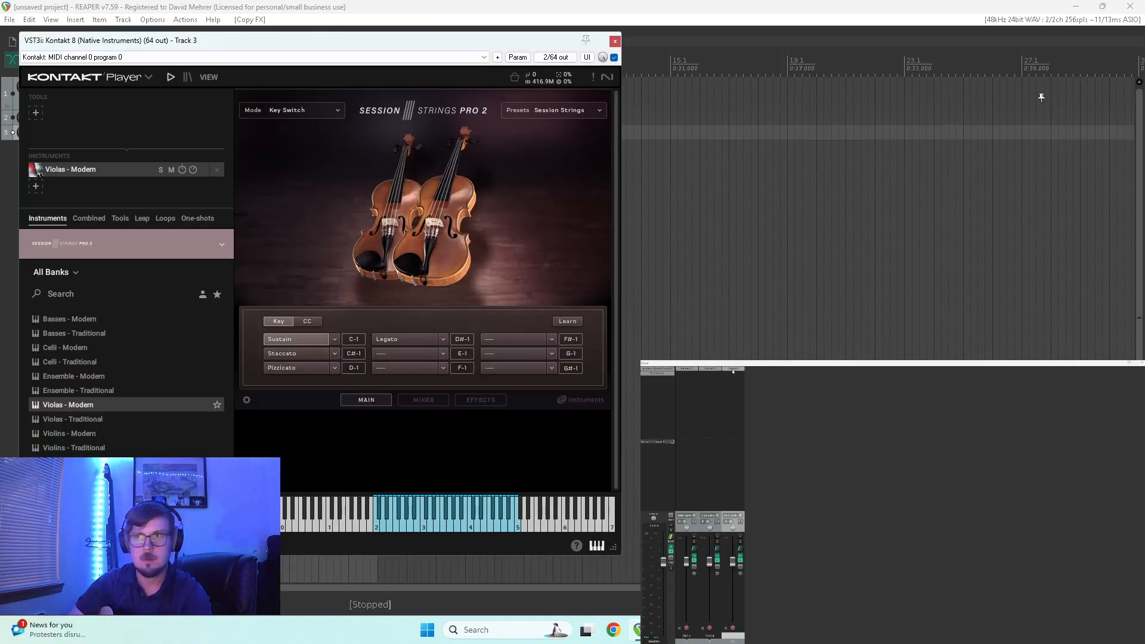
{"action": "left_click", "coordinate": [99, 432]}
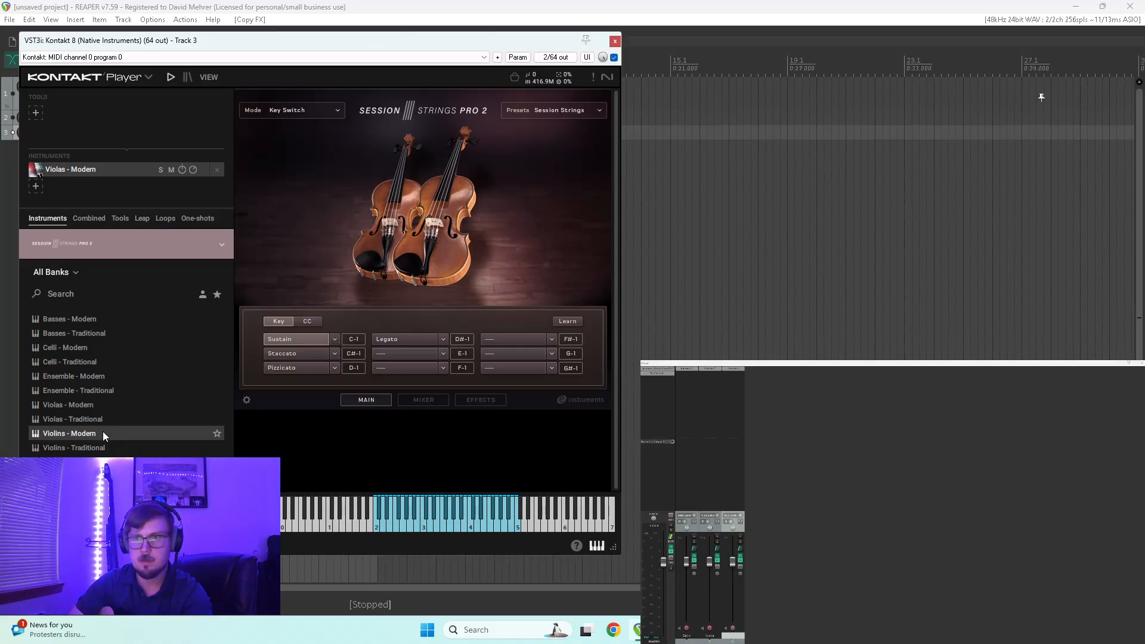
{"action": "double_click", "coordinate": [103, 431]}
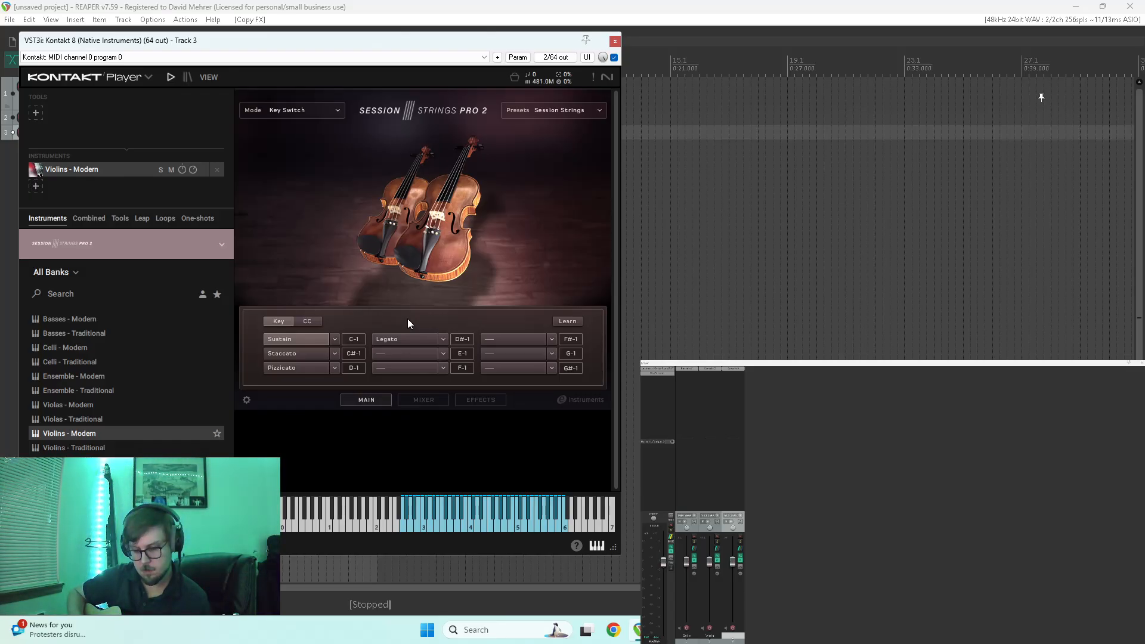
{"action": "left_click", "coordinate": [615, 41]}
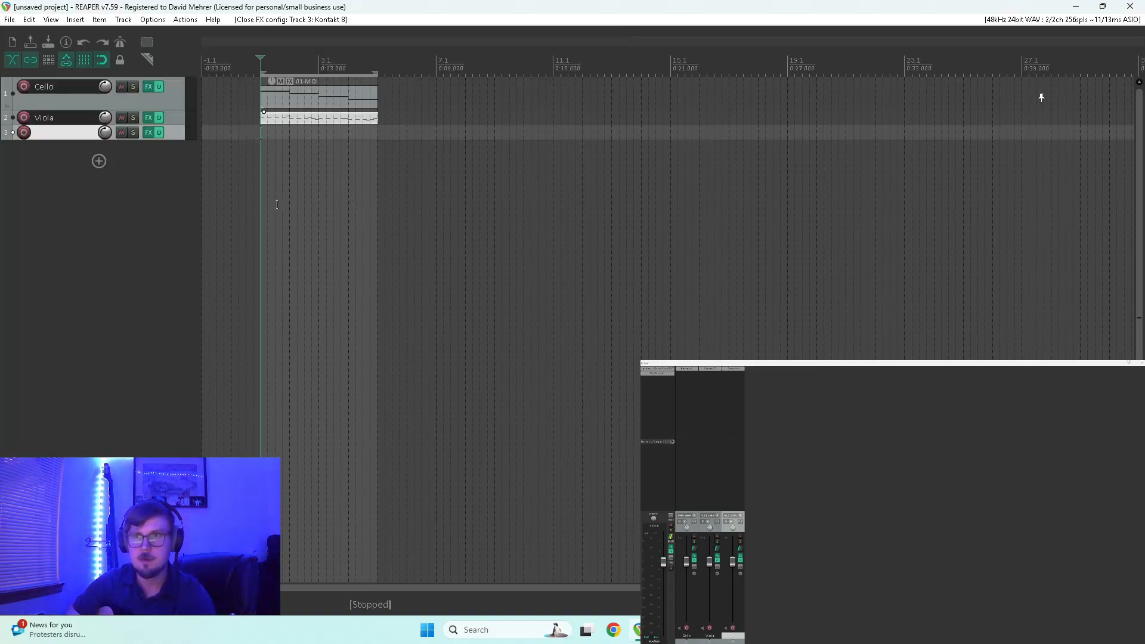
Copy the Viola track's MIDI item onto the third track at the same start position
{"action": "scroll", "coordinate": [273, 207], "scroll_direction": "up", "scroll_amount": 3}
{"action": "left_click_drag", "start_coordinate": [417, 123], "coordinate": [416, 134]}
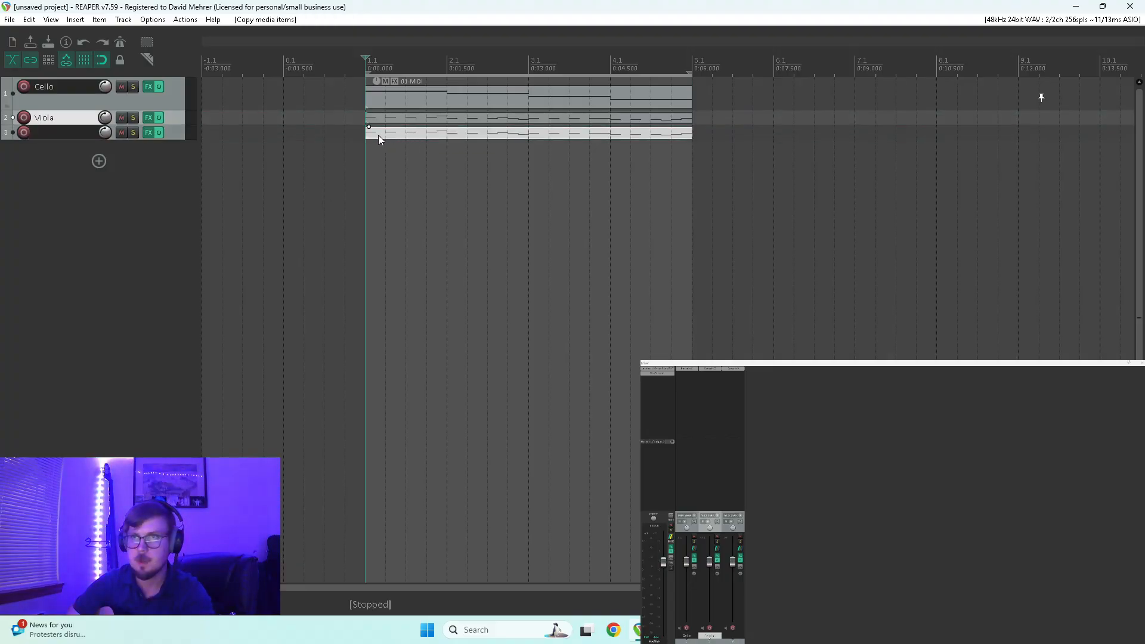
{"action": "scroll", "coordinate": [512, 128], "scroll_direction": "down", "scroll_amount": 2}
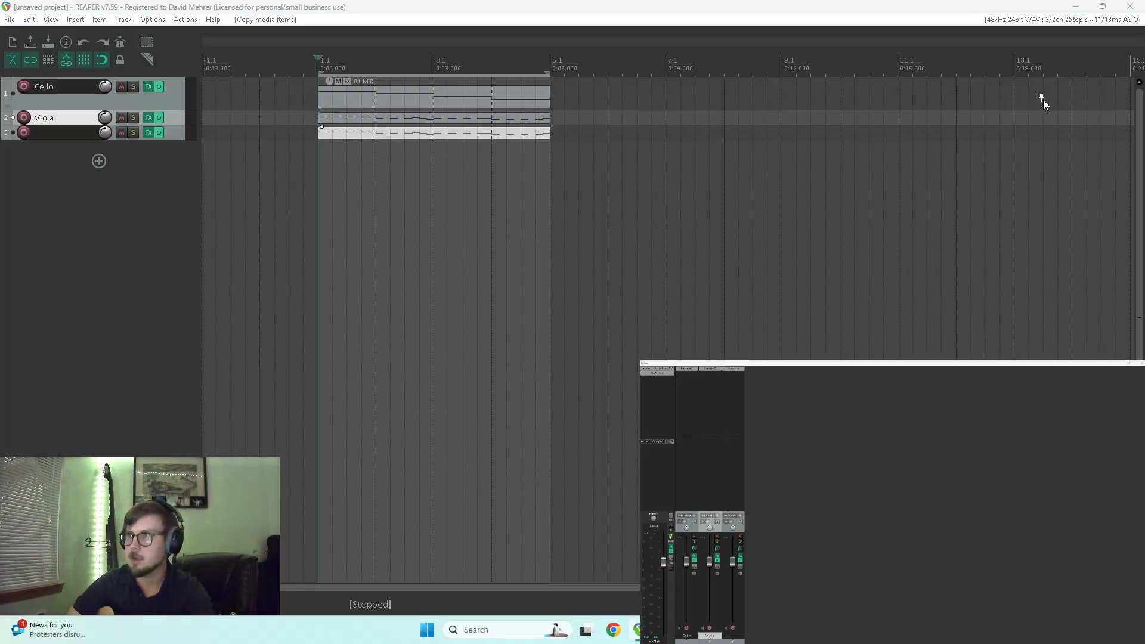
{"action": "left_click_drag", "start_coordinate": [986, 22], "coordinate": [828, 2]}
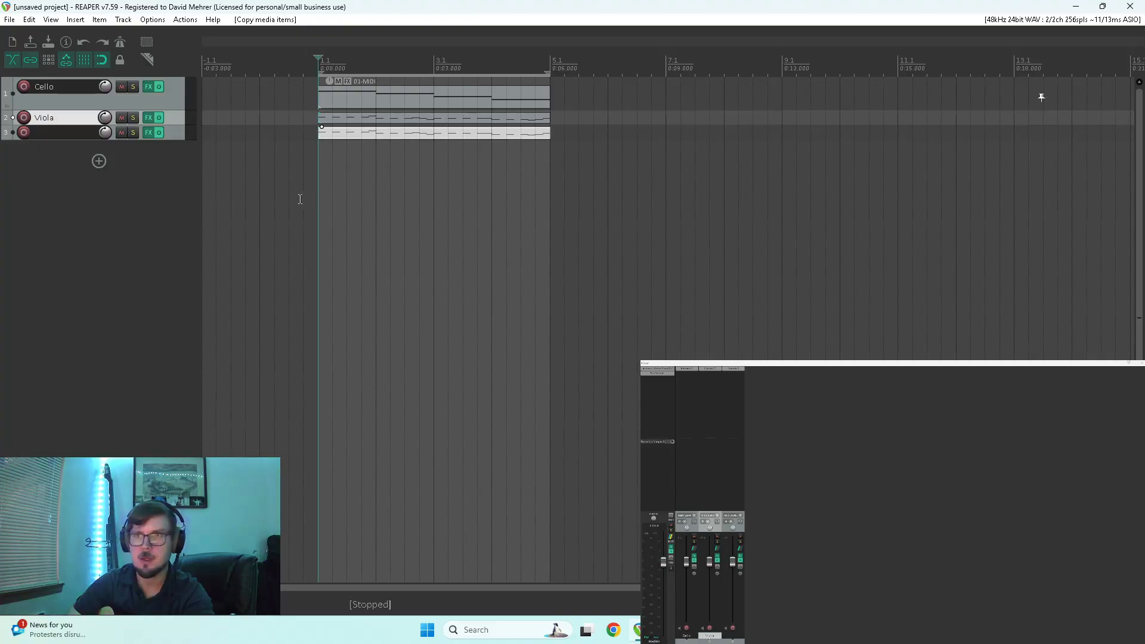
Save the project in the Reaper Projects folder as Orchestral IDea
{"action": "left_click", "coordinate": [48, 43]}
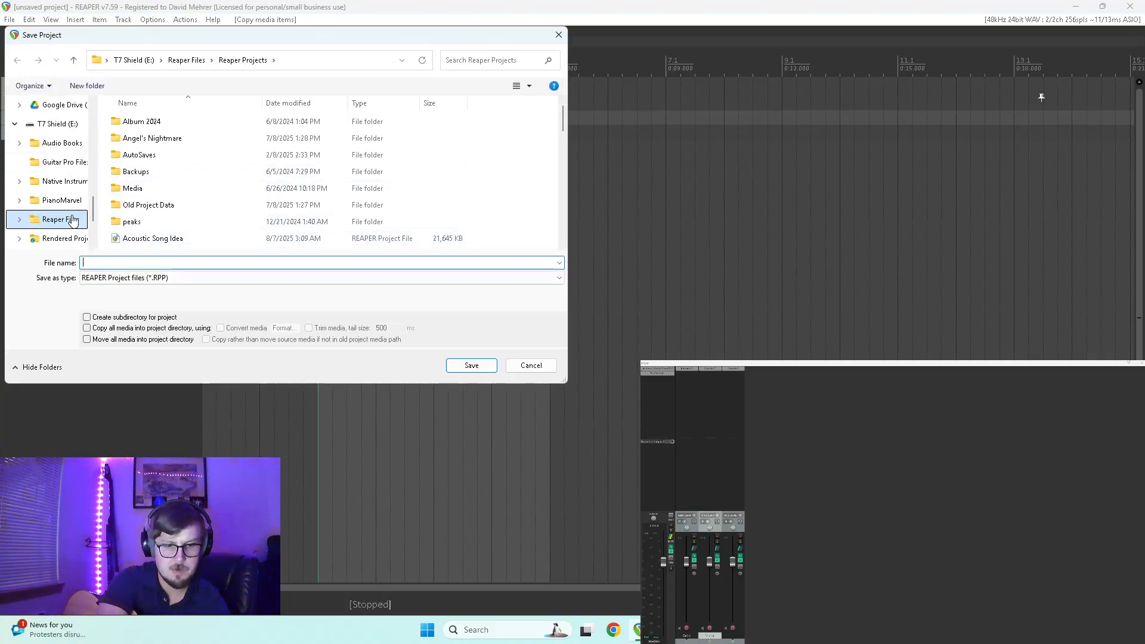
{"action": "type", "text": "Orchestral IDea"}
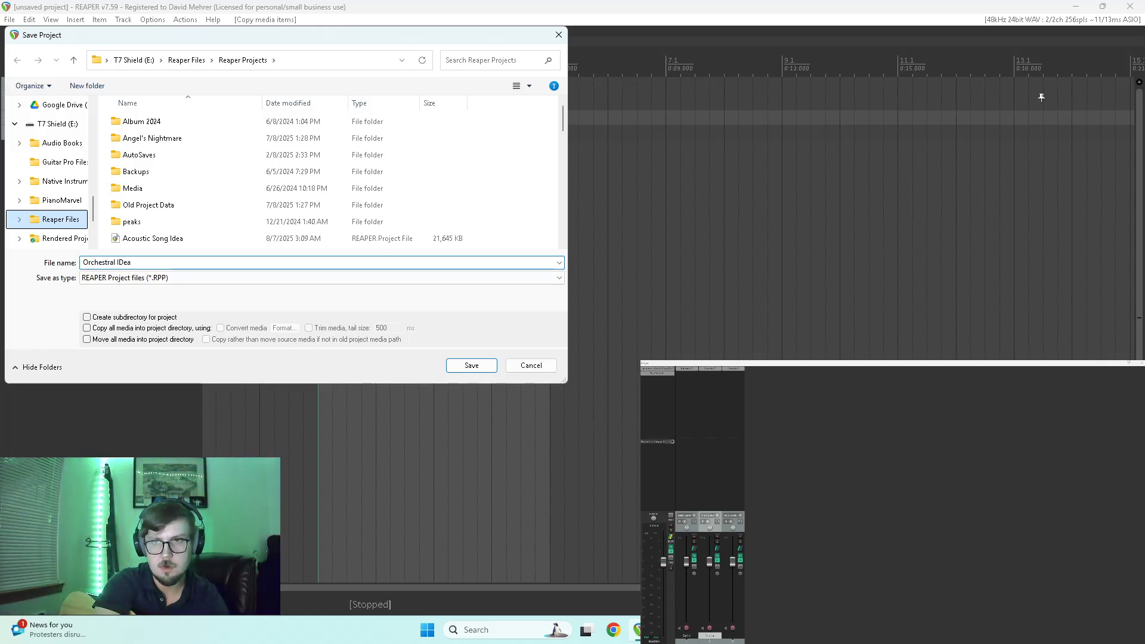
{"action": "key", "text": "Return"}
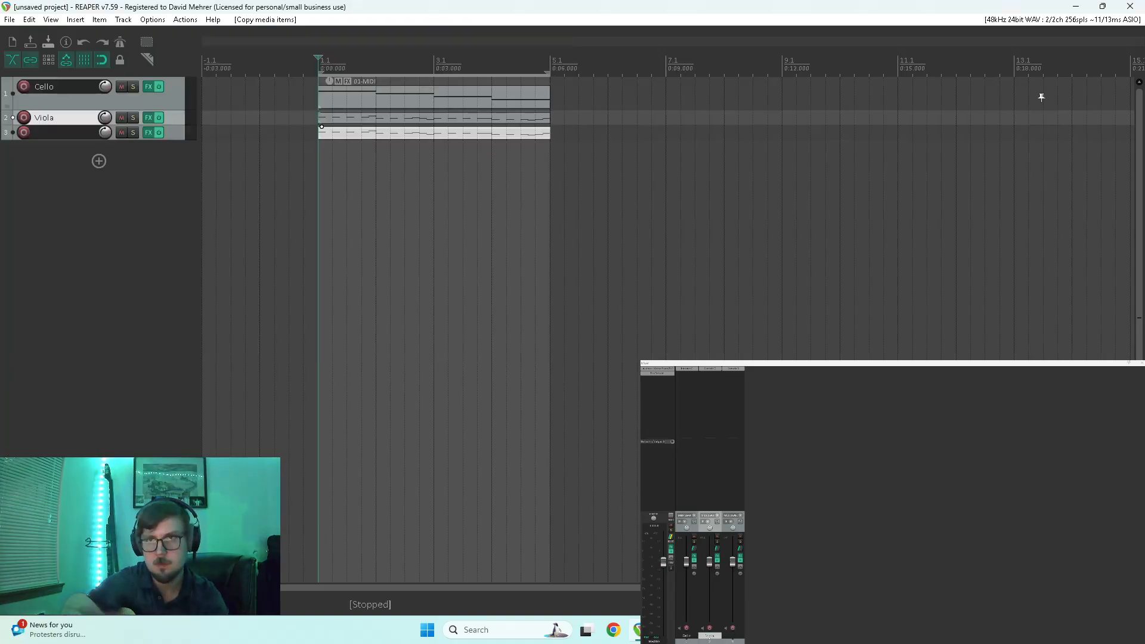
Open the third track's MIDI item and transpose all its notes up three semitones, so the first is C6
{"action": "double_click", "coordinate": [337, 140]}
{"action": "left_click_drag", "start_coordinate": [907, 141], "coordinate": [102, 213]}
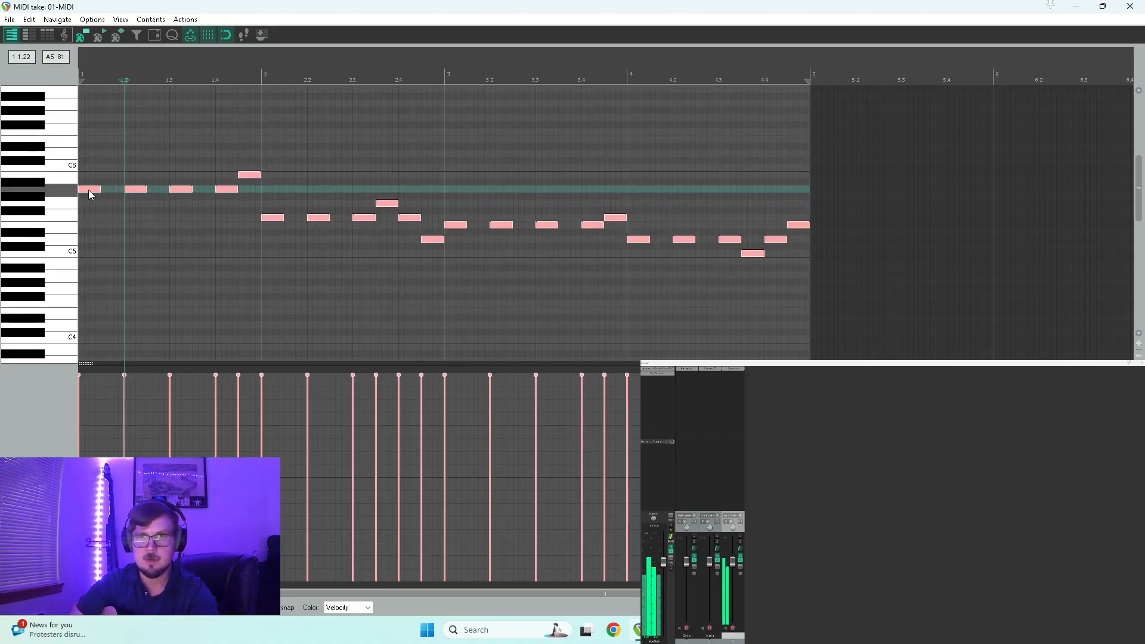
{"action": "left_click_drag", "start_coordinate": [88, 176], "coordinate": [85, 167]}
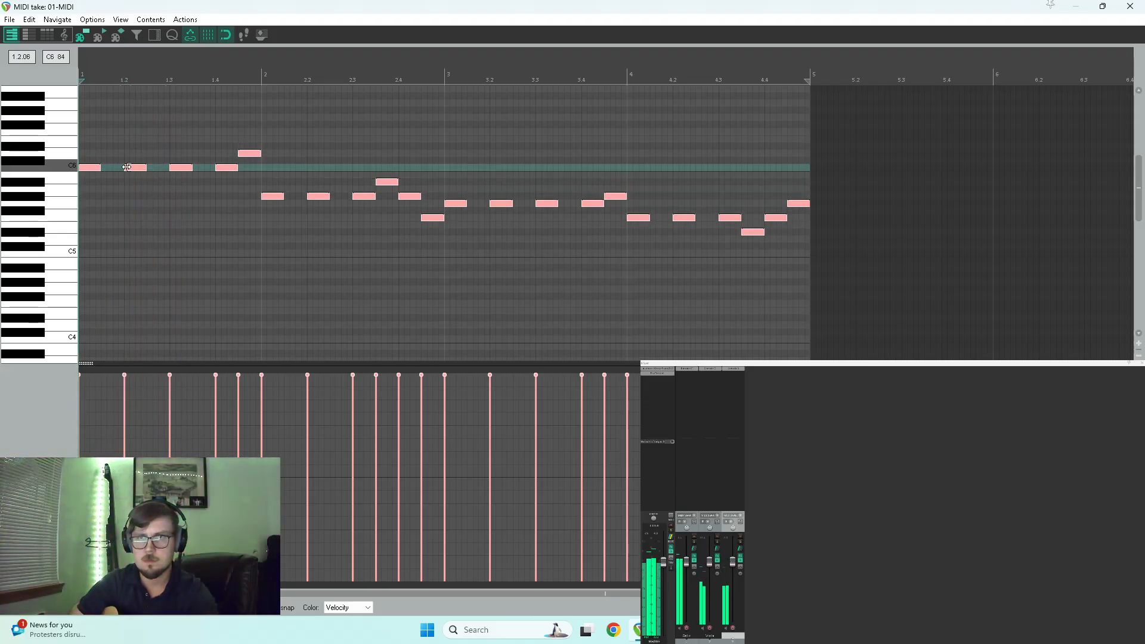
Add an E6 eighth note half a beat after beat 1 of measure 1 and play back the part
{"action": "left_click", "coordinate": [94, 170]}
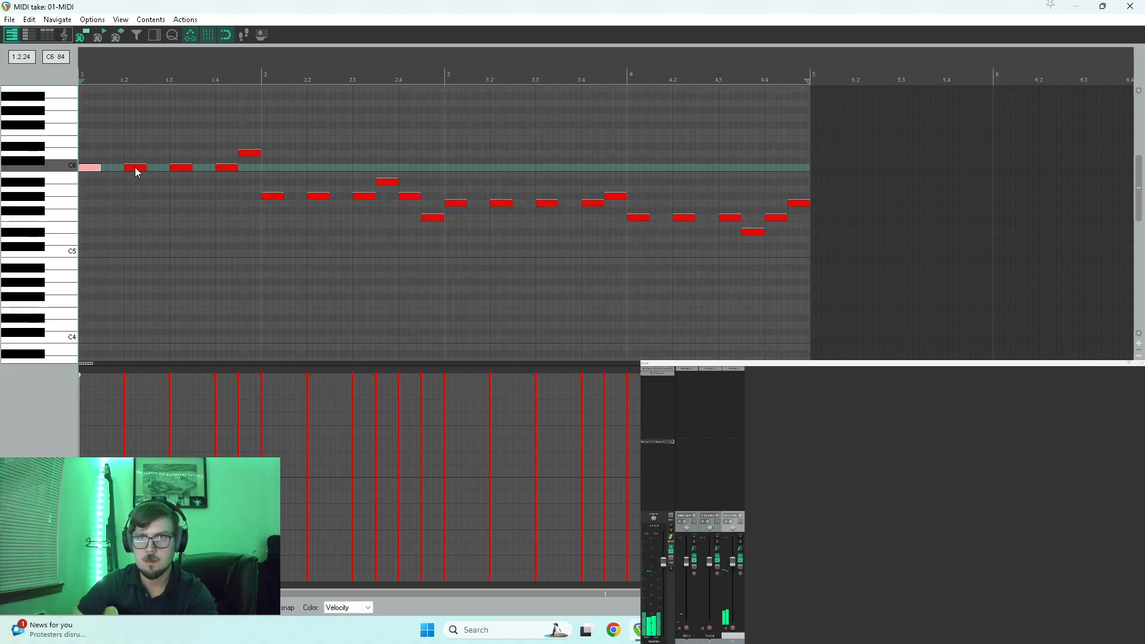
{"action": "left_click_drag", "start_coordinate": [136, 167], "coordinate": [120, 139]}
{"action": "key", "text": "space"}
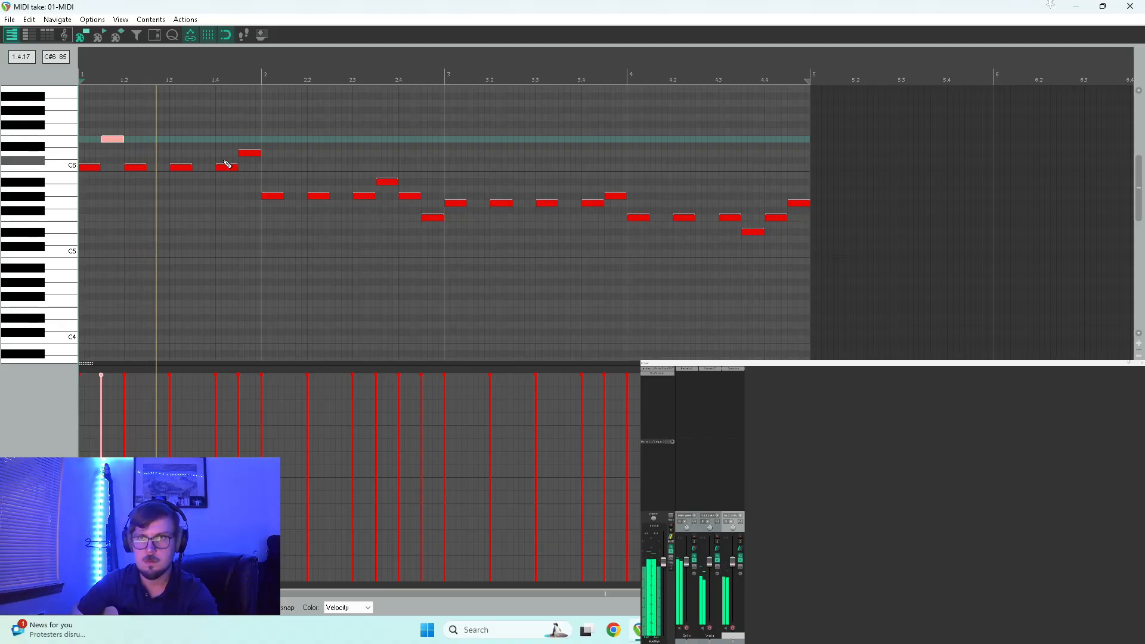
{"action": "key", "text": "space"}
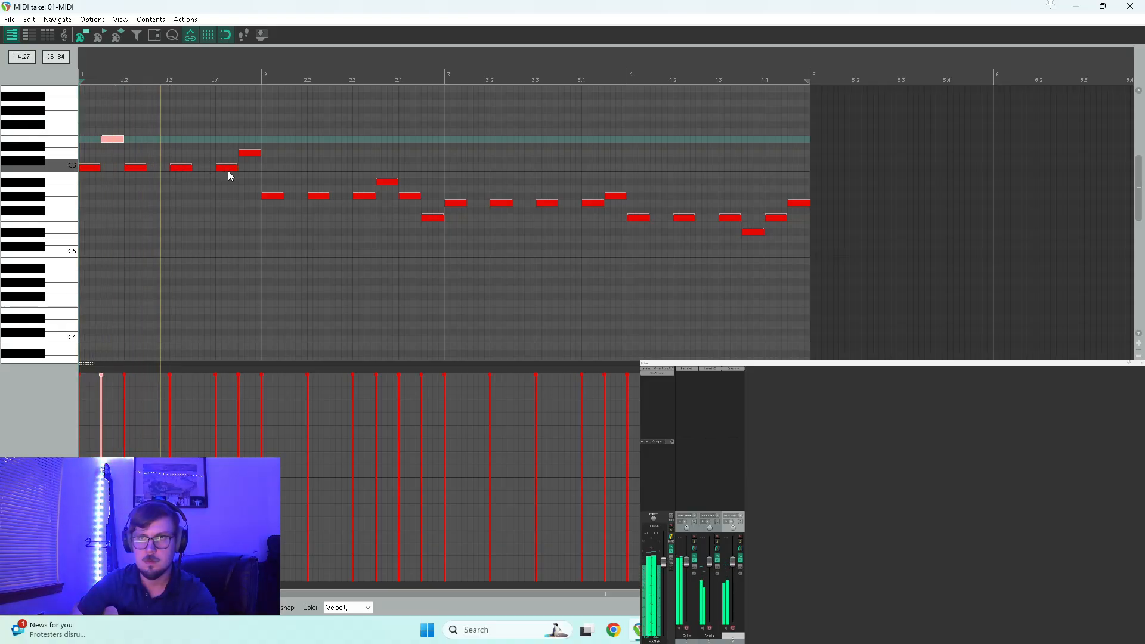
Move the E6 note to half a beat after beat 2 of measure 1 and play back the part
{"action": "left_click_drag", "start_coordinate": [111, 139], "coordinate": [158, 137]}
{"action": "key", "text": "space"}
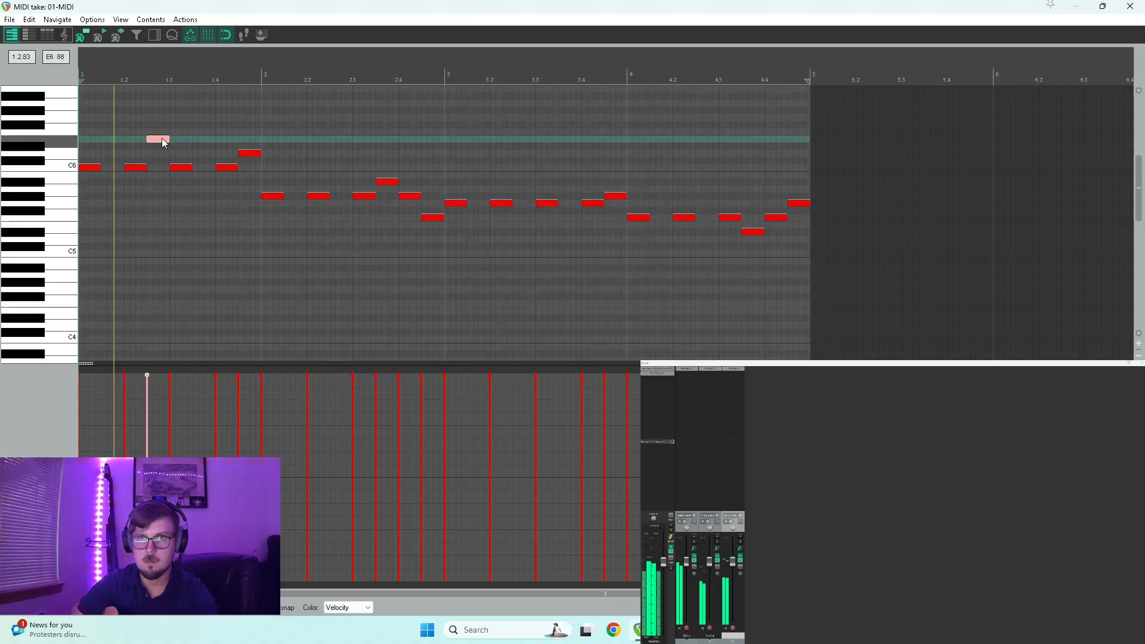
{"action": "left_click", "coordinate": [231, 168]}
{"action": "left_click", "coordinate": [253, 154]}
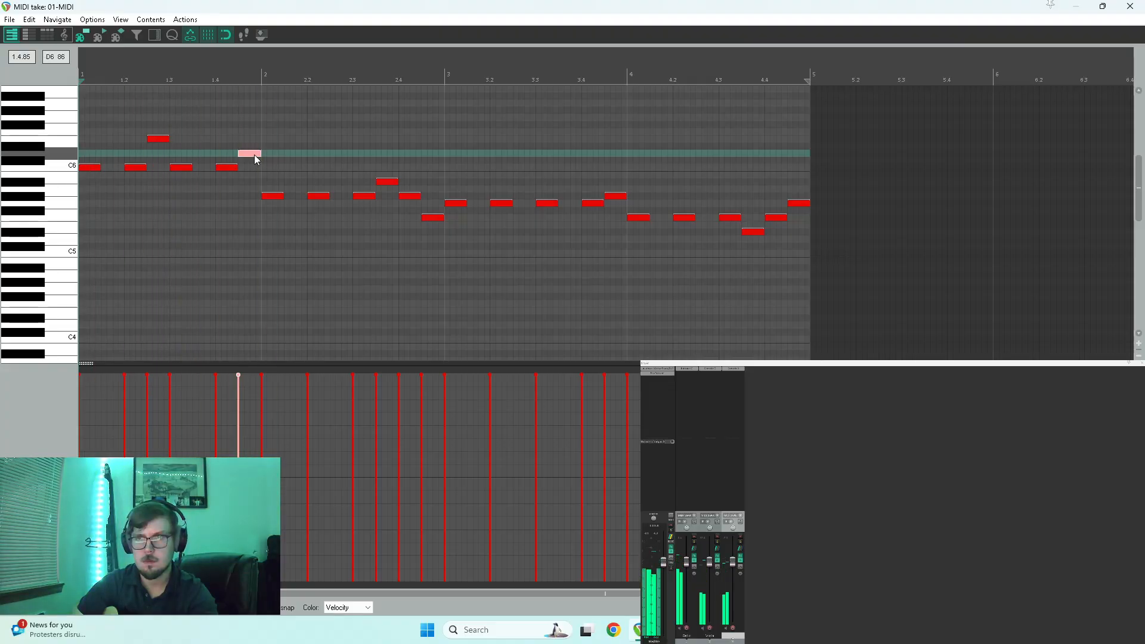
In measure 2, raise the G#5 notes to A5 and the A#5 to B5, and add a D6 half a beat after beat 2
{"action": "left_click_drag", "start_coordinate": [273, 198], "coordinate": [388, 176]}
{"action": "key", "text": "space"}
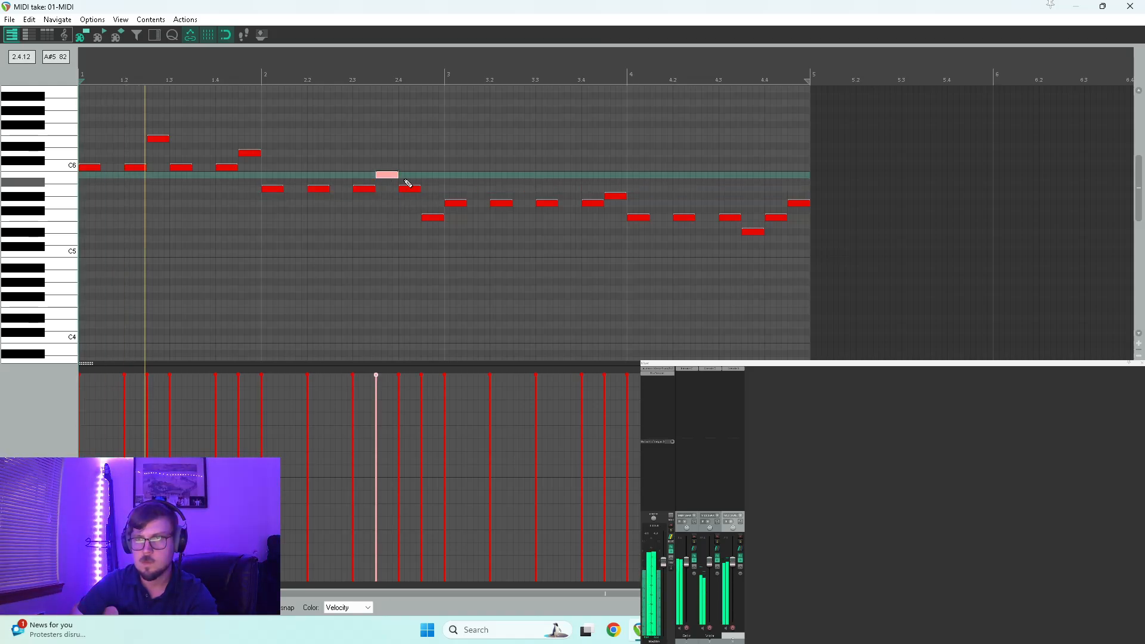
{"action": "key", "text": "space"}
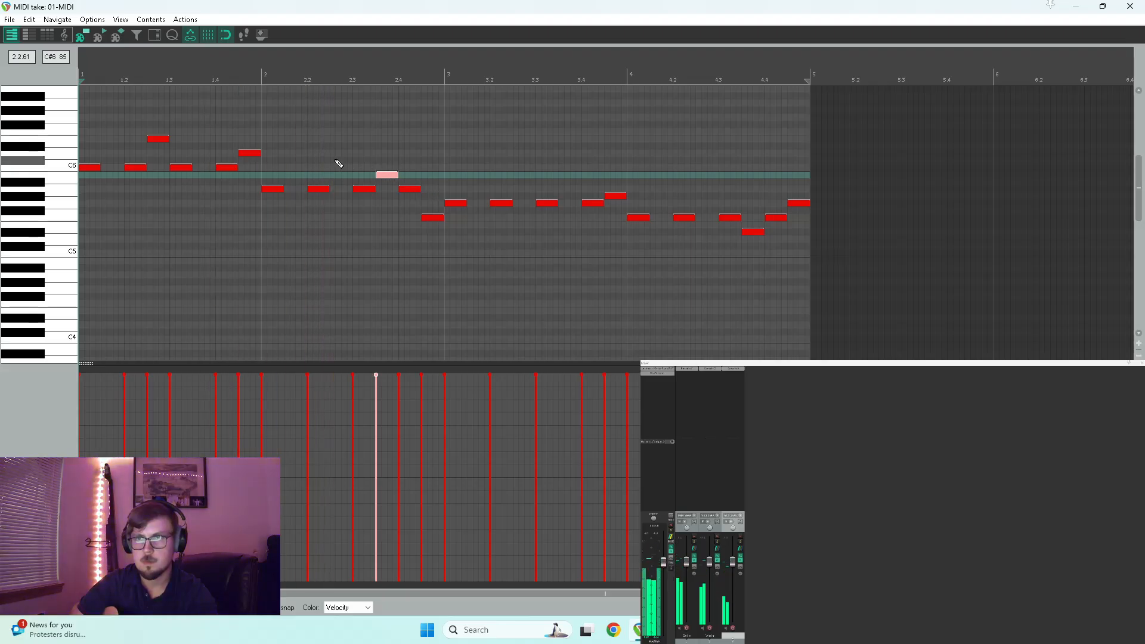
{"action": "left_click", "coordinate": [337, 153]}
{"action": "key", "text": "space"}
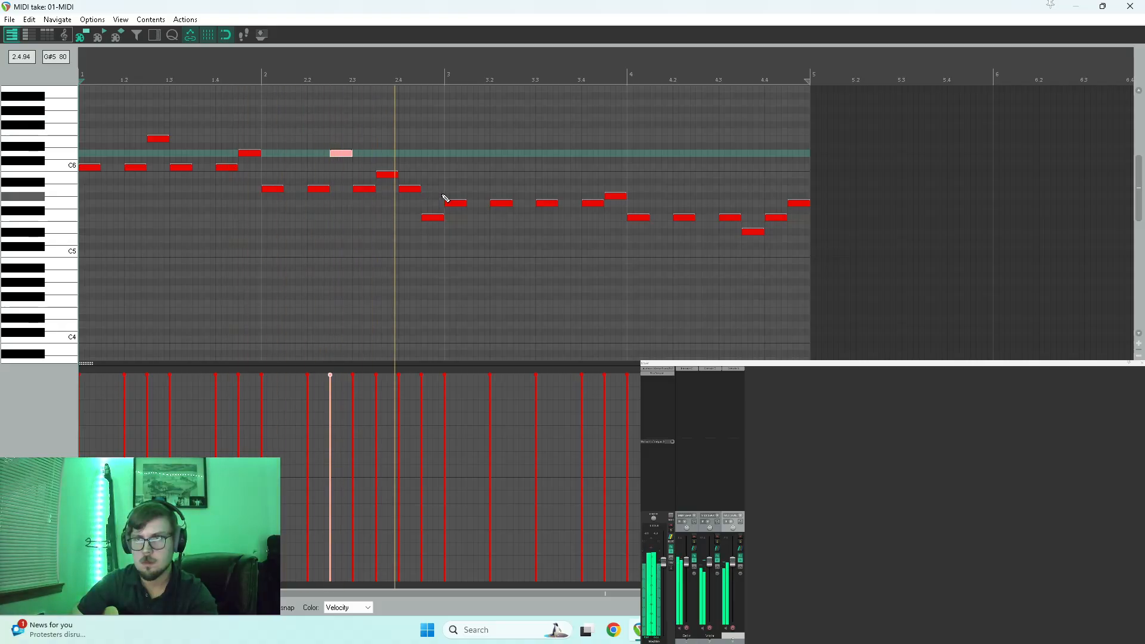
Play back the part starting from half a beat after beat 3 of measure 2
{"action": "key", "text": "space"}
{"action": "left_click", "coordinate": [370, 190]}
{"action": "left_click", "coordinate": [379, 204]}
{"action": "key", "text": "space"}
{"action": "key", "text": "space"}
{"action": "key", "text": "space"}
{"action": "key", "text": "space"}
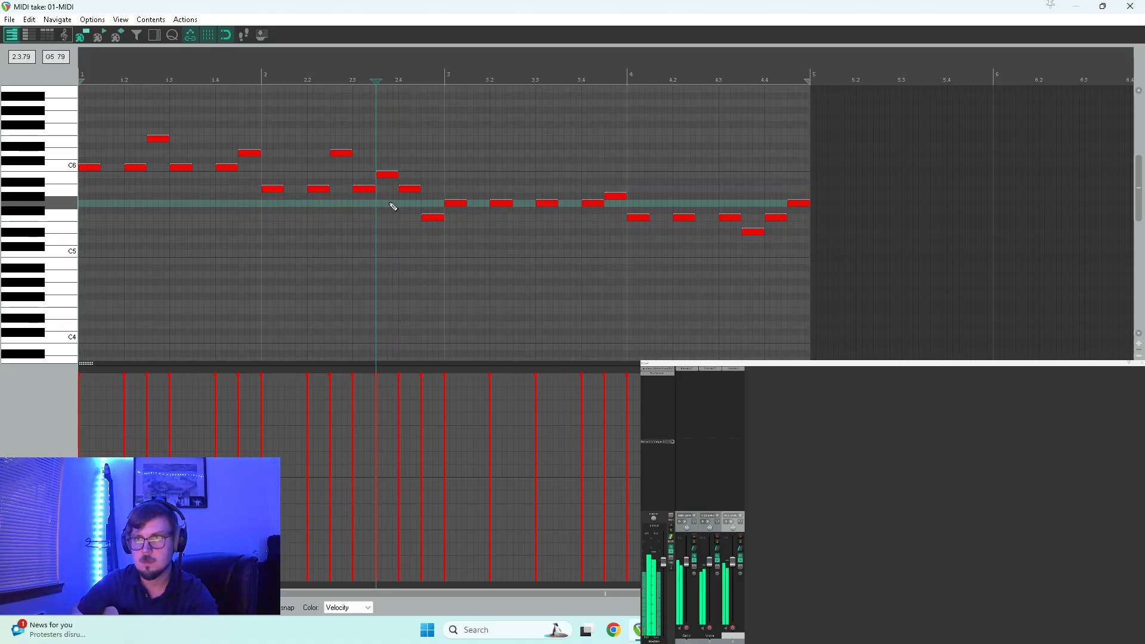
{"action": "key", "text": "space"}
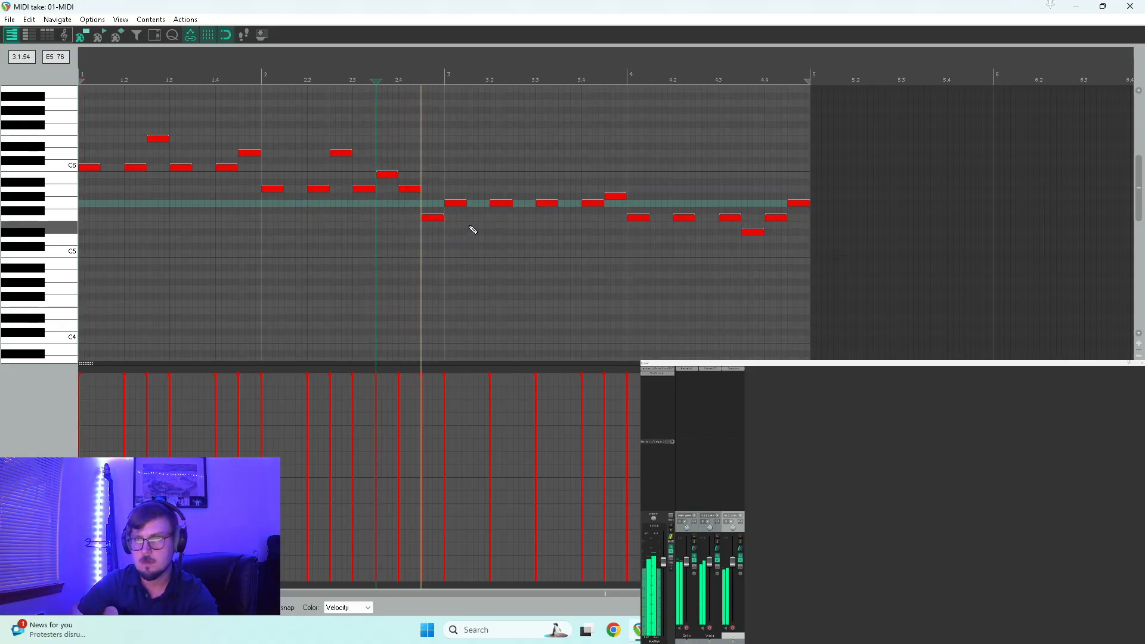
{"action": "key", "text": "space"}
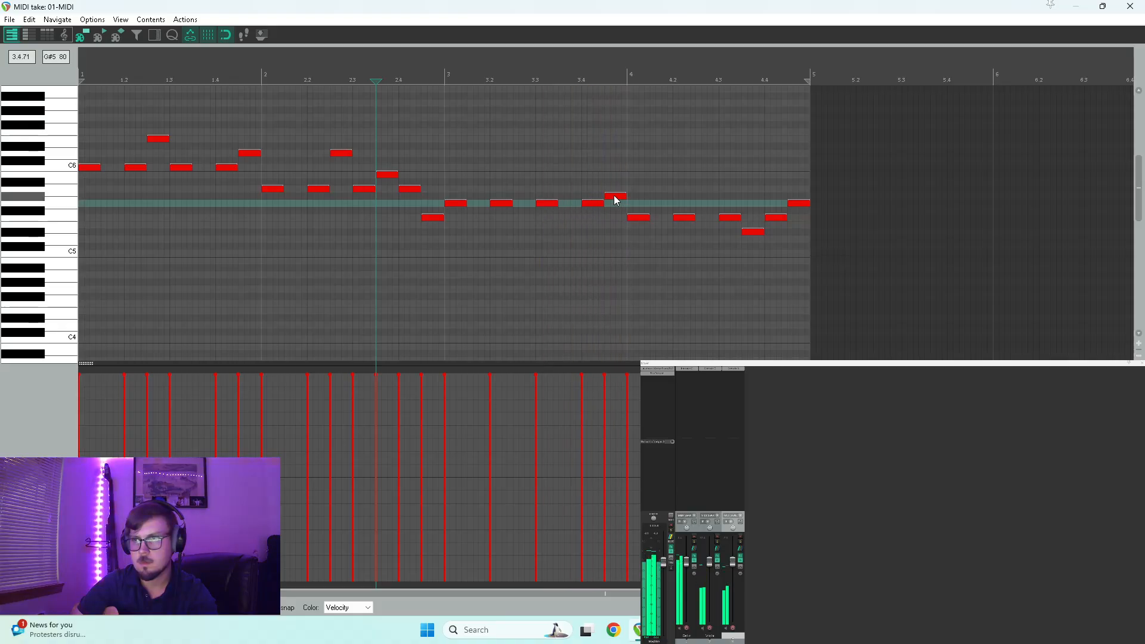
Raise the last note of measure 3 to A5 and add a B5 eighth note half a beat after beat 2
{"action": "left_click_drag", "start_coordinate": [615, 196], "coordinate": [614, 190]}
{"action": "key", "text": "space"}
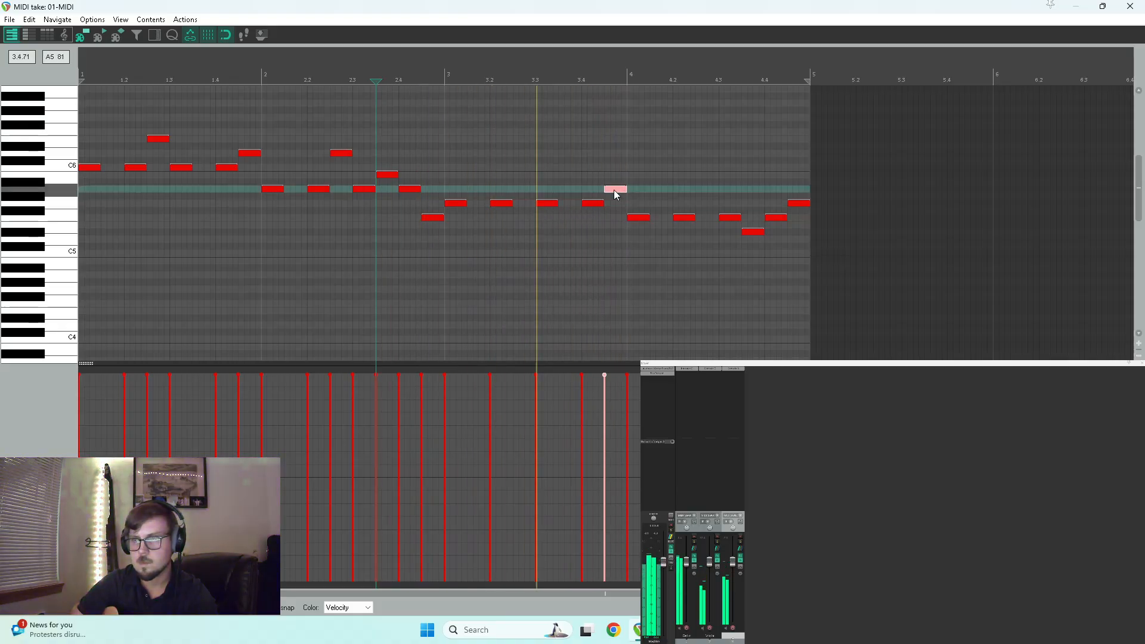
{"action": "key", "text": "space"}
{"action": "left_click", "coordinate": [520, 174]}
{"action": "key", "text": "space"}
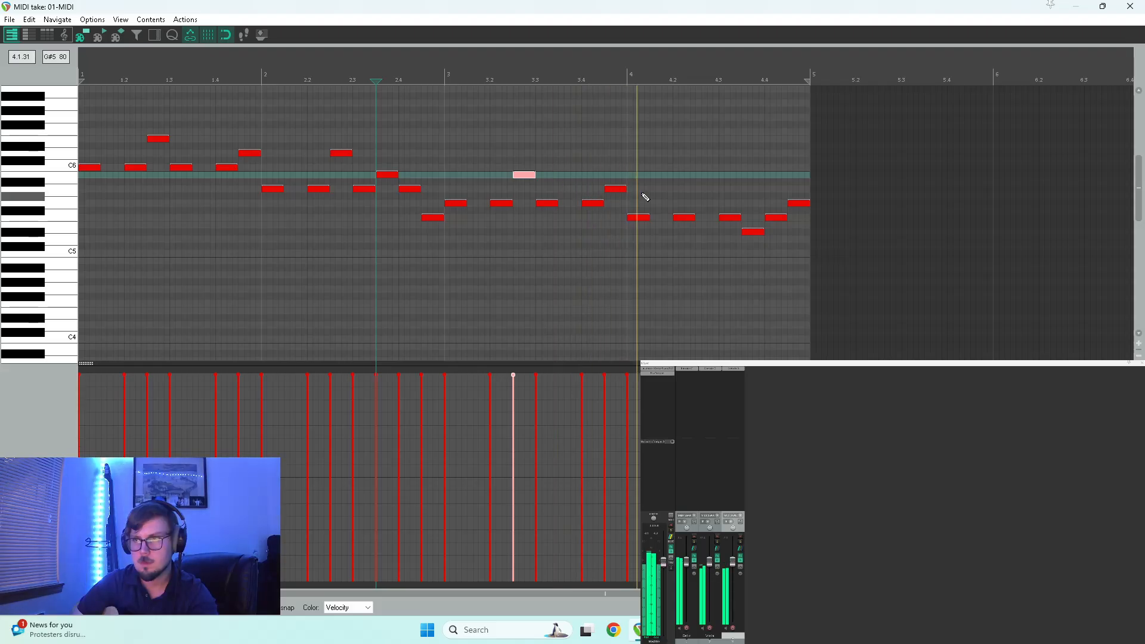
In measure 4, add E5 notes half a beat after beats 1 and 2, and set the offbeats after beats 3 and 4 to G5 and E5
{"action": "left_click", "coordinate": [637, 219]}
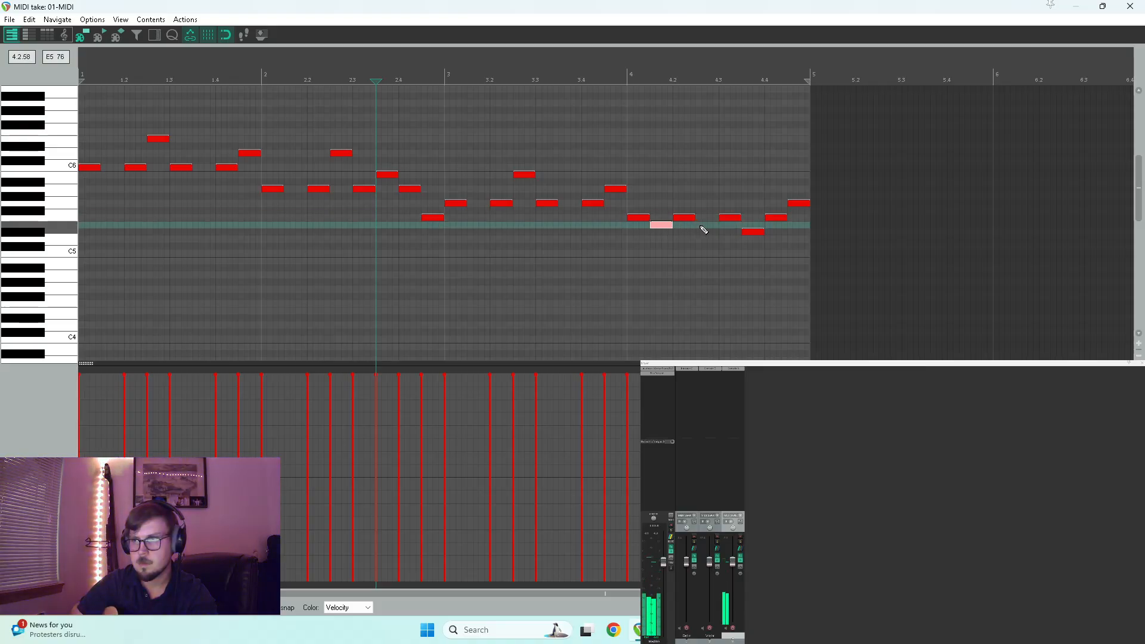
{"action": "key", "text": "space"}
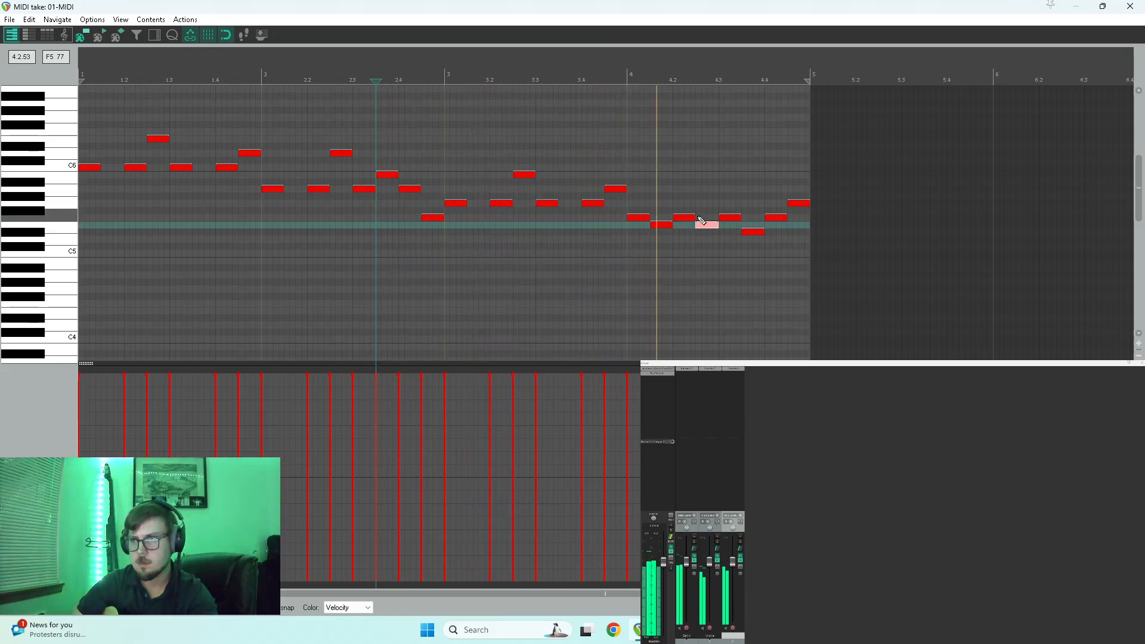
{"action": "left_click_drag", "start_coordinate": [749, 231], "coordinate": [749, 238]}
{"action": "key", "text": "space"}
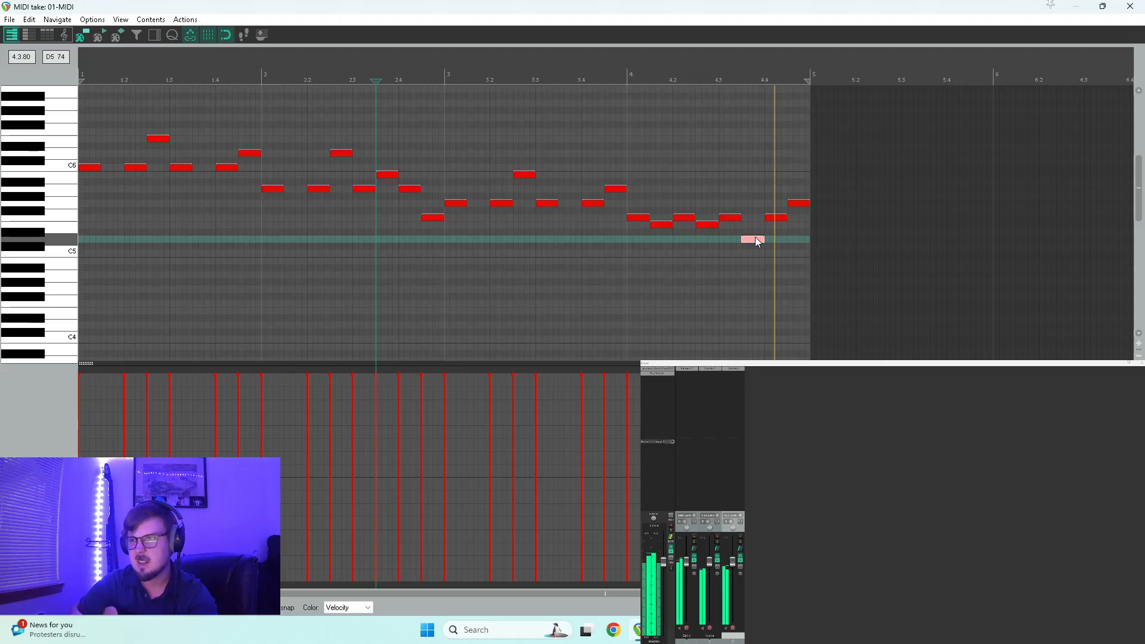
{"action": "left_click_drag", "start_coordinate": [755, 238], "coordinate": [800, 223]}
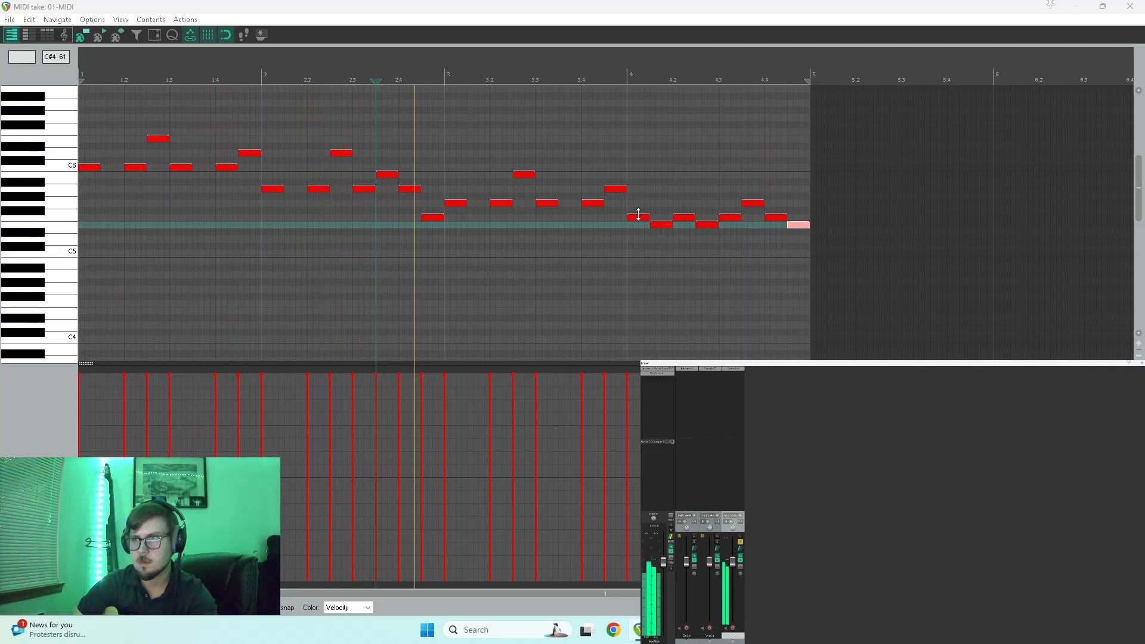
{"action": "left_click_drag", "start_coordinate": [662, 224], "coordinate": [662, 240]}
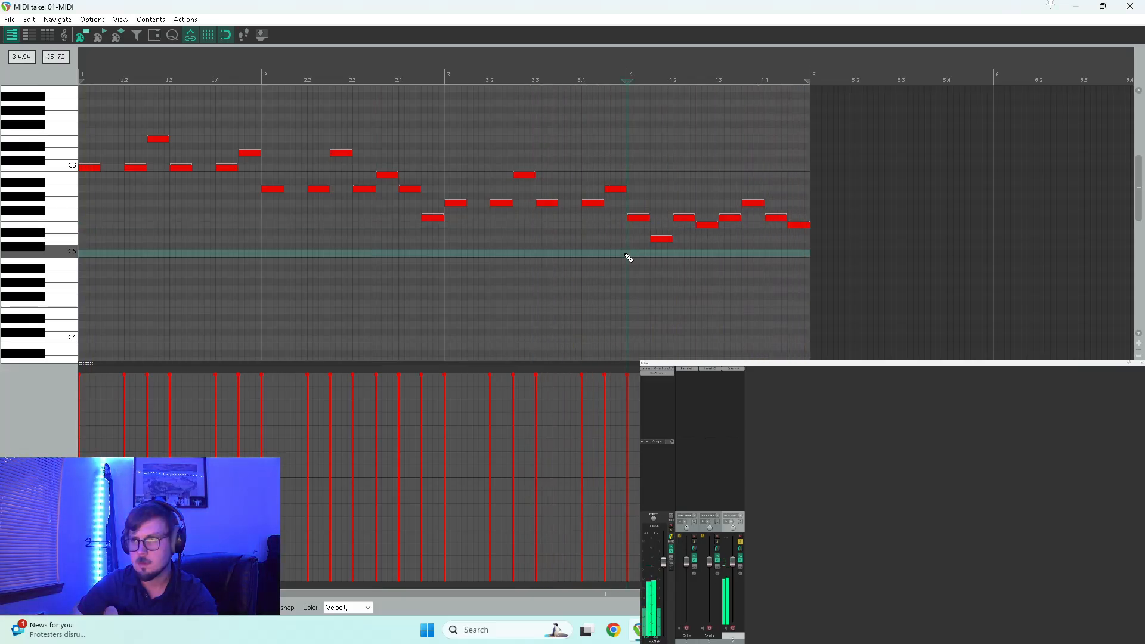
{"action": "mouse_move", "coordinate": [661, 239]}
{"action": "left_mouse_down"}
{"action": "mouse_move", "coordinate": [661, 206]}
{"action": "mouse_move", "coordinate": [664, 225]}
{"action": "left_mouse_up"}
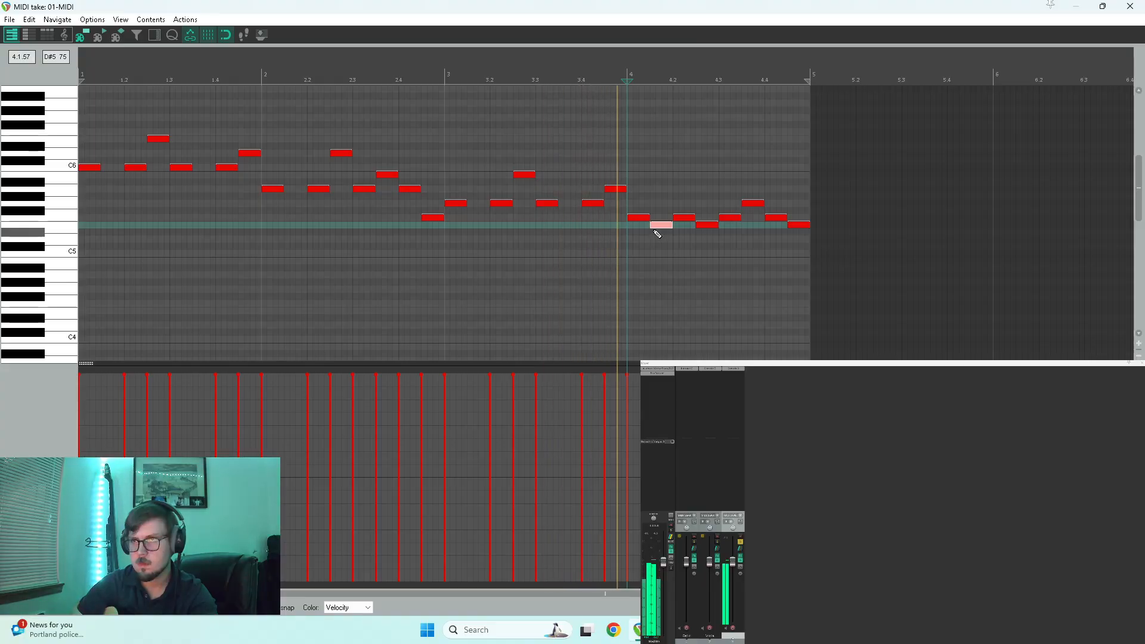
Return to the arrangement and solo the Viola, third and Cello tracks together to hear the combined parts
{"action": "left_click", "coordinate": [1130, 6]}
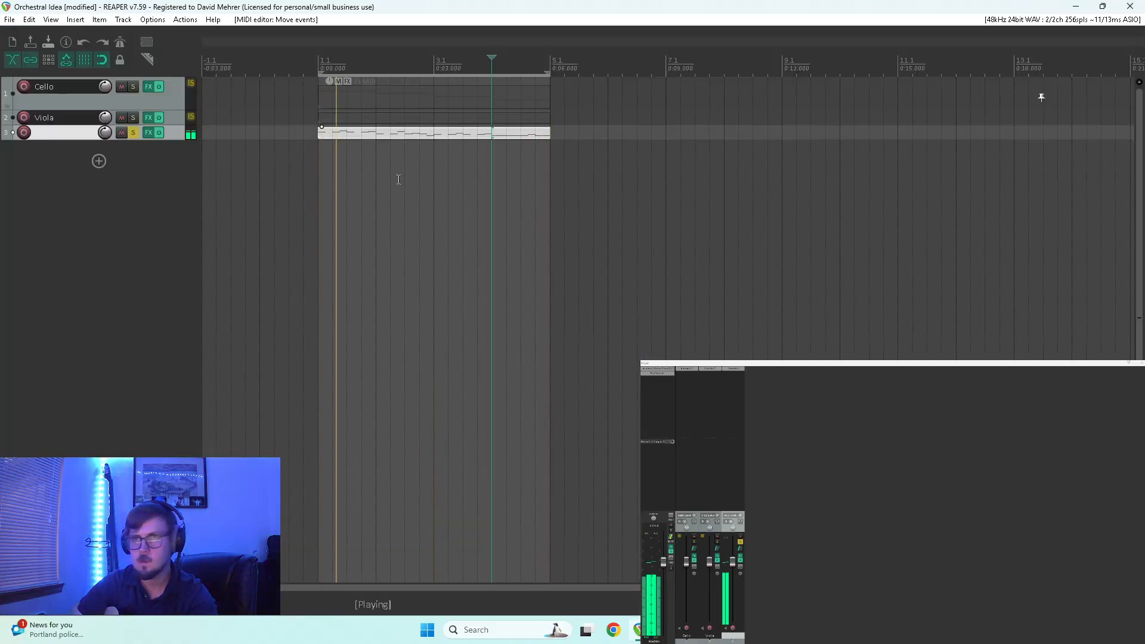
{"action": "left_click", "coordinate": [133, 118]}
{"action": "left_click", "coordinate": [134, 133]}
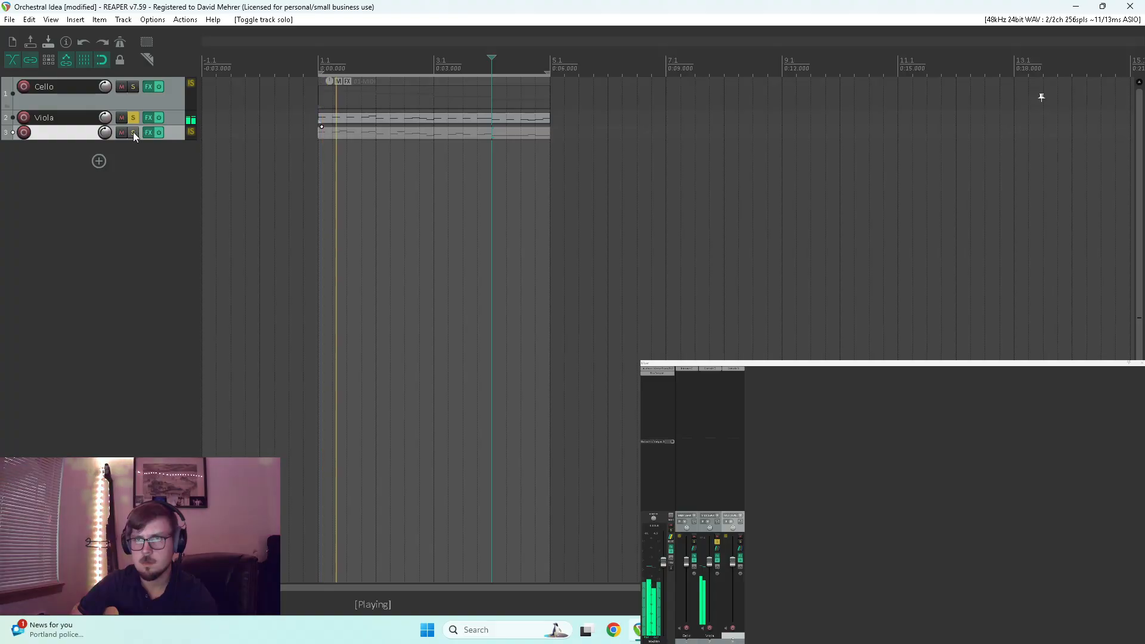
{"action": "left_click", "coordinate": [133, 132]}
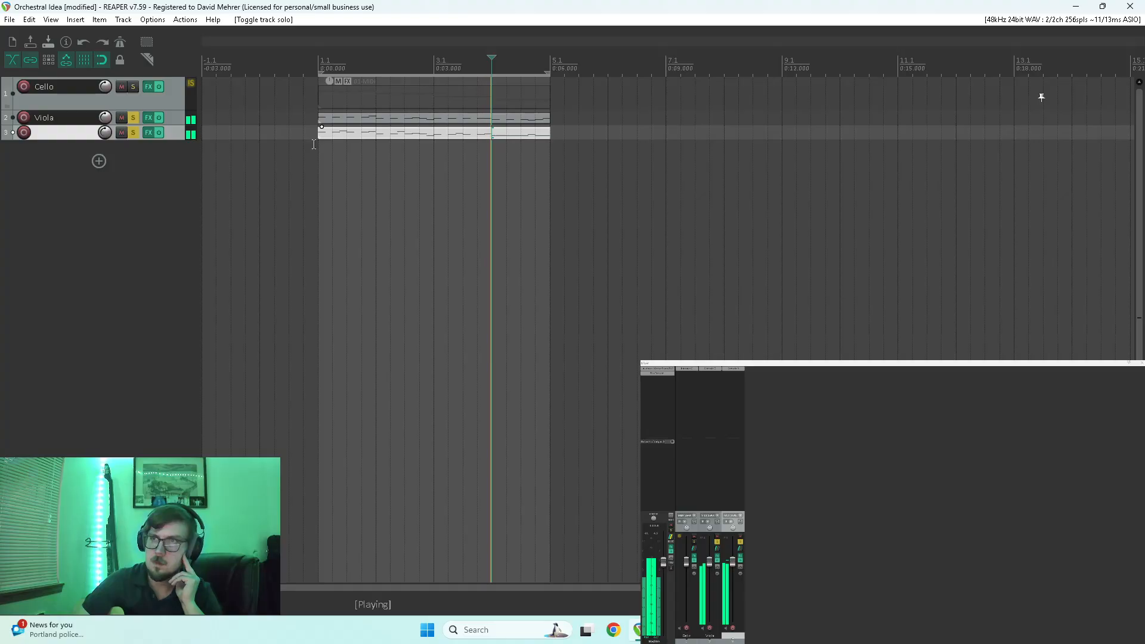
{"action": "left_click", "coordinate": [134, 87]}
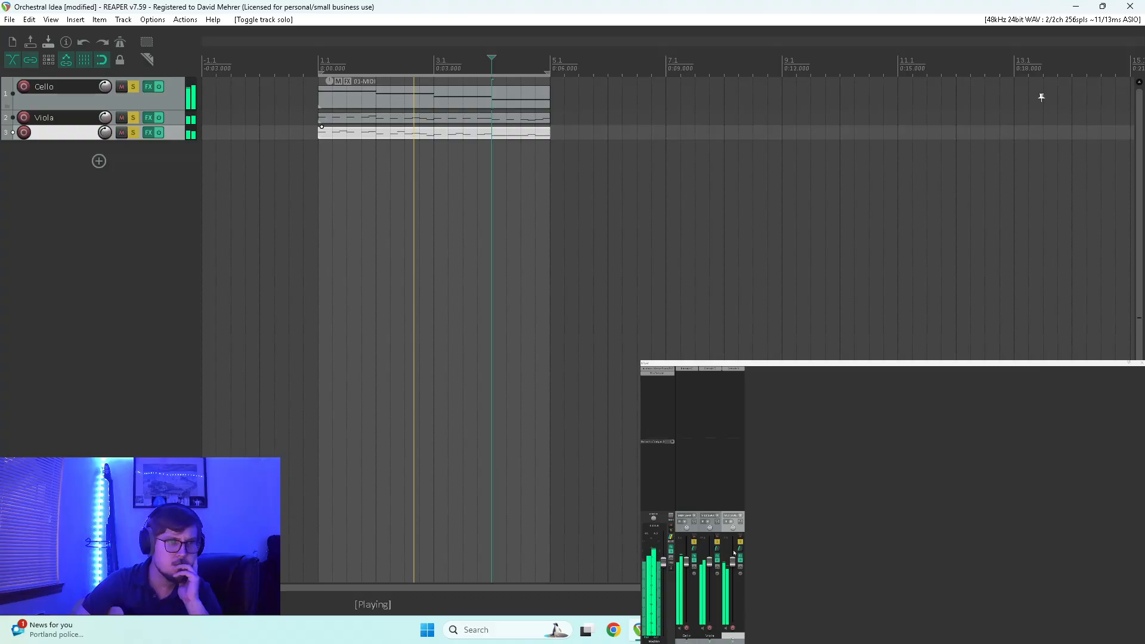
Open the Cello track's MIDI item and lower the velocity of all four notes to about half
{"action": "double_click", "coordinate": [686, 570]}
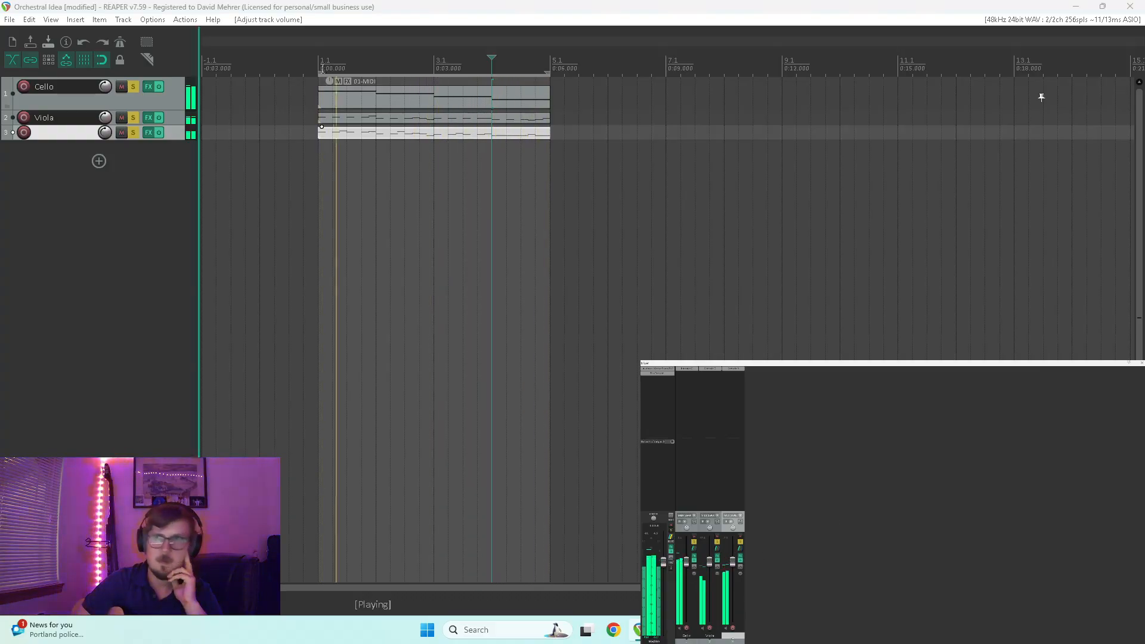
{"action": "double_click", "coordinate": [389, 105]}
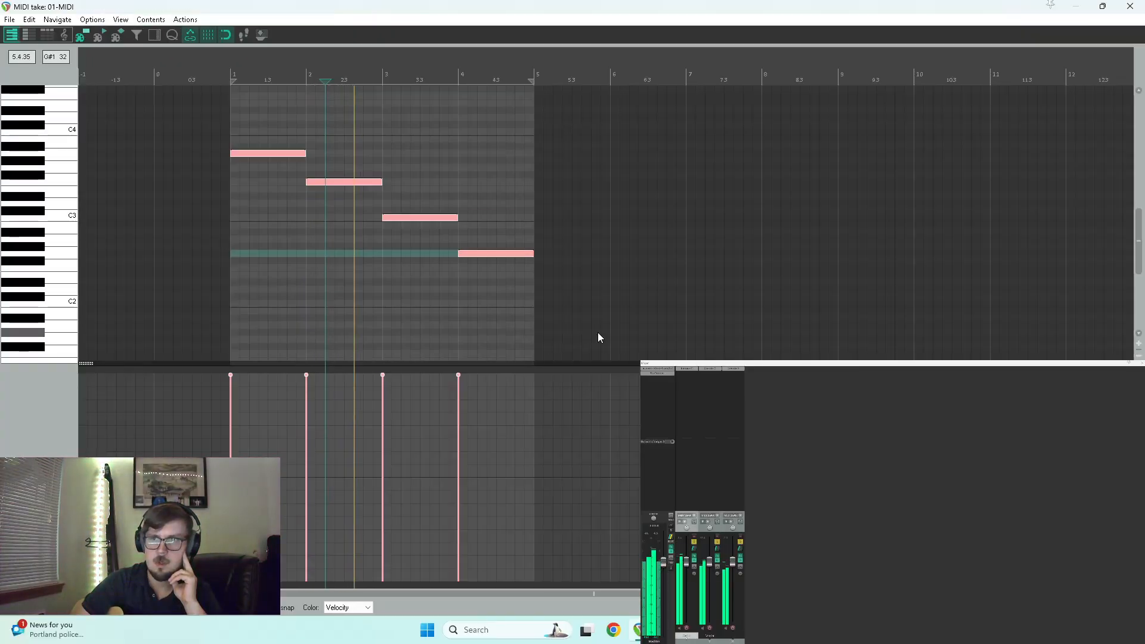
{"action": "left_click_drag", "start_coordinate": [459, 376], "coordinate": [461, 475]}
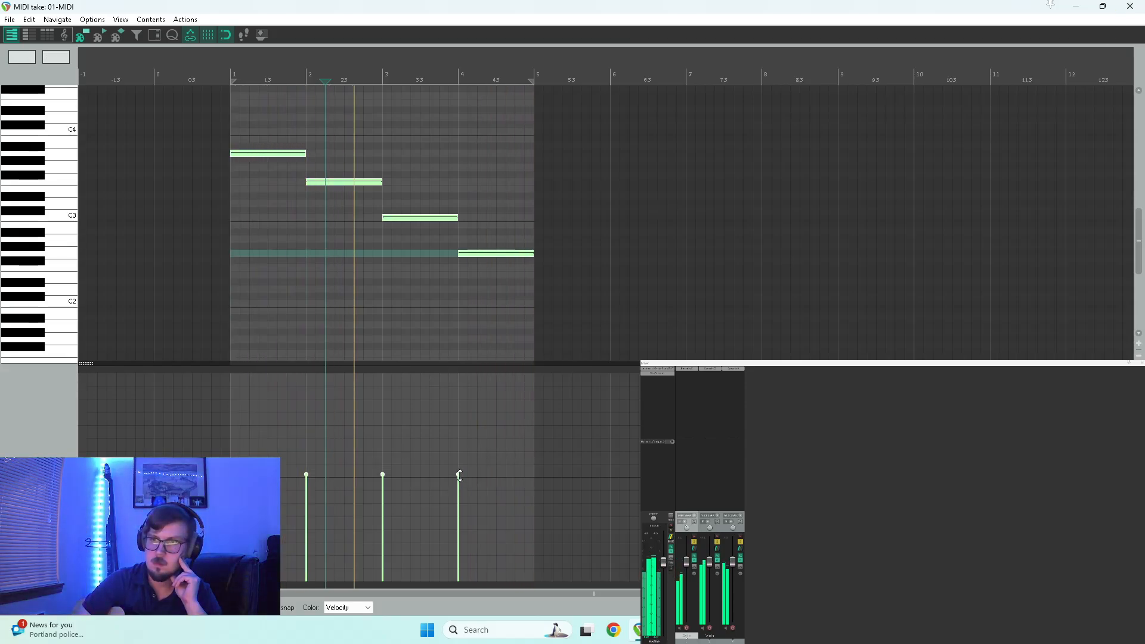
{"action": "left_click", "coordinate": [1129, 7]}
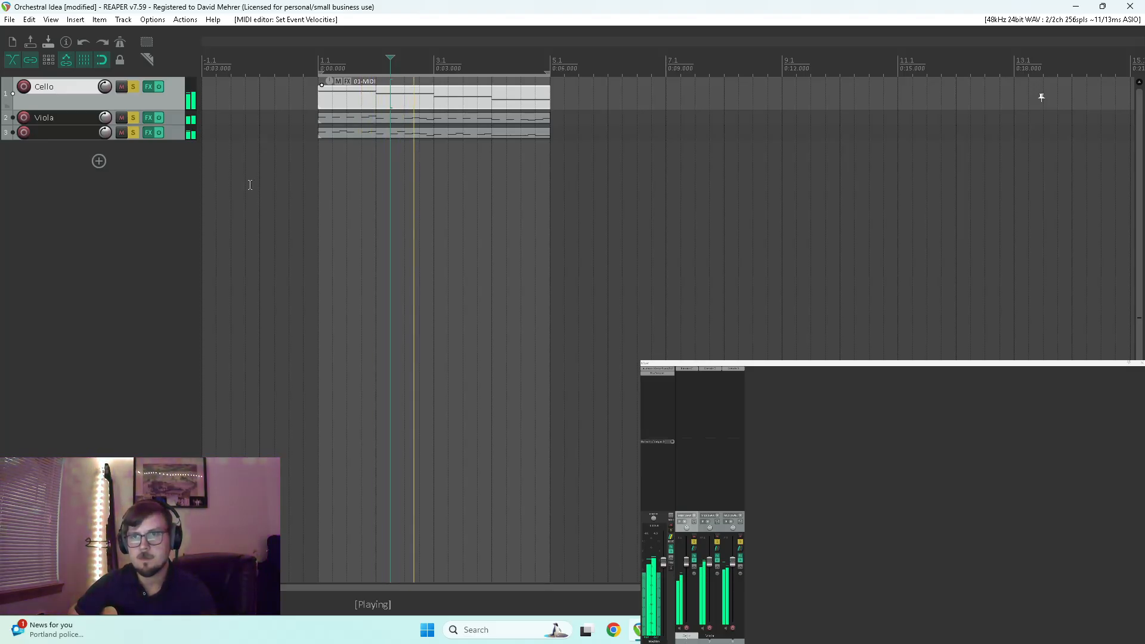
Add a fourth track and name the third track Violin
{"action": "left_click", "coordinate": [99, 161]}
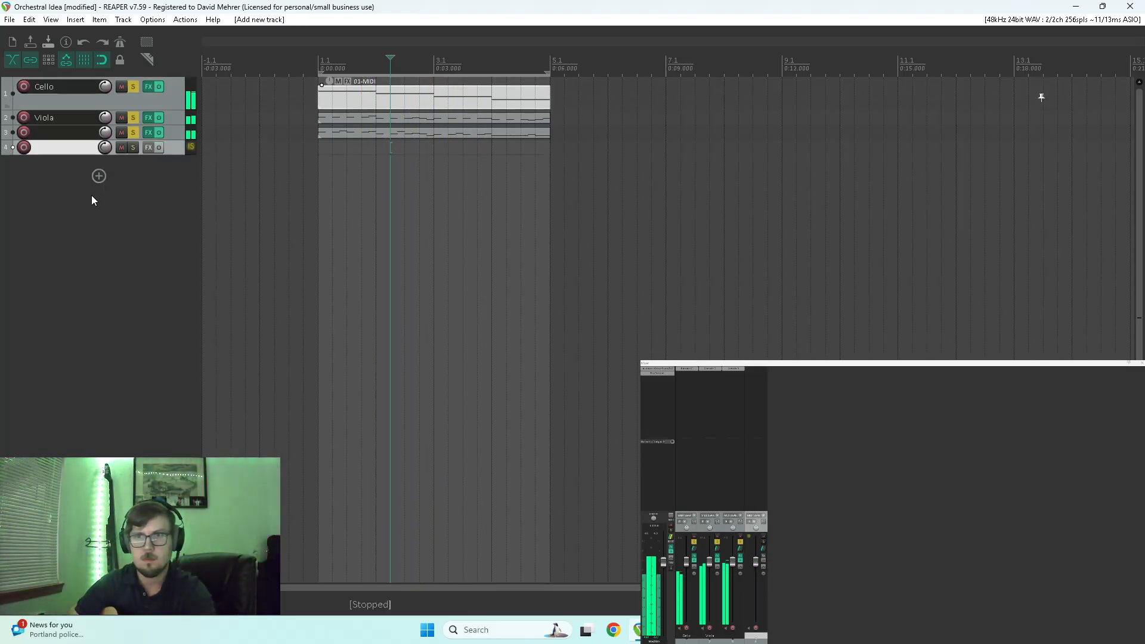
{"action": "left_click", "coordinate": [65, 134]}
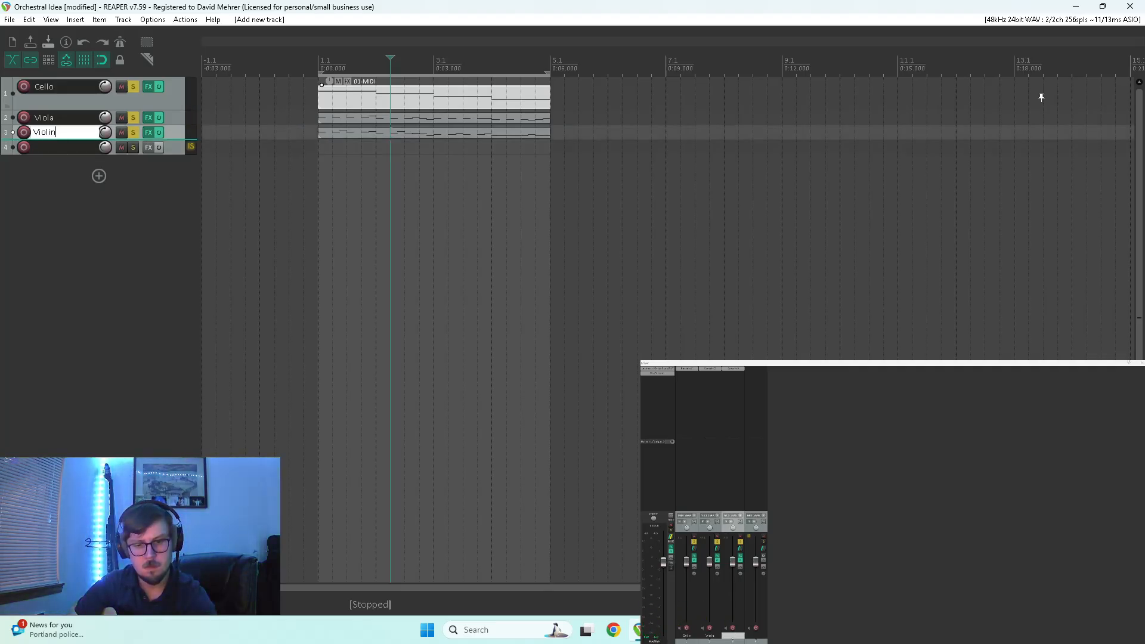
{"action": "left_click", "coordinate": [171, 148]}
Copy the Violin track's Kontakt 8 instance to the fourth track and load Basses - Modern with the Staccato articulation
{"action": "left_click_drag", "start_coordinate": [741, 370], "coordinate": [756, 373]}
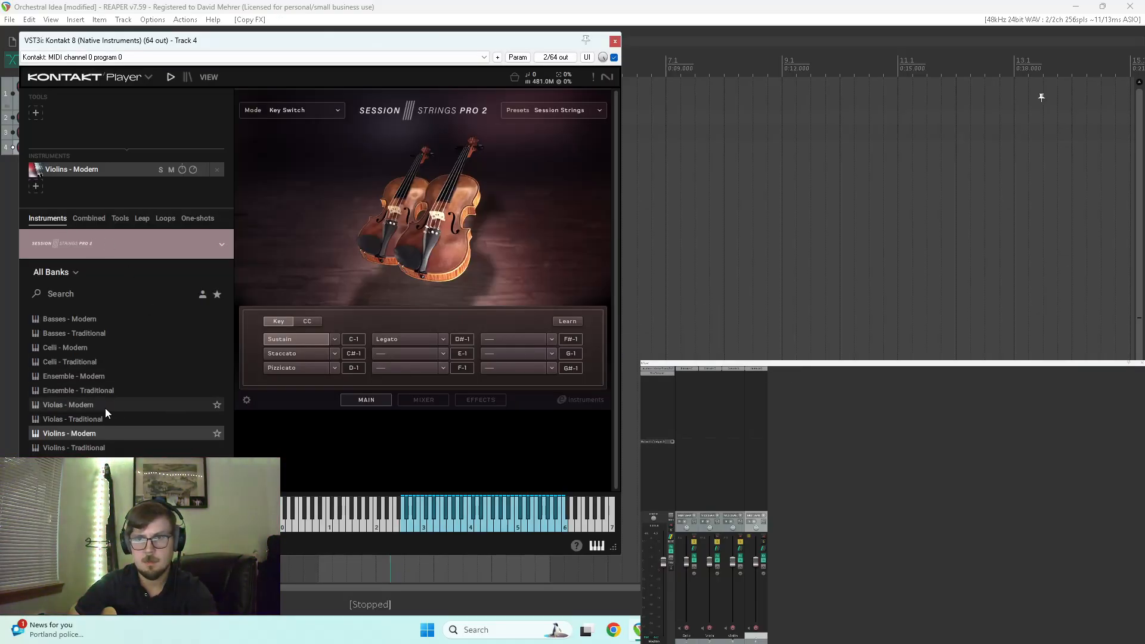
{"action": "left_click", "coordinate": [85, 321]}
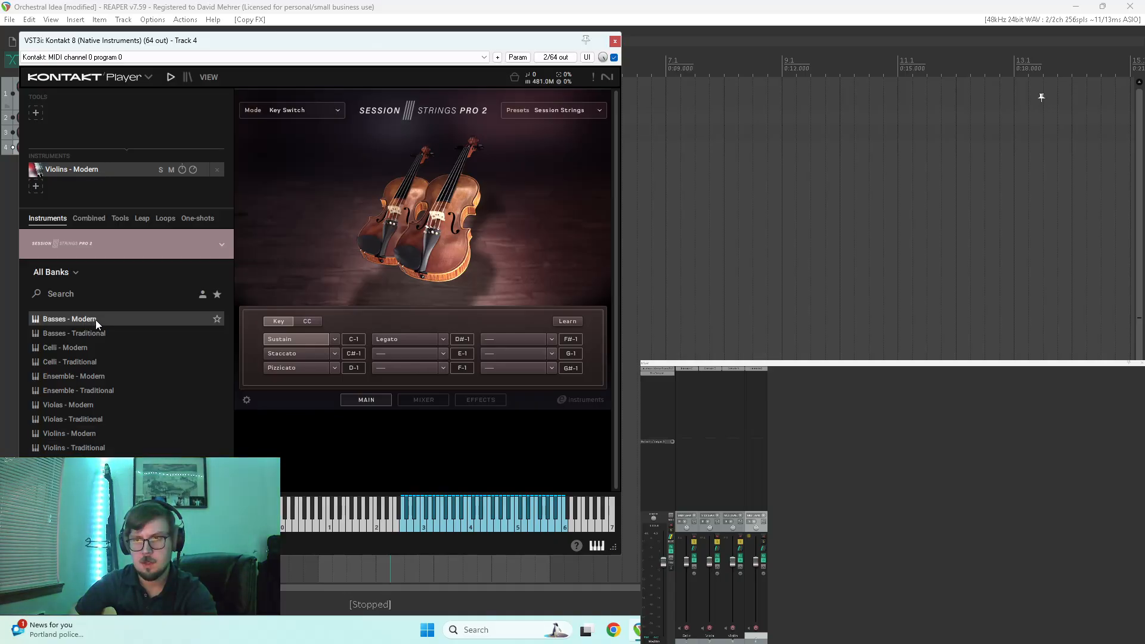
{"action": "double_click", "coordinate": [95, 320]}
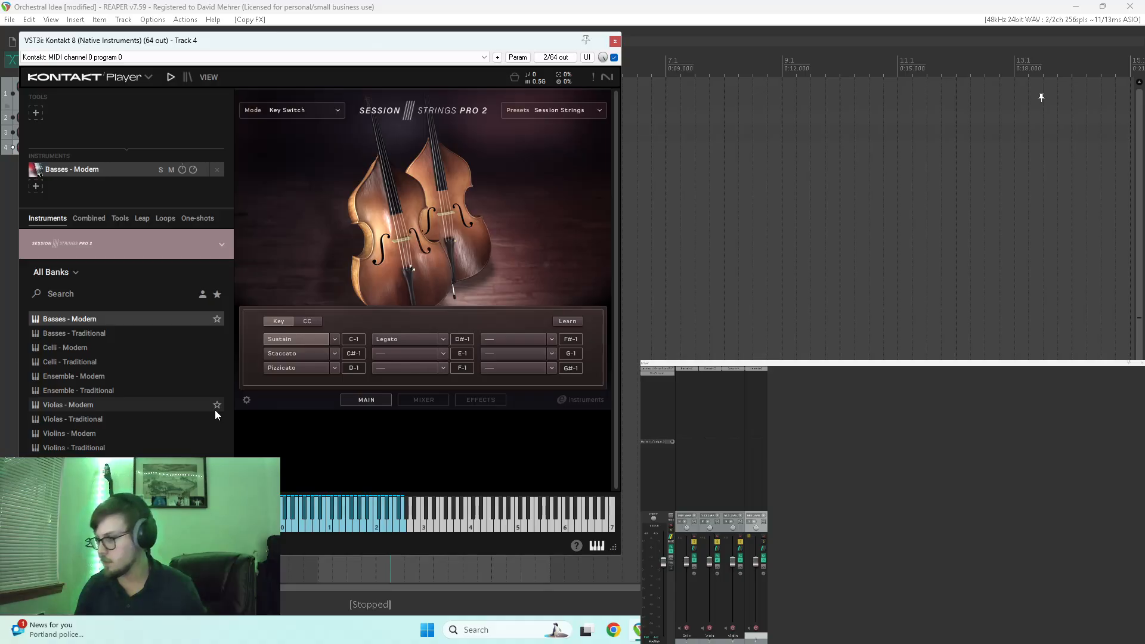
{"action": "left_click", "coordinate": [300, 353]}
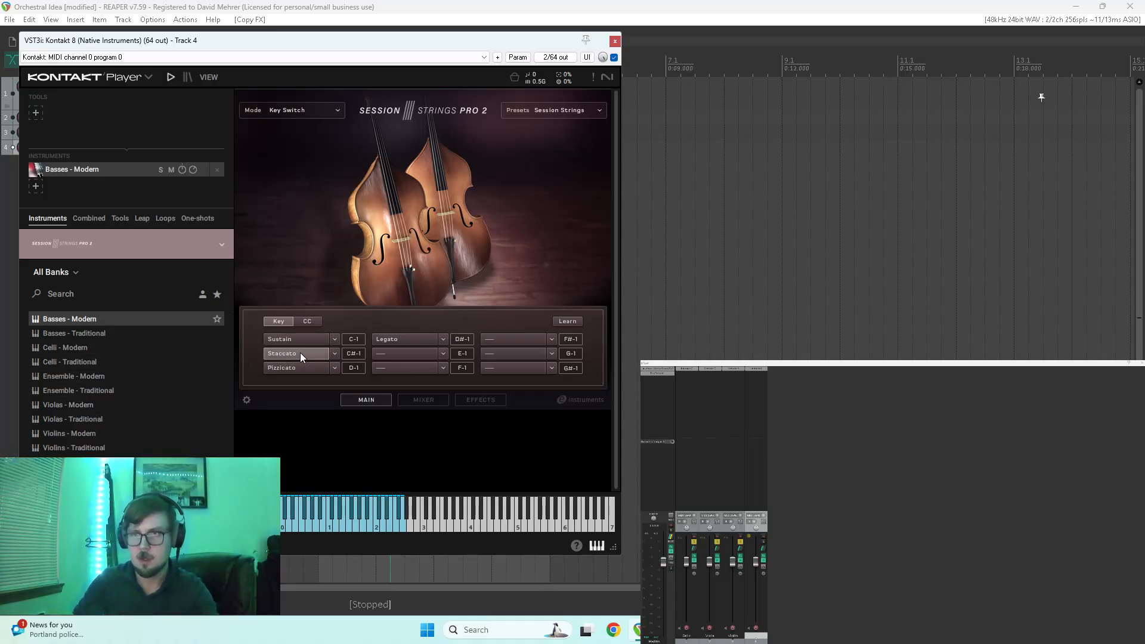
{"action": "left_click", "coordinate": [615, 40]}
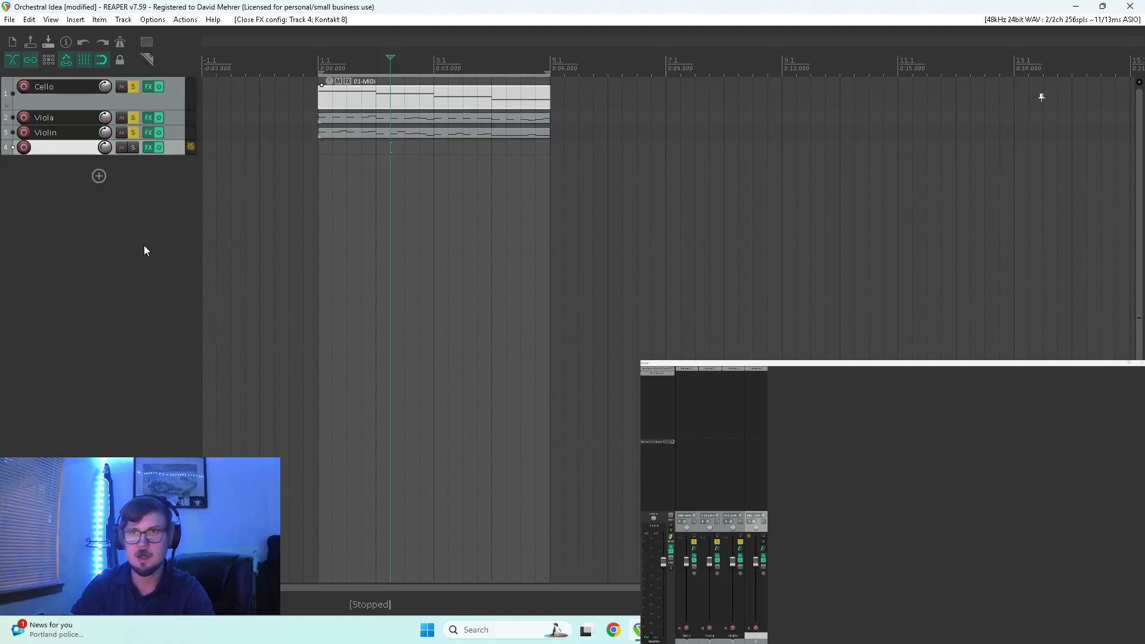
Copy the Cello MIDI item onto the fourth track at the same start and transpose all its notes down two octaves, the first to A1
{"action": "left_click_drag", "start_coordinate": [341, 98], "coordinate": [336, 149]}
{"action": "double_click", "coordinate": [336, 148]}
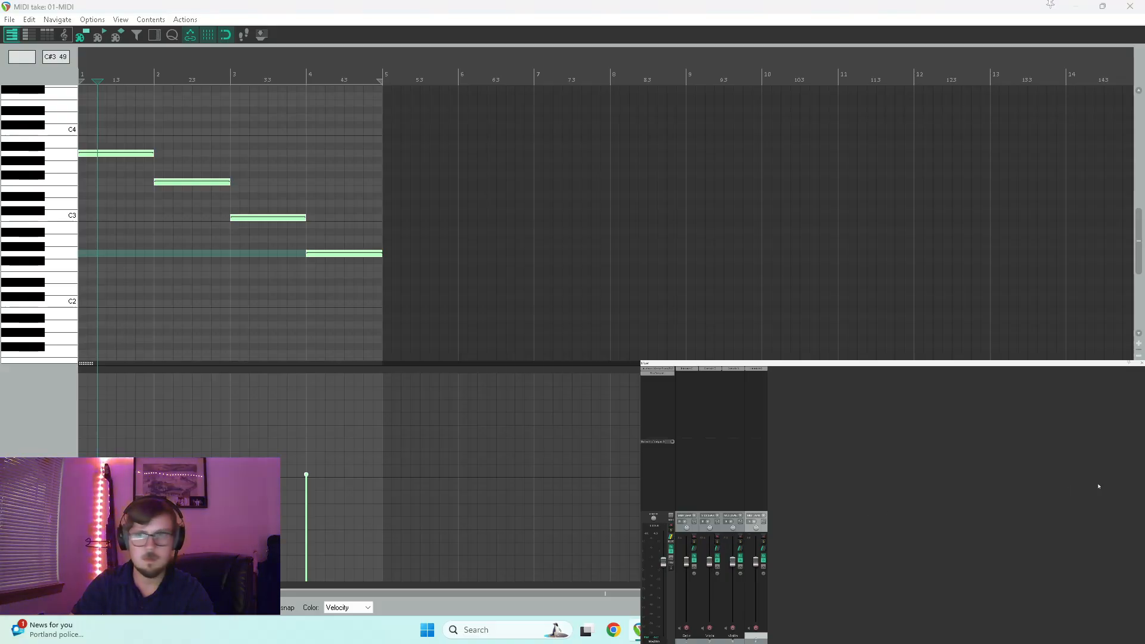
{"action": "left_click_drag", "start_coordinate": [109, 145], "coordinate": [425, 331]}
{"action": "left_click", "coordinate": [100, 155]}
{"action": "left_click_drag", "start_coordinate": [100, 157], "coordinate": [105, 328]}
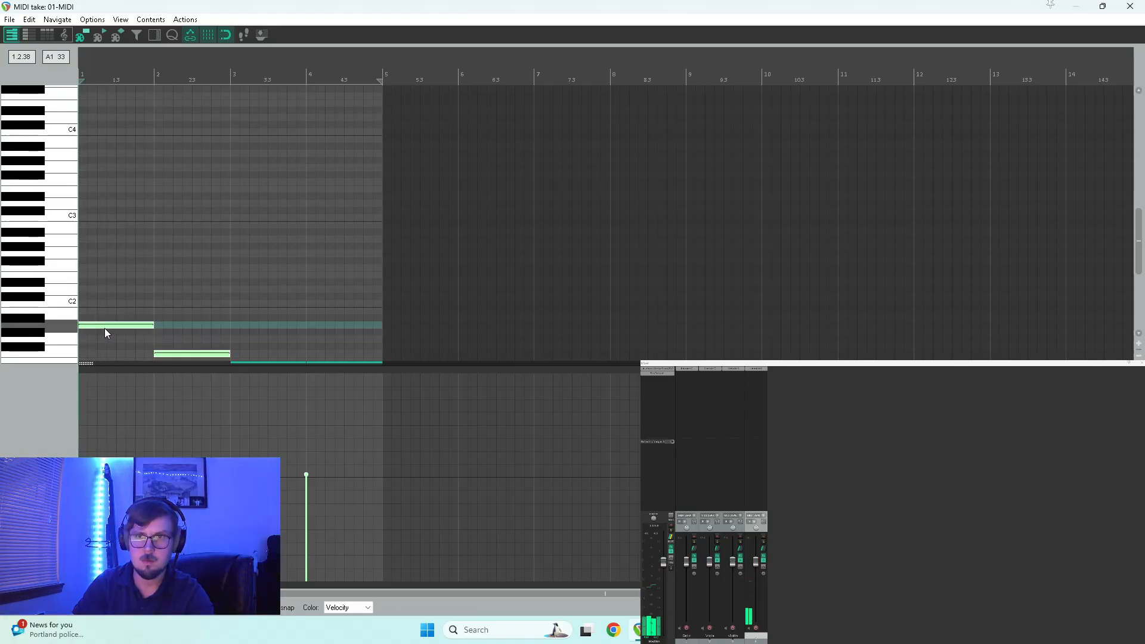
{"action": "scroll", "coordinate": [55, 281], "scroll_direction": "down", "scroll_amount": 4}
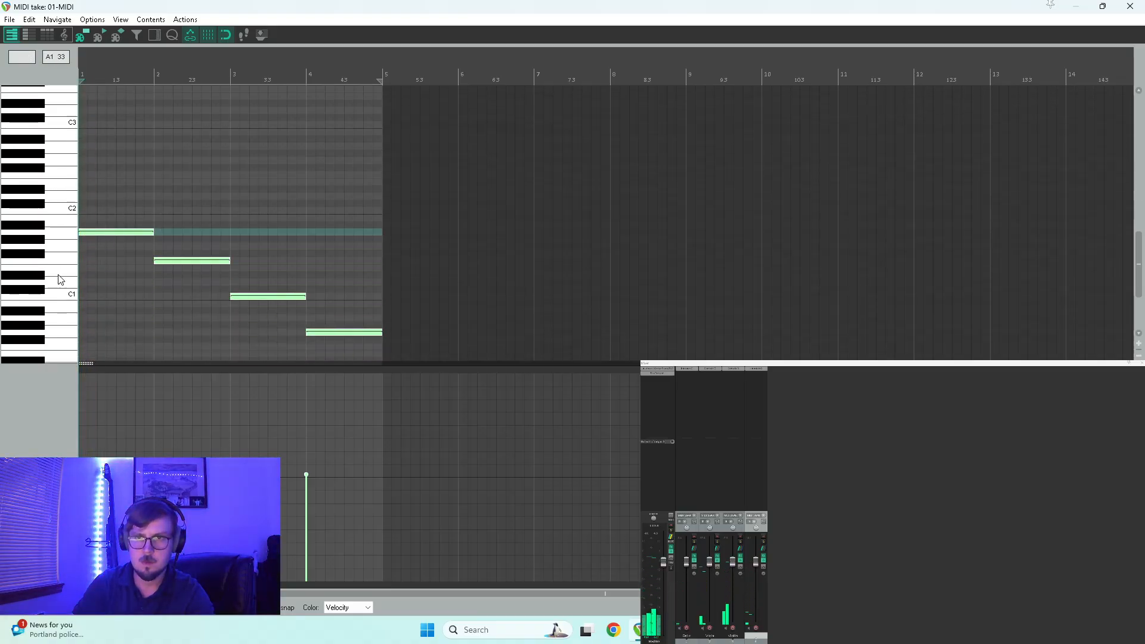
{"action": "scroll", "coordinate": [356, 280], "scroll_direction": "up", "scroll_amount": 4}
{"action": "scroll", "coordinate": [457, 284], "scroll_direction": "down", "scroll_amount": 4}
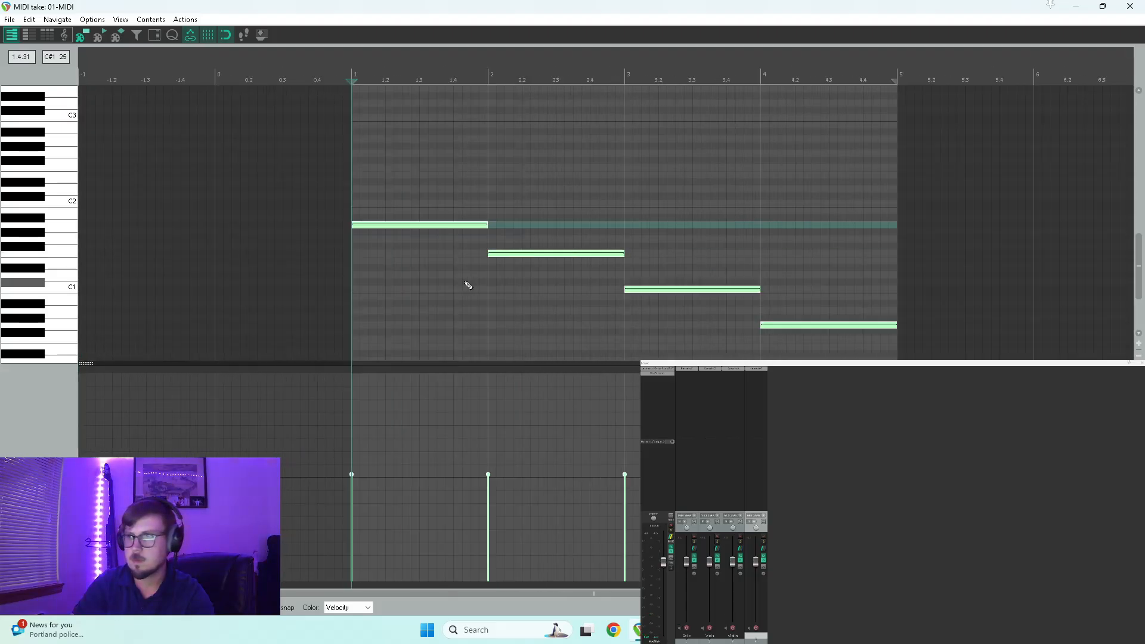
Shorten all four bass notes to eighth notes and add A1 and G1 pickup notes leading into bar 2
{"action": "left_click_drag", "start_coordinate": [632, 340], "coordinate": [300, 234]}
{"action": "key", "text": "space"}
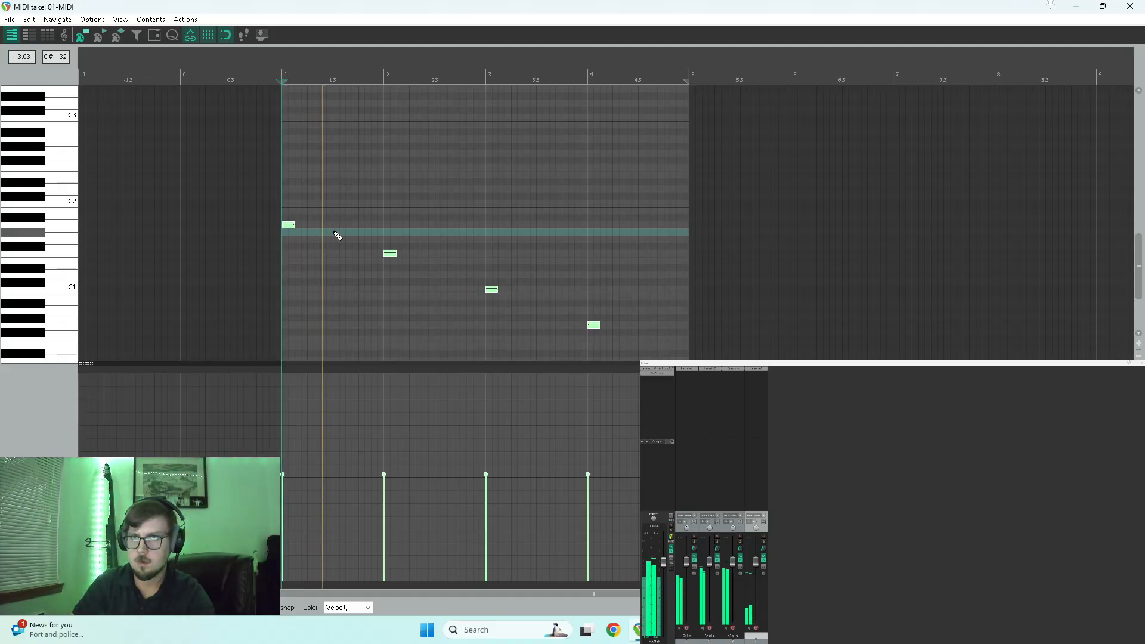
{"action": "left_click", "coordinate": [361, 224]}
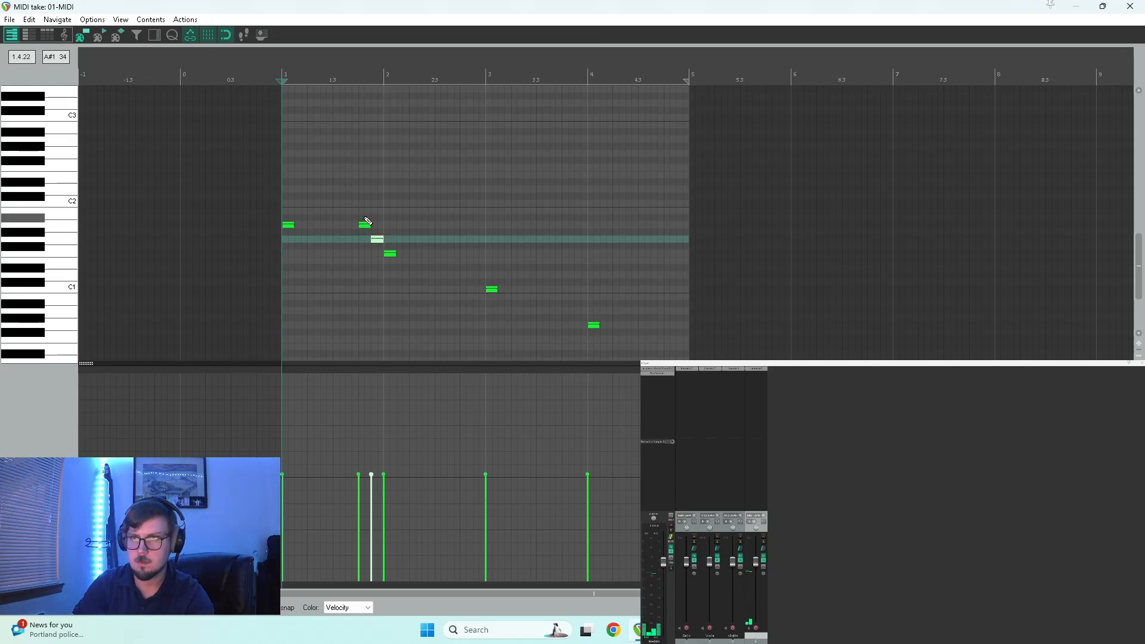
Raise the velocity of the four downbeat bass notes to about 96 and audition the line
{"action": "left_click_drag", "start_coordinate": [389, 252], "coordinate": [617, 343]}
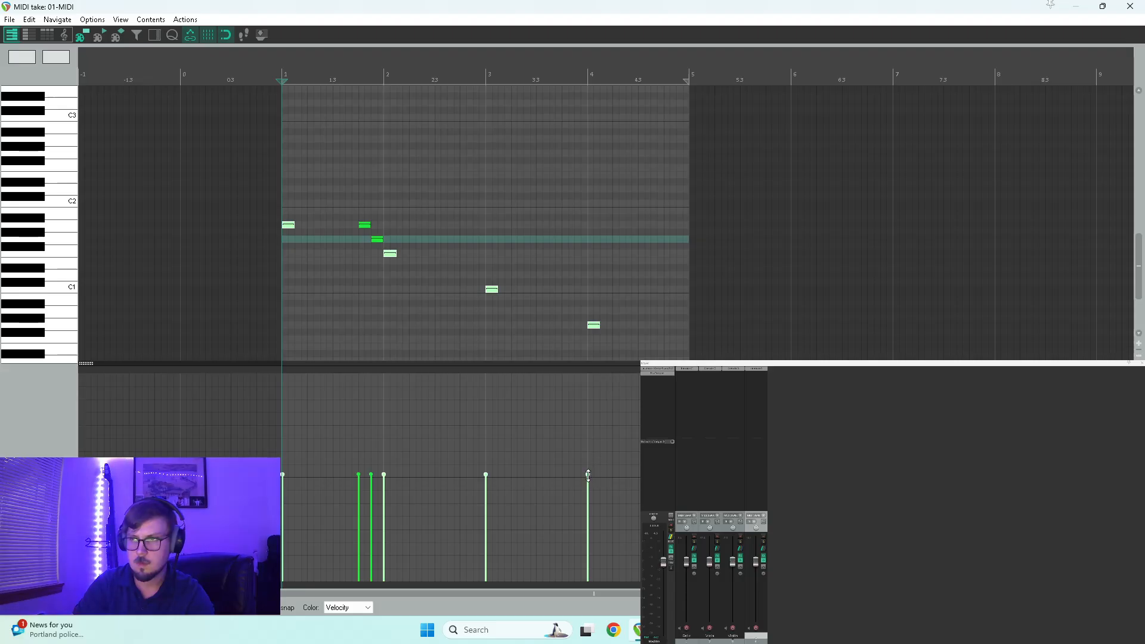
{"action": "key", "text": "space"}
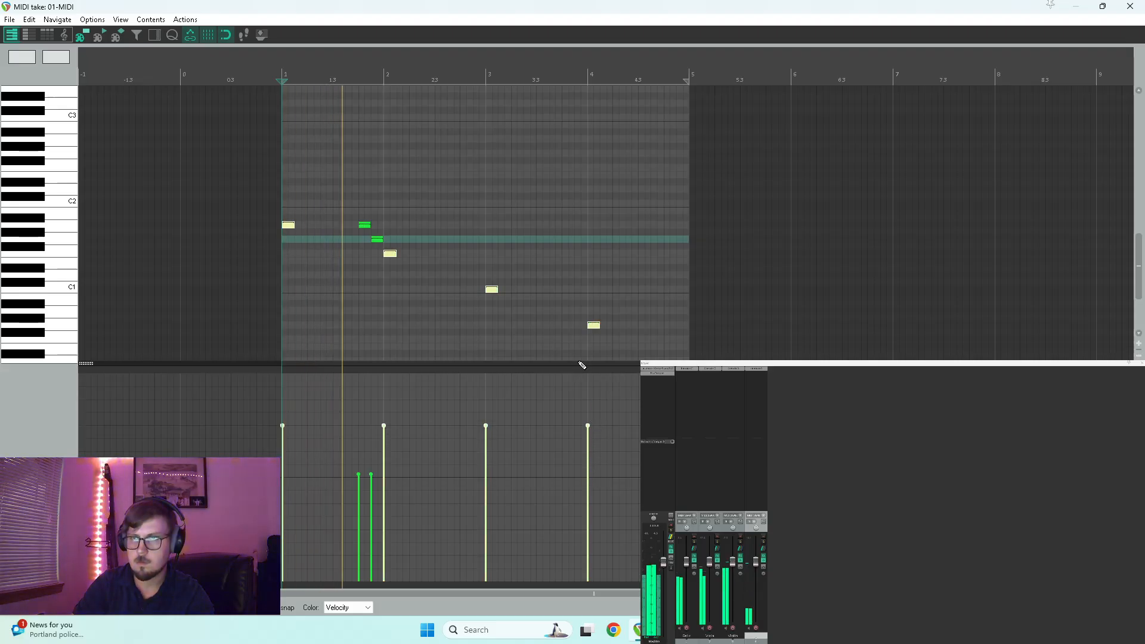
{"action": "key", "text": "space"}
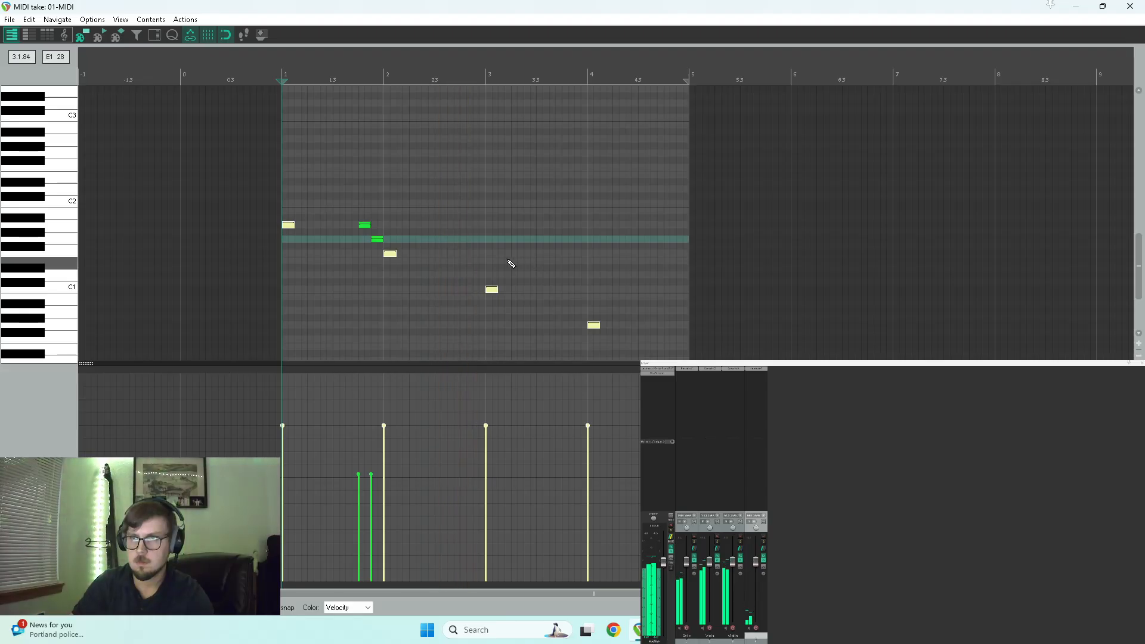
Add F1 and D1 pickup notes leading into bar 3, lower their velocity to about 63, and audition the part
{"action": "left_click", "coordinate": [365, 226]}
{"action": "left_click", "coordinate": [377, 242]}
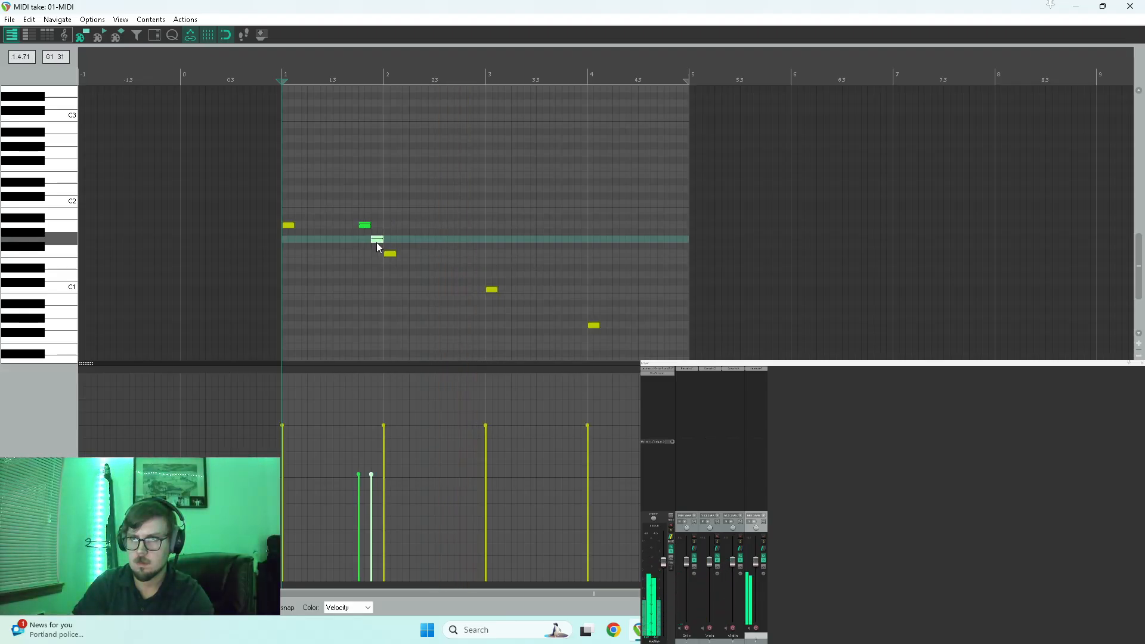
{"action": "left_click", "coordinate": [466, 254]}
{"action": "left_click", "coordinate": [479, 275]}
{"action": "left_click_drag", "start_coordinate": [461, 246], "coordinate": [489, 283]}
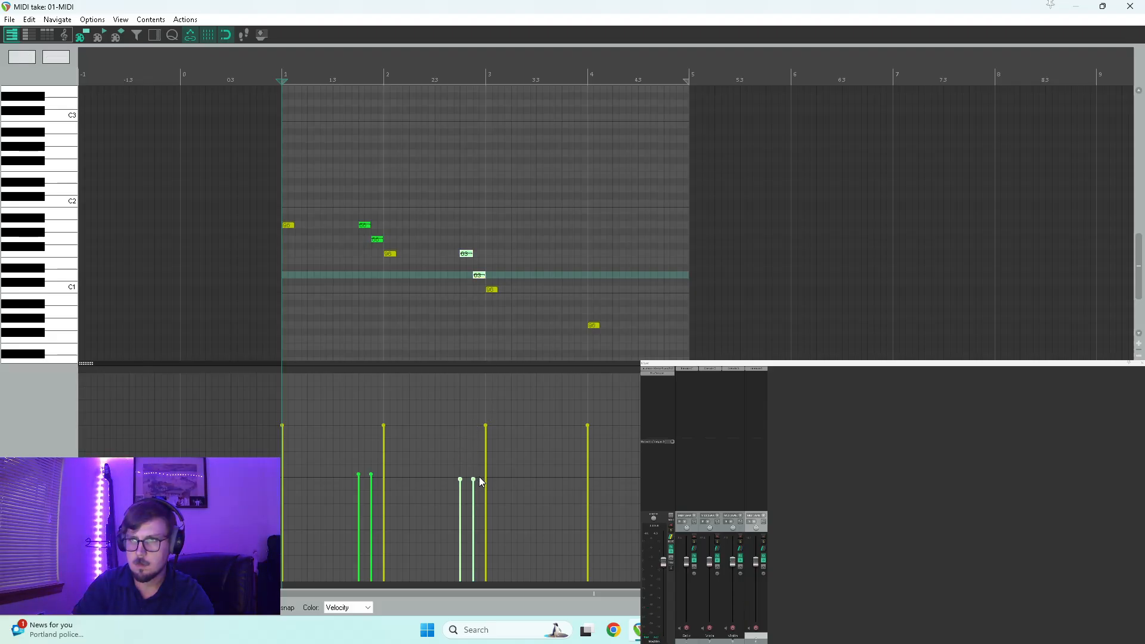
{"action": "key", "text": "space"}
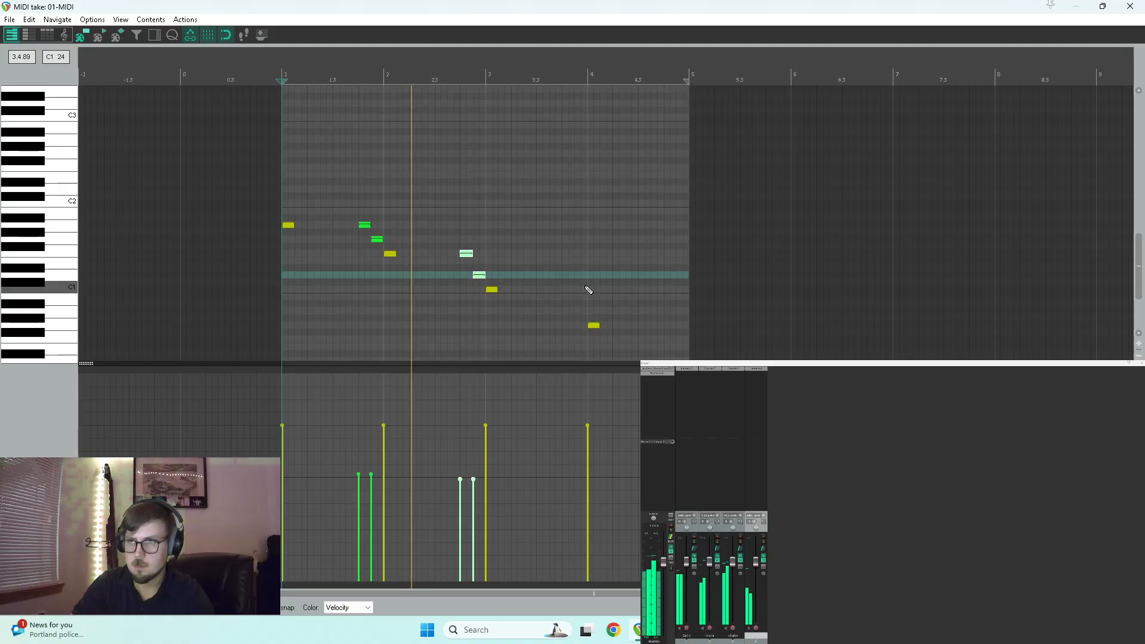
{"action": "key", "text": "space"}
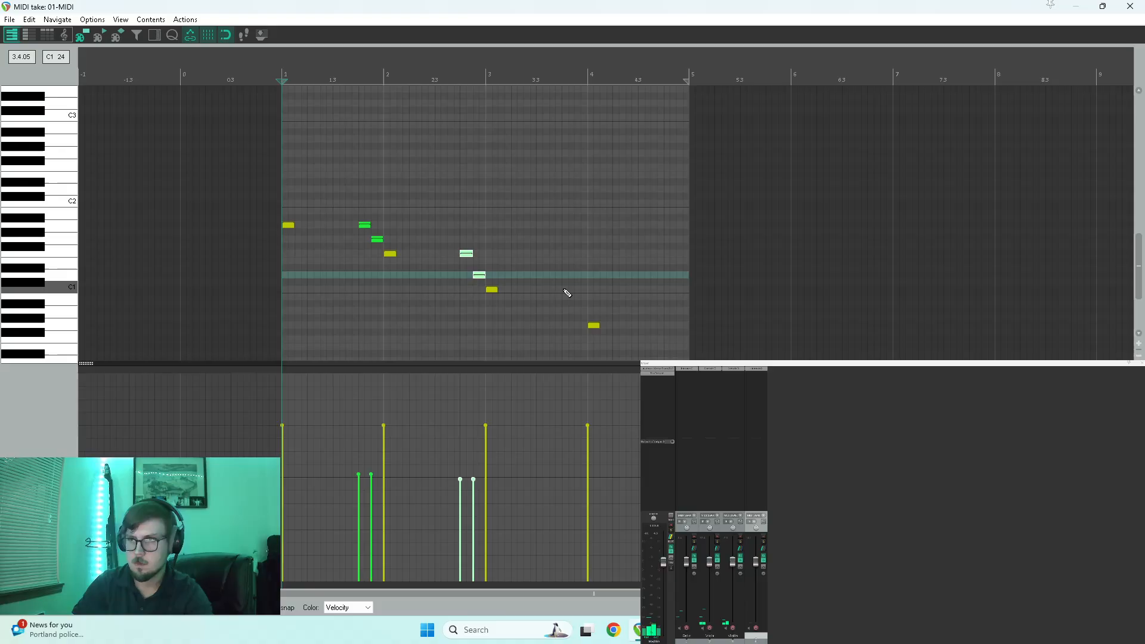
Add C1 and A0 eighth-note pickups leading into bar 4
{"action": "left_click", "coordinate": [567, 290]}
{"action": "left_click", "coordinate": [581, 310]}
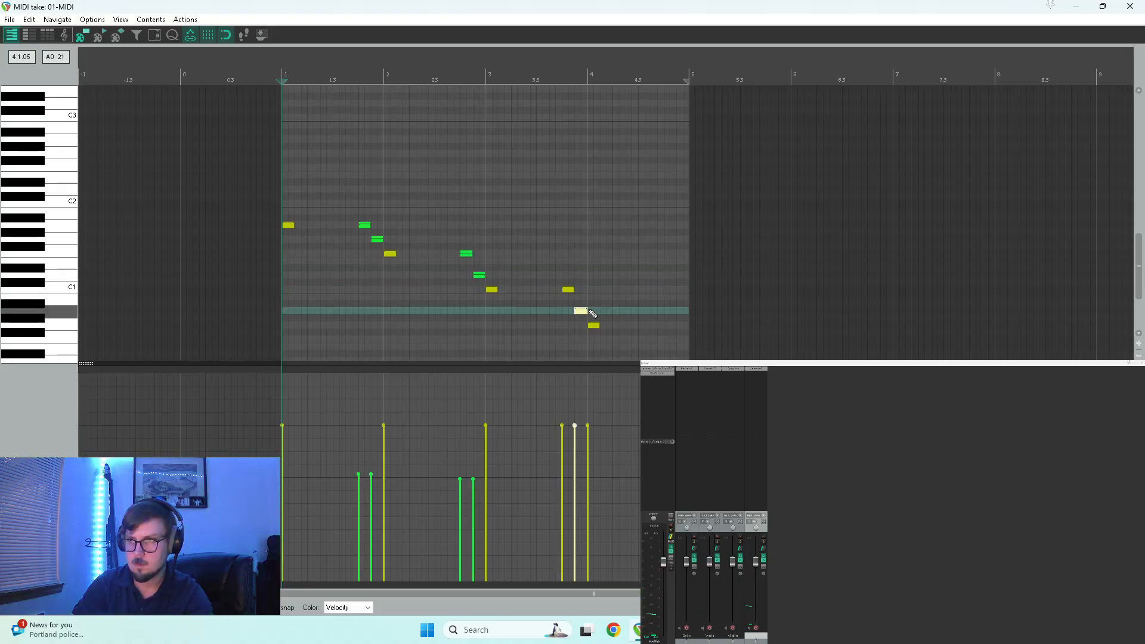
{"action": "left_click", "coordinate": [594, 325]}
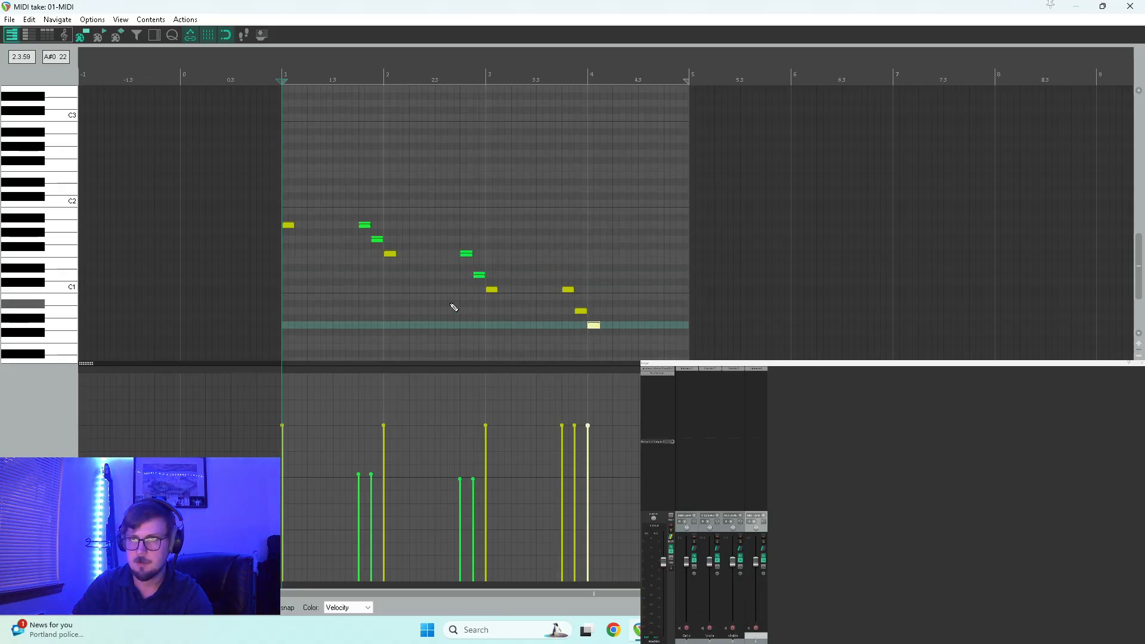
Transpose the whole bass line up one octave so the first note is A2, and play it back
{"action": "left_click_drag", "start_coordinate": [266, 198], "coordinate": [634, 341]}
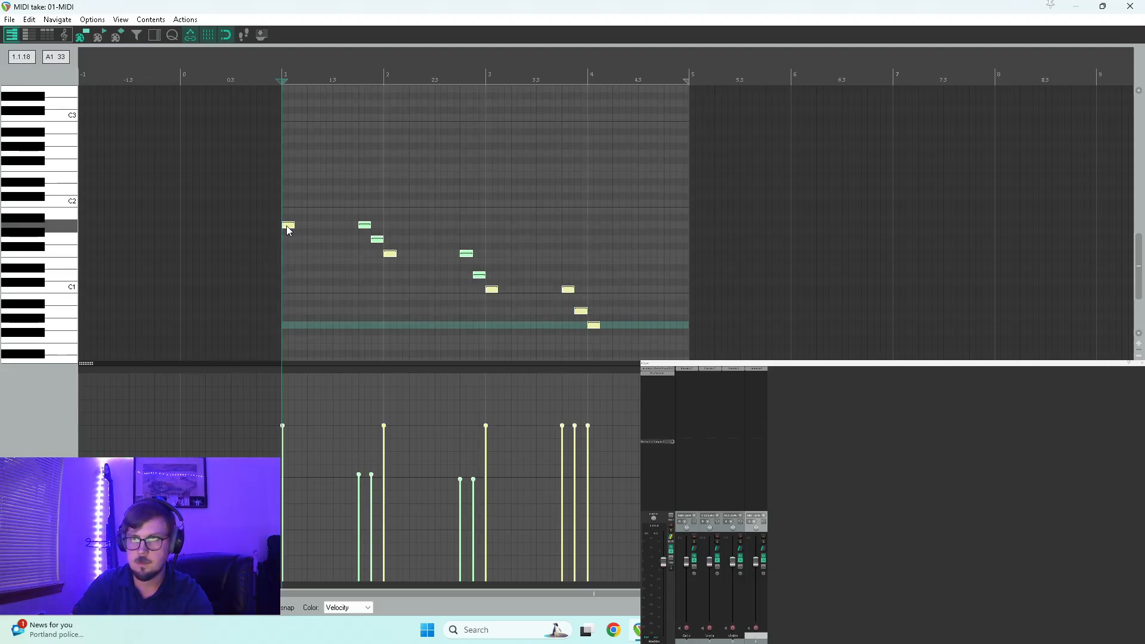
{"action": "left_click_drag", "start_coordinate": [286, 224], "coordinate": [284, 142]}
{"action": "key", "text": "space"}
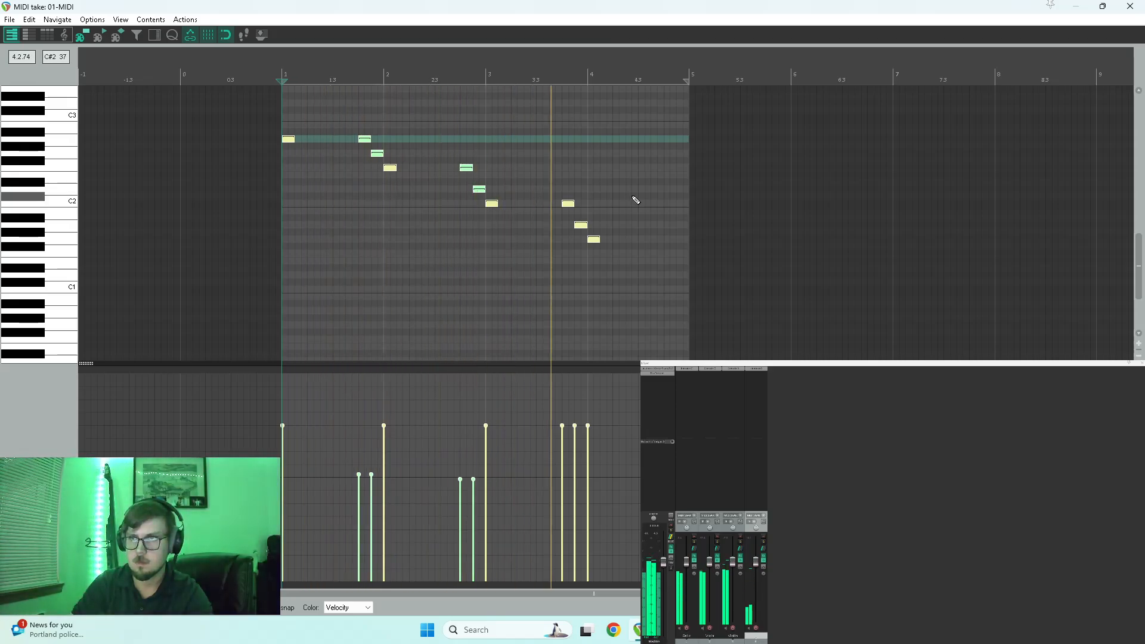
{"action": "key", "text": "space"}
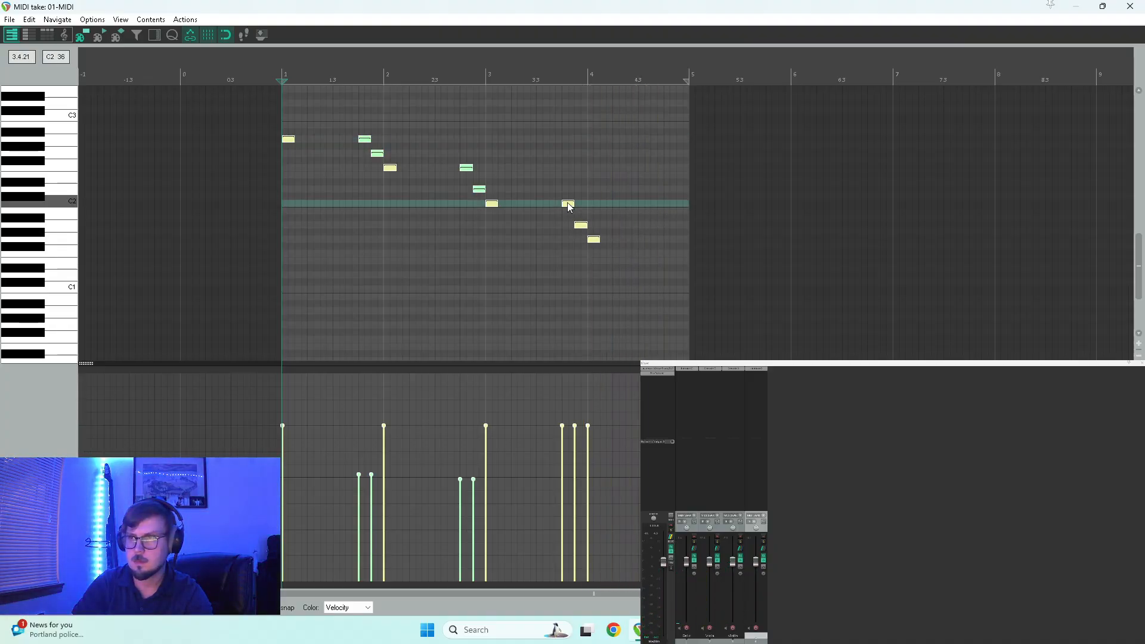
Add D2 and G2 eighth-note pickups at the very end of bar 4
{"action": "left_click", "coordinate": [568, 203]}
{"action": "left_click", "coordinate": [581, 224]}
{"action": "left_click", "coordinate": [594, 240]}
{"action": "left_click", "coordinate": [655, 209]}
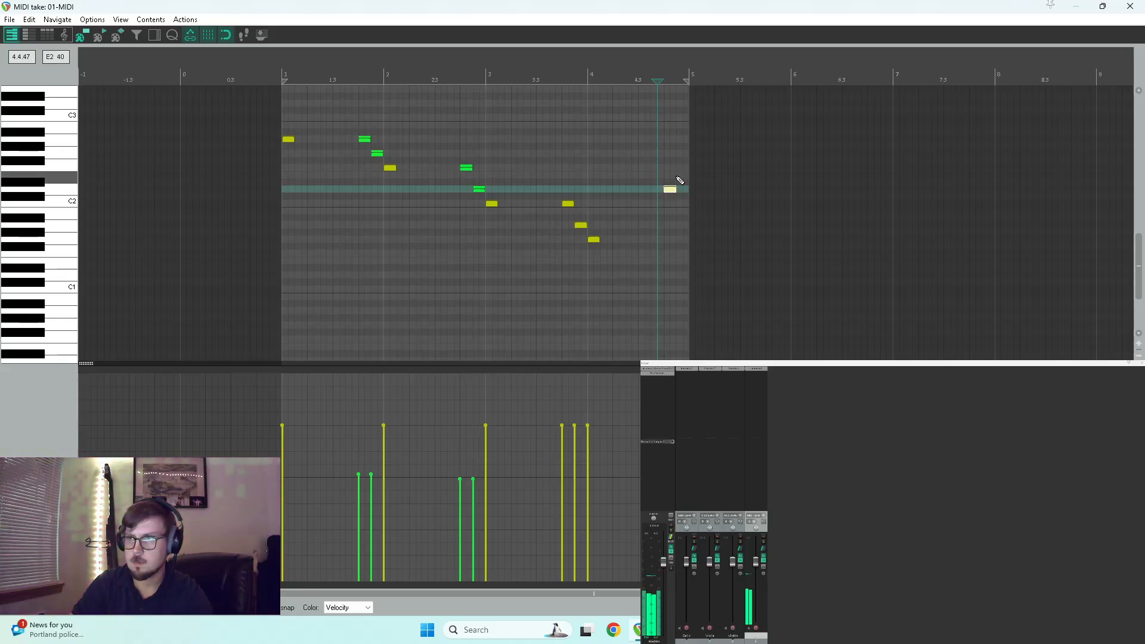
{"action": "left_click", "coordinate": [680, 153]}
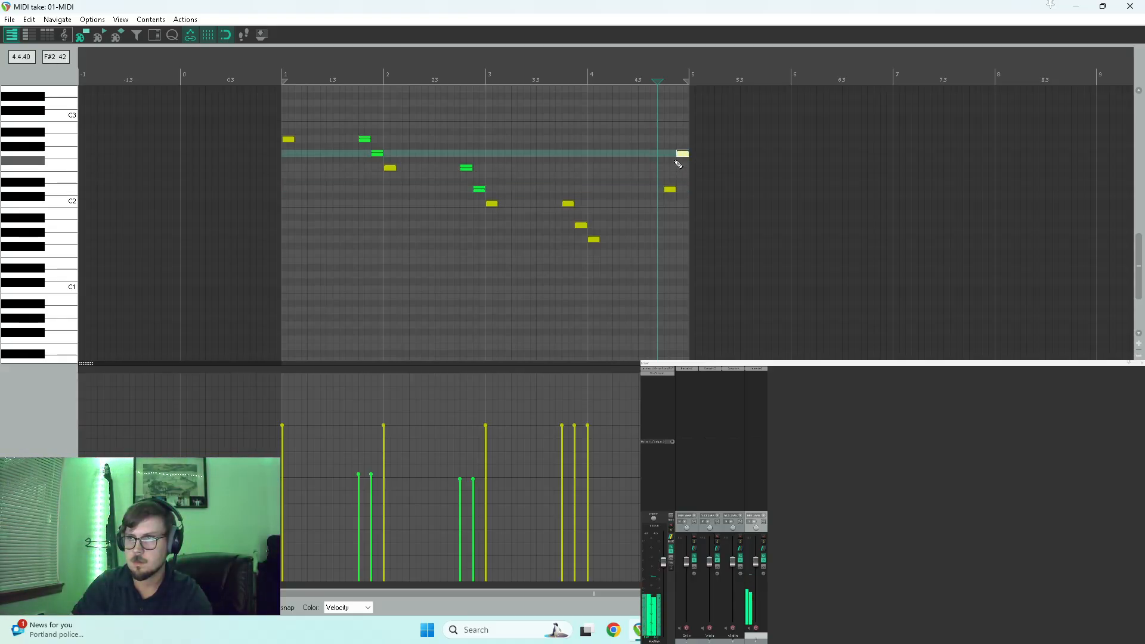
During playback, lower the velocities of the pickup pairs before and at the end of bar 4 to match the earlier pickups
{"action": "key", "text": "space"}
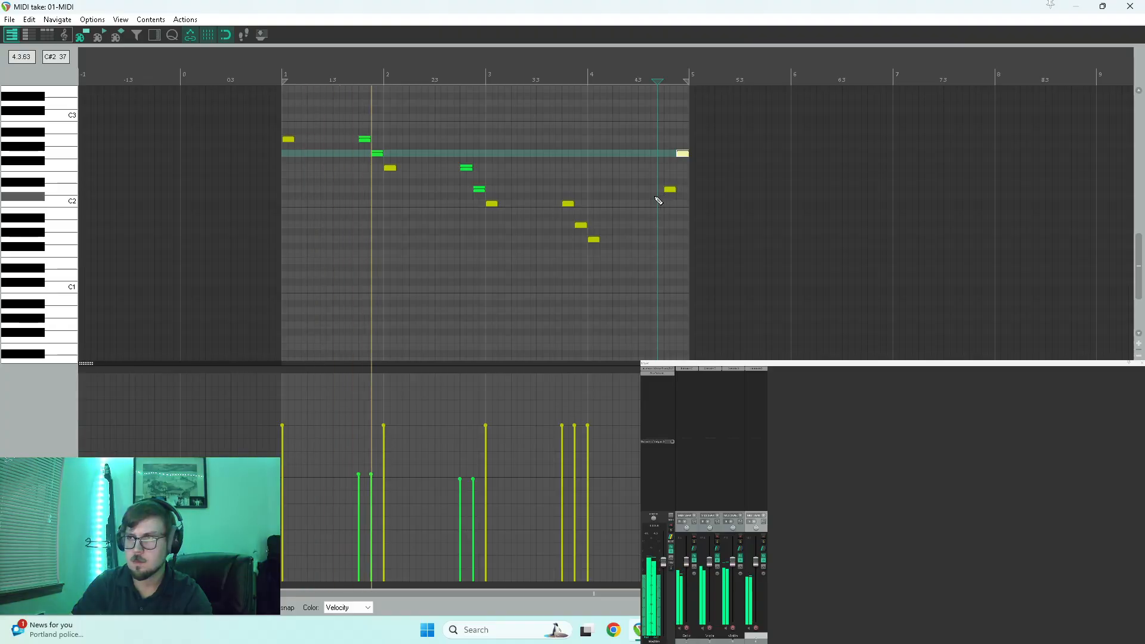
{"action": "left_click_drag", "start_coordinate": [656, 411], "coordinate": [664, 481]}
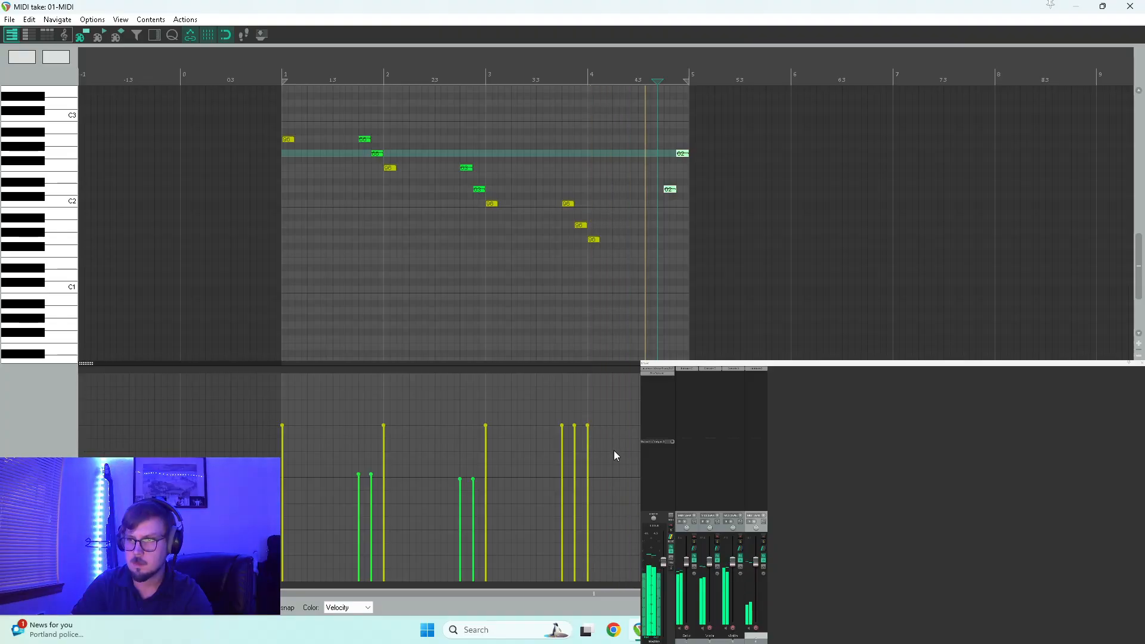
{"action": "left_click_drag", "start_coordinate": [558, 415], "coordinate": [574, 435]}
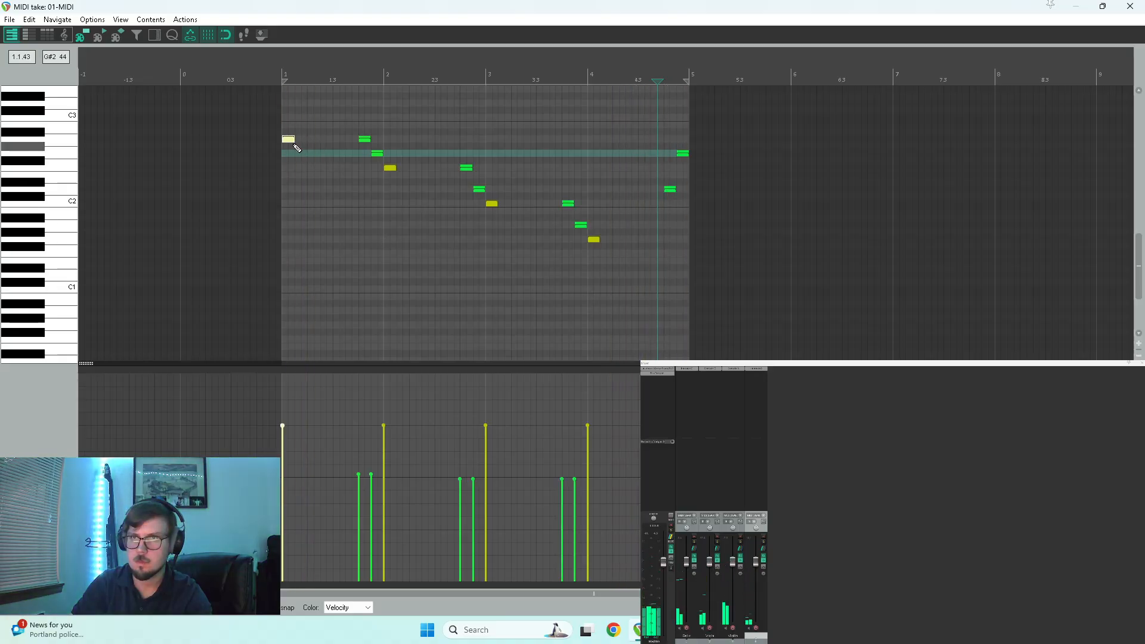
Fill bar 1 between the downbeat and the pickups with five repeated A1 eighth notes
{"action": "left_click", "coordinate": [295, 212]}
{"action": "left_click_drag", "start_coordinate": [295, 218], "coordinate": [297, 228]}
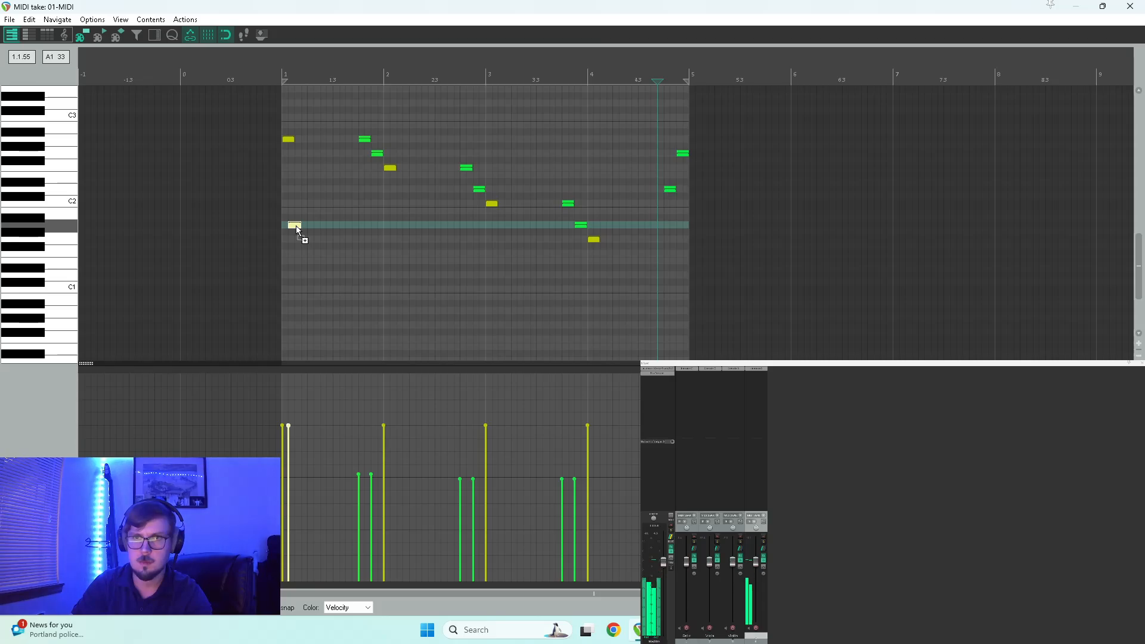
{"action": "key", "text": "space"}
{"action": "left_click", "coordinate": [329, 226]}
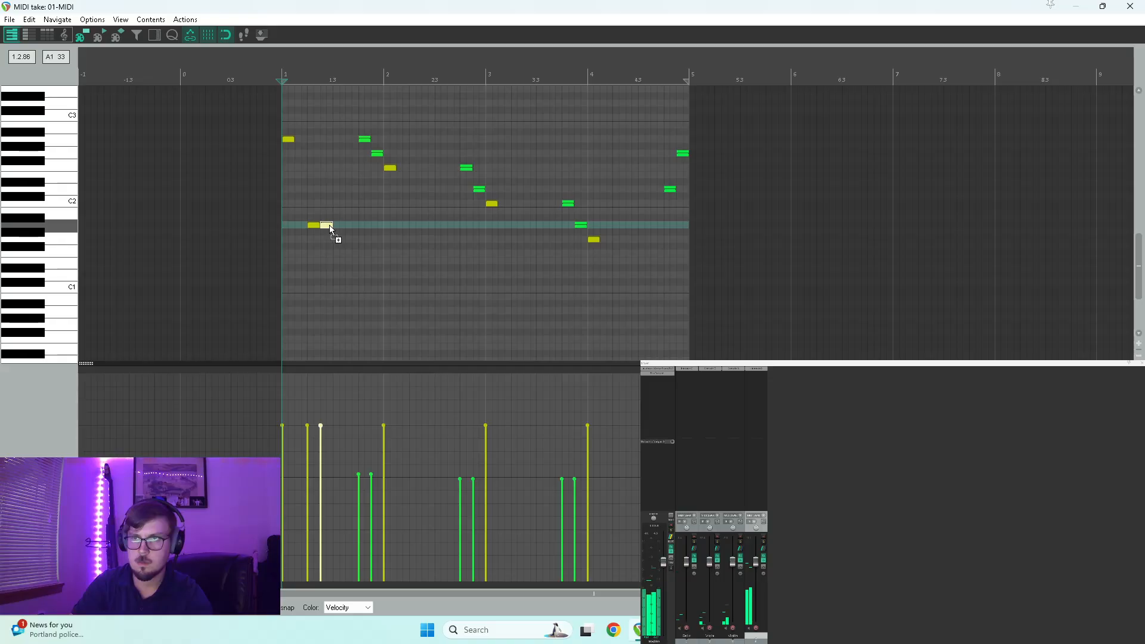
{"action": "left_click", "coordinate": [351, 226]}
{"action": "key", "text": "space"}
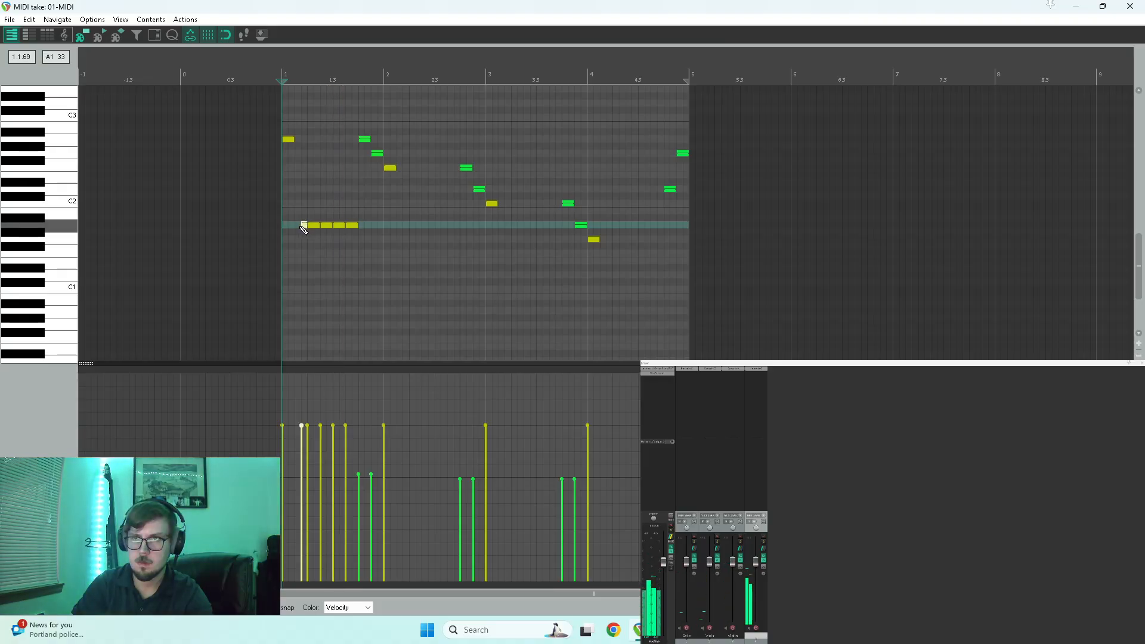
{"action": "key", "text": "space"}
{"action": "key", "text": "space"}
Shape the velocities of the five repeated A1 notes into a rising ramp starting at about 63, and audition it
{"action": "left_click_drag", "start_coordinate": [298, 215], "coordinate": [385, 293]}
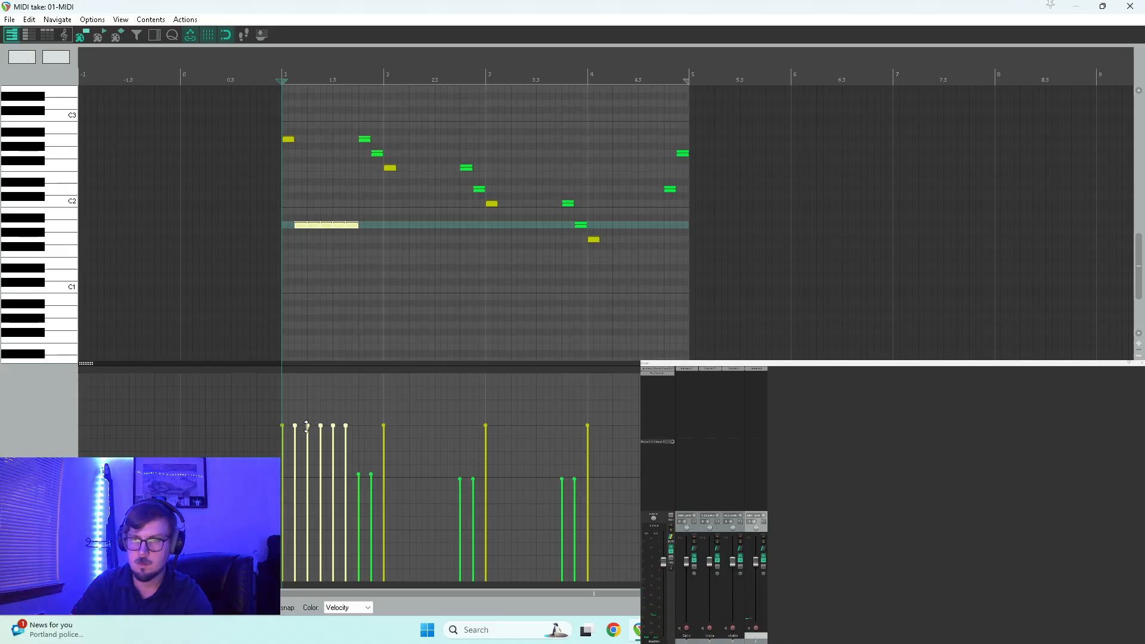
{"action": "left_click_drag", "start_coordinate": [293, 483], "coordinate": [334, 466]}
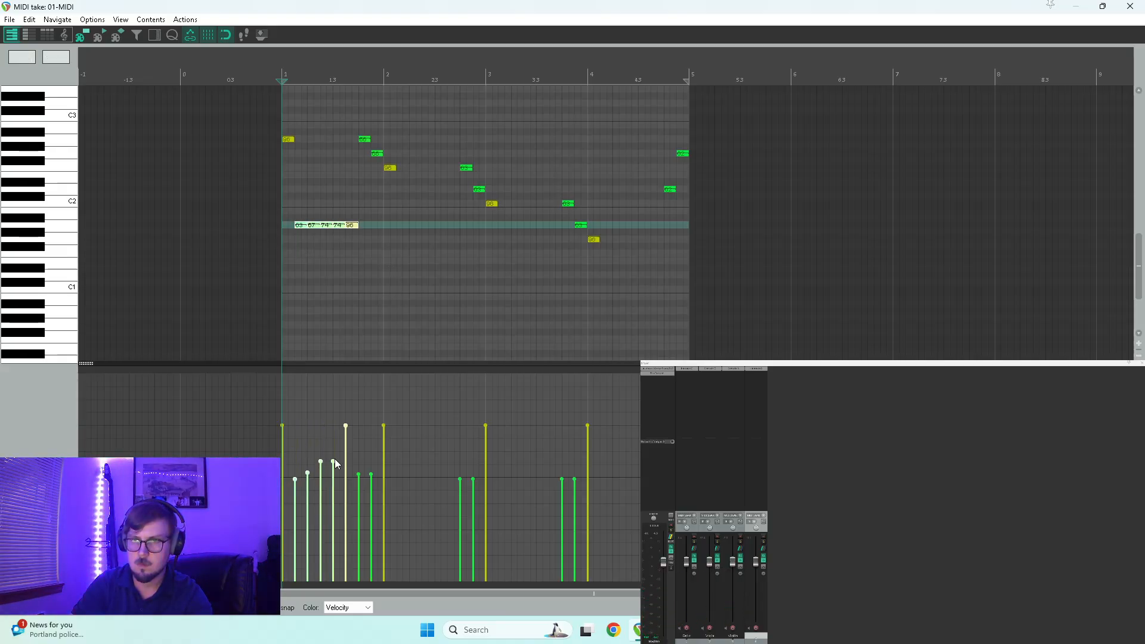
{"action": "key", "text": "space"}
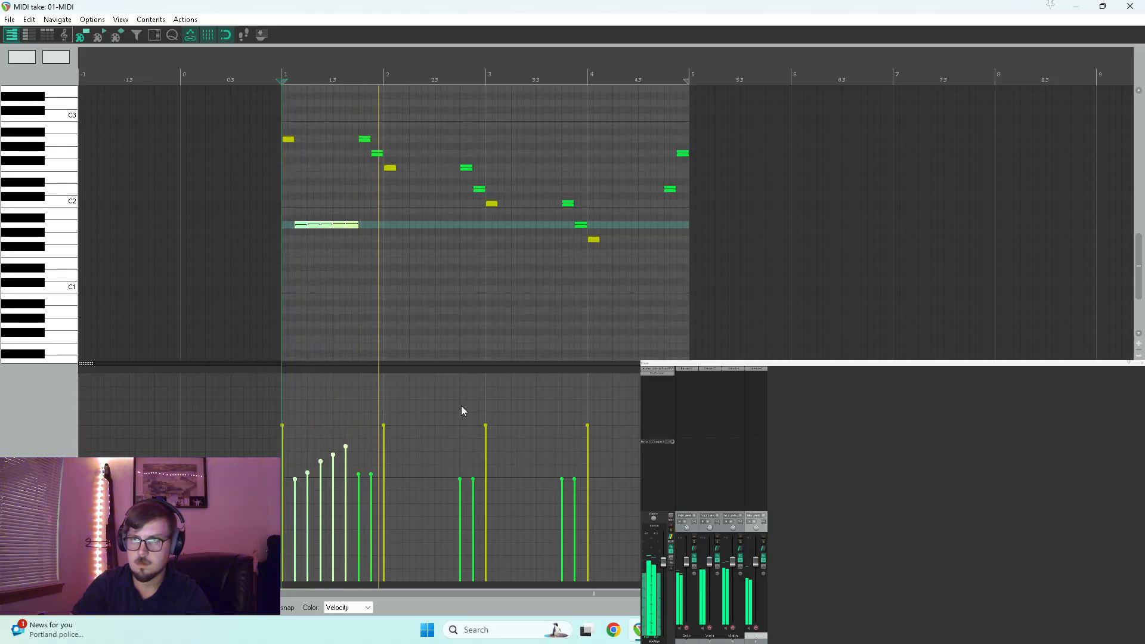
Fill bar 2 with five repeated F1 eighth notes, ramp their velocities upward, and play the part back
{"action": "left_click", "coordinate": [390, 174]}
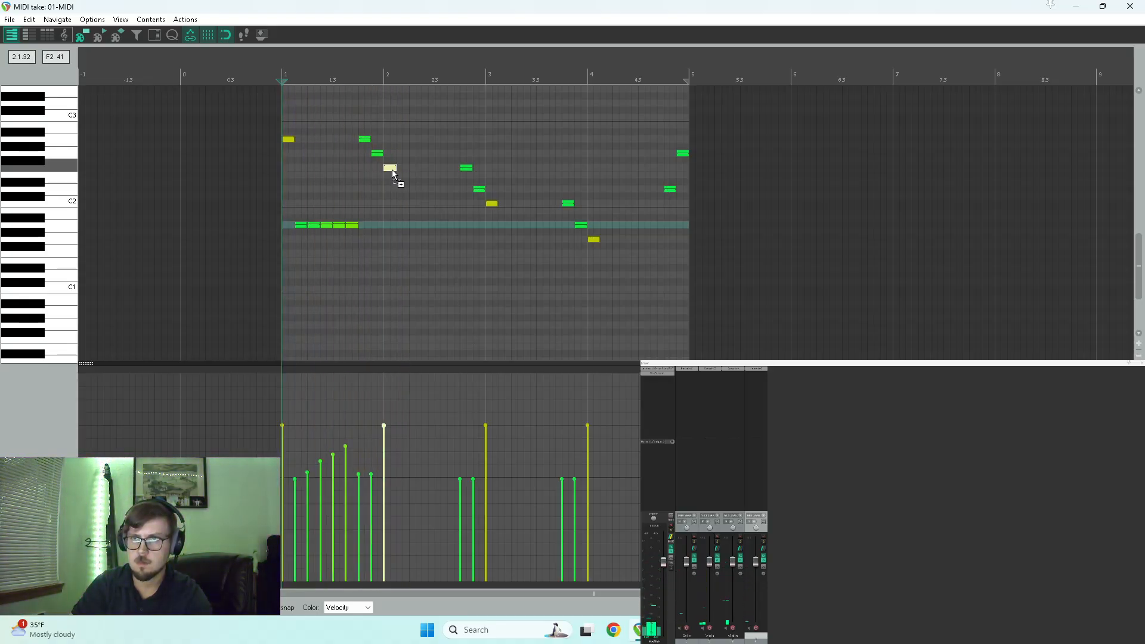
{"action": "left_click_drag", "start_coordinate": [392, 177], "coordinate": [387, 267]}
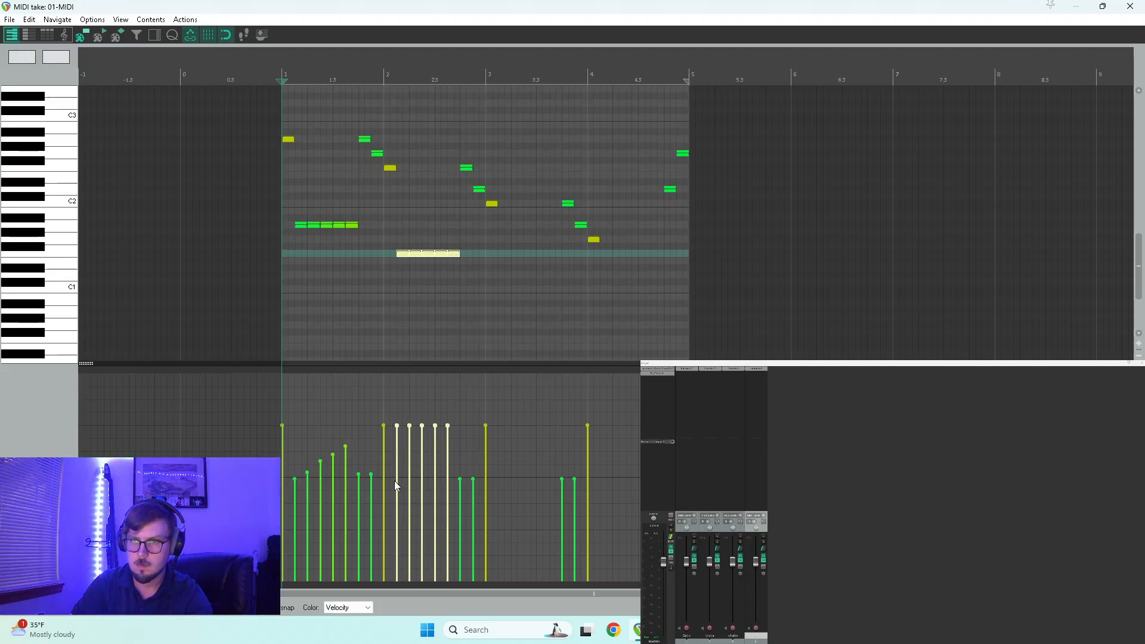
{"action": "left_click_drag", "start_coordinate": [449, 450], "coordinate": [464, 425]}
{"action": "key", "text": "space"}
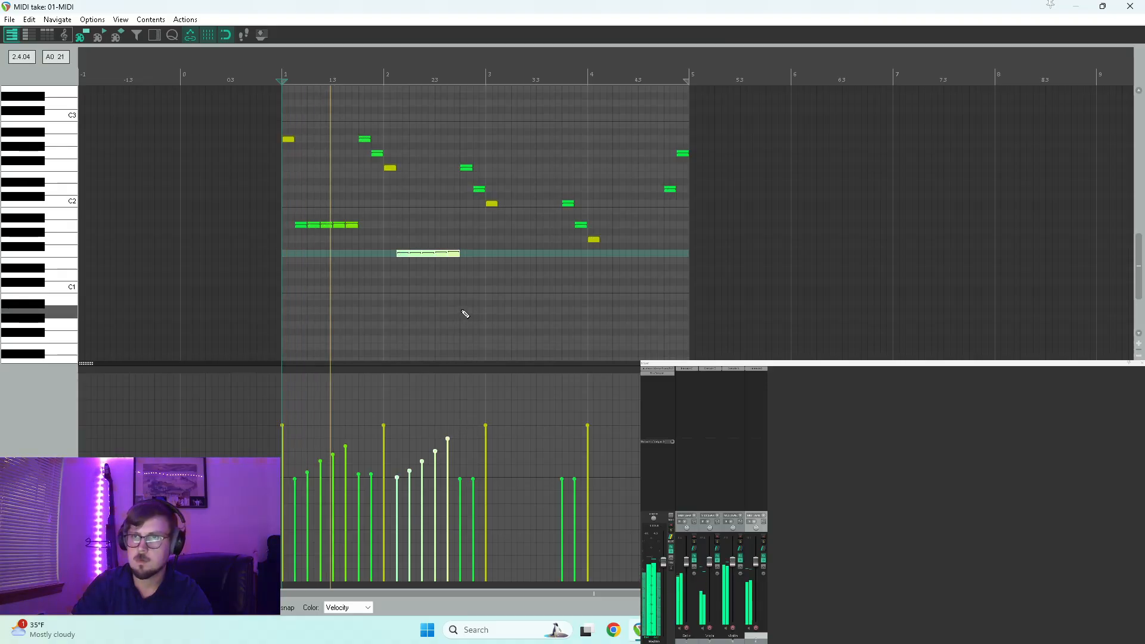
{"action": "key", "text": "space"}
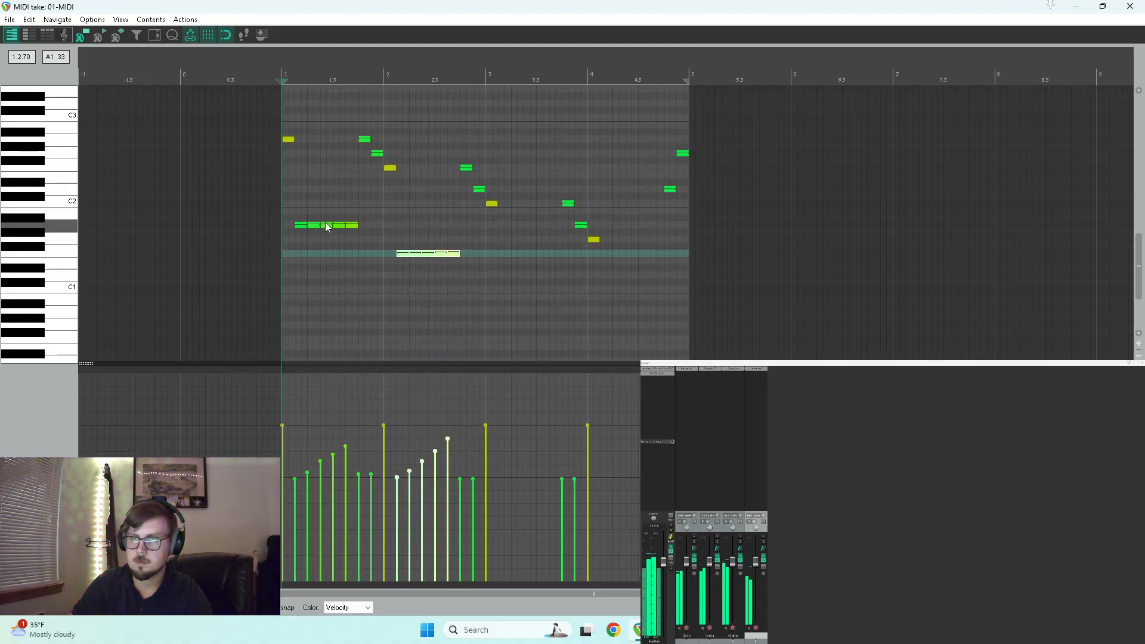
Try deleting the first, third and fifth A1 repeats and the second and fourth F1 repeats, then undo the deletion
{"action": "left_click", "coordinate": [300, 225]}
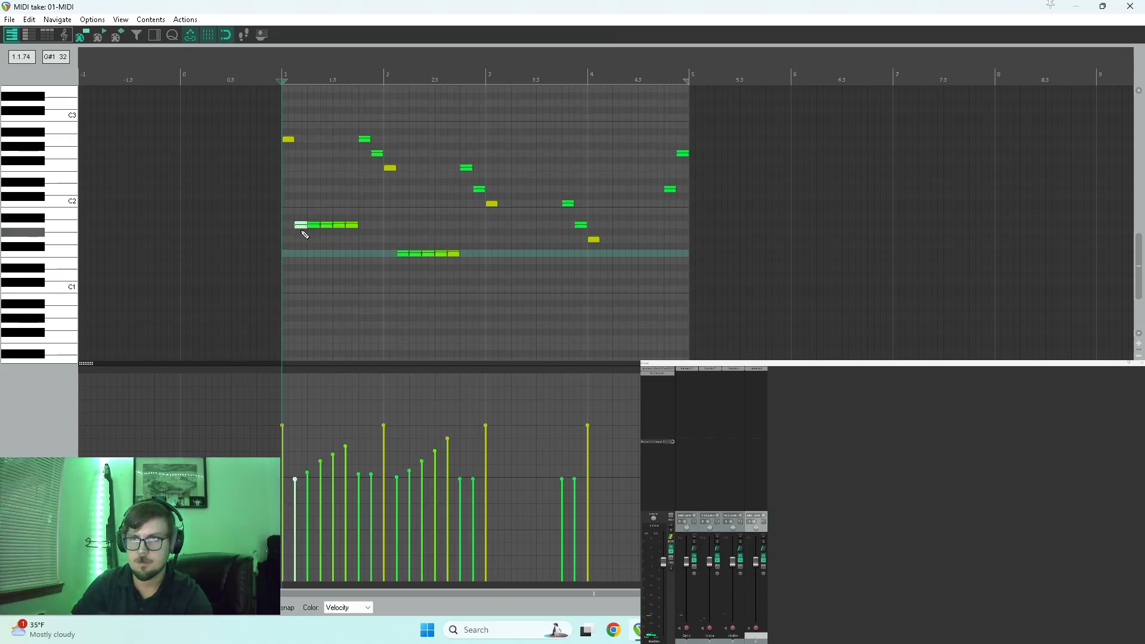
{"action": "left_click", "coordinate": [326, 224], "text": "ctrl"}
{"action": "left_click", "coordinate": [354, 225], "text": "ctrl"}
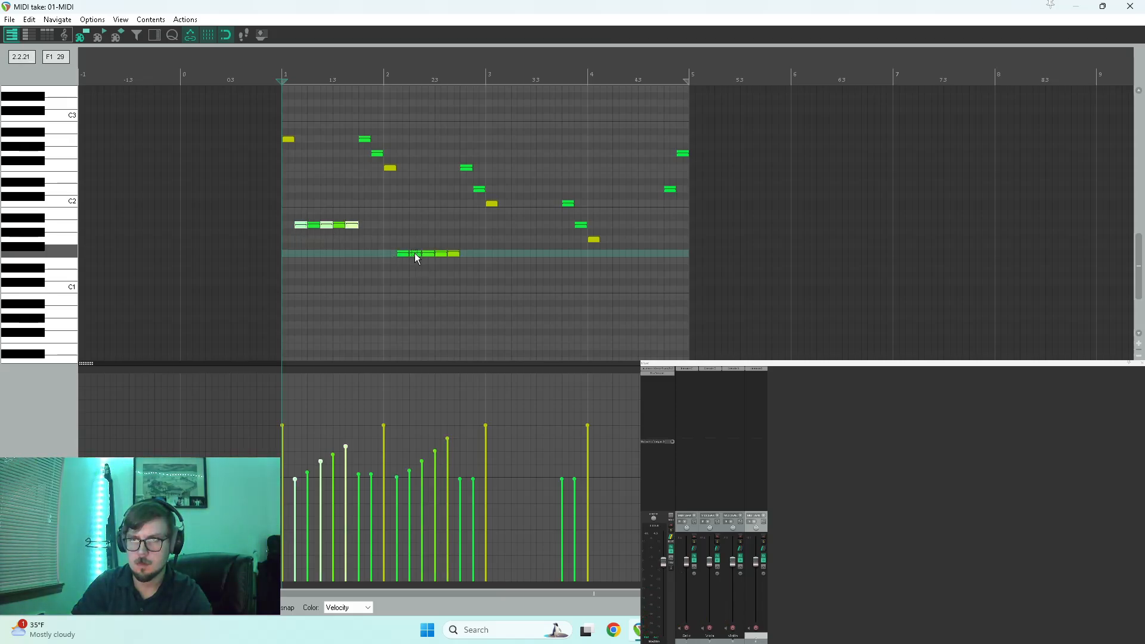
{"action": "left_click", "coordinate": [442, 254], "text": "ctrl"}
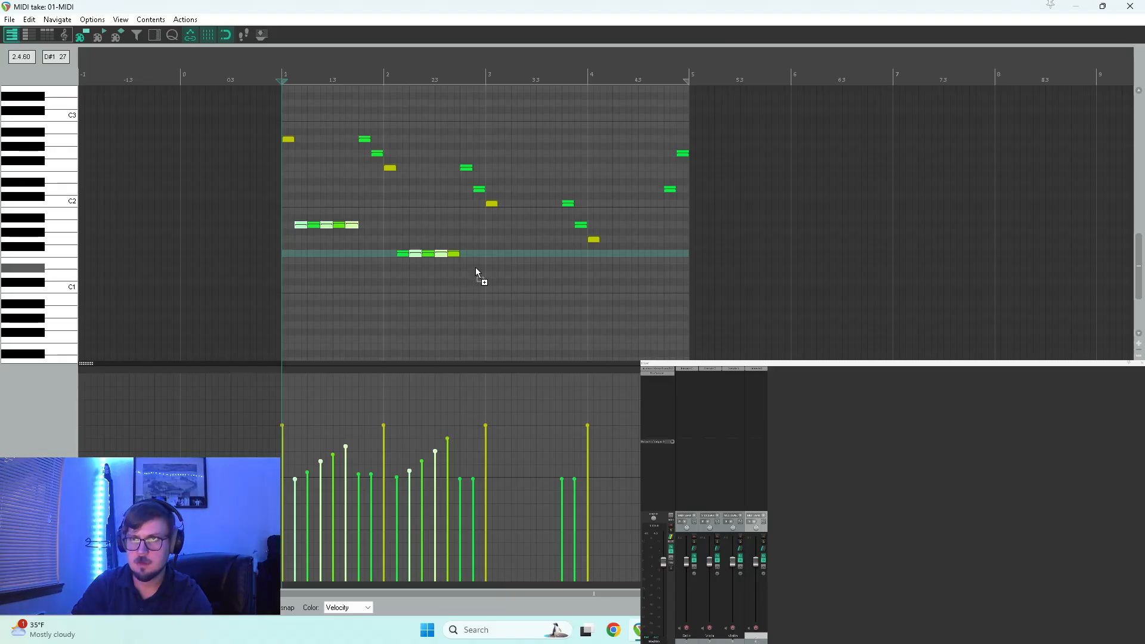
{"action": "left_click", "coordinate": [416, 255]}
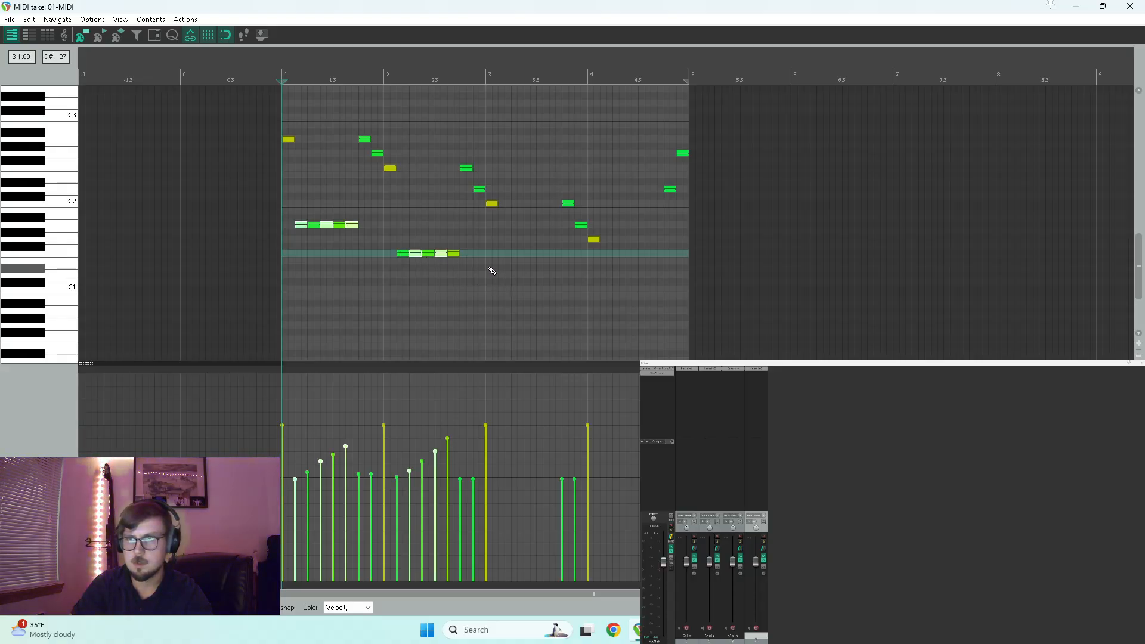
{"action": "key", "text": "Delete"}
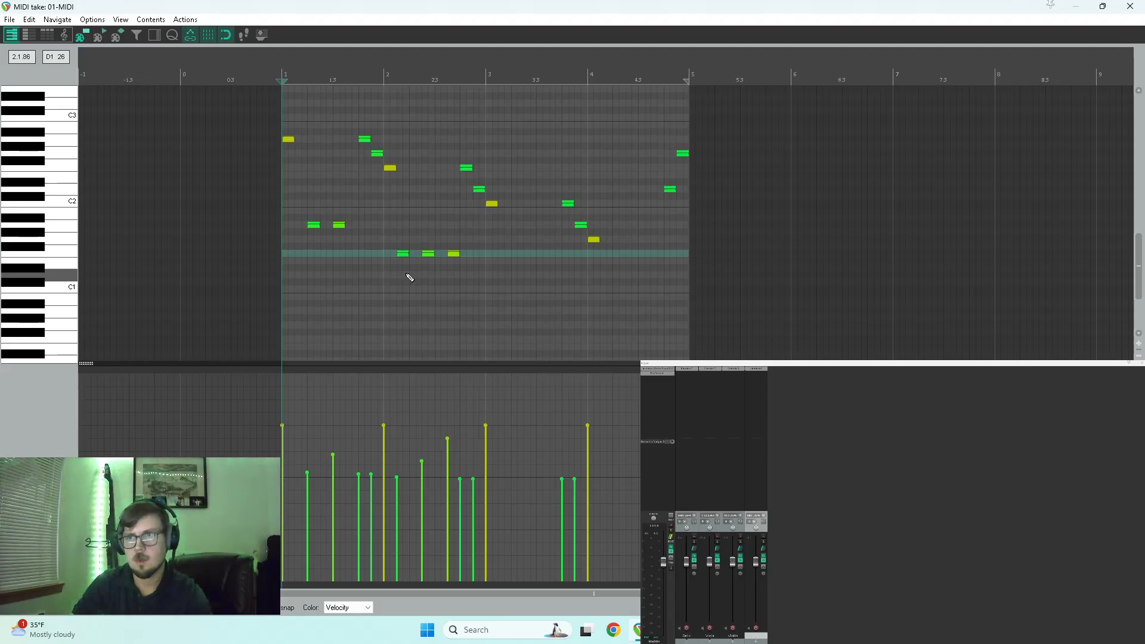
{"action": "key", "text": "ctrl+z"}
Delete the first, third and fifth repeats of both A1 in bar 1 and F1 in bar 2, and audition the result
{"action": "left_click_drag", "start_coordinate": [399, 246], "coordinate": [457, 264]}
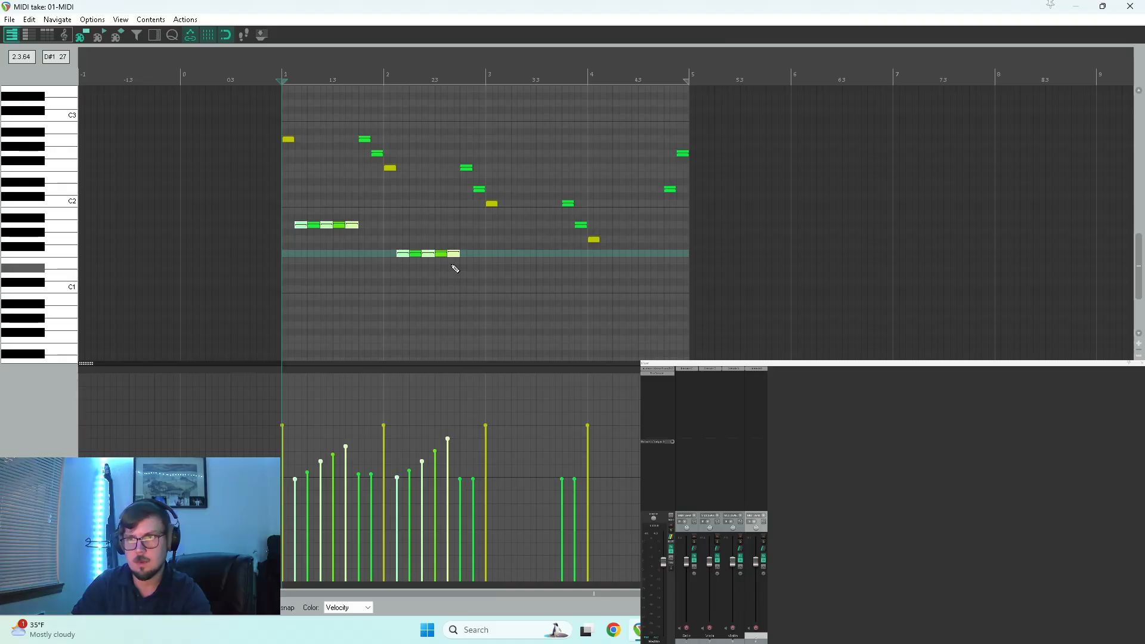
{"action": "key", "text": "Delete"}
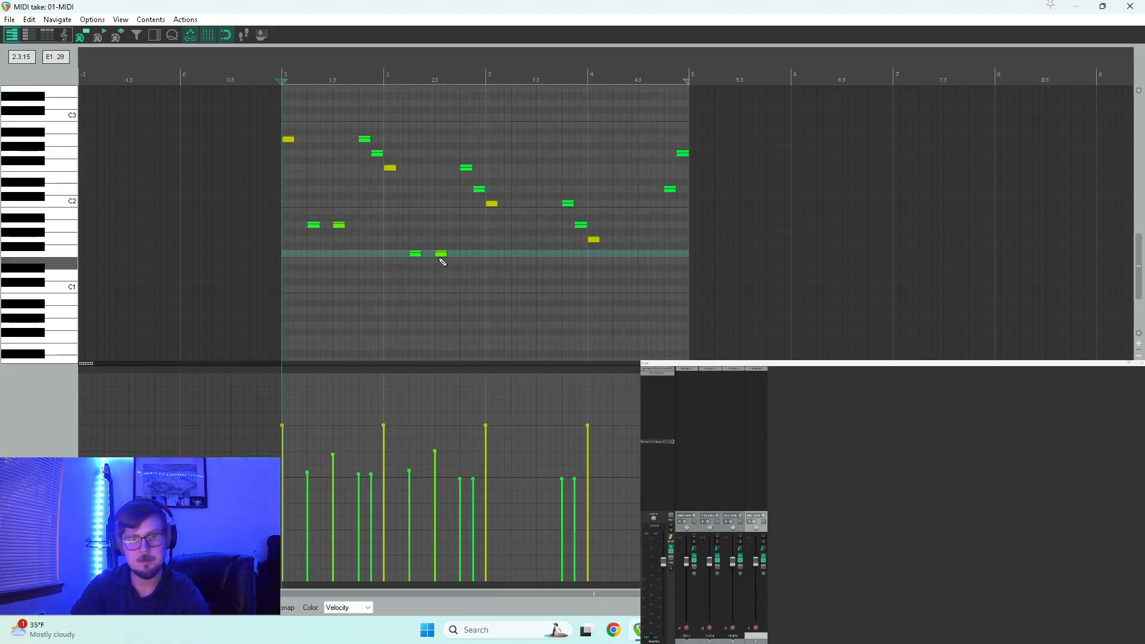
{"action": "key", "text": "space"}
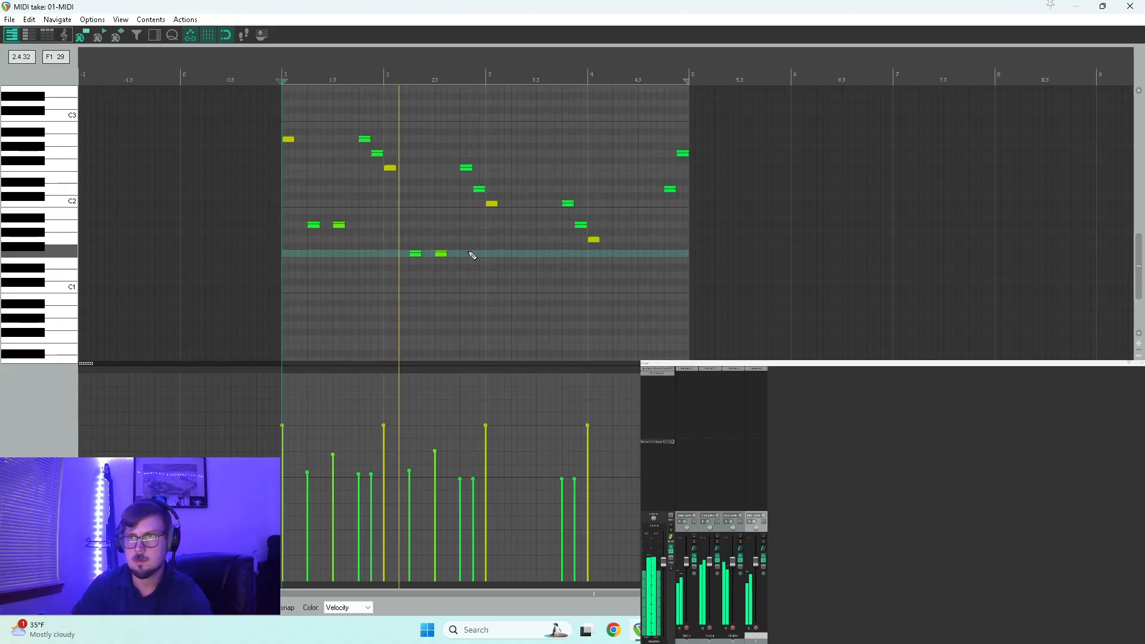
{"action": "key", "text": "space"}
Move the second remaining A1 note in bar 1 up to C3 and play the line back
{"action": "left_click_drag", "start_coordinate": [338, 225], "coordinate": [341, 118]}
{"action": "key", "text": "space"}
{"action": "key", "text": "space"}
{"action": "key", "text": "space"}
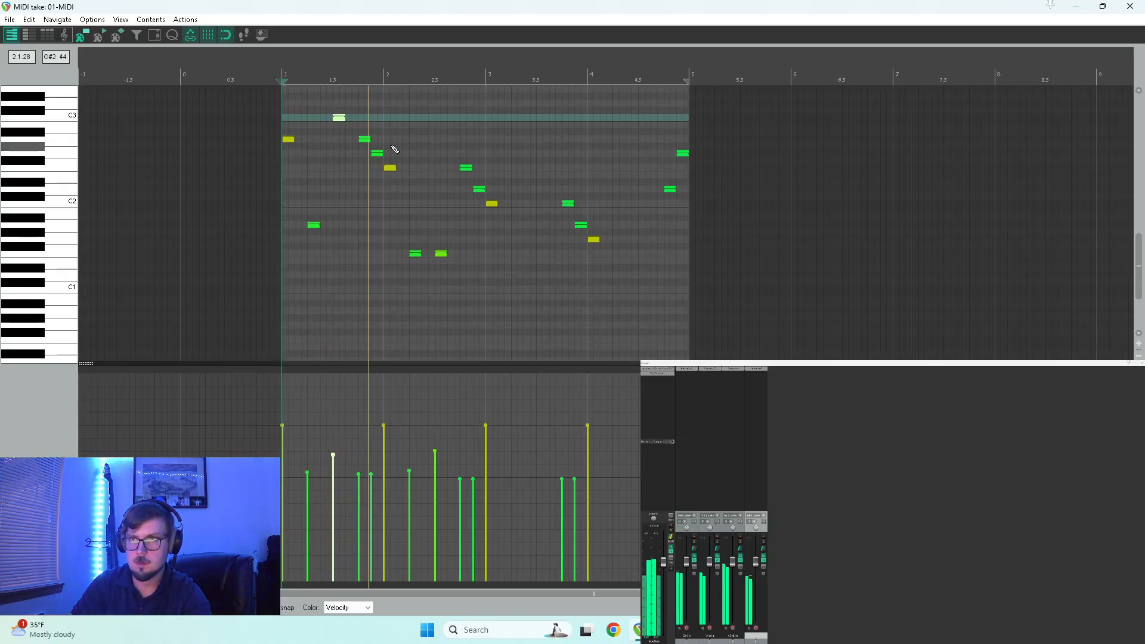
{"action": "key", "text": "space"}
Move the second remaining F1 note in bar 2 up to B2 and audition it
{"action": "left_click_drag", "start_coordinate": [442, 256], "coordinate": [439, 128]}
{"action": "key", "text": "space"}
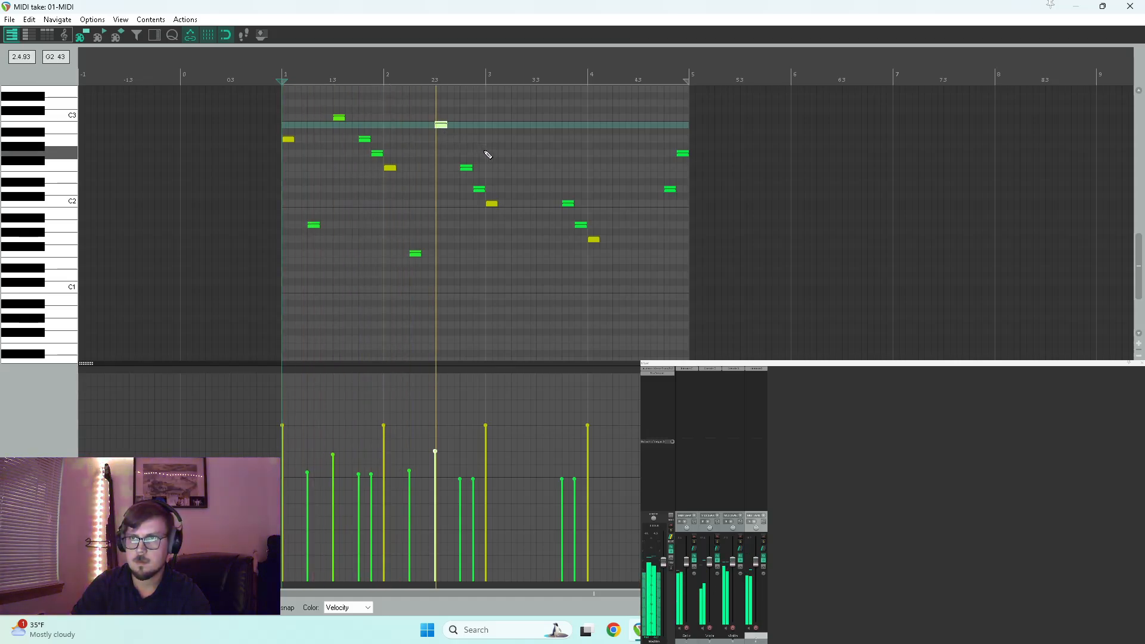
{"action": "key", "text": "space"}
Add C1 on beat 2 and G2 on beat 3 of bar 3, softer than the downbeat, and play the part back
{"action": "left_click", "coordinate": [491, 204]}
{"action": "left_click_drag", "start_coordinate": [493, 208], "coordinate": [517, 307]}
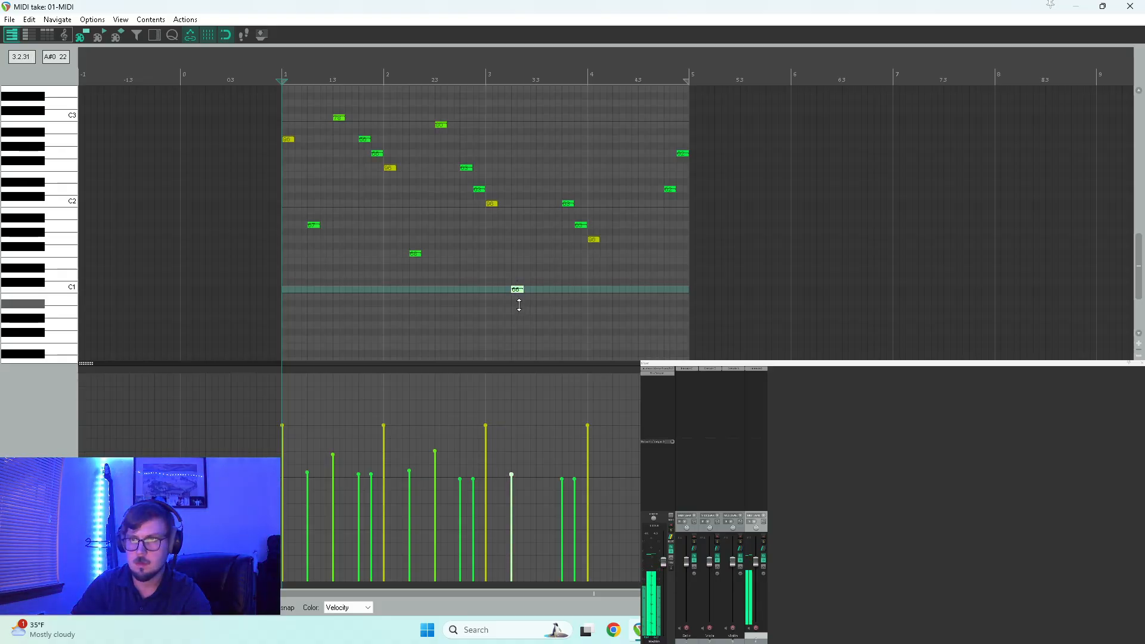
{"action": "left_click_drag", "start_coordinate": [517, 291], "coordinate": [548, 156]}
{"action": "key", "text": "space"}
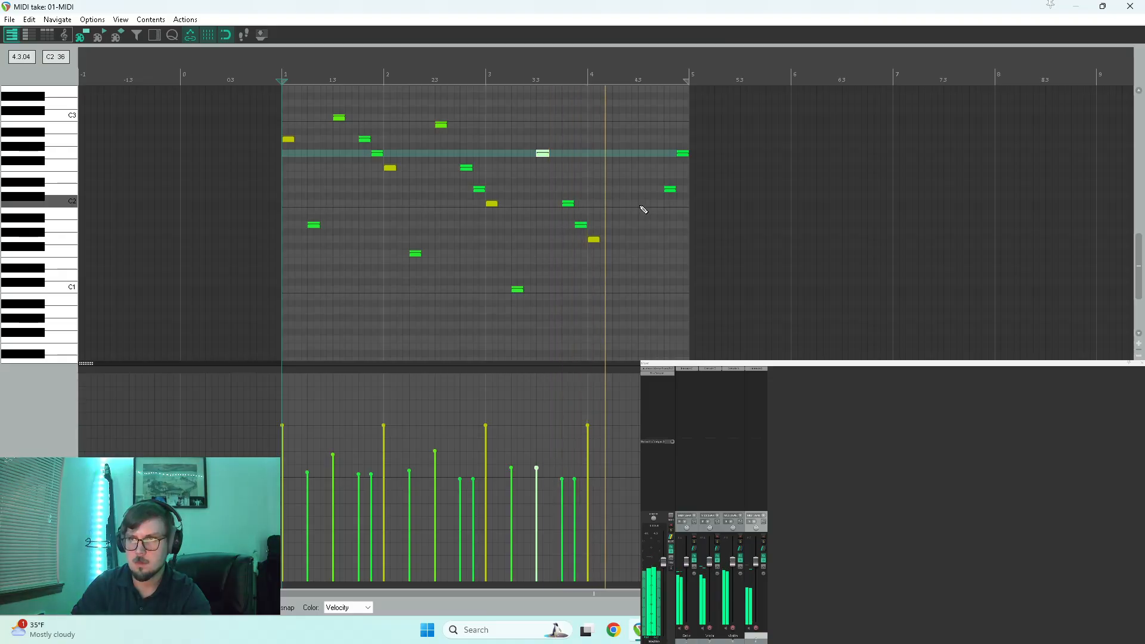
Add B1 on beat 2 and F2 on beat 3 of bar 4 with velocities below the downbeat's, and play the bar back
{"action": "left_click", "coordinate": [596, 241]}
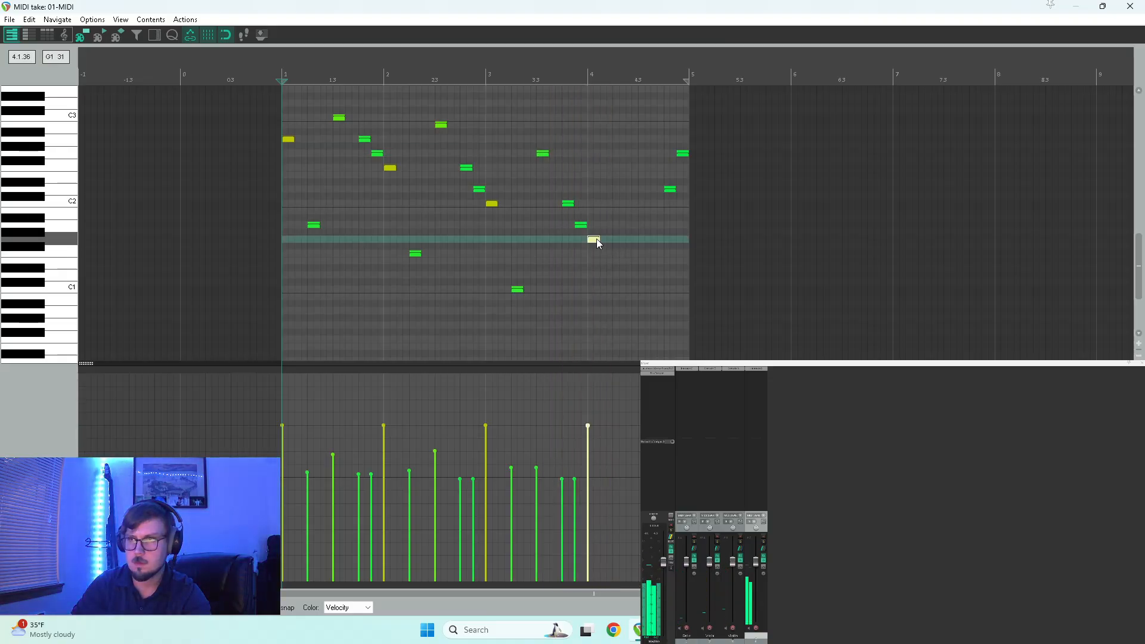
{"action": "left_click", "coordinate": [609, 219]}
{"action": "left_click", "coordinate": [616, 212]}
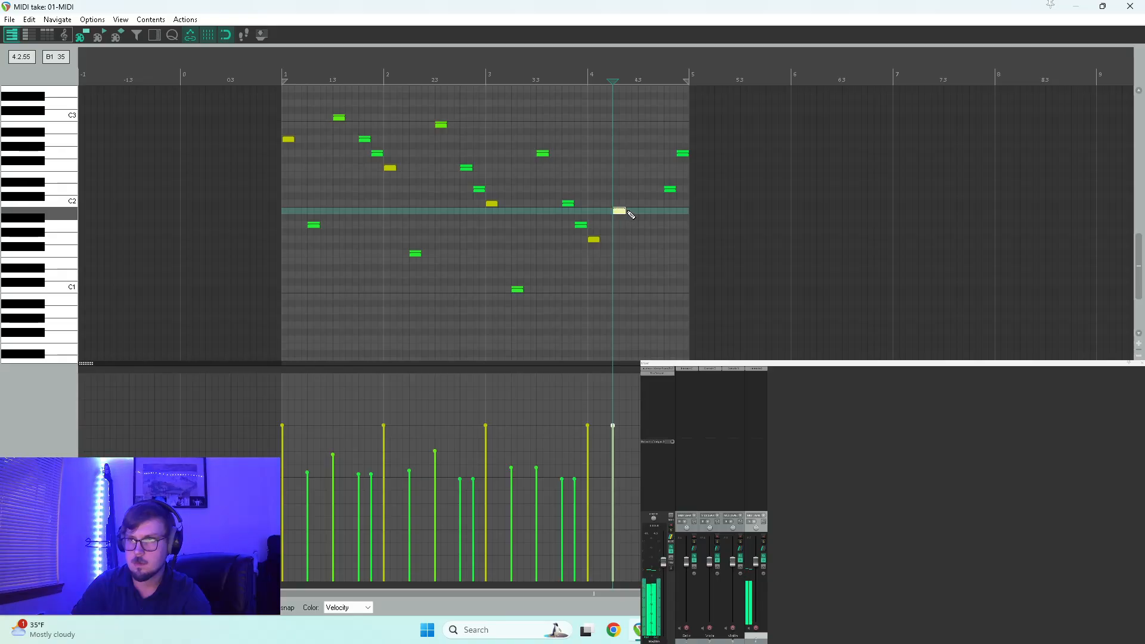
{"action": "left_click_drag", "start_coordinate": [613, 425], "coordinate": [614, 451]}
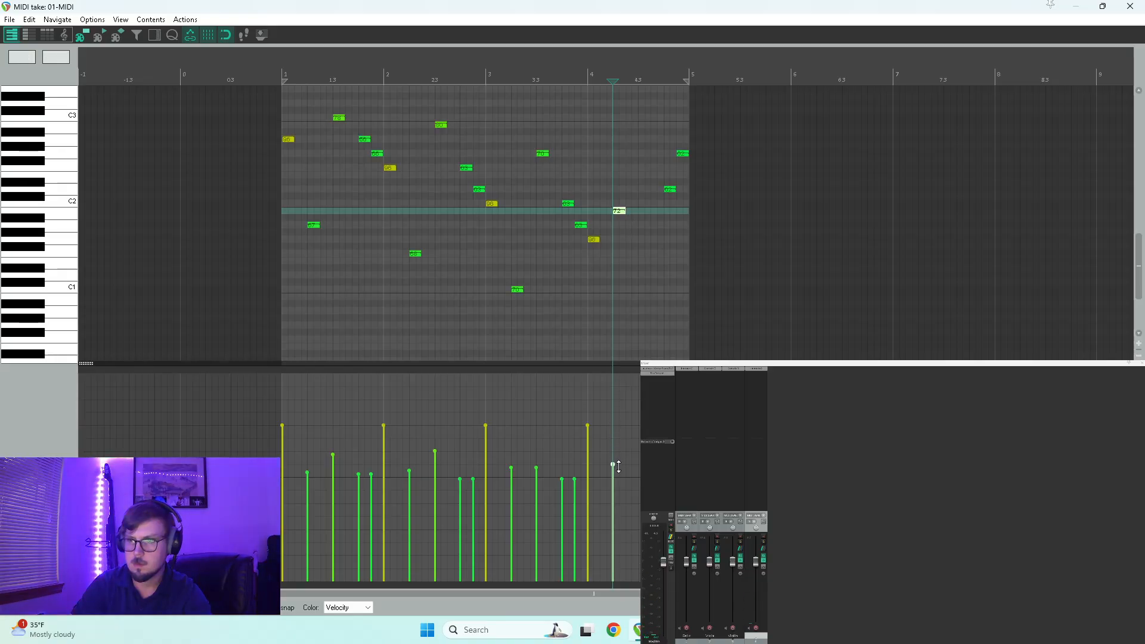
{"action": "left_click", "coordinate": [642, 189]}
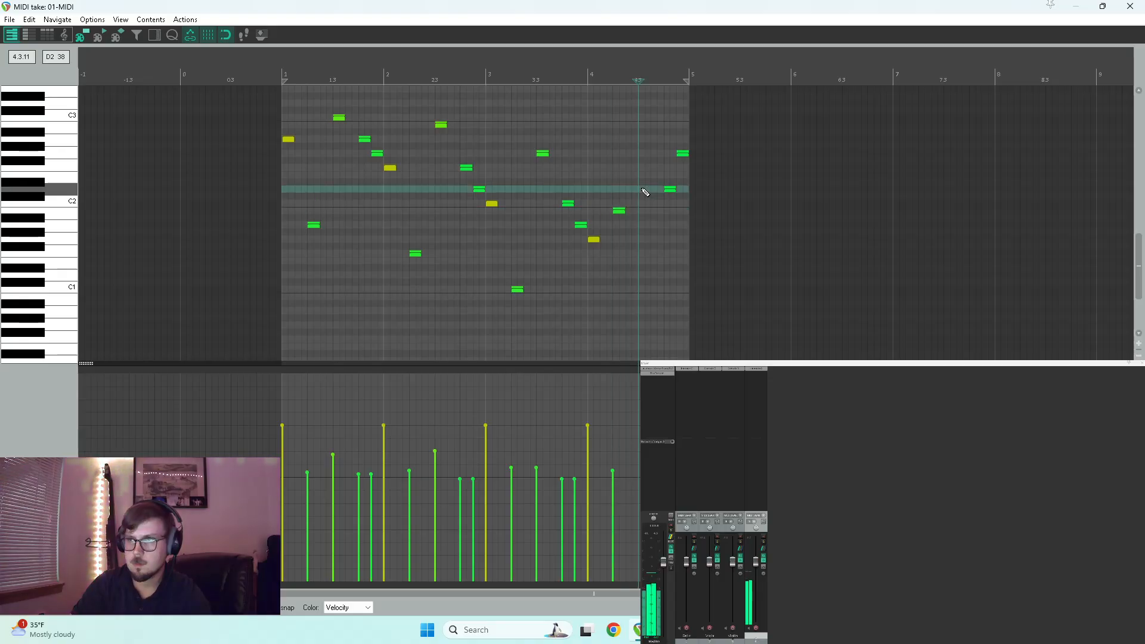
{"action": "left_click", "coordinate": [643, 174]}
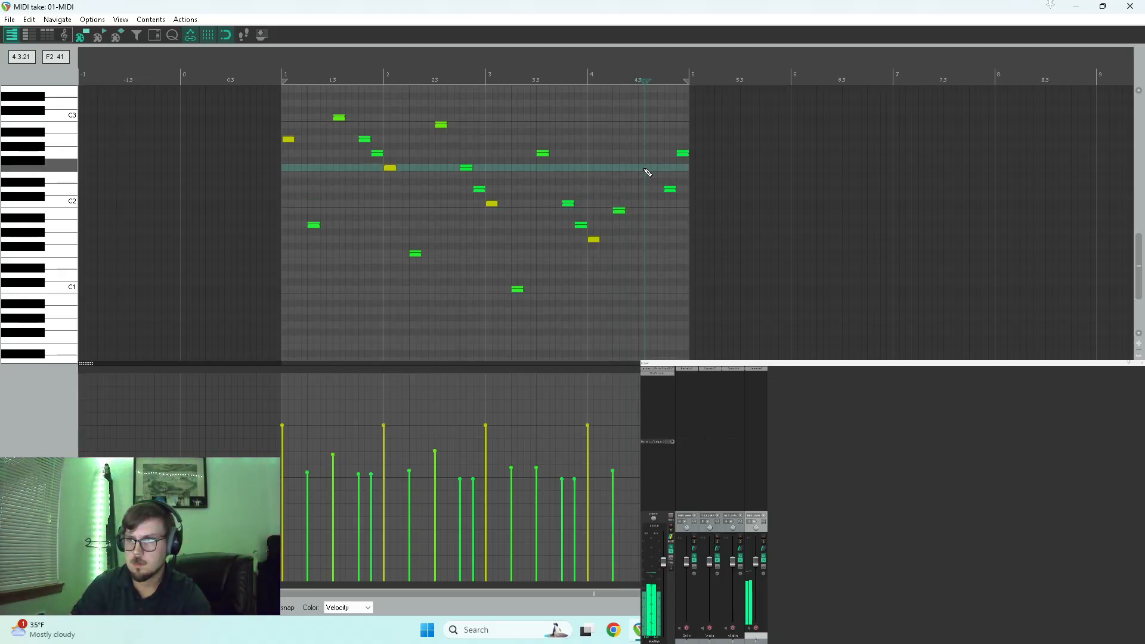
{"action": "left_click_drag", "start_coordinate": [645, 166], "coordinate": [645, 175]}
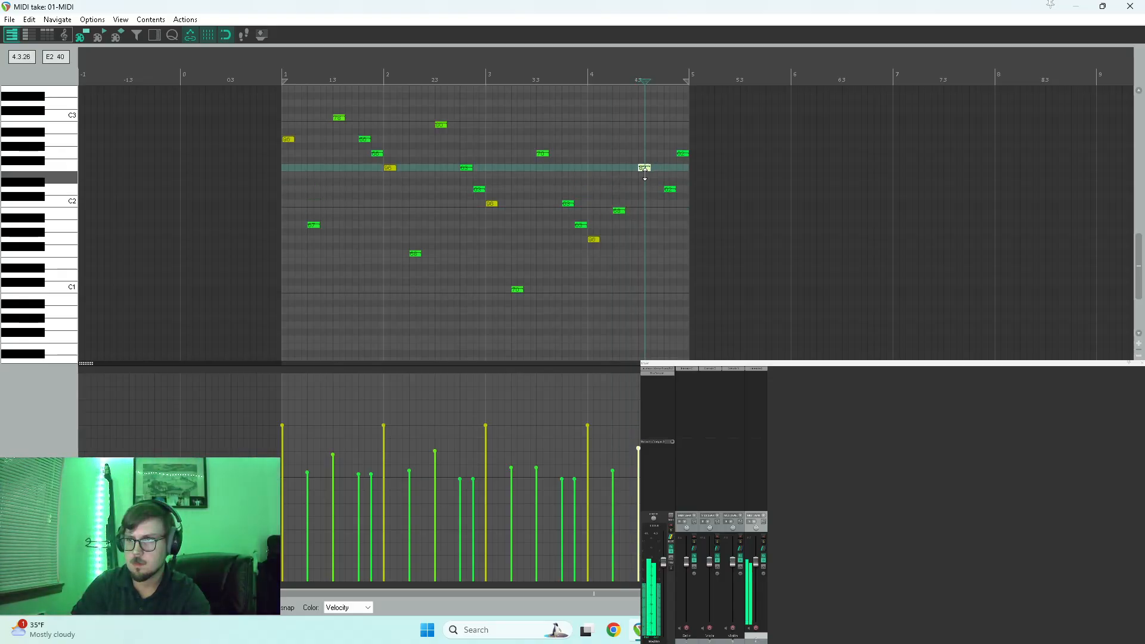
{"action": "left_click", "coordinate": [589, 177]}
{"action": "key", "text": "space"}
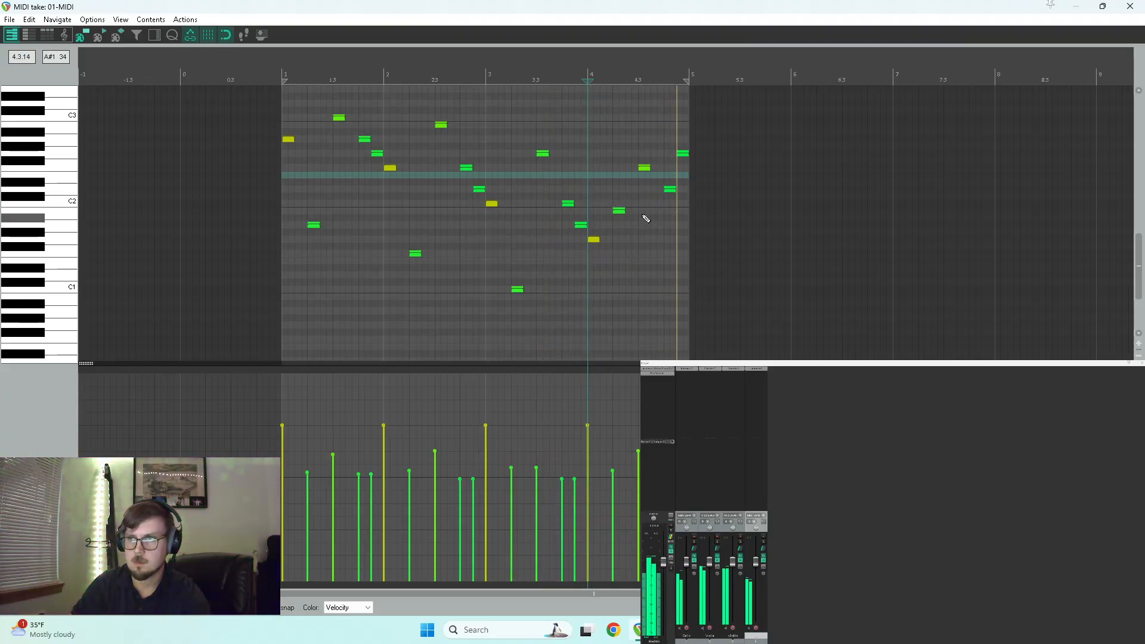
Fill bar 4's off-beats with softer A1, D2 and E2 eighth notes after beats 1, 2 and 3, and audition the run
{"action": "left_click", "coordinate": [606, 226]}
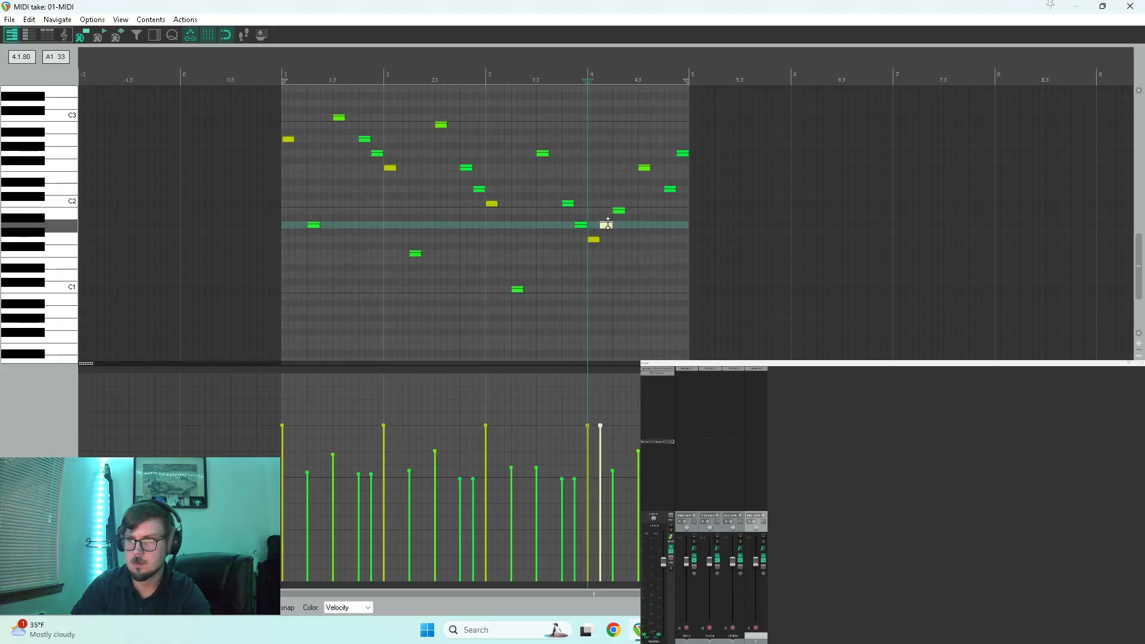
{"action": "left_click_drag", "start_coordinate": [607, 223], "coordinate": [606, 234]}
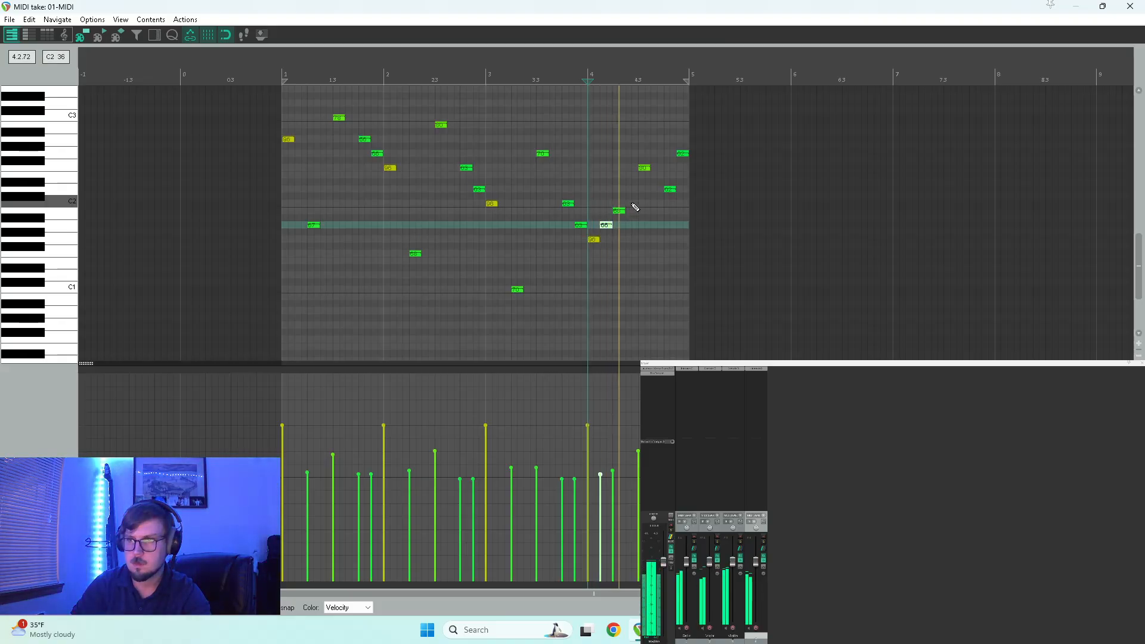
{"action": "left_click", "coordinate": [633, 190]}
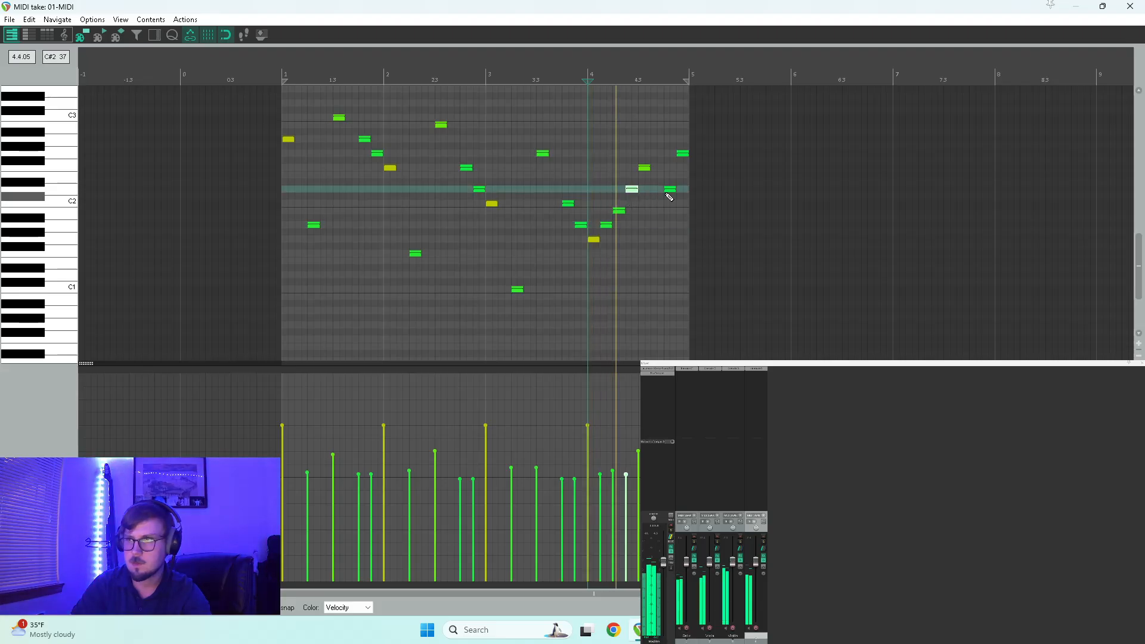
{"action": "left_click", "coordinate": [656, 175]}
{"action": "key", "text": "space"}
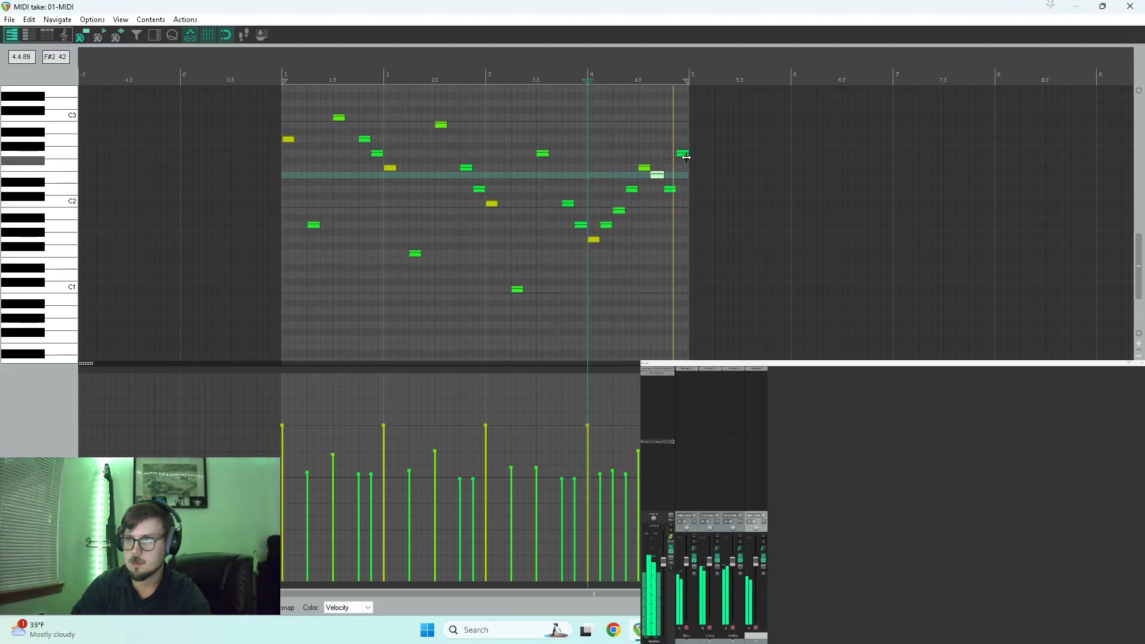
Raise the velocities of the bar 4 notes after the downbeat slightly, accent the B1 note, and play the ending back
{"action": "left_click_drag", "start_coordinate": [706, 129], "coordinate": [604, 250]}
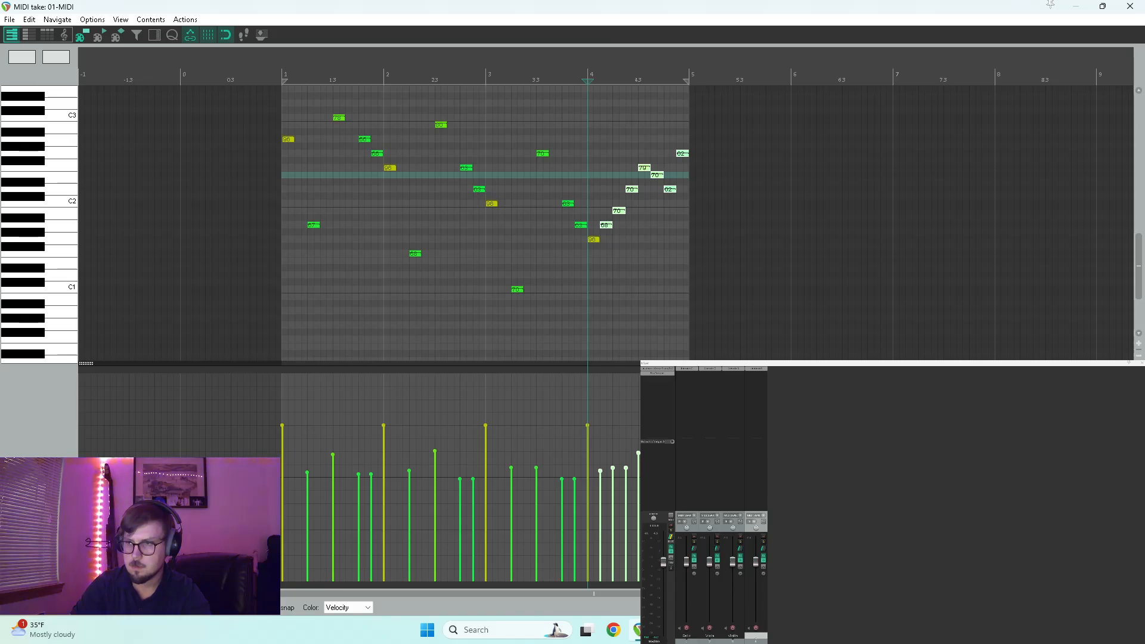
{"action": "left_click_drag", "start_coordinate": [664, 479], "coordinate": [676, 474]}
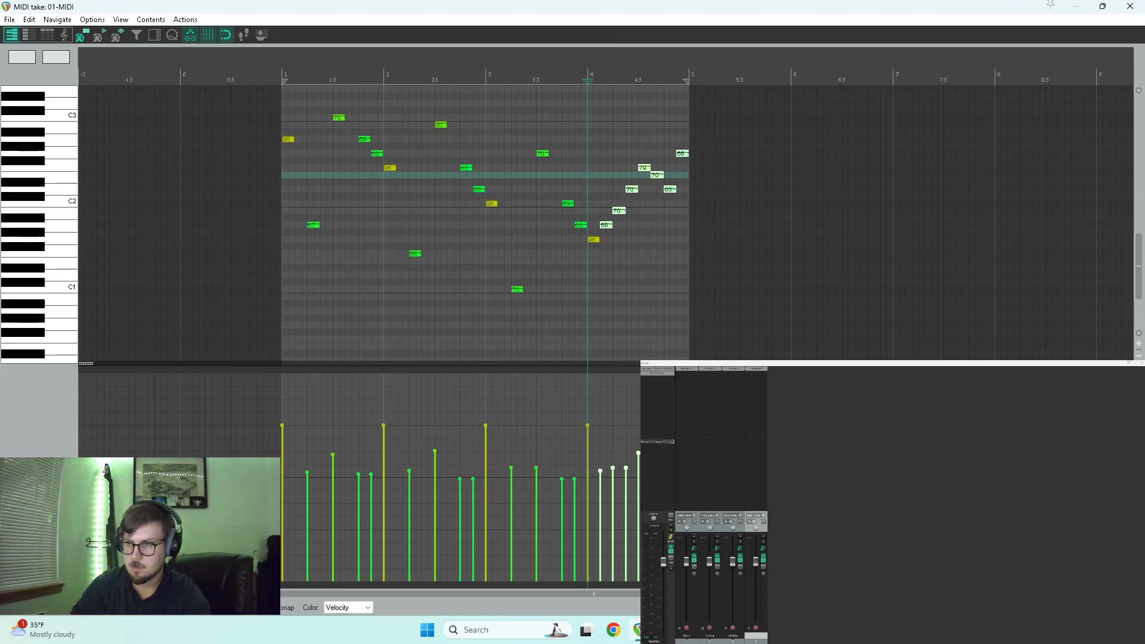
{"action": "left_click", "coordinate": [614, 467]}
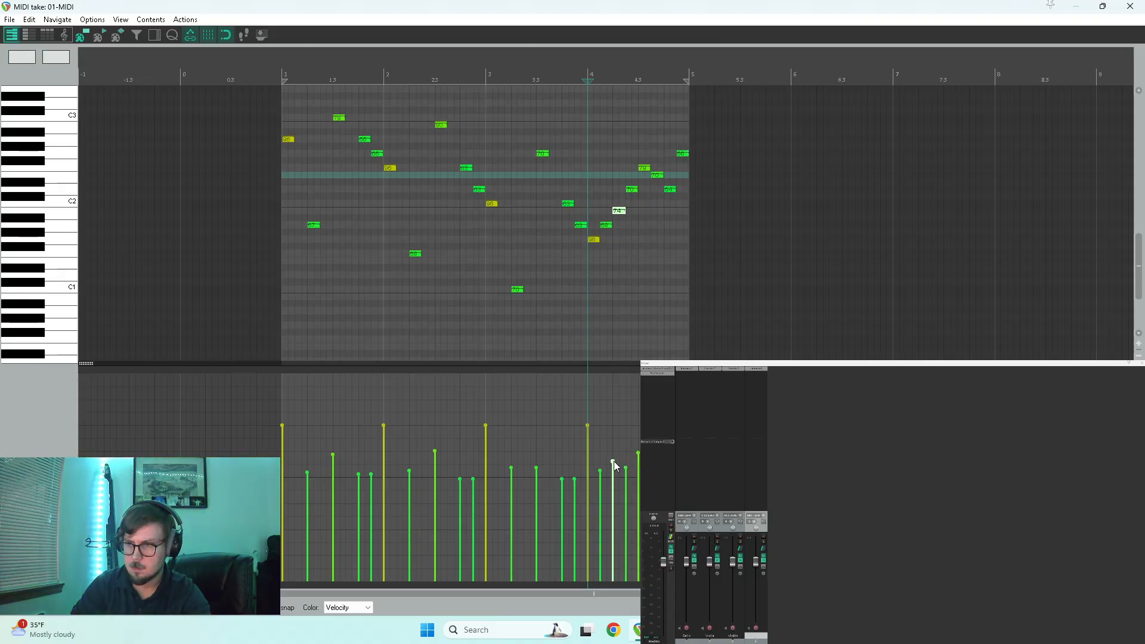
{"action": "left_click", "coordinate": [566, 461]}
{"action": "key", "text": "space"}
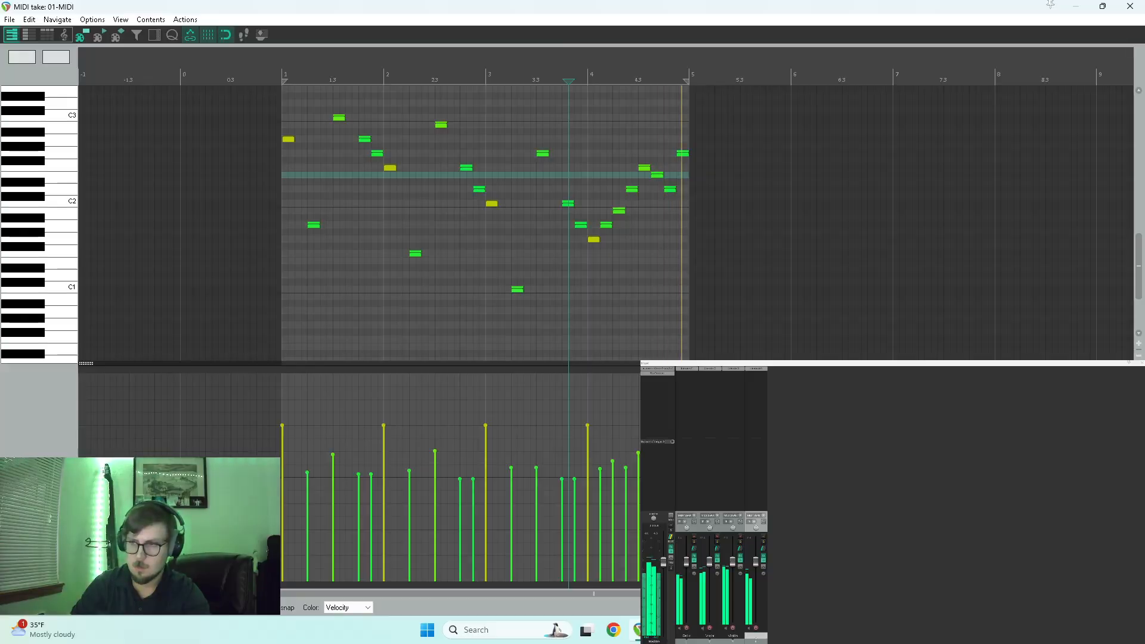
Return to the arrangement and name the unnamed fourth track Bass
{"action": "key", "text": "Escape"}
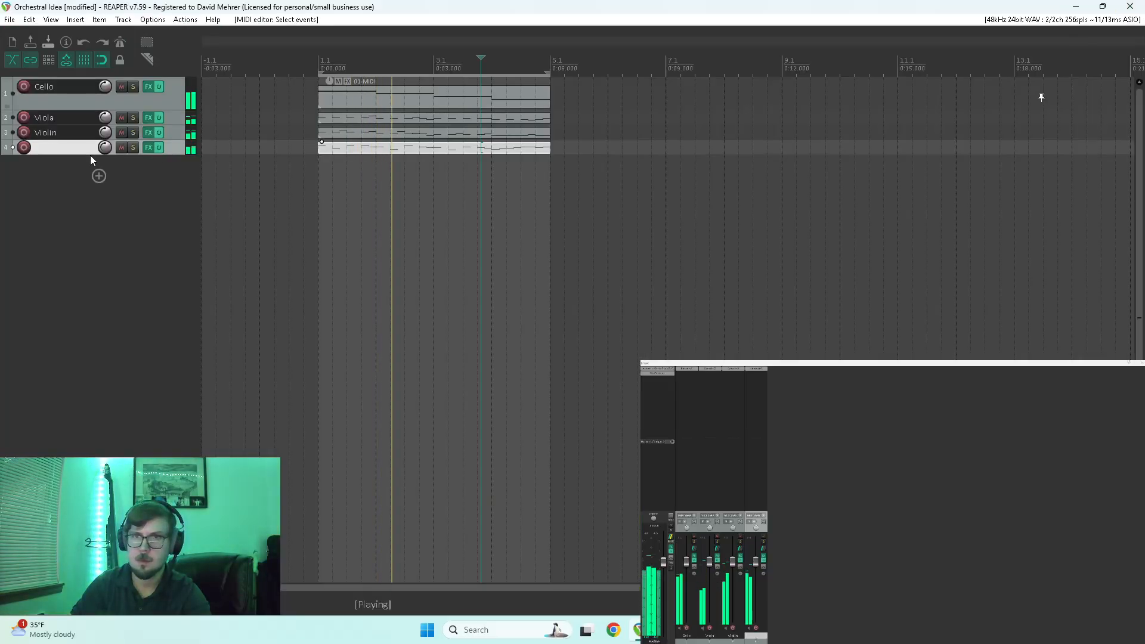
{"action": "type", "text": "Bass"}
{"action": "key", "text": "Return"}
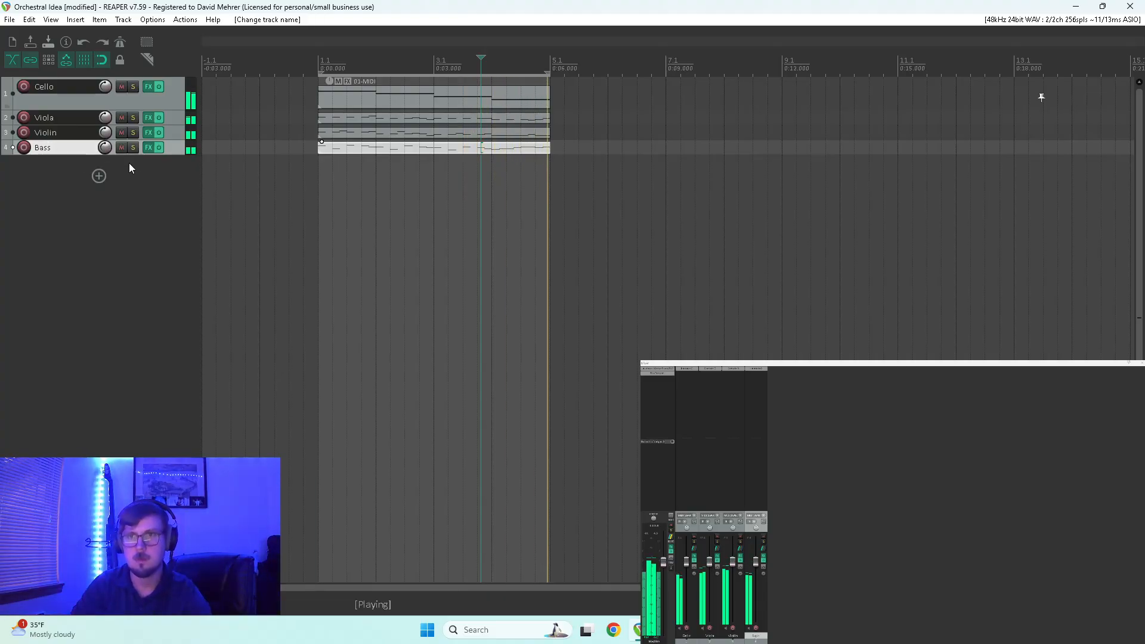
Reorder the tracks as Violin, Viola, Cello, Bass, enlarge their lanes, and stop playback
{"action": "mouse_move", "coordinate": [175, 146]}
{"action": "left_mouse_down"}
{"action": "mouse_move", "coordinate": [180, 97]}
{"action": "mouse_move", "coordinate": [182, 154]}
{"action": "mouse_move", "coordinate": [179, 139]}
{"action": "left_mouse_up"}
{"action": "left_click_drag", "start_coordinate": [166, 98], "coordinate": [113, 120]}
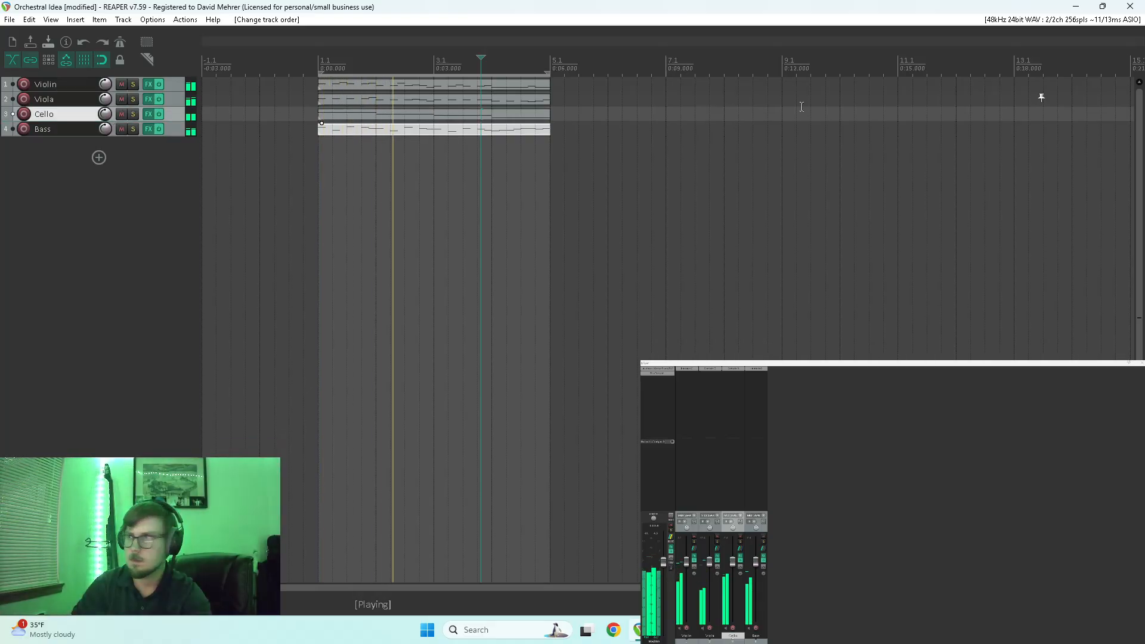
{"action": "scroll", "coordinate": [1141, 146], "scroll_direction": "up", "scroll_amount": 3}
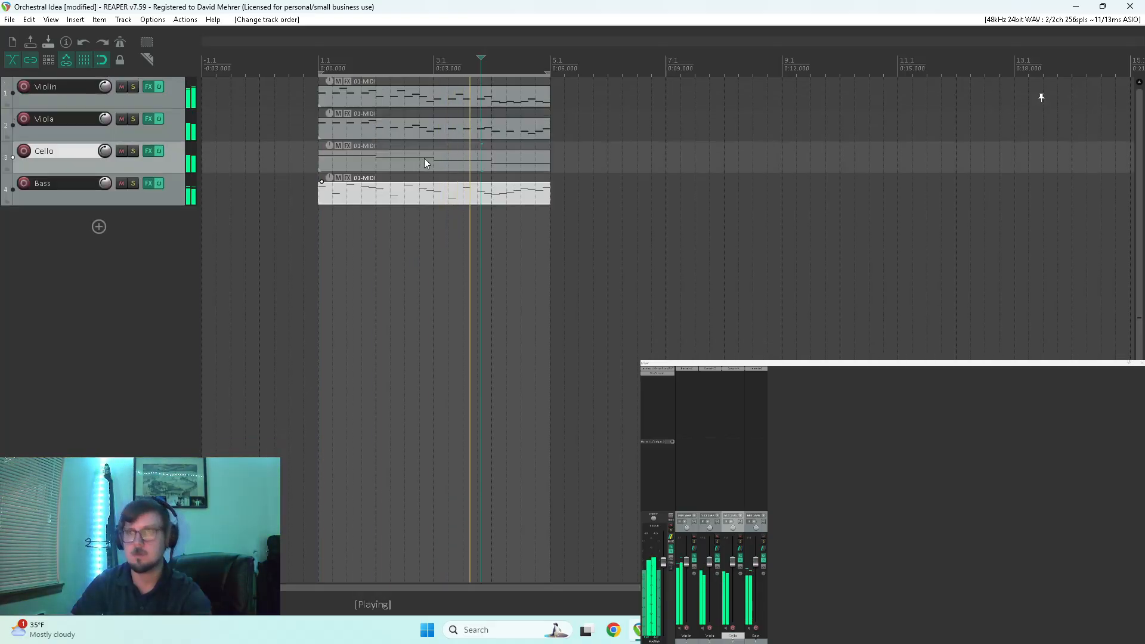
{"action": "key", "text": "space"}
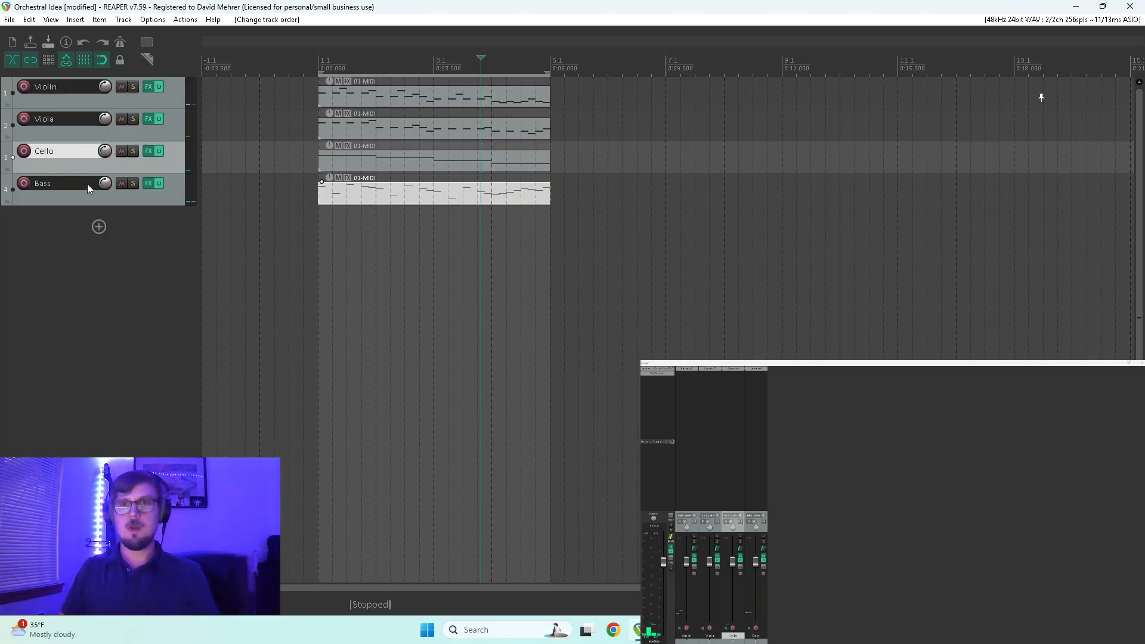
Solo the Cello track and listen to its part from bar 1
{"action": "left_click", "coordinate": [130, 154]}
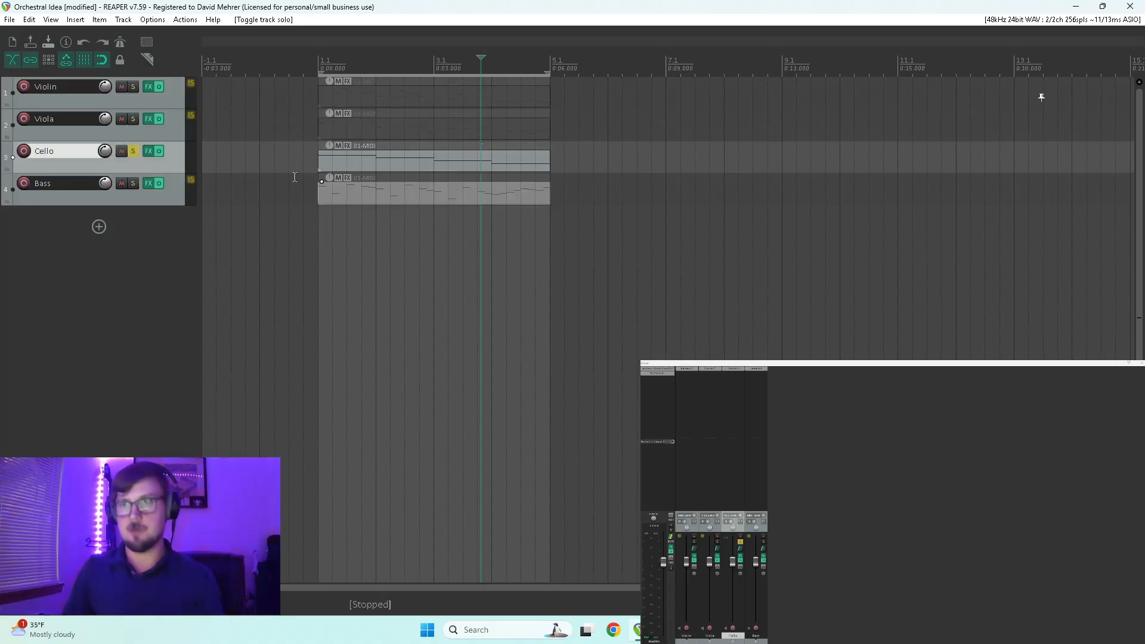
{"action": "left_click", "coordinate": [317, 236]}
{"action": "key", "text": "space"}
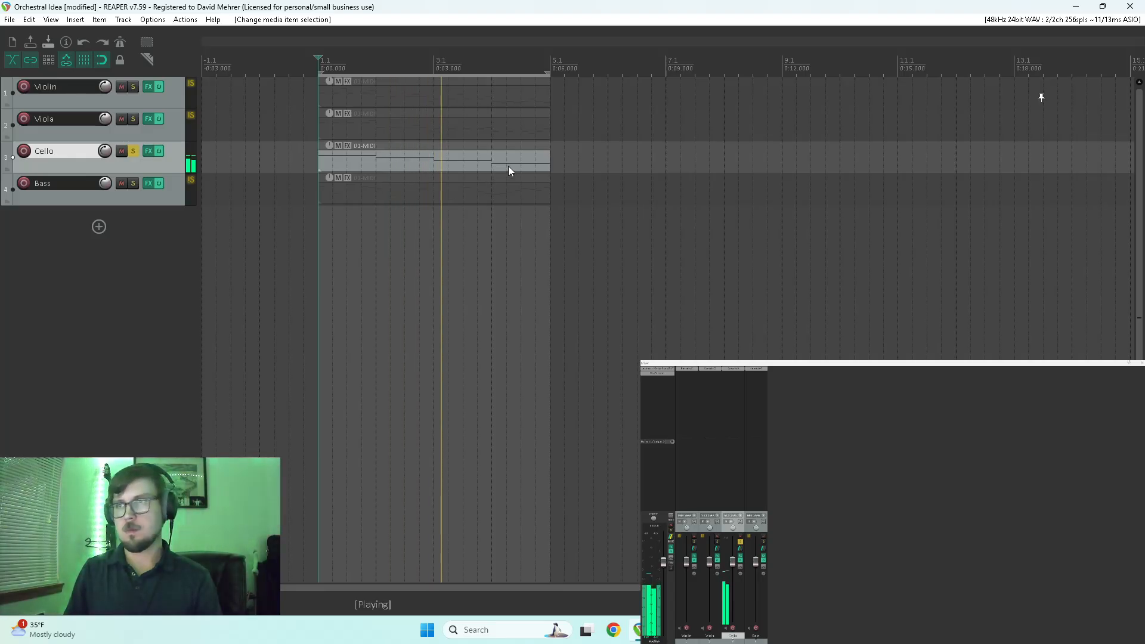
{"action": "key", "text": "space"}
Copy the cello item to bar 5, moving the copy's bar 6 note to C4 and its bar 8 note to G3
{"action": "left_click_drag", "start_coordinate": [469, 159], "coordinate": [678, 161]}
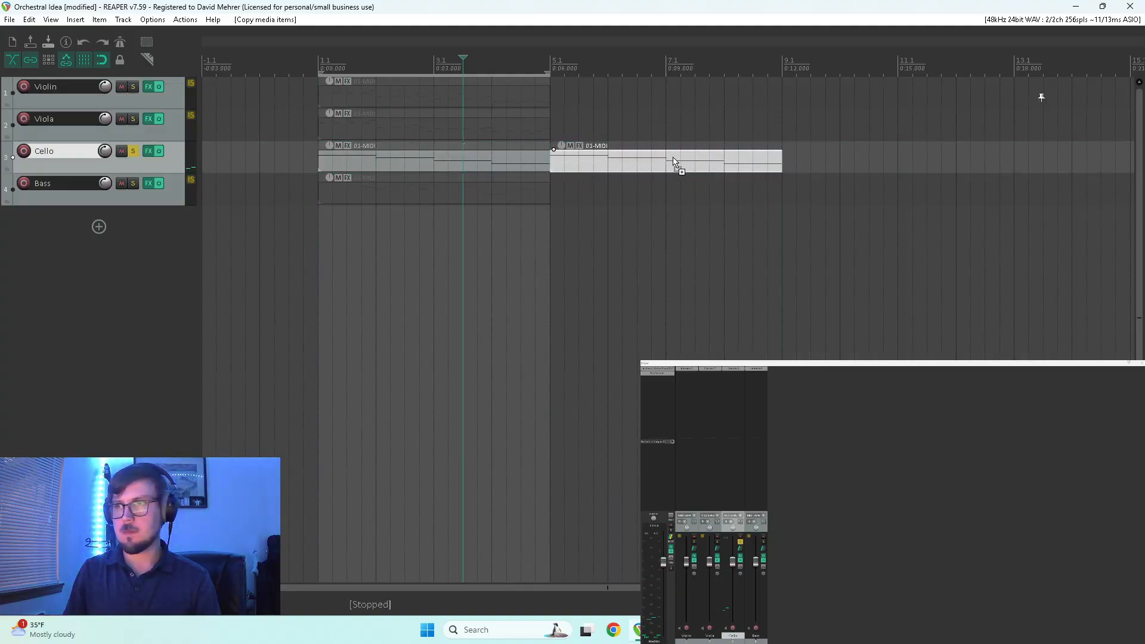
{"action": "double_click", "coordinate": [609, 160]}
{"action": "left_click_drag", "start_coordinate": [184, 184], "coordinate": [196, 132]}
{"action": "key", "text": "space"}
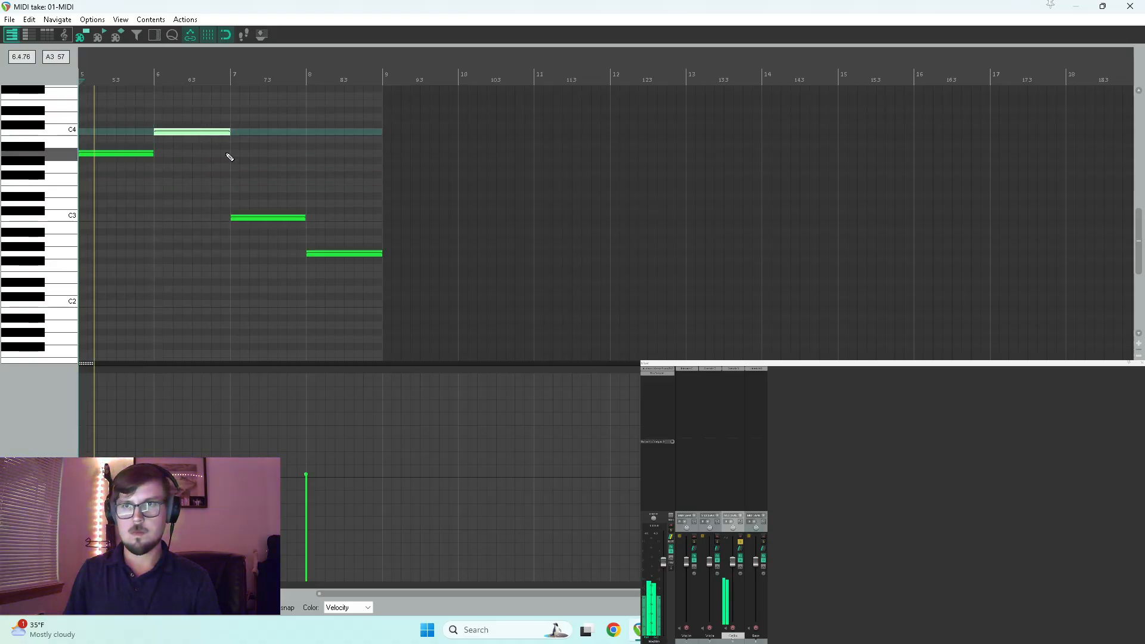
{"action": "left_click", "coordinate": [268, 219]}
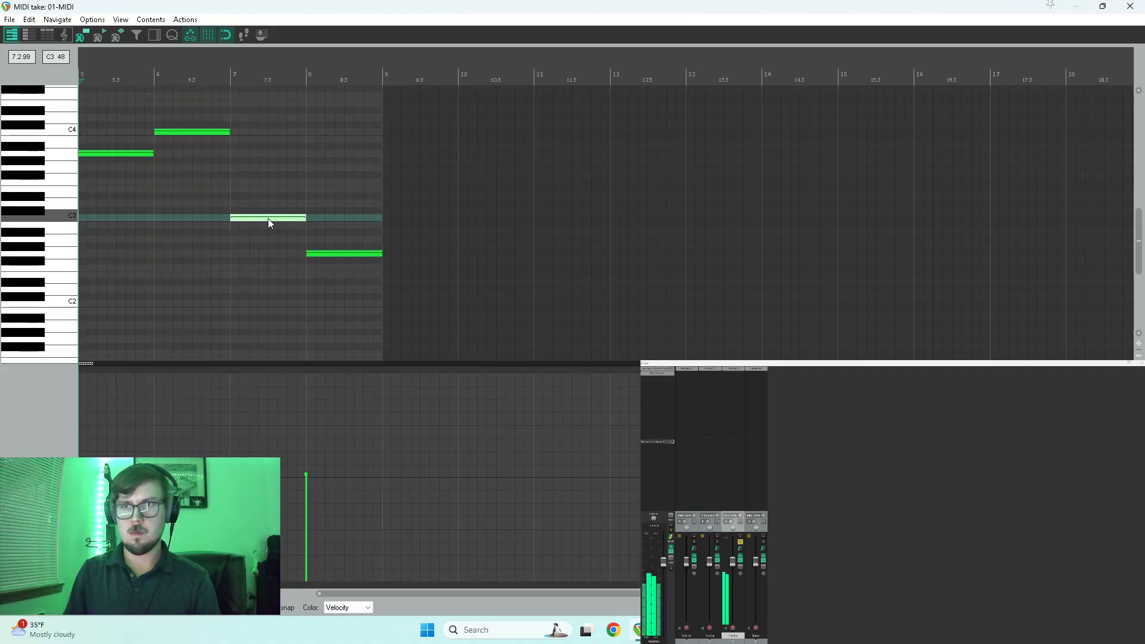
{"action": "left_click_drag", "start_coordinate": [332, 256], "coordinate": [340, 172]}
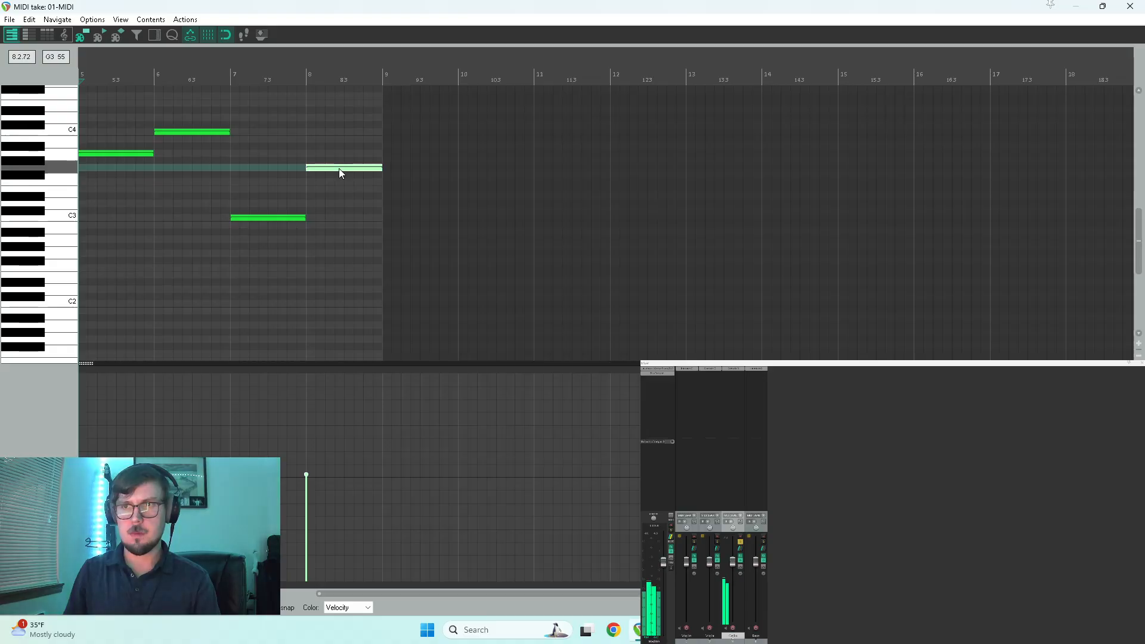
{"action": "left_click", "coordinate": [1129, 6]}
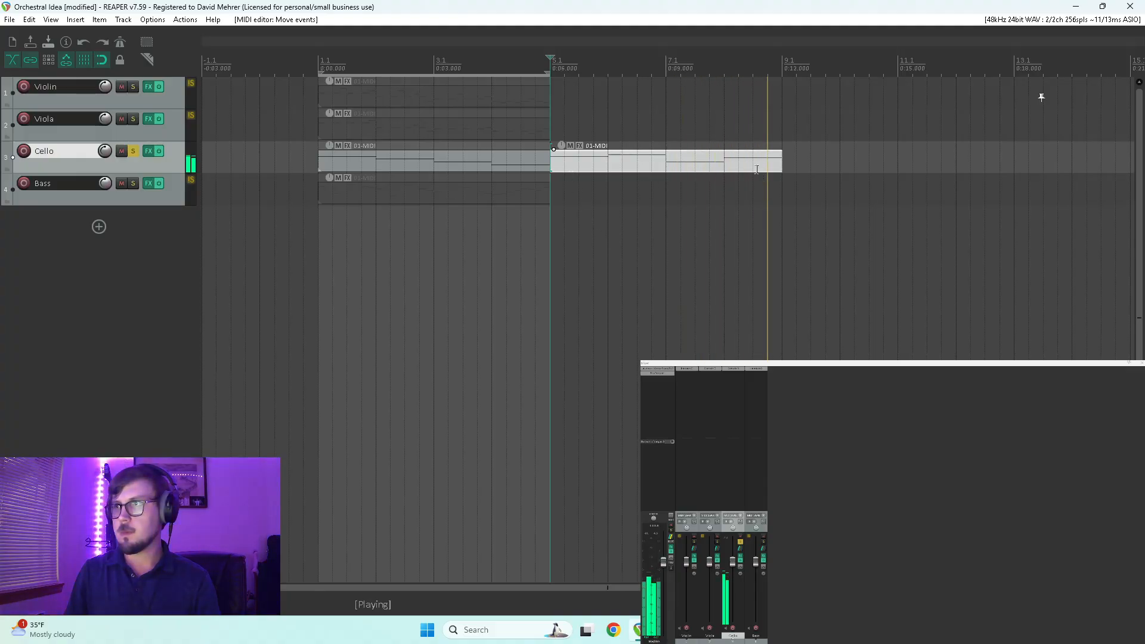
Copy the edited cello item to bar 9 and lower the new copy's first note to F3
{"action": "left_click_drag", "start_coordinate": [711, 160], "coordinate": [932, 169]}
{"action": "left_click", "coordinate": [783, 190]}
{"action": "double_click", "coordinate": [812, 163]}
{"action": "left_click_drag", "start_coordinate": [126, 154], "coordinate": [128, 180]}
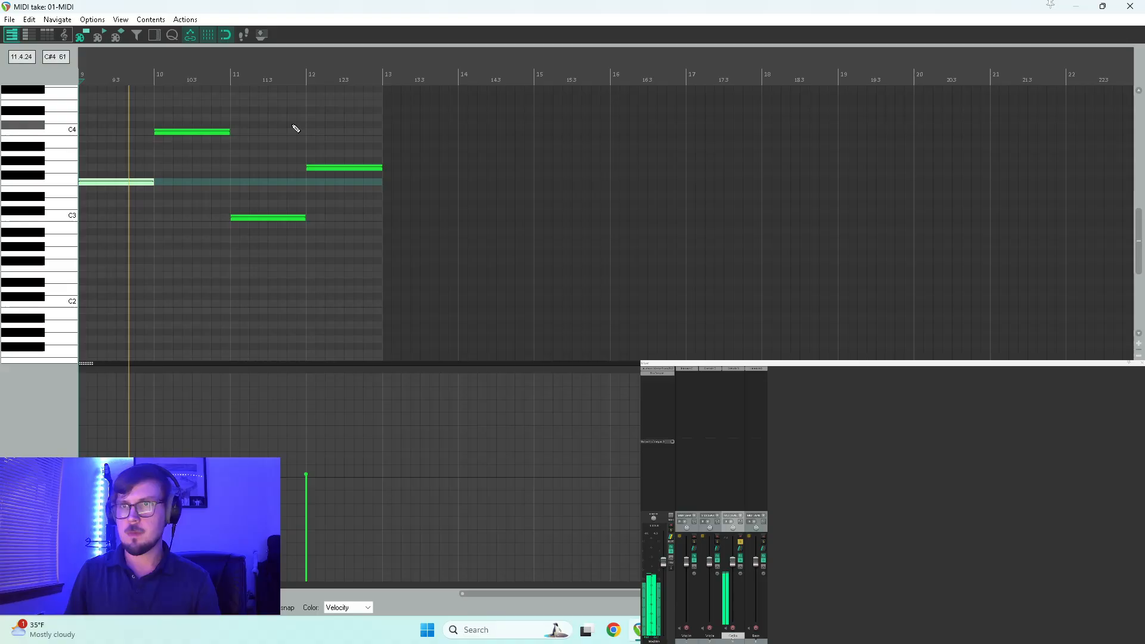
Raise the bar 9 cello item's bar 11 note to E3 and its bar 12 note to B3, and close the MIDI editor
{"action": "left_click", "coordinate": [197, 132]}
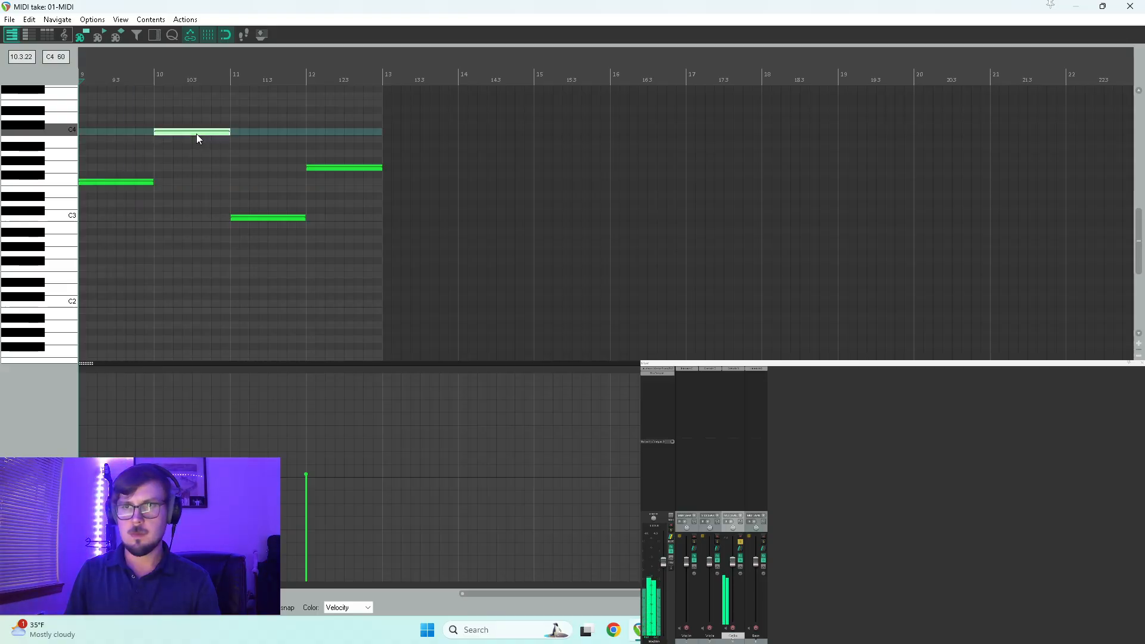
{"action": "left_click_drag", "start_coordinate": [248, 217], "coordinate": [253, 189]}
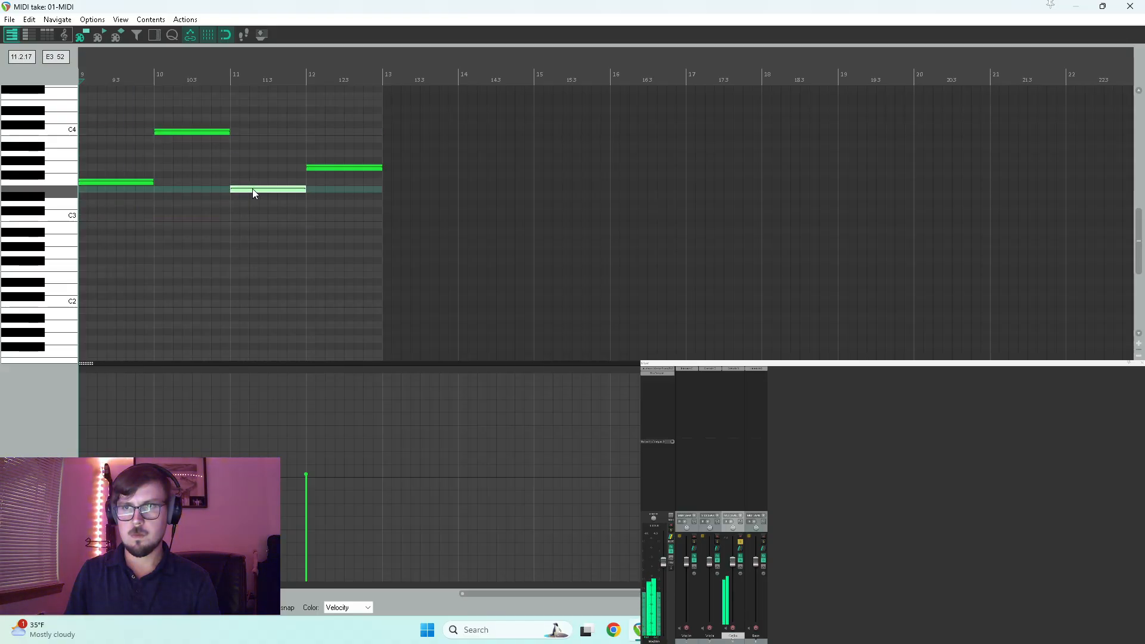
{"action": "left_click_drag", "start_coordinate": [321, 169], "coordinate": [325, 139]}
{"action": "left_click", "coordinate": [1137, 6]}
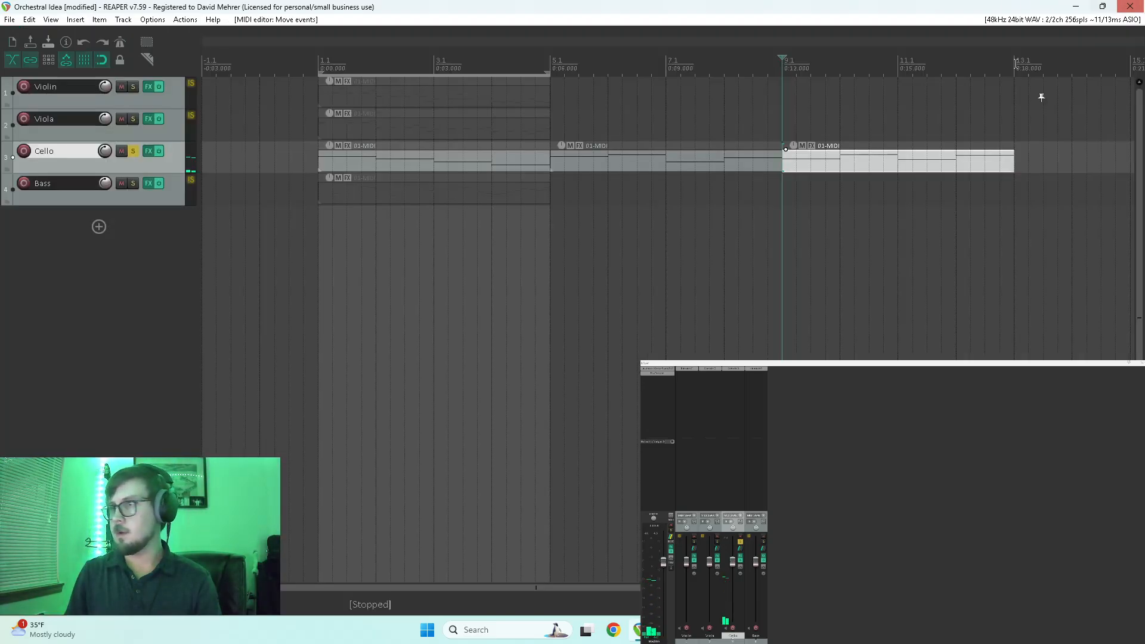
Remove the loop selection and listen to the extended cello part from bar 1
{"action": "left_click", "coordinate": [315, 245]}
{"action": "key", "text": "space"}
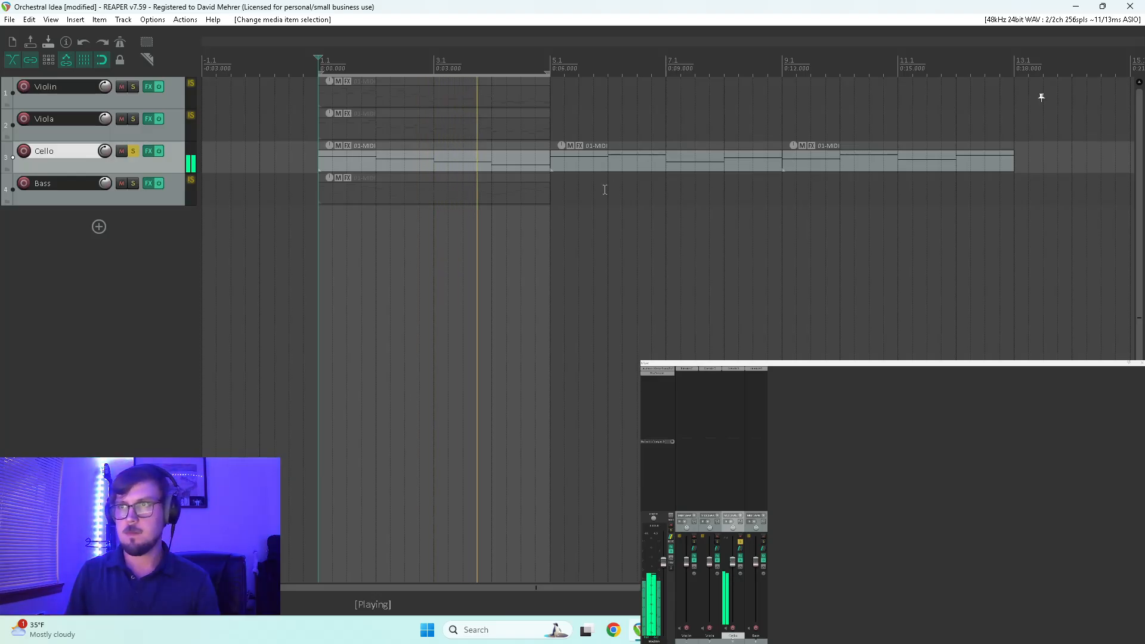
{"action": "key", "text": "Escape"}
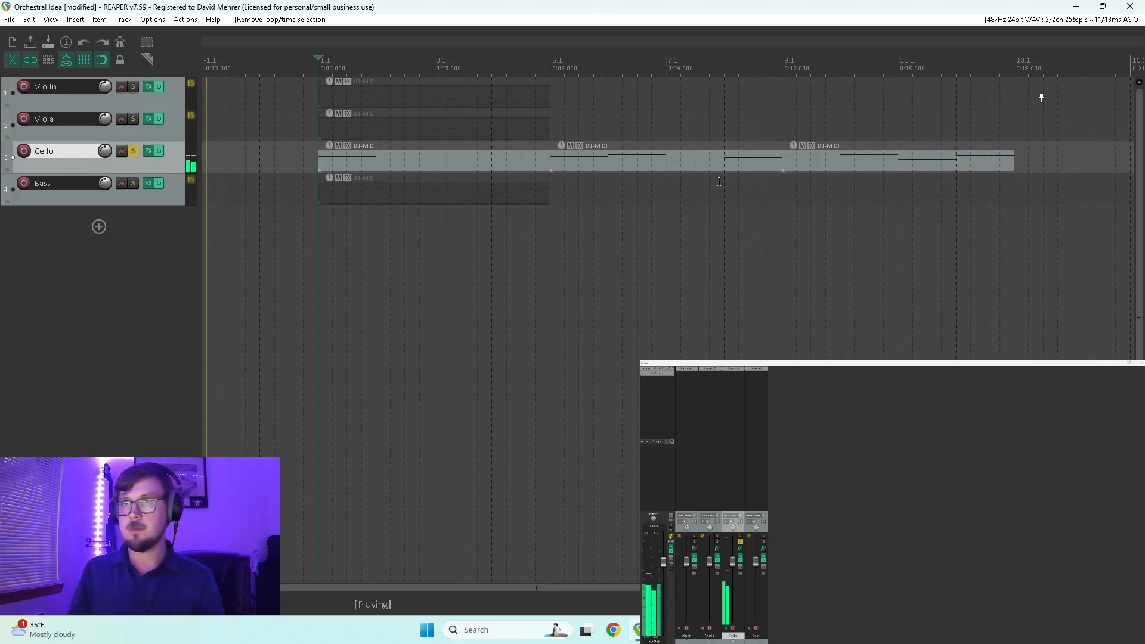
{"action": "key", "text": "space"}
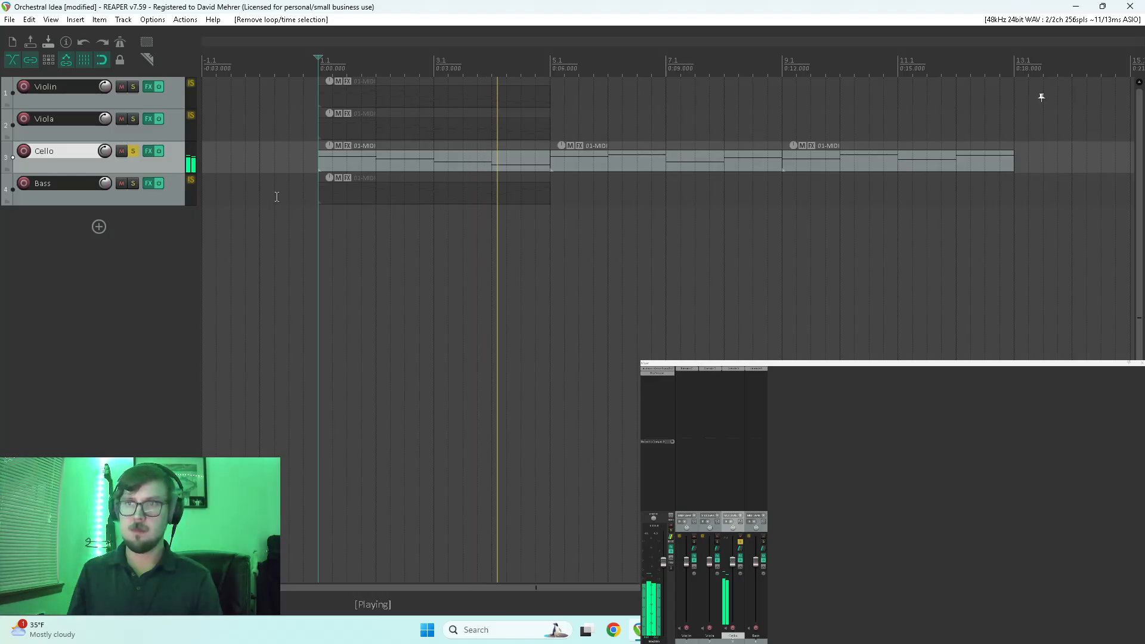
{"action": "key", "text": "space"}
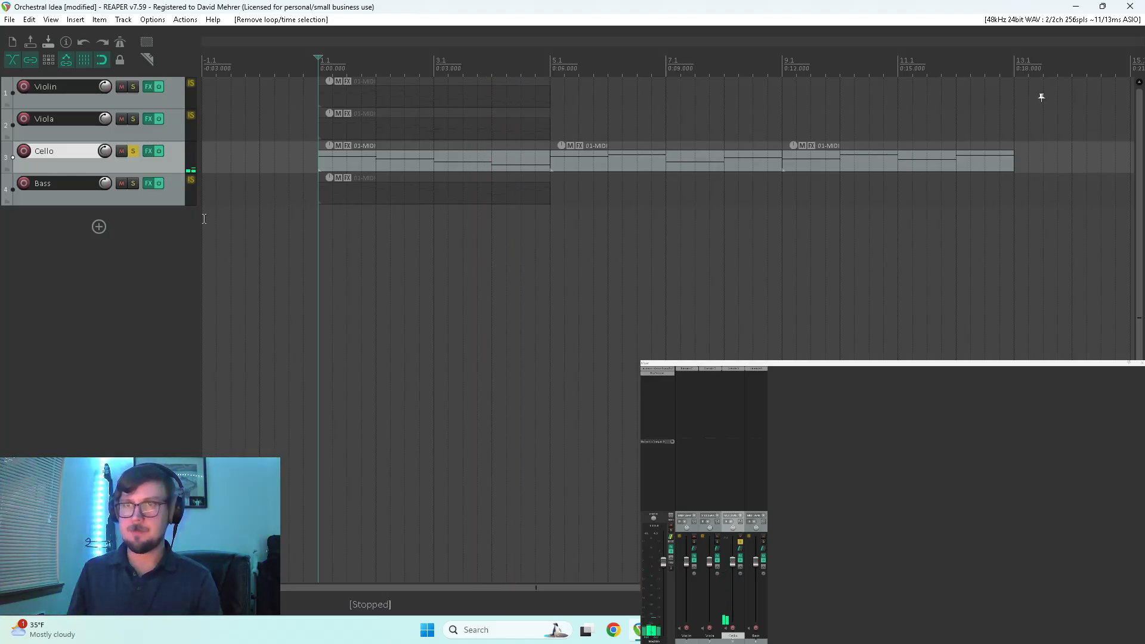
Solo the Viola track together with the Cello and copy the viola item to bar 5
{"action": "left_click", "coordinate": [118, 134]}
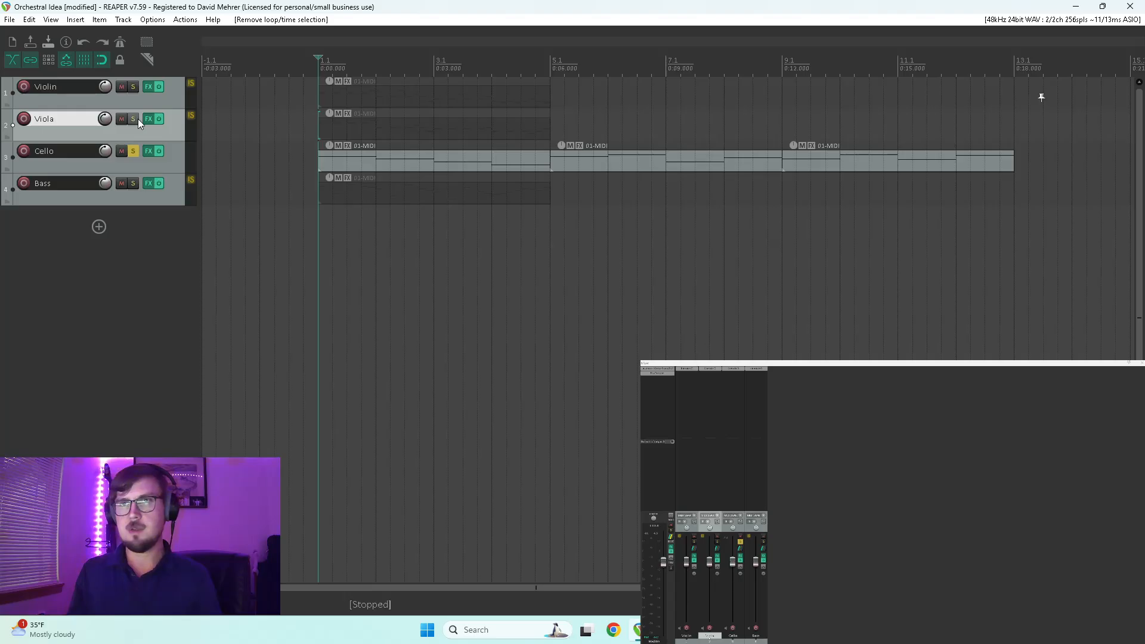
{"action": "left_click", "coordinate": [135, 120]}
{"action": "key", "text": "space"}
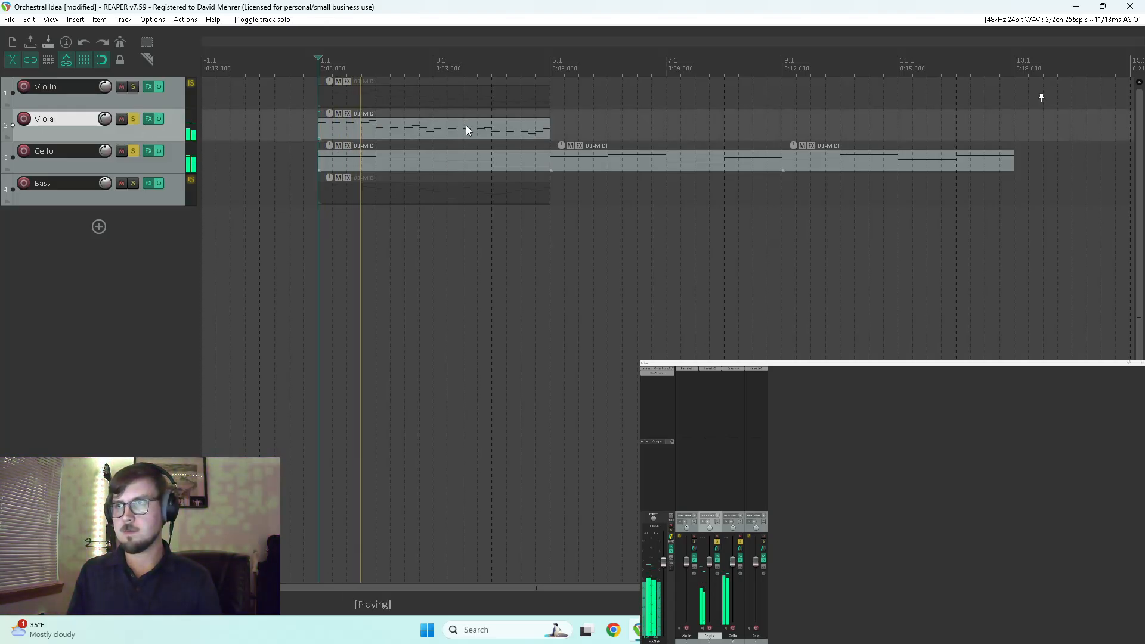
{"action": "left_click_drag", "start_coordinate": [467, 130], "coordinate": [656, 169]}
{"action": "key", "text": "space"}
{"action": "left_click_drag", "start_coordinate": [614, 130], "coordinate": [615, 130]}
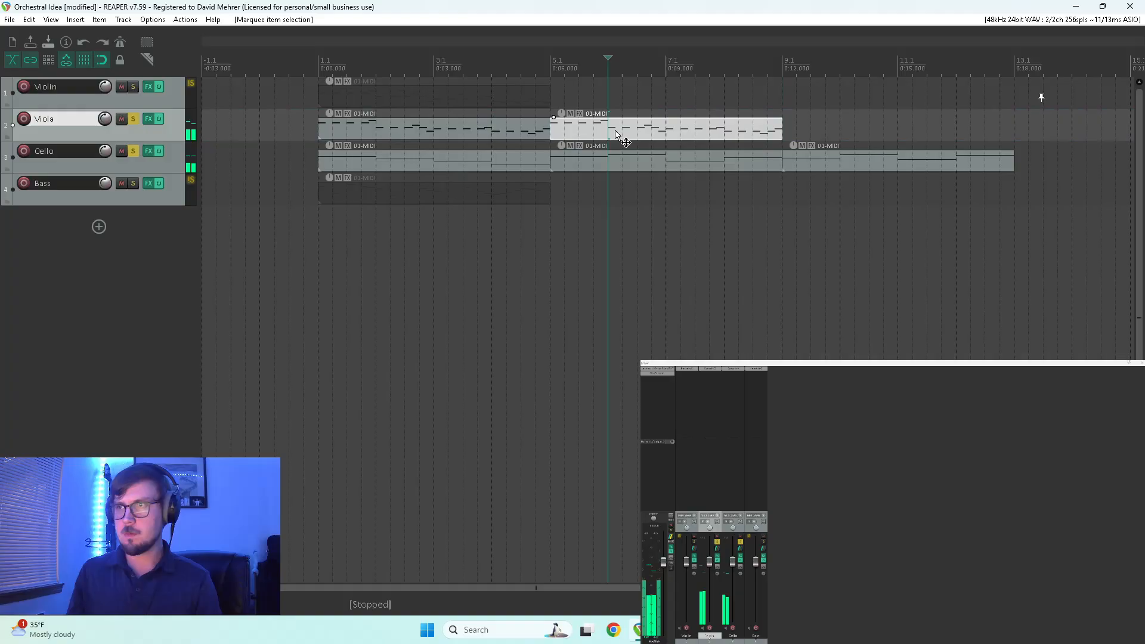
Add a G5 note half a beat after beat 3 of bar 5 in the copied viola item and check it by playback
{"action": "double_click", "coordinate": [617, 136]}
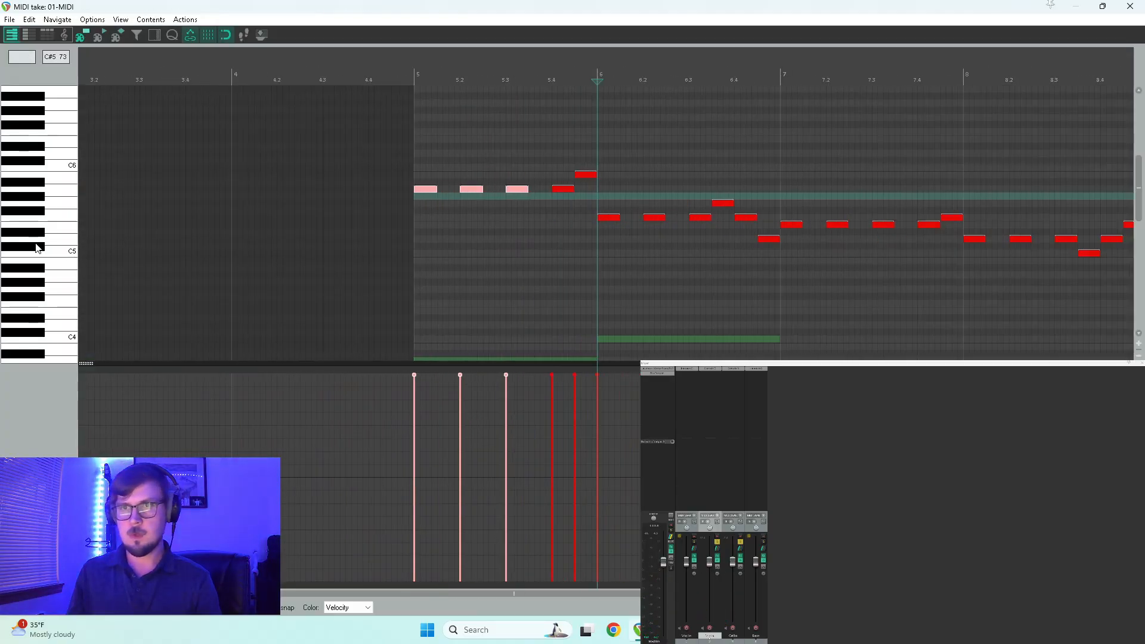
{"action": "scroll", "coordinate": [37, 248], "scroll_direction": "down", "scroll_amount": 2}
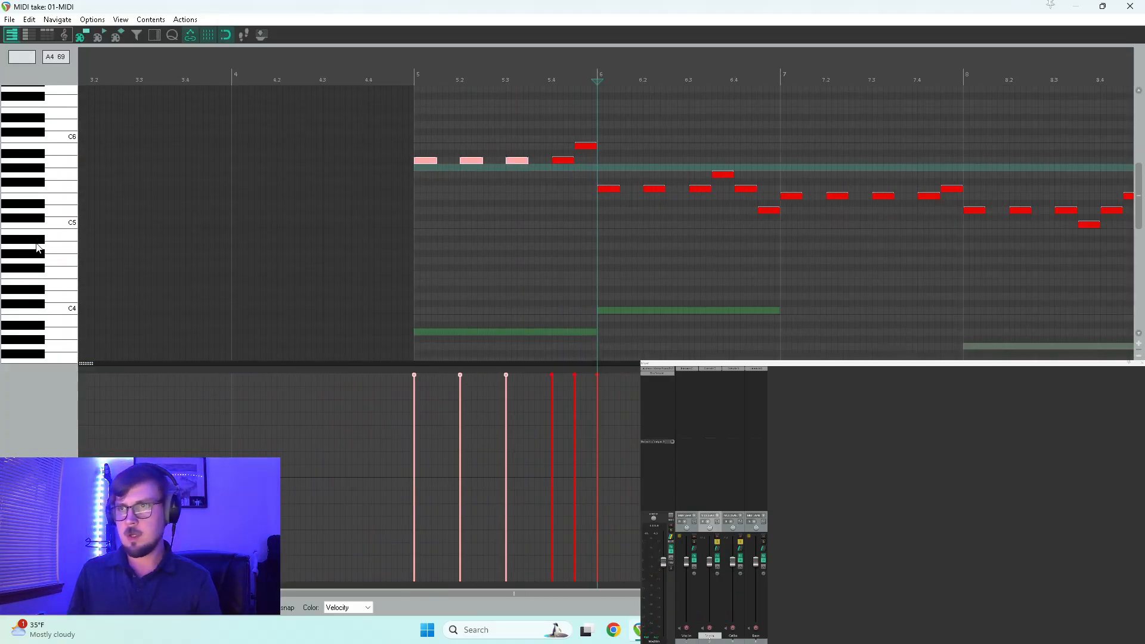
{"action": "left_click", "coordinate": [425, 161]}
{"action": "key", "text": "space"}
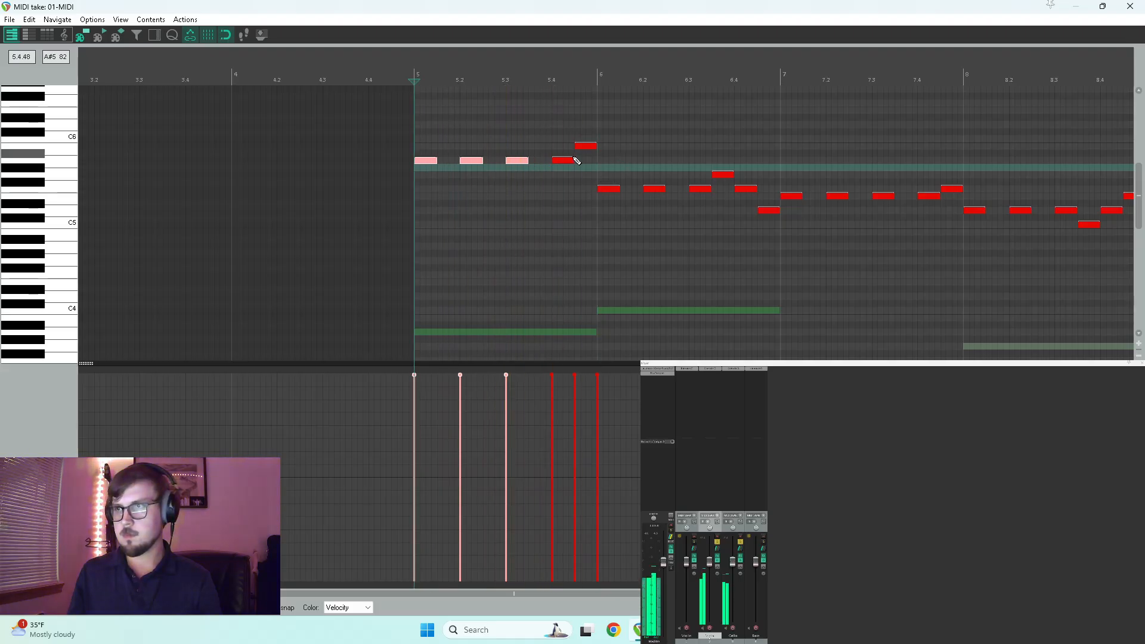
{"action": "key", "text": "space"}
{"action": "left_click", "coordinate": [537, 169]}
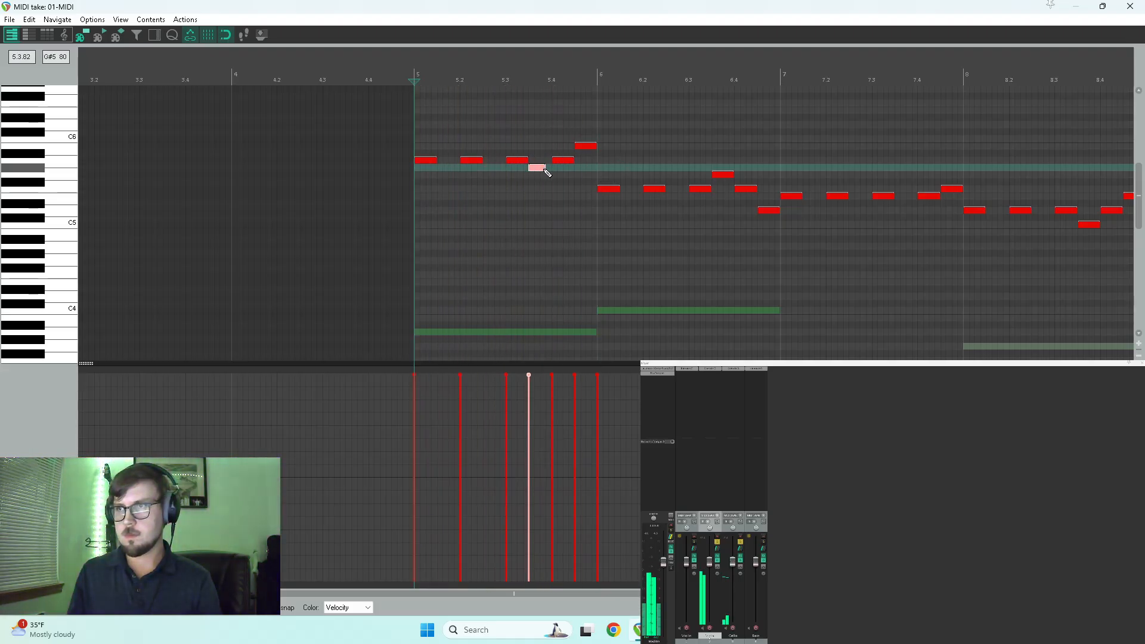
{"action": "left_click_drag", "start_coordinate": [544, 168], "coordinate": [545, 176]}
{"action": "key", "text": "space"}
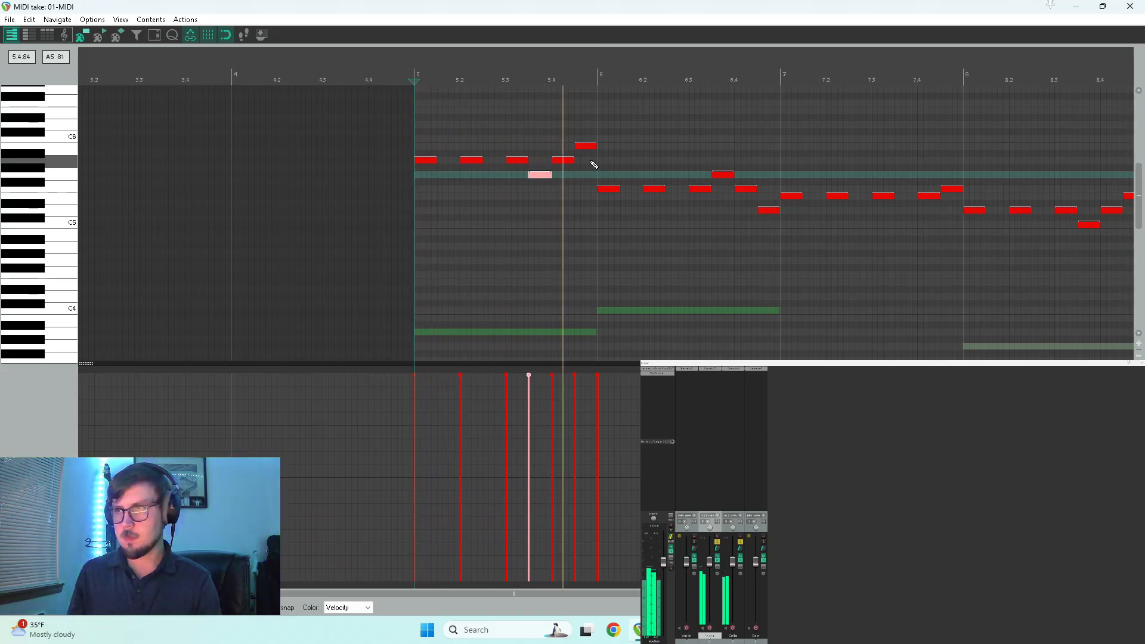
Raise the viola's first bar 6 note to C6 and add an A5 after beat 1 and an E5 after beat 2
{"action": "left_click_drag", "start_coordinate": [608, 187], "coordinate": [614, 143]}
{"action": "key", "text": "space"}
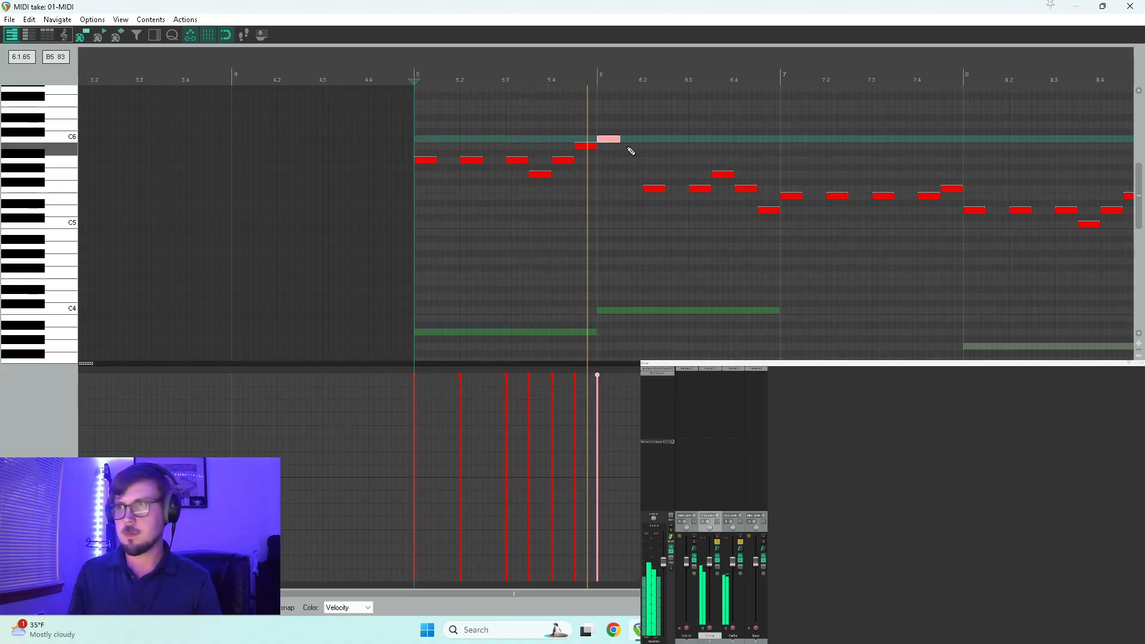
{"action": "left_click_drag", "start_coordinate": [630, 162], "coordinate": [638, 162]}
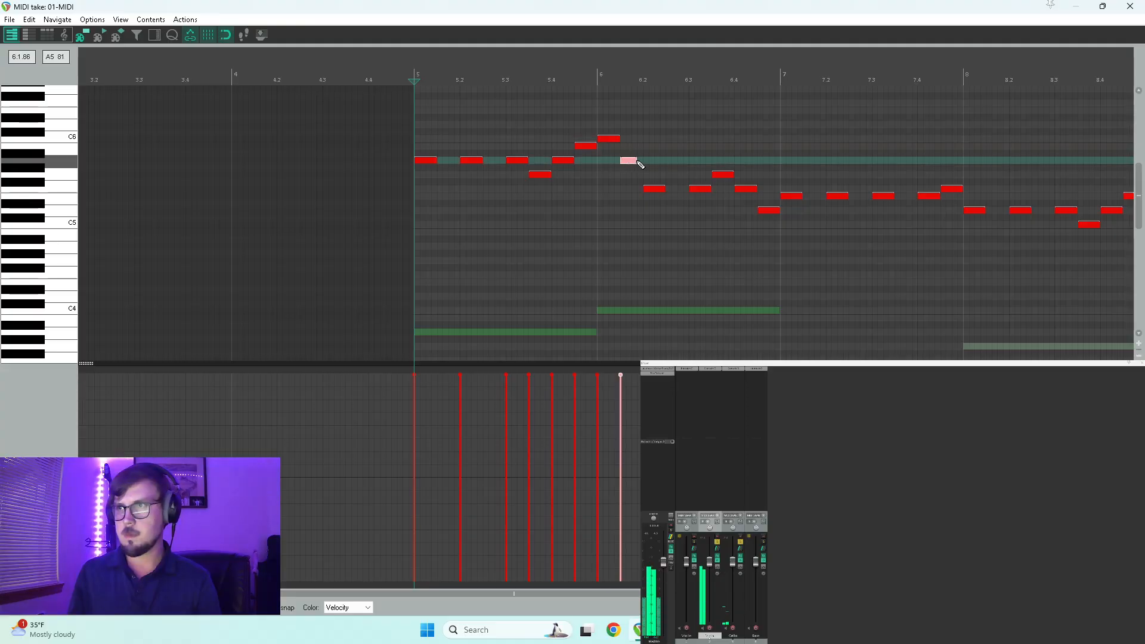
{"action": "left_click", "coordinate": [655, 190]}
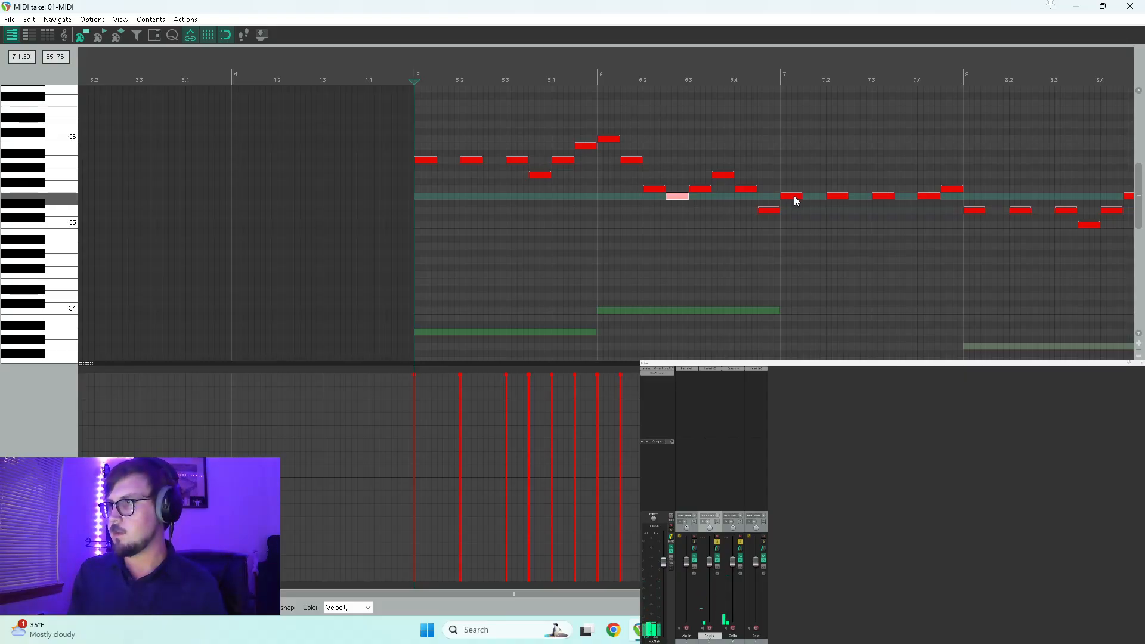
{"action": "key", "text": "space"}
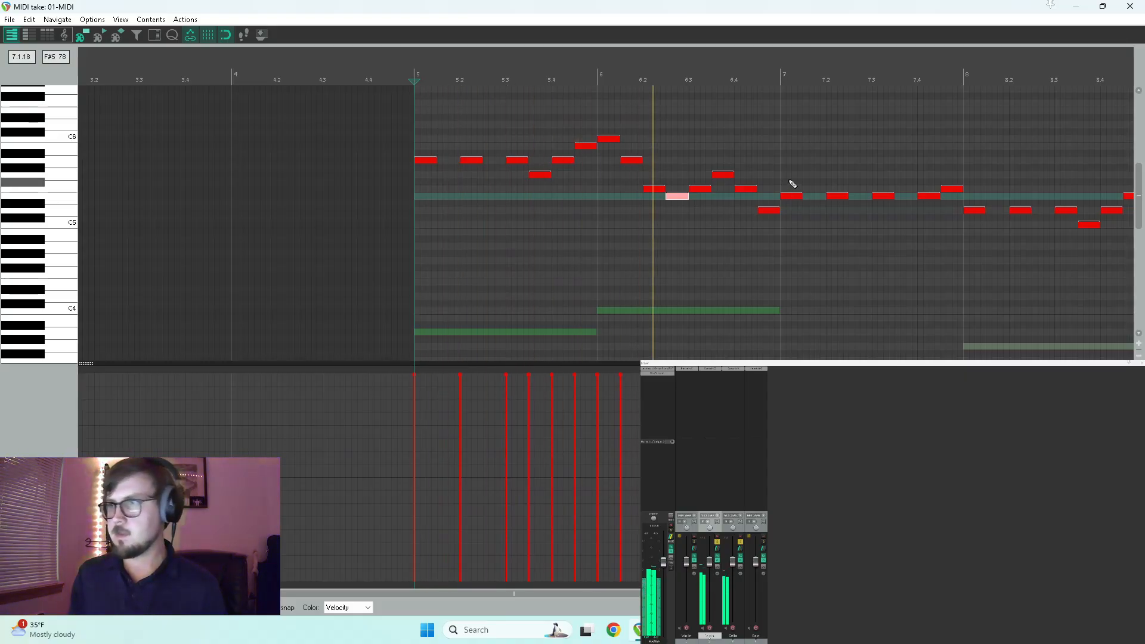
Add an F5 note half a beat after beat 3 of bar 7 in the viola item
{"action": "left_click", "coordinate": [900, 182]}
{"action": "key", "text": "Down"}
{"action": "key", "text": "space"}
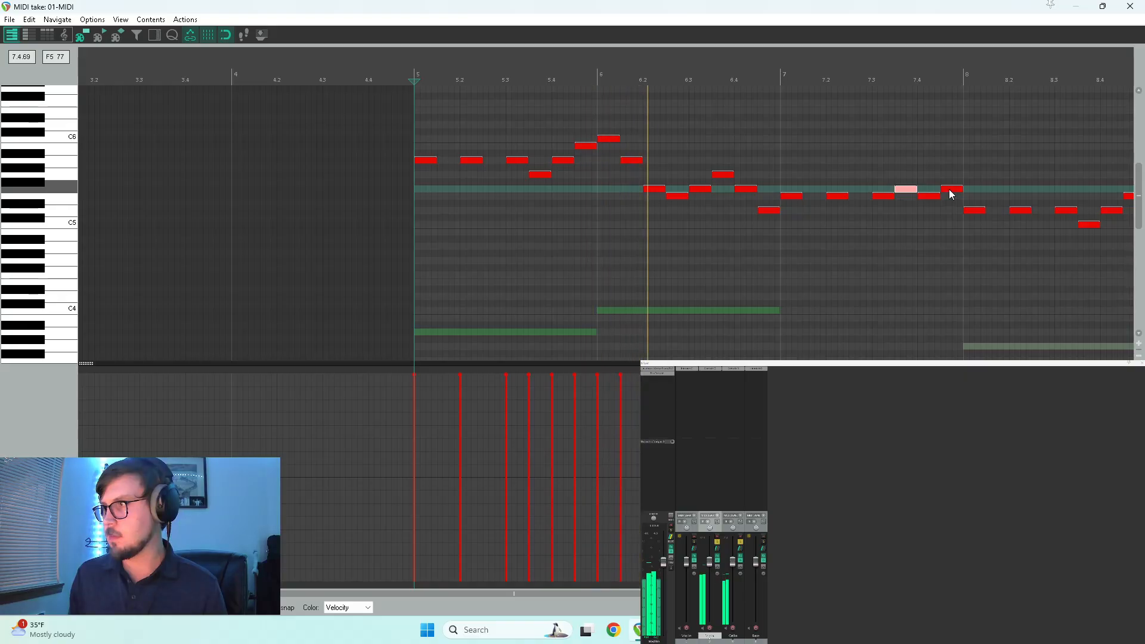
Lower the viola's last bar 7 note to D5 and its first three bar 8 notes to C5, C5 and B4
{"action": "scroll", "coordinate": [923, 251], "scroll_direction": "down", "scroll_amount": 2}
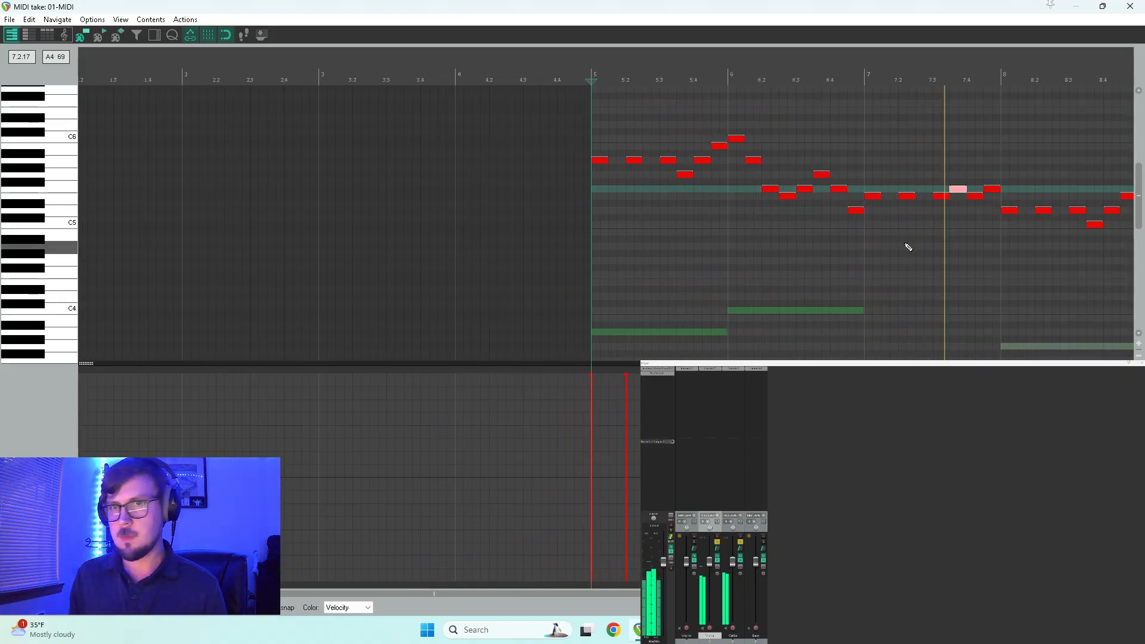
{"action": "left_click", "coordinate": [977, 197]}
{"action": "left_click", "coordinate": [985, 207]}
{"action": "left_click_drag", "start_coordinate": [992, 196], "coordinate": [1083, 238]}
{"action": "left_click", "coordinate": [1004, 236]}
{"action": "key", "text": "space"}
{"action": "key", "text": "space"}
{"action": "scroll", "coordinate": [1048, 255], "scroll_direction": "right", "scroll_amount": 3}
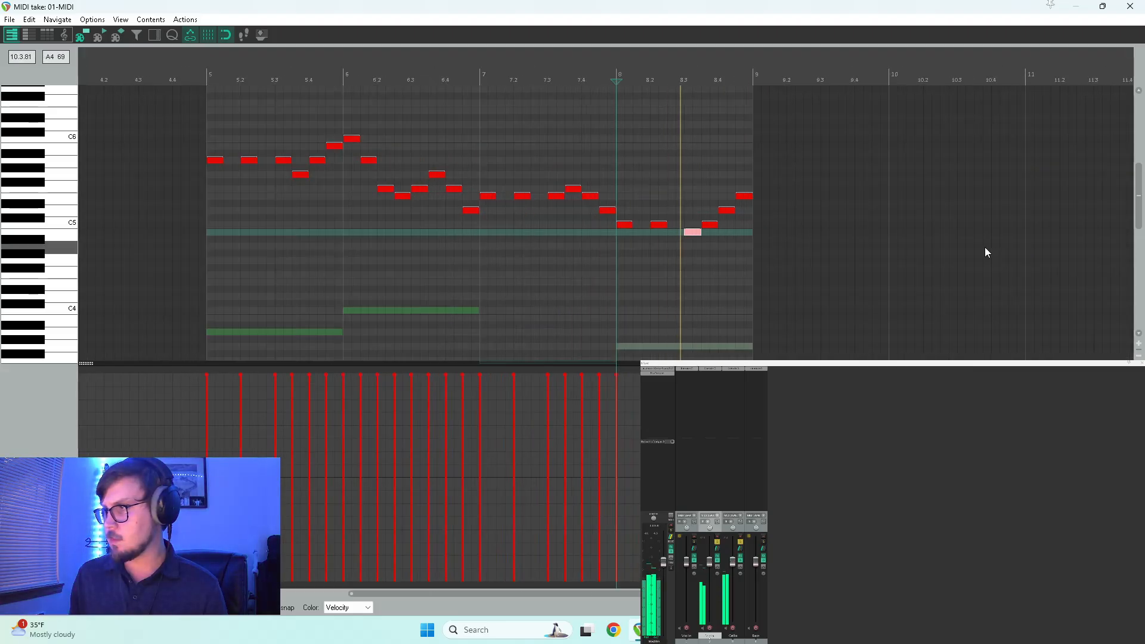
{"action": "left_click", "coordinate": [1126, 9]}
Listen to the Viola and Cello parts together from bar 1
{"action": "left_click", "coordinate": [775, 206]}
{"action": "key", "text": "space"}
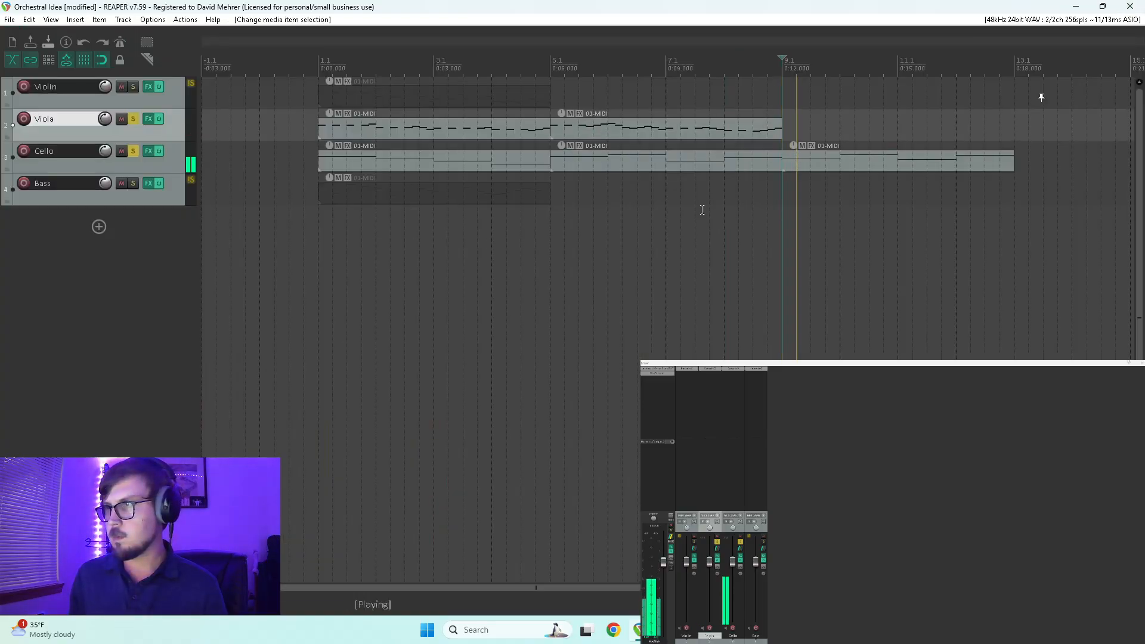
{"action": "key", "text": "space"}
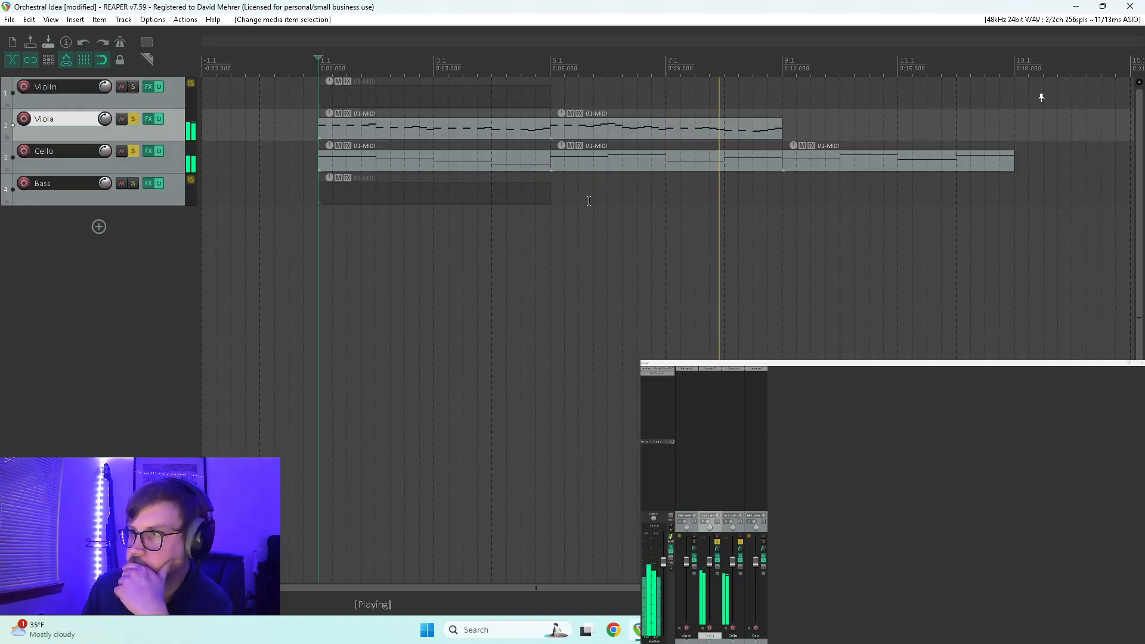
{"action": "key", "text": "space"}
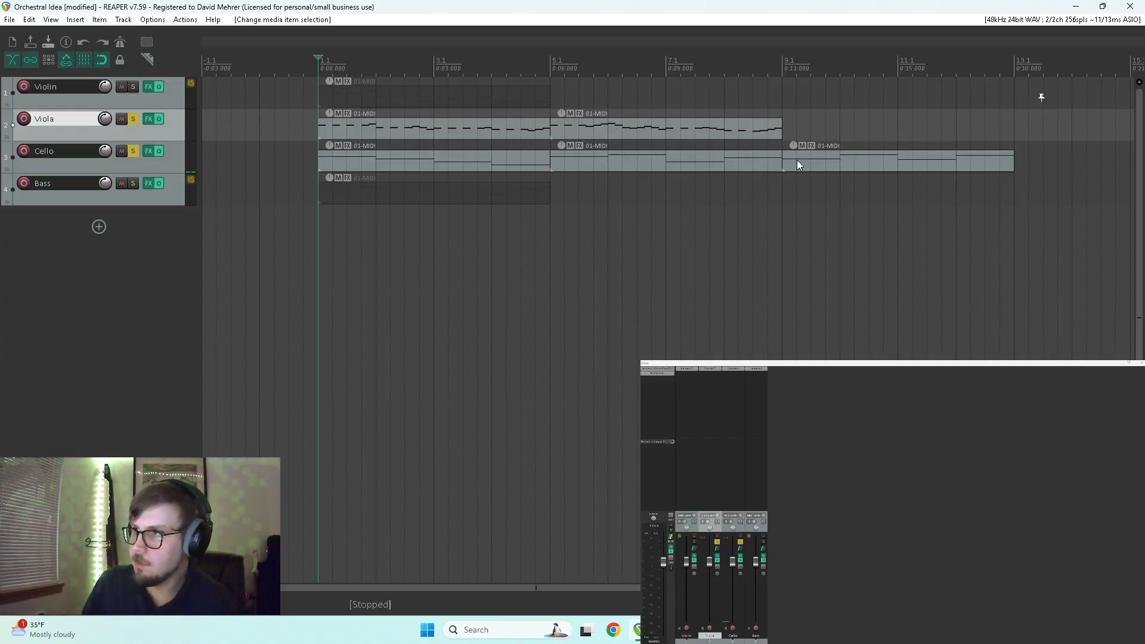
Copy the edited viola item to bar 9 and open the copy in the MIDI editor
{"action": "left_click", "coordinate": [796, 163]}
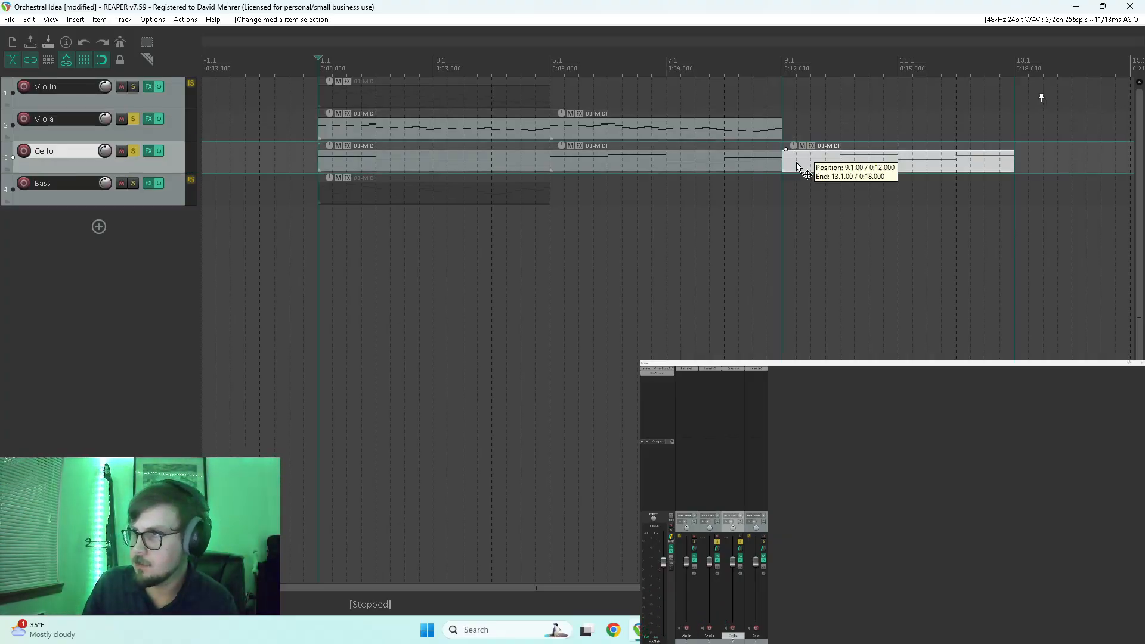
{"action": "left_click_drag", "start_coordinate": [679, 130], "coordinate": [818, 136]}
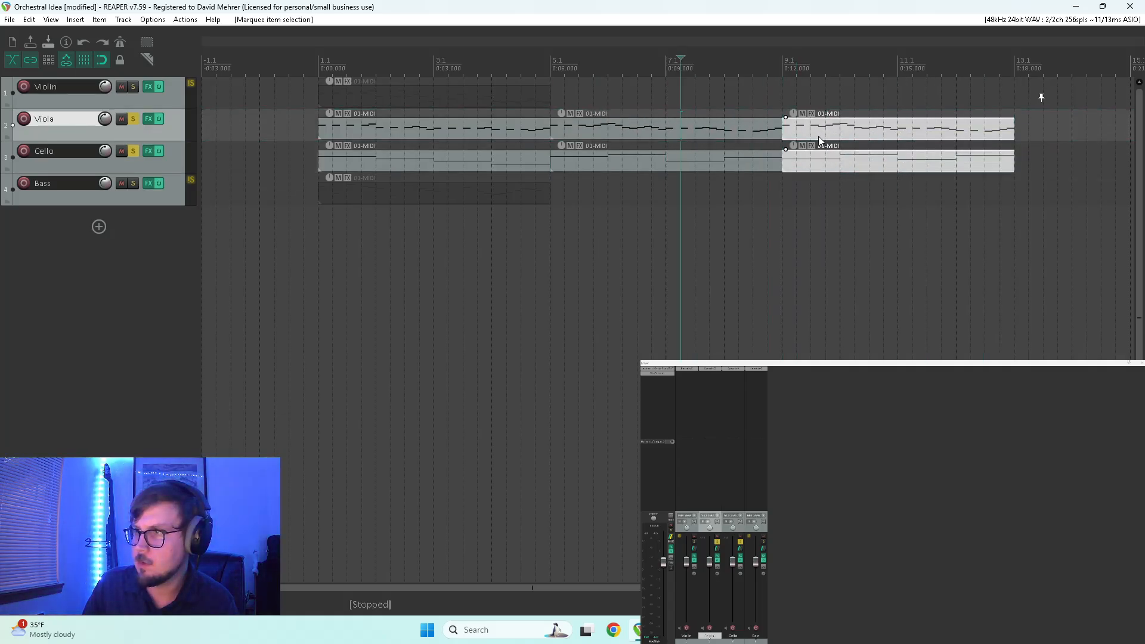
{"action": "double_click", "coordinate": [813, 134]}
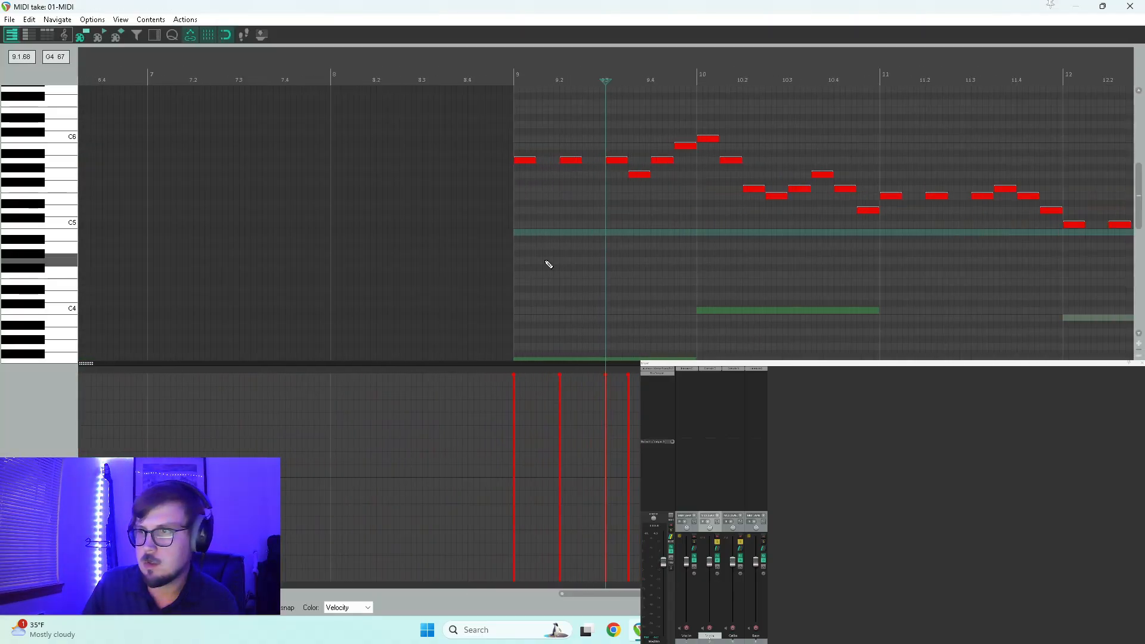
Lower the viola's first three bar 9 notes to F5 and the remaining three to E5, D5 and G5, checking by playback
{"action": "left_click", "coordinate": [411, 215]}
{"action": "key", "text": "space"}
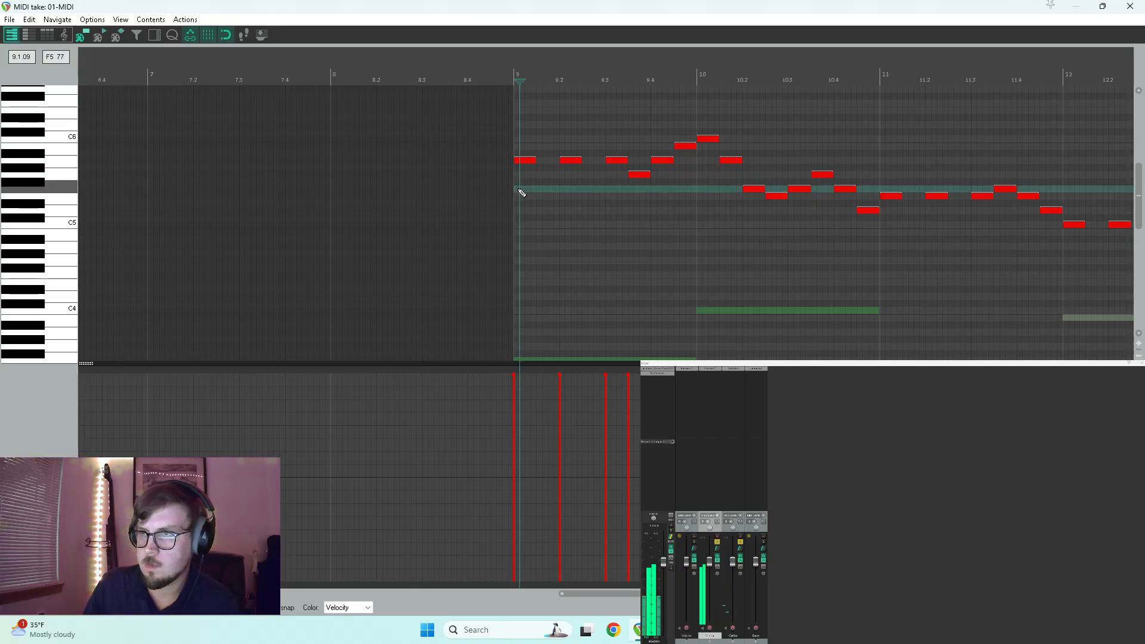
{"action": "left_click_drag", "start_coordinate": [550, 160], "coordinate": [523, 190]}
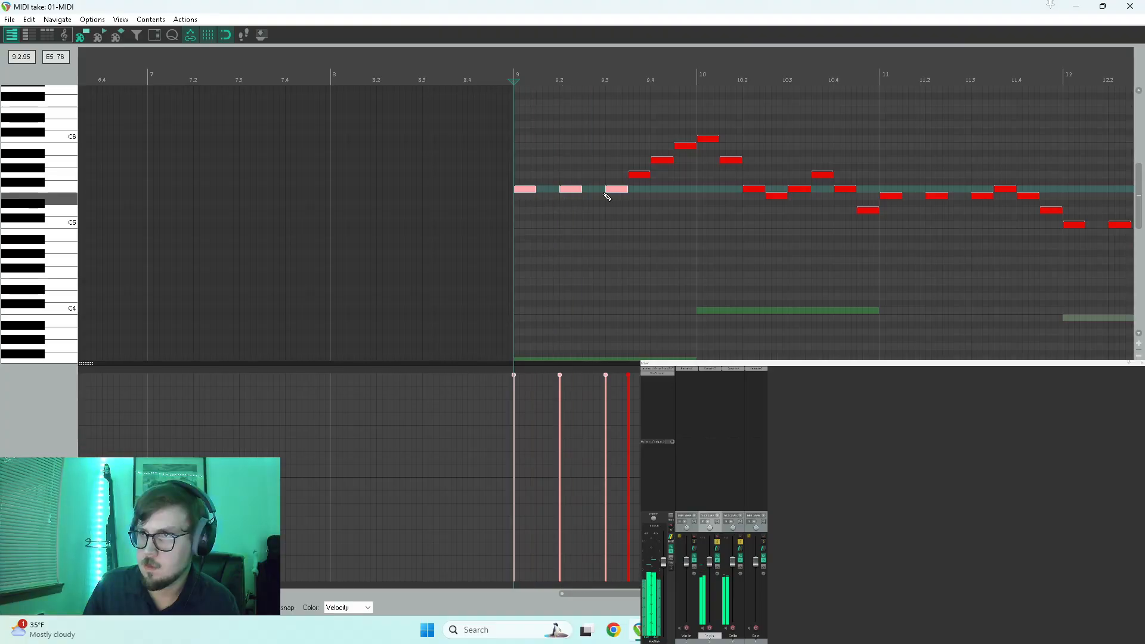
{"action": "left_click_drag", "start_coordinate": [637, 175], "coordinate": [638, 198]}
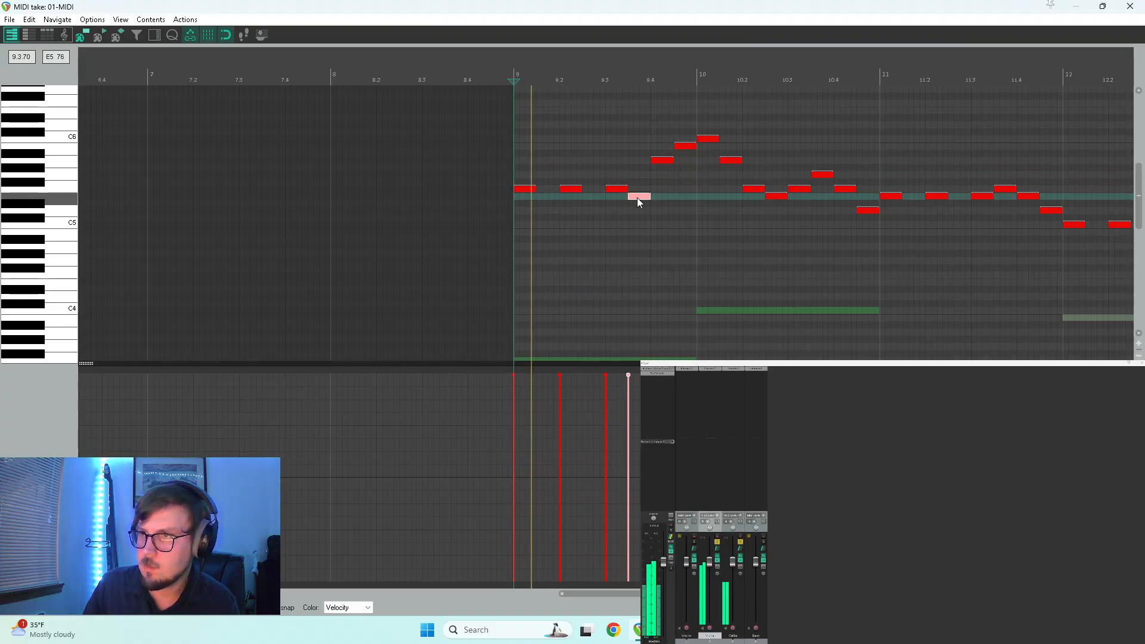
{"action": "left_click_drag", "start_coordinate": [662, 160], "coordinate": [663, 208]}
{"action": "left_click_drag", "start_coordinate": [685, 147], "coordinate": [686, 174]}
{"action": "key", "text": "space"}
{"action": "key", "text": "space"}
{"action": "key", "text": "space"}
{"action": "key", "text": "space"}
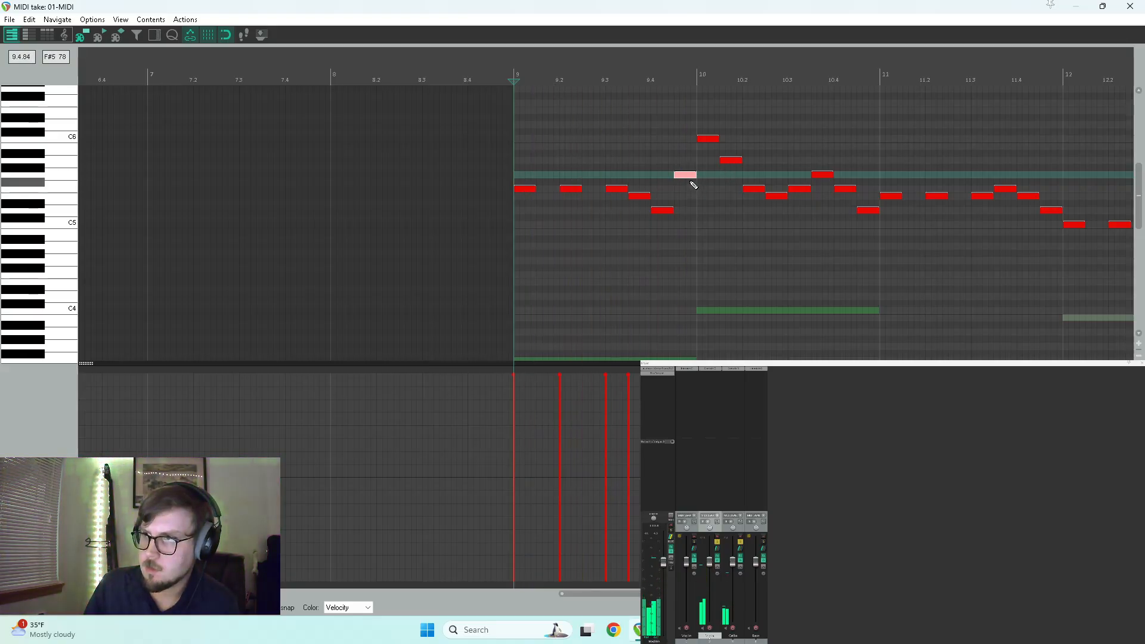
Try the viola's first bar 10 note at D5 and delete that note
{"action": "left_click_drag", "start_coordinate": [713, 140], "coordinate": [711, 212]}
{"action": "key", "text": "space"}
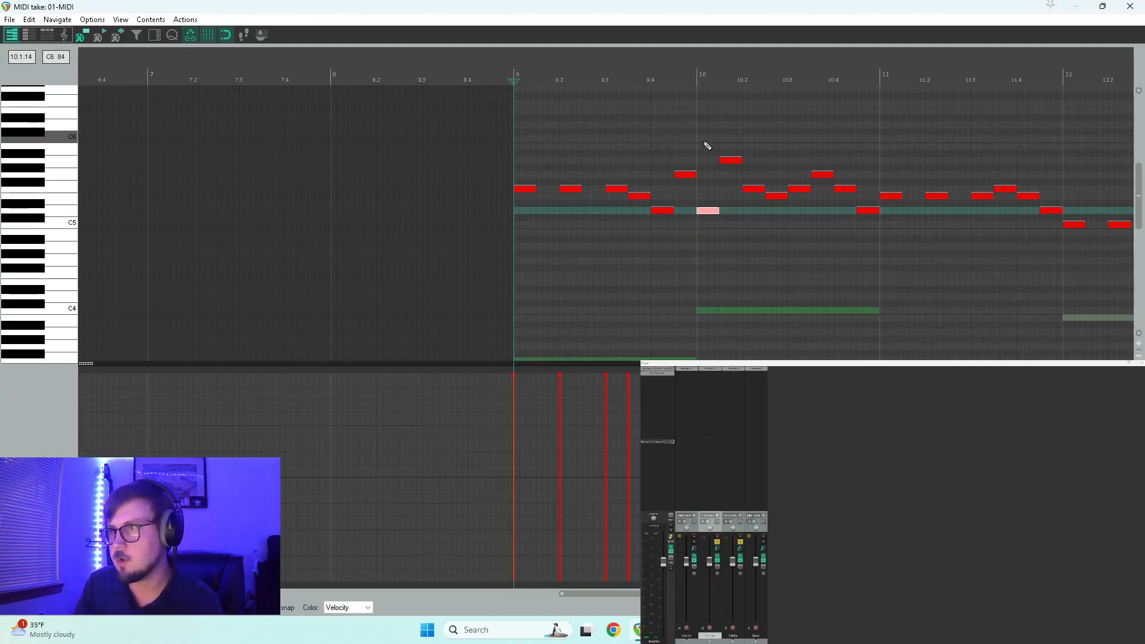
{"action": "key", "text": "Delete"}
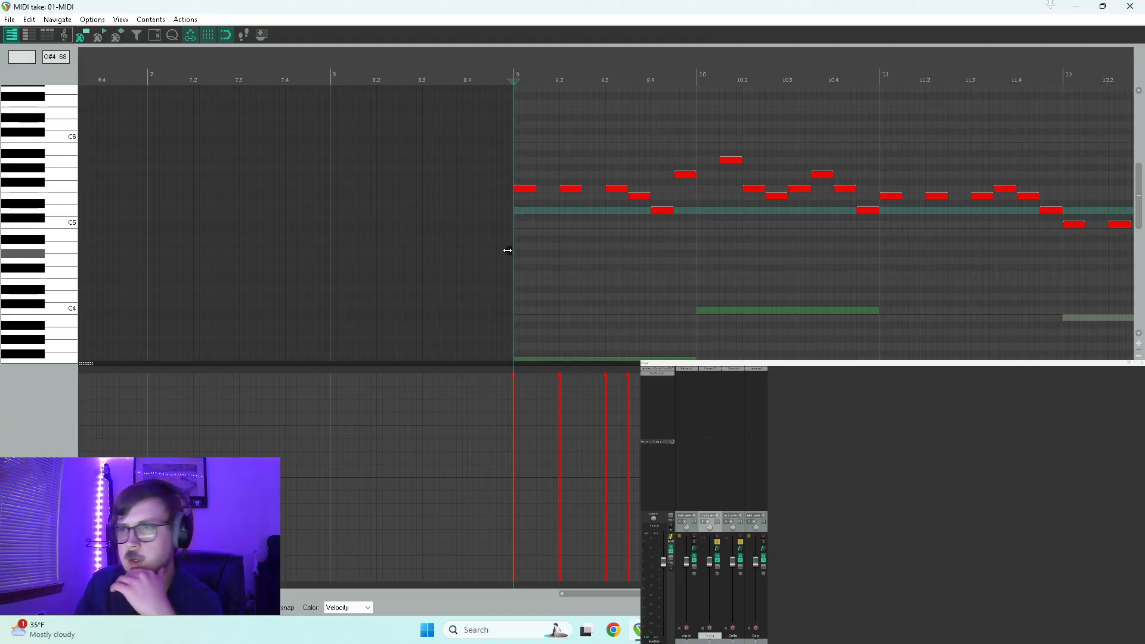
{"action": "left_click", "coordinate": [148, 309]}
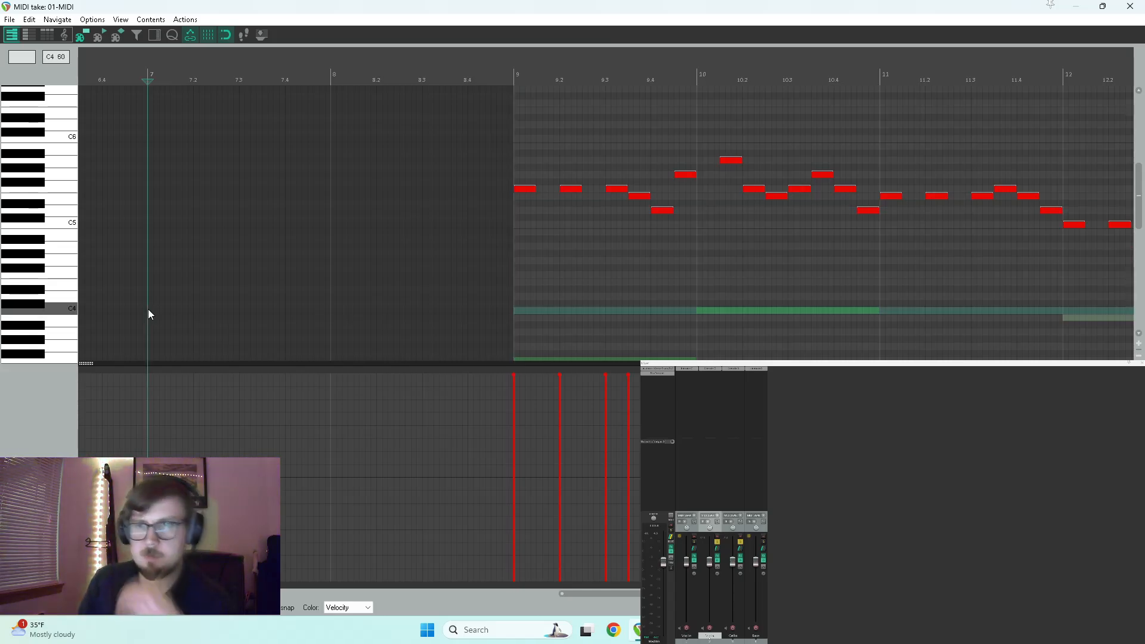
Listen to the viola from bar 7 and delete all of its bar 10 notes
{"action": "key", "text": "space"}
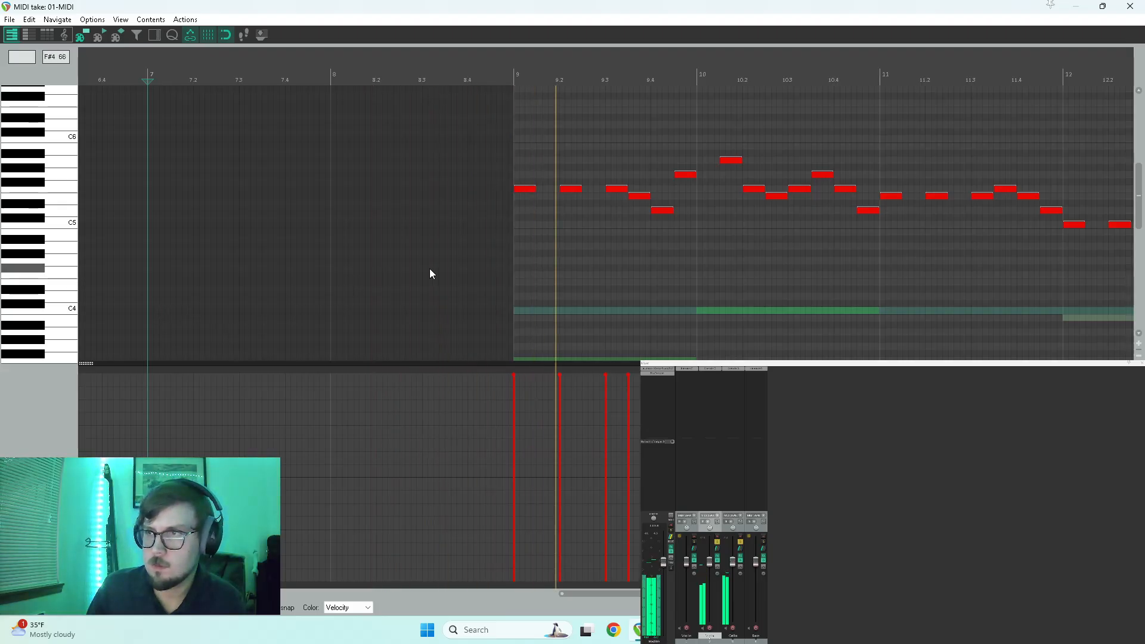
{"action": "key", "text": "space"}
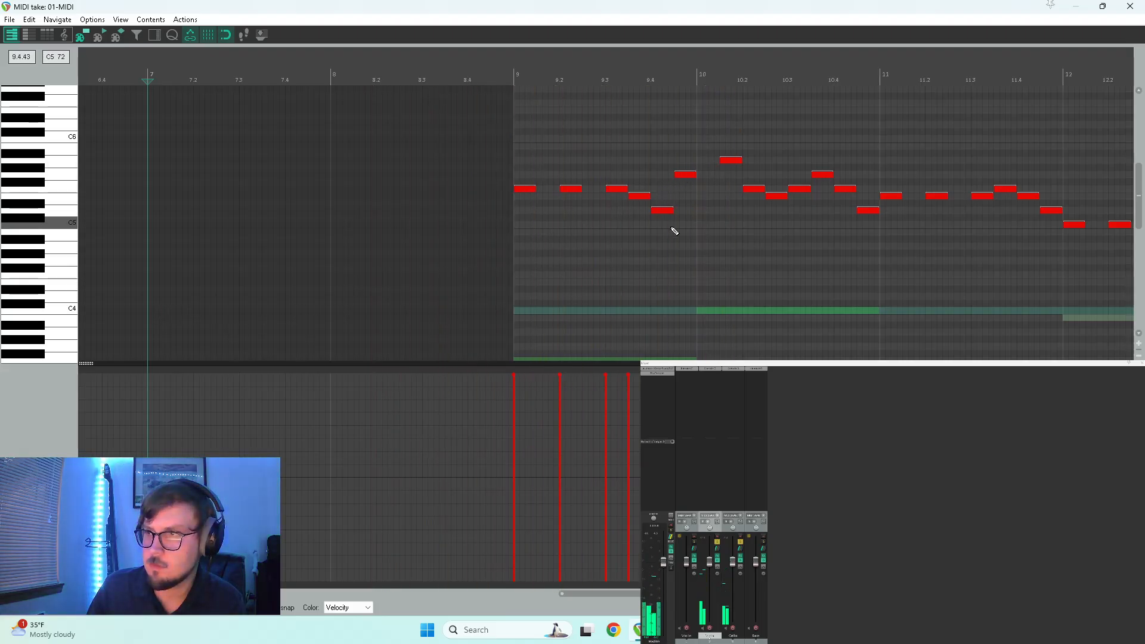
{"action": "scroll", "coordinate": [613, 286], "scroll_direction": "left", "scroll_amount": 5}
{"action": "scroll", "coordinate": [703, 268], "scroll_direction": "down", "scroll_amount": 3}
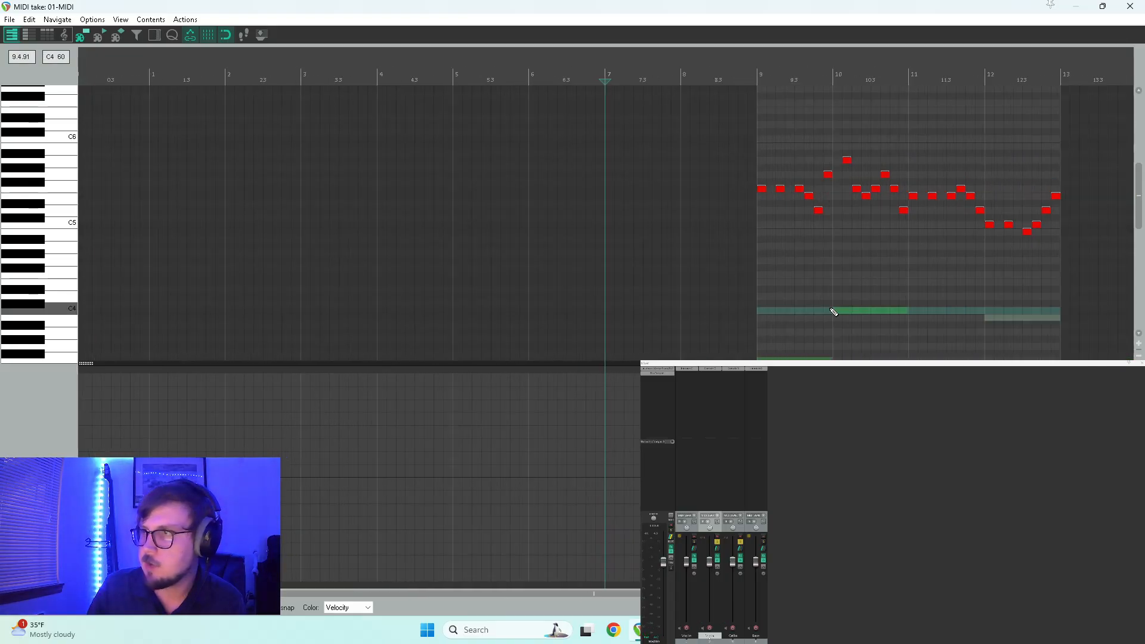
{"action": "left_click_drag", "start_coordinate": [842, 157], "coordinate": [907, 226]}
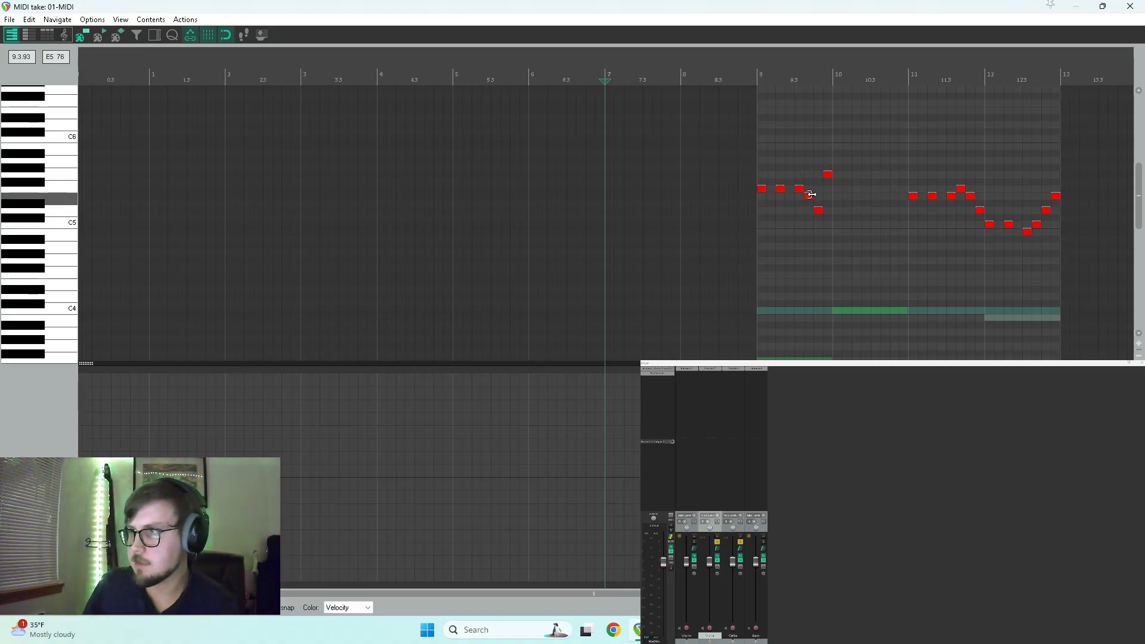
Rework the viola's bar 9 into four F5 notes, one per beat, and repeat them in bar 10, checking by playback
{"action": "left_click_drag", "start_coordinate": [819, 213], "coordinate": [818, 191]}
{"action": "key", "text": "space"}
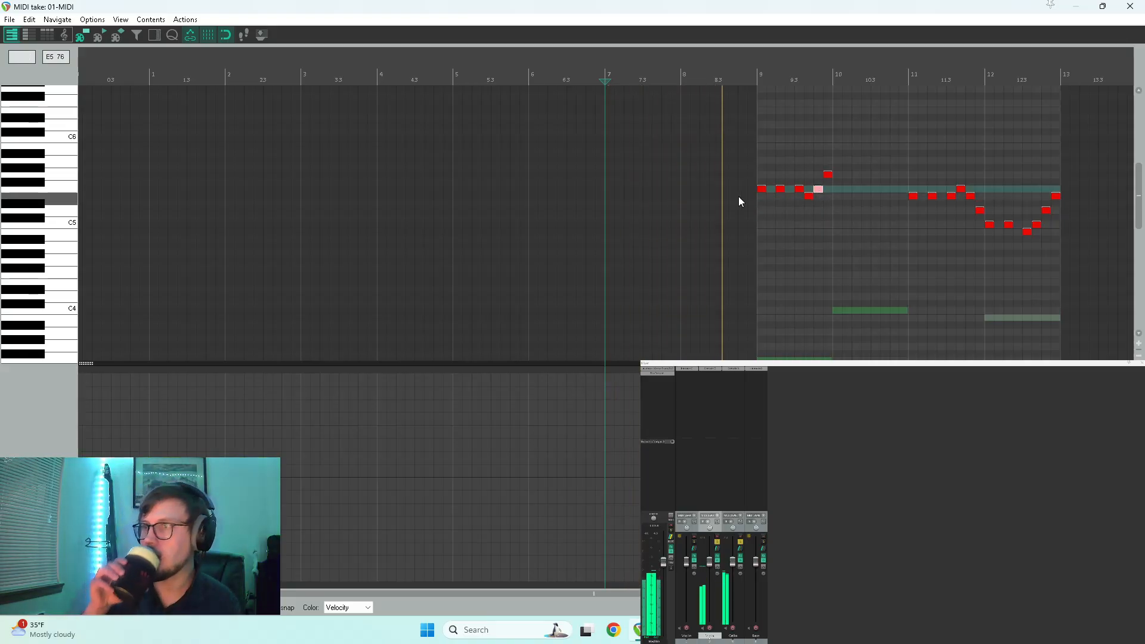
{"action": "key", "text": "space"}
{"action": "left_click", "coordinate": [828, 175]}
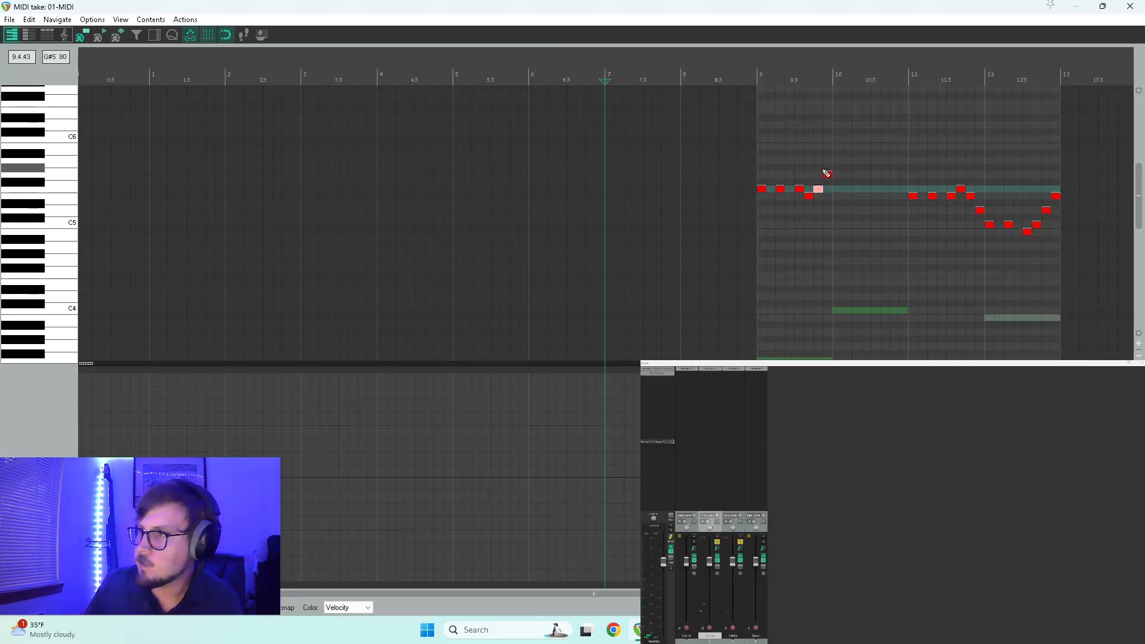
{"action": "left_click_drag", "start_coordinate": [829, 170], "coordinate": [834, 193]}
{"action": "key", "text": "space"}
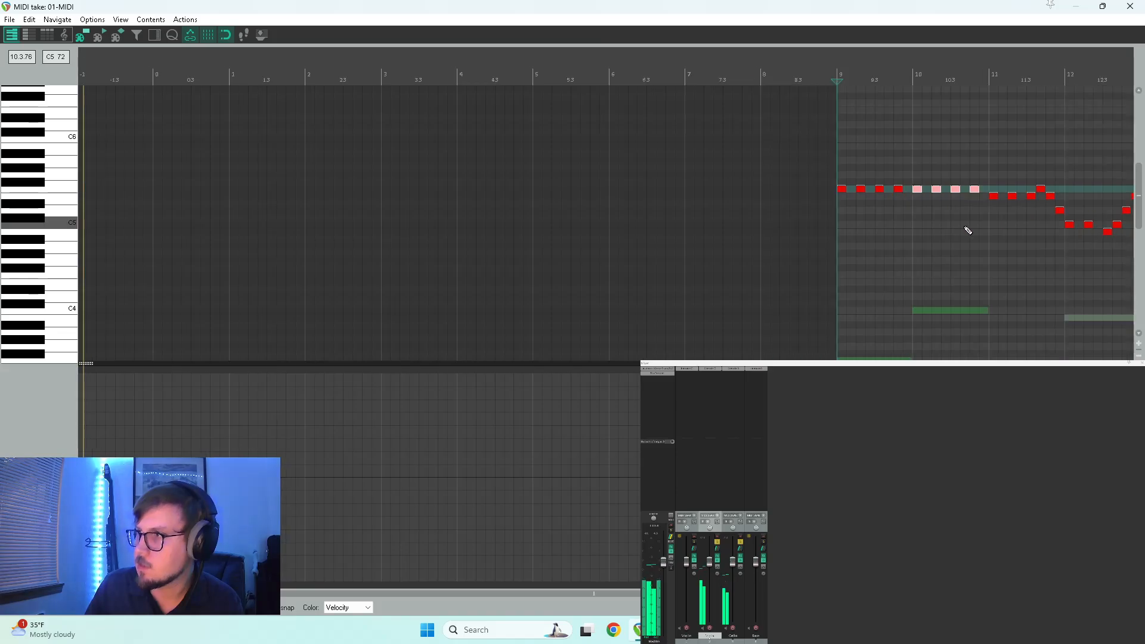
Audition the pitches F3 and F5, and listen to the viola and cello from just before bar 9
{"action": "scroll", "coordinate": [1017, 225], "scroll_direction": "down", "scroll_amount": 5}
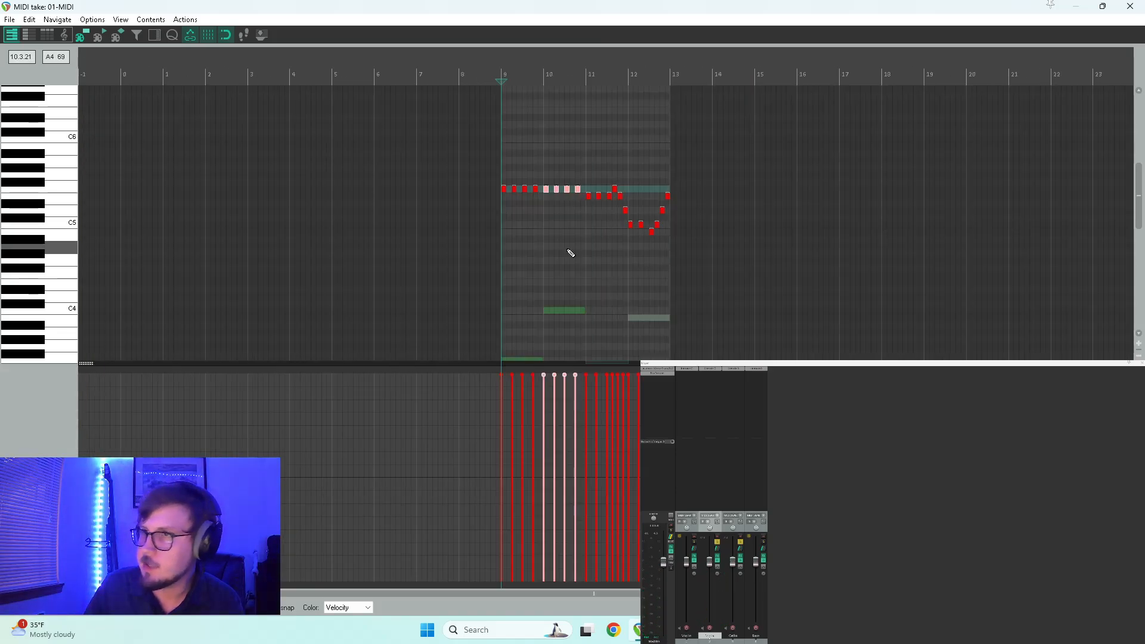
{"action": "scroll", "coordinate": [707, 230], "scroll_direction": "up", "scroll_amount": 5}
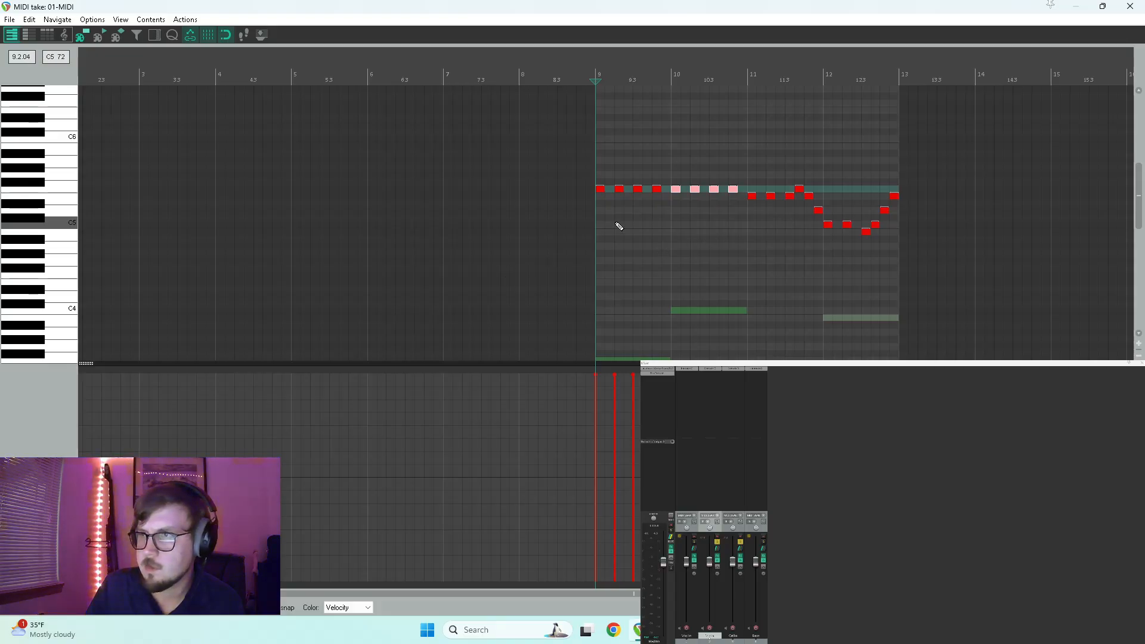
{"action": "key", "text": "space"}
{"action": "scroll", "coordinate": [62, 297], "scroll_direction": "down", "scroll_amount": 3}
{"action": "left_click", "coordinate": [52, 328]}
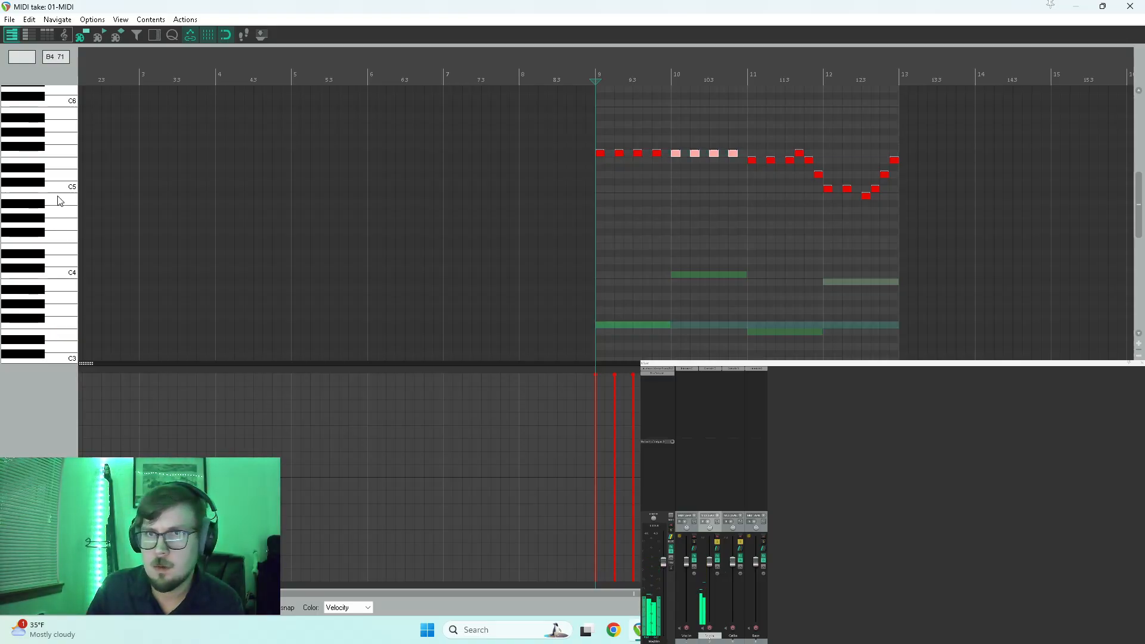
{"action": "left_click", "coordinate": [66, 154]}
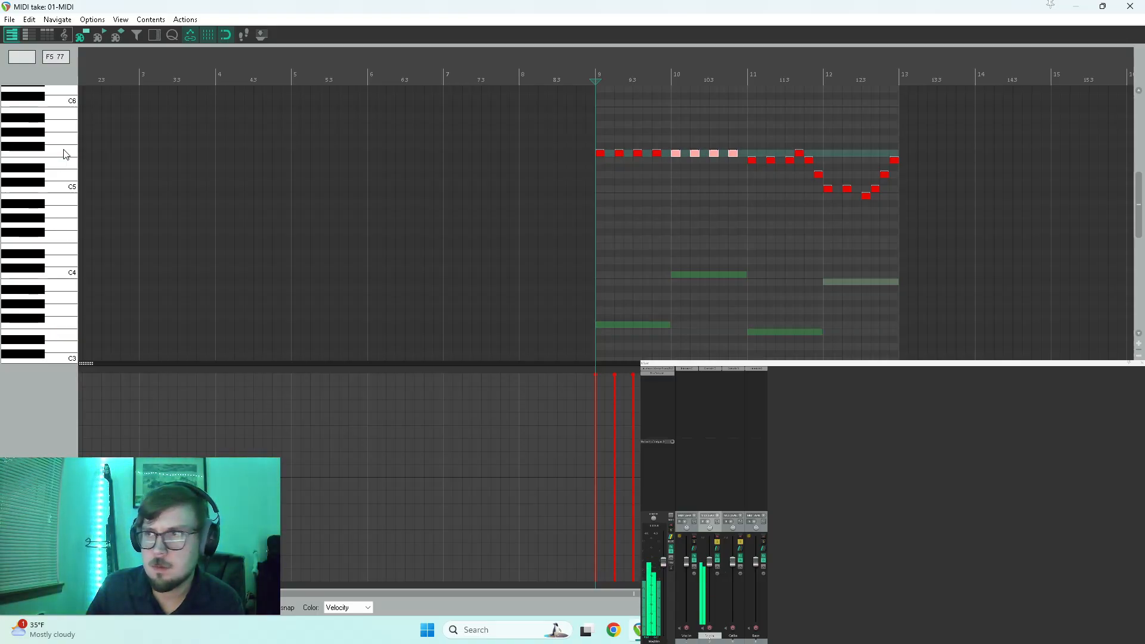
{"action": "left_click", "coordinate": [619, 154]}
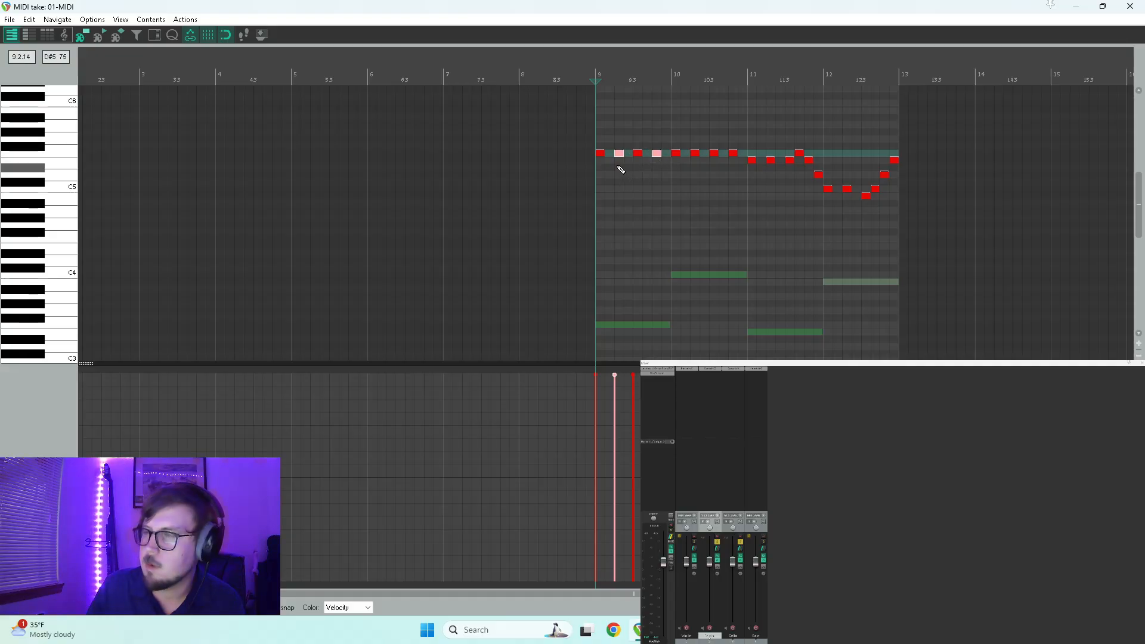
{"action": "left_click", "coordinate": [571, 152]}
{"action": "key", "text": "space"}
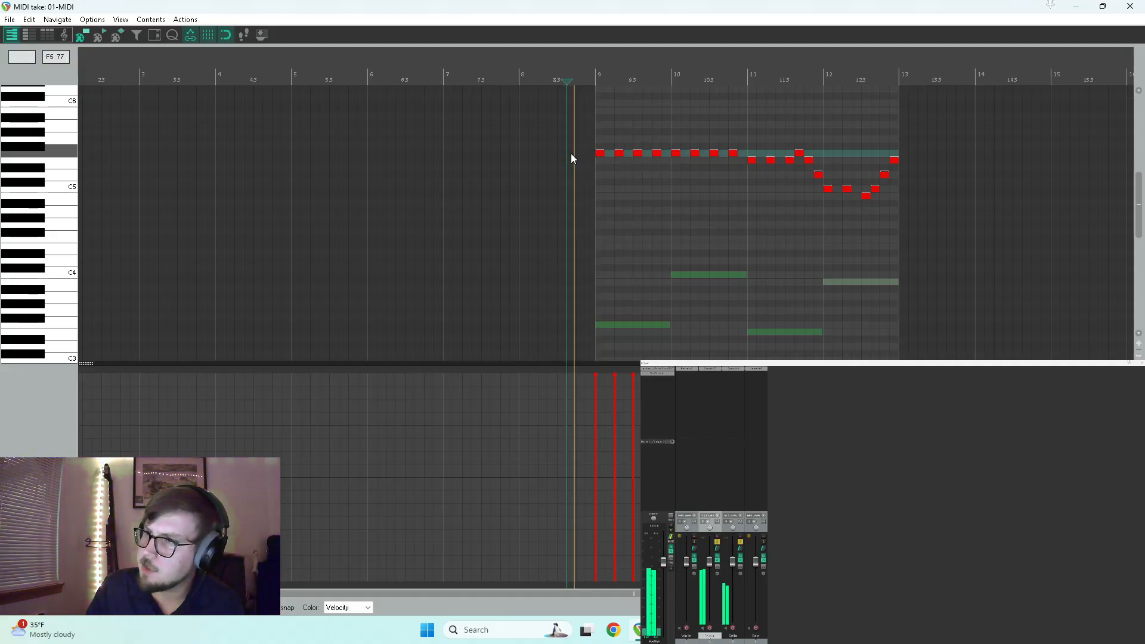
Try the viola's four bar 10 notes an octave lower at F4 and listen
{"action": "left_click_drag", "start_coordinate": [671, 147], "coordinate": [678, 241]}
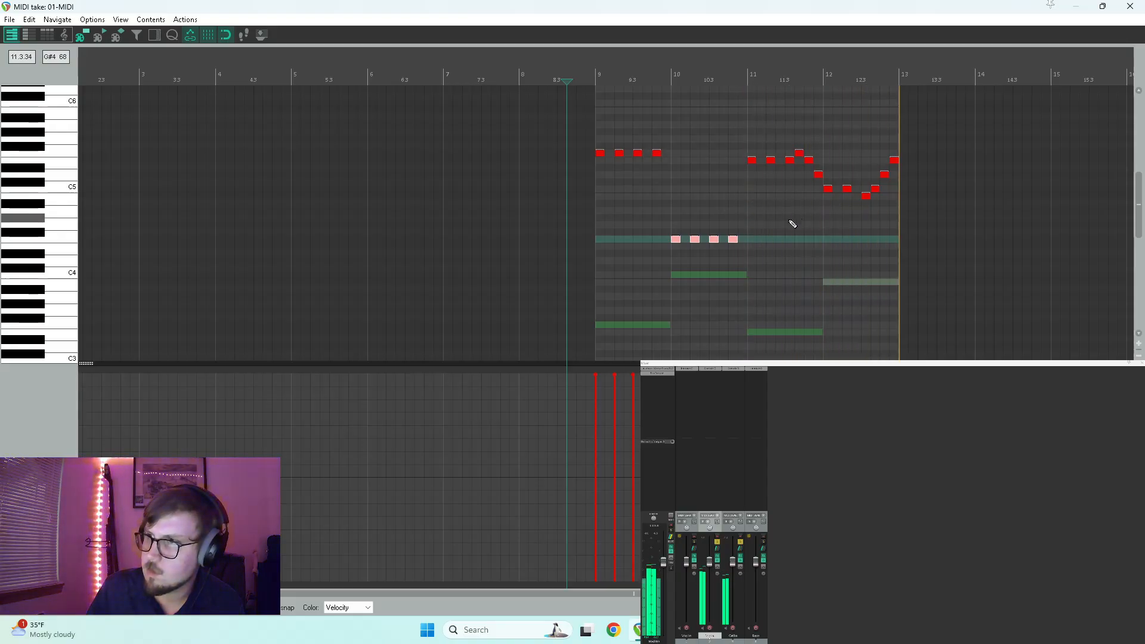
{"action": "key", "text": "space"}
{"action": "left_click", "coordinate": [817, 203]}
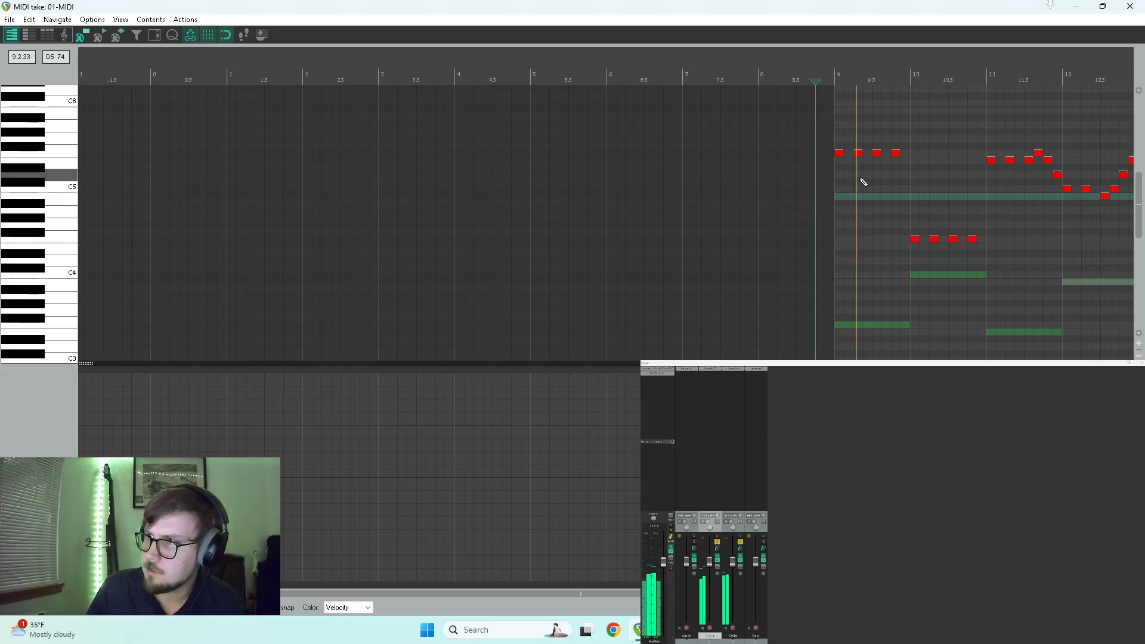
Raise the viola's second bar 9 note to A5 and lower the fourth to D5, checking by playback
{"action": "left_click_drag", "start_coordinate": [860, 158], "coordinate": [896, 178]}
{"action": "left_click", "coordinate": [896, 154]}
{"action": "key", "text": "space"}
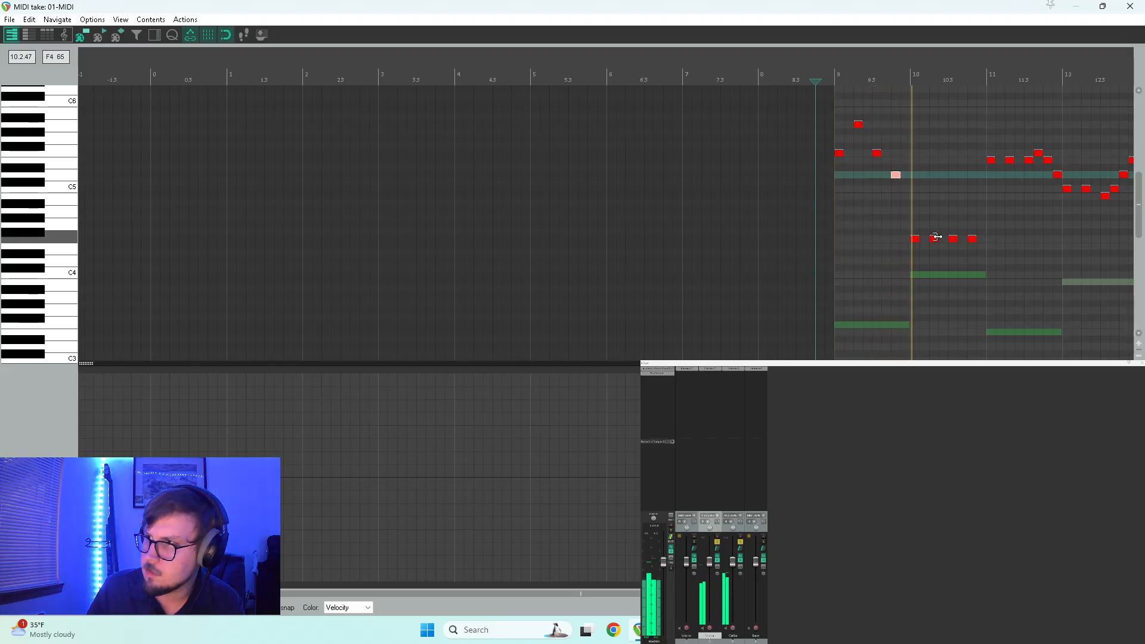
Try the viola's first three bar 10 notes at E4, B4 and G4, checking by playback
{"action": "left_click_drag", "start_coordinate": [916, 241], "coordinate": [935, 196]}
{"action": "mouse_move", "coordinate": [954, 241]}
{"action": "left_mouse_down"}
{"action": "mouse_move", "coordinate": [953, 212]}
{"action": "mouse_move", "coordinate": [956, 227]}
{"action": "left_mouse_up"}
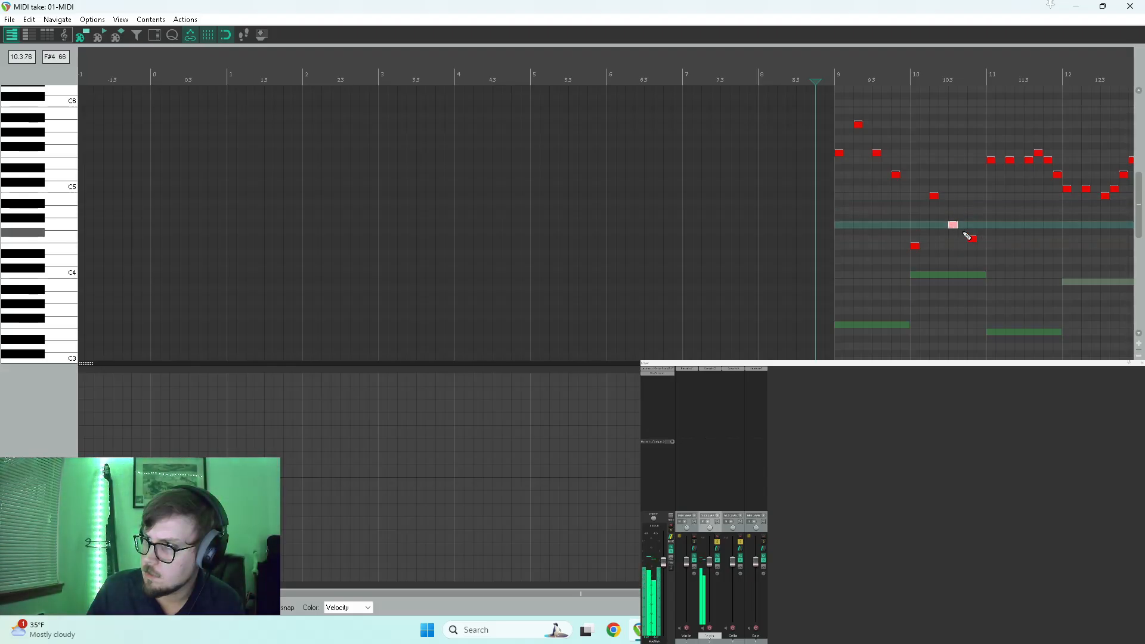
{"action": "left_click", "coordinate": [972, 239]}
{"action": "key", "text": "space"}
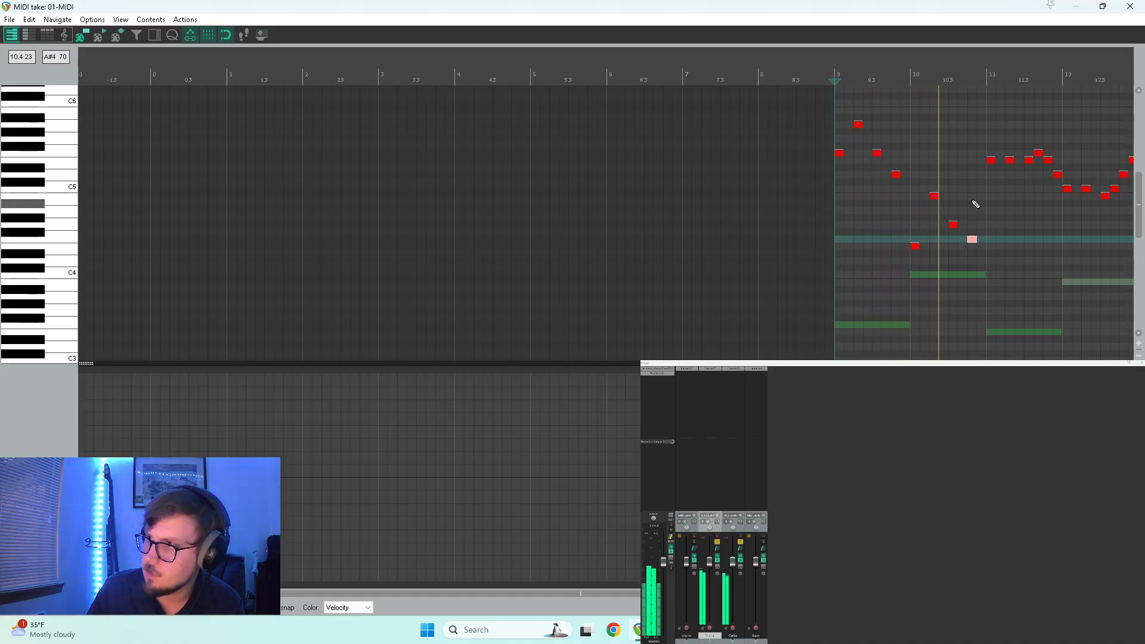
{"action": "key", "text": "space"}
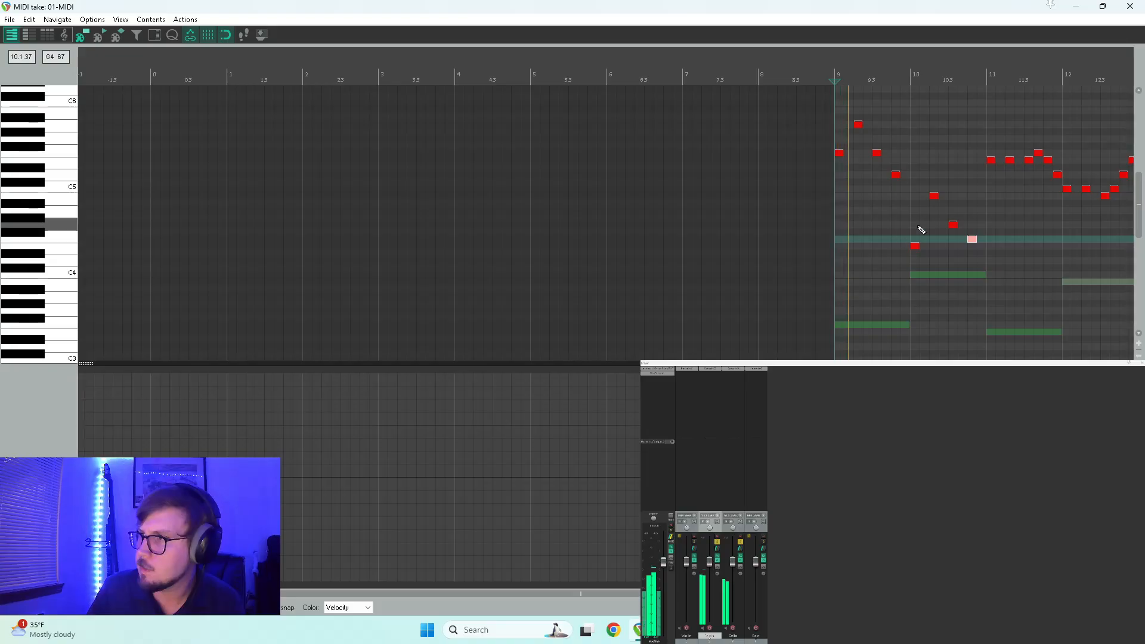
Try the viola's first two bar 10 notes at B4 and A4 and listen from bar 9
{"action": "left_click_drag", "start_coordinate": [914, 247], "coordinate": [935, 210]}
{"action": "key", "text": "space"}
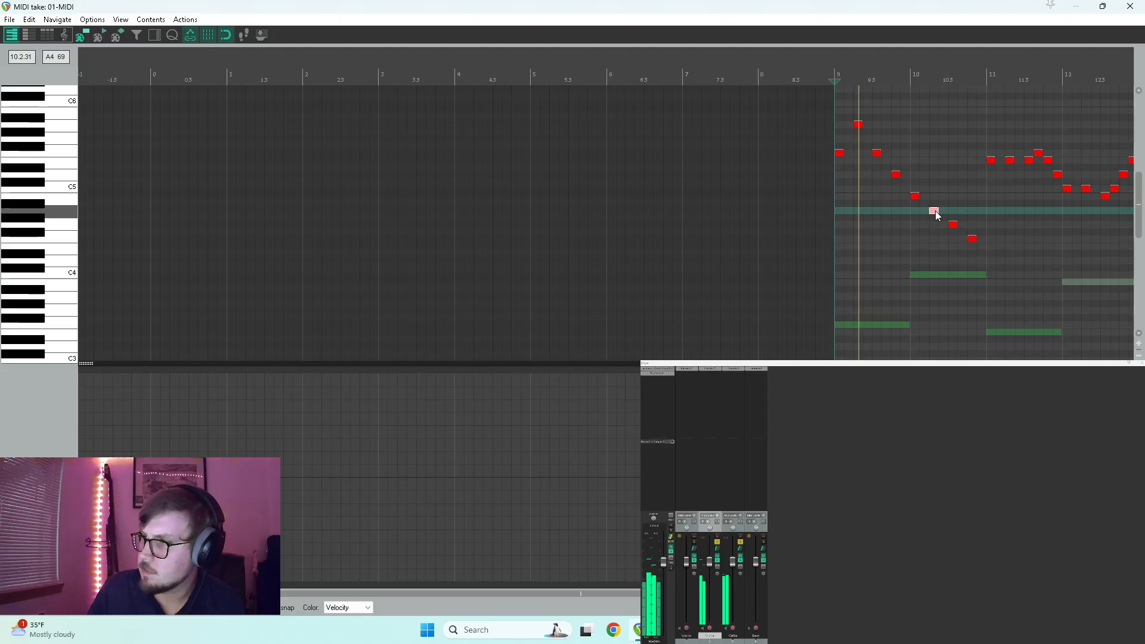
{"action": "key", "text": "space"}
Move the viola's first bar 10 note to C5, the second to B4 and the fourth to E4, checking by playback
{"action": "left_click_drag", "start_coordinate": [915, 197], "coordinate": [936, 197]}
{"action": "key", "text": "space"}
{"action": "left_click_drag", "start_coordinate": [973, 238], "coordinate": [972, 246]}
{"action": "key", "text": "space"}
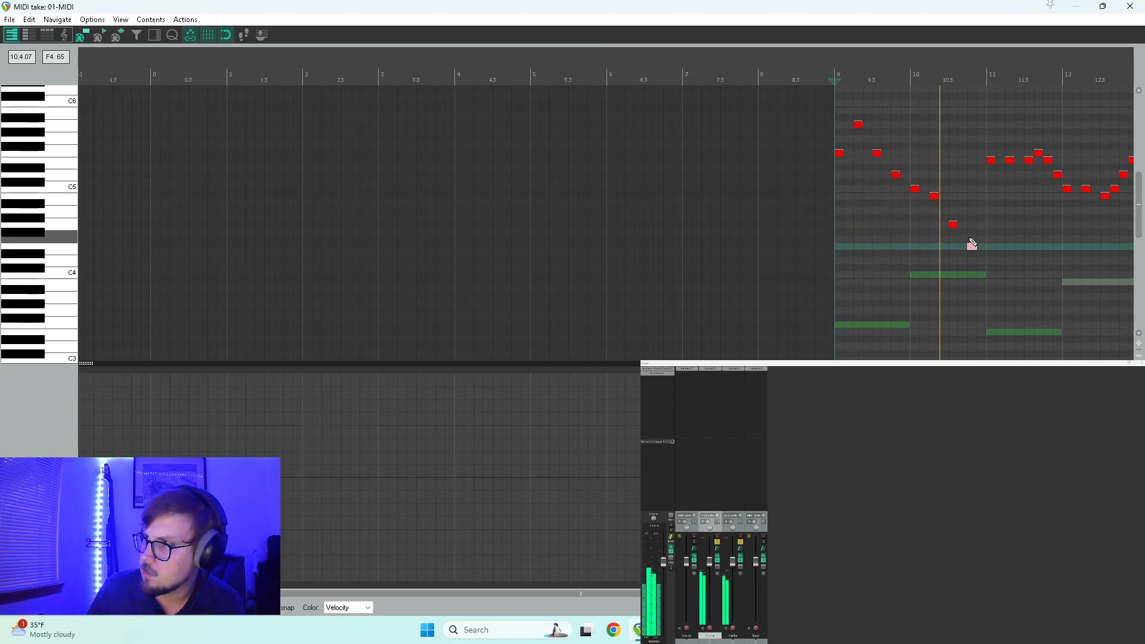
{"action": "key", "text": "space"}
{"action": "key", "text": "space"}
{"action": "key", "text": "space"}
Raise the viola's second bar 10 note to E5, the third to C5 and the fourth to B4, listening from bar 9
{"action": "left_click", "coordinate": [916, 190]}
{"action": "left_click_drag", "start_coordinate": [936, 195], "coordinate": [936, 162]}
{"action": "left_click_drag", "start_coordinate": [954, 226], "coordinate": [954, 199]}
{"action": "left_click_drag", "start_coordinate": [975, 249], "coordinate": [975, 214]}
{"action": "key", "text": "space"}
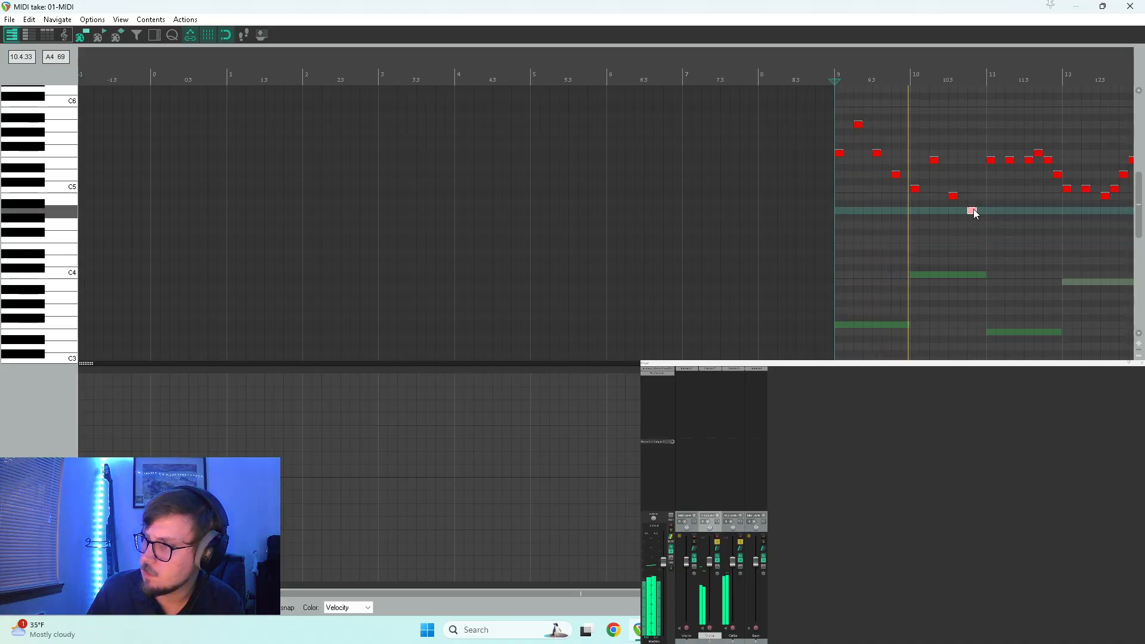
{"action": "left_click_drag", "start_coordinate": [954, 195], "coordinate": [973, 196]}
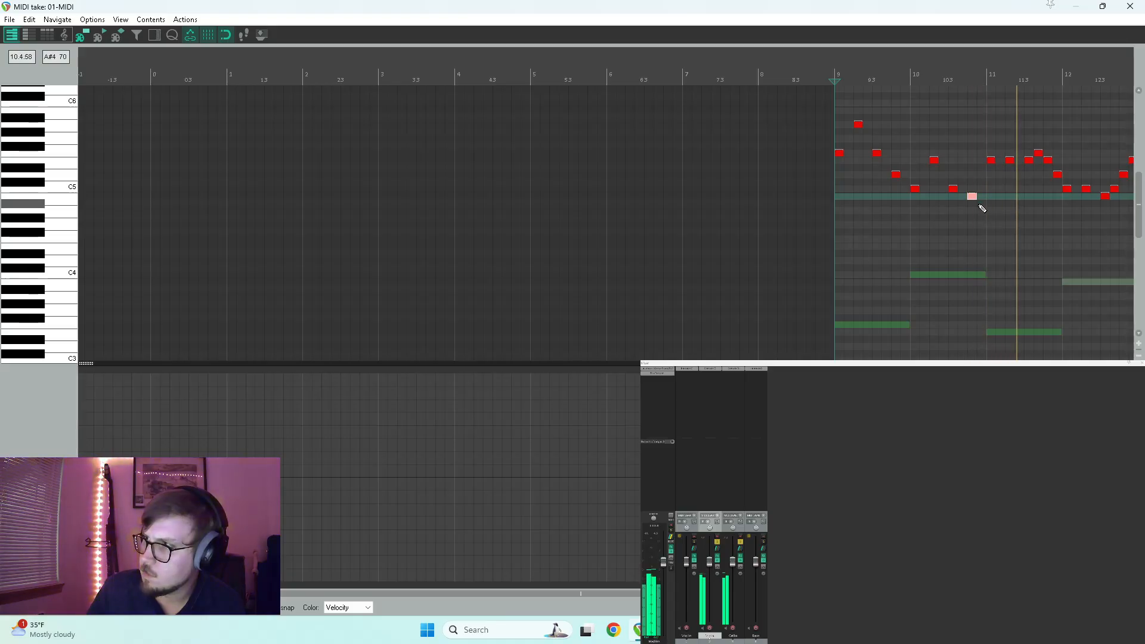
Change the viola's second and third bar 11 notes to C5, the fourth to D5 and the fifth to E5, checking by playback
{"action": "left_click_drag", "start_coordinate": [1010, 160], "coordinate": [1006, 189]}
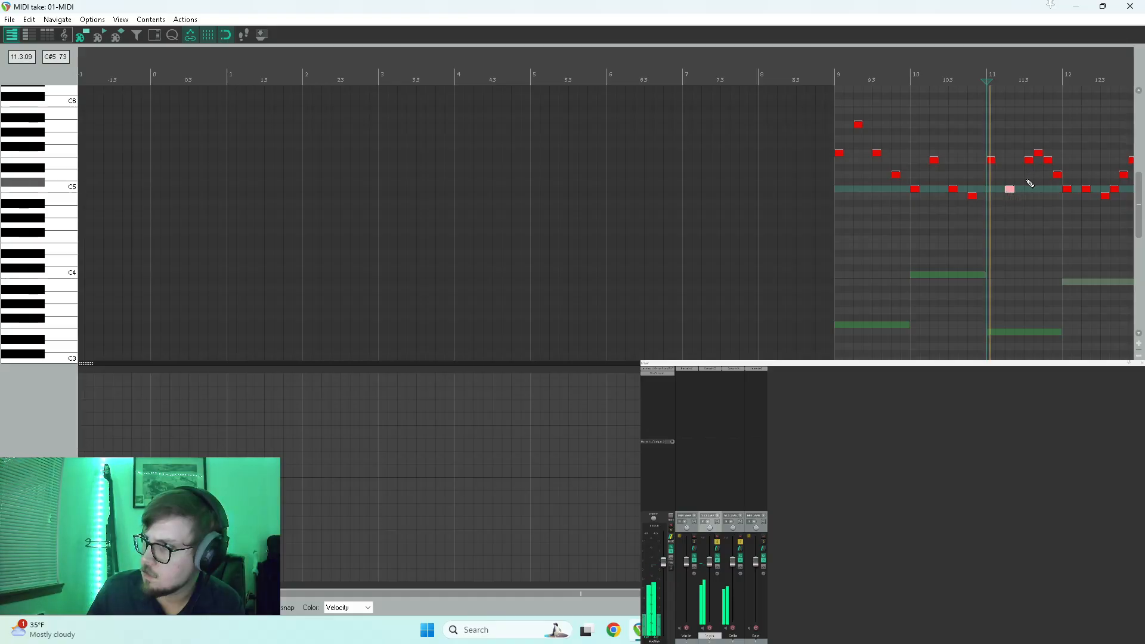
{"action": "mouse_move", "coordinate": [1028, 161]}
{"action": "left_mouse_down"}
{"action": "mouse_move", "coordinate": [1028, 191]}
{"action": "mouse_move", "coordinate": [1036, 174]}
{"action": "left_mouse_up"}
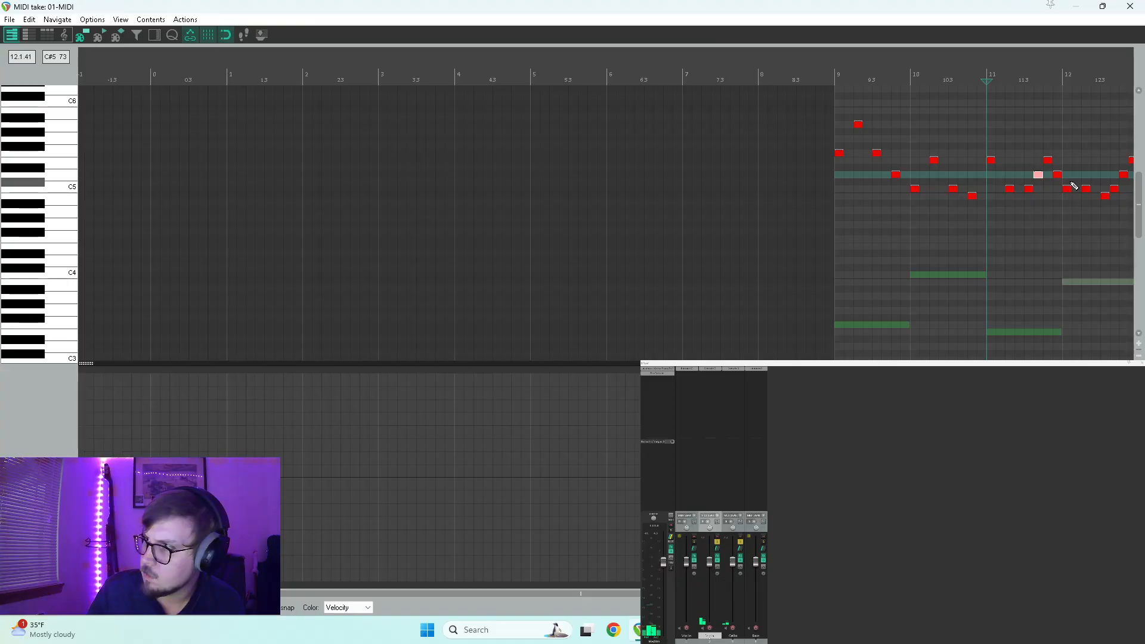
{"action": "left_click", "coordinate": [1030, 203]}
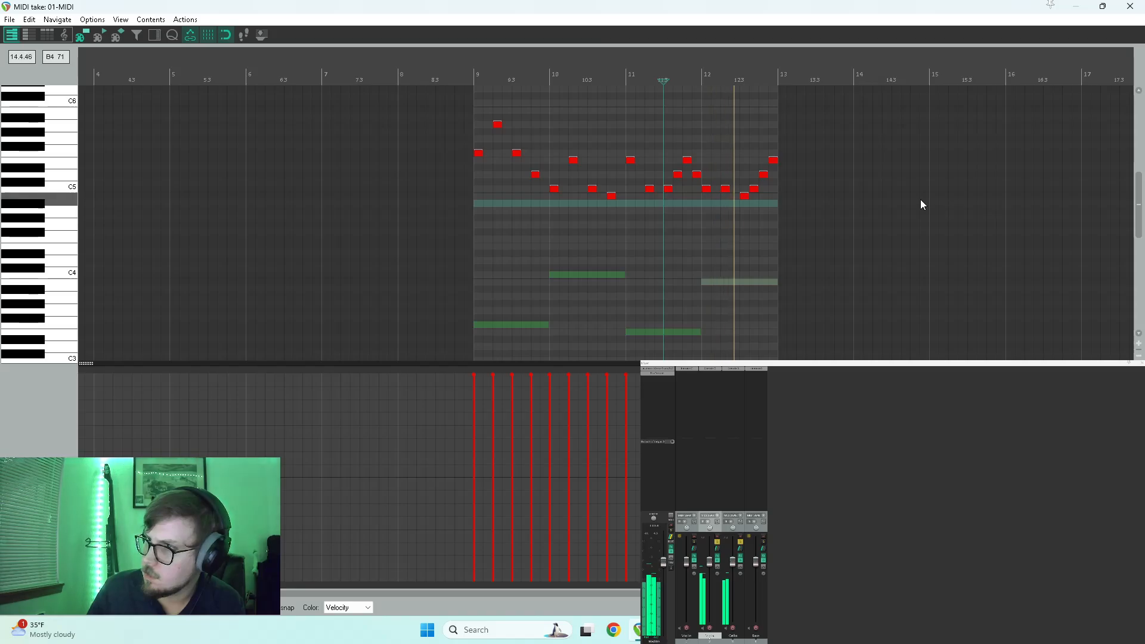
{"action": "scroll", "coordinate": [955, 211], "scroll_direction": "down", "scroll_amount": 2}
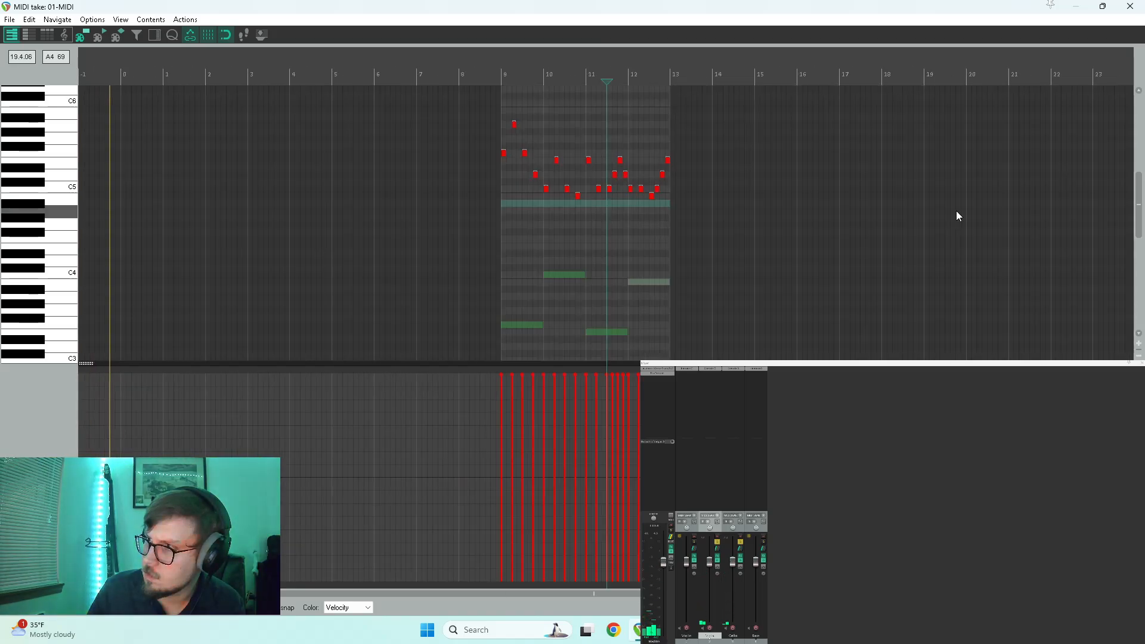
{"action": "scroll", "coordinate": [954, 212], "scroll_direction": "up", "scroll_amount": 3}
{"action": "scroll", "coordinate": [914, 224], "scroll_direction": "down", "scroll_amount": 2}
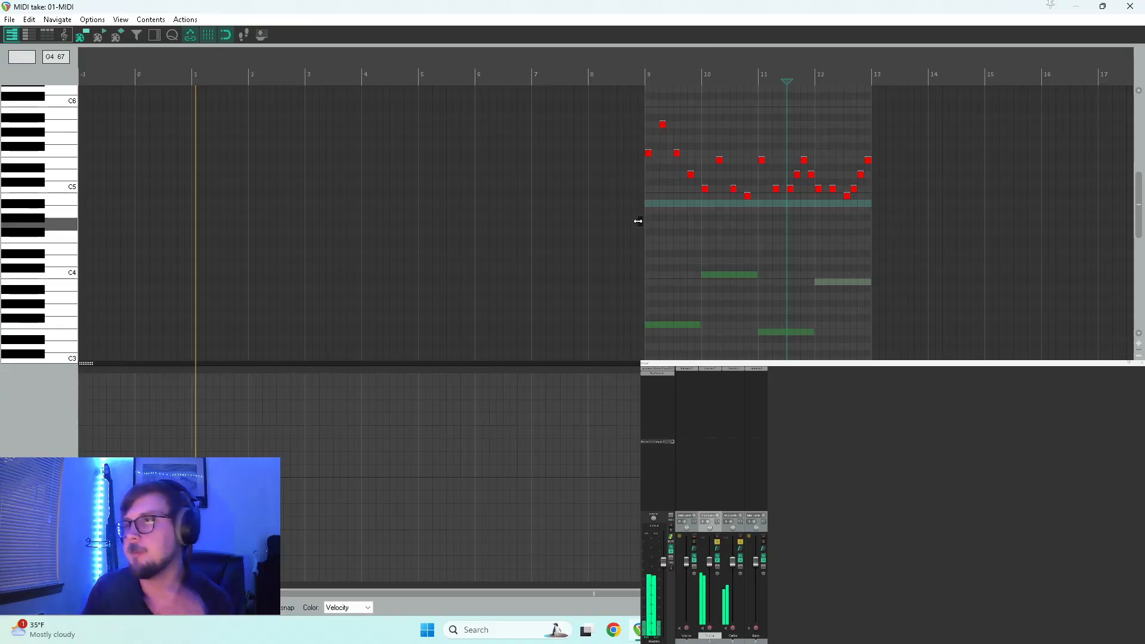
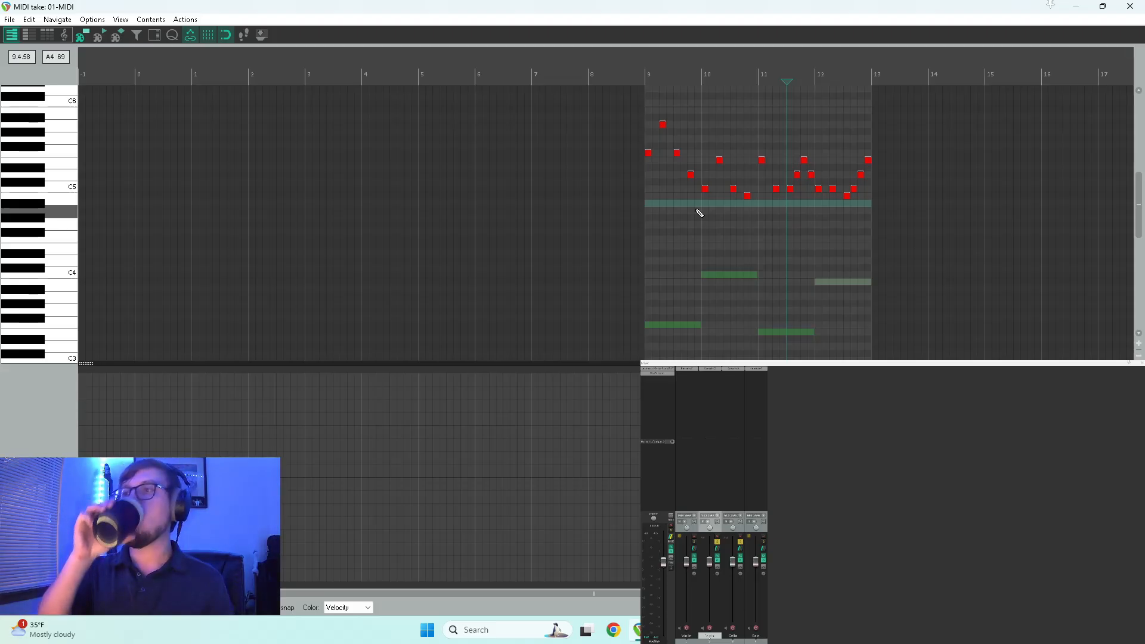
Fill the viola's gaps between beats with D5, G5, E5 and B4 in bar 9 and D5, D5, A4 and D5 in bar 10
{"action": "key", "text": "space"}
{"action": "scroll", "coordinate": [680, 210], "scroll_direction": "up", "scroll_amount": 4}
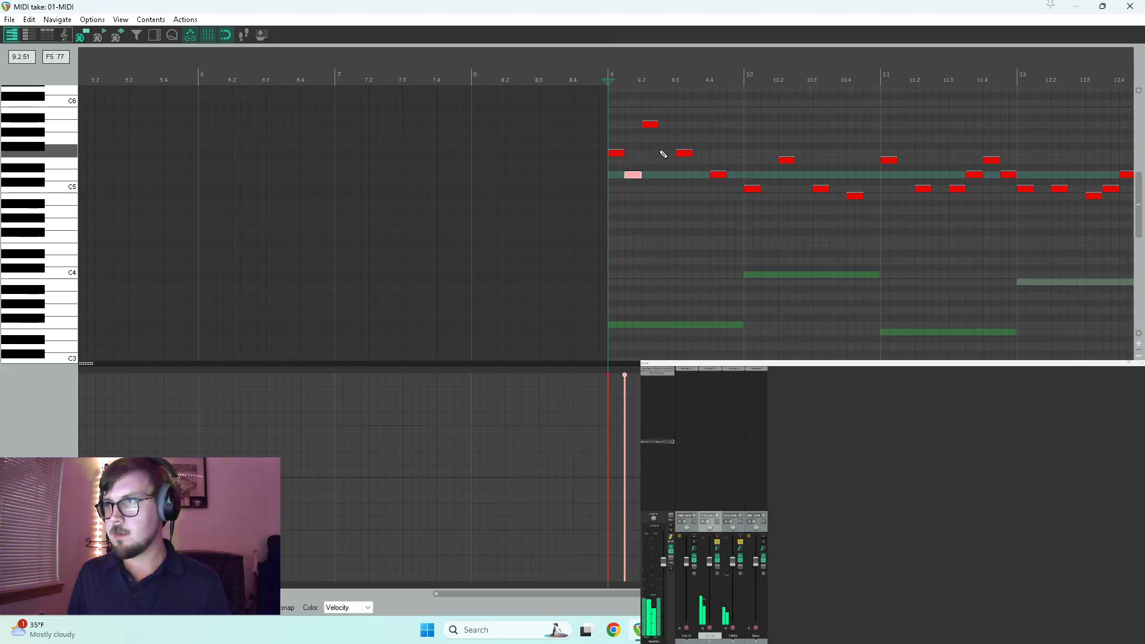
{"action": "left_click", "coordinate": [668, 140]}
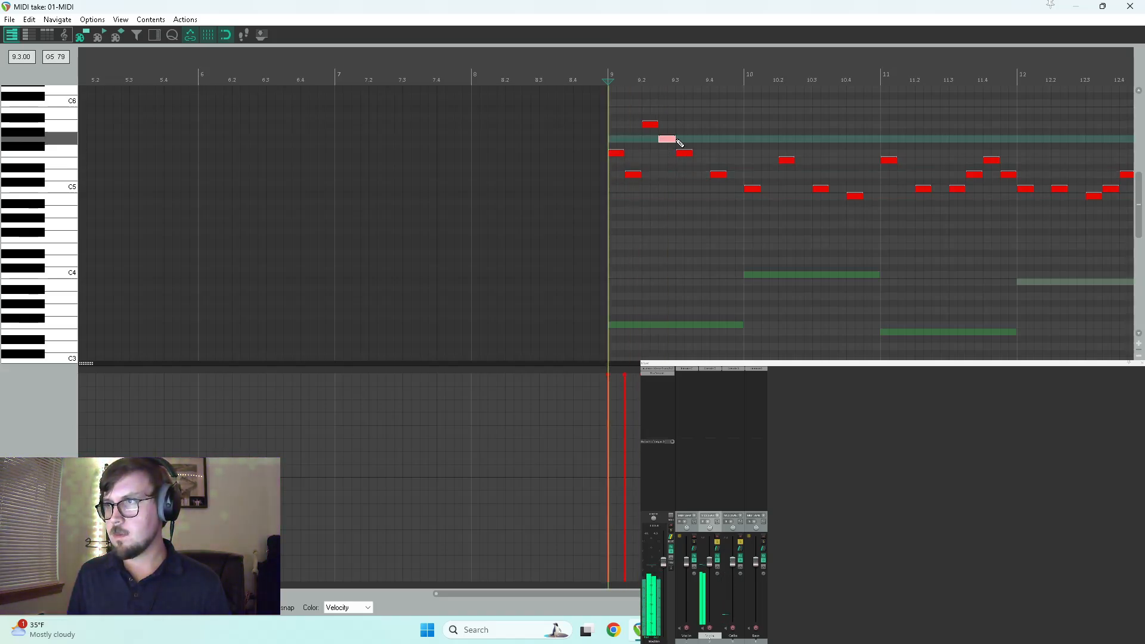
{"action": "left_click", "coordinate": [702, 161]}
{"action": "left_click_drag", "start_coordinate": [706, 165], "coordinate": [711, 163]}
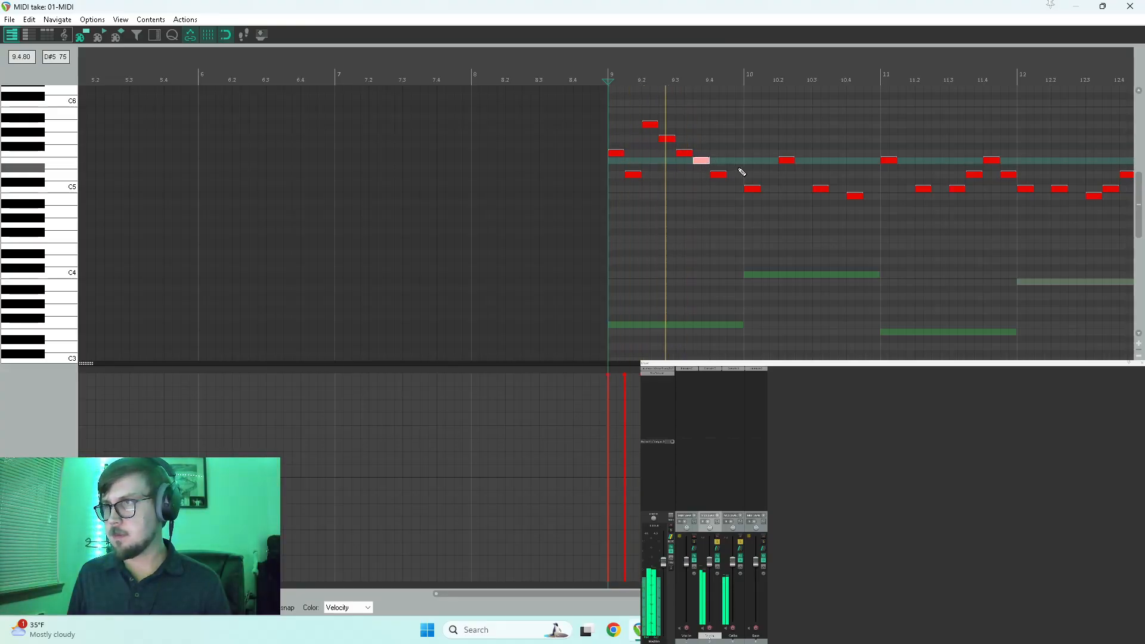
{"action": "left_click", "coordinate": [734, 196]}
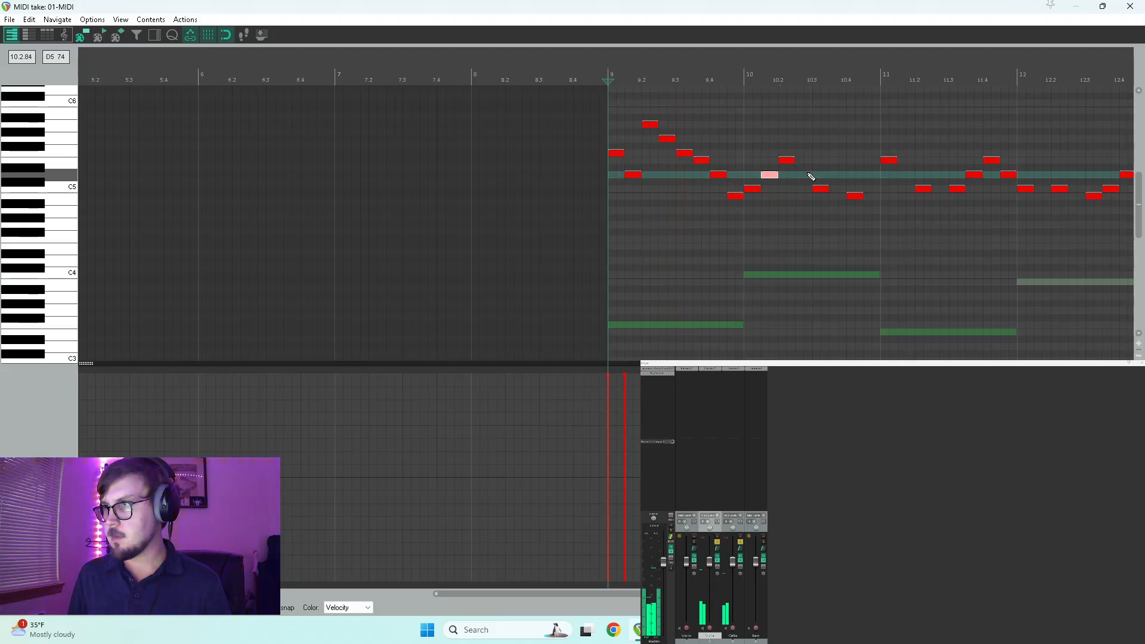
{"action": "left_click", "coordinate": [803, 174]}
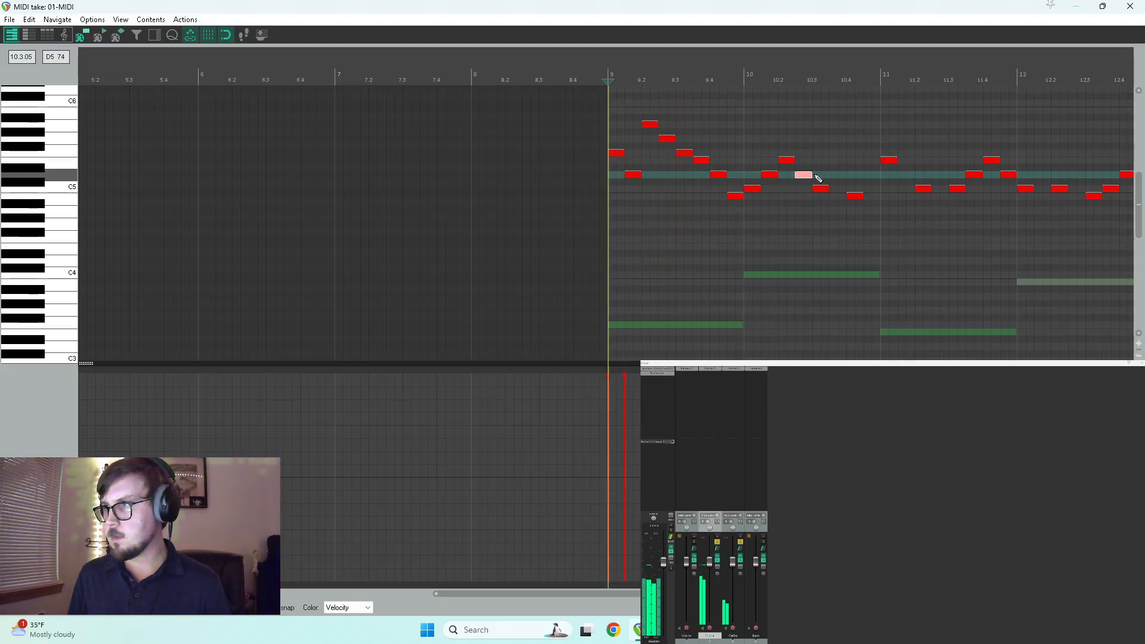
{"action": "left_click", "coordinate": [836, 210]}
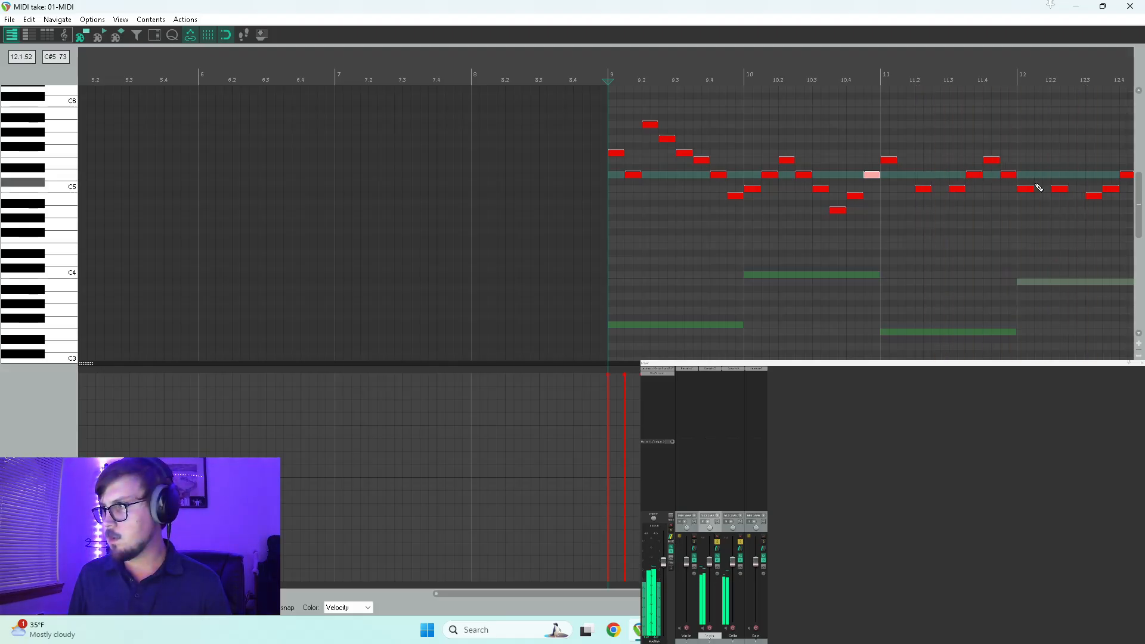
Lower the viola's bar 11 beat 3 note to B4; in bar 10, lengthen the beat 2 E5 to a full beat and raise beat 3 to D5
{"action": "left_click", "coordinate": [957, 195]}
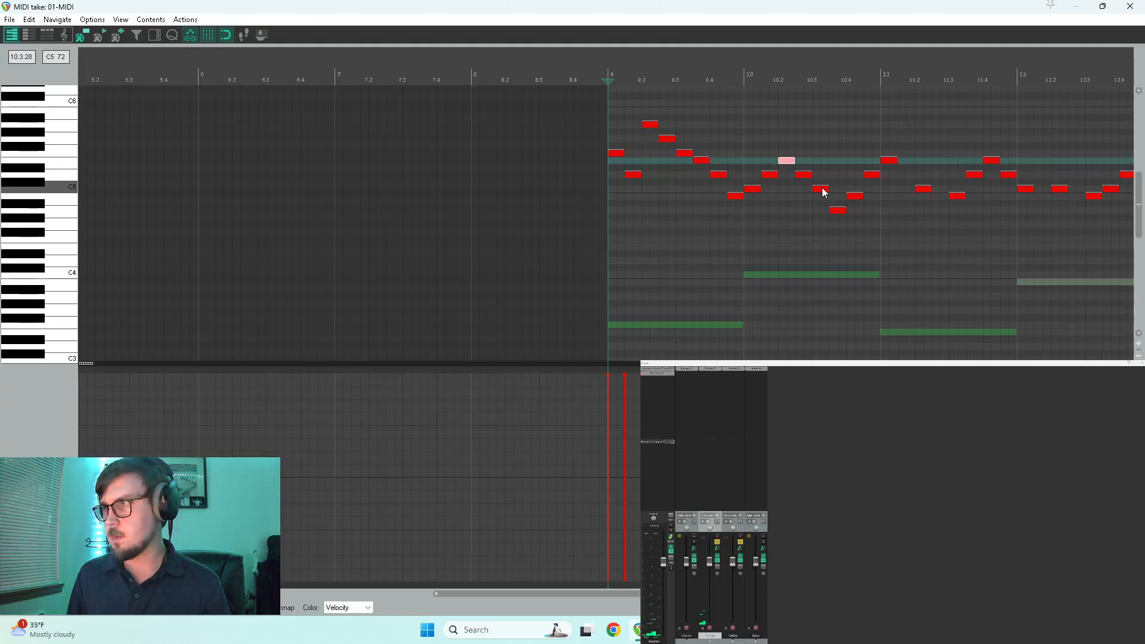
{"action": "left_click_drag", "start_coordinate": [814, 189], "coordinate": [812, 175]}
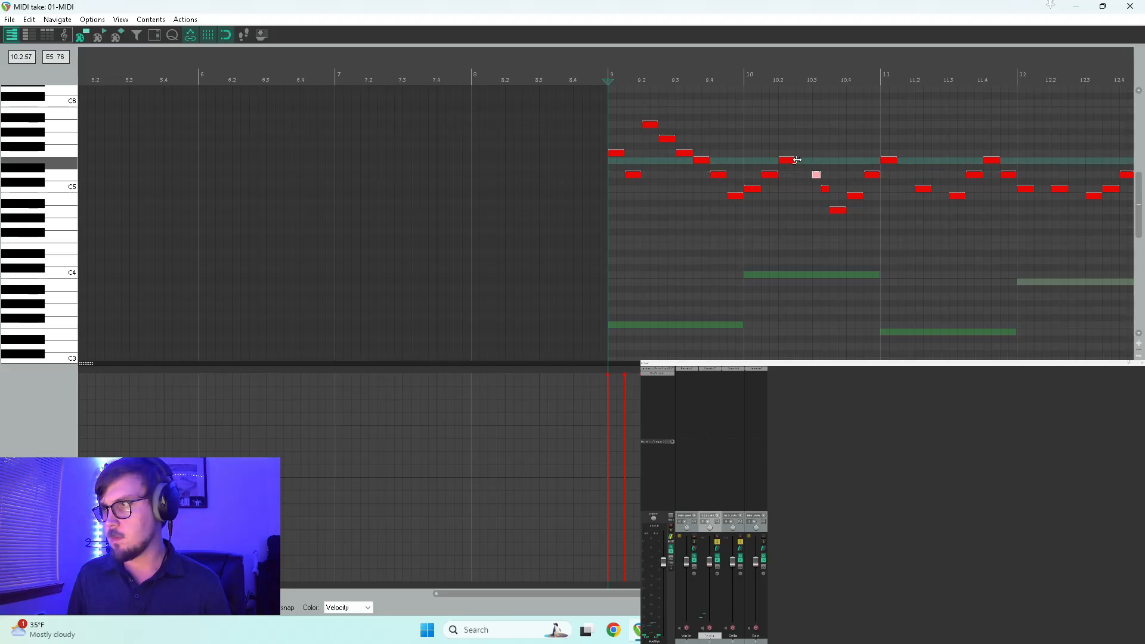
{"action": "key", "text": "space"}
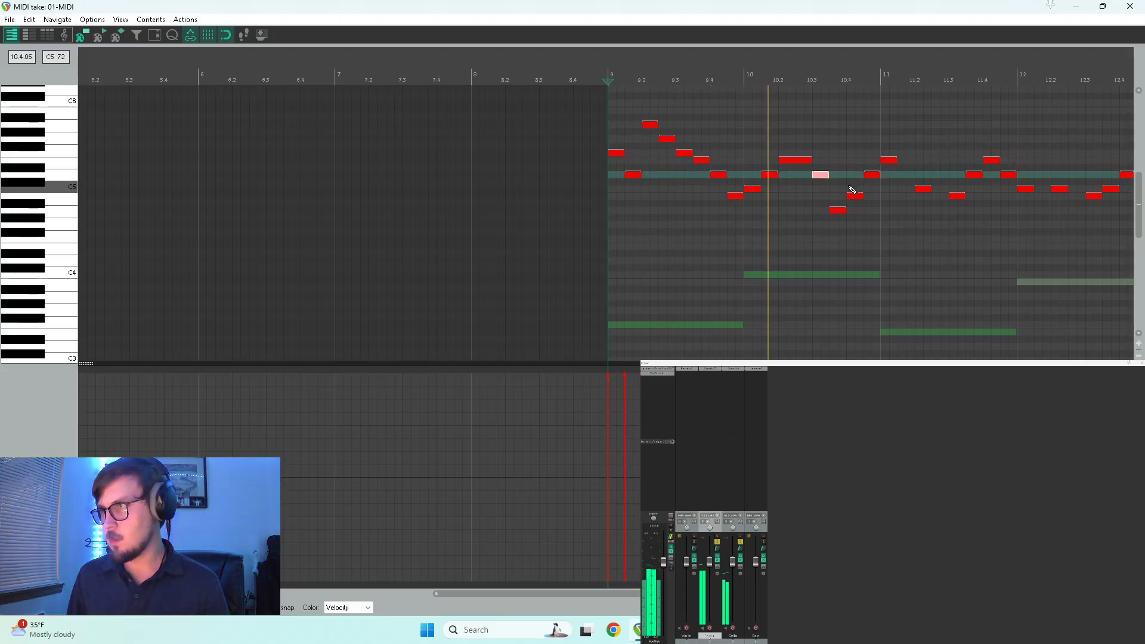
{"action": "key", "text": "space"}
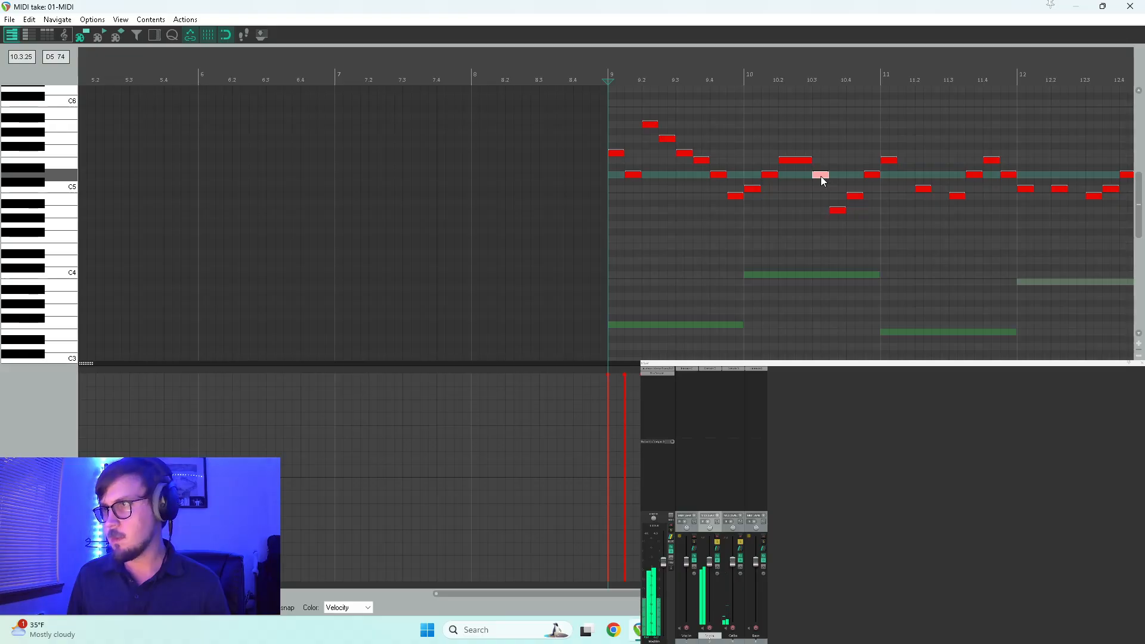
Lower the viola's bar 10 beat 3 note to C5, lengthen it to a full beat and delete the A4 beneath it, checking by playback
{"action": "left_click_drag", "start_coordinate": [820, 177], "coordinate": [823, 186]}
{"action": "key", "text": "space"}
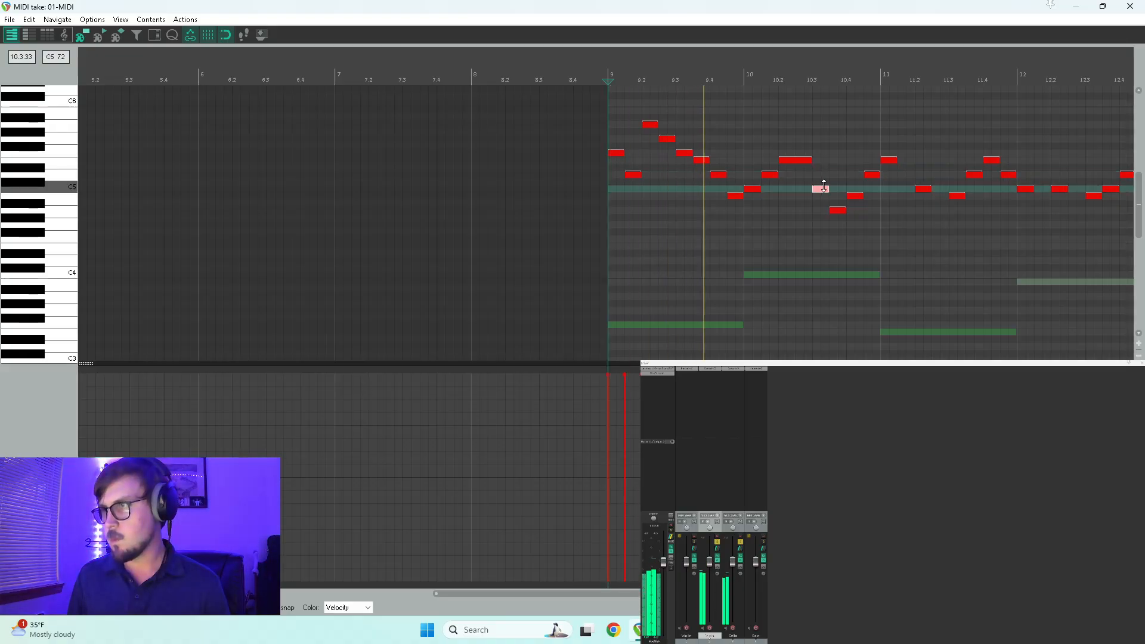
{"action": "key", "text": "space"}
{"action": "left_click_drag", "start_coordinate": [828, 191], "coordinate": [846, 191]}
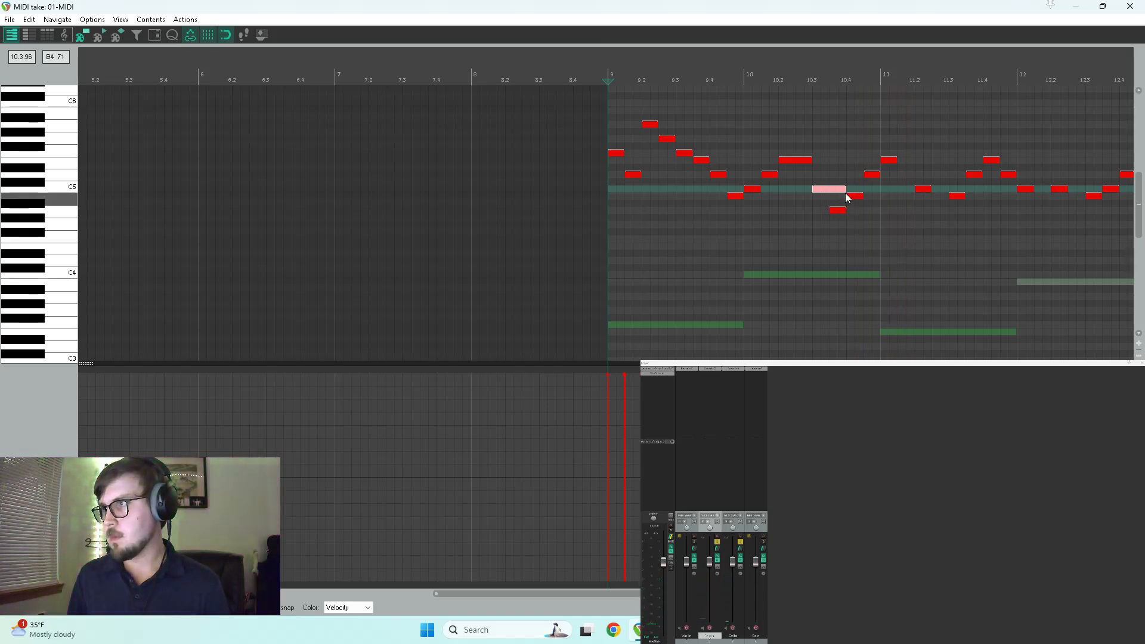
{"action": "left_click", "coordinate": [837, 211]}
{"action": "key", "text": "Delete"}
{"action": "key", "text": "space"}
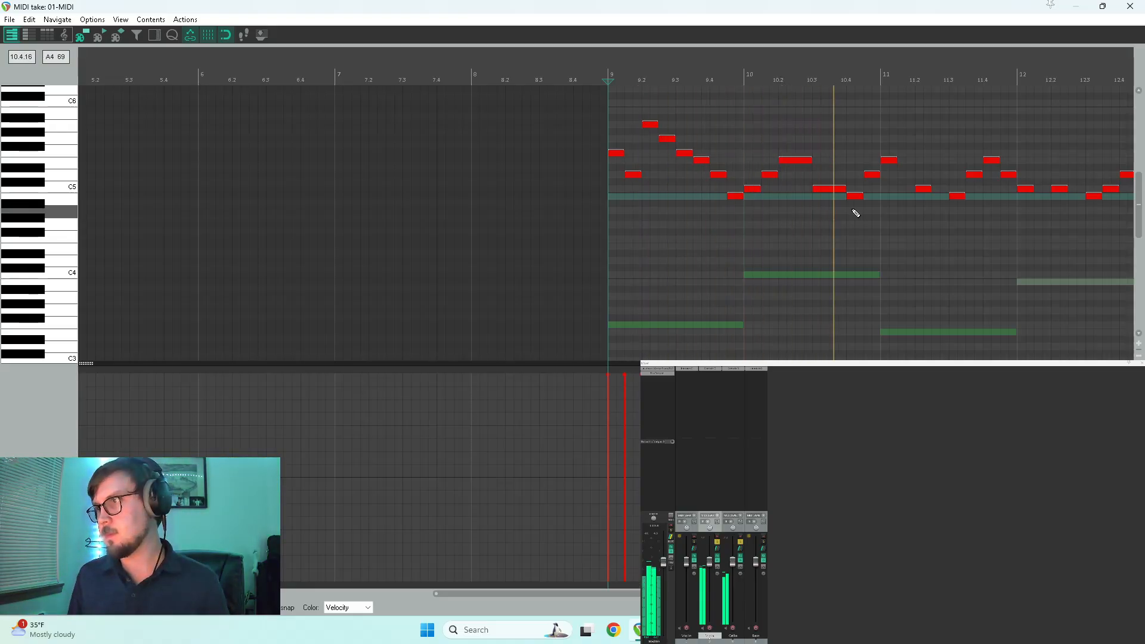
Lengthen the viola's opening E5 and beat 2 C5 in bar 11 to a full beat each, checking by playback
{"action": "left_click_drag", "start_coordinate": [895, 160], "coordinate": [913, 161]}
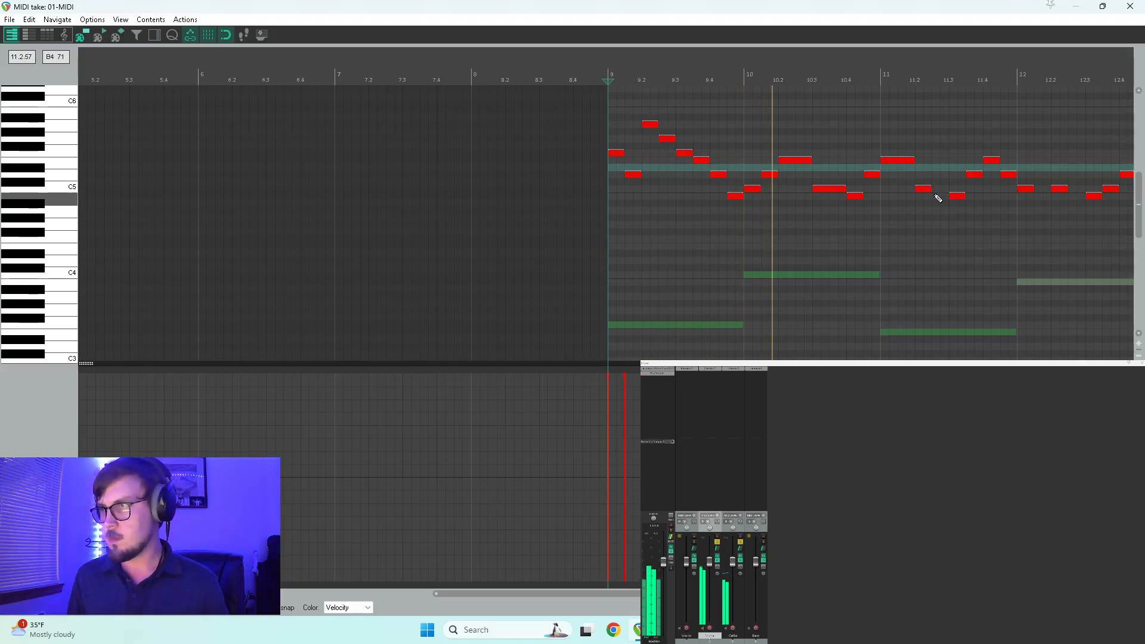
{"action": "key", "text": "space"}
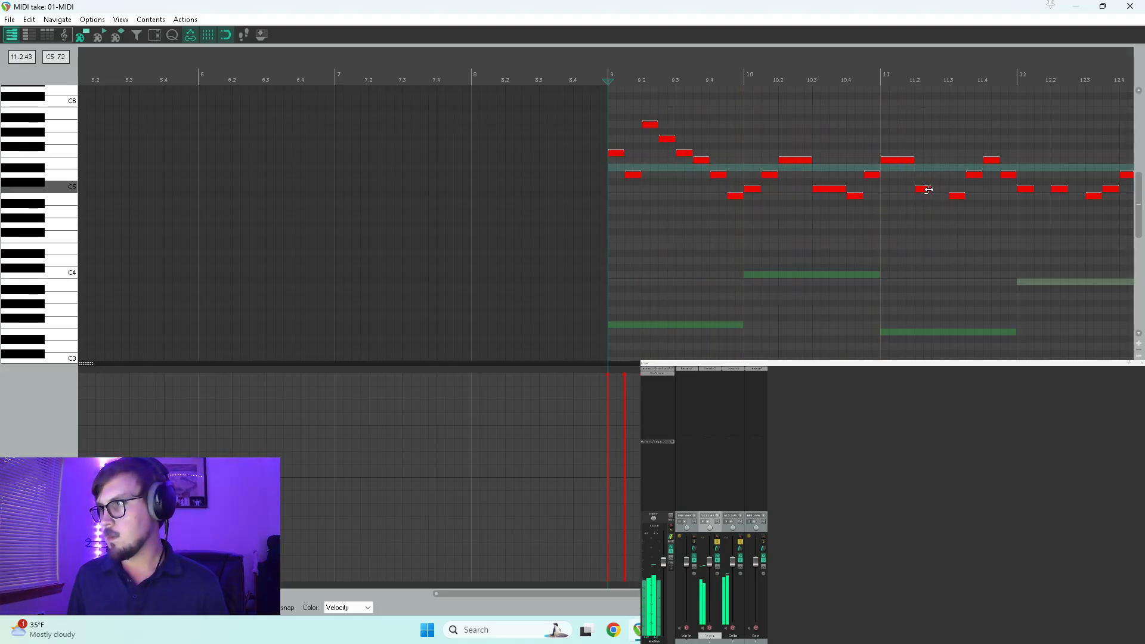
{"action": "left_click_drag", "start_coordinate": [937, 191], "coordinate": [948, 191]}
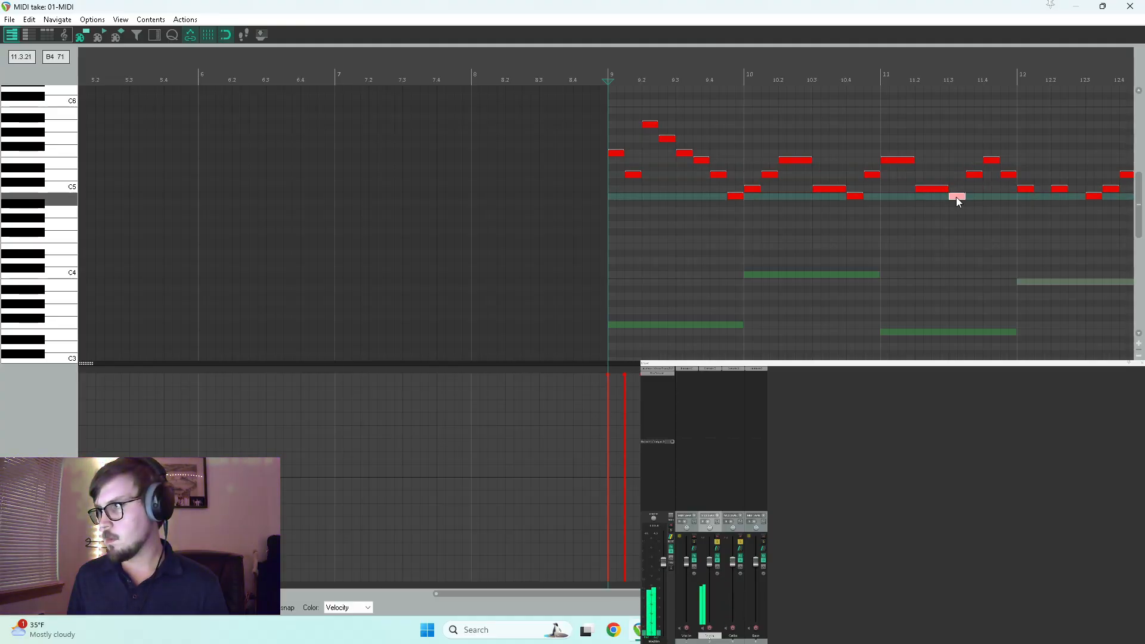
{"action": "left_click", "coordinate": [973, 176]}
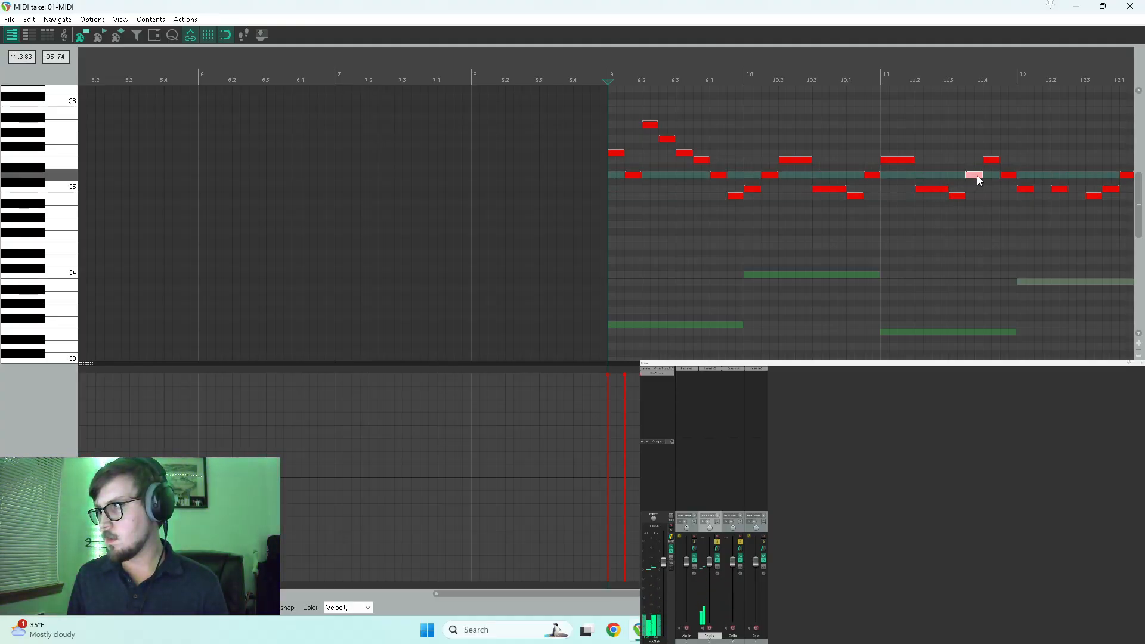
{"action": "key", "text": "space"}
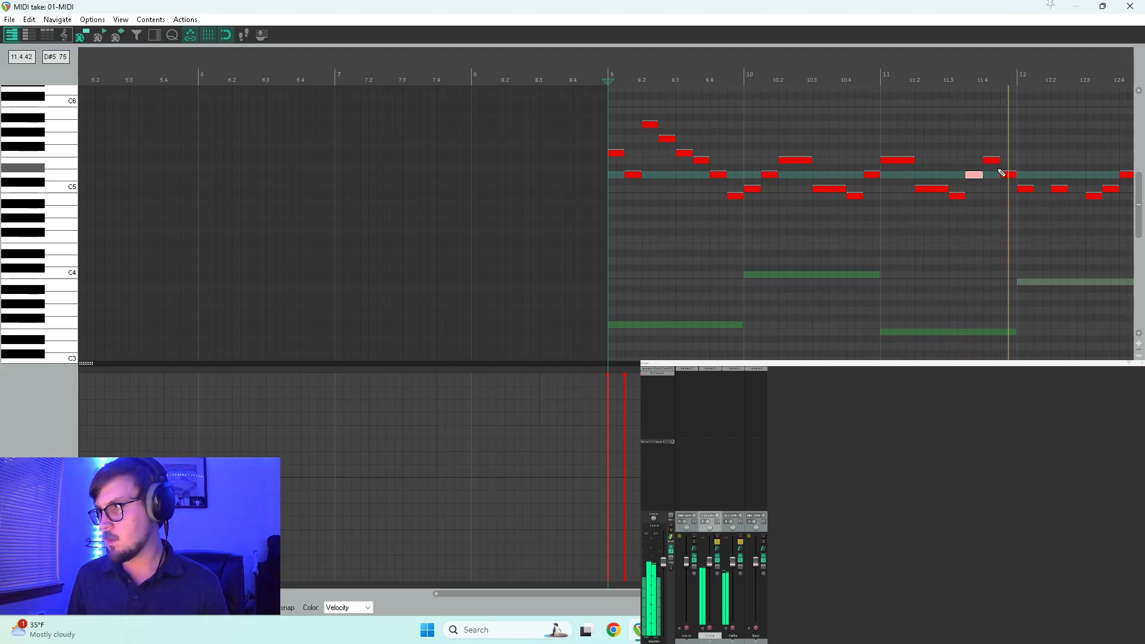
Fill the gaps after the viola's first two beats in bar 12 with B4 and D5, and listen to the melody
{"action": "left_click", "coordinate": [1040, 196]}
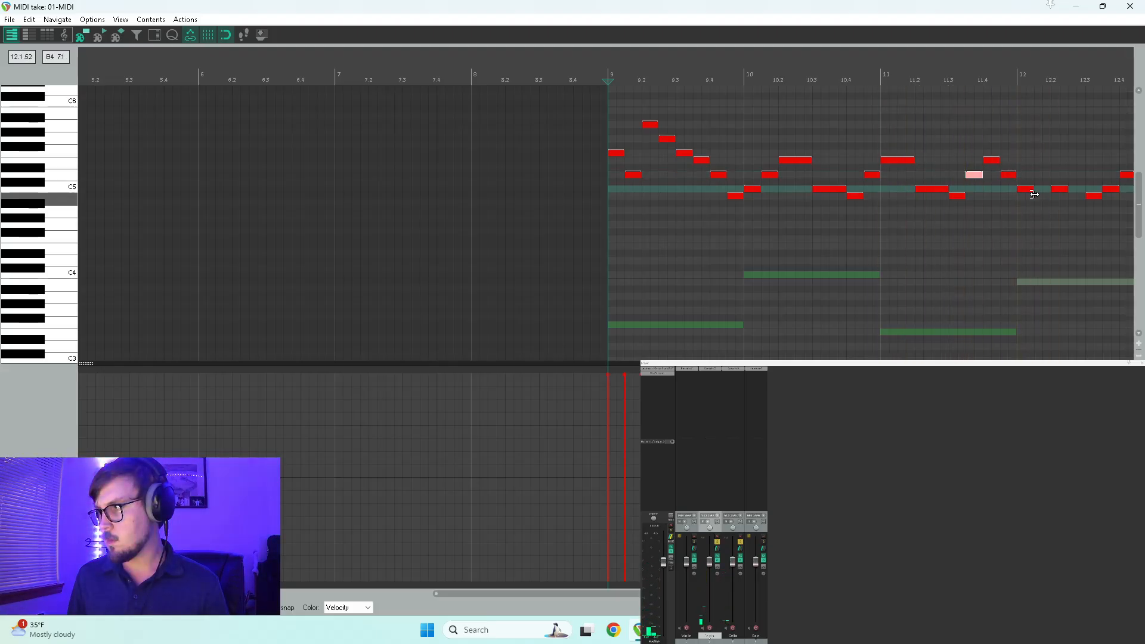
{"action": "left_click", "coordinate": [1075, 175]}
{"action": "key", "text": "space"}
{"action": "scroll", "coordinate": [1017, 216], "scroll_direction": "down", "scroll_amount": 2}
{"action": "key", "text": "space"}
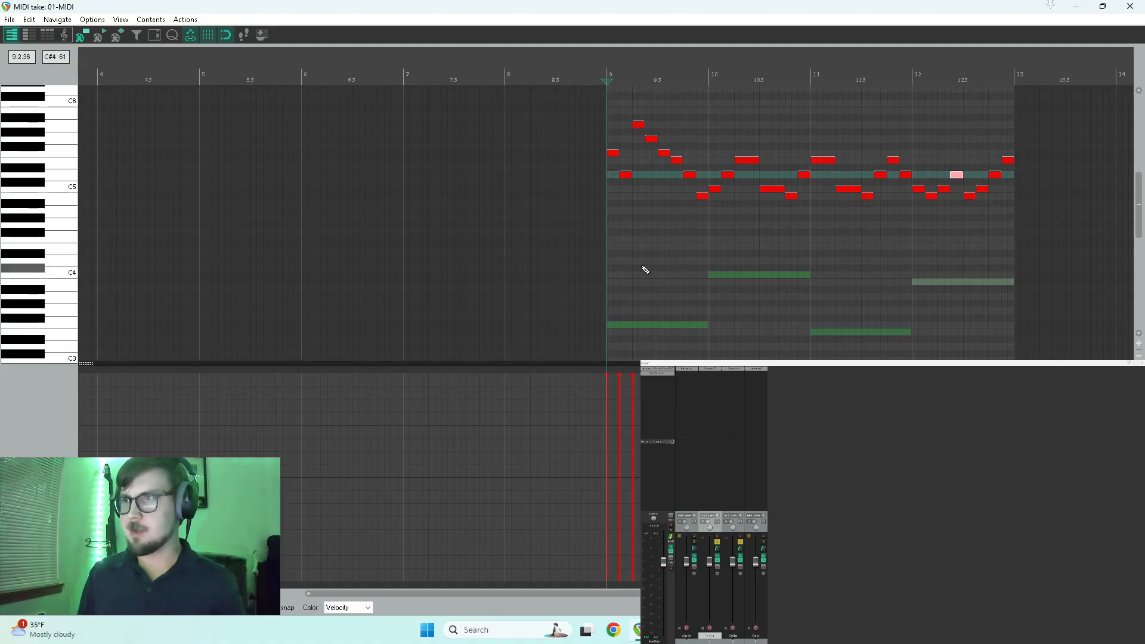
{"action": "key", "text": "space"}
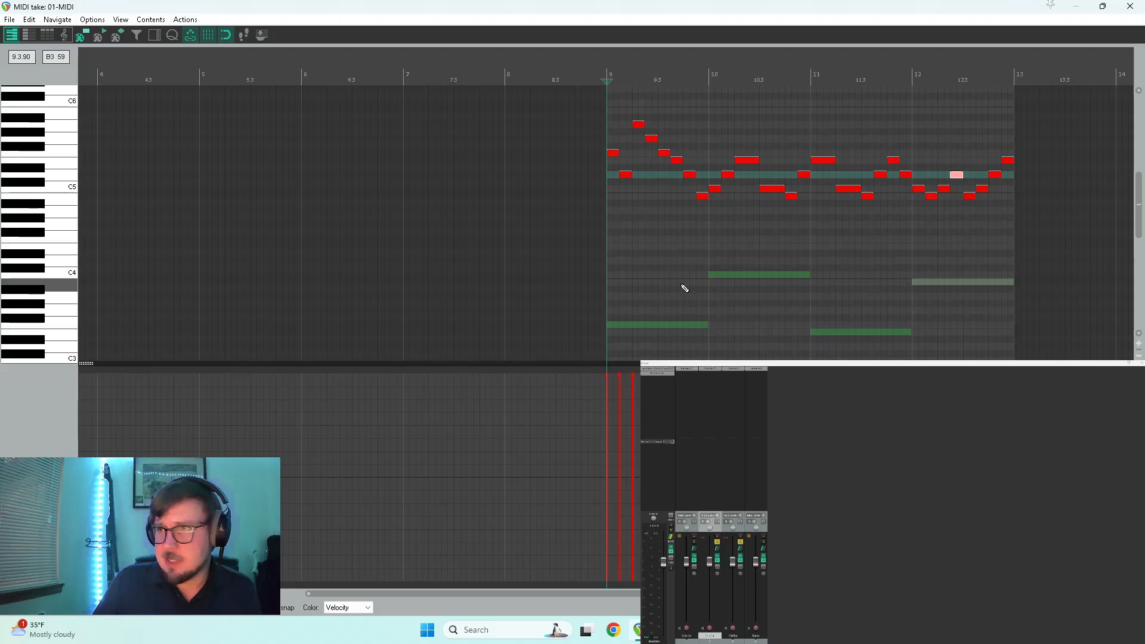
{"action": "key", "text": "space"}
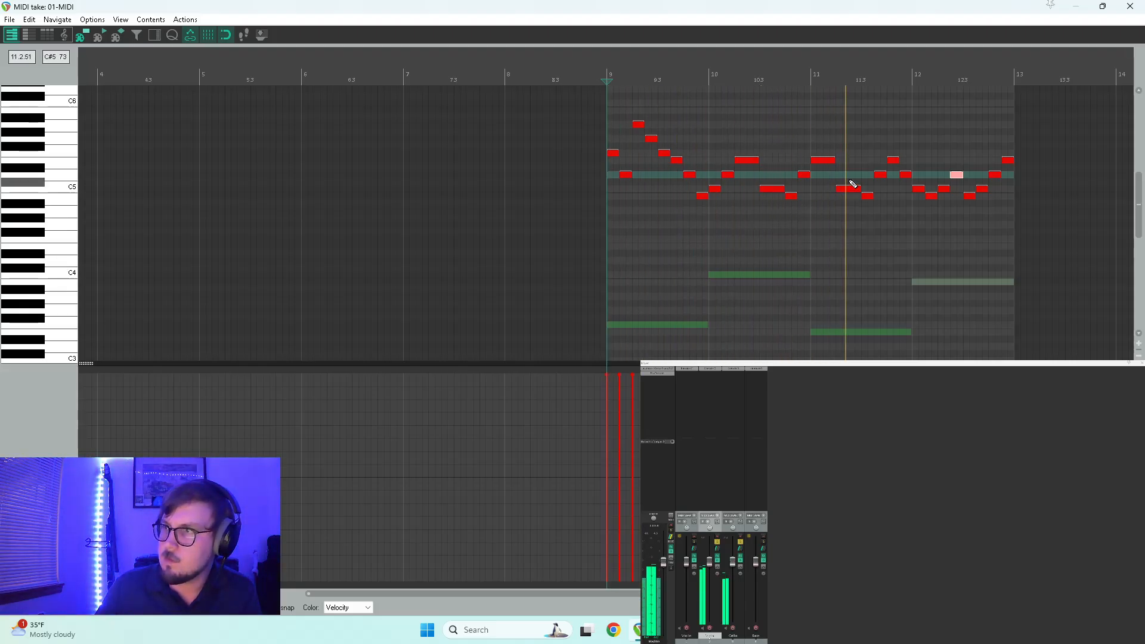
{"action": "key", "text": "space"}
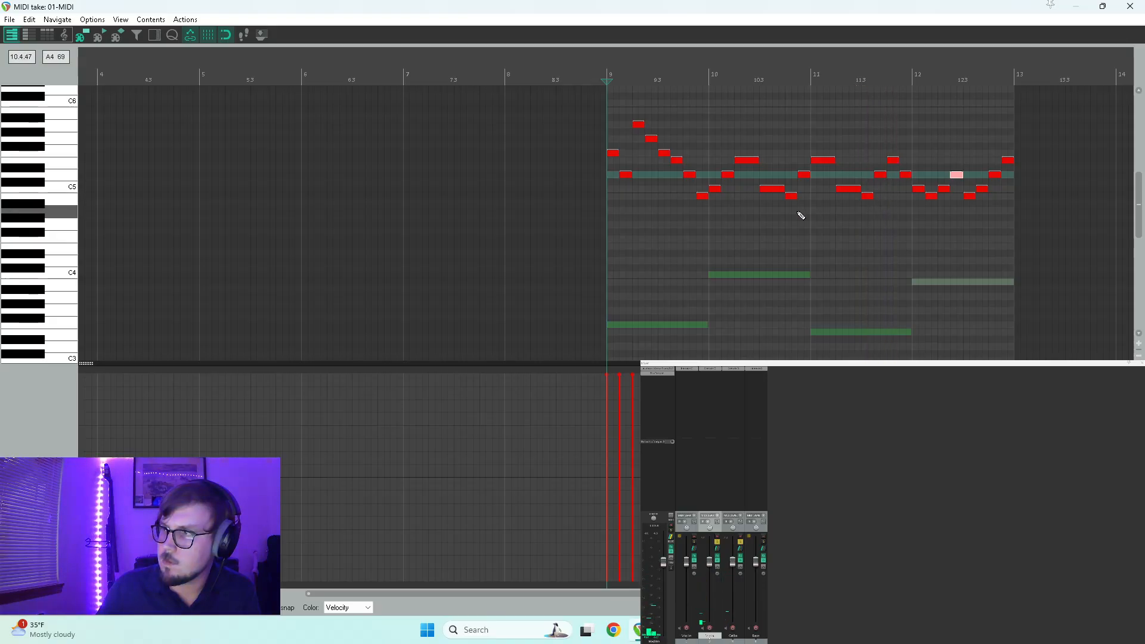
Listen from bar 10, lengthen the viola's bar 11 beat 3 B4 to a full beat and shift the following D5 and E5 half a beat later
{"action": "left_click", "coordinate": [715, 223]}
{"action": "key", "text": "space"}
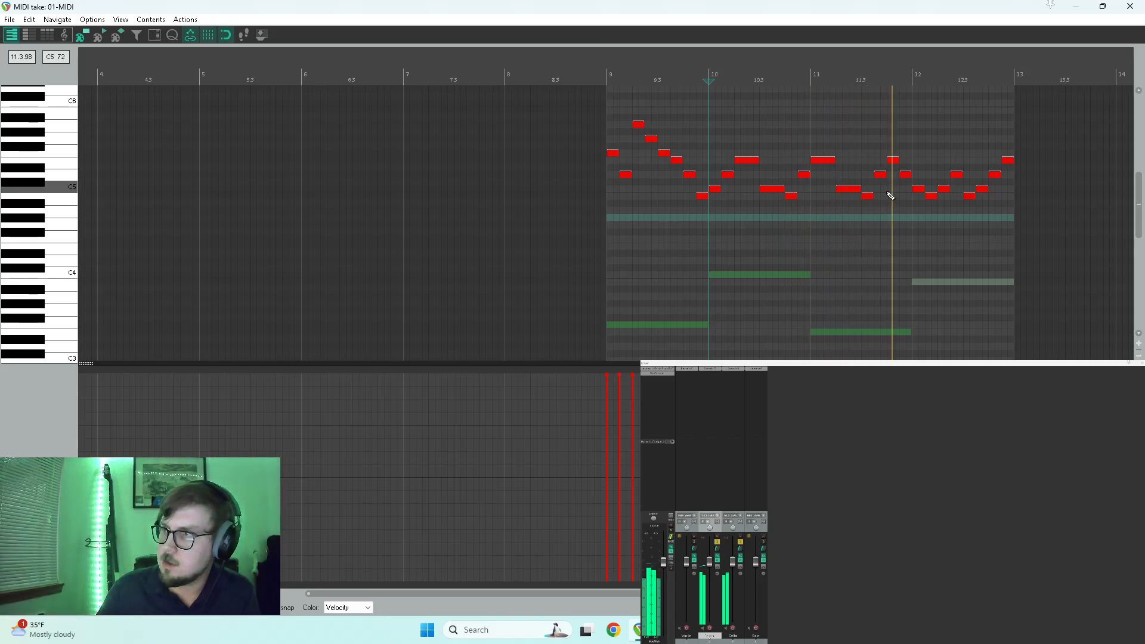
{"action": "key", "text": "space"}
{"action": "left_click_drag", "start_coordinate": [874, 196], "coordinate": [885, 197]}
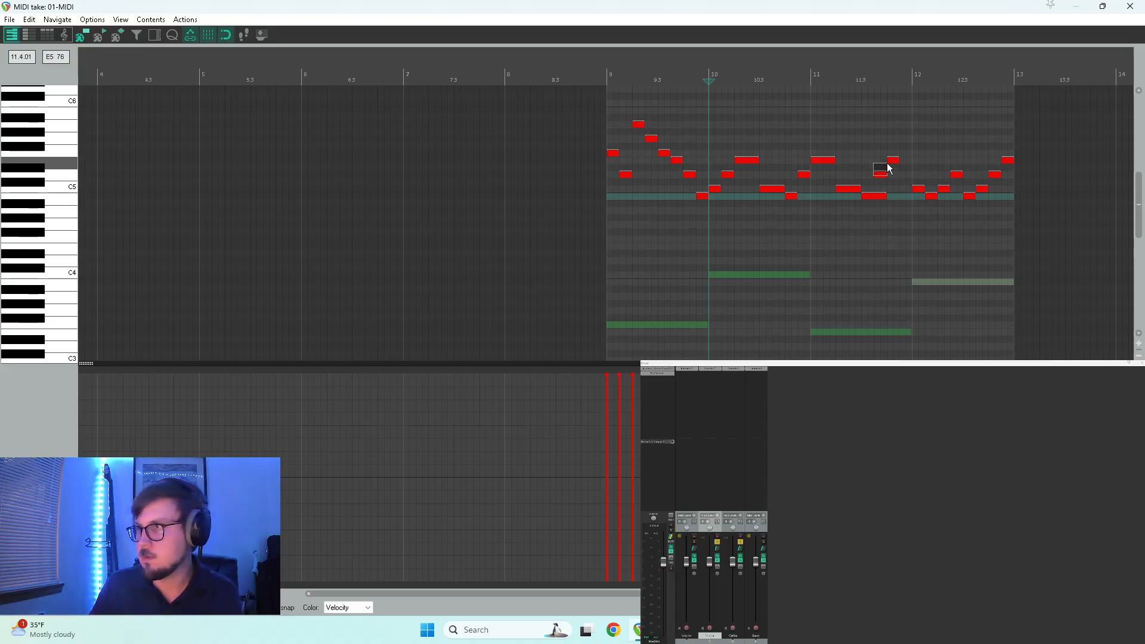
{"action": "left_click", "coordinate": [885, 177]}
{"action": "key", "text": "Page_Up"}
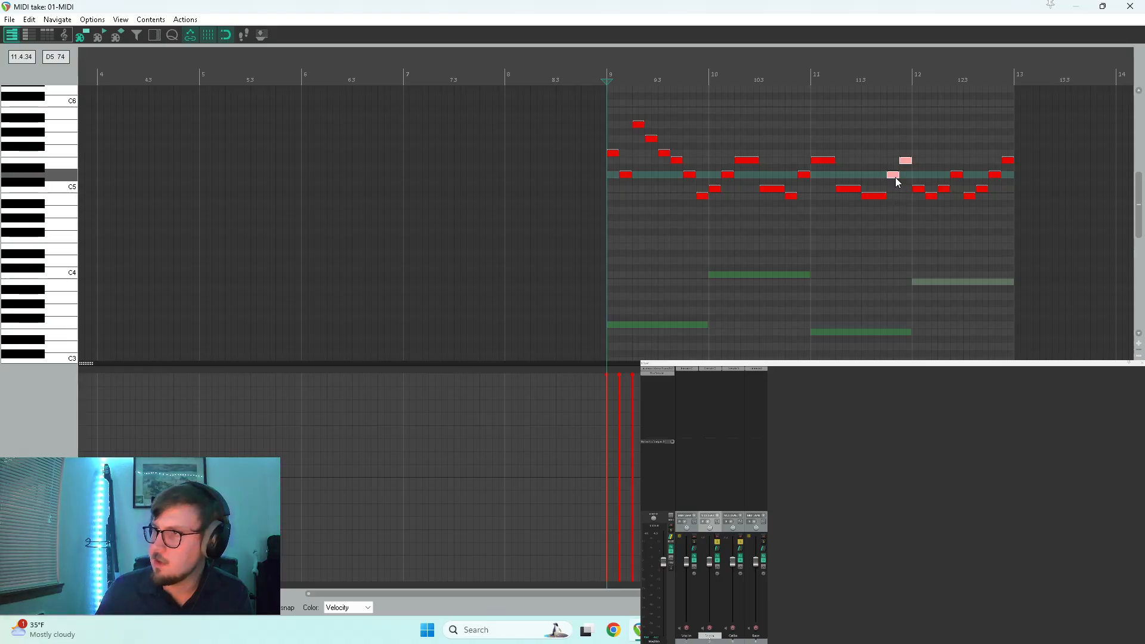
{"action": "key", "text": "space"}
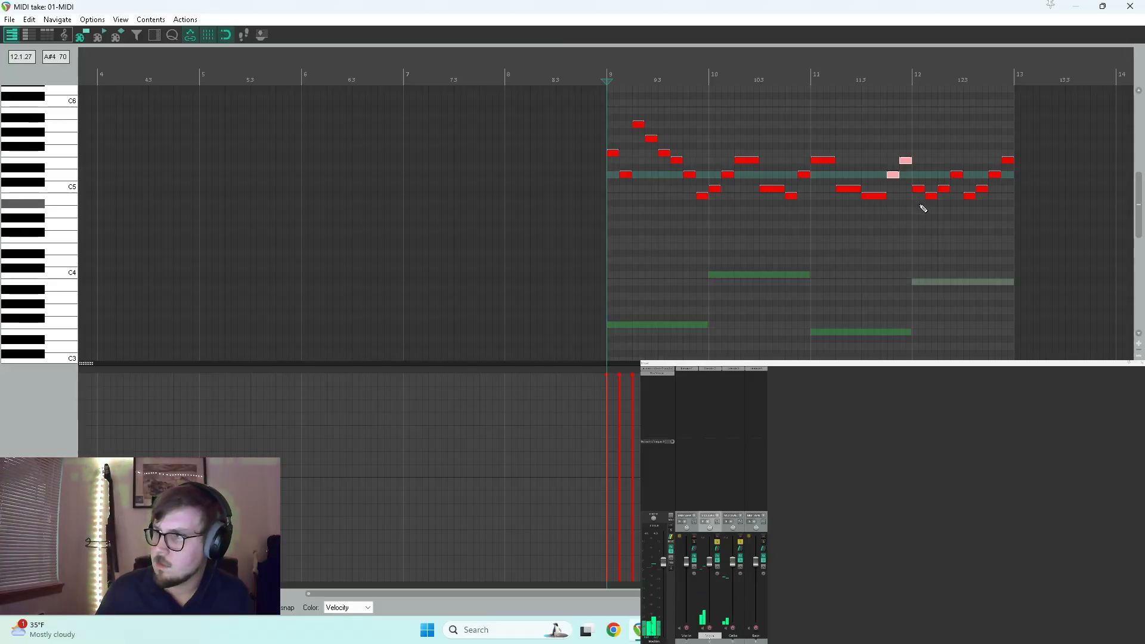
Lower the viola's first bar 12 note to A4 and listen to the ending
{"action": "left_click_drag", "start_coordinate": [918, 188], "coordinate": [919, 212]}
{"action": "key", "text": "space"}
{"action": "key", "text": "space"}
{"action": "key", "text": "space"}
{"action": "scroll", "coordinate": [966, 193], "scroll_direction": "down", "scroll_amount": 2}
{"action": "scroll", "coordinate": [954, 194], "scroll_direction": "up", "scroll_amount": 1}
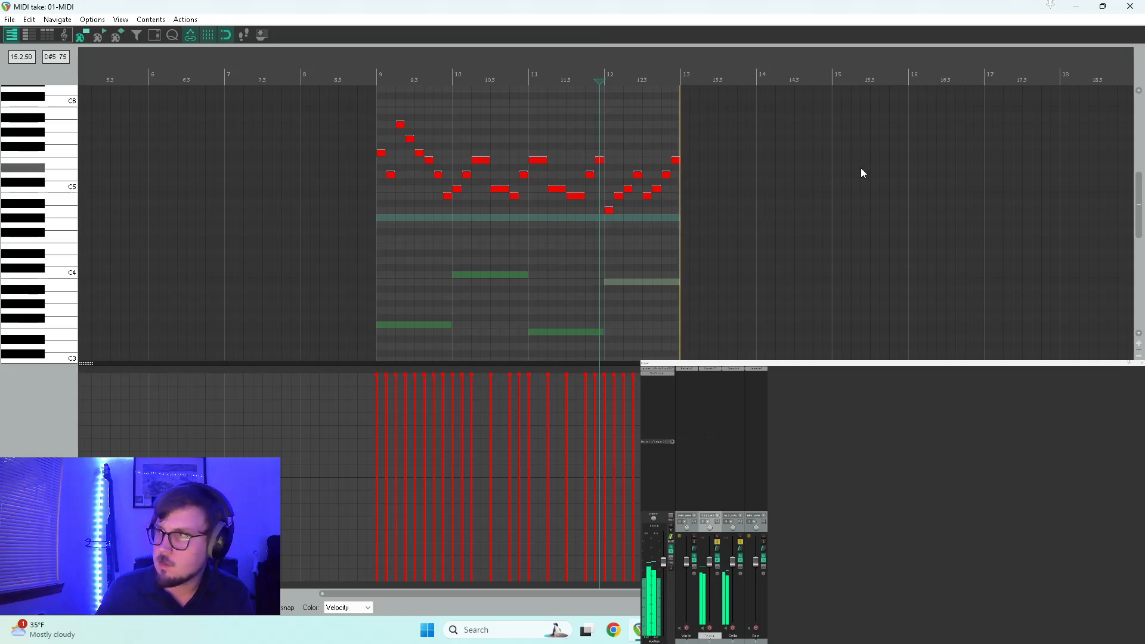
Close the MIDI editor, set the loop and time selection from bar 1 to the start of bar 13, and play the arrangement
{"action": "left_click", "coordinate": [1131, 6]}
{"action": "left_click_drag", "start_coordinate": [315, 229], "coordinate": [991, 219]}
{"action": "key", "text": "space"}
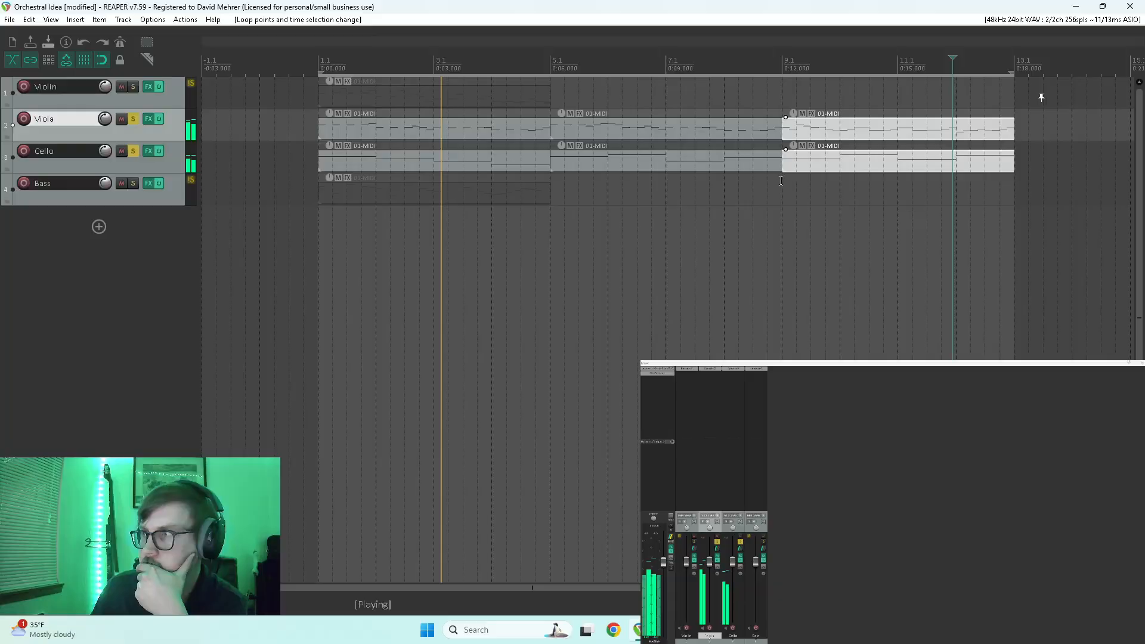
Open the viola's bars 9 to 12 item and audition the first four notes of bar 12
{"action": "double_click", "coordinate": [862, 130]}
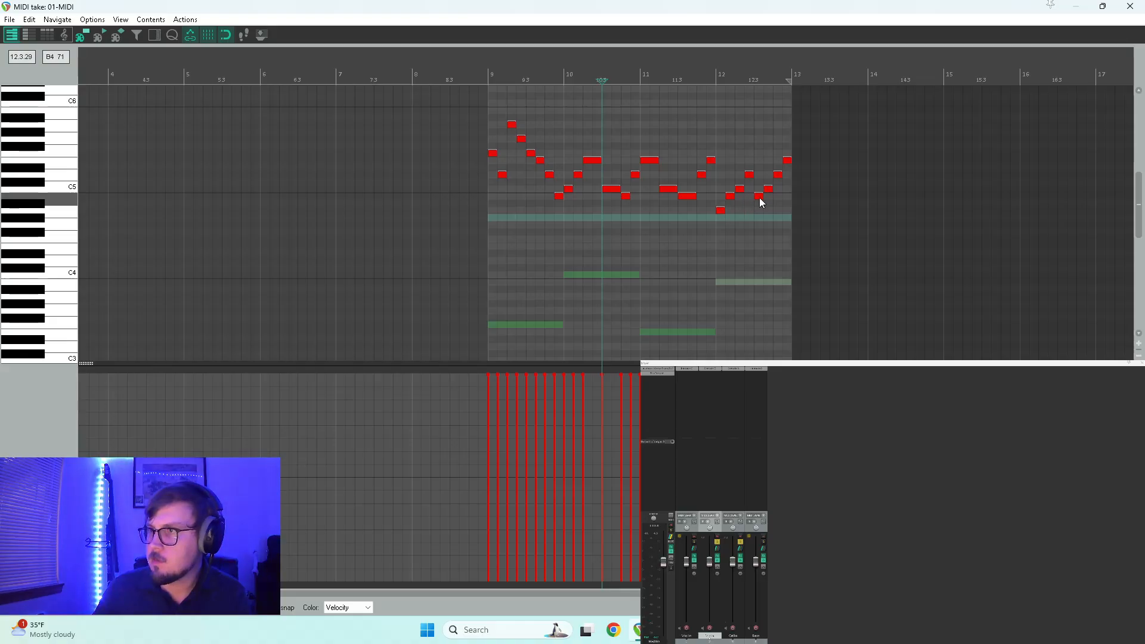
{"action": "left_click", "coordinate": [720, 210]}
{"action": "left_click", "coordinate": [730, 196]}
{"action": "left_click", "coordinate": [740, 189]}
{"action": "left_click", "coordinate": [750, 174]}
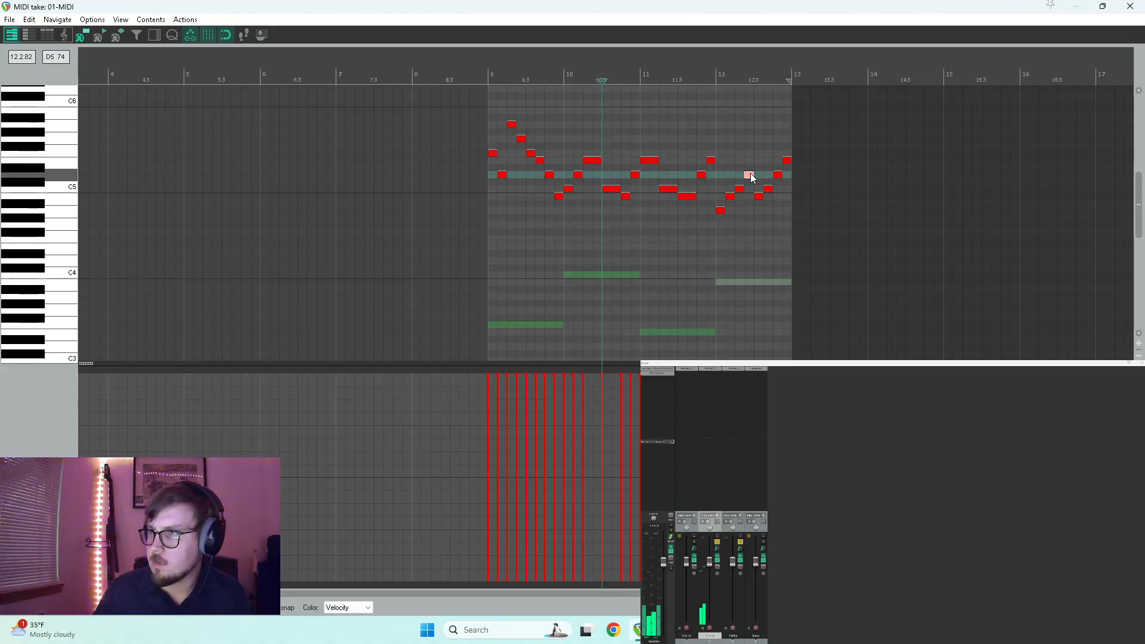
{"action": "left_click", "coordinate": [1131, 6]}
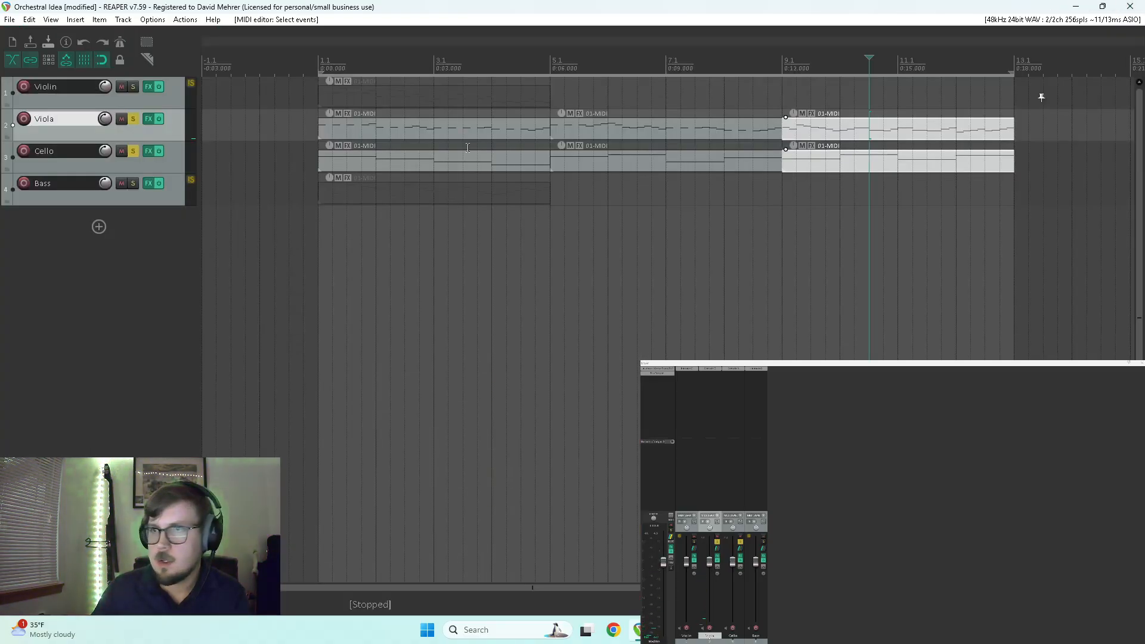
Open the viola's bars 1 to 4 and 9 to 12 items together and audition the notes of bar 12
{"action": "left_click", "coordinate": [381, 138]}
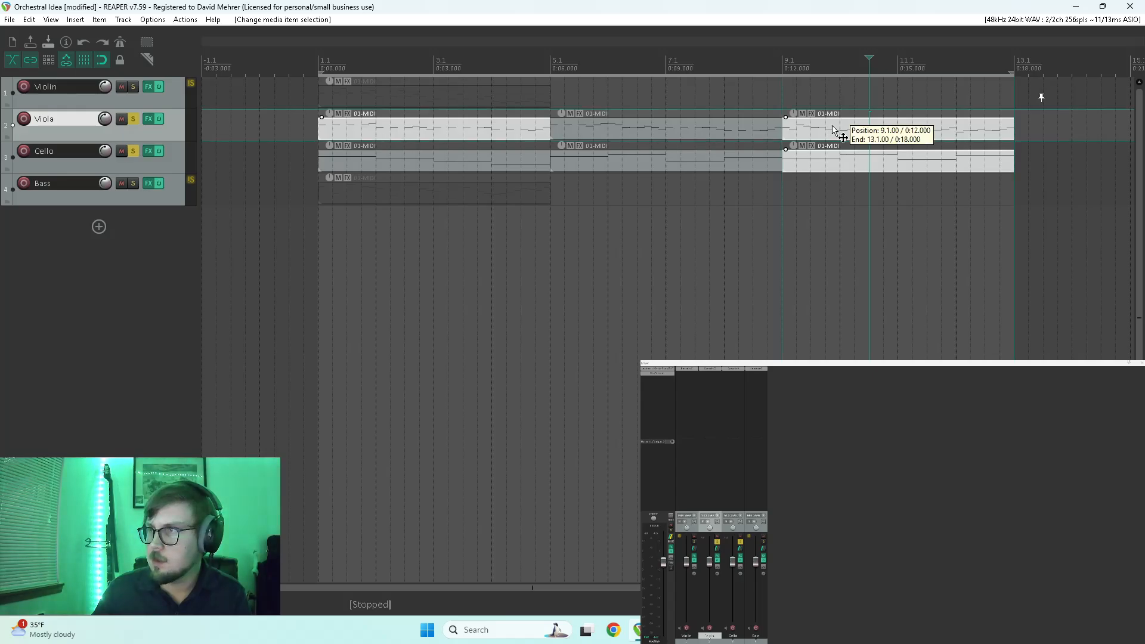
{"action": "double_click", "coordinate": [790, 128]}
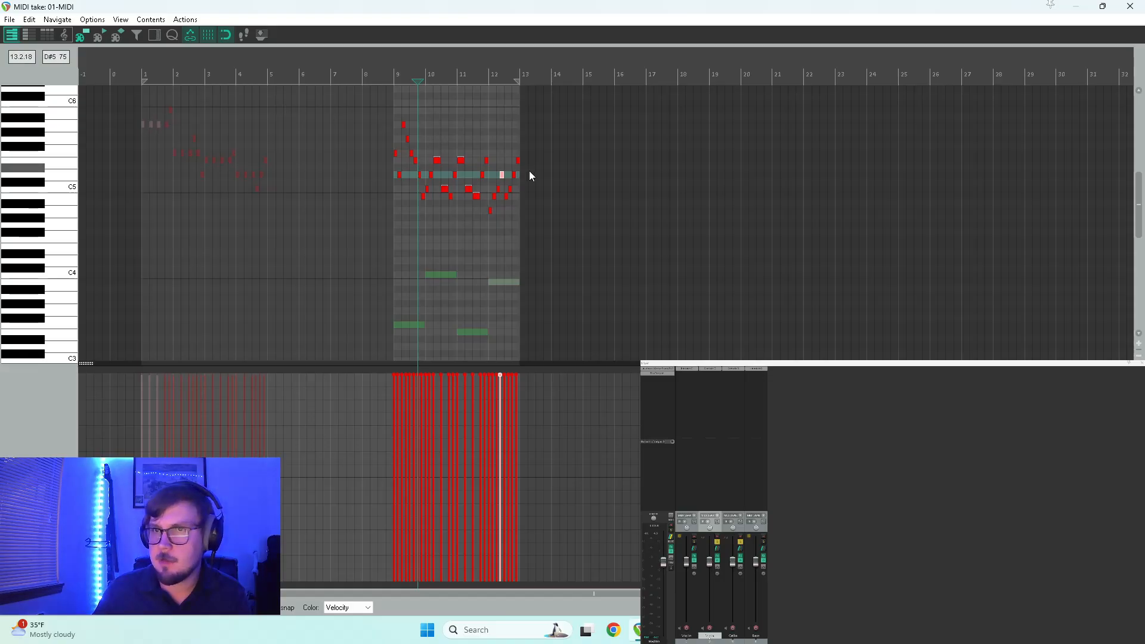
{"action": "scroll", "coordinate": [529, 171], "scroll_direction": "up", "scroll_amount": 3}
{"action": "left_click", "coordinate": [774, 211]}
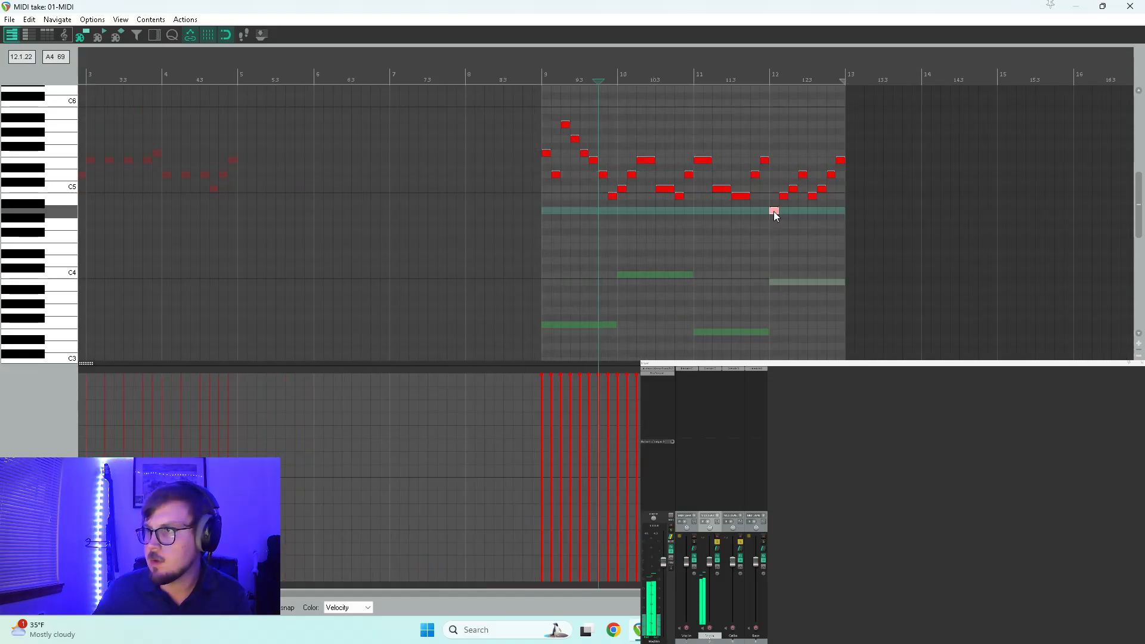
{"action": "left_click", "coordinate": [784, 196]}
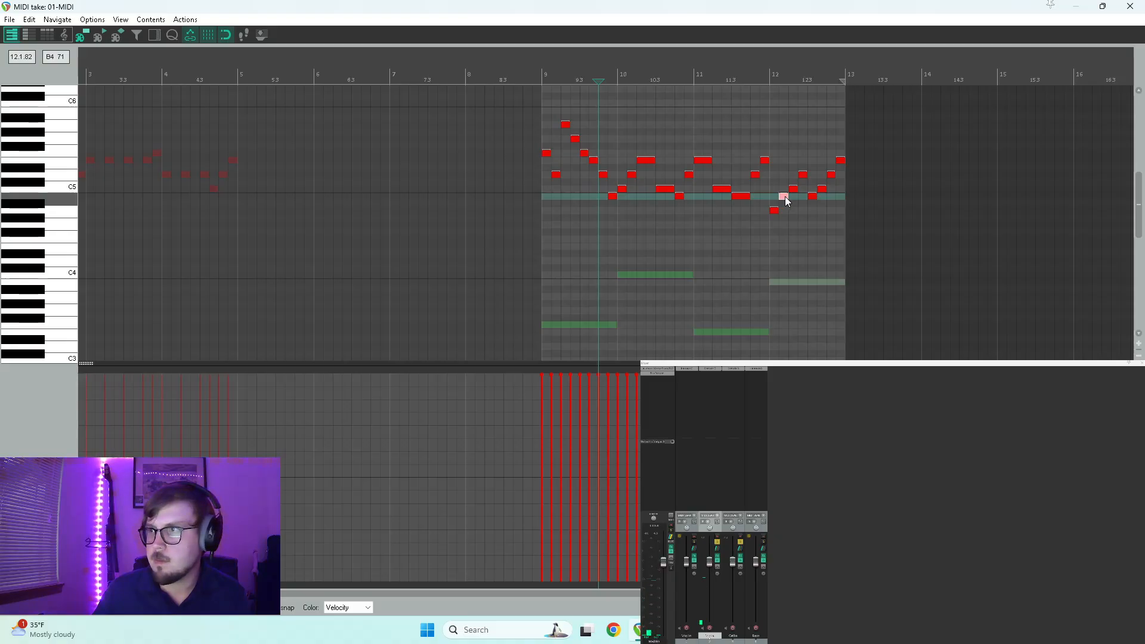
{"action": "left_click", "coordinate": [774, 210]}
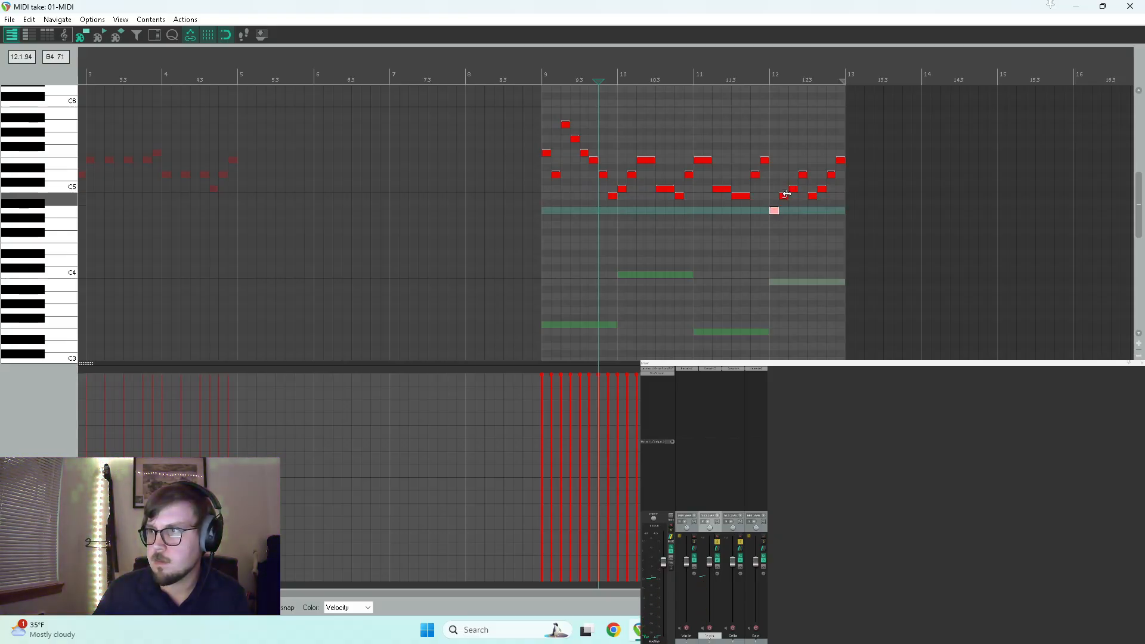
{"action": "left_click", "coordinate": [793, 188]}
{"action": "left_click", "coordinate": [840, 161]}
{"action": "left_click", "coordinate": [774, 212]}
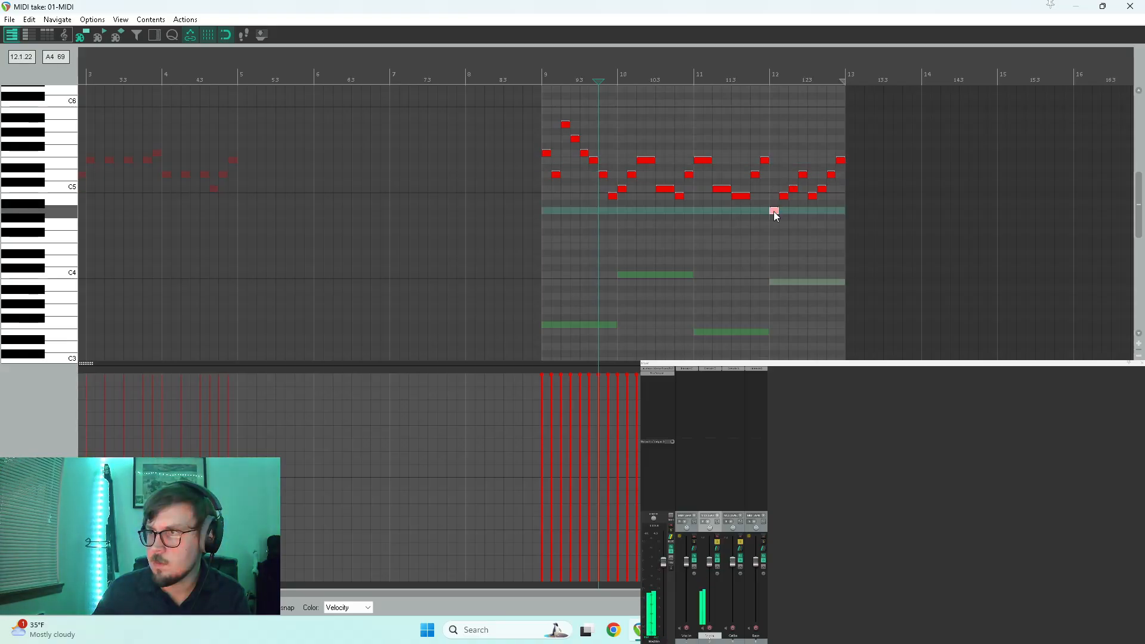
Listen from bar 11, delete the viola's second bar 12 note, and lower the third to B4 and the fourth to C5
{"action": "left_click", "coordinate": [702, 226]}
{"action": "key", "text": "space"}
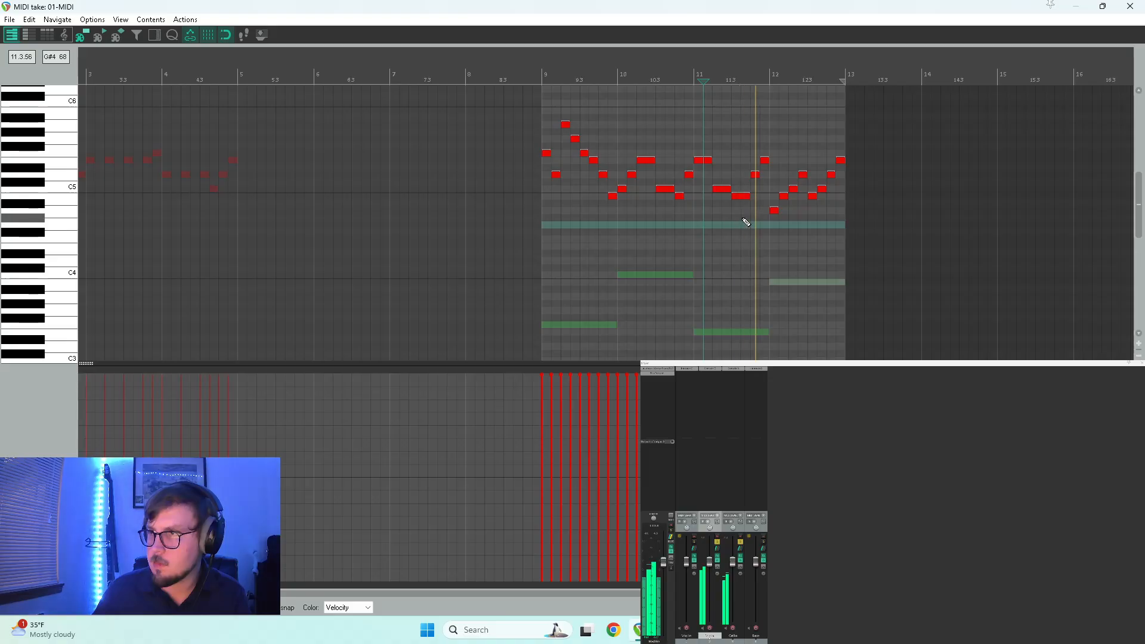
{"action": "key", "text": "space"}
{"action": "left_click", "coordinate": [783, 196]}
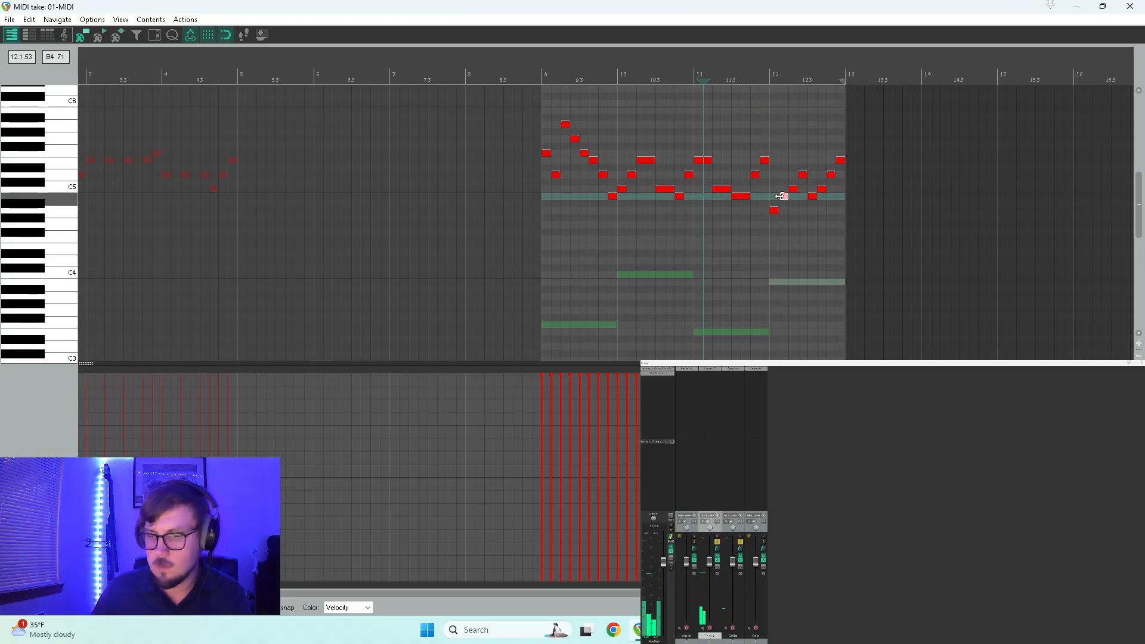
{"action": "left_click", "coordinate": [775, 210]}
{"action": "left_click", "coordinate": [793, 196]}
{"action": "left_click", "coordinate": [803, 189]}
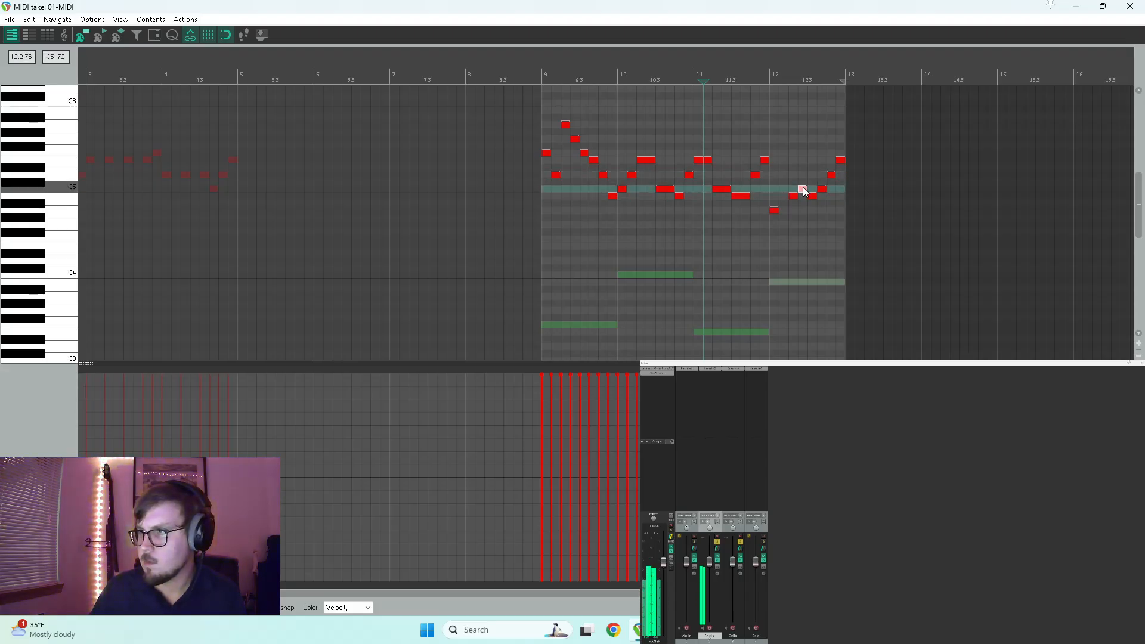
Delete the B4, C5 and D5 before the viola's last bar 12 note, and move the remaining C5 to beat 3
{"action": "left_click_drag", "start_coordinate": [812, 197], "coordinate": [835, 171]}
{"action": "key", "text": "Delete"}
{"action": "left_click", "coordinate": [840, 161]}
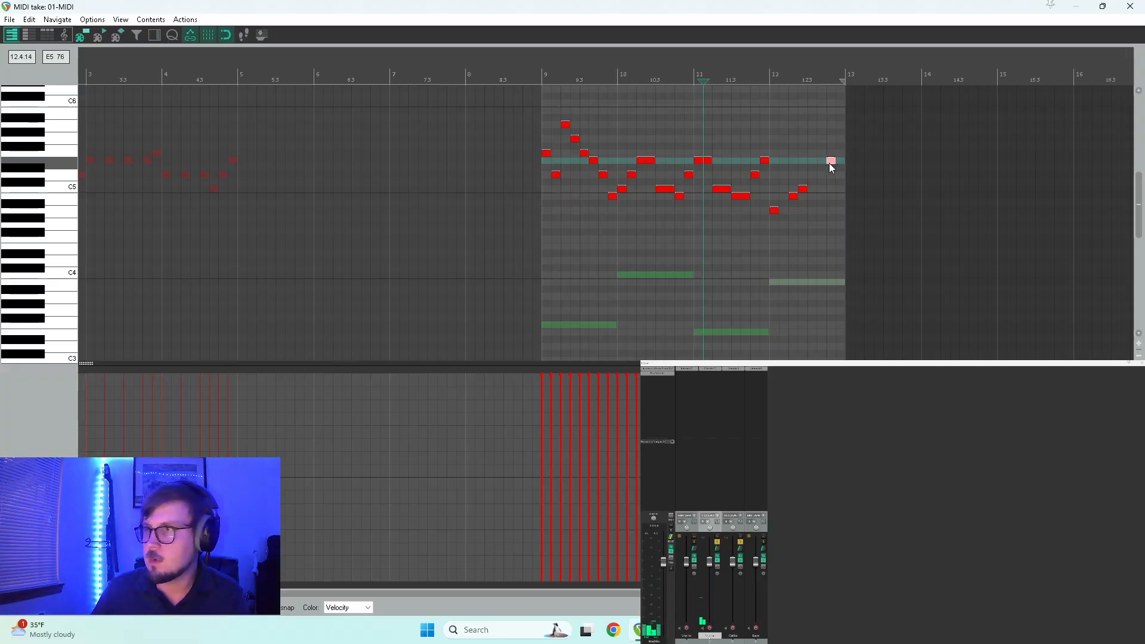
{"action": "left_click_drag", "start_coordinate": [805, 189], "coordinate": [813, 189]}
Listen from bar 12, placing a D5 eighth note on beat 4 and the E5 on the bar's last eighth
{"action": "left_click", "coordinate": [773, 219]}
{"action": "key", "text": "space"}
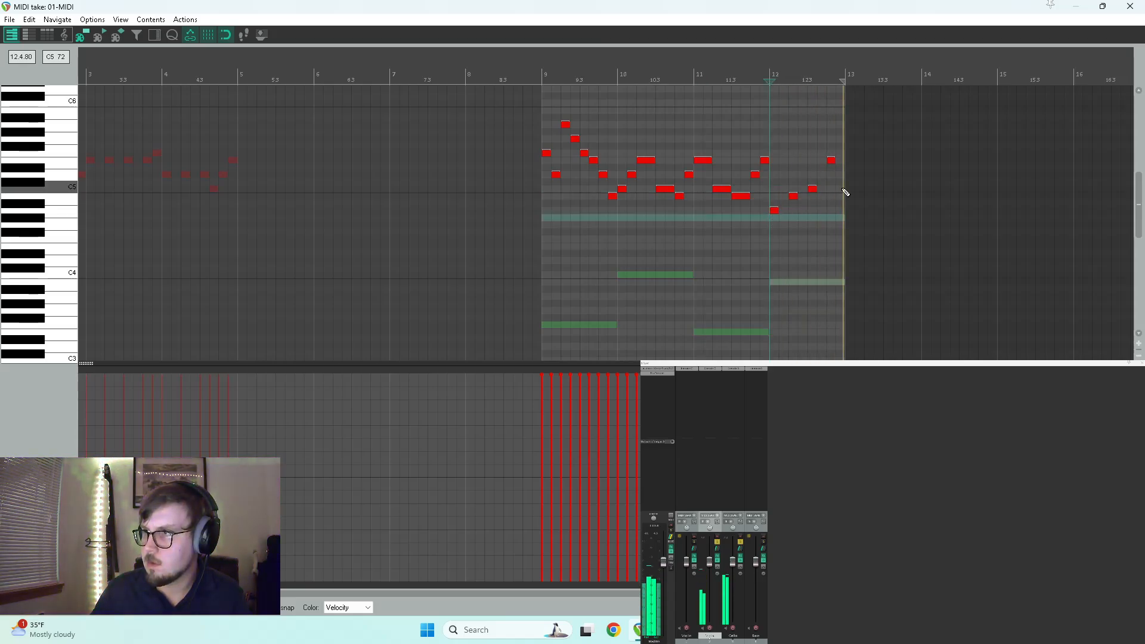
{"action": "key", "text": "space"}
{"action": "mouse_move", "coordinate": [975, 161]}
{"action": "left_mouse_down"}
{"action": "mouse_move", "coordinate": [984, 161]}
{"action": "mouse_move", "coordinate": [978, 181]}
{"action": "left_mouse_up"}
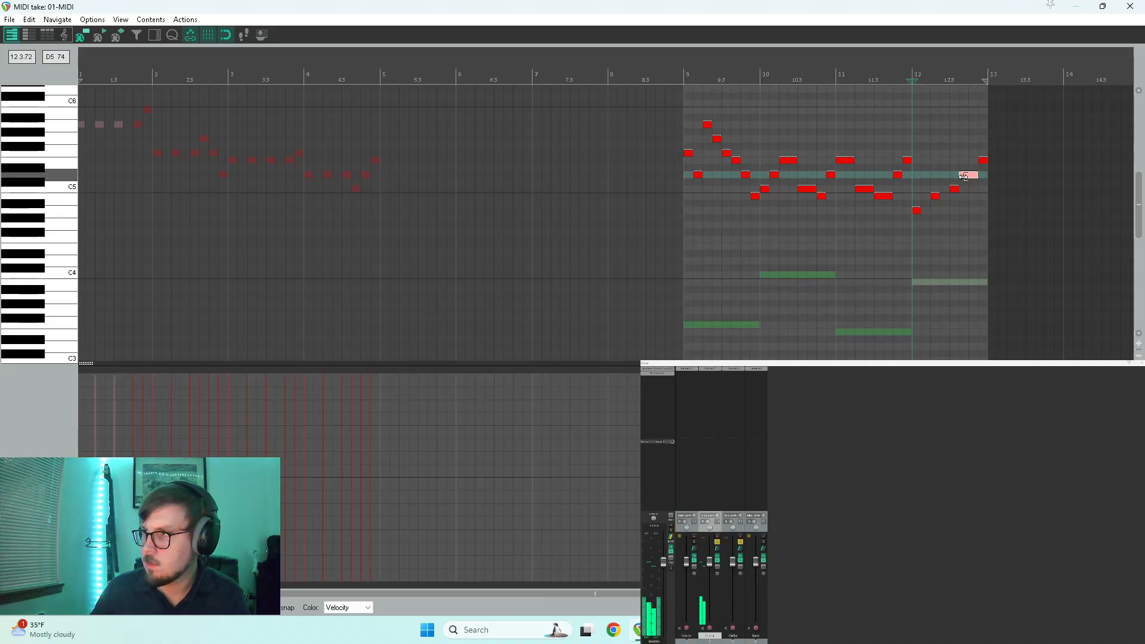
{"action": "key", "text": "space"}
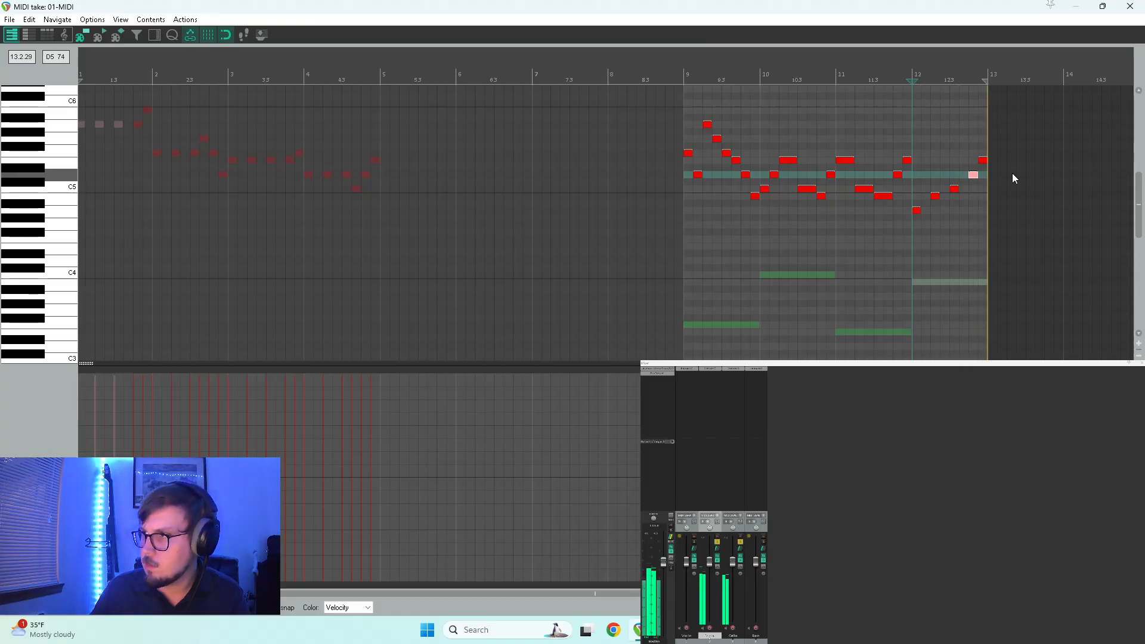
Reopen the viola's bars 9 to 12 item, double bar 12's A4, B4 and C5 as repeated eighth notes, and play from bar 12
{"action": "left_click", "coordinate": [1142, 5]}
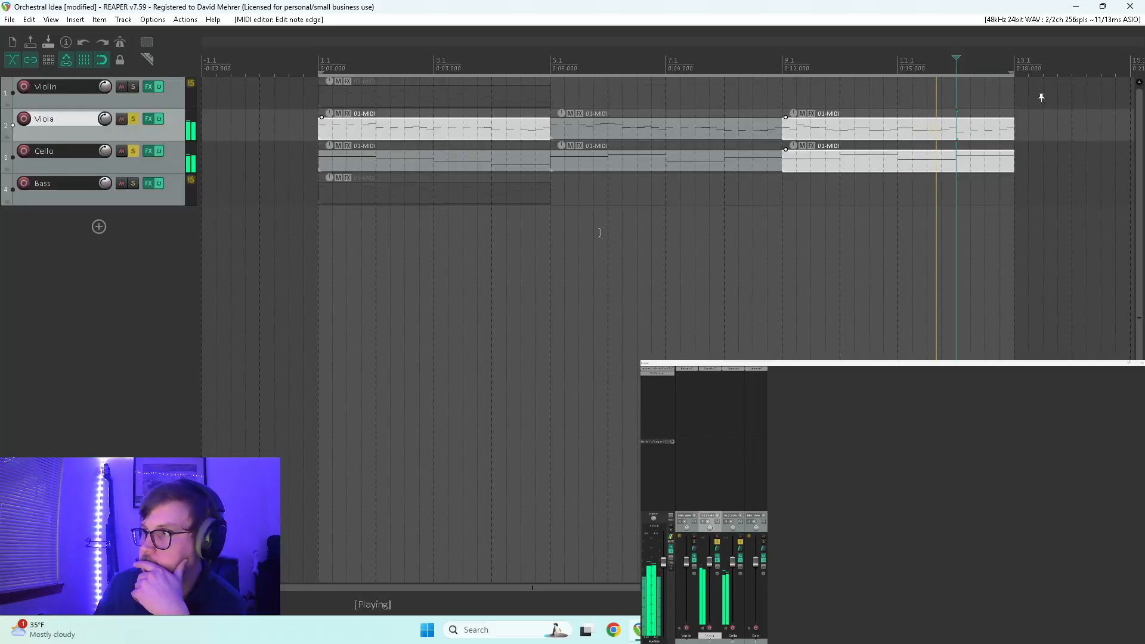
{"action": "double_click", "coordinate": [961, 137]}
{"action": "mouse_move", "coordinate": [923, 213]}
{"action": "left_mouse_down"}
{"action": "mouse_move", "coordinate": [1027, 154]}
{"action": "mouse_move", "coordinate": [925, 215]}
{"action": "left_mouse_up"}
{"action": "left_click", "coordinate": [916, 223]}
{"action": "key", "text": "space"}
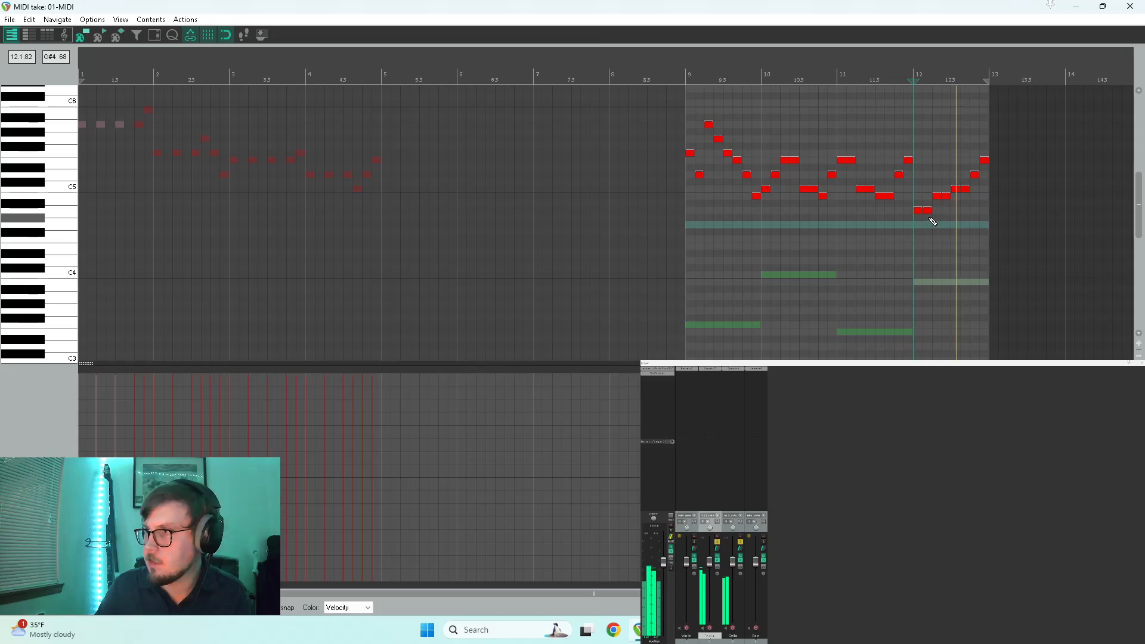
Listen to the arrangement from bar 11, reopen the viola's bars 9 to 12 item, and lower bar 12's two A4 notes to G4
{"action": "left_click", "coordinate": [1130, 6]}
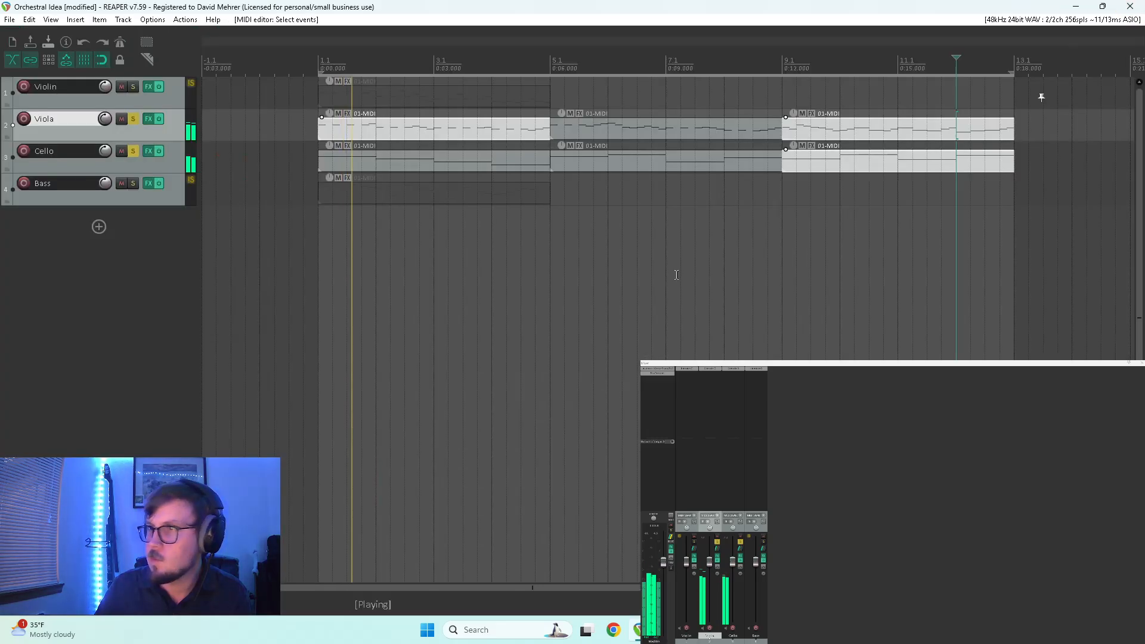
{"action": "left_click", "coordinate": [912, 219]}
{"action": "key", "text": "space"}
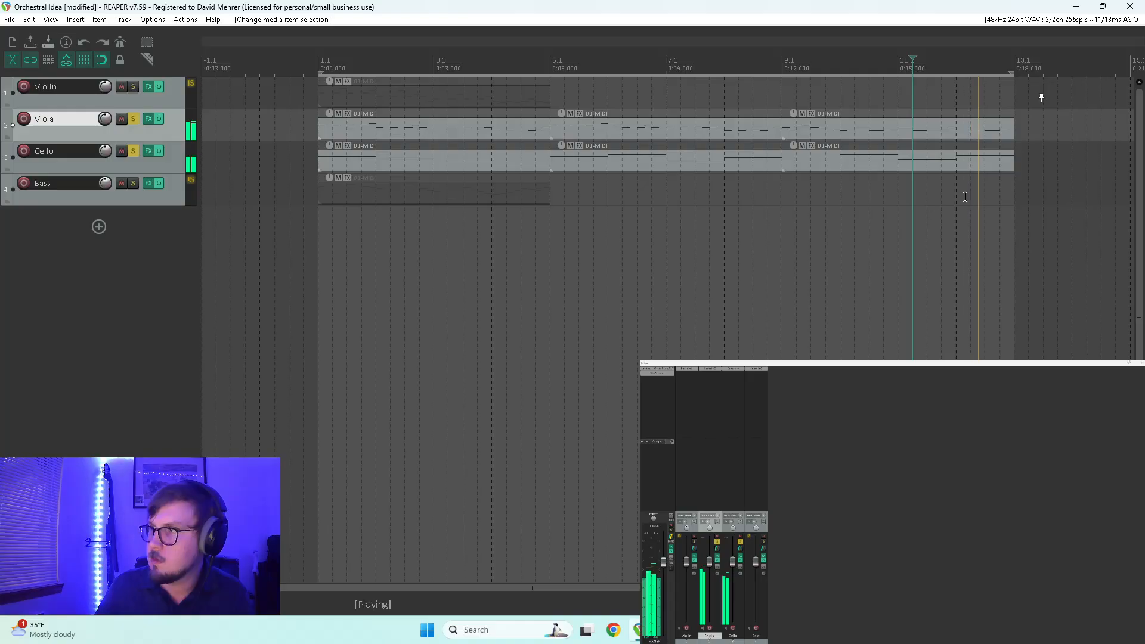
{"action": "double_click", "coordinate": [969, 134]}
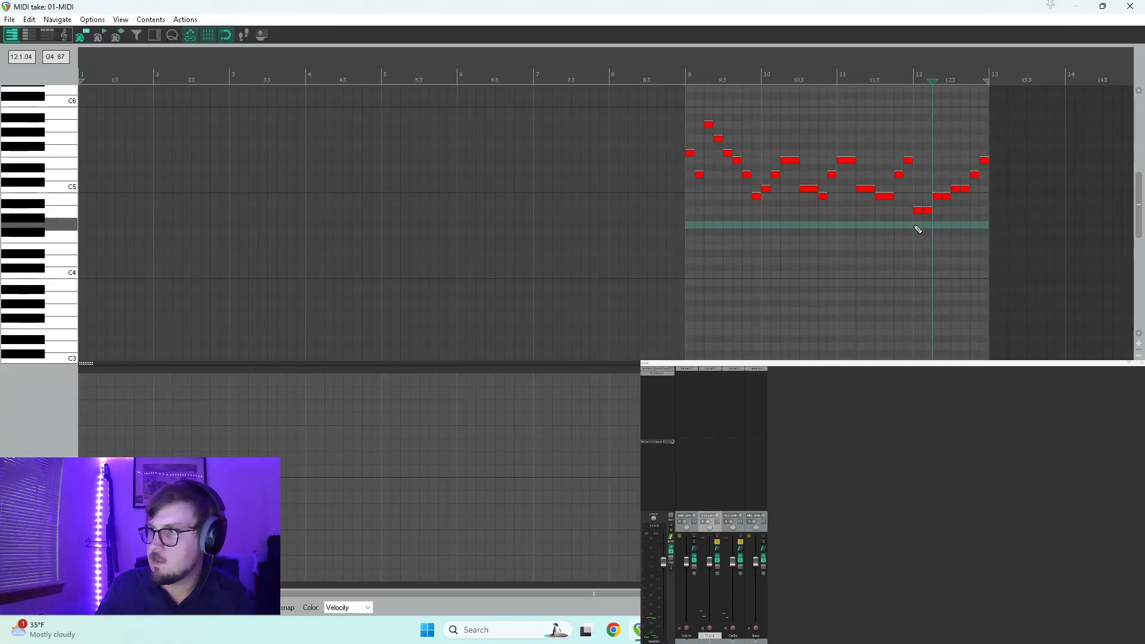
{"action": "left_click", "coordinate": [917, 211]}
{"action": "mouse_move", "coordinate": [920, 213]}
{"action": "left_mouse_down"}
{"action": "mouse_move", "coordinate": [917, 225]}
{"action": "mouse_move", "coordinate": [928, 224]}
{"action": "left_mouse_up"}
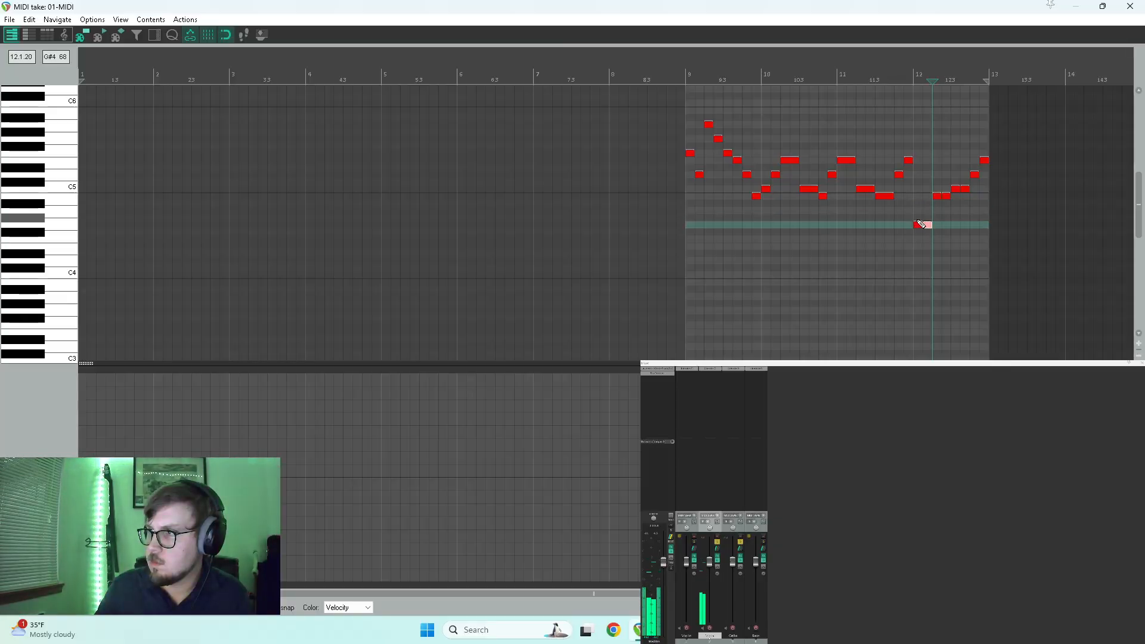
Audition bar 12's B4, play the phrase from the start of bar 12, and close the MIDI editor
{"action": "left_click", "coordinate": [938, 197]}
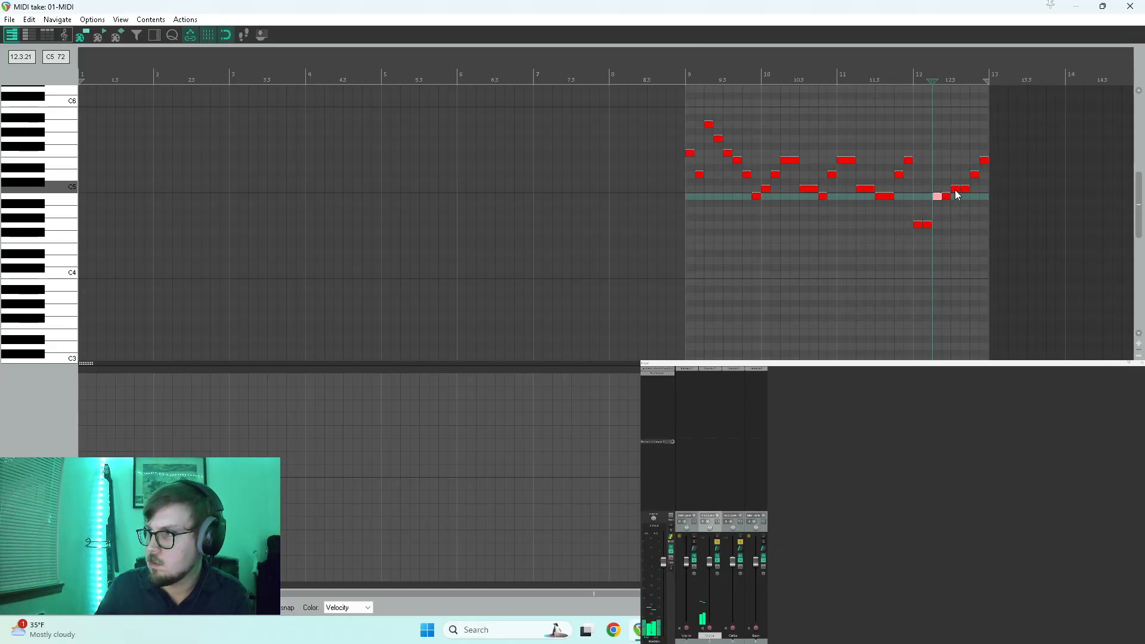
{"action": "left_click", "coordinate": [926, 212]}
{"action": "key", "text": "space"}
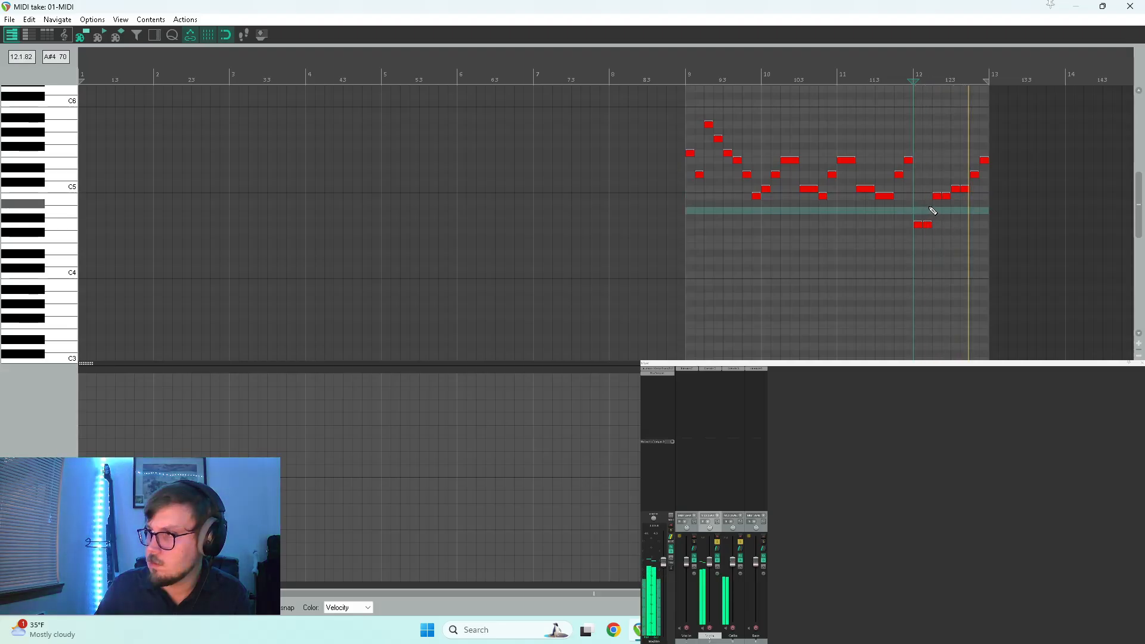
{"action": "left_click", "coordinate": [1130, 7]}
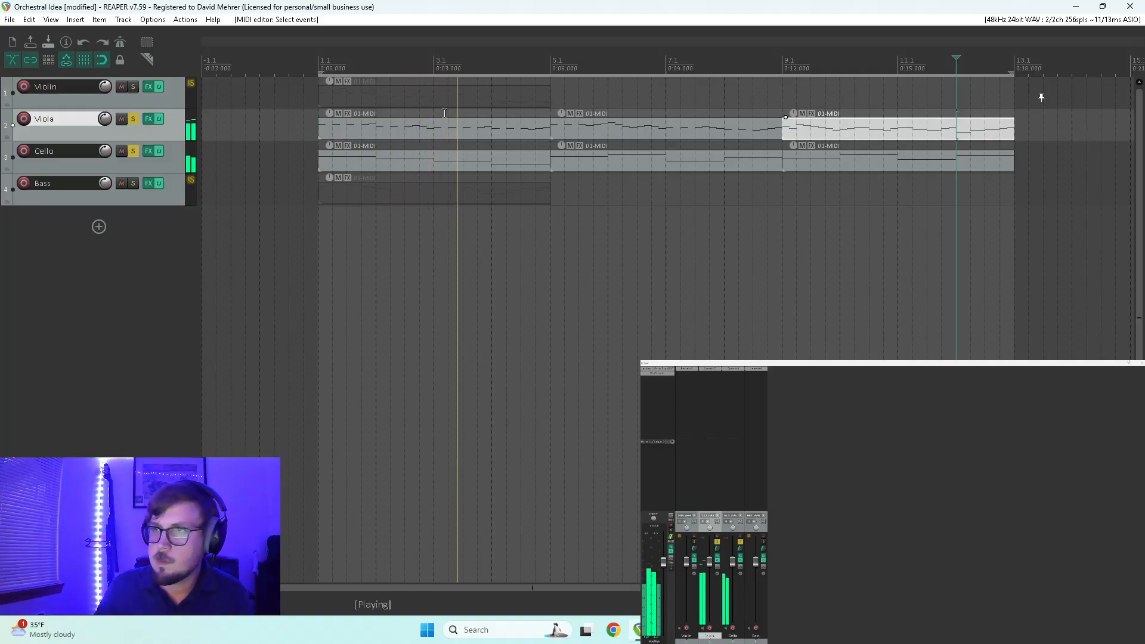
Solo the Violin track along with the viola and cello, and listen to bars 1 to 4
{"action": "left_click", "coordinate": [133, 88]}
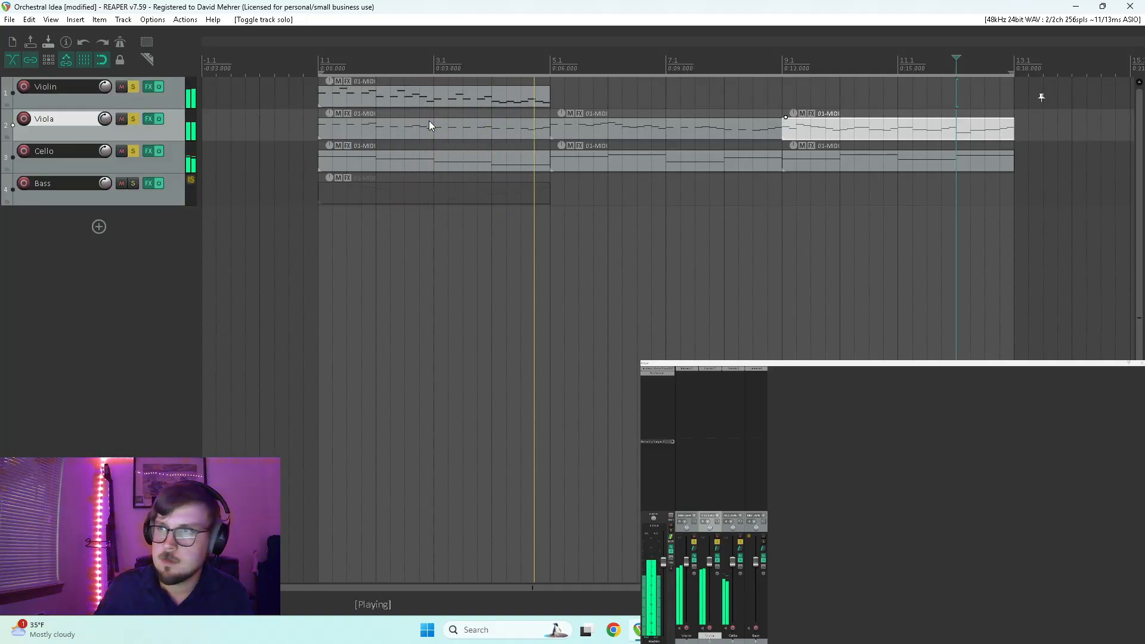
{"action": "left_click", "coordinate": [319, 113]}
{"action": "key", "text": "space"}
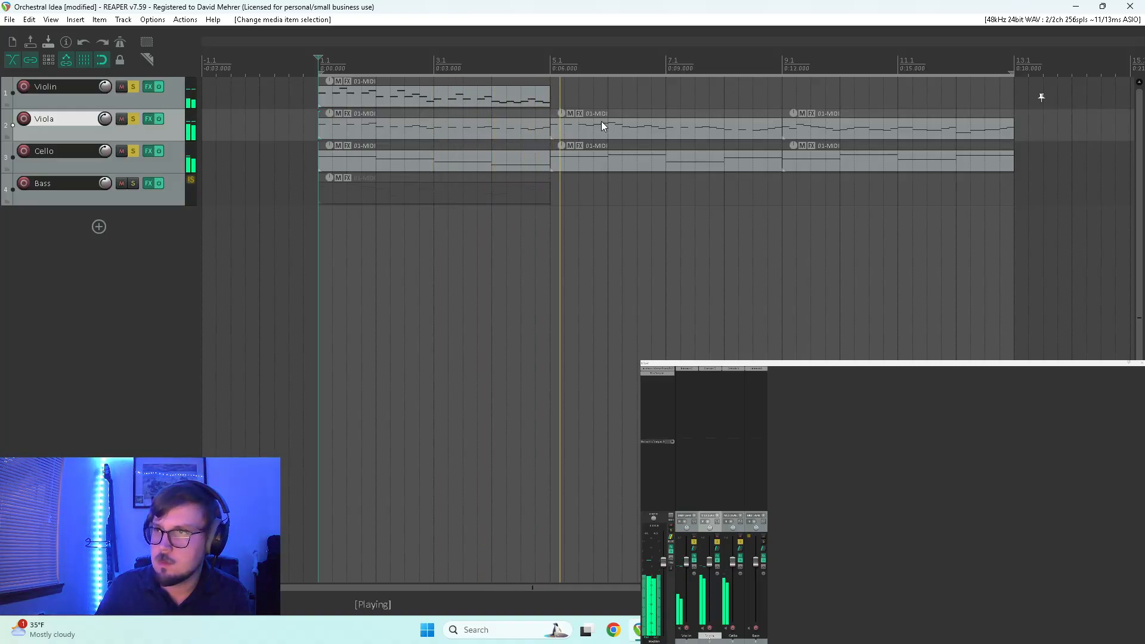
{"action": "key", "text": "space"}
Copy the viola's bars 5 to 8 item onto the Violin track at the same position and open the copy for editing
{"action": "left_click", "coordinate": [564, 130]}
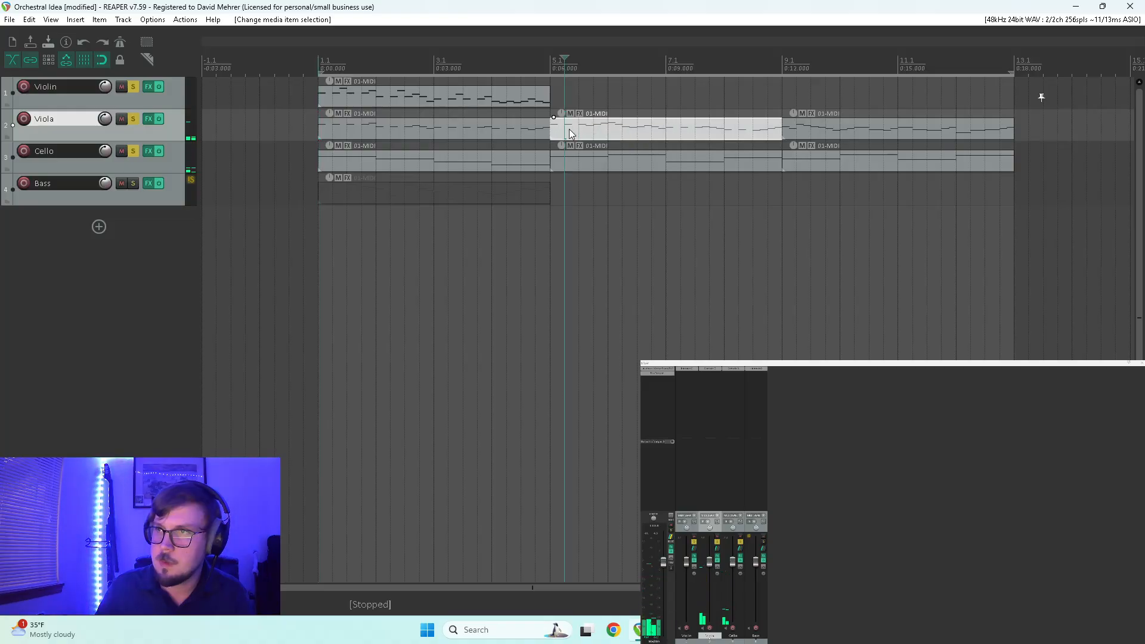
{"action": "left_click", "coordinate": [522, 101]}
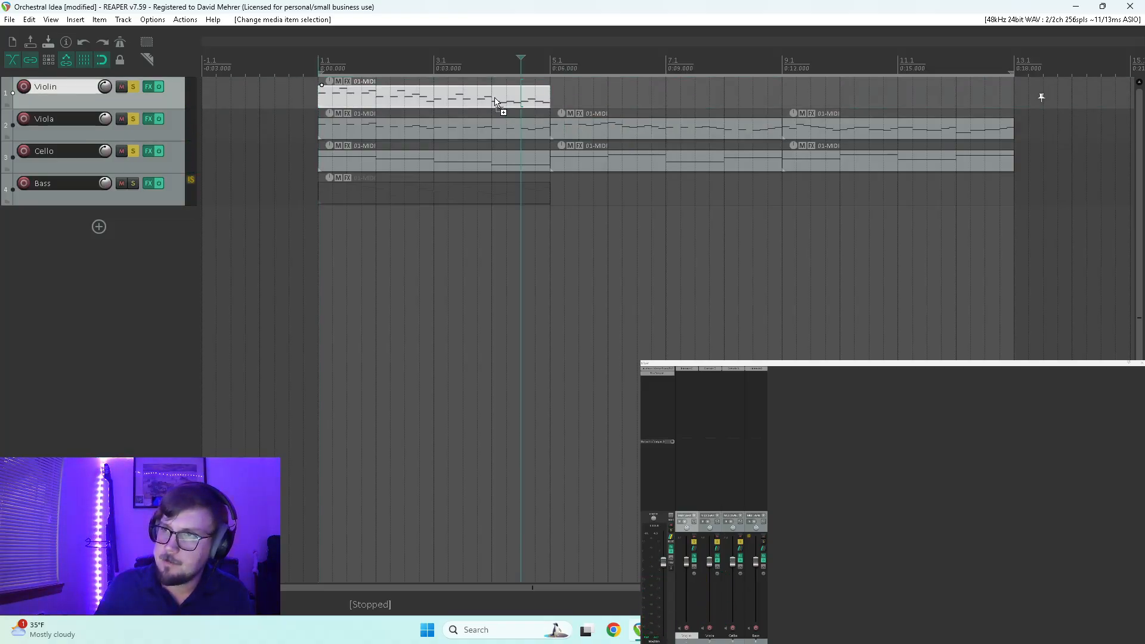
{"action": "left_click", "coordinate": [582, 128]}
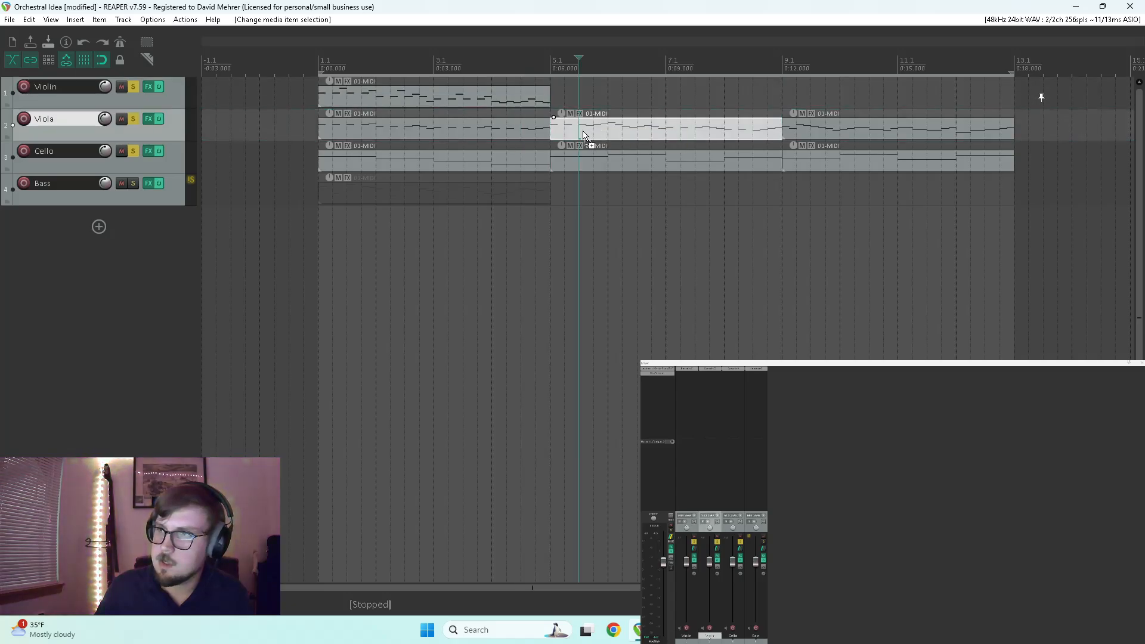
{"action": "double_click", "coordinate": [583, 117]}
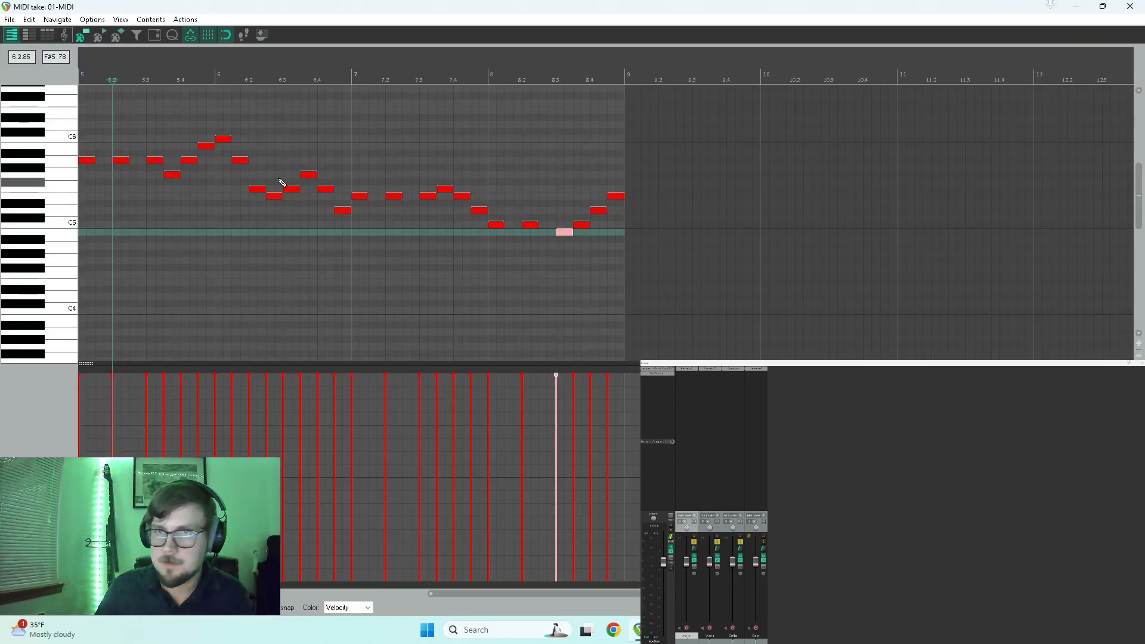
Transpose all notes of the violin copy up three semitones so it starts on C6, and play from bar 5
{"action": "left_click_drag", "start_coordinate": [404, 122], "coordinate": [691, 271]}
{"action": "scroll", "coordinate": [649, 273], "scroll_direction": "up", "scroll_amount": 5}
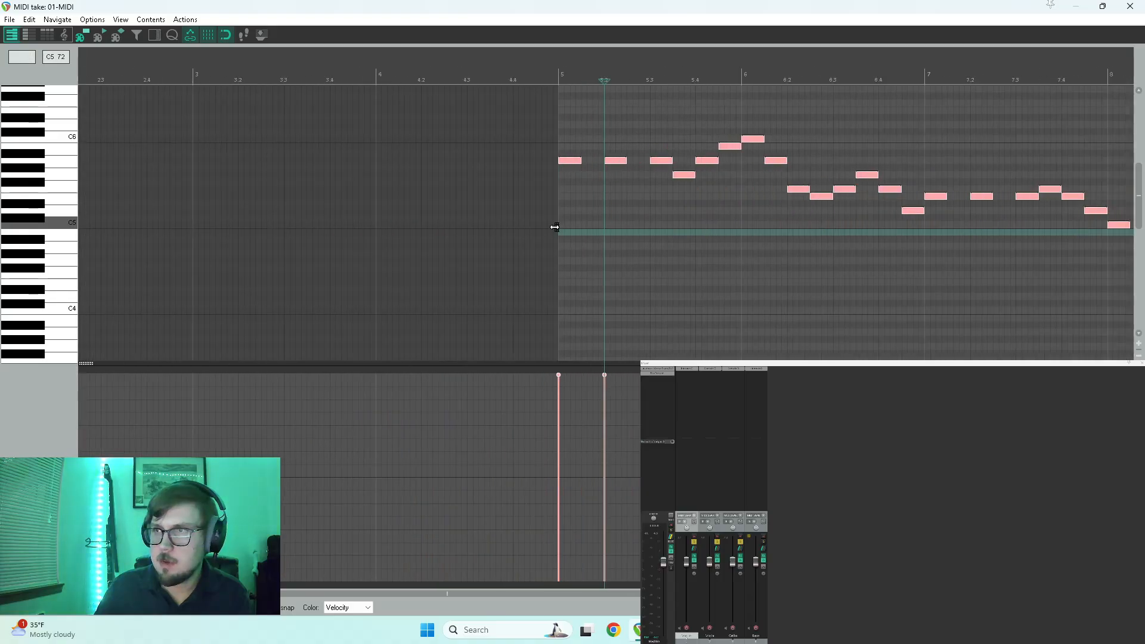
{"action": "left_click_drag", "start_coordinate": [570, 160], "coordinate": [571, 137]}
{"action": "key", "text": "space"}
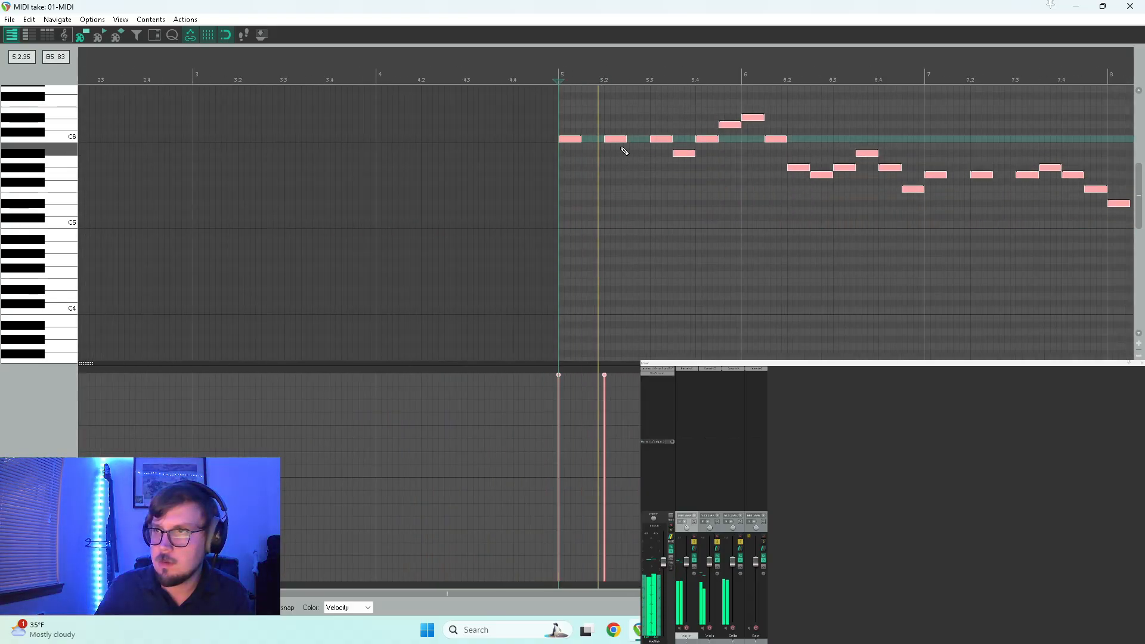
Raise the violin's fourth note in bar 5 to B5 and the first note of bar 6 to E6
{"action": "left_click", "coordinate": [685, 154]}
{"action": "left_click_drag", "start_coordinate": [684, 154], "coordinate": [684, 146]}
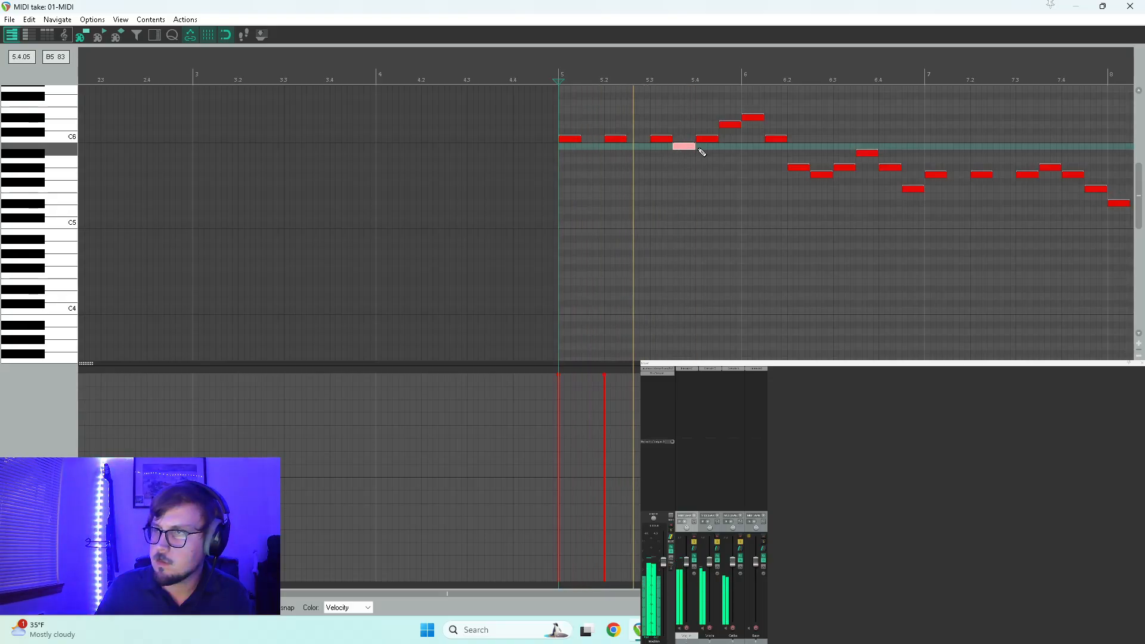
{"action": "left_click", "coordinate": [753, 118]}
{"action": "left_click_drag", "start_coordinate": [753, 119], "coordinate": [757, 112]}
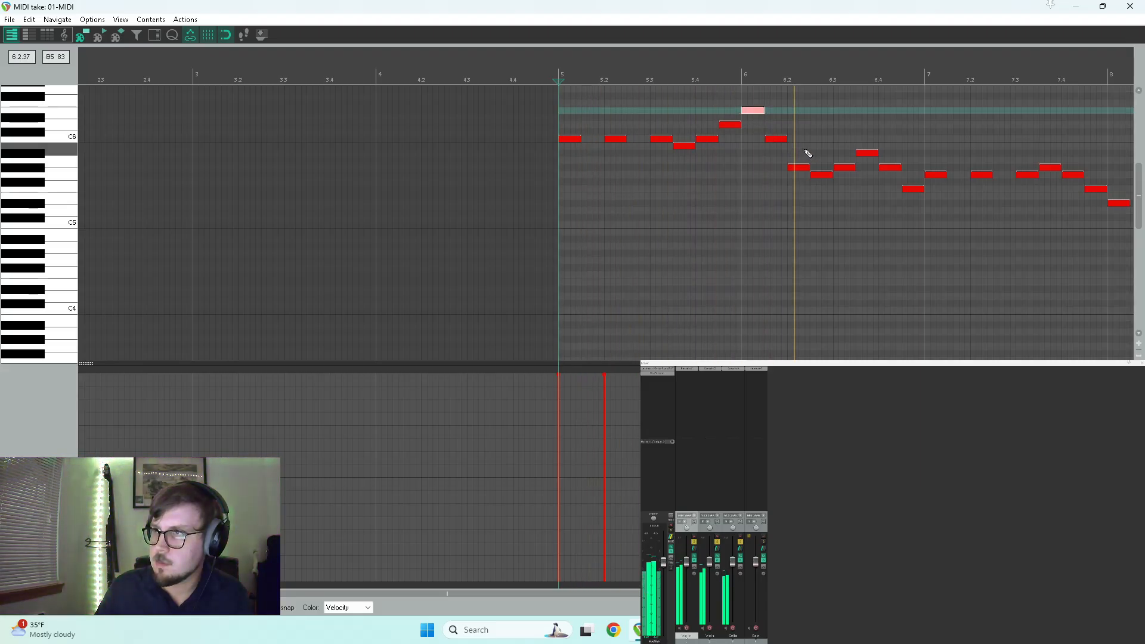
{"action": "left_click", "coordinate": [777, 141]}
{"action": "left_click", "coordinate": [754, 110]}
Raise the violin's three G#5 notes in bar 6 to A5 and the A#5 to B5, and listen from bar 6
{"action": "left_click", "coordinate": [752, 157]}
{"action": "key", "text": "space"}
{"action": "left_click", "coordinate": [798, 168]}
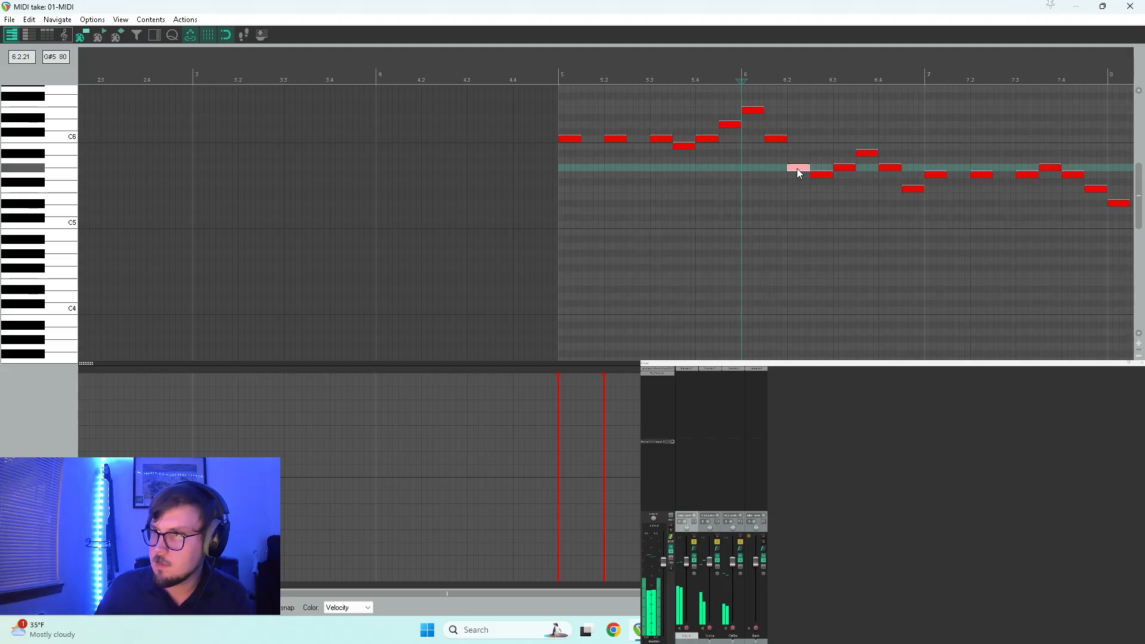
{"action": "left_click_drag", "start_coordinate": [800, 172], "coordinate": [891, 162]}
{"action": "left_click", "coordinate": [820, 174]}
{"action": "left_click", "coordinate": [842, 167]}
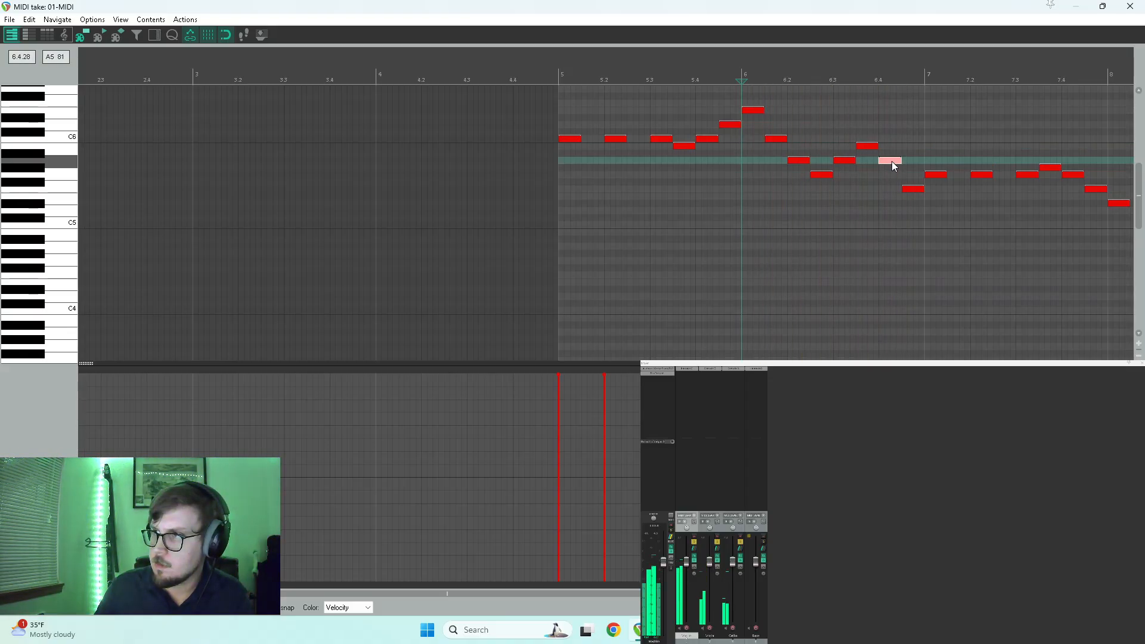
{"action": "key", "text": "space"}
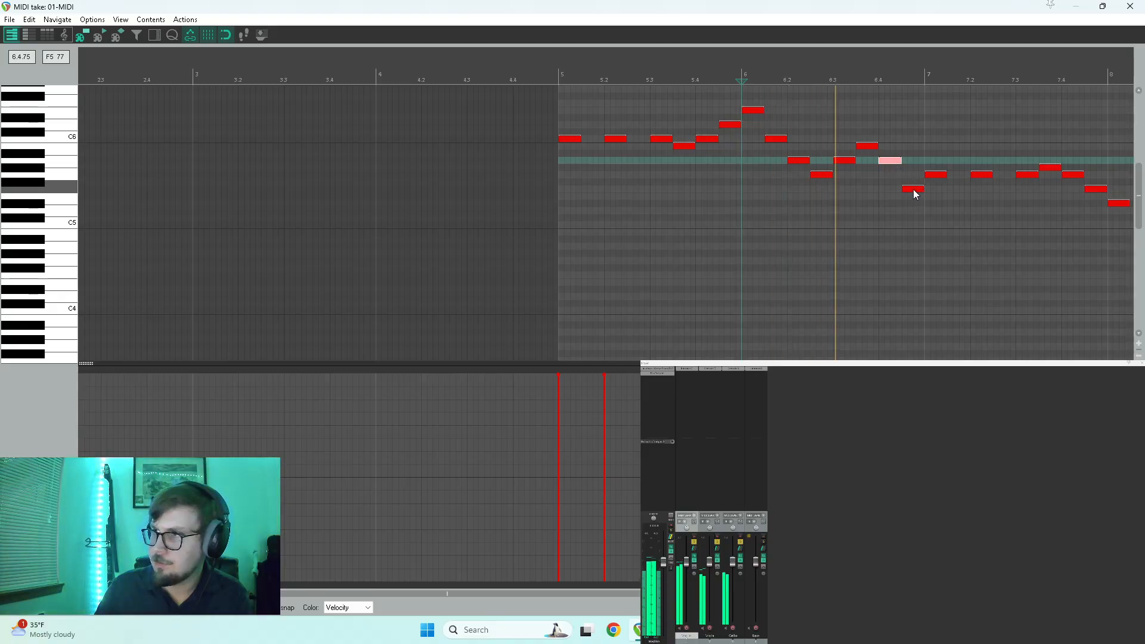
{"action": "key", "text": "space"}
Audition the violin's bar 7 notes, raise the fourth one to A5, and play from bar 6
{"action": "left_click", "coordinate": [940, 174]}
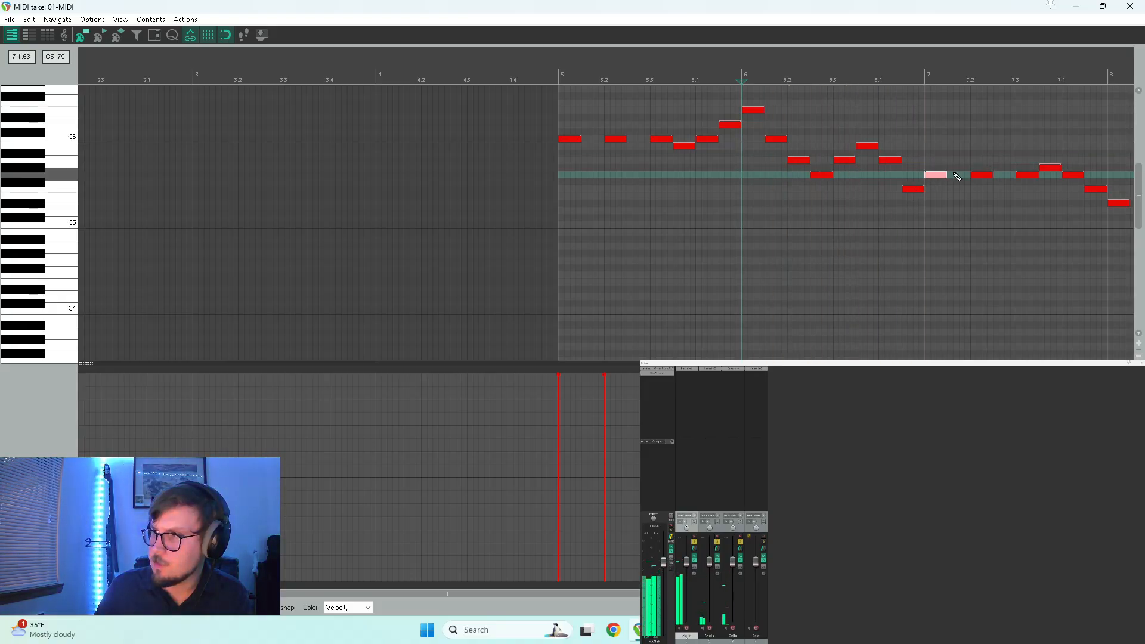
{"action": "key", "text": "space"}
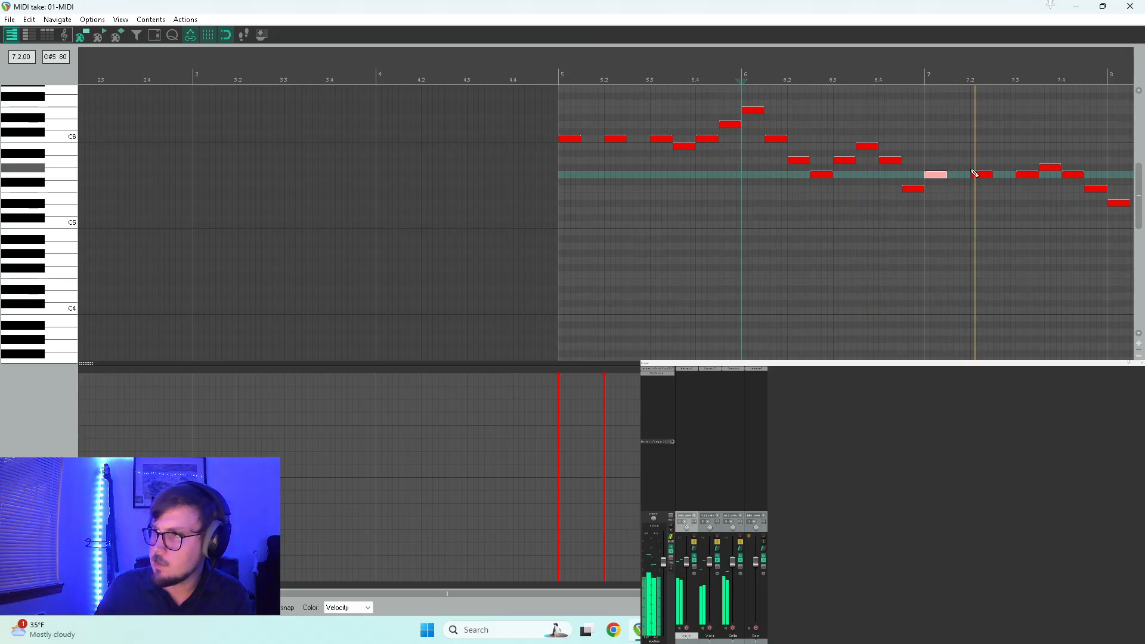
{"action": "key", "text": "space"}
{"action": "scroll", "coordinate": [954, 186], "scroll_direction": "down", "scroll_amount": 3}
{"action": "left_click", "coordinate": [798, 174]}
{"action": "left_click_drag", "start_coordinate": [811, 168], "coordinate": [811, 162]}
{"action": "key", "text": "space"}
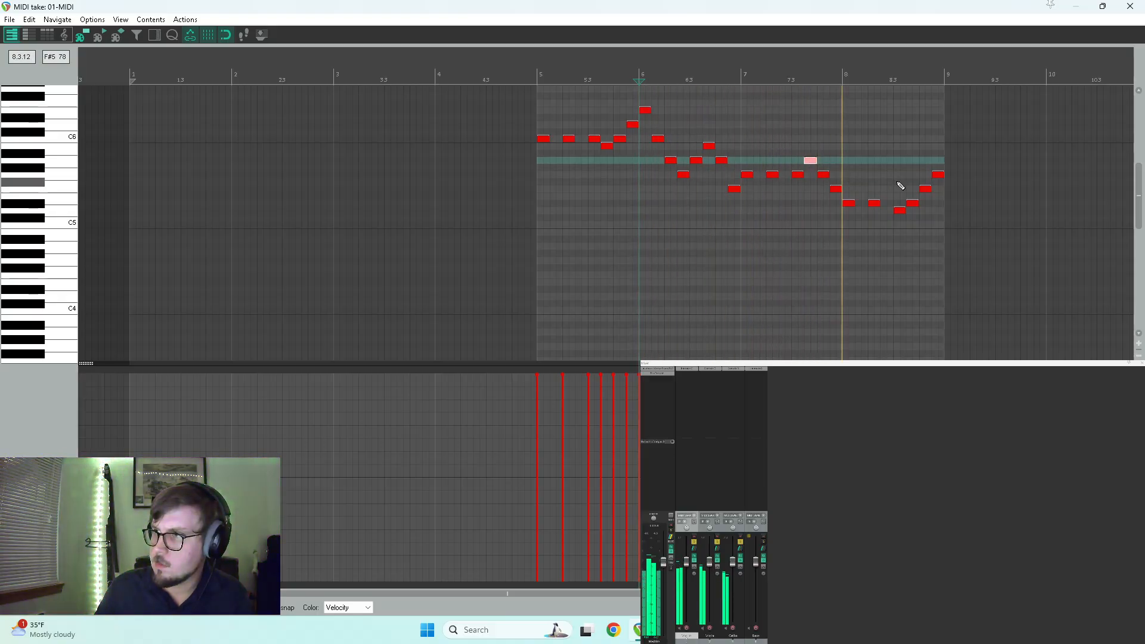
Raise the violin's three D#5 notes in bar 8 to E5 and audition the bar's closing notes
{"action": "left_click_drag", "start_coordinate": [850, 205], "coordinate": [938, 168]}
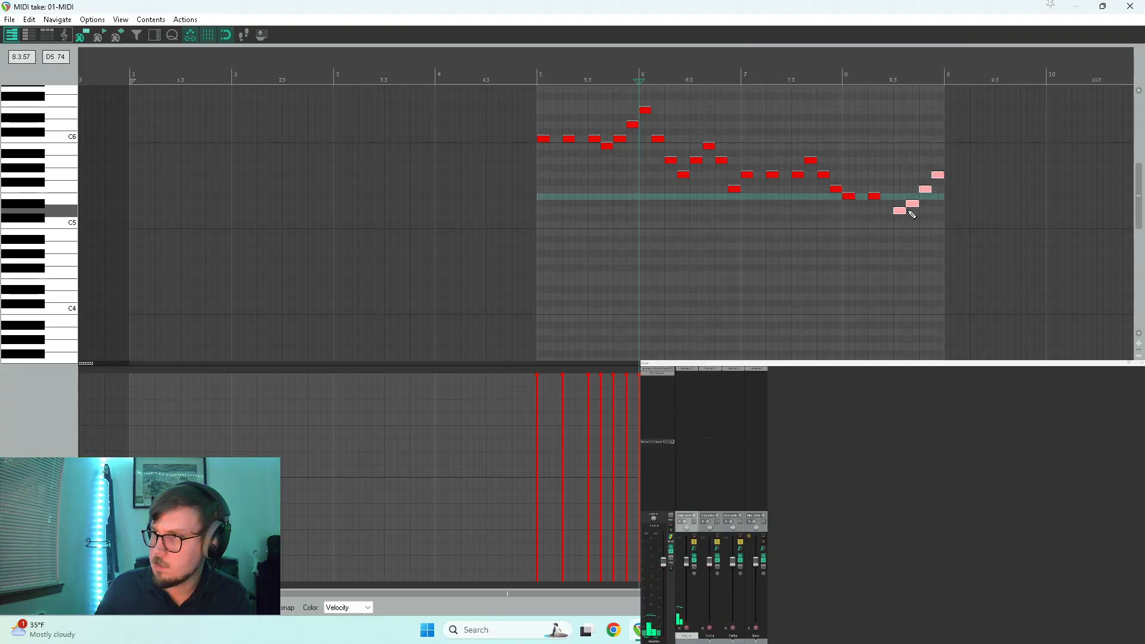
{"action": "left_click", "coordinate": [899, 213]}
{"action": "left_click_drag", "start_coordinate": [912, 205], "coordinate": [914, 198]}
{"action": "left_click", "coordinate": [928, 190]}
{"action": "left_click", "coordinate": [938, 176]}
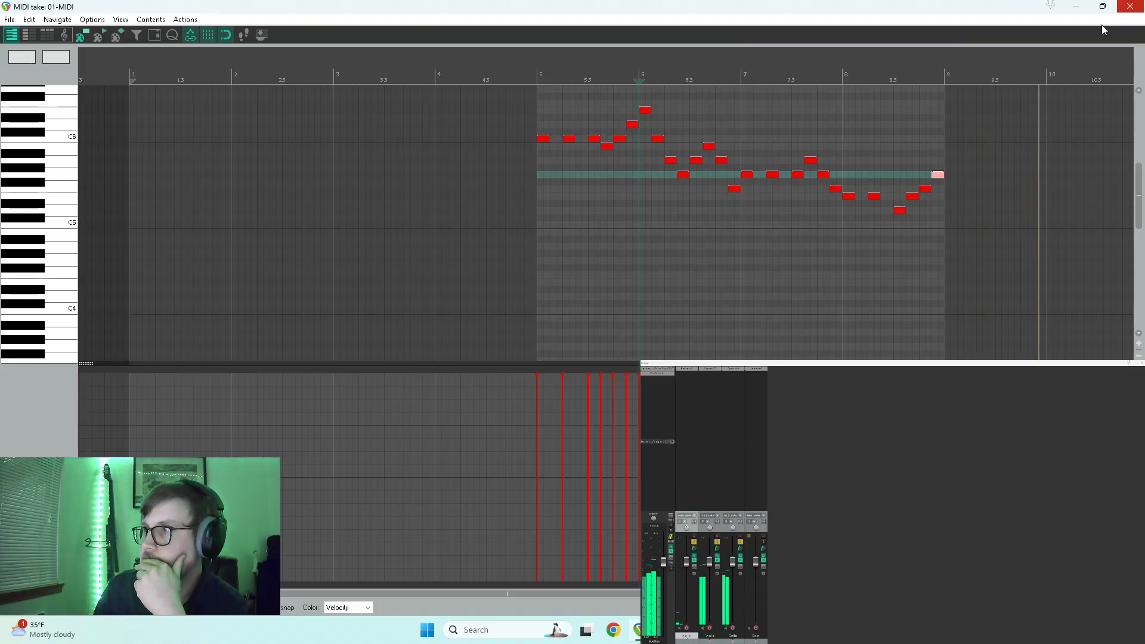
Listen to the violin from the middle of bar 4, and delete the B5 and D6 notes in bar 5
{"action": "left_click", "coordinate": [486, 217]}
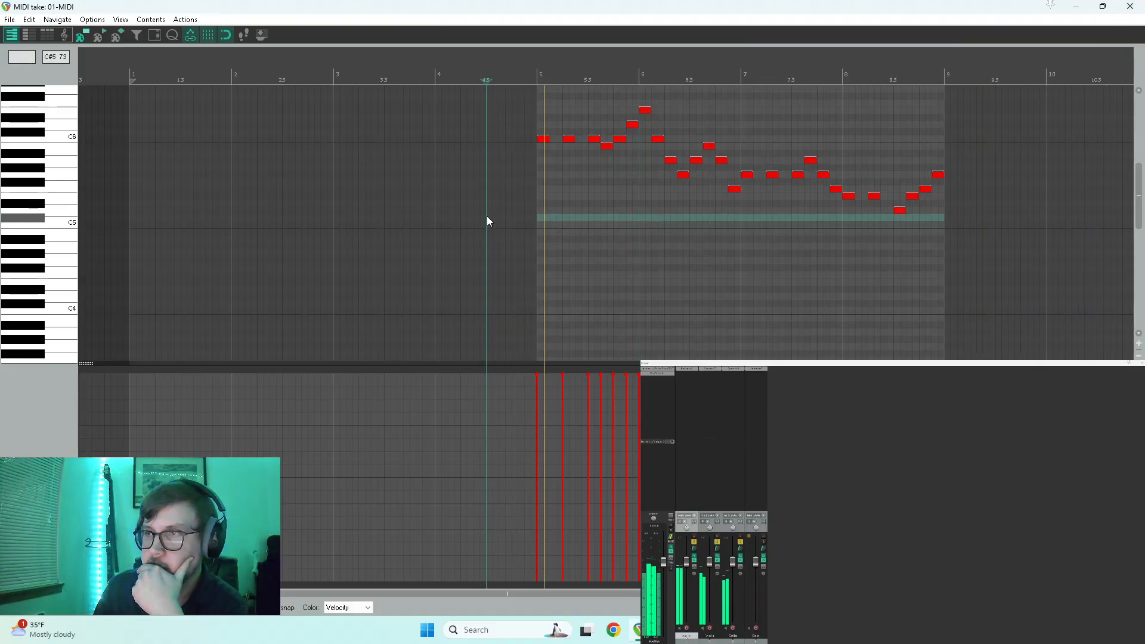
{"action": "key", "text": "space"}
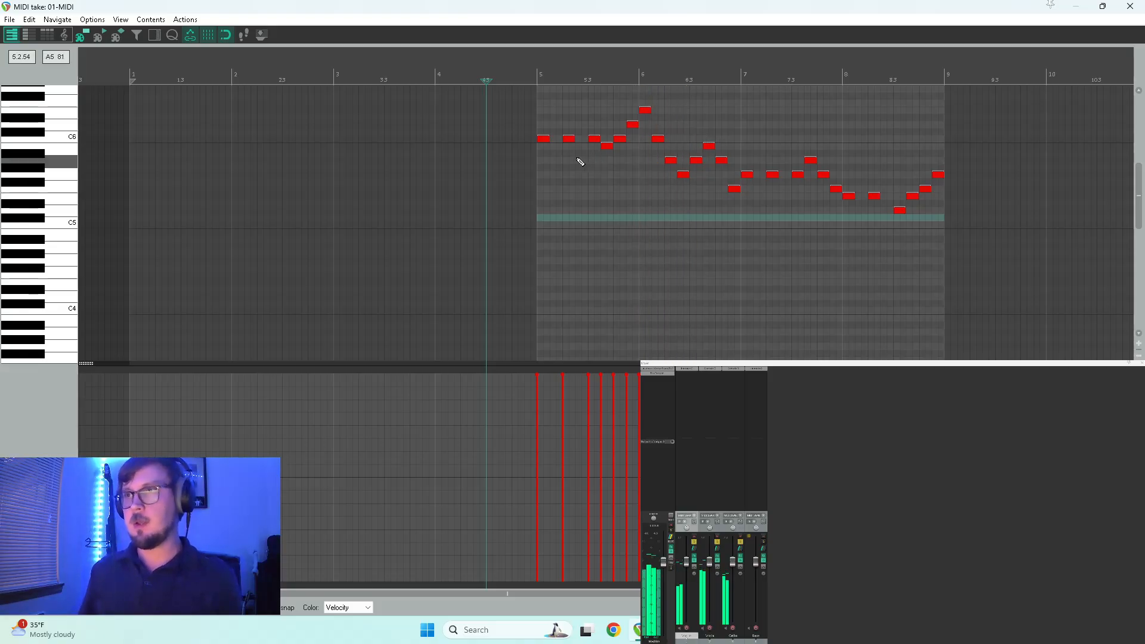
{"action": "left_click", "coordinate": [608, 146]}
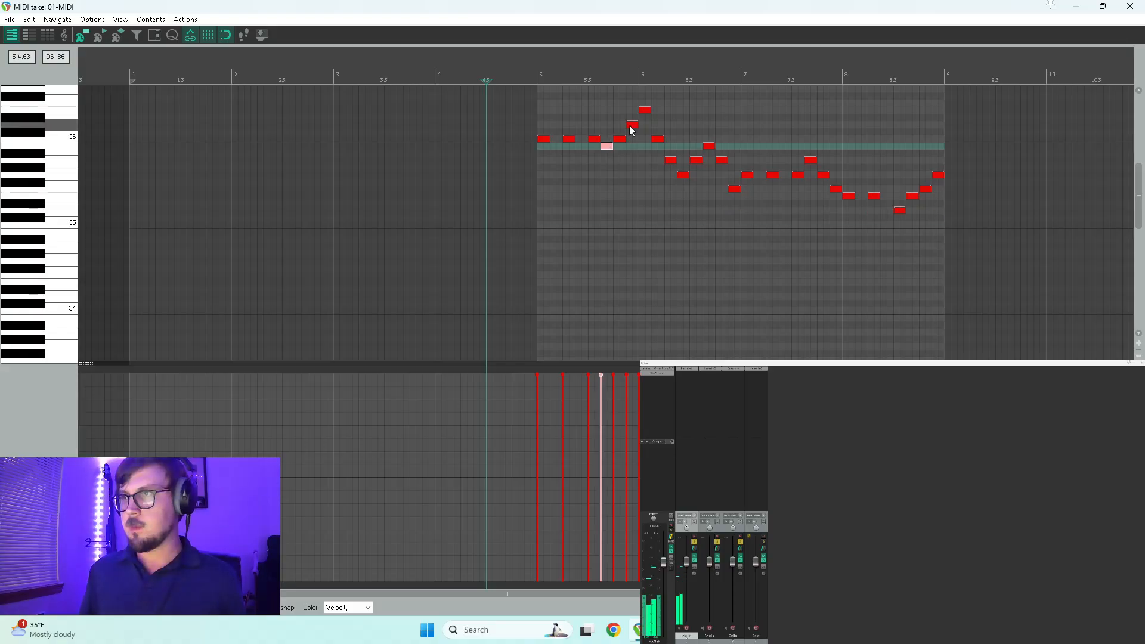
{"action": "left_click", "coordinate": [634, 127], "text": "ctrl"}
{"action": "key", "text": "Delete"}
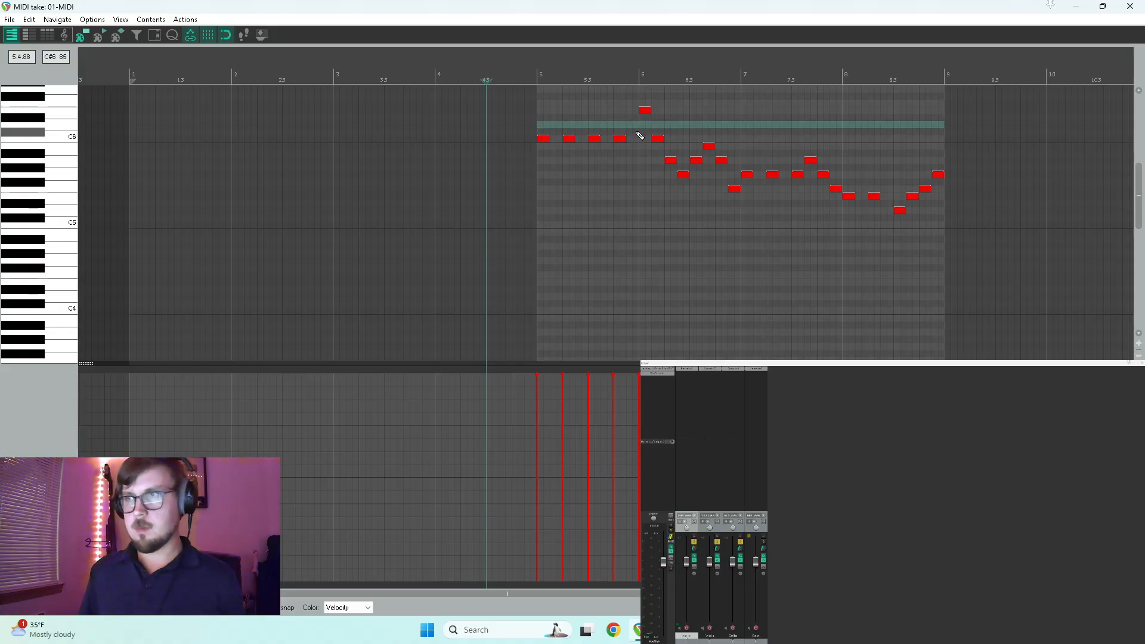
Add an E6 on the second eighth and a D6 on the fourth eighth of the violin's bar 5, playing the part back
{"action": "left_click", "coordinate": [555, 110]}
{"action": "key", "text": "space"}
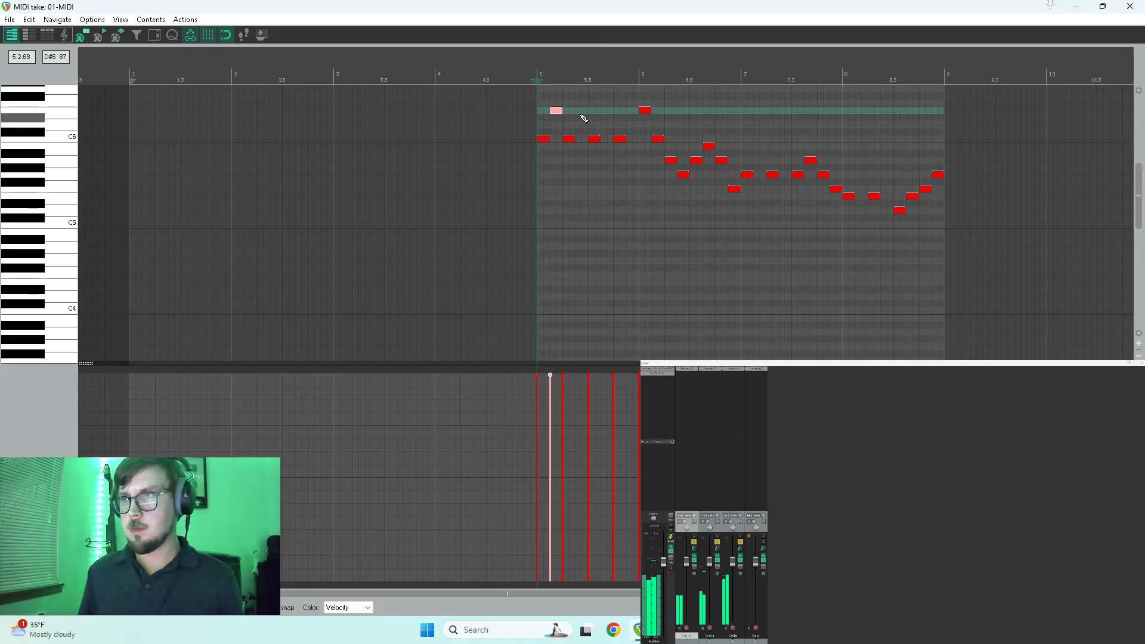
{"action": "left_click", "coordinate": [582, 125]}
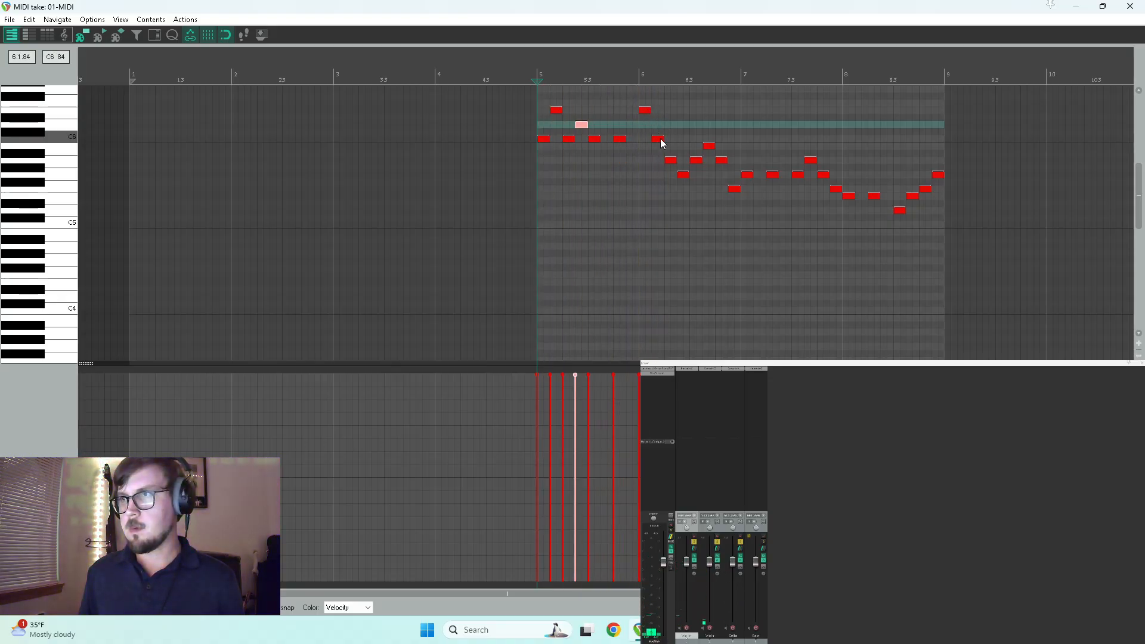
Audition the violin's opening E6, the A5 and the B5 in bar 6, and play from bar 6
{"action": "left_click", "coordinate": [645, 109]}
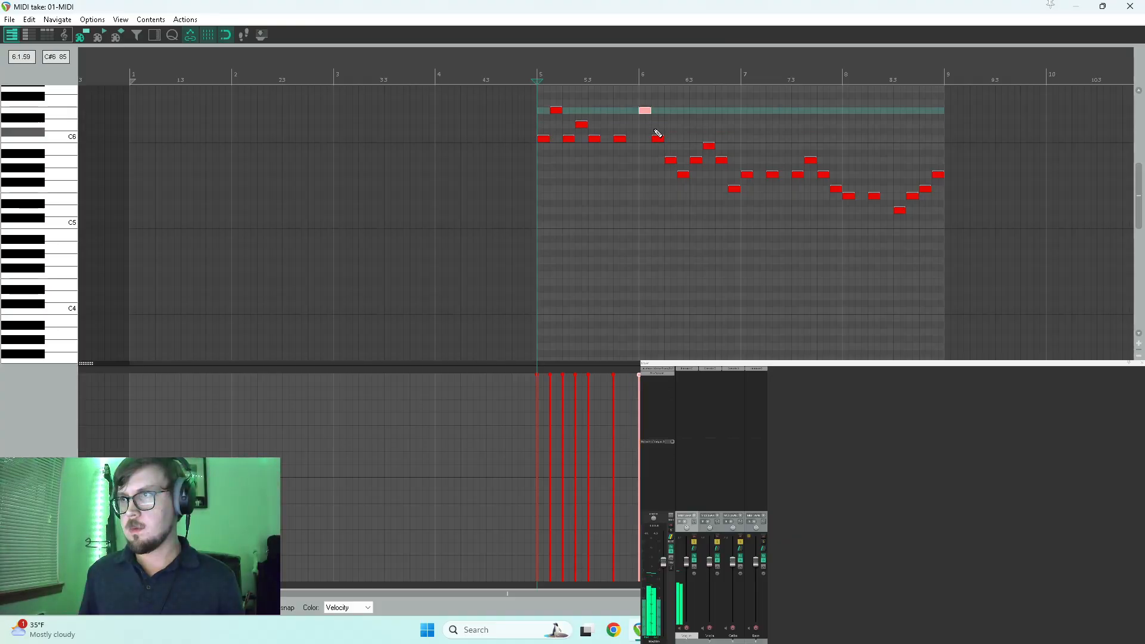
{"action": "left_click", "coordinate": [671, 160]}
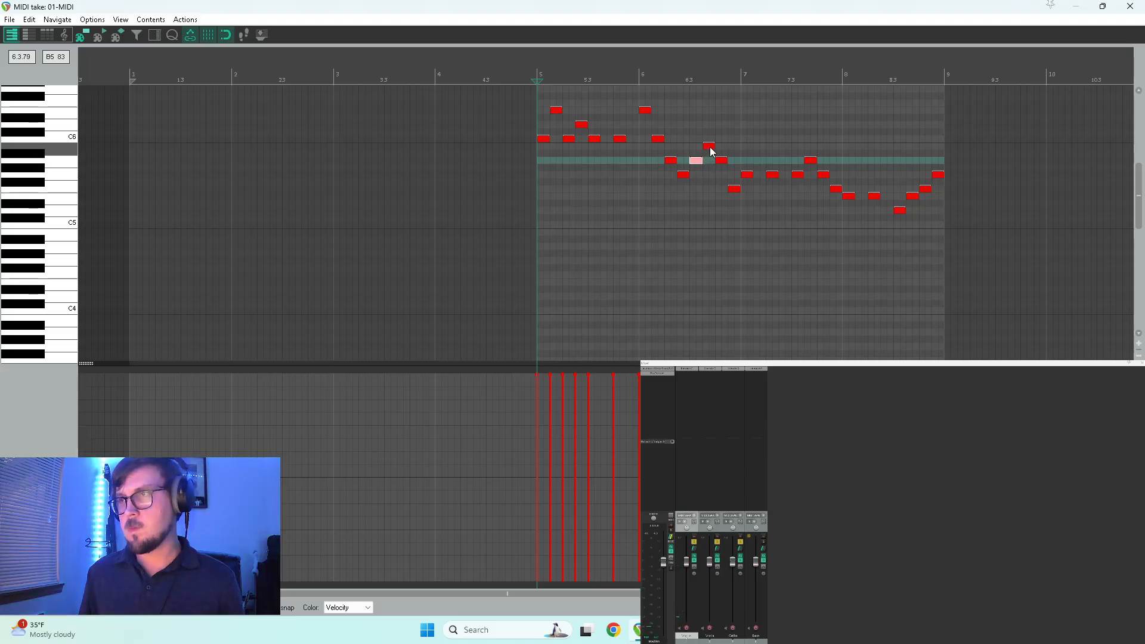
{"action": "left_click", "coordinate": [710, 148]}
{"action": "left_click", "coordinate": [642, 185]}
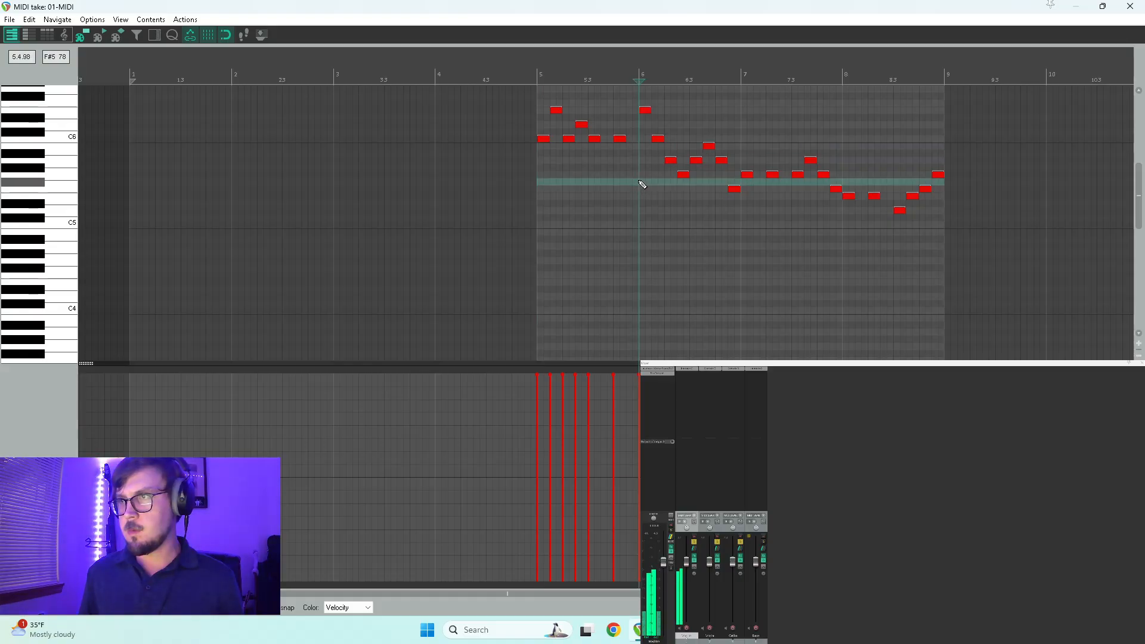
{"action": "key", "text": "space"}
{"action": "key", "text": "space"}
{"action": "key", "text": "space"}
{"action": "key", "text": "space"}
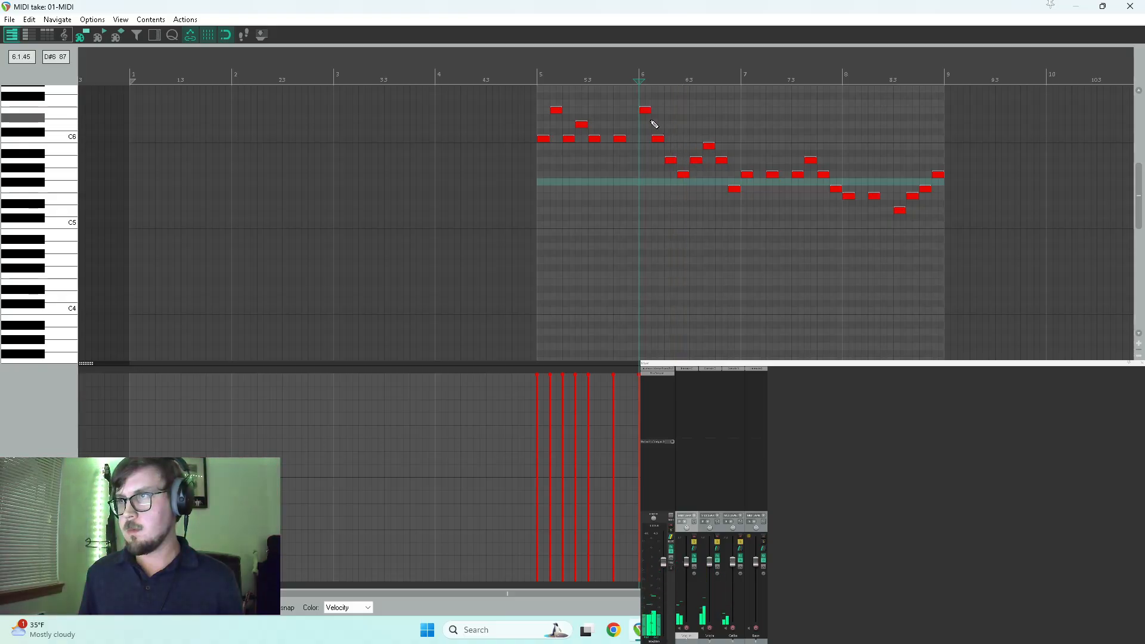
Audition higher pitches for bar 6, and replace the C6 on its second eighth with a G6
{"action": "scroll", "coordinate": [60, 224], "scroll_direction": "up", "scroll_amount": 3}
{"action": "left_click", "coordinate": [62, 102]}
{"action": "left_click", "coordinate": [62, 90]}
{"action": "left_click", "coordinate": [63, 140]}
{"action": "left_click", "coordinate": [61, 189]}
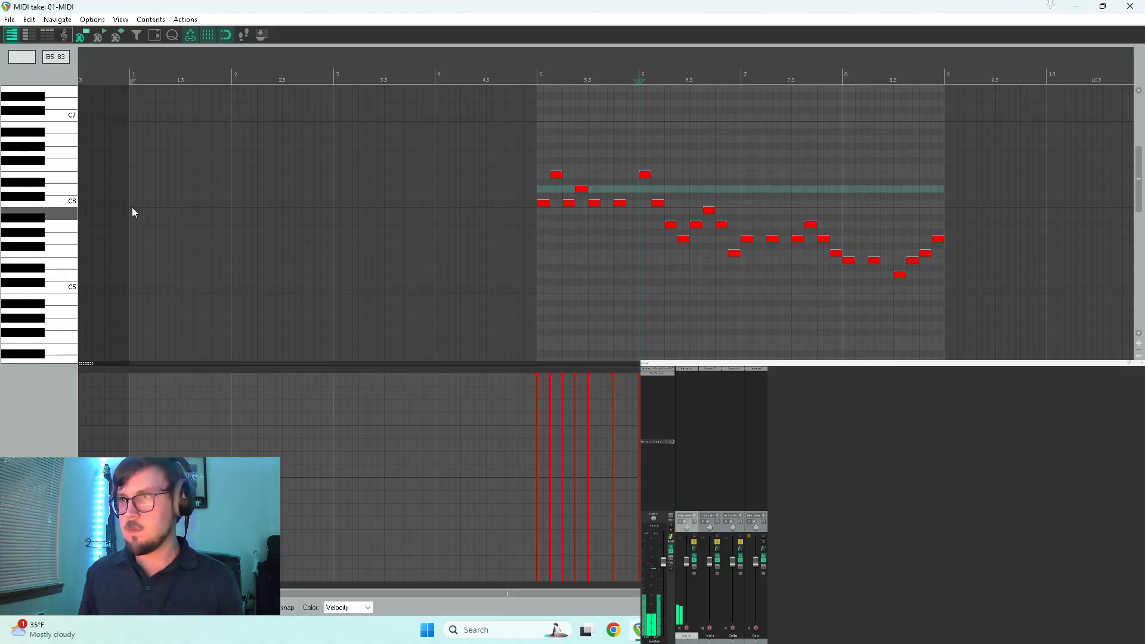
{"action": "left_click", "coordinate": [647, 177]}
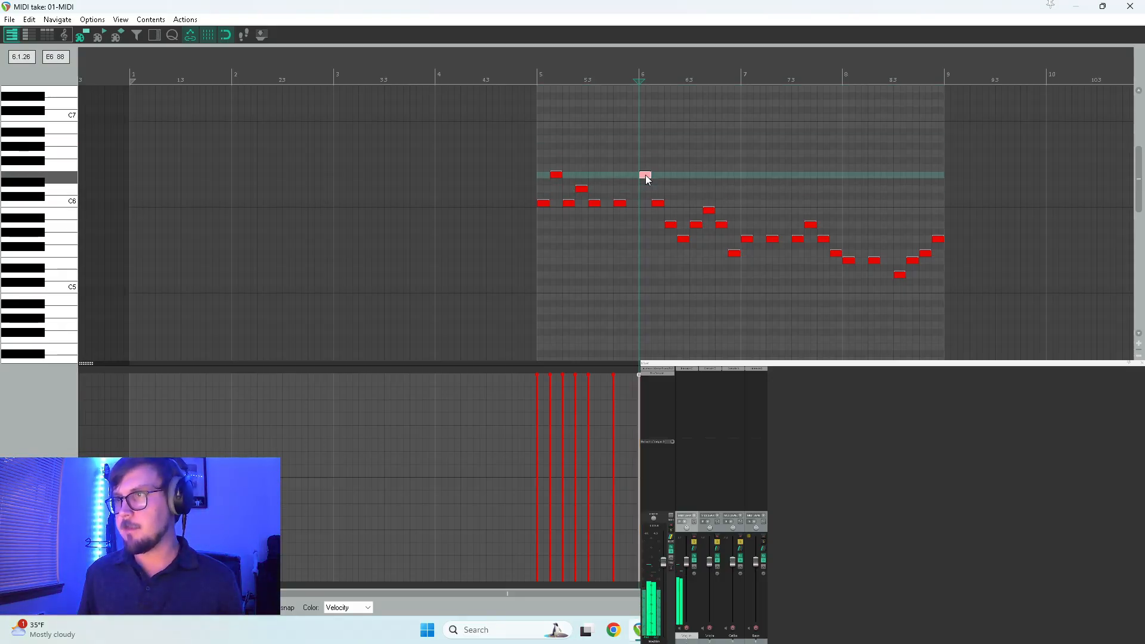
{"action": "left_click", "coordinate": [655, 154]}
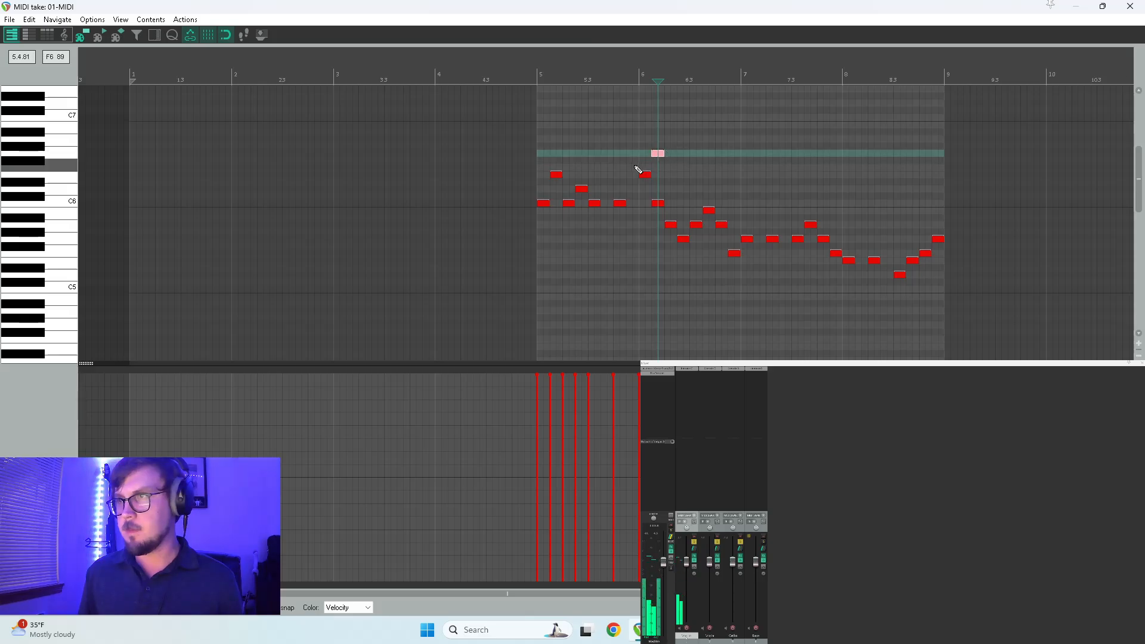
{"action": "double_click", "coordinate": [656, 205]}
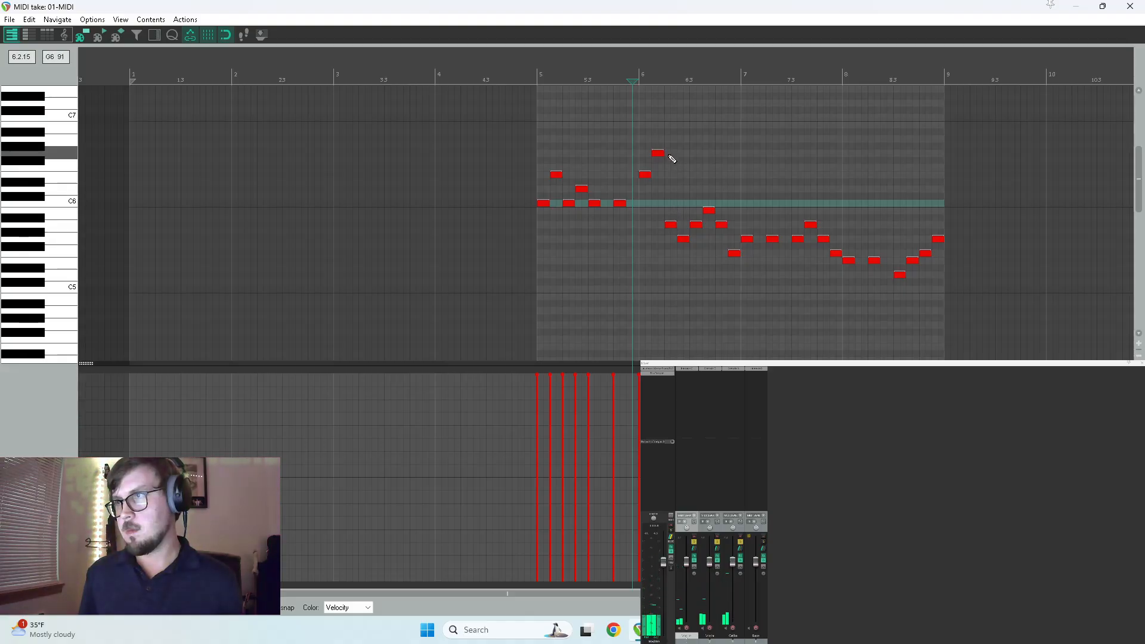
Add F6, E6, D6, F6, E6 and C6 as the remaining eighths of bar 6, and delete the lower A5, G5 and F5 notes
{"action": "left_click", "coordinate": [669, 169]}
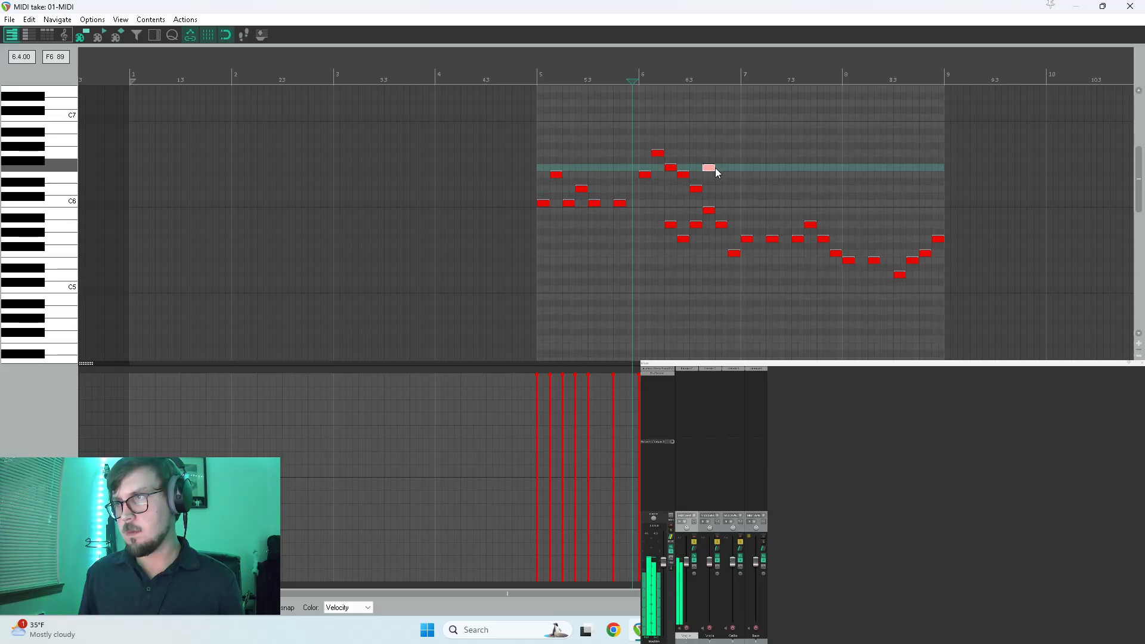
{"action": "left_click", "coordinate": [719, 176]}
{"action": "left_click", "coordinate": [735, 203]}
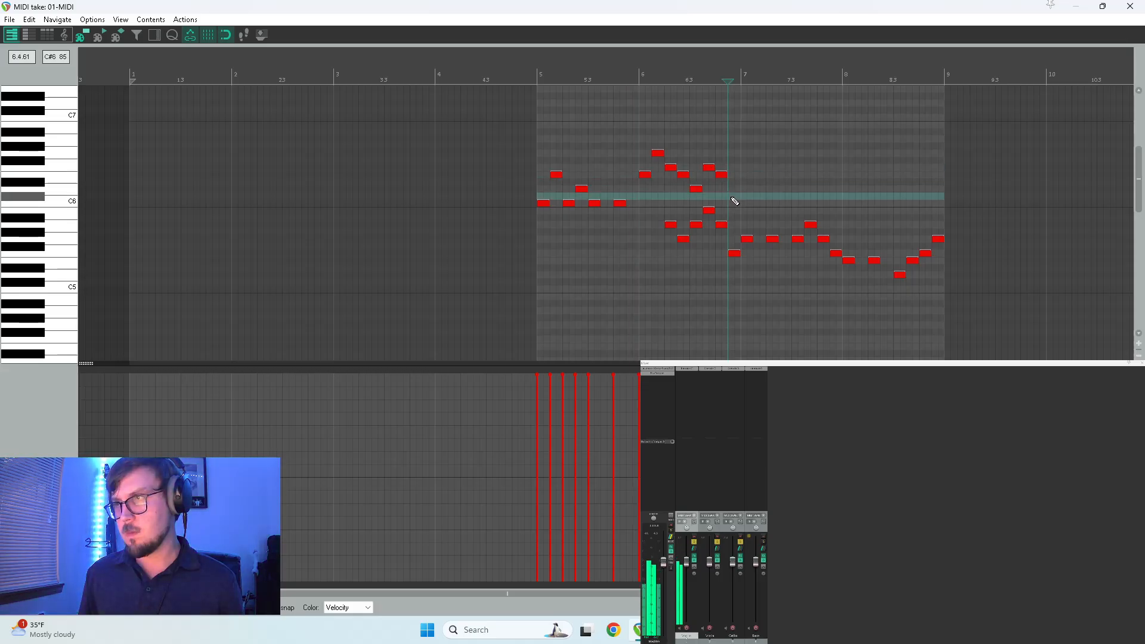
{"action": "left_click_drag", "start_coordinate": [662, 216], "coordinate": [736, 267]}
{"action": "key", "text": "Delete"}
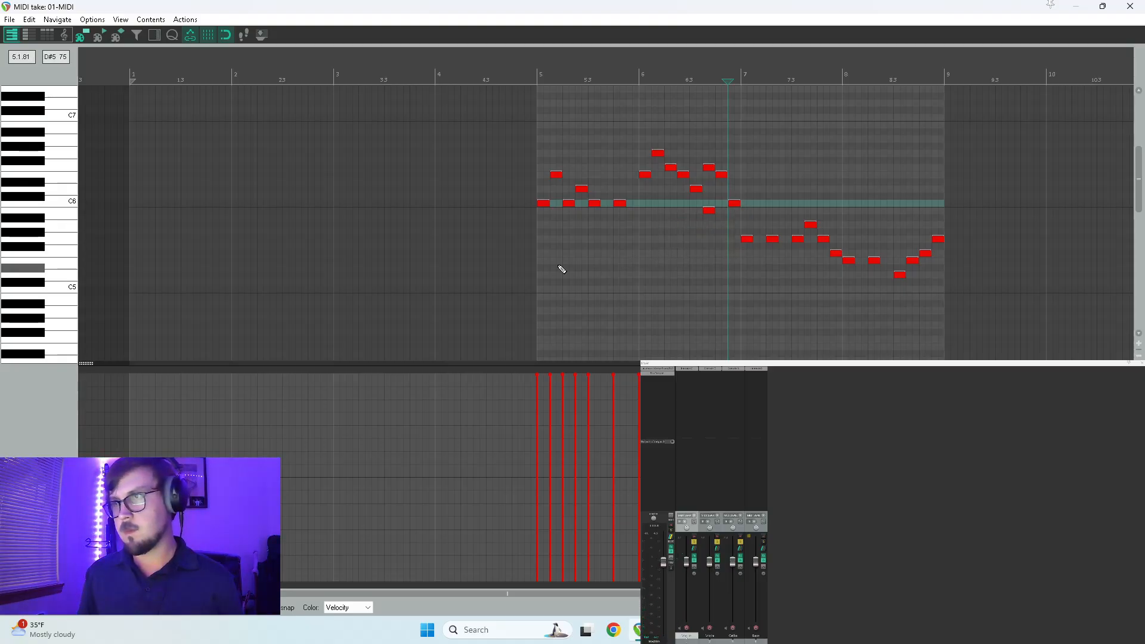
Listen to the violin line from bar 5 and again from bar 6, turning off the third track's solo
{"action": "left_click", "coordinate": [541, 257]}
{"action": "key", "text": "space"}
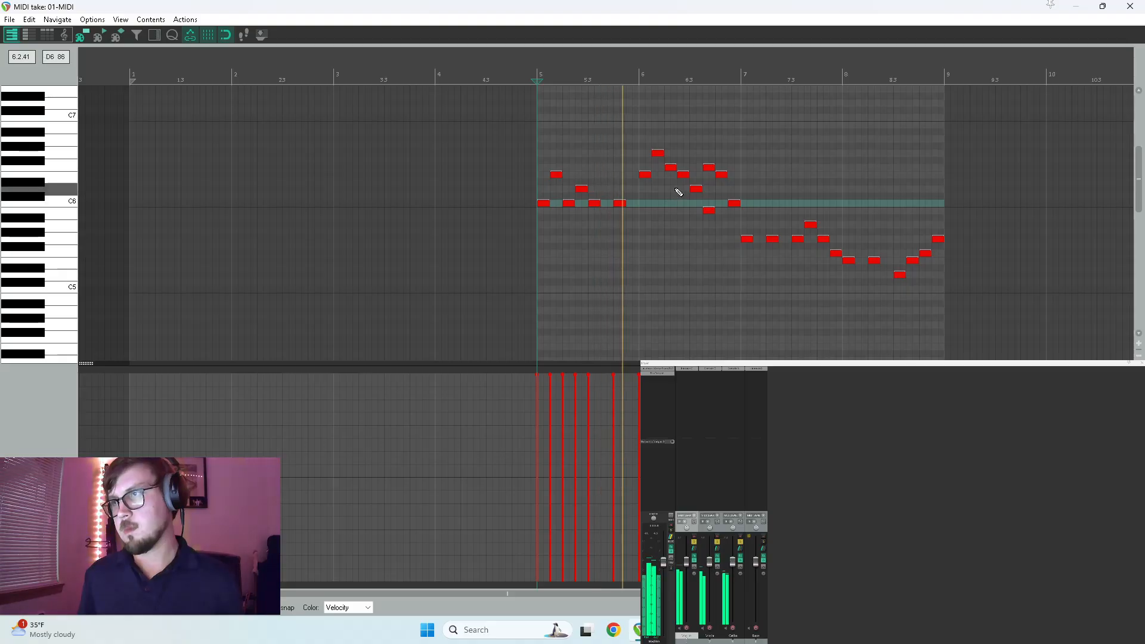
{"action": "key", "text": "space"}
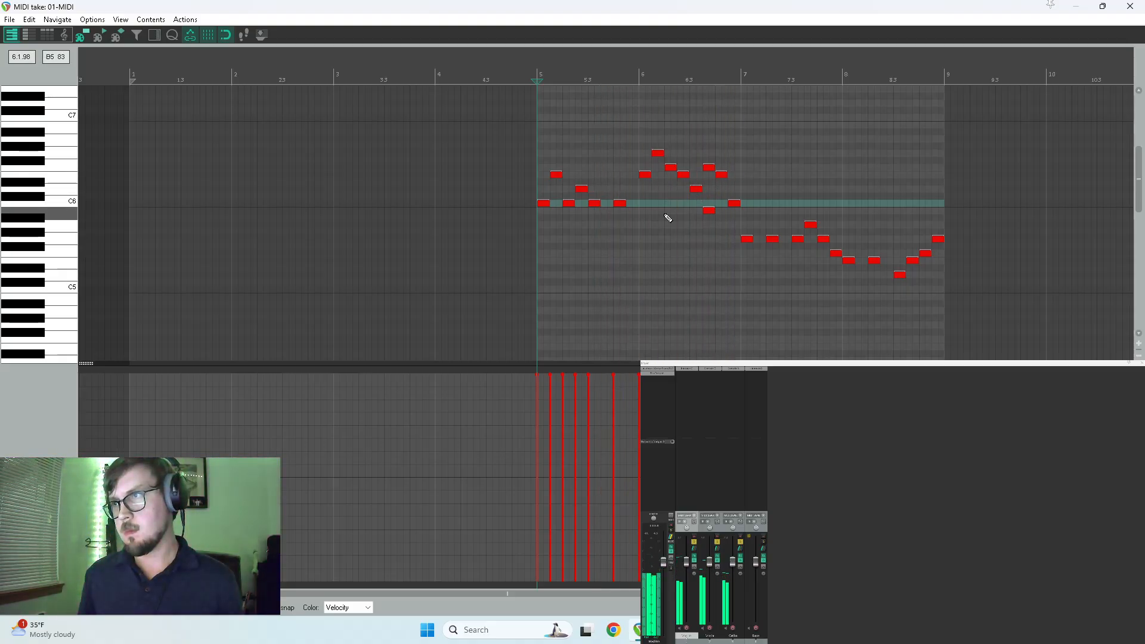
{"action": "left_click", "coordinate": [641, 195]}
{"action": "key", "text": "space"}
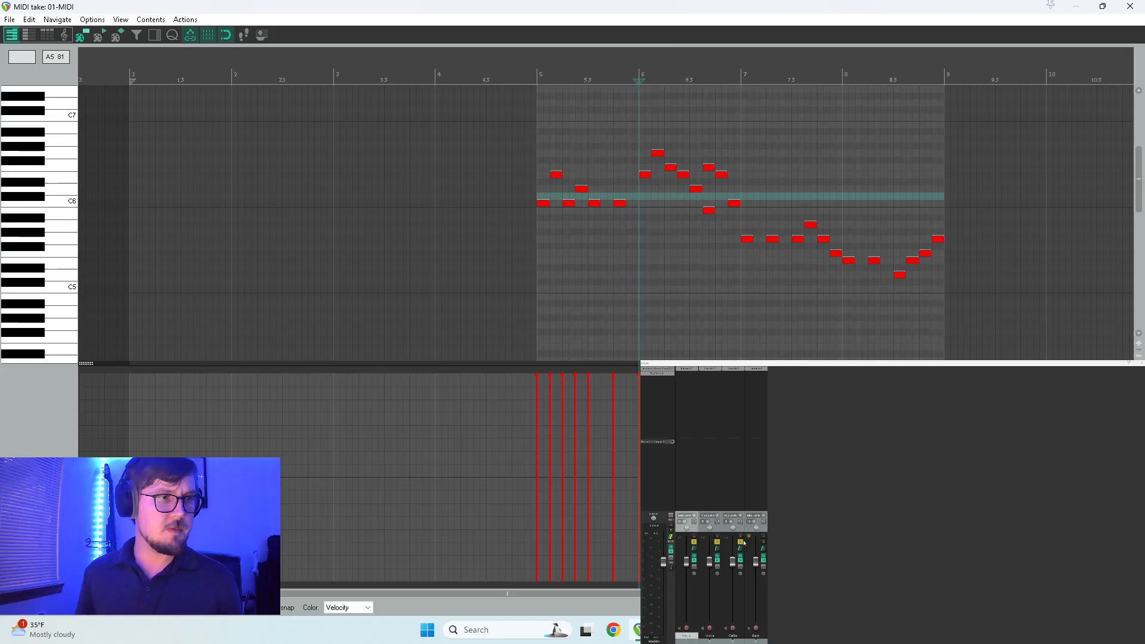
{"action": "key", "text": "space"}
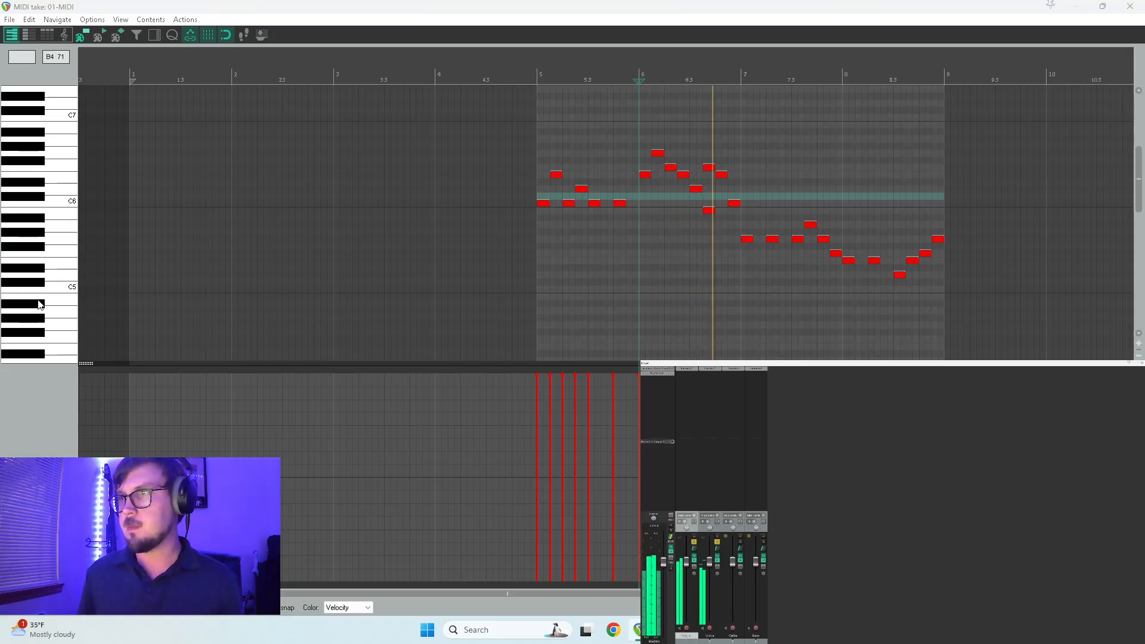
{"action": "key", "text": "space"}
Audition the E6 and G6 that open the violin's bar 6, and replay the bar
{"action": "left_click", "coordinate": [645, 174]}
{"action": "left_click", "coordinate": [658, 153]}
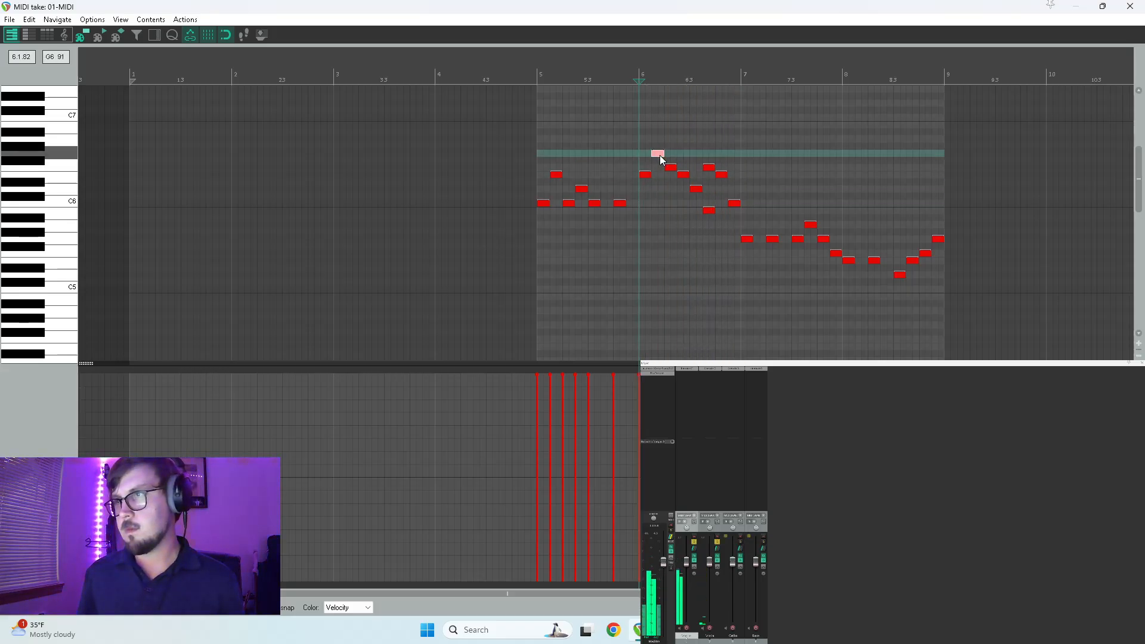
{"action": "key", "text": "space"}
{"action": "key", "text": "space"}
{"action": "key", "text": "space"}
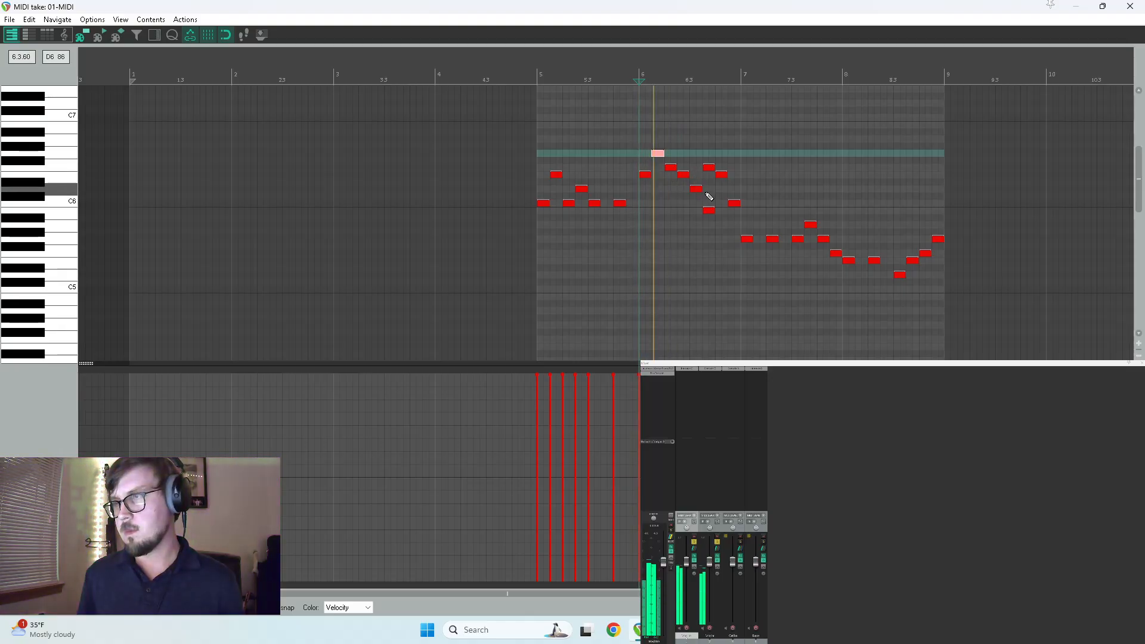
{"action": "key", "text": "space"}
Delete the violin notes that follow the D6 in bar 6, and lengthen that D6 to the start of bar 7
{"action": "left_click", "coordinate": [698, 190]}
{"action": "left_click_drag", "start_coordinate": [704, 161], "coordinate": [734, 224]}
{"action": "key", "text": "Delete"}
Listen to the violin from bar 6 and from bar 5, and audition the first G5 in bar 7
{"action": "key", "text": "space"}
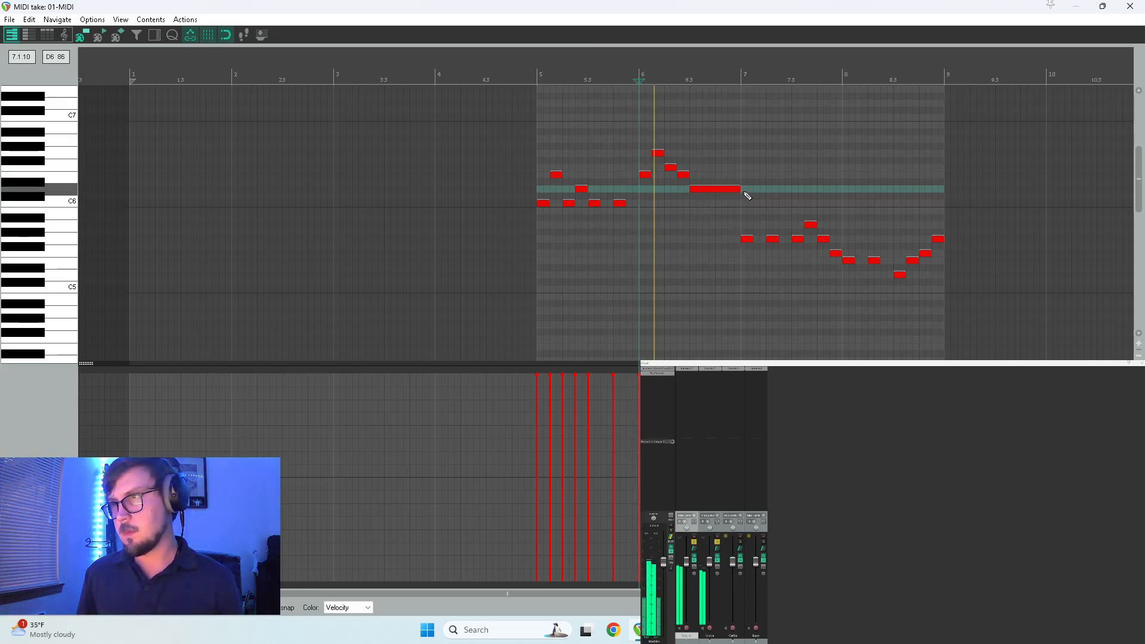
{"action": "key", "text": "space"}
{"action": "key", "text": "space"}
{"action": "key", "text": "w"}
{"action": "key", "text": "space"}
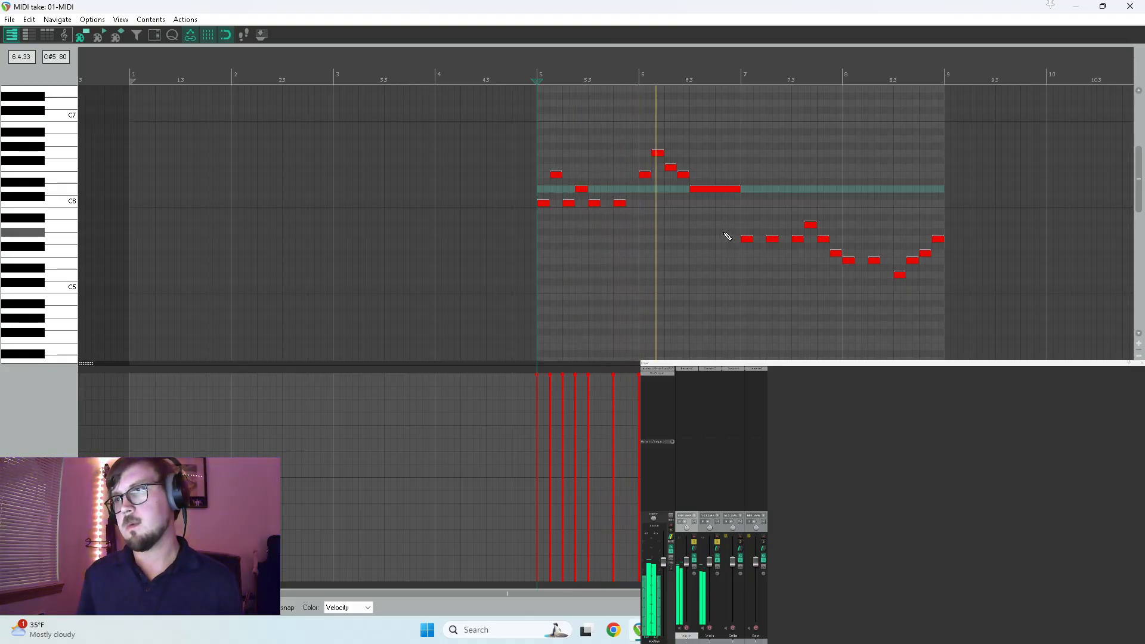
{"action": "key", "text": "space"}
{"action": "left_click", "coordinate": [748, 239]}
{"action": "key", "text": "space"}
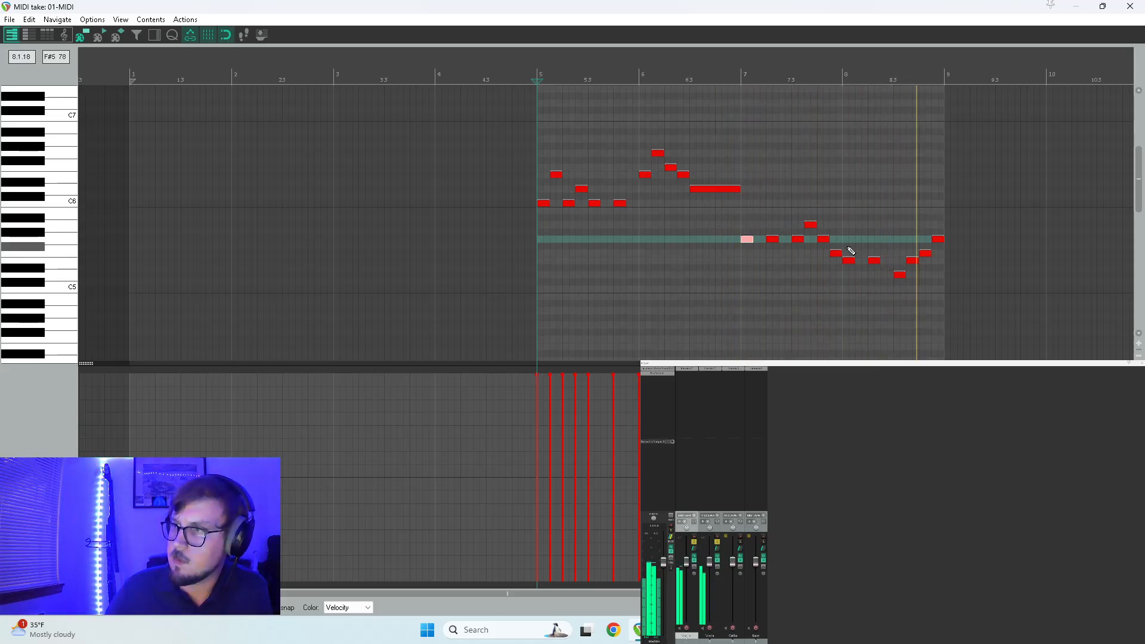
Play the violin phrase back from bar 7
{"action": "left_click", "coordinate": [744, 252]}
{"action": "key", "text": "space"}
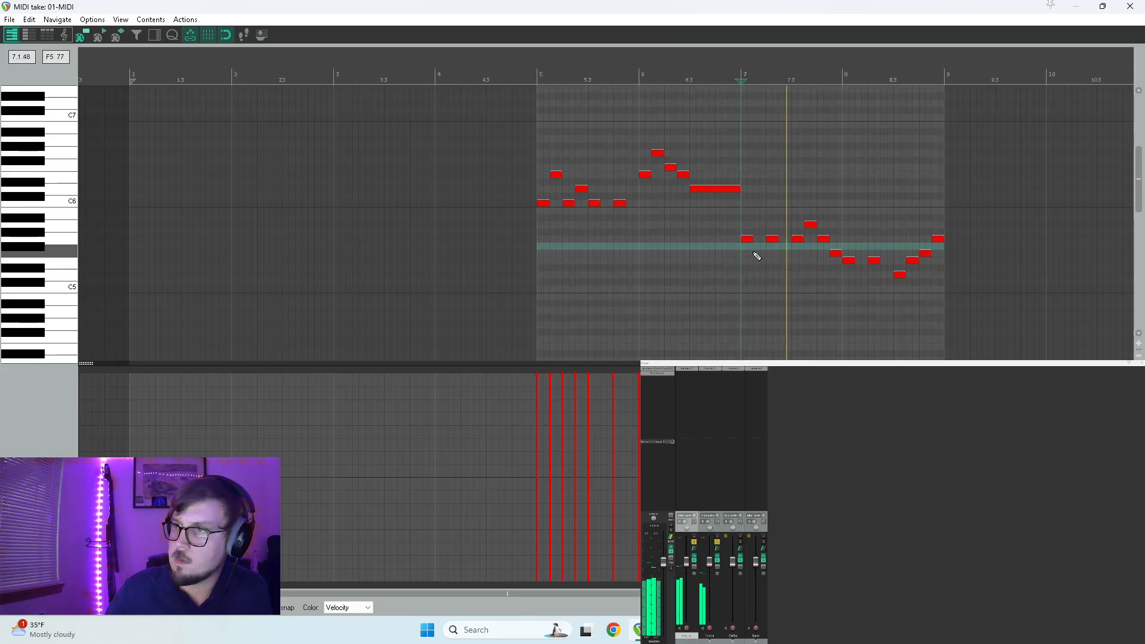
{"action": "key", "text": "space"}
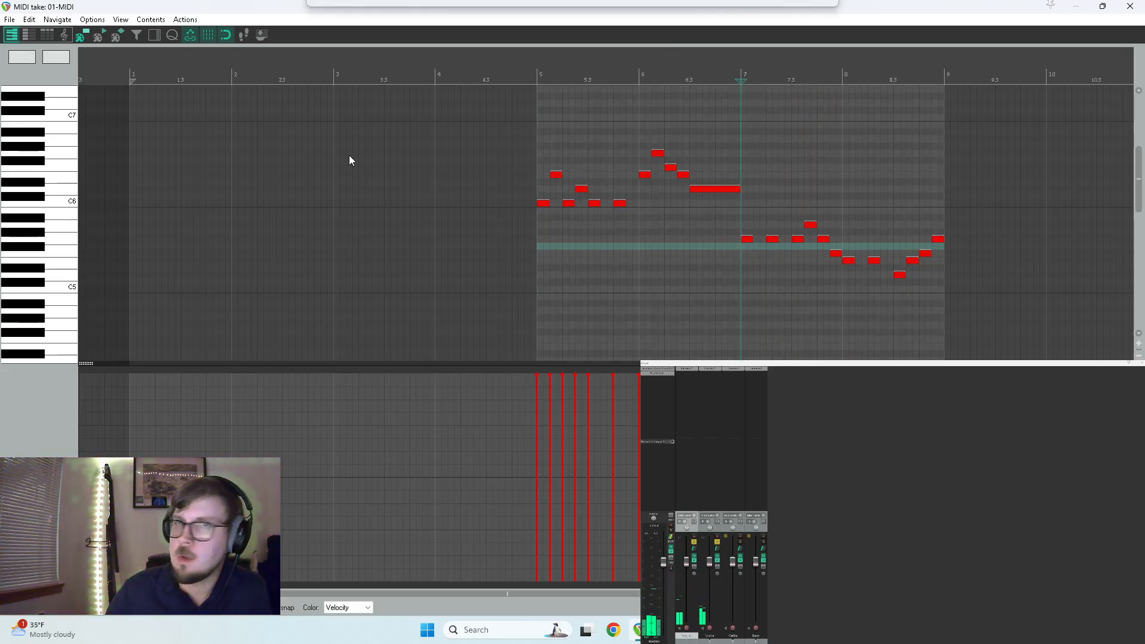
{"action": "left_click_drag", "start_coordinate": [41, 193], "coordinate": [1104, 362]}
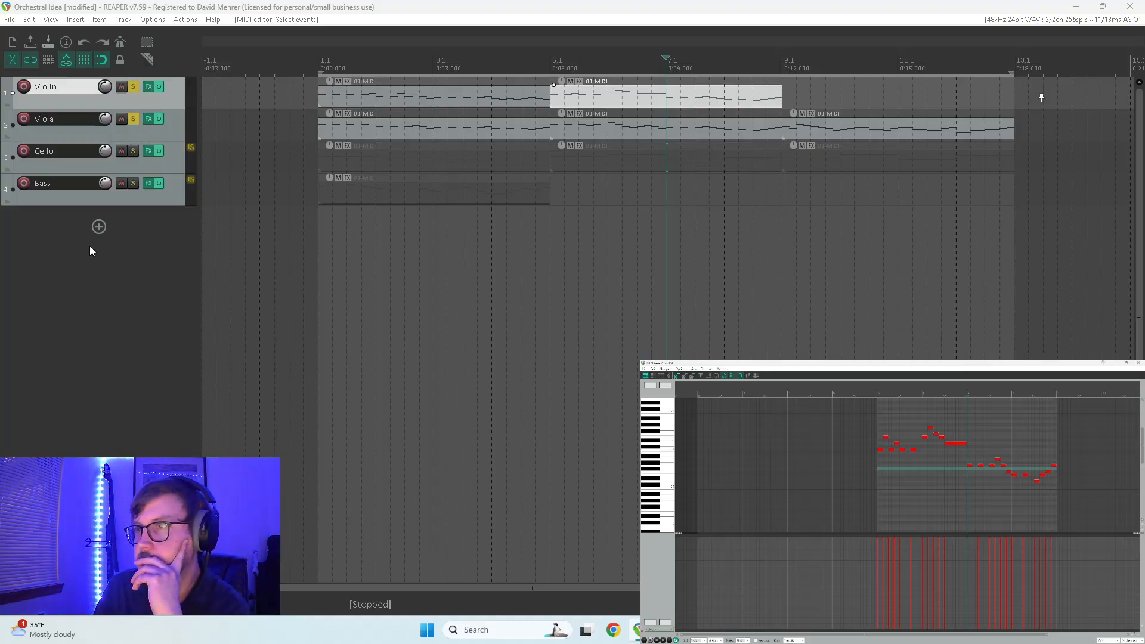
Delete the A5 and F5 notes in bar 7 and insert a short C6 between the bar's first two G5 notes
{"action": "left_click", "coordinate": [998, 461]}
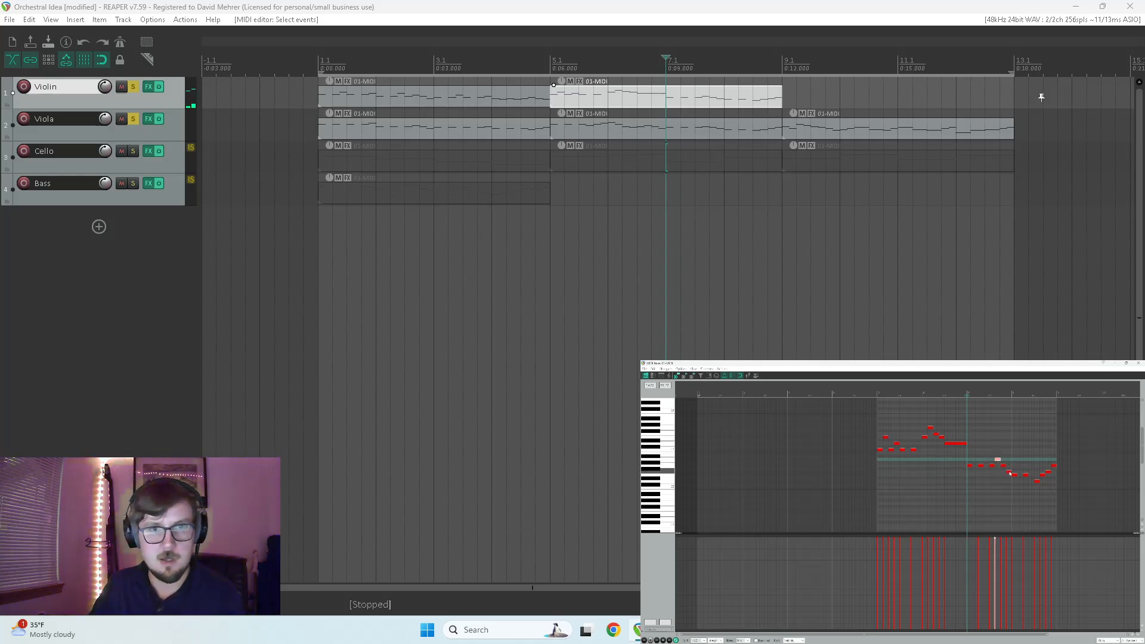
{"action": "double_click", "coordinate": [1008, 474]}
{"action": "left_click", "coordinate": [971, 466]}
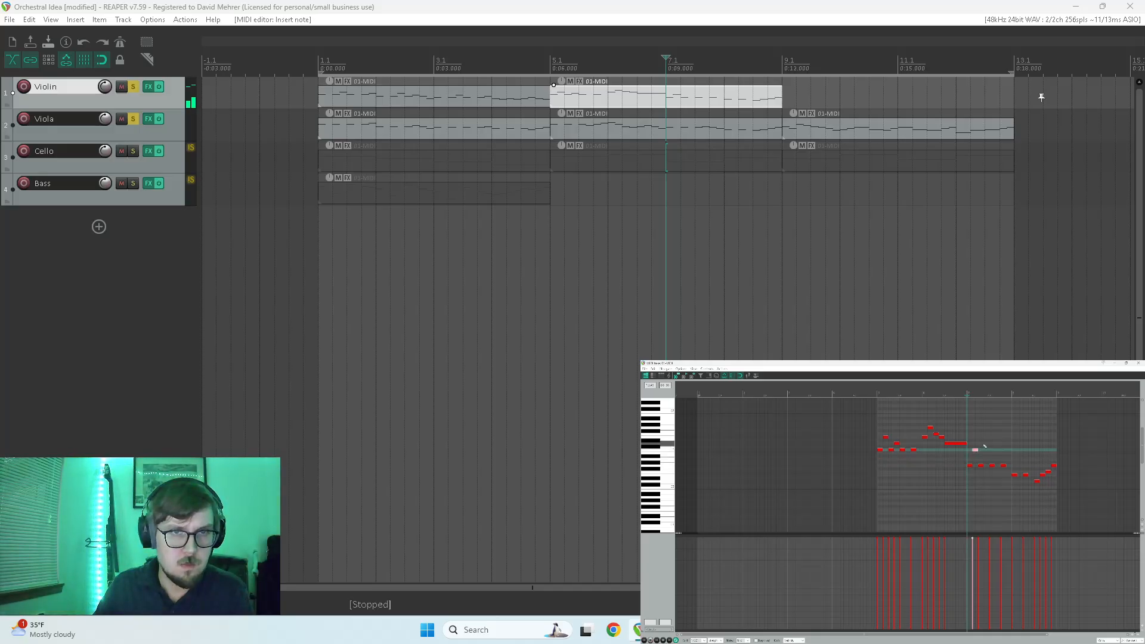
Insert a short D6 after the second G5 in bar 7, followed by an E6 held to the end of the bar
{"action": "key", "text": "space"}
{"action": "key", "text": "space"}
{"action": "key", "text": "space"}
{"action": "key", "text": "space"}
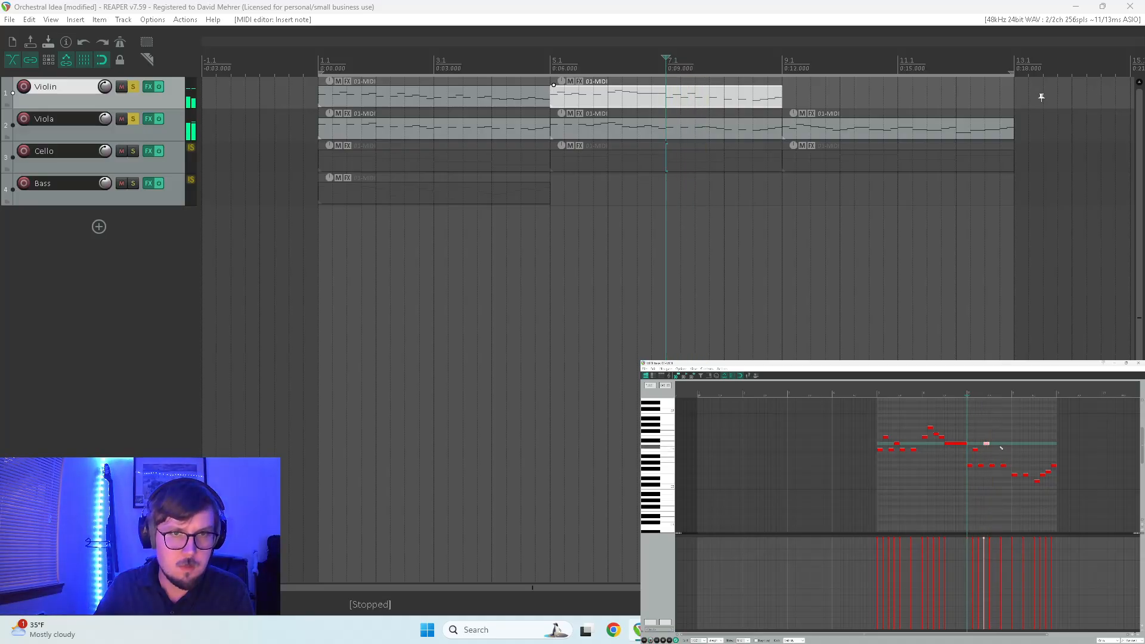
{"action": "key", "text": "space"}
{"action": "left_click_drag", "start_coordinate": [990, 442], "coordinate": [993, 441]}
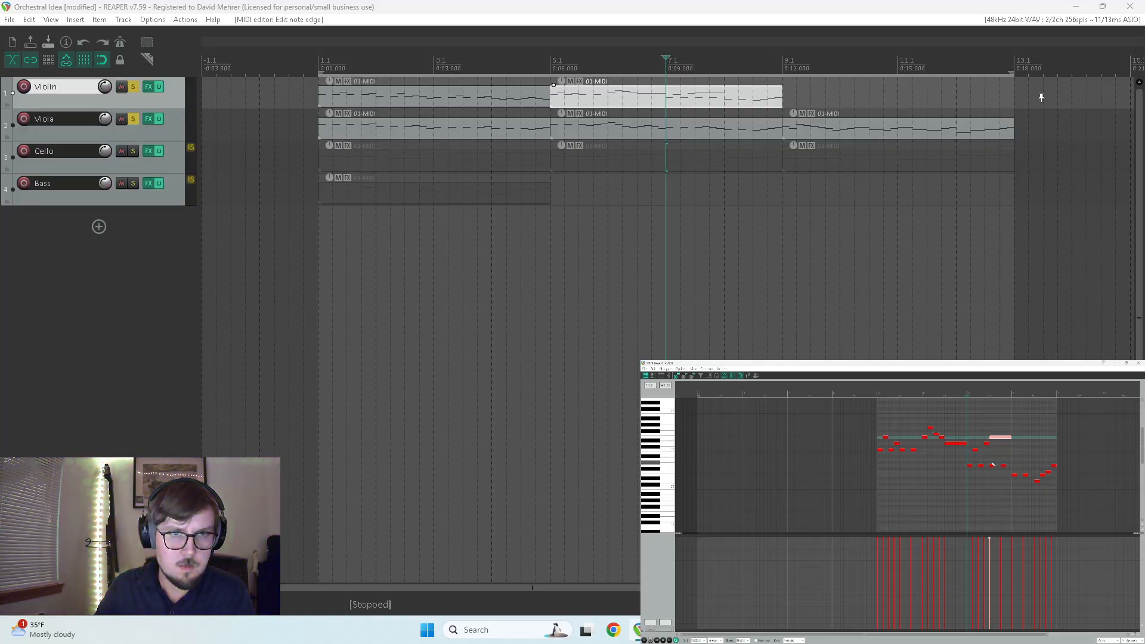
Delete the G5 notes under the held E6, insert a short A5 and C6 in the first half of bar 8, and audition
{"action": "left_click_drag", "start_coordinate": [993, 464], "coordinate": [1004, 467]}
{"action": "key", "text": "space"}
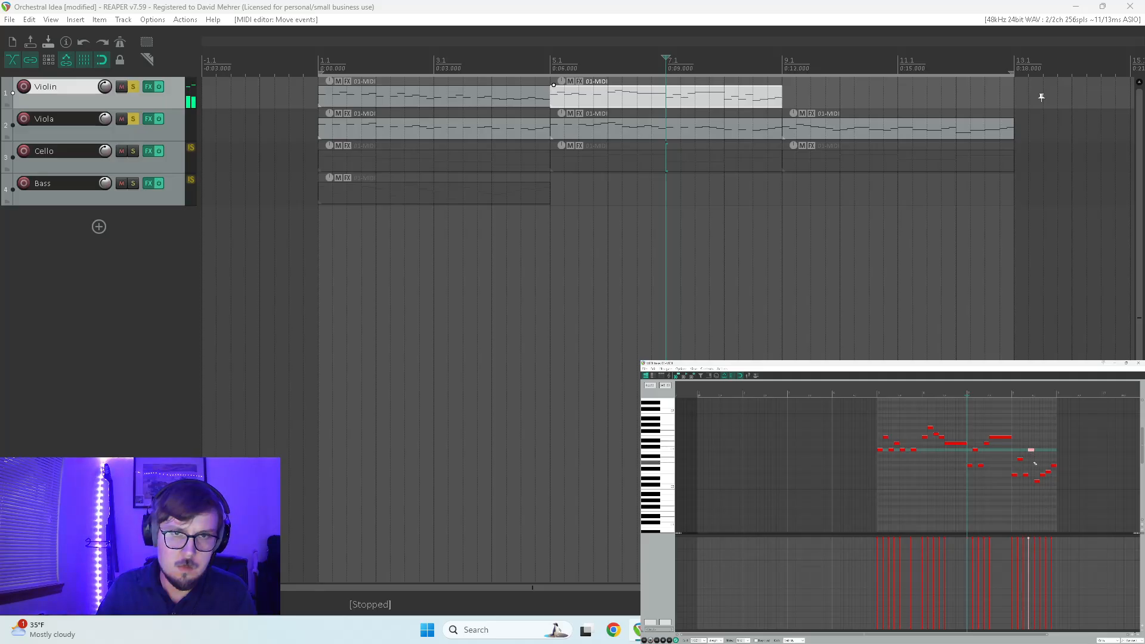
{"action": "left_click", "coordinate": [1014, 487]}
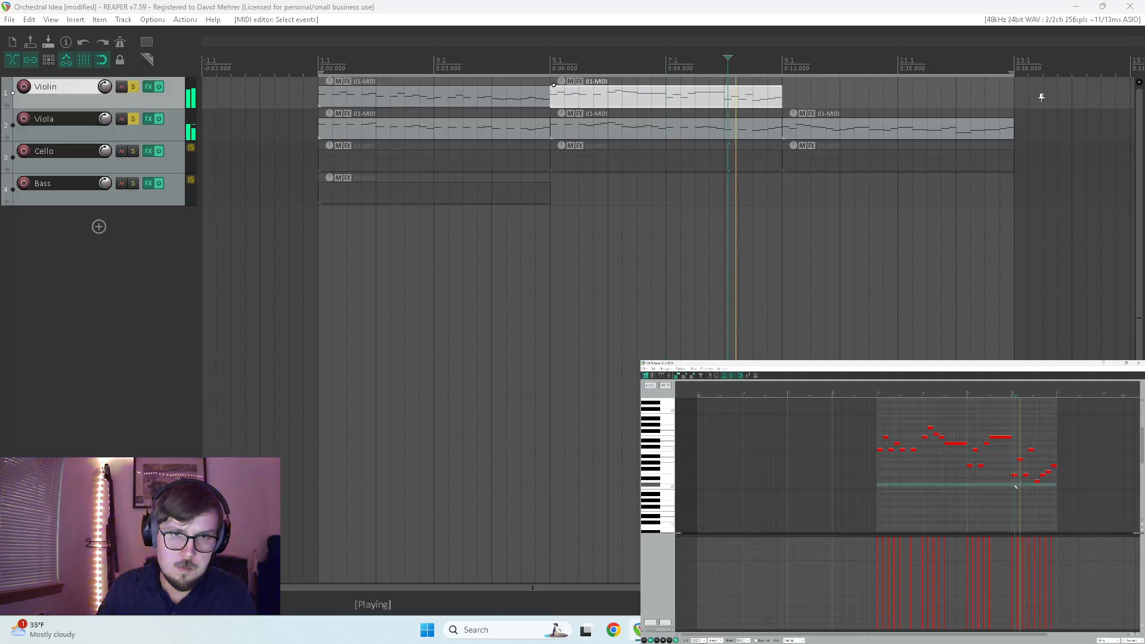
{"action": "left_click", "coordinate": [1007, 487]}
{"action": "key", "text": "space"}
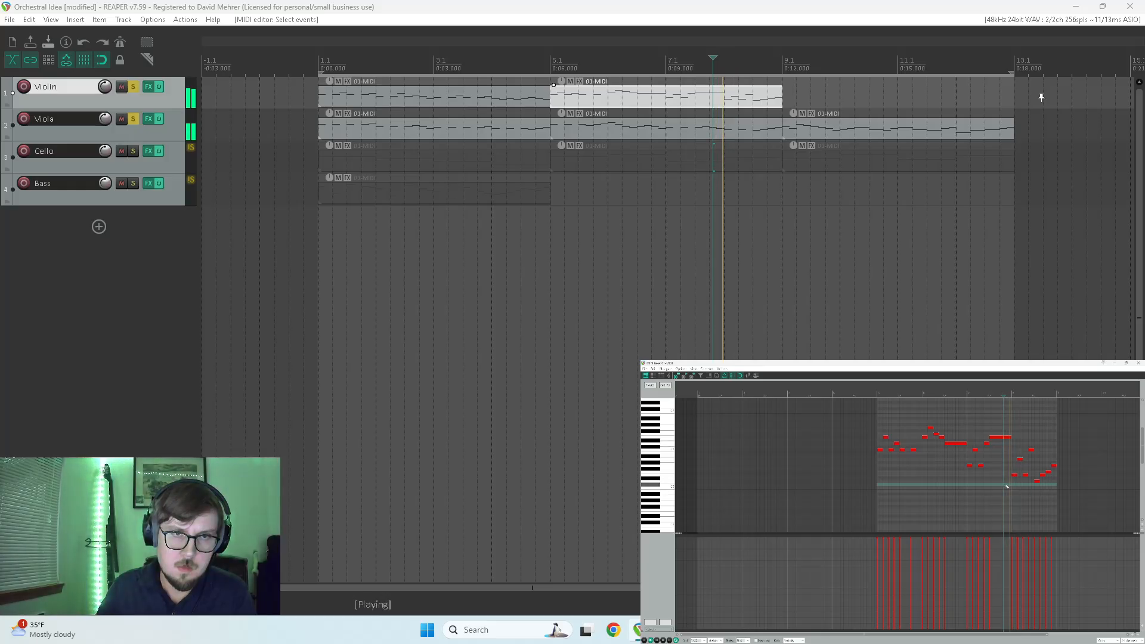
Raise the last four notes of bar 8 by an octave, audition the ending and close the MIDI editor
{"action": "left_click_drag", "start_coordinate": [1043, 480], "coordinate": [1043, 446]}
{"action": "key", "text": "space"}
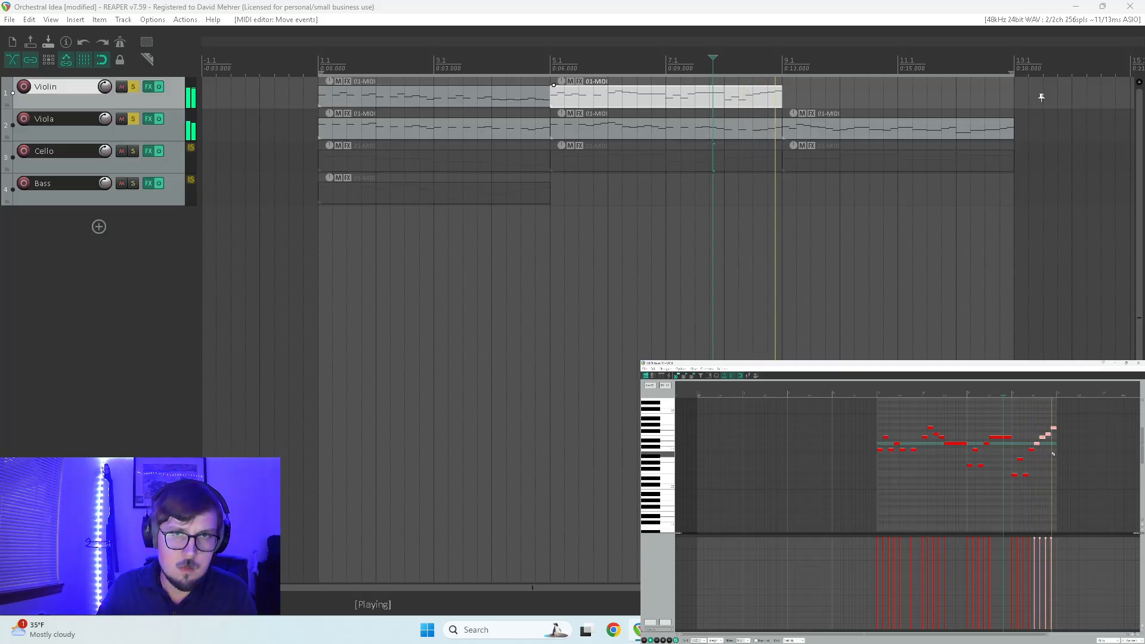
{"action": "key", "text": "space"}
{"action": "left_click", "coordinate": [1056, 412]}
{"action": "key", "text": "space"}
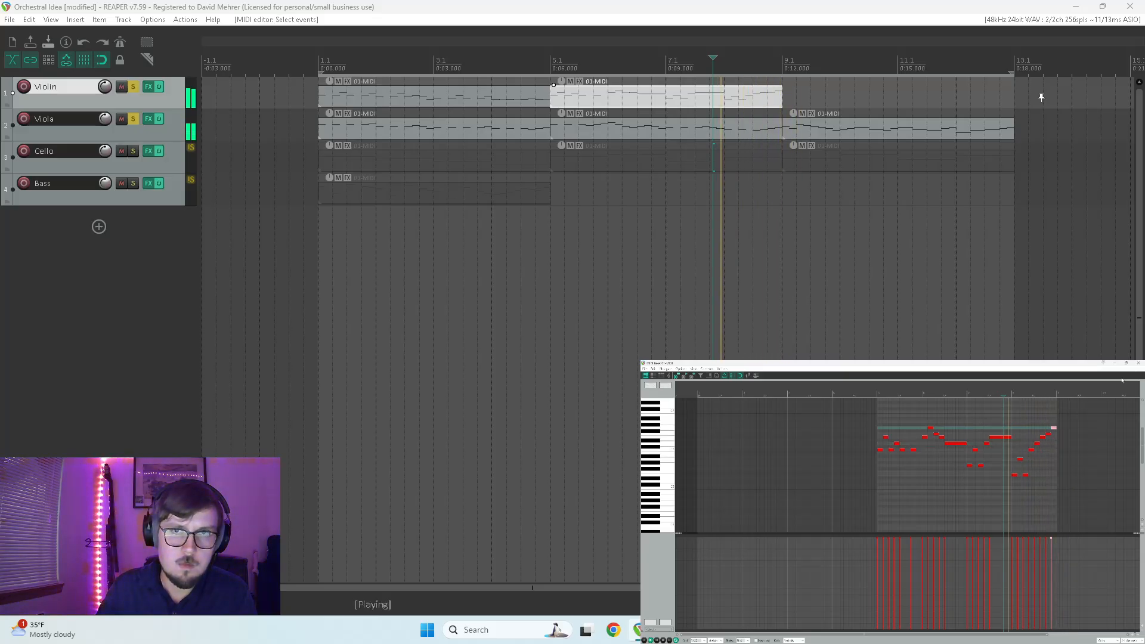
{"action": "key", "text": "Escape"}
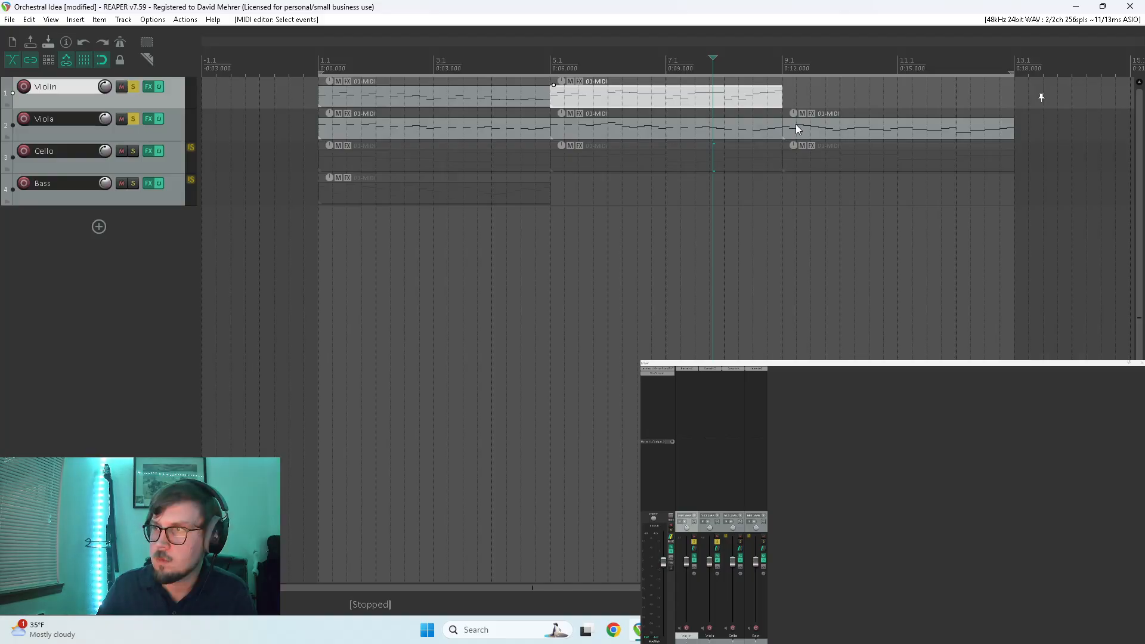
Put the Cello track's bar 9 MIDI item on the Violin track and open it in the MIDI editor
{"action": "left_click_drag", "start_coordinate": [804, 160], "coordinate": [800, 99]}
{"action": "double_click", "coordinate": [800, 99]}
{"action": "scroll", "coordinate": [389, 230], "scroll_direction": "down", "scroll_amount": 3}
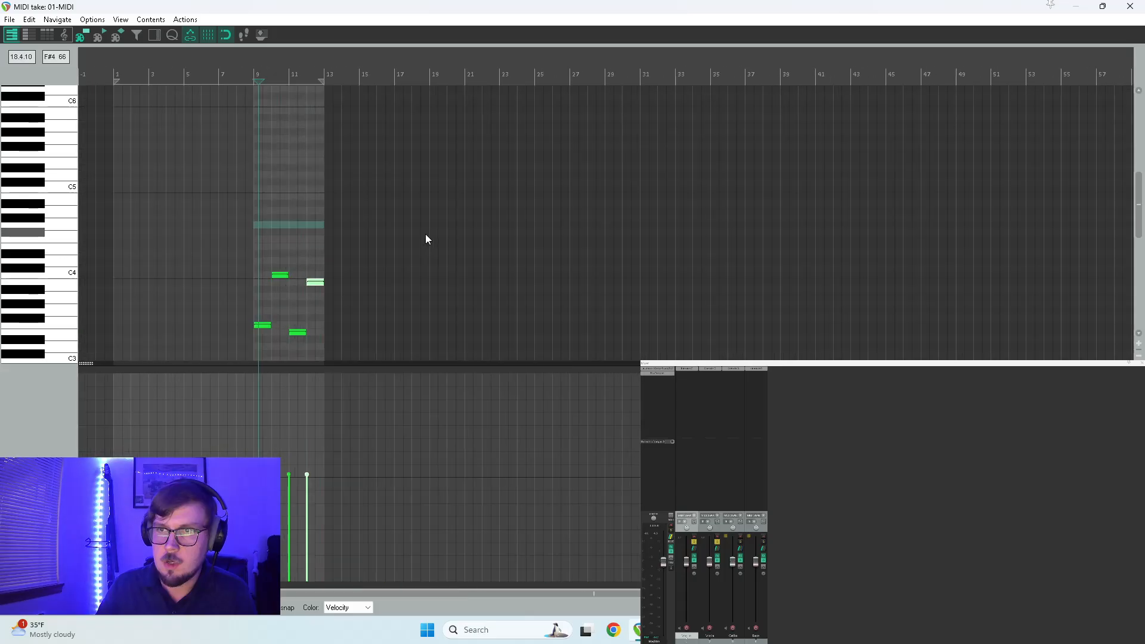
Set the velocity of all four notes in the bar 9 violin item to 127
{"action": "scroll", "coordinate": [403, 226], "scroll_direction": "down", "scroll_amount": 2}
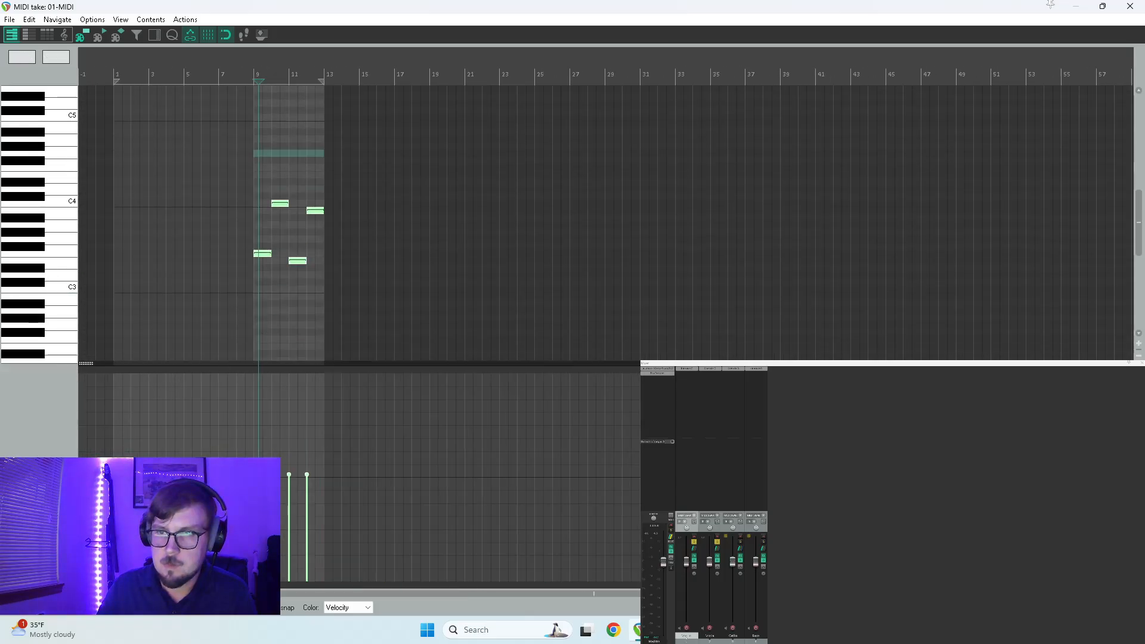
{"action": "left_click", "coordinate": [255, 227]}
{"action": "left_click_drag", "start_coordinate": [306, 474], "coordinate": [337, 340]}
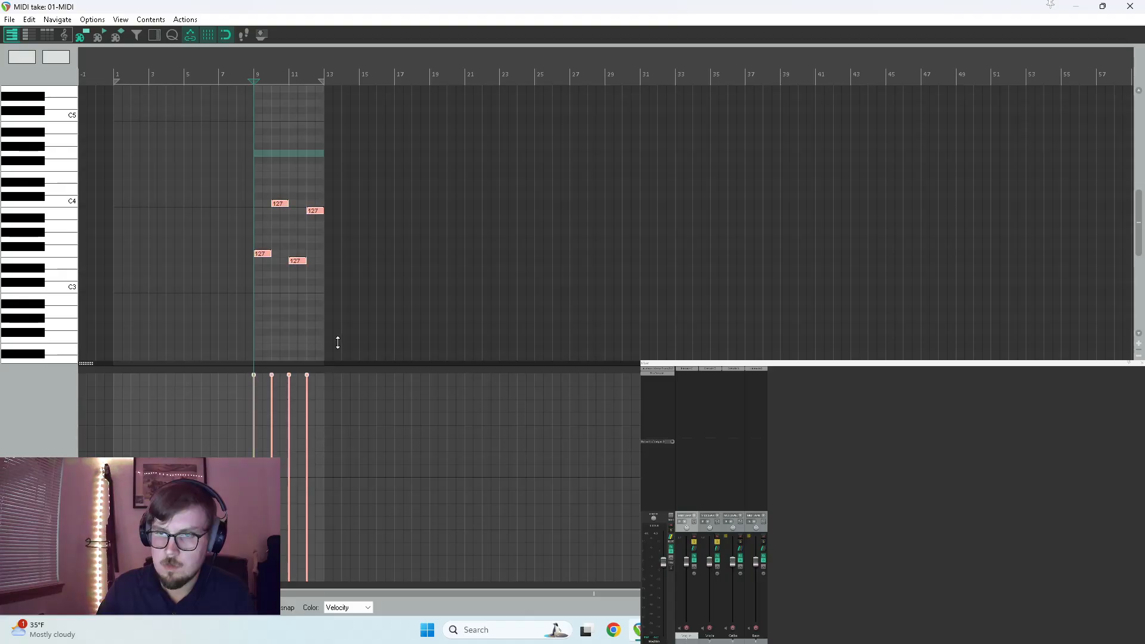
Transpose the four notes up one octave and play them back from just before bar 9
{"action": "left_click_drag", "start_coordinate": [259, 255], "coordinate": [264, 170]}
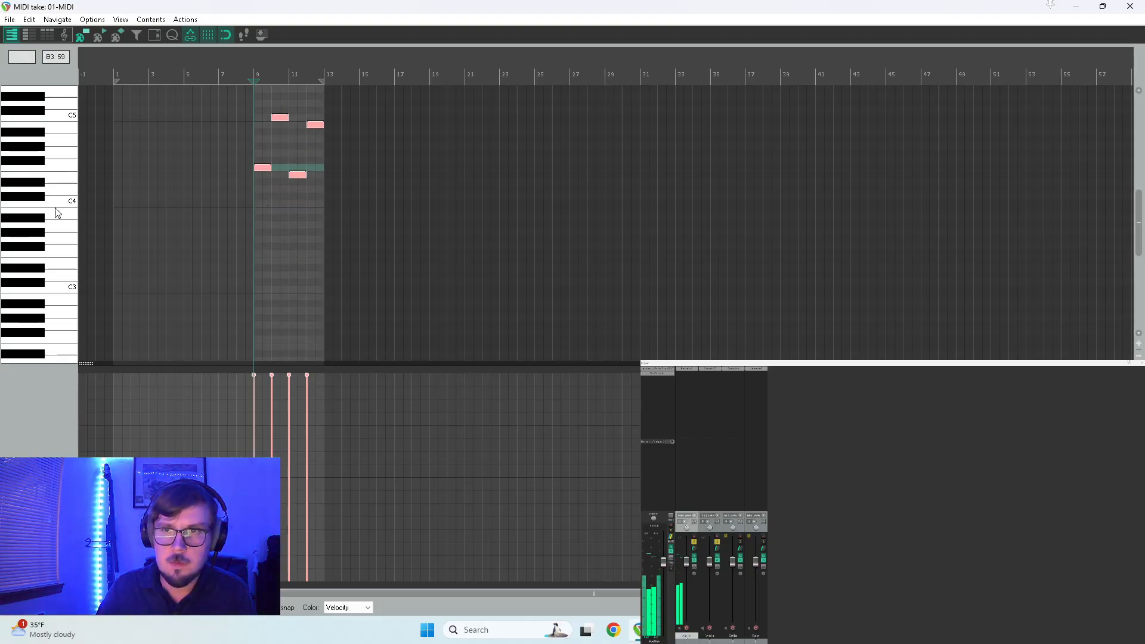
{"action": "scroll", "coordinate": [37, 219], "scroll_direction": "up", "scroll_amount": 3}
{"action": "left_click", "coordinate": [205, 219]}
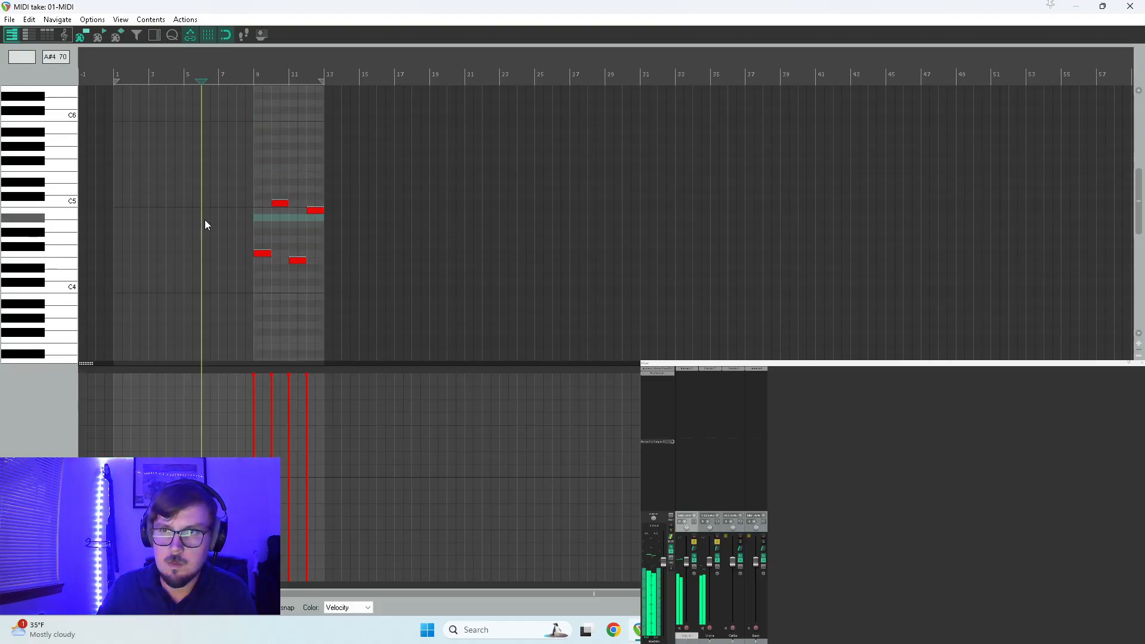
{"action": "left_click", "coordinate": [242, 214]}
Raise all four notes by four semitones, putting the first on A4, and play the result
{"action": "left_click_drag", "start_coordinate": [254, 290], "coordinate": [309, 176]}
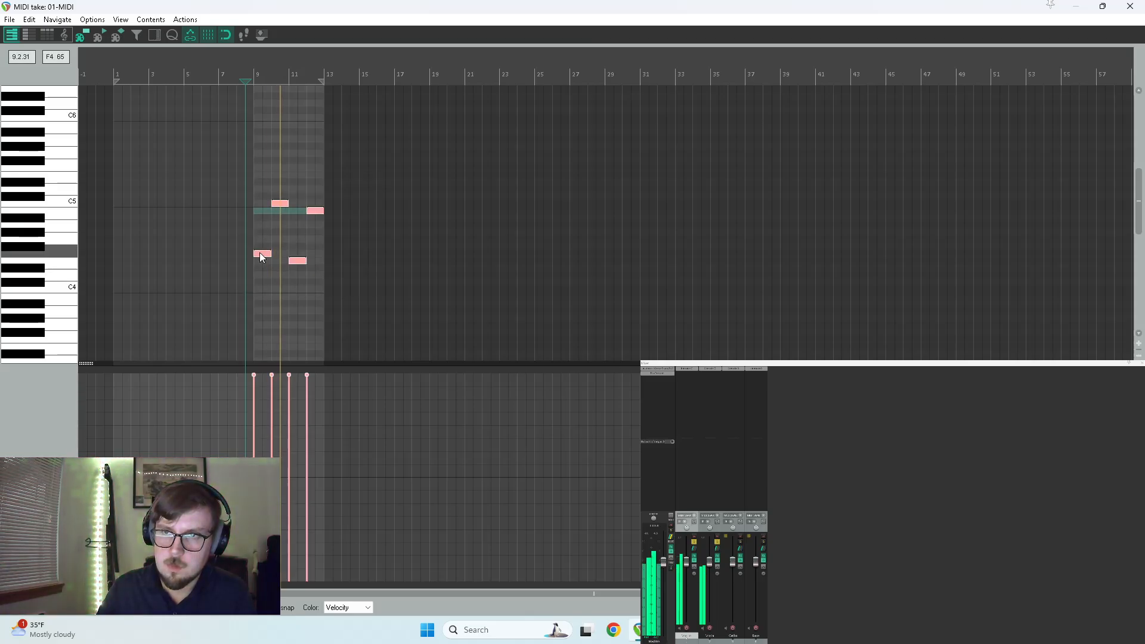
{"action": "key", "text": "space"}
{"action": "left_click_drag", "start_coordinate": [260, 253], "coordinate": [265, 232]}
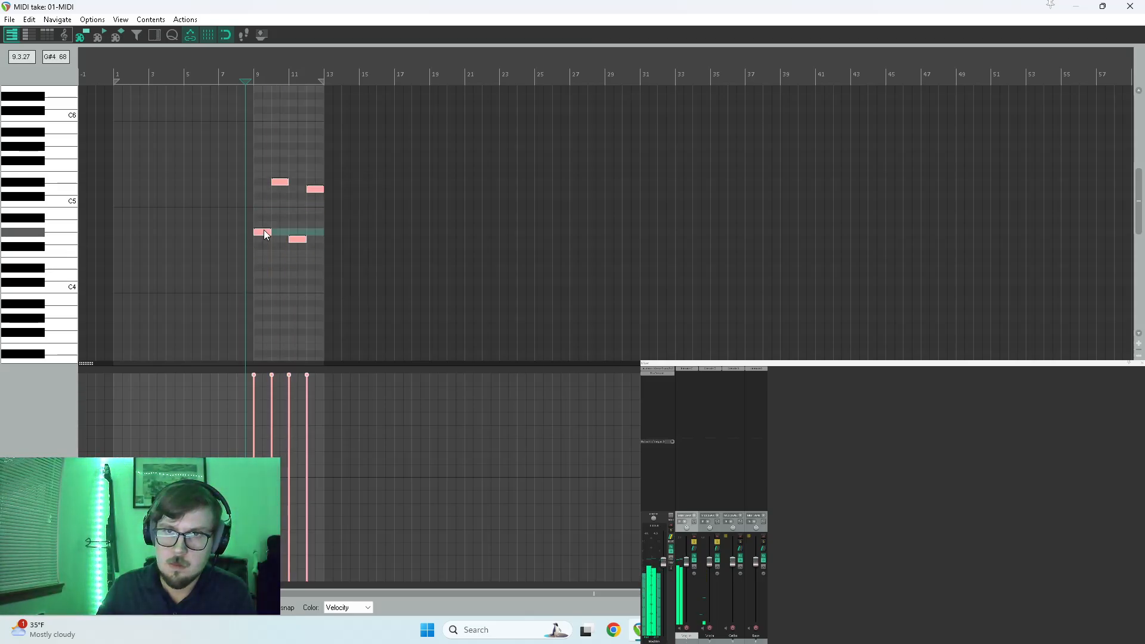
{"action": "key", "text": "Up"}
{"action": "key", "text": "space"}
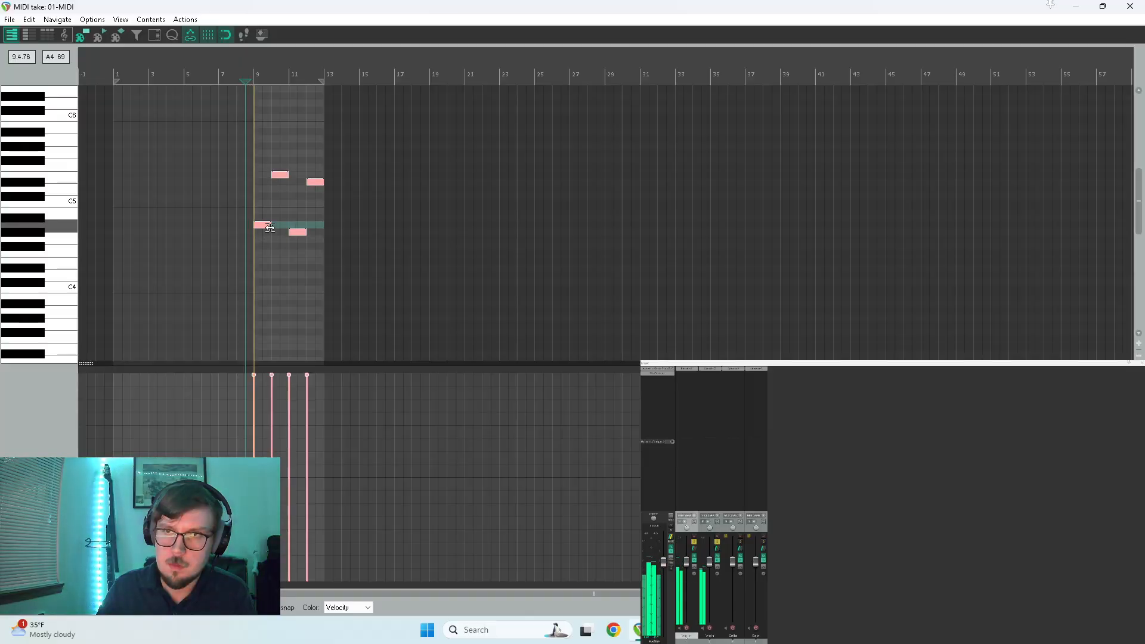
Shorten the A4 note in bar 9 to three beats, insert a C5 on beat 4 and audition it
{"action": "scroll", "coordinate": [297, 231], "scroll_direction": "up", "scroll_amount": 5}
{"action": "key", "text": "space"}
{"action": "left_click", "coordinate": [633, 226]}
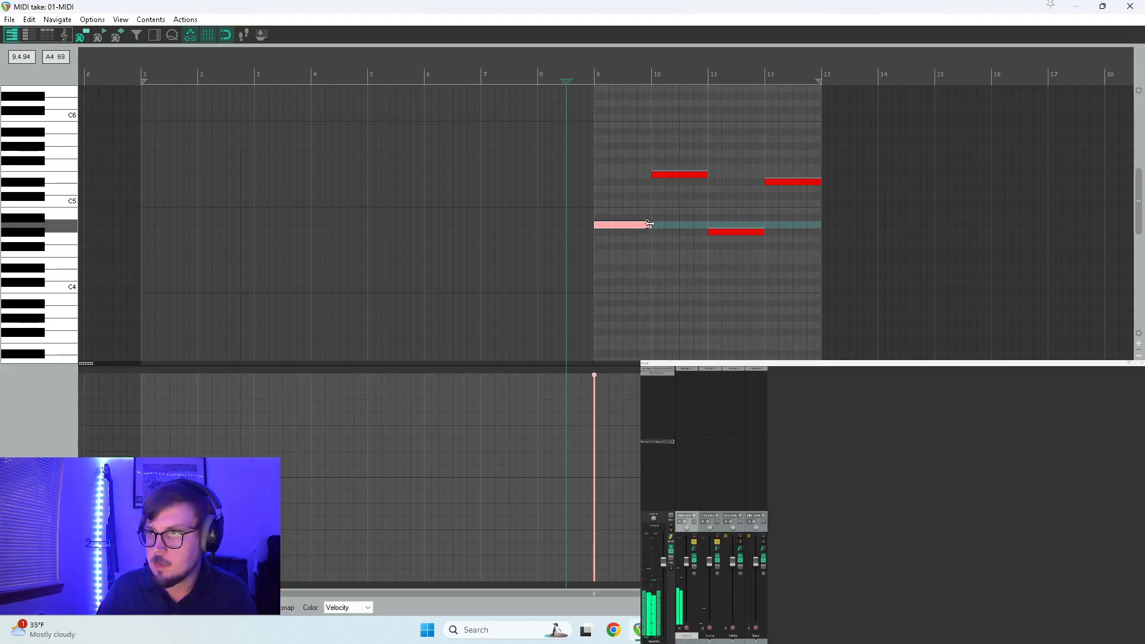
{"action": "left_click_drag", "start_coordinate": [649, 225], "coordinate": [627, 227]}
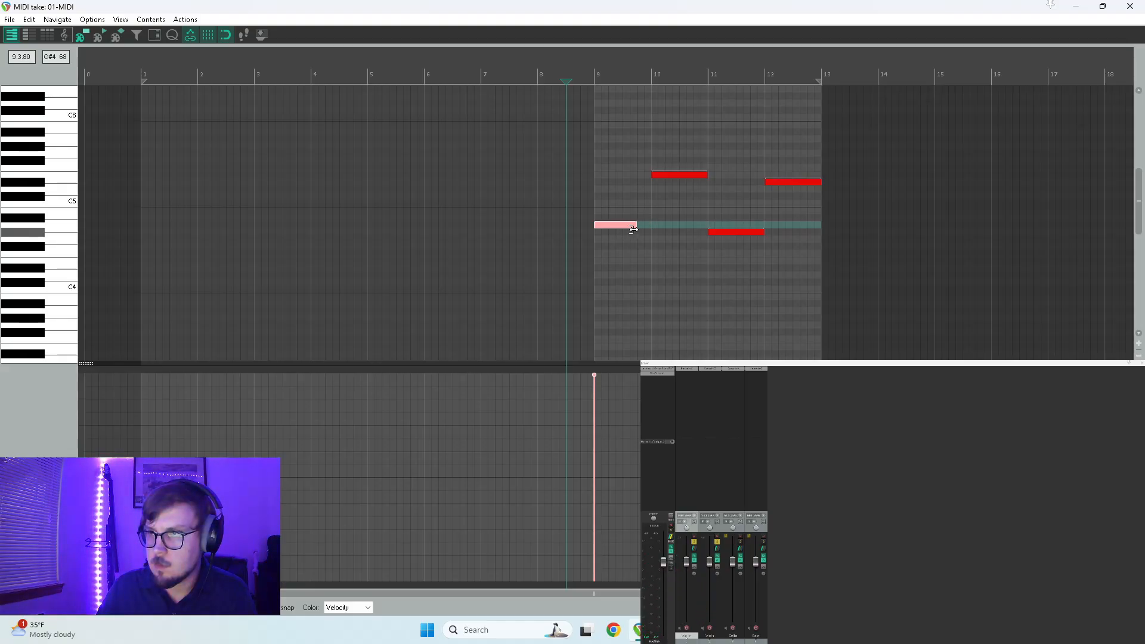
{"action": "left_click", "coordinate": [644, 204]}
{"action": "key", "text": "space"}
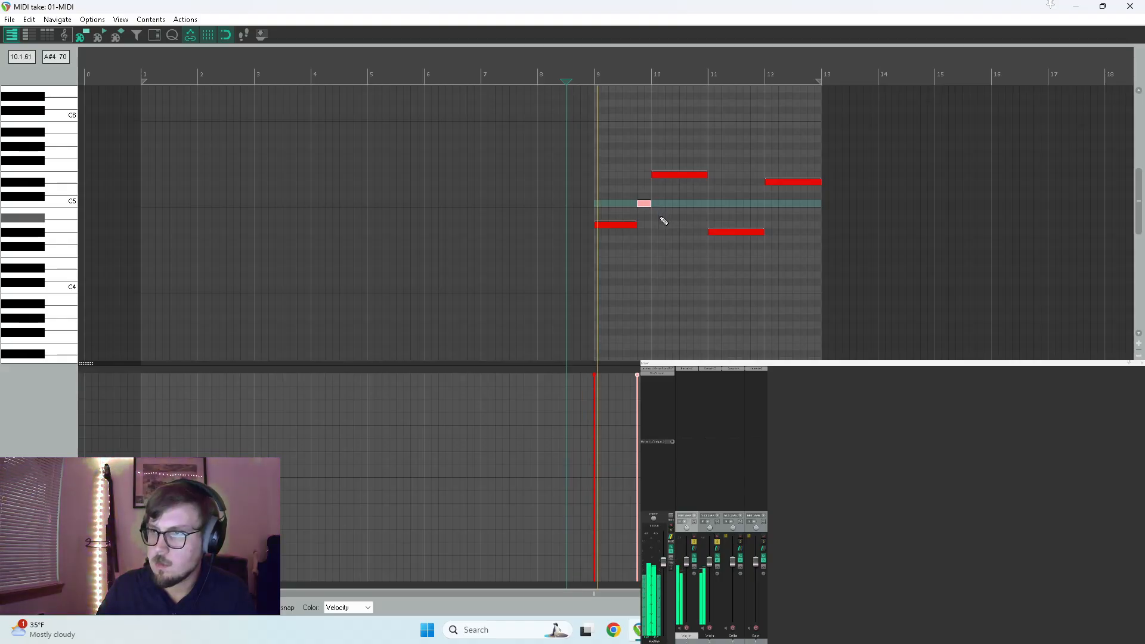
{"action": "key", "text": "space"}
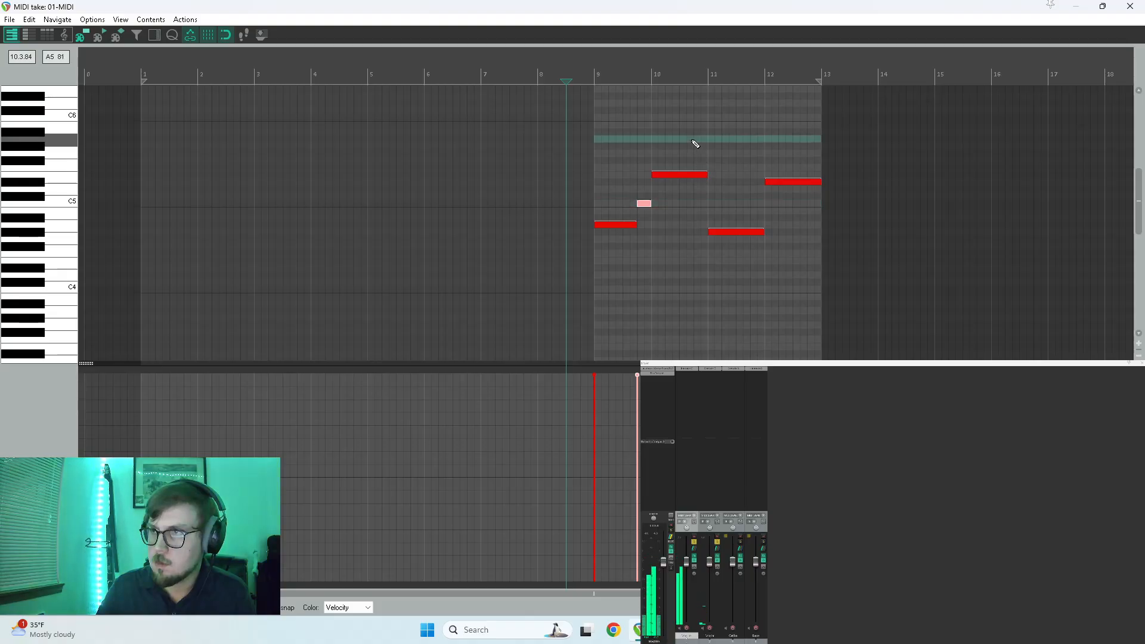
Shorten the long notes in bars 10 and 11 to three beats, adding an A4 and a C5 on their respective fourth beats
{"action": "left_click", "coordinate": [674, 174]}
{"action": "left_click", "coordinate": [680, 143]}
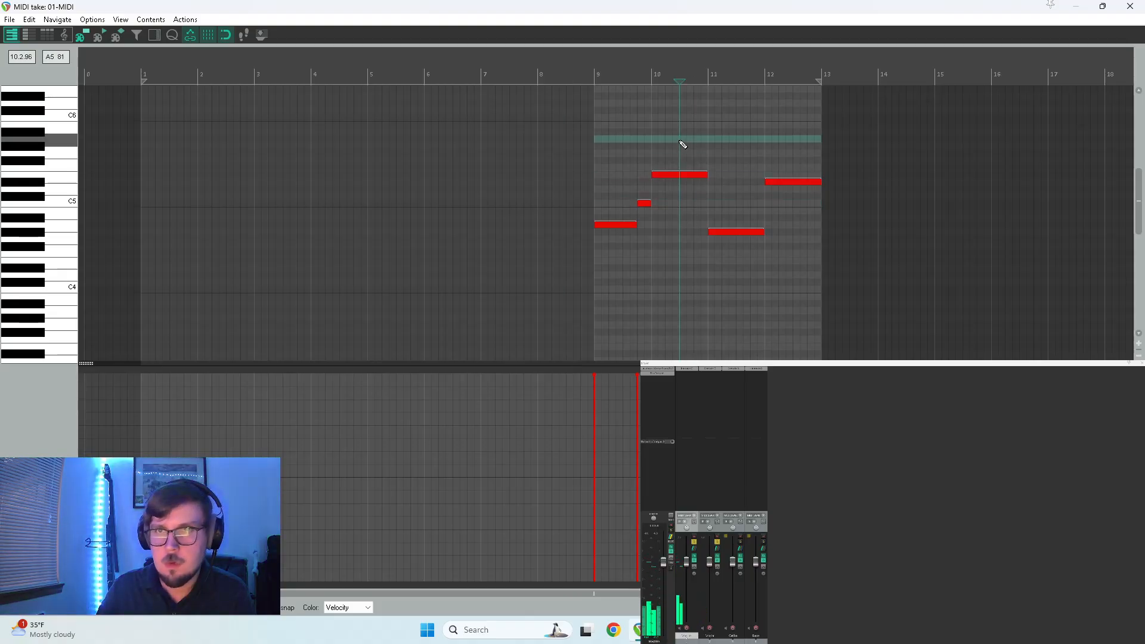
{"action": "left_click_drag", "start_coordinate": [706, 175], "coordinate": [690, 181]}
{"action": "left_click", "coordinate": [691, 185]}
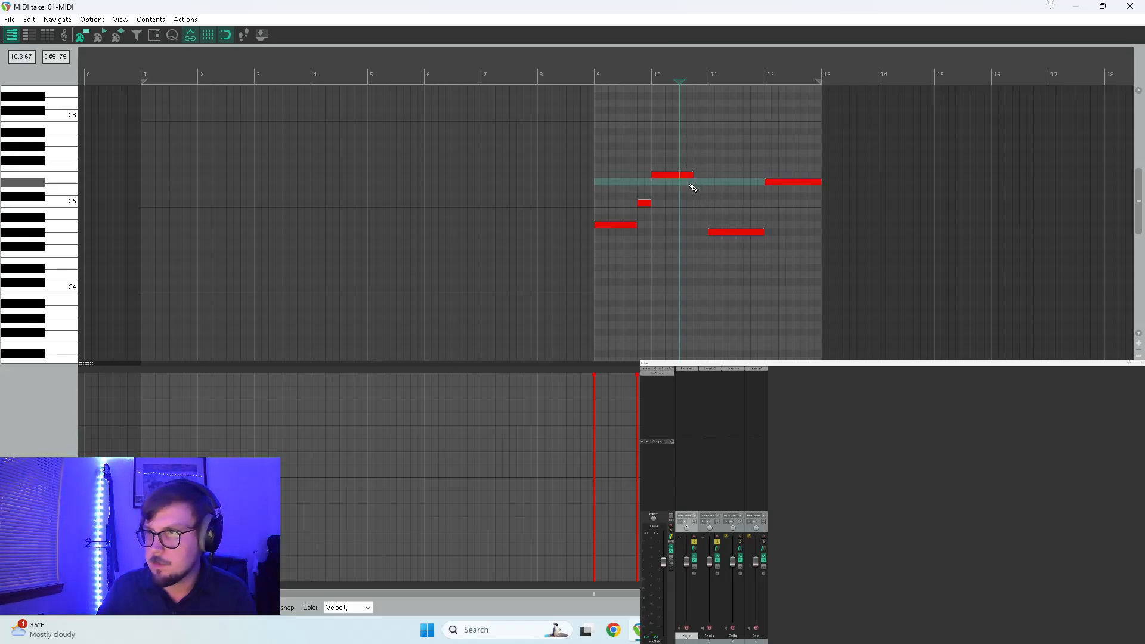
{"action": "left_click", "coordinate": [701, 225]}
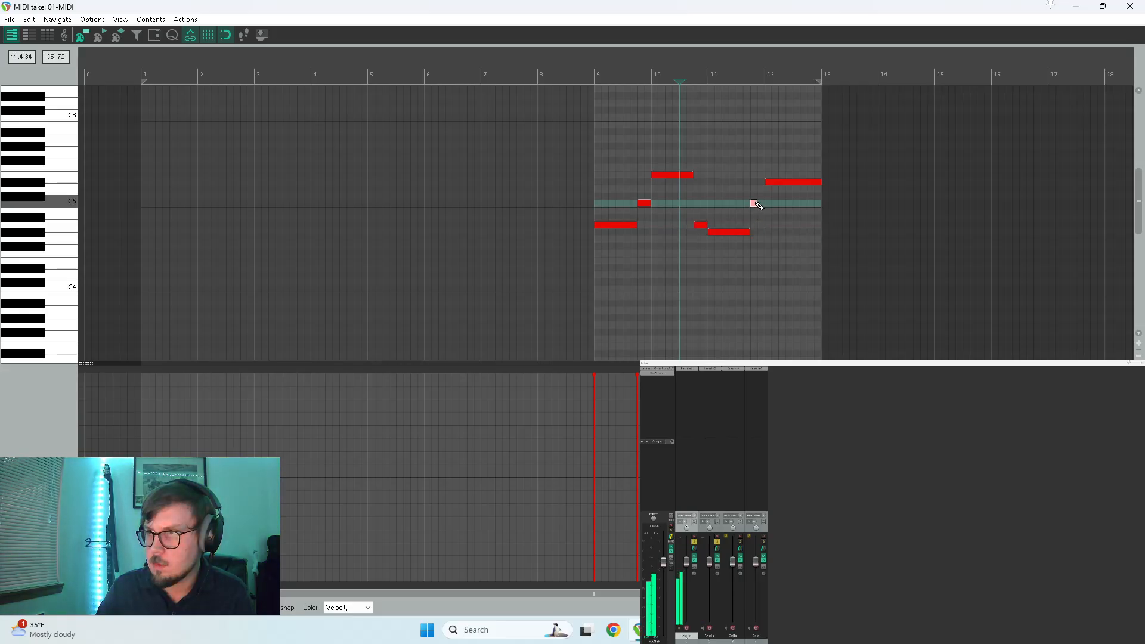
Move the whole-bar note in bar 12 to D5 and play the passage to check it
{"action": "key", "text": "space"}
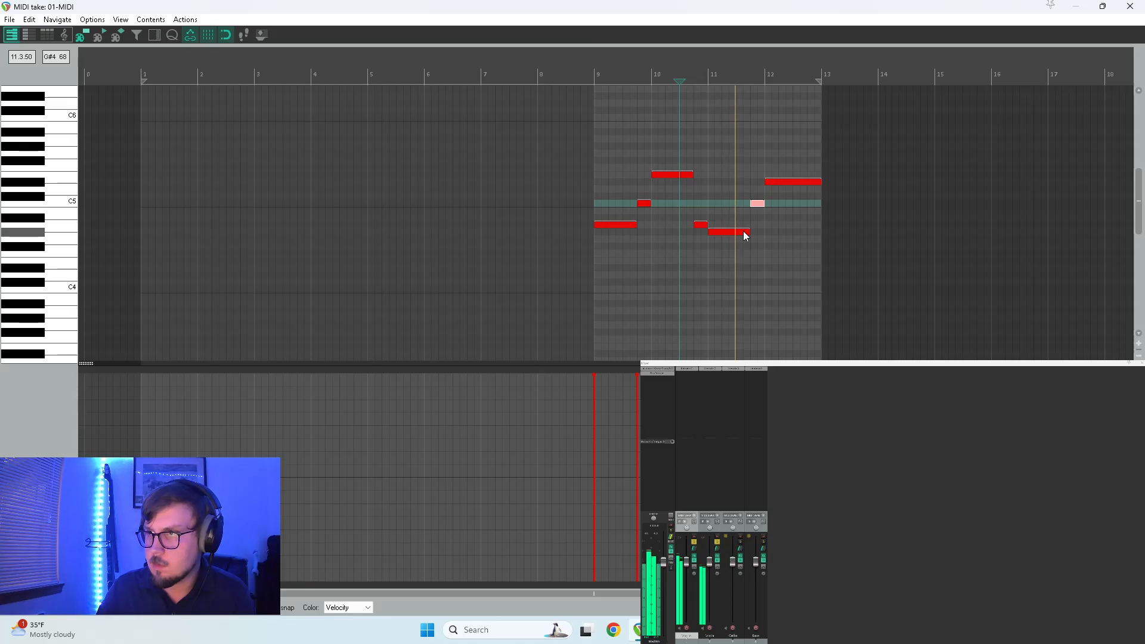
{"action": "key", "text": "space"}
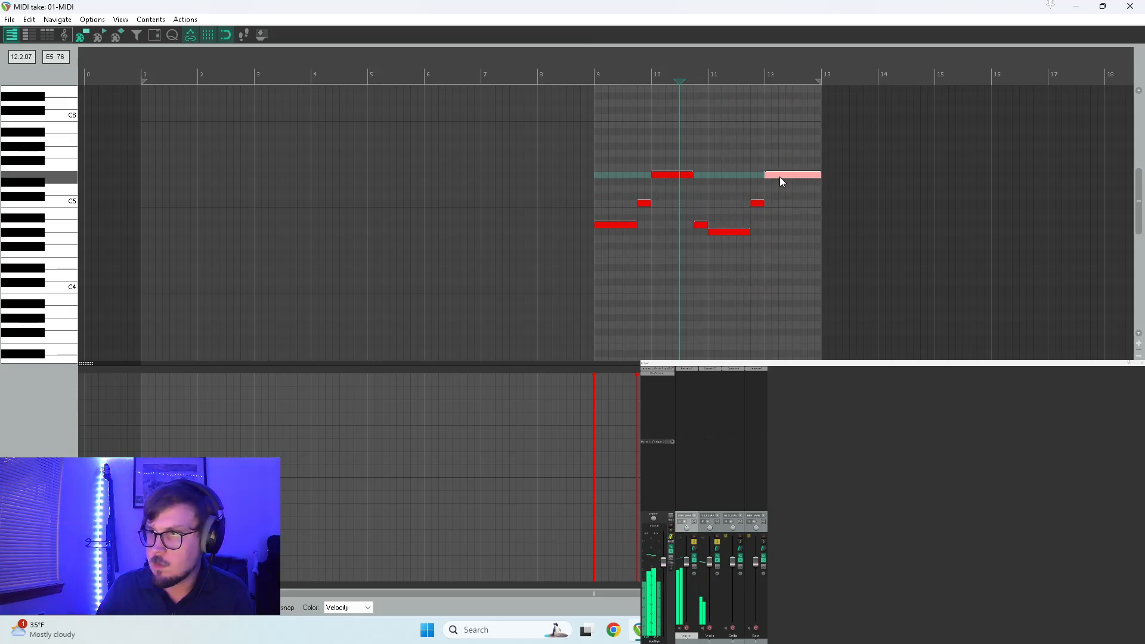
{"action": "left_click_drag", "start_coordinate": [779, 178], "coordinate": [783, 190]}
{"action": "key", "text": "space"}
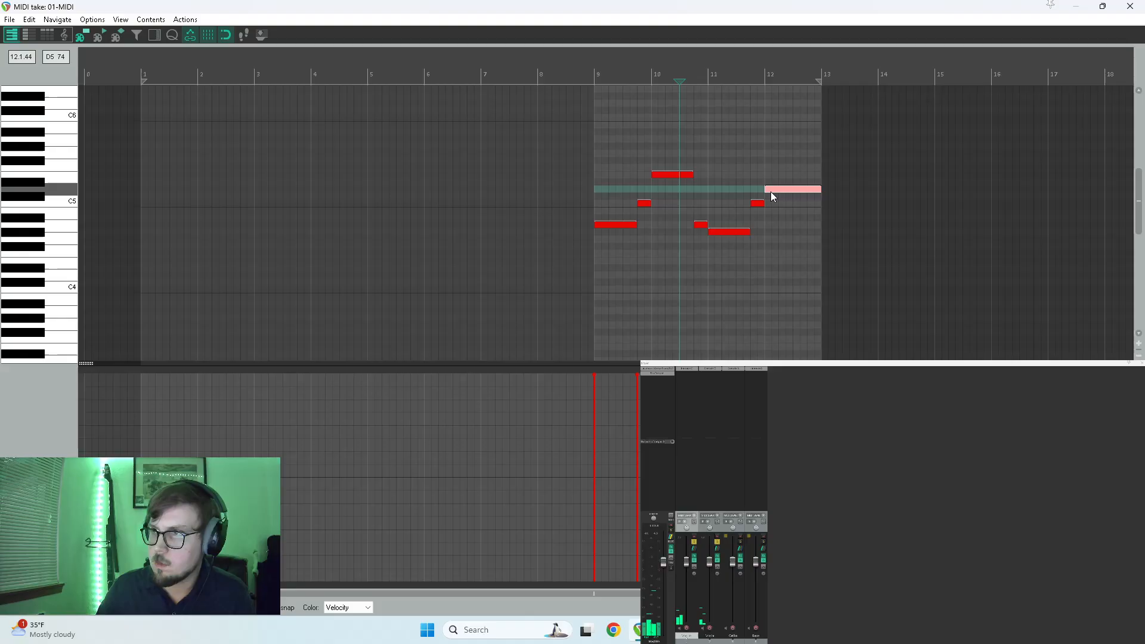
{"action": "left_click", "coordinate": [769, 180]}
{"action": "key", "text": "space"}
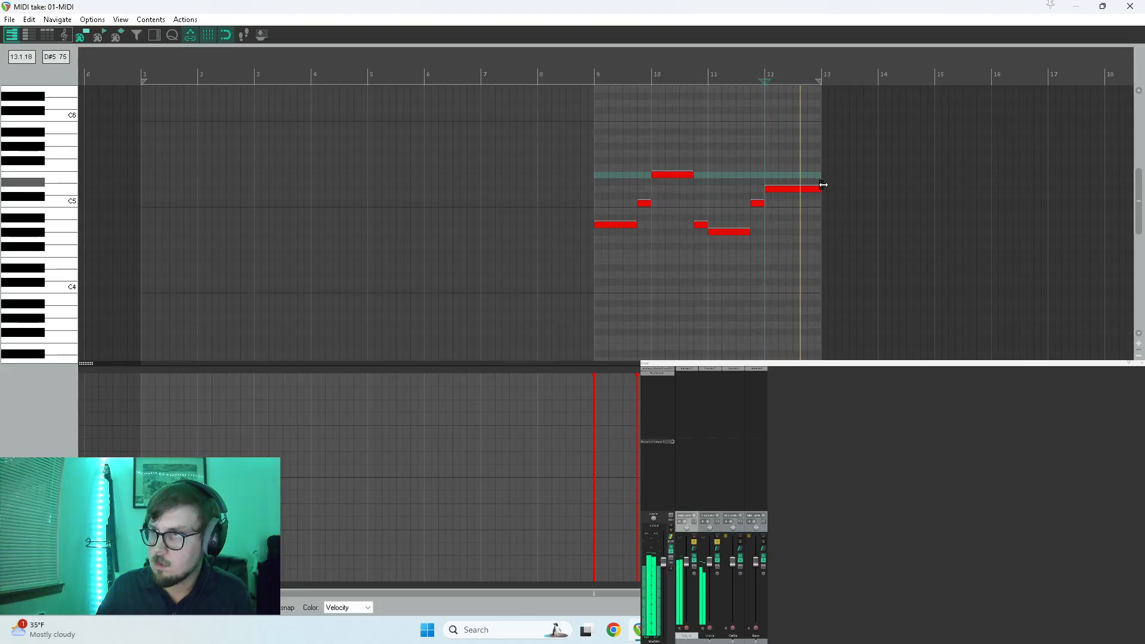
Move the beat 4 note of bar 10 to C5 and that of bar 11 to B4, auditioning the line
{"action": "left_click", "coordinate": [603, 263]}
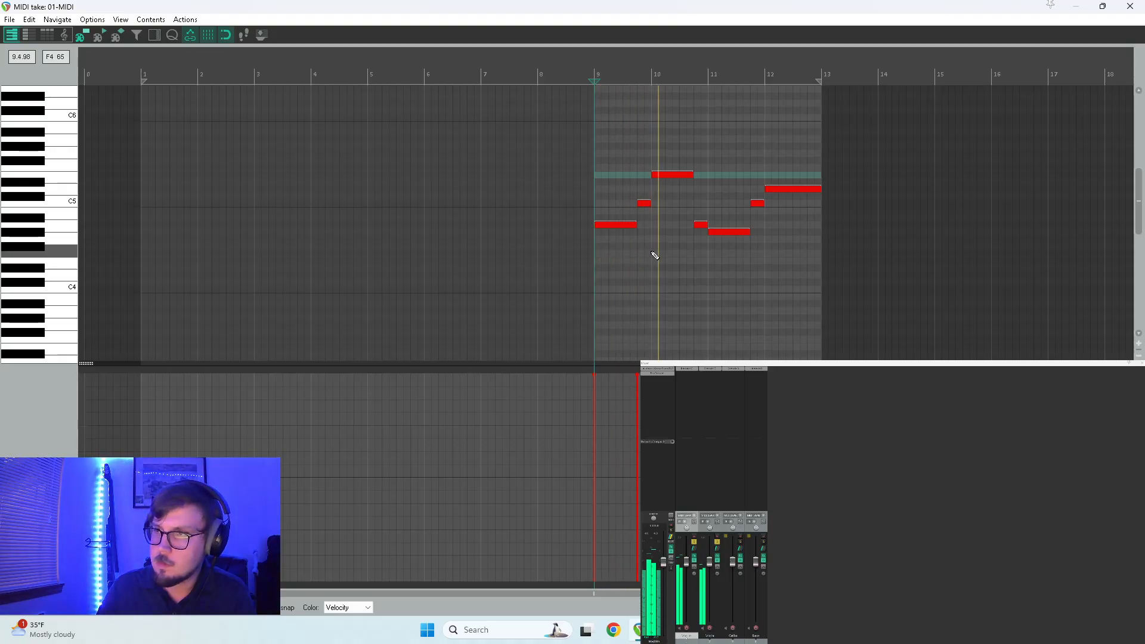
{"action": "key", "text": "space"}
{"action": "mouse_move", "coordinate": [701, 225]}
{"action": "left_mouse_down"}
{"action": "mouse_move", "coordinate": [701, 194]}
{"action": "mouse_move", "coordinate": [702, 203]}
{"action": "left_mouse_up"}
{"action": "key", "text": "space"}
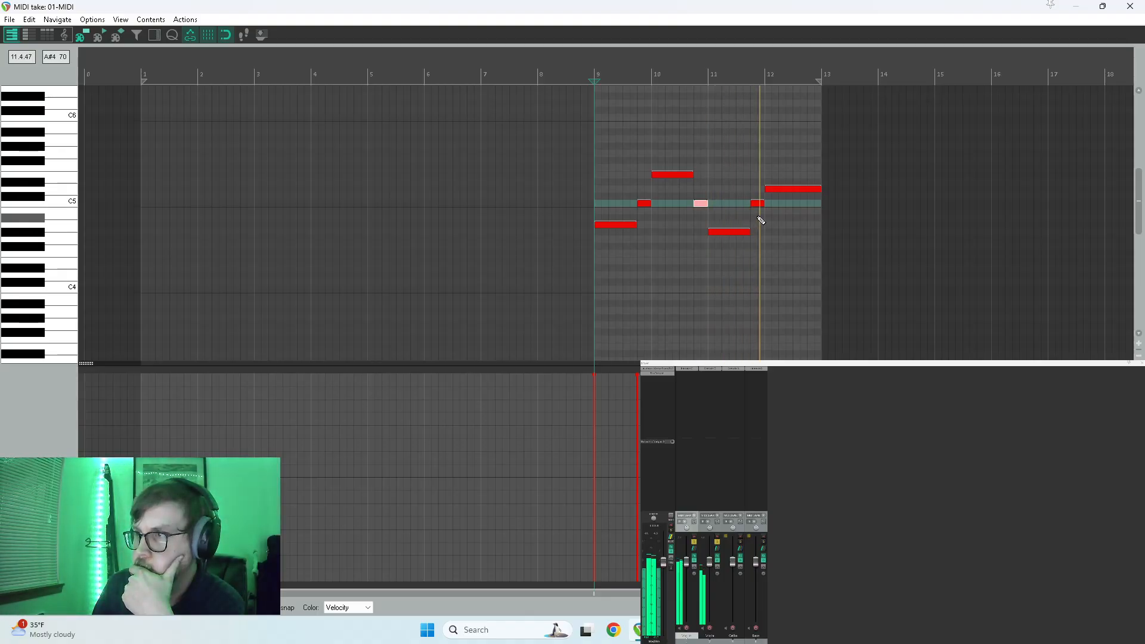
{"action": "left_click_drag", "start_coordinate": [756, 205], "coordinate": [755, 212]}
{"action": "left_click", "coordinate": [711, 220]}
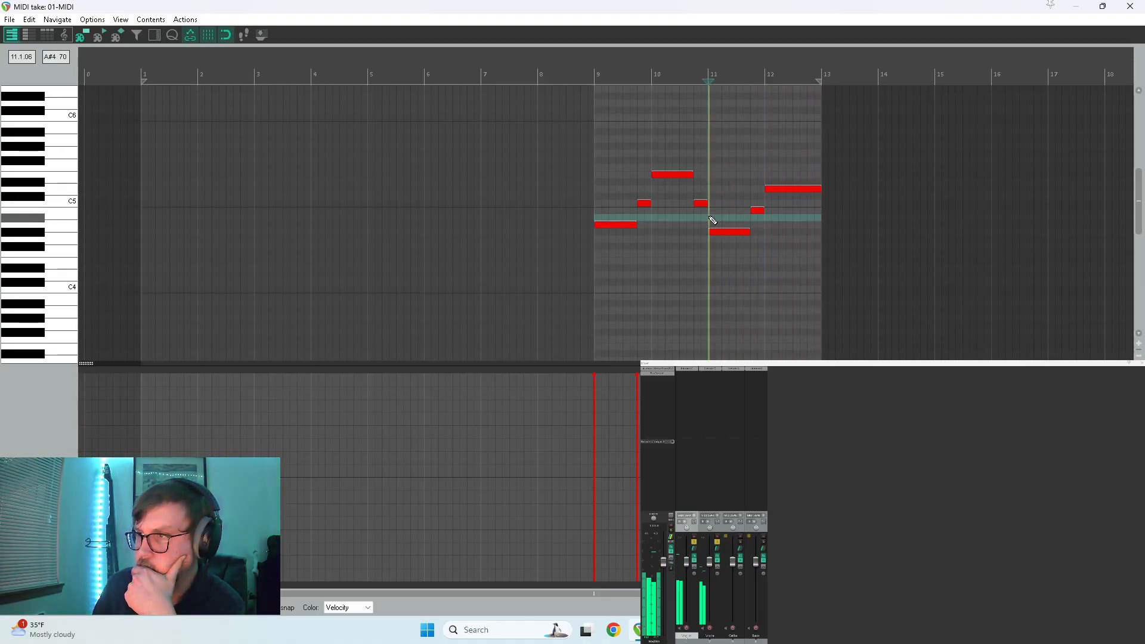
Lower the whole-bar note in bar 12 to C5 and play the phrase from bar 9 to check it
{"action": "left_click", "coordinate": [779, 190]}
{"action": "left_click_drag", "start_coordinate": [778, 190], "coordinate": [782, 203]}
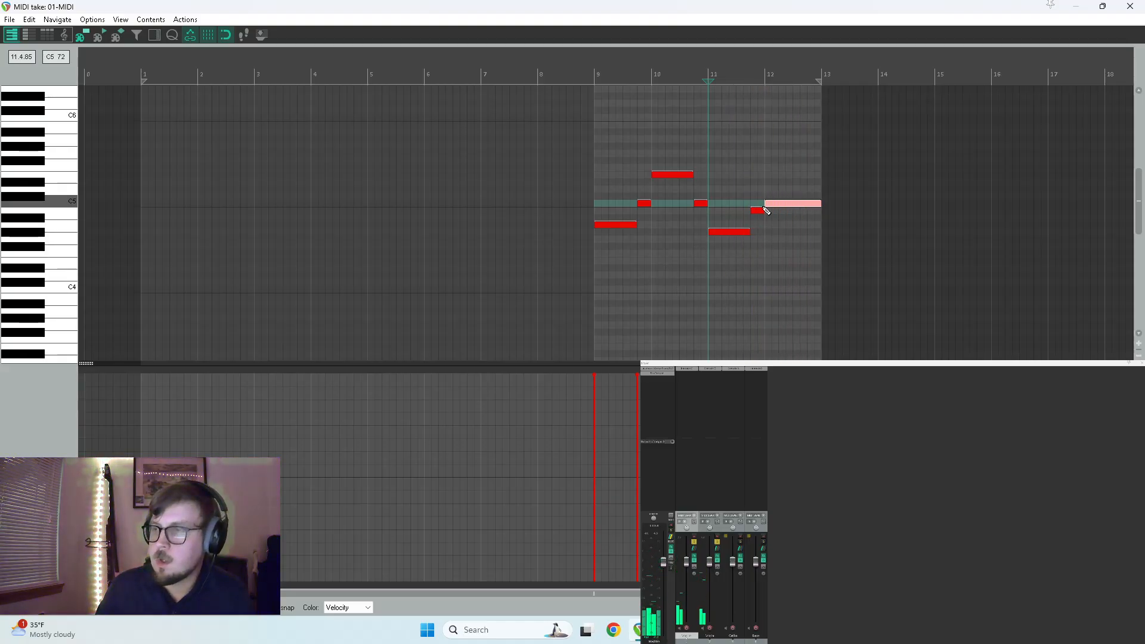
{"action": "key", "text": "Home"}
{"action": "key", "text": "space"}
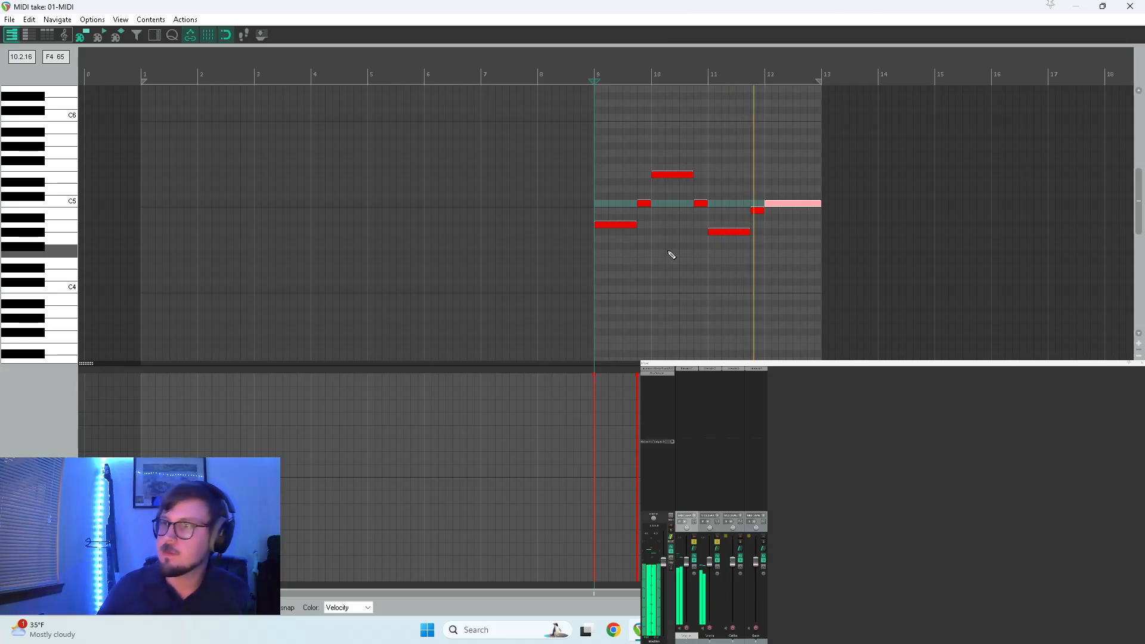
{"action": "key", "text": "space"}
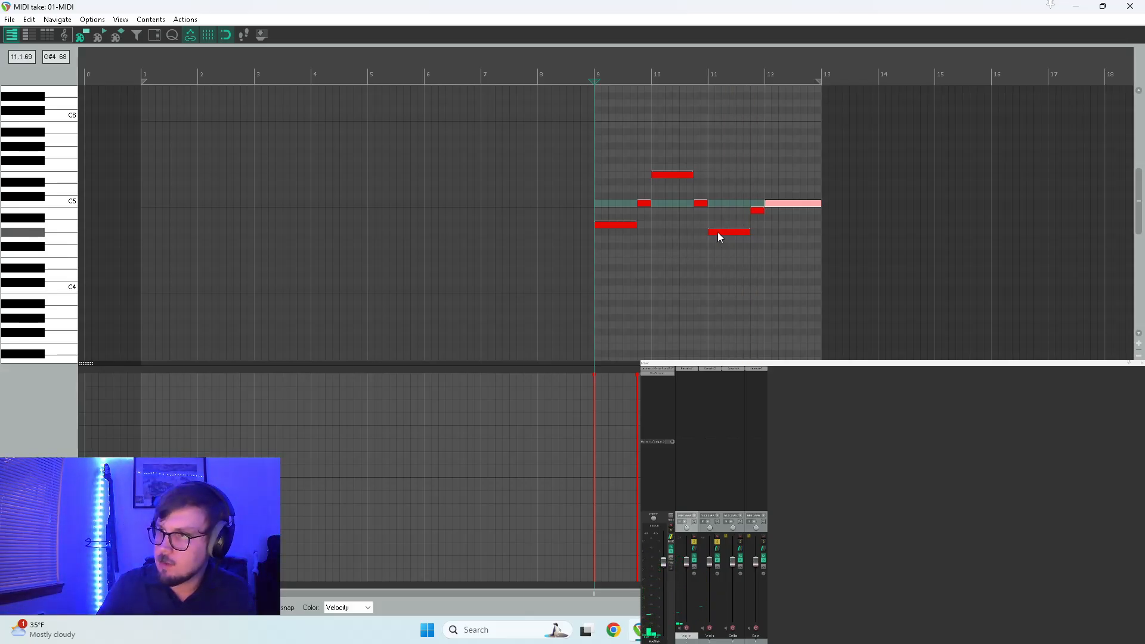
Trim the first beat off the G#4 note in bar 11 and fill that beat with a G4 while auditioning
{"action": "left_click_drag", "start_coordinate": [710, 232], "coordinate": [725, 235]}
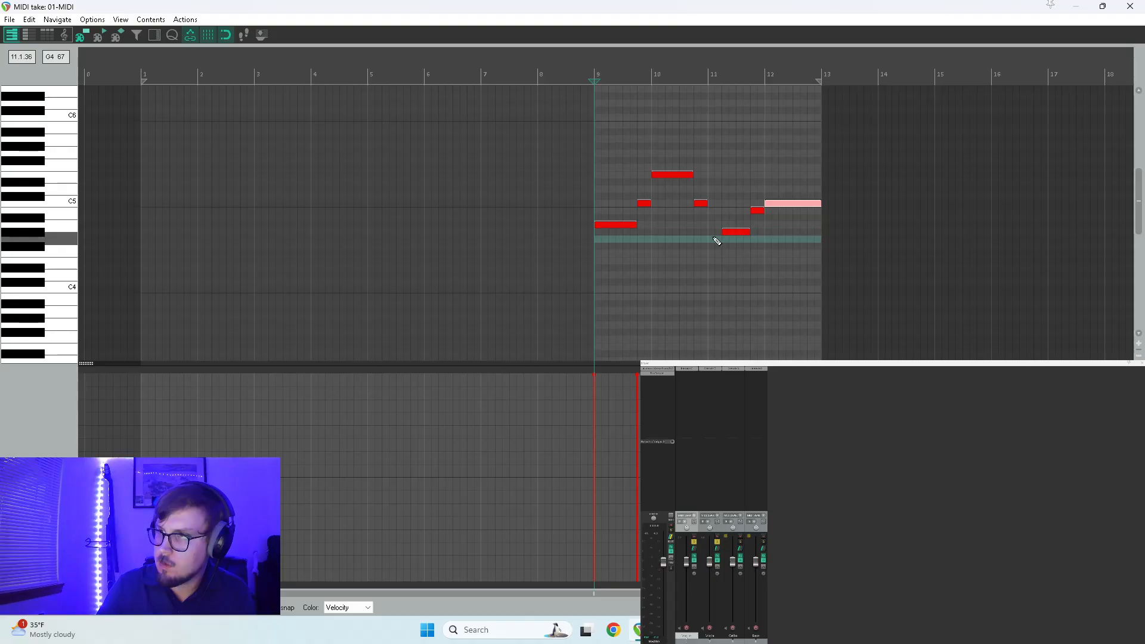
{"action": "left_click", "coordinate": [715, 225]}
{"action": "key", "text": "space"}
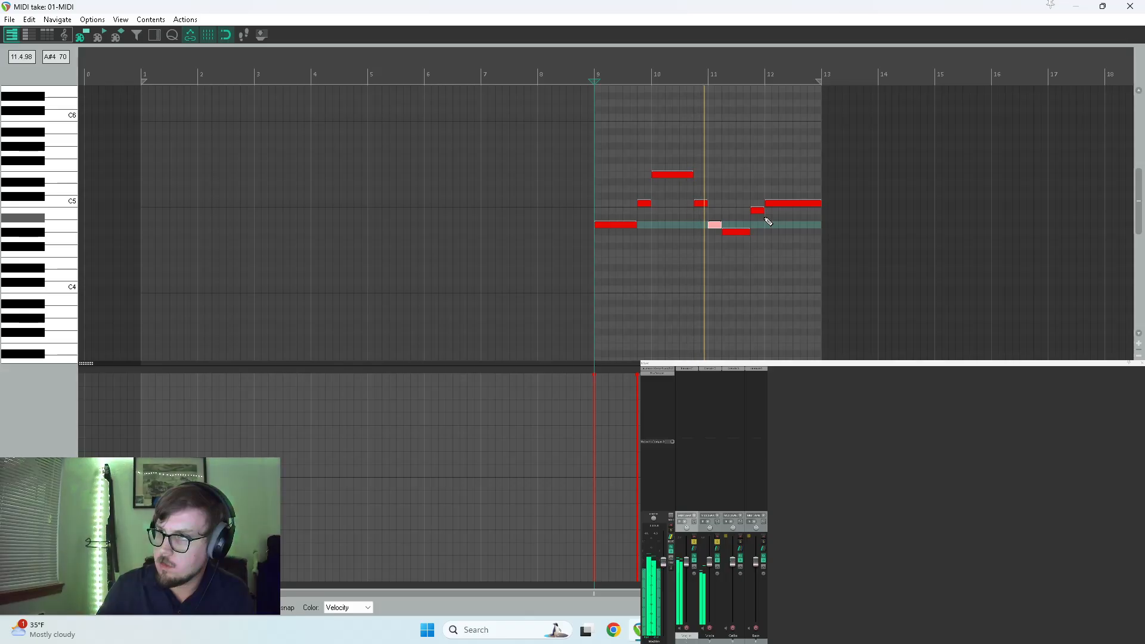
{"action": "left_click_drag", "start_coordinate": [717, 230], "coordinate": [716, 242]}
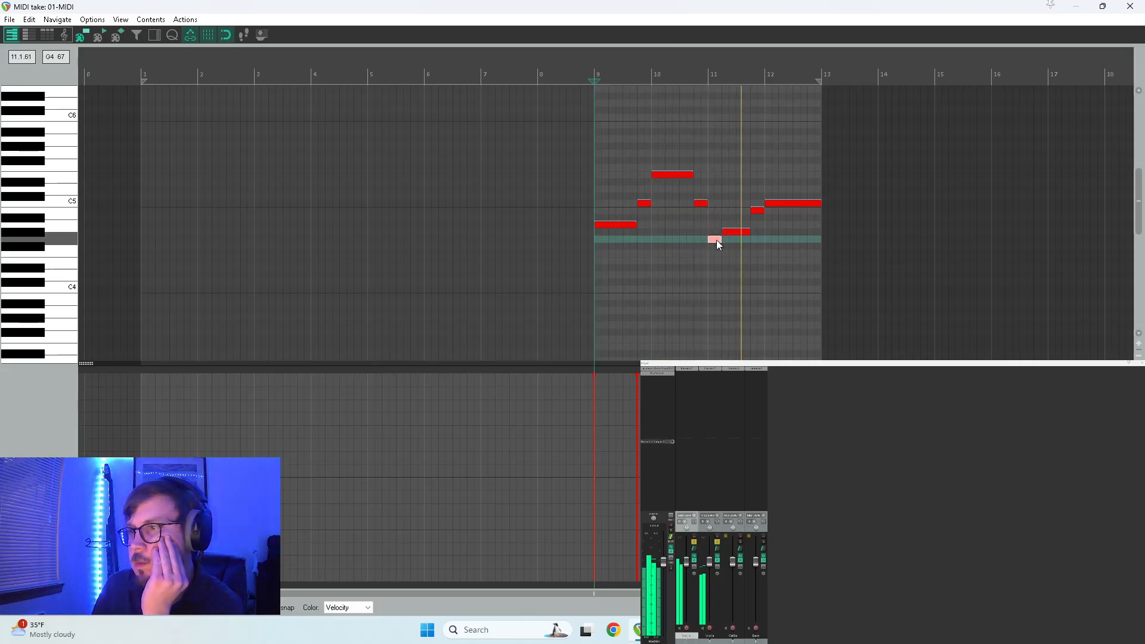
Replace the notes of bars 11 and 12 with a whole-bar G4 in bar 11 and a whole-bar G#4 in bar 12
{"action": "left_click", "coordinate": [734, 233]}
{"action": "left_click_drag", "start_coordinate": [756, 213], "coordinate": [779, 197]}
{"action": "key", "text": "Delete"}
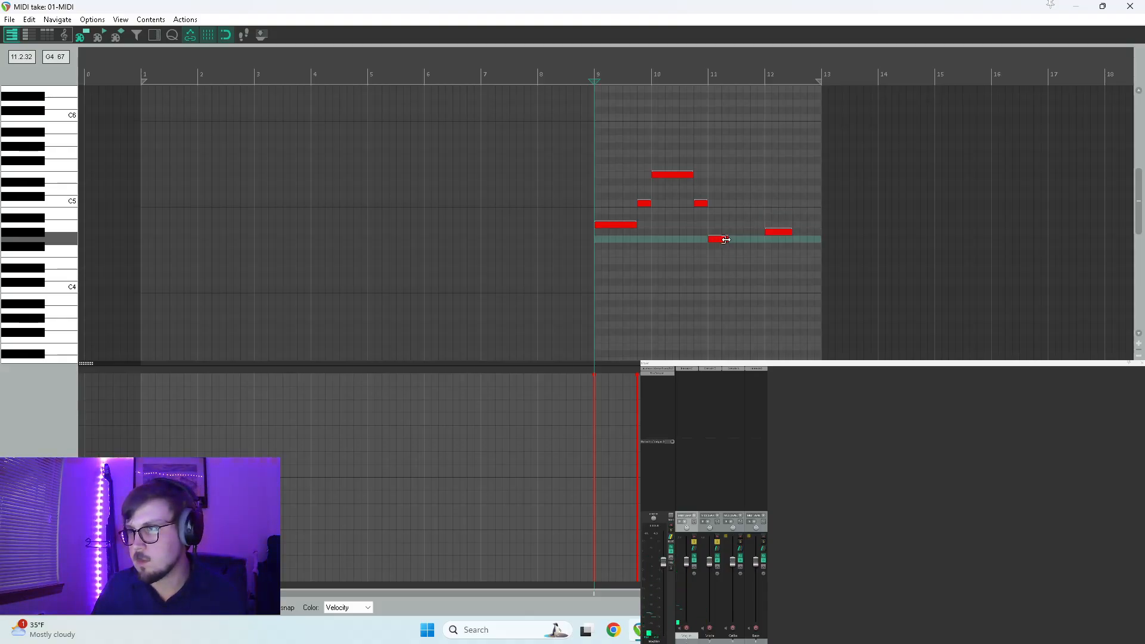
{"action": "left_click_drag", "start_coordinate": [794, 232], "coordinate": [820, 238]}
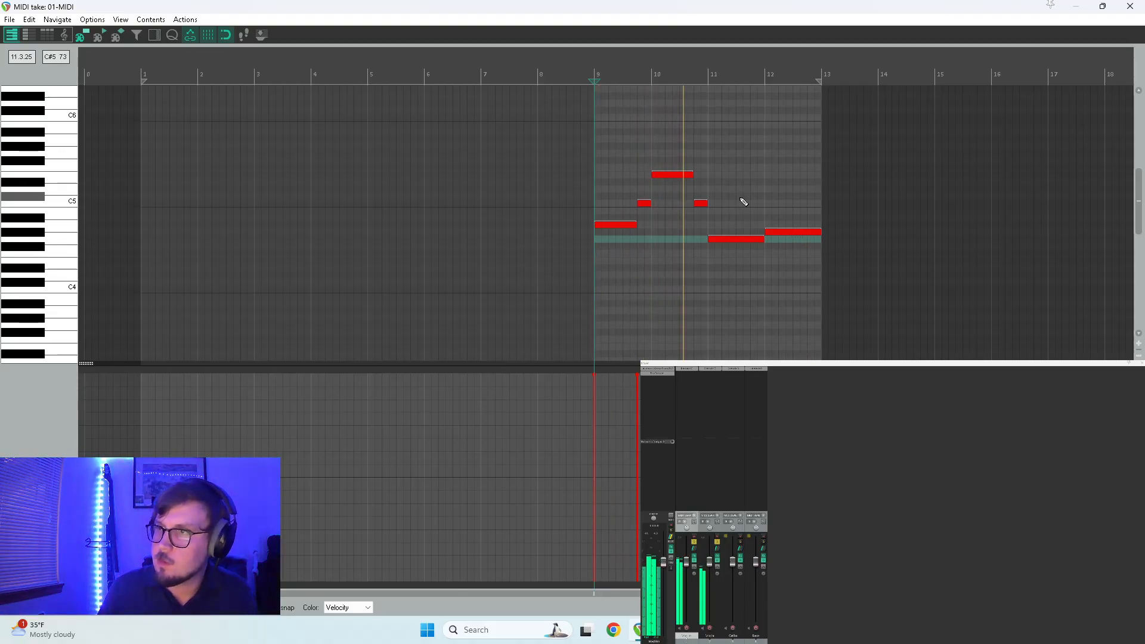
{"action": "key", "text": "space"}
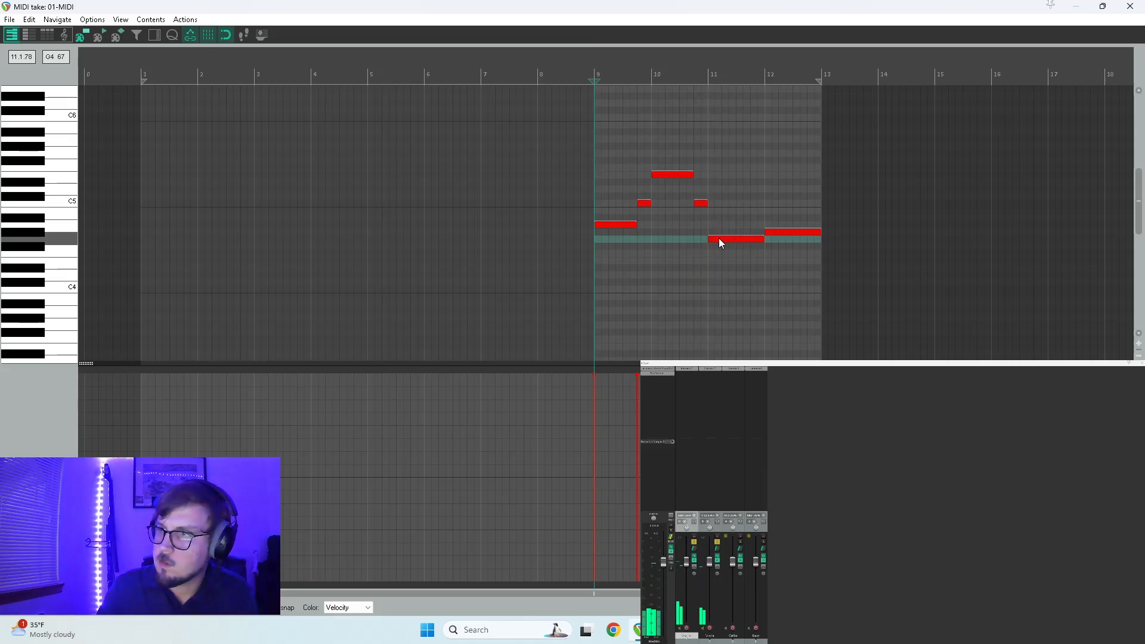
Set the whole-bar note in bar 11 to G#4 and the one in bar 12 to B4, auditioning the phrase
{"action": "left_click_drag", "start_coordinate": [718, 238], "coordinate": [778, 236]}
{"action": "key", "text": "space"}
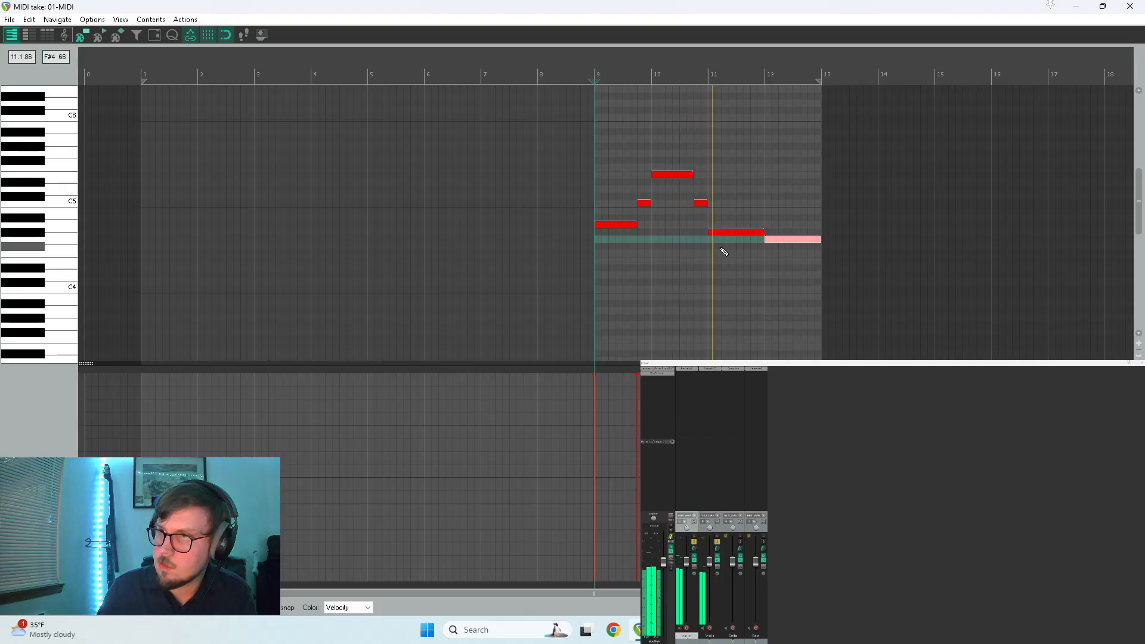
{"action": "left_click_drag", "start_coordinate": [778, 239], "coordinate": [786, 208]}
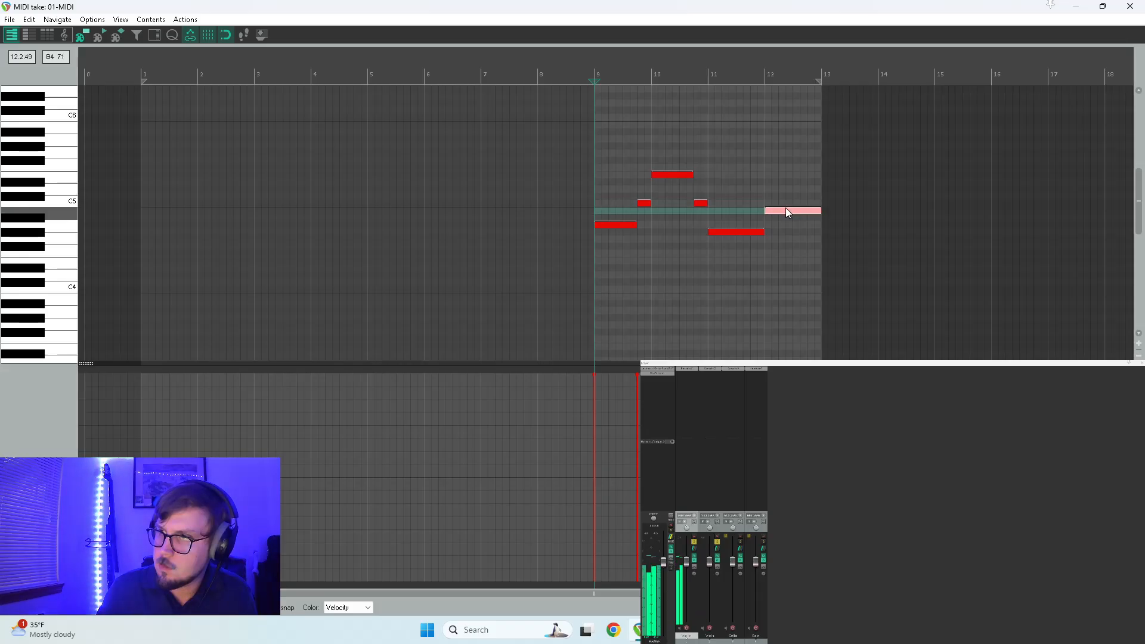
{"action": "key", "text": "space"}
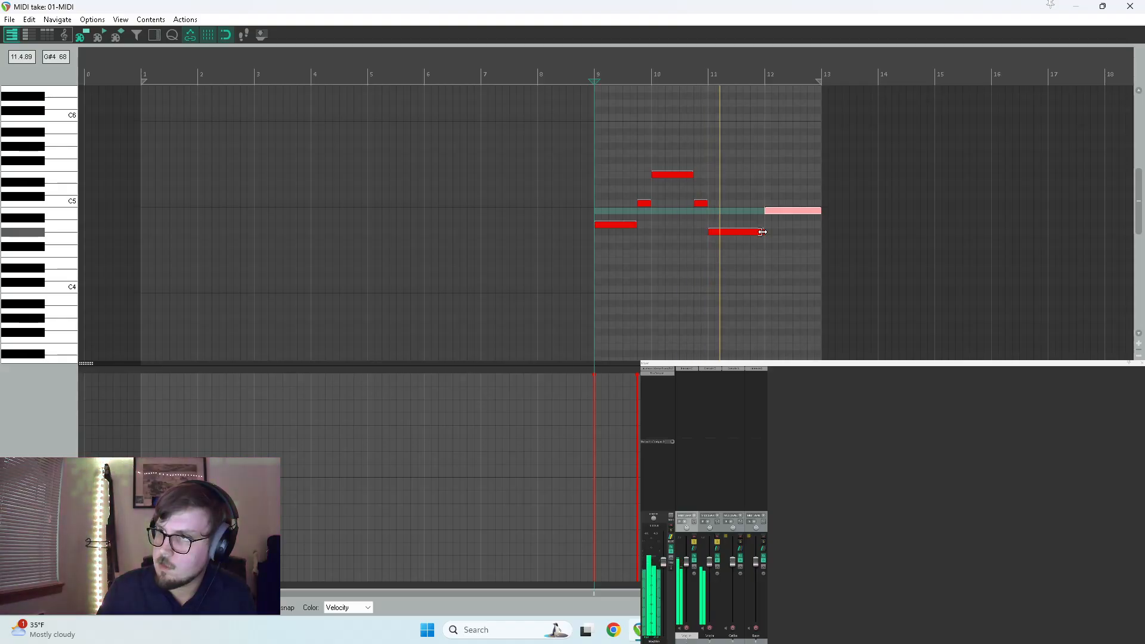
Rewrite bars 11 and 12 as three-beat G#4 and D5 notes, each followed by a B4 on beat 4
{"action": "mouse_move", "coordinate": [756, 234]}
{"action": "left_mouse_down"}
{"action": "mouse_move", "coordinate": [756, 213]}
{"action": "mouse_move", "coordinate": [792, 191]}
{"action": "left_mouse_up"}
{"action": "left_click", "coordinate": [772, 194]}
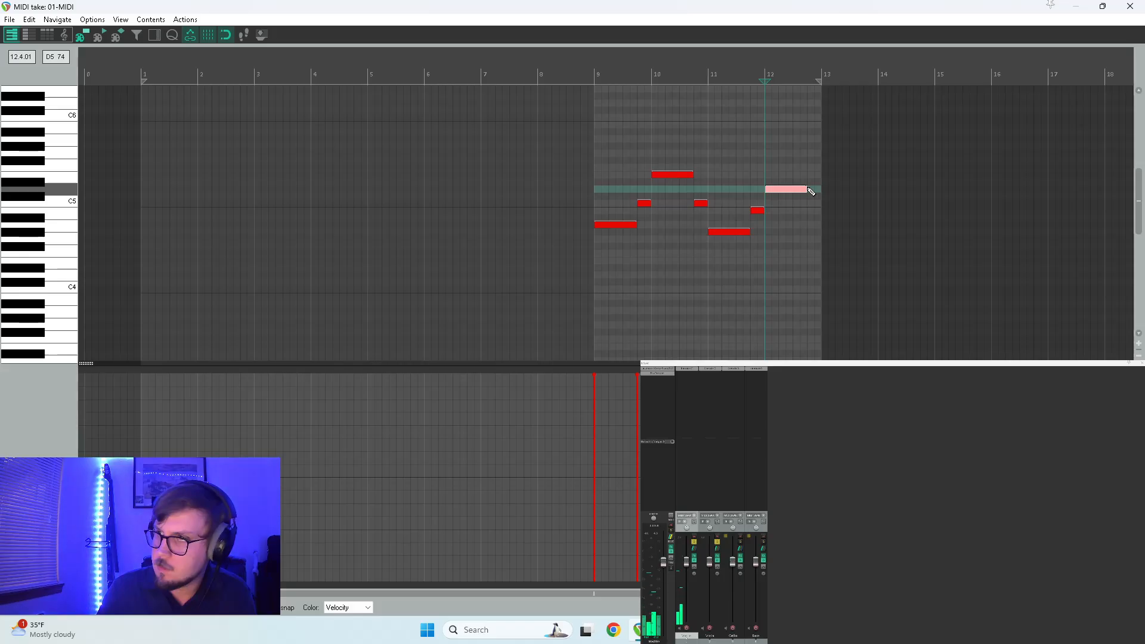
{"action": "left_click", "coordinate": [812, 218]}
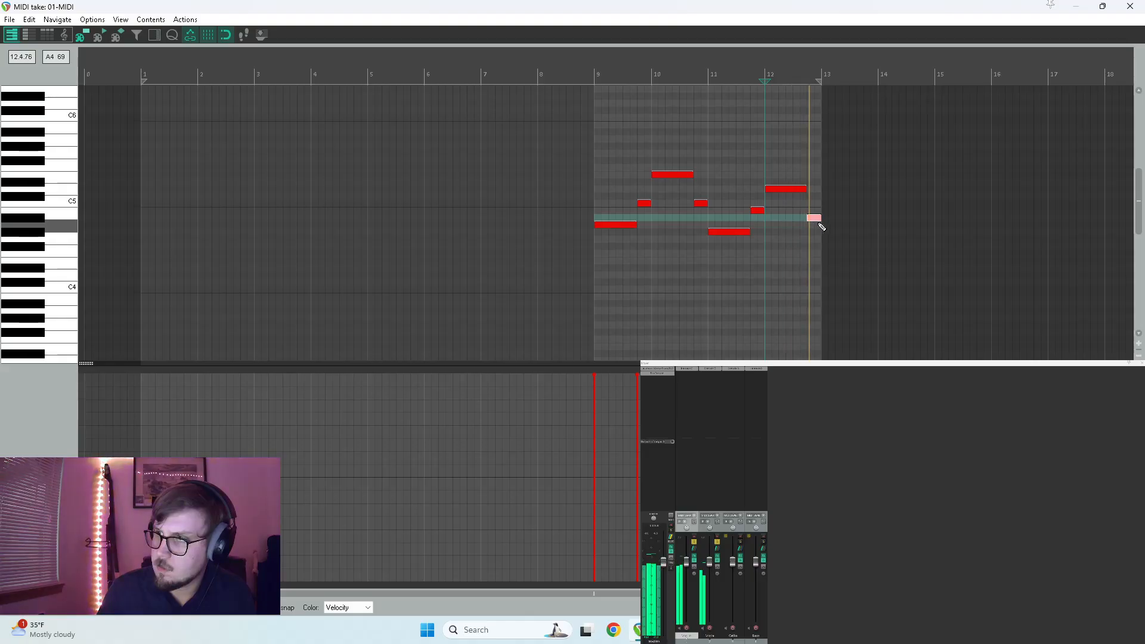
{"action": "left_click_drag", "start_coordinate": [817, 217], "coordinate": [815, 210]}
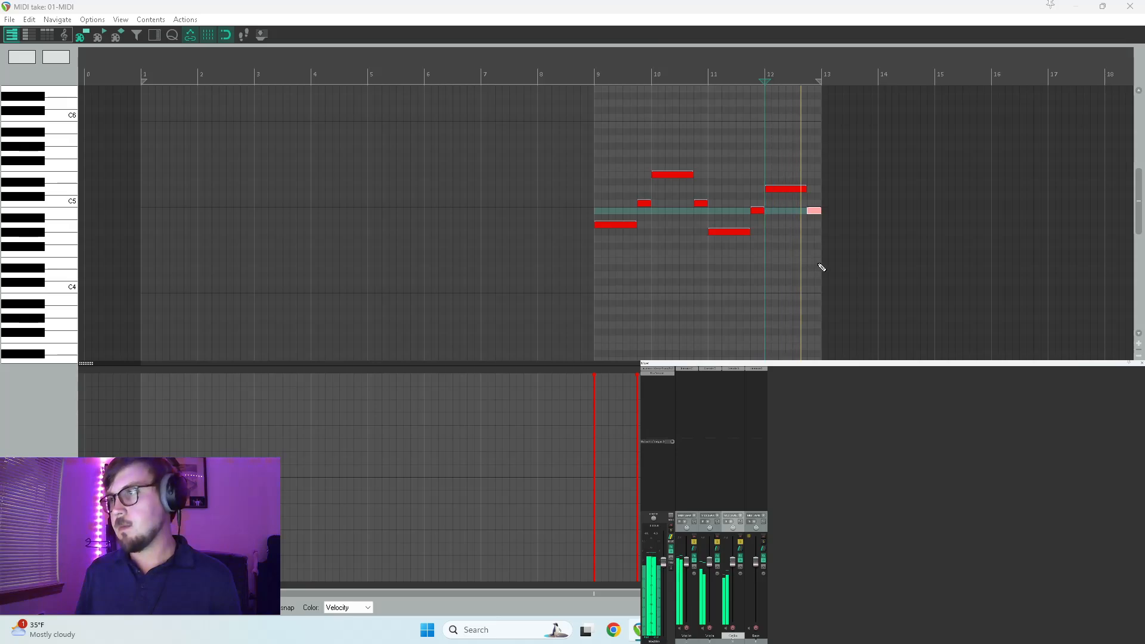
Close the MIDI editor and copy the violin, viola and cello items of bars 9 to 12 to bar 13
{"action": "left_click", "coordinate": [1130, 6]}
{"action": "key", "text": "space"}
{"action": "scroll", "coordinate": [840, 181], "scroll_direction": "right", "scroll_amount": 5}
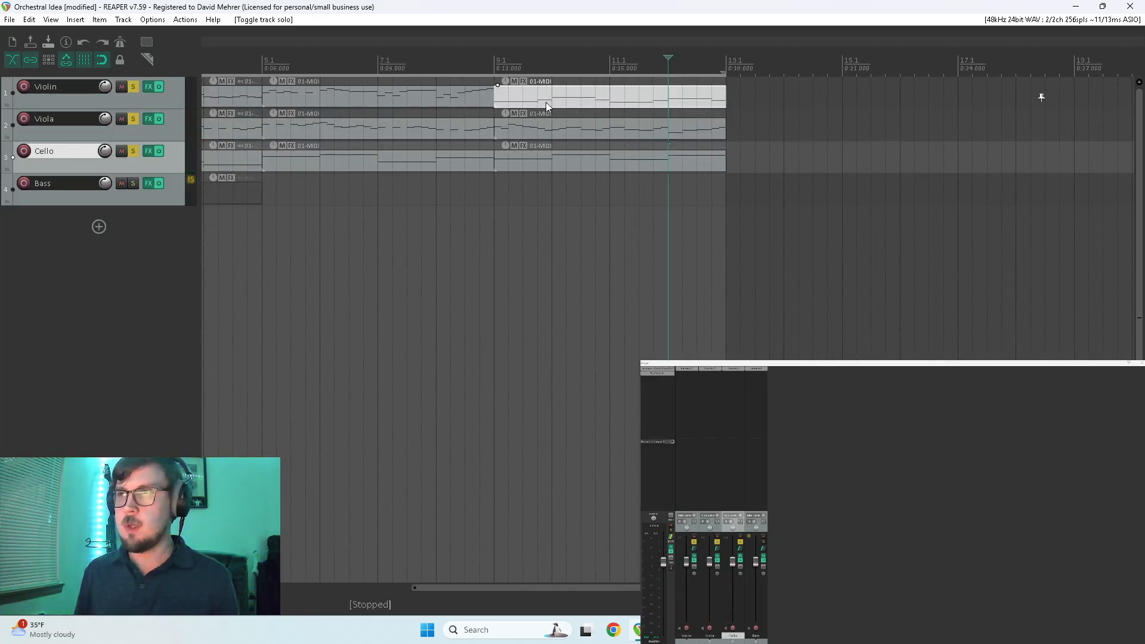
{"action": "scroll", "coordinate": [603, 176], "scroll_direction": "down", "scroll_amount": 4}
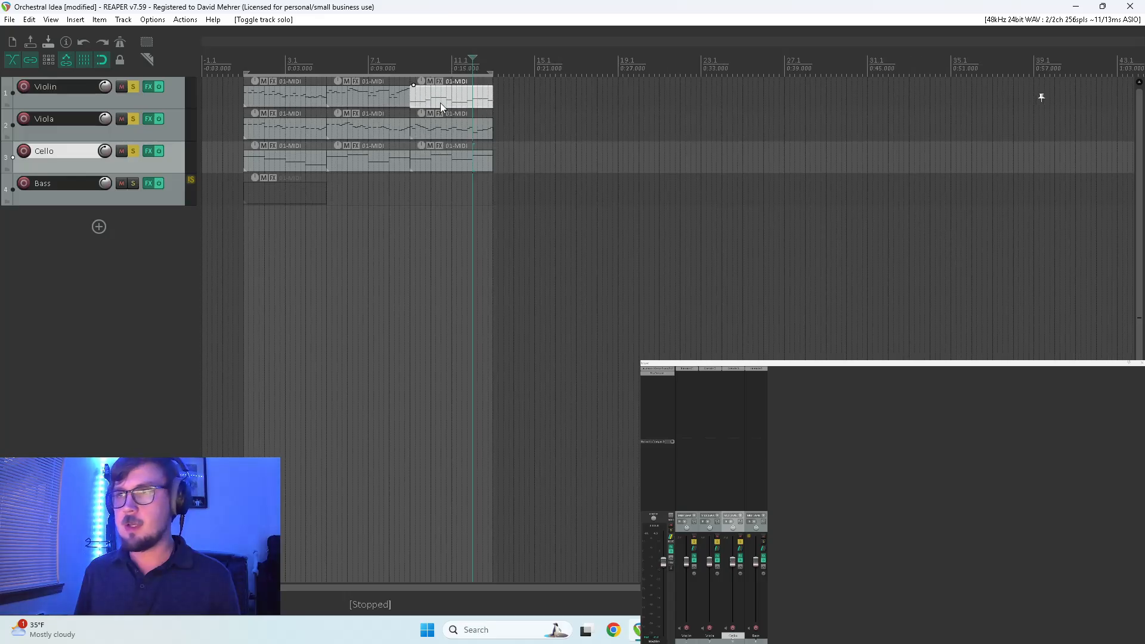
{"action": "left_click_drag", "start_coordinate": [472, 90], "coordinate": [576, 72]}
{"action": "scroll", "coordinate": [657, 164], "scroll_direction": "up", "scroll_amount": 4}
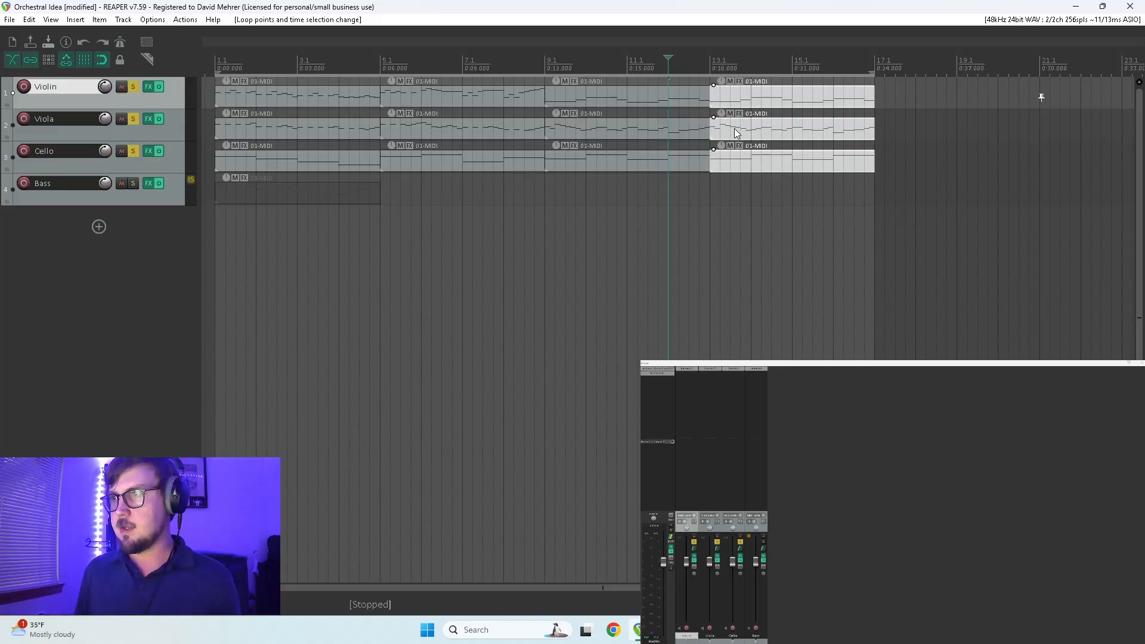
Unsolo the violin and viola tracks and play the cello alone from bar 9
{"action": "left_click_drag", "start_coordinate": [133, 120], "coordinate": [131, 94]}
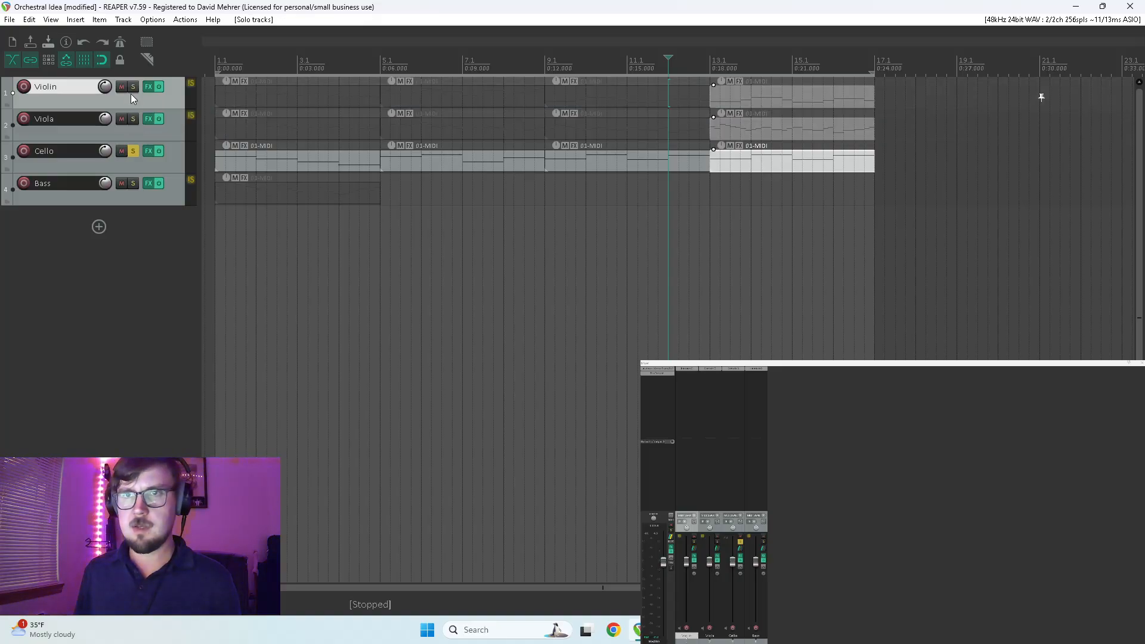
{"action": "left_click", "coordinate": [543, 188]}
{"action": "key", "text": "space"}
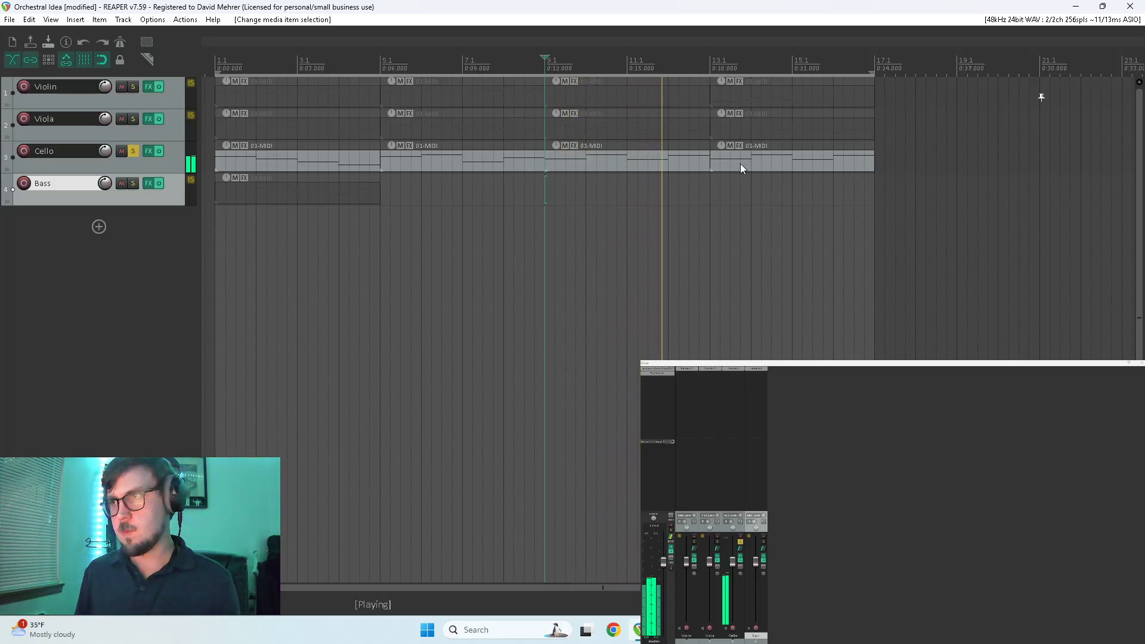
{"action": "key", "text": "space"}
Open the cello item at bar 13 and raise its first note to C4, playing the transition from bar 12
{"action": "double_click", "coordinate": [720, 159]}
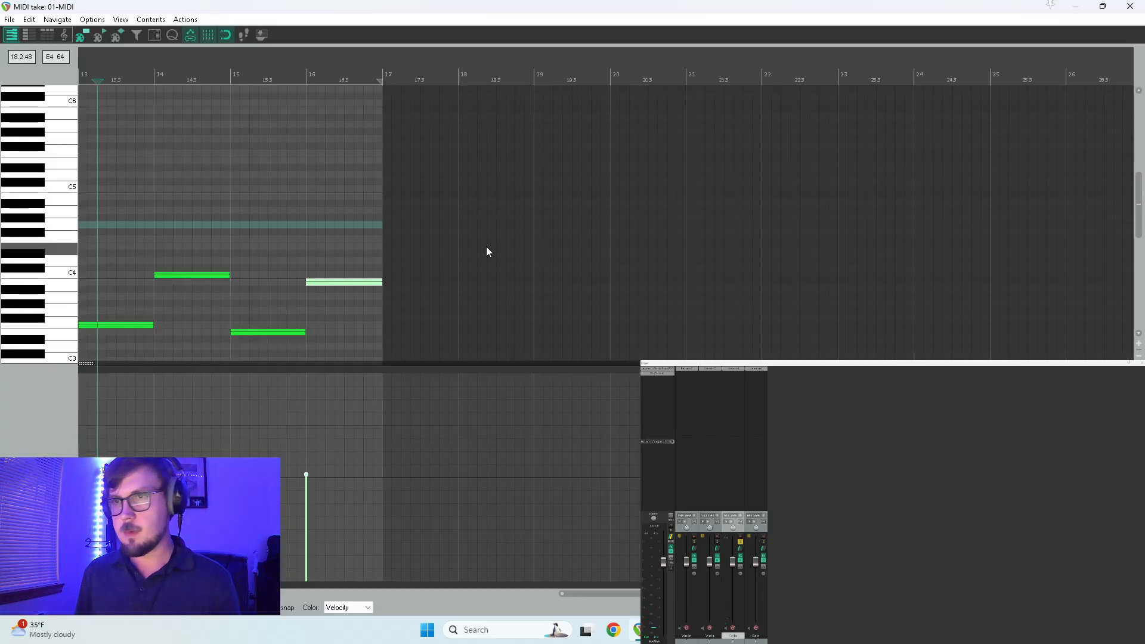
{"action": "scroll", "coordinate": [459, 255], "scroll_direction": "left", "scroll_amount": 8}
{"action": "left_click", "coordinate": [517, 258]}
{"action": "key", "text": "space"}
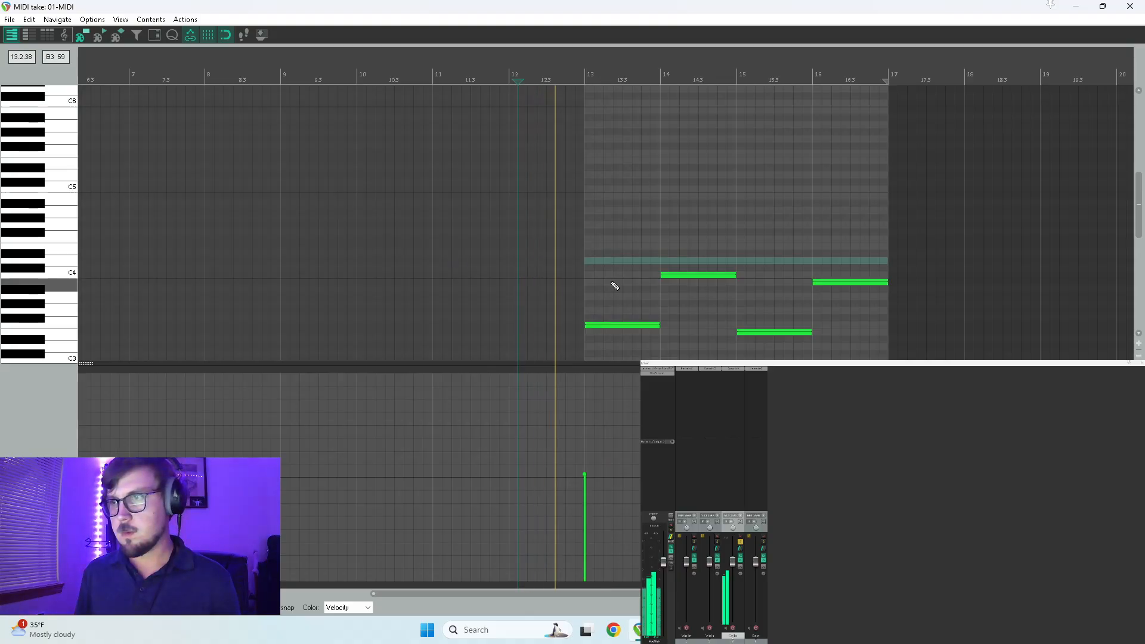
{"action": "key", "text": "space"}
{"action": "left_click_drag", "start_coordinate": [607, 327], "coordinate": [607, 276]}
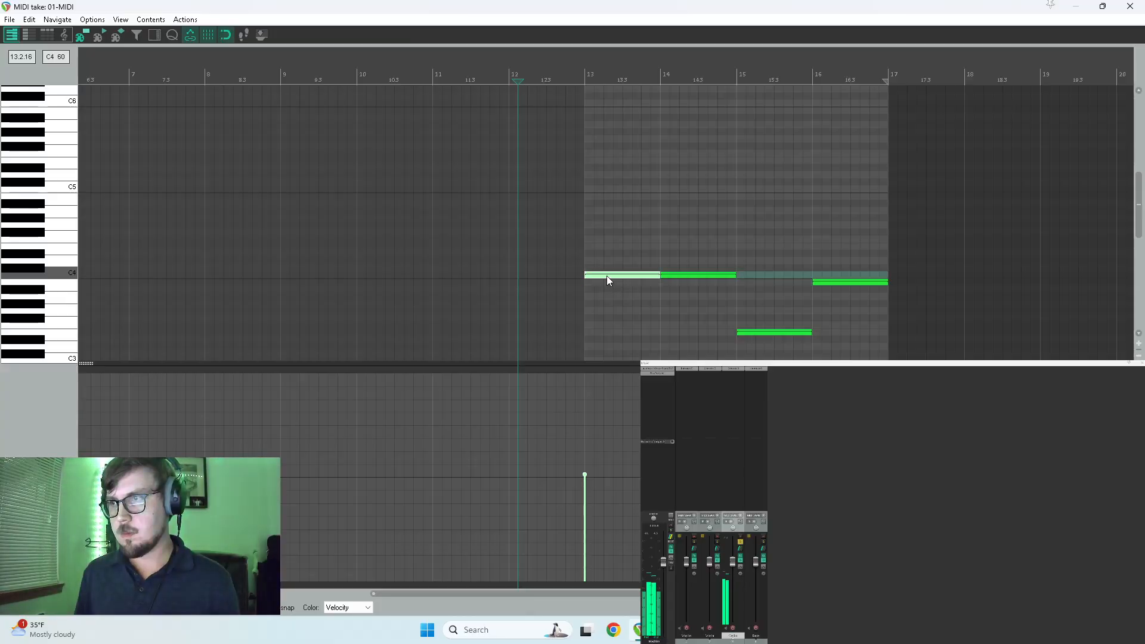
{"action": "key", "text": "space"}
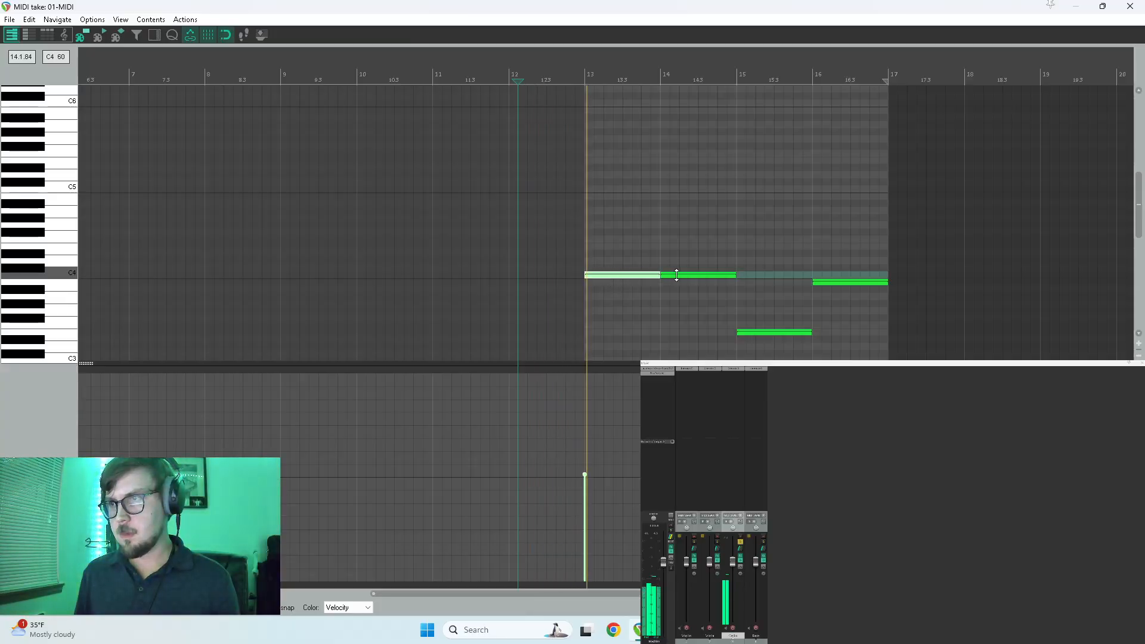
Raise the cello note in bar 14 to E4 and adjust the pitches of the notes in bars 15 and 16
{"action": "key", "text": "space"}
{"action": "left_click_drag", "start_coordinate": [675, 277], "coordinate": [676, 248]}
{"action": "key", "text": "space"}
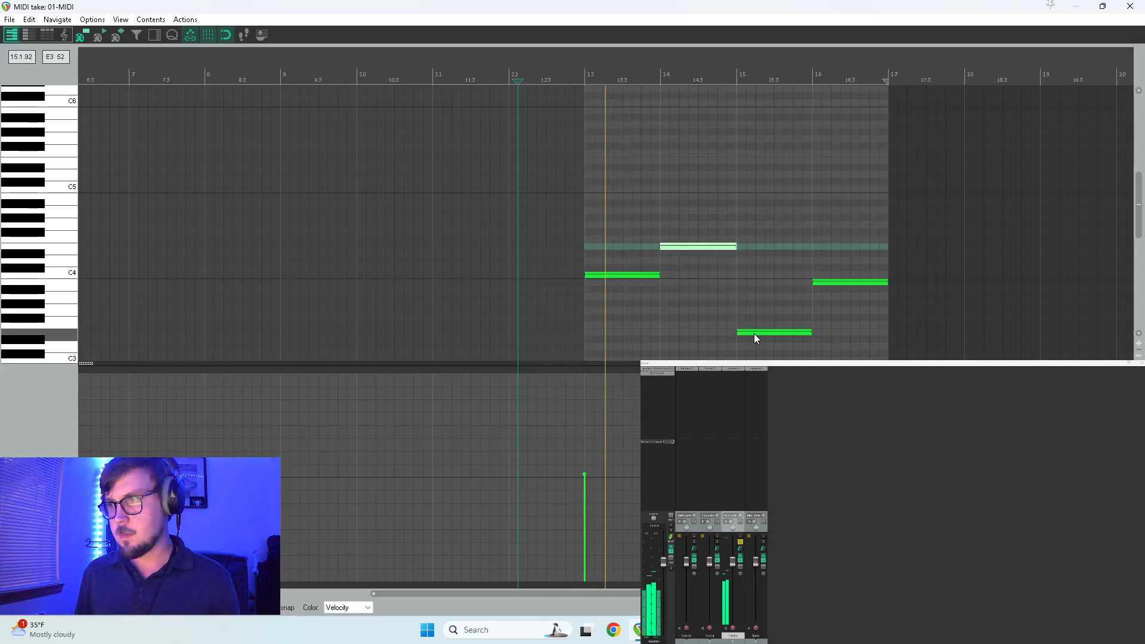
{"action": "left_click_drag", "start_coordinate": [753, 334], "coordinate": [823, 316]}
{"action": "key", "text": "space"}
{"action": "left_click", "coordinate": [810, 324]}
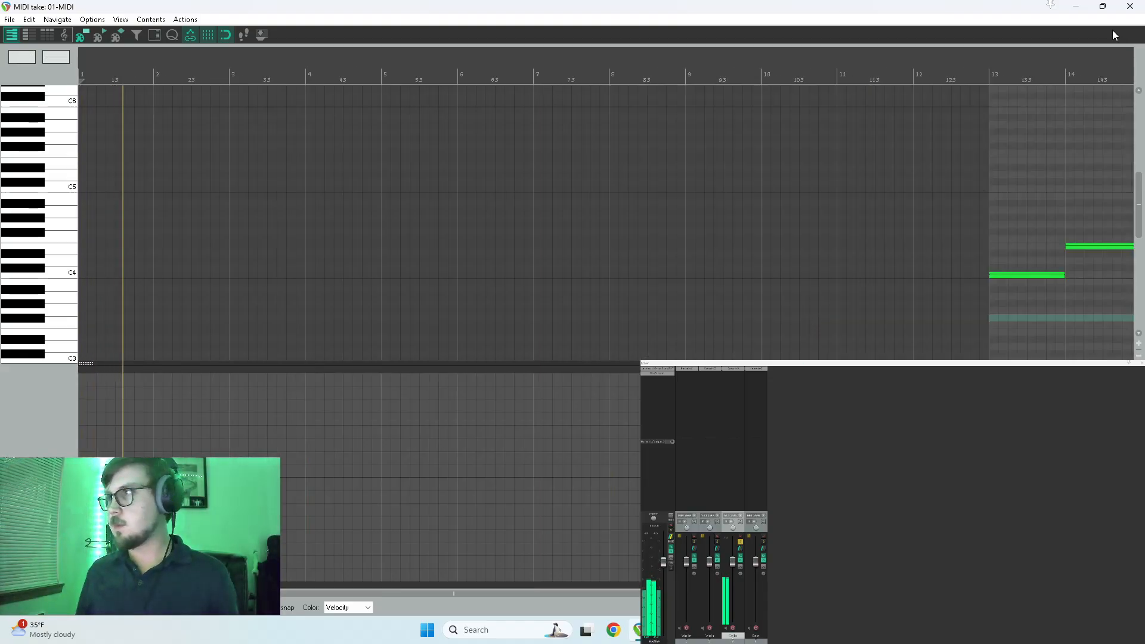
Return to the arrangement and replay it from bar 9 with the viola soloed alongside the cello
{"action": "left_click", "coordinate": [1134, 6]}
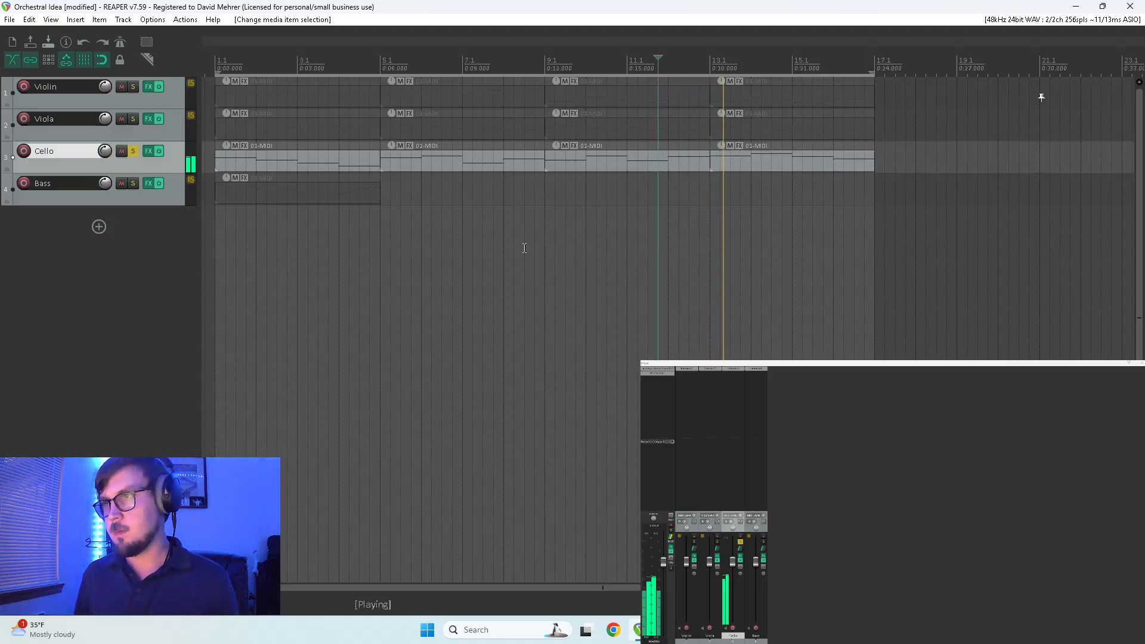
{"action": "left_click", "coordinate": [544, 226]}
{"action": "key", "text": "space"}
{"action": "left_click", "coordinate": [133, 119]}
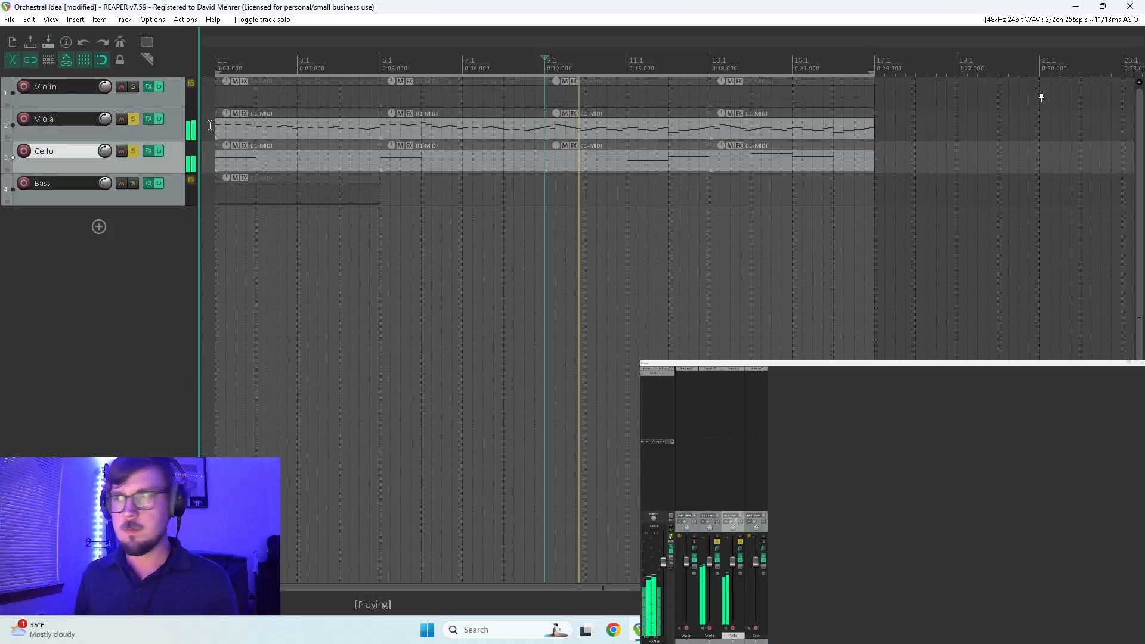
Open the viola item at bar 13 and raise the two eighth notes on beat 3 of bar 13 to B5 and A5
{"action": "double_click", "coordinate": [725, 130]}
{"action": "scroll", "coordinate": [539, 208], "scroll_direction": "up", "scroll_amount": 1}
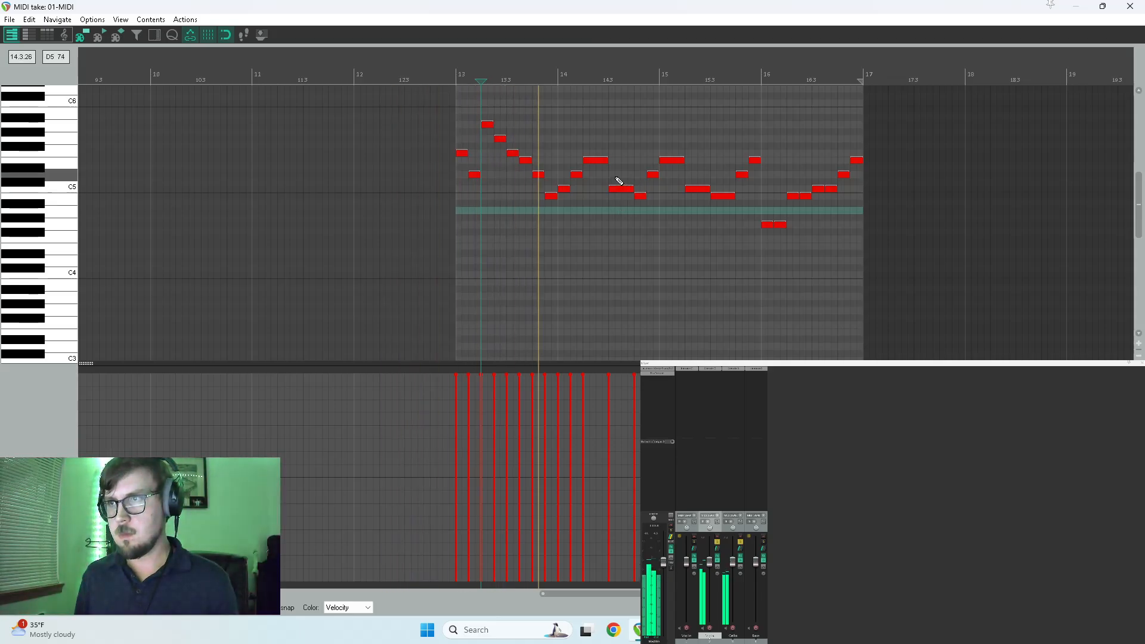
{"action": "left_click", "coordinate": [463, 154]}
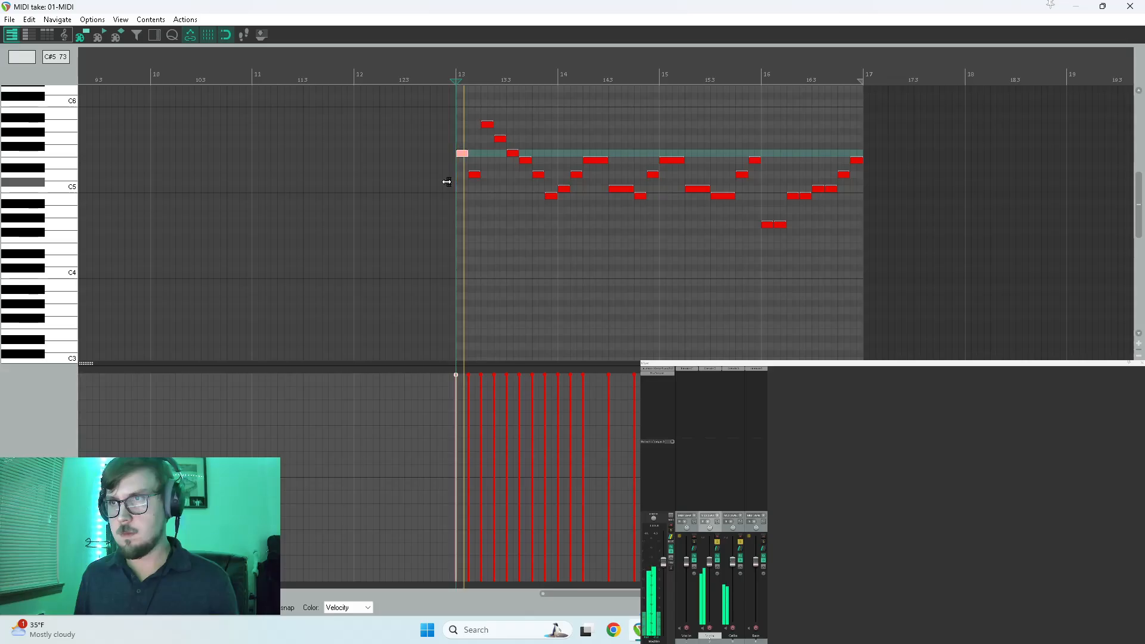
{"action": "left_click_drag", "start_coordinate": [516, 156], "coordinate": [527, 124]}
{"action": "key", "text": "space"}
{"action": "key", "text": "space"}
{"action": "scroll", "coordinate": [262, 195], "scroll_direction": "up", "scroll_amount": 2}
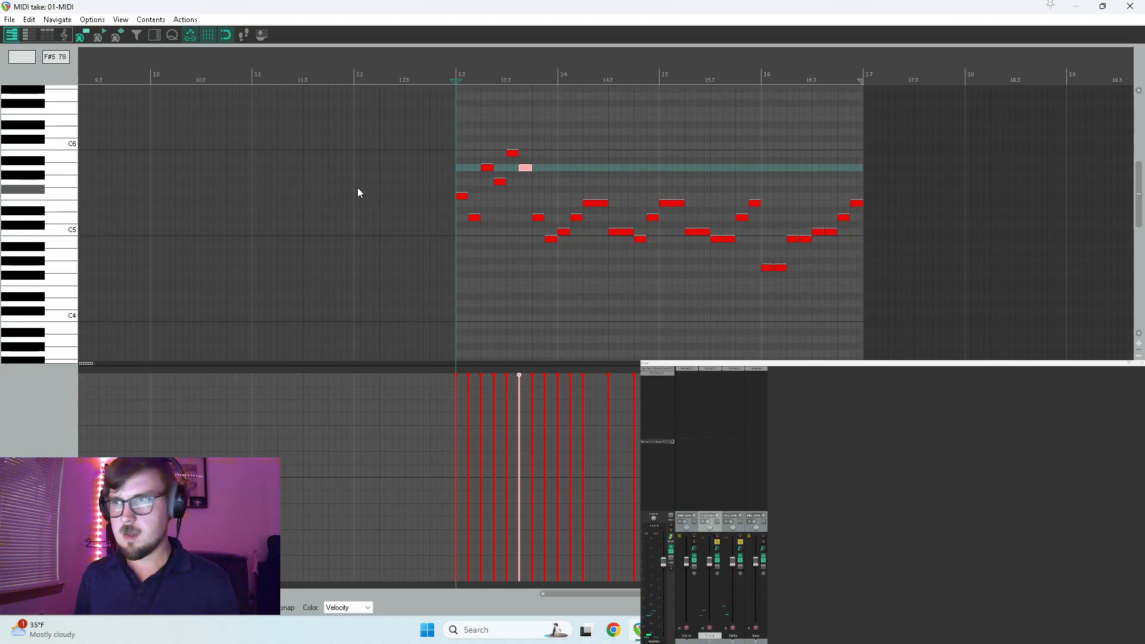
Raise the two viola eighth notes on beat 3 of bar 13 to C6 and B5, auditioning the change
{"action": "mouse_move", "coordinate": [513, 154]}
{"action": "left_mouse_down"}
{"action": "mouse_move", "coordinate": [525, 167]}
{"action": "mouse_move", "coordinate": [527, 154]}
{"action": "left_mouse_up"}
{"action": "key", "text": "space"}
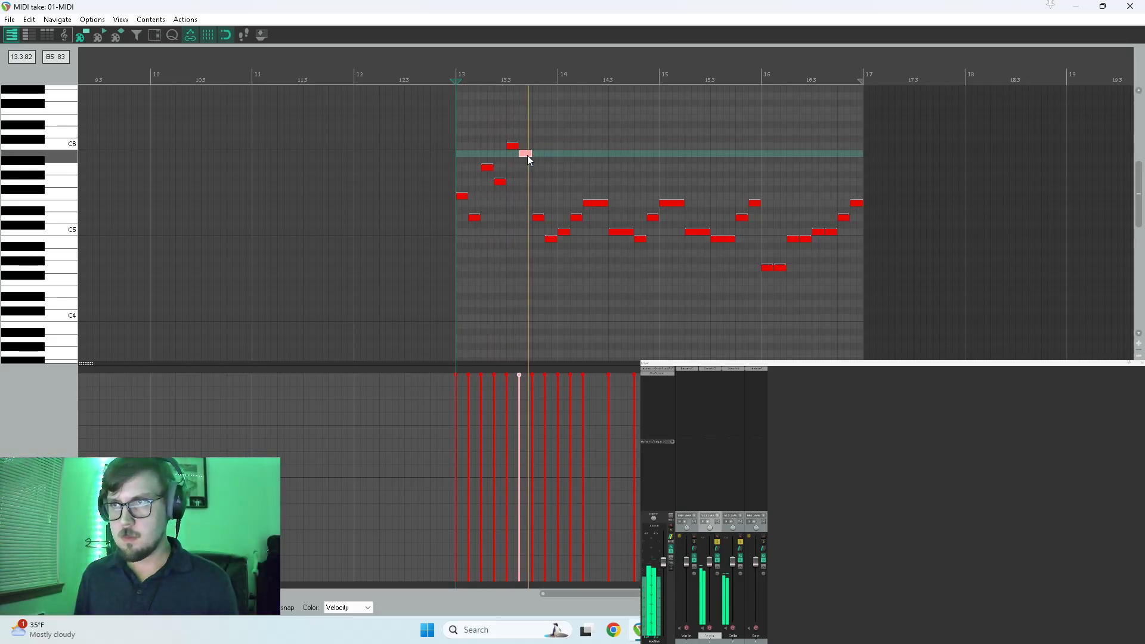
{"action": "key", "text": "space"}
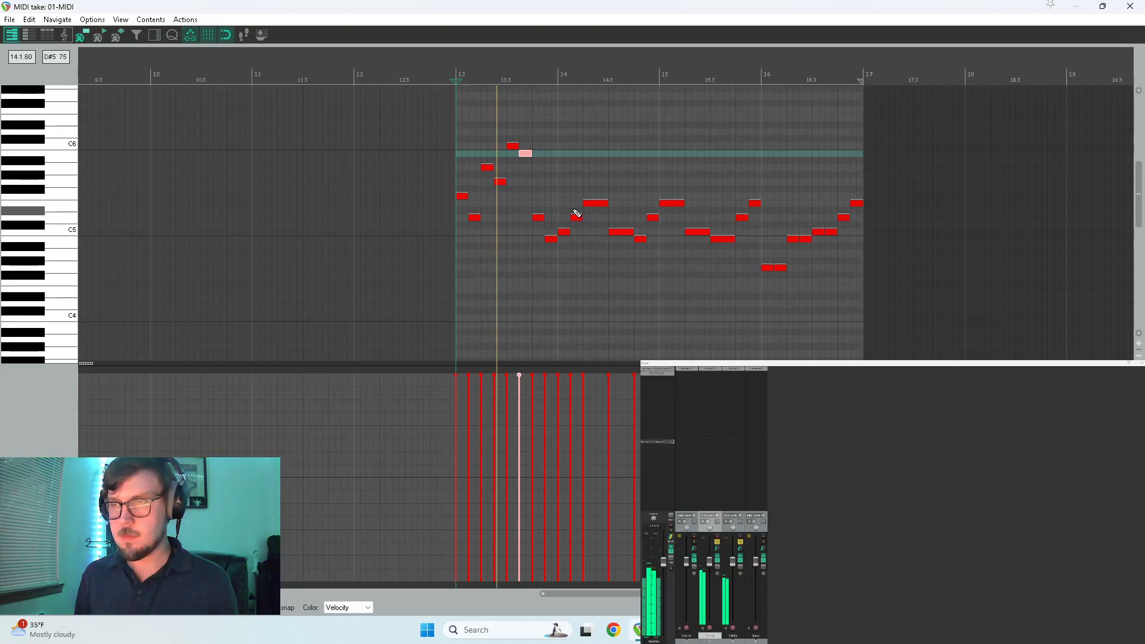
Play the viola line, shorten the E5 on beat 2 of bar 14 to an eighth note, and insert a G5 after it
{"action": "key", "text": "space"}
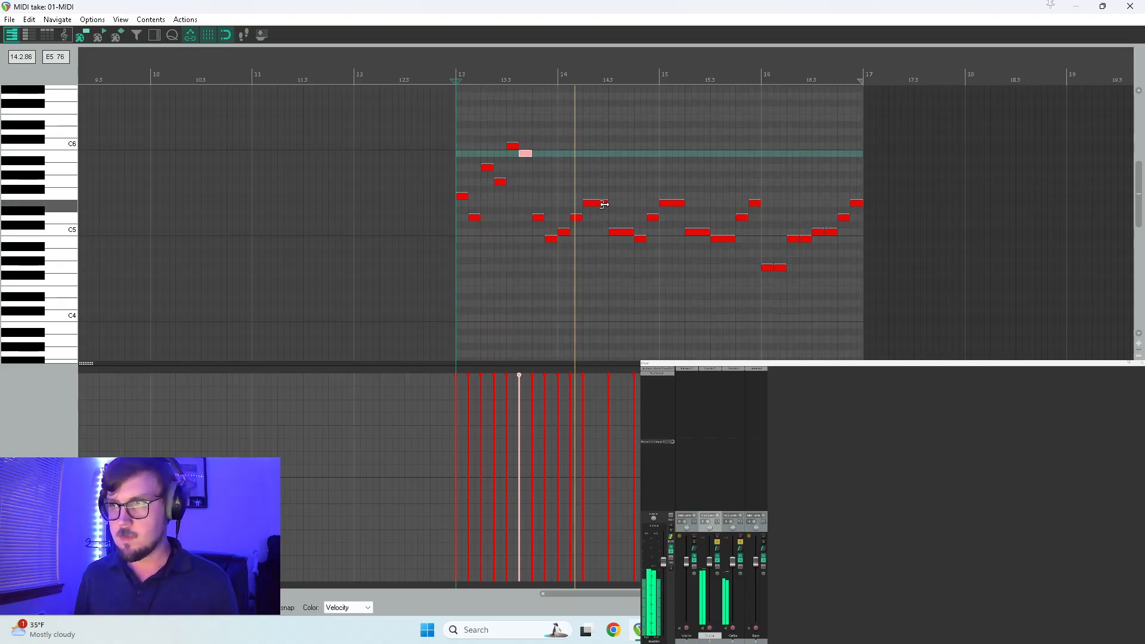
{"action": "key", "text": "space"}
{"action": "left_click", "coordinate": [601, 182]}
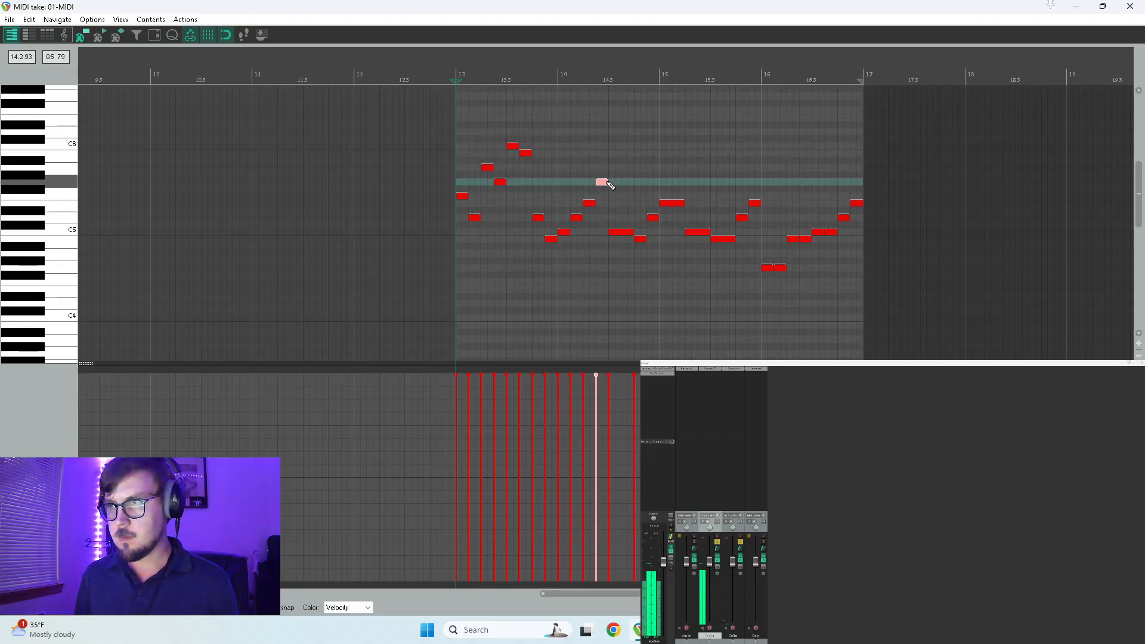
Play the viola line and raise the quarter note on beat 2 of bar 15 to G5
{"action": "key", "text": "space"}
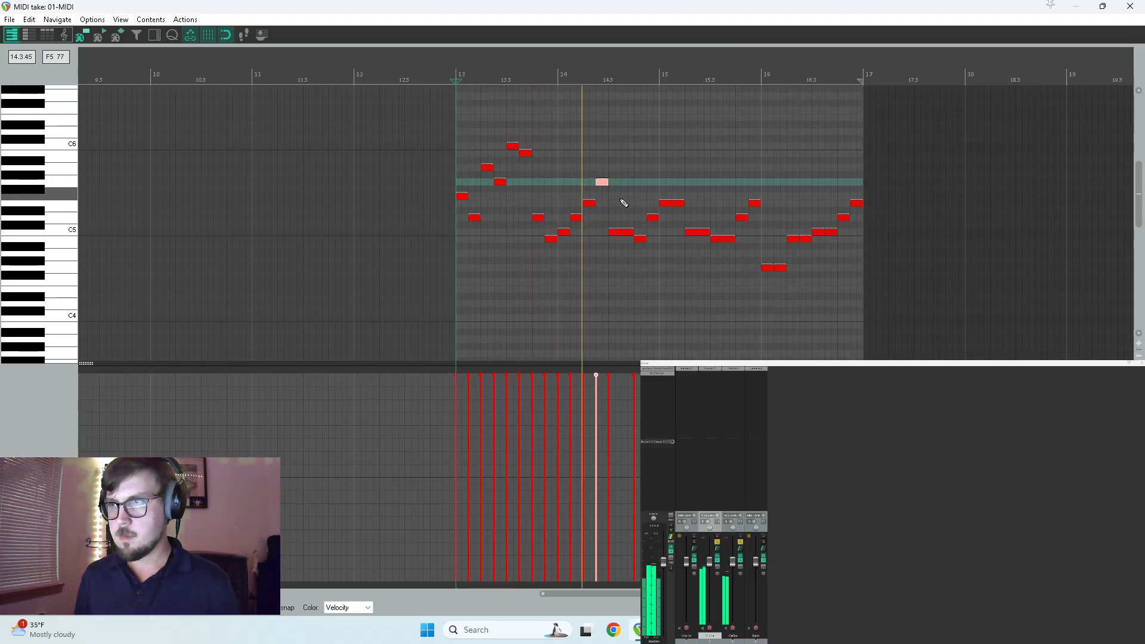
{"action": "key", "text": "space"}
{"action": "key", "text": "space"}
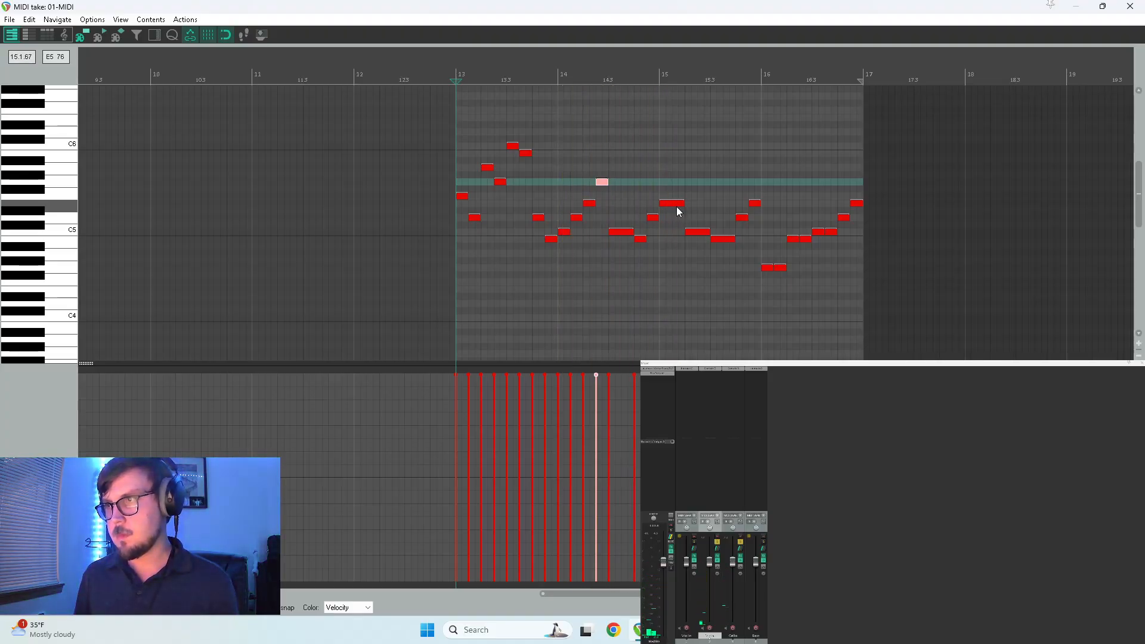
{"action": "key", "text": "space"}
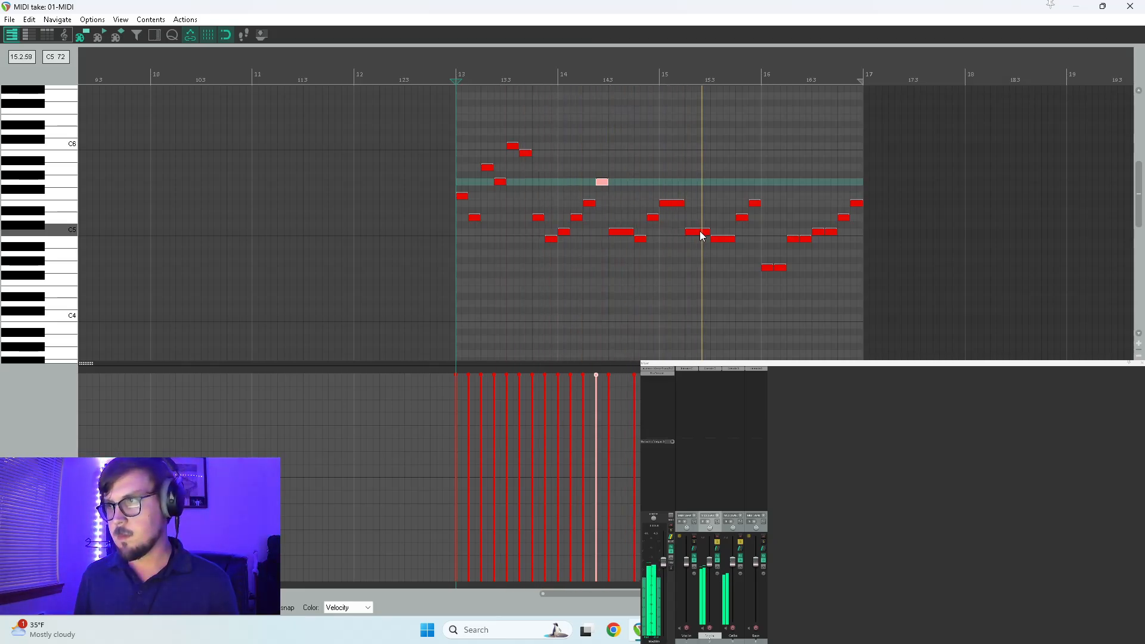
{"action": "left_click", "coordinate": [628, 254]}
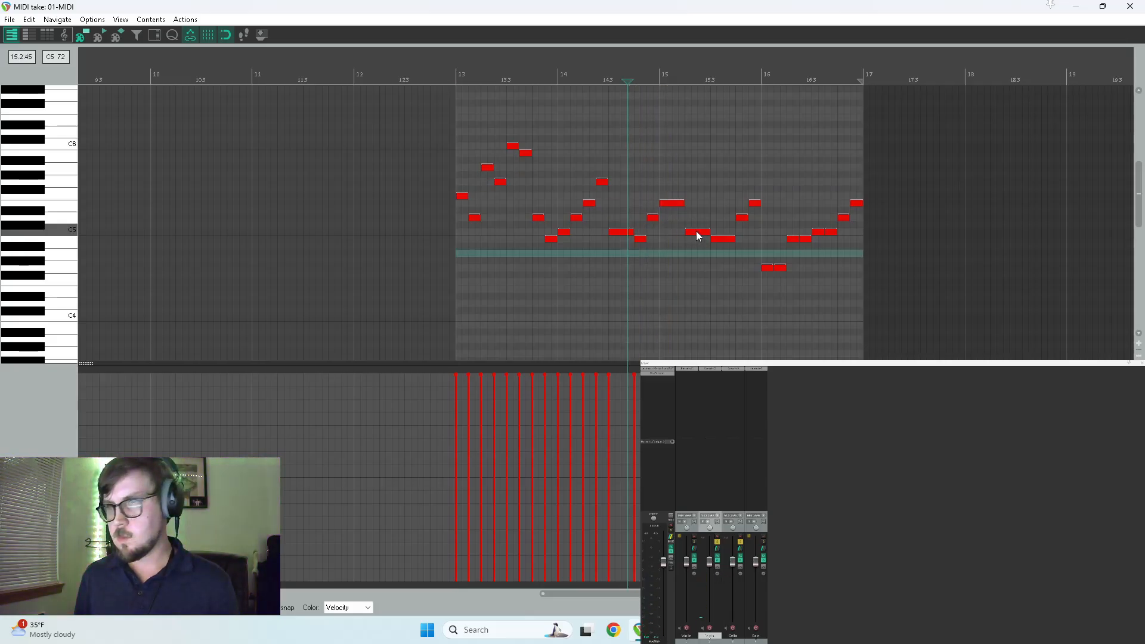
{"action": "left_click_drag", "start_coordinate": [699, 235], "coordinate": [699, 181]}
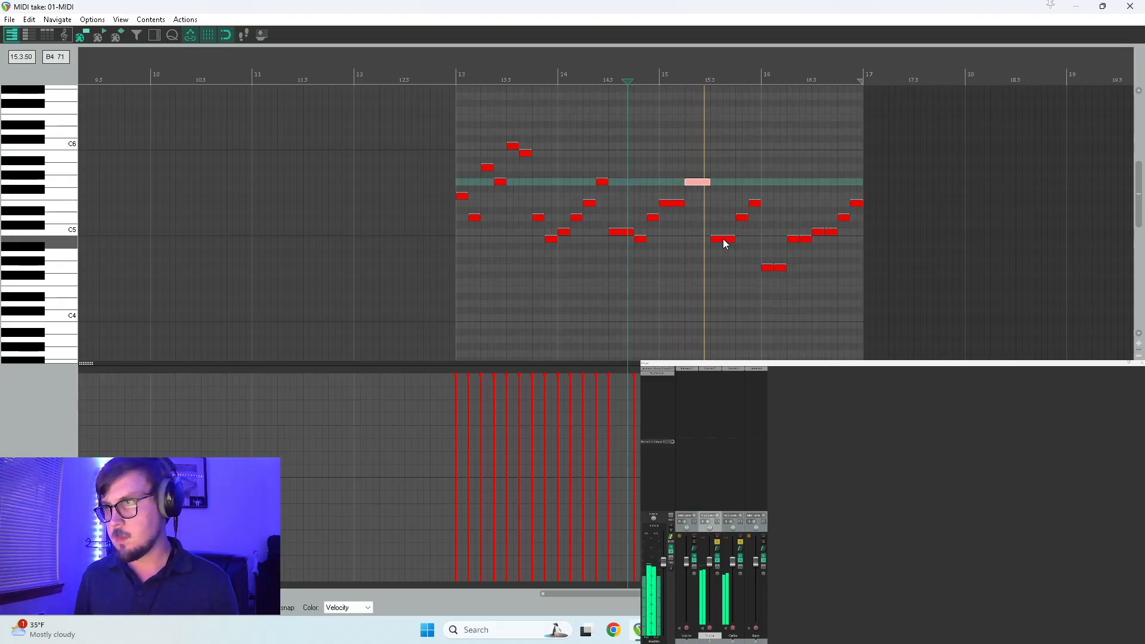
Rework bar 16 of the viola into eighth notes G4, A4, B4, D5, C5, E5, D5 and G5, audition it, and close the editor
{"action": "key", "text": "space"}
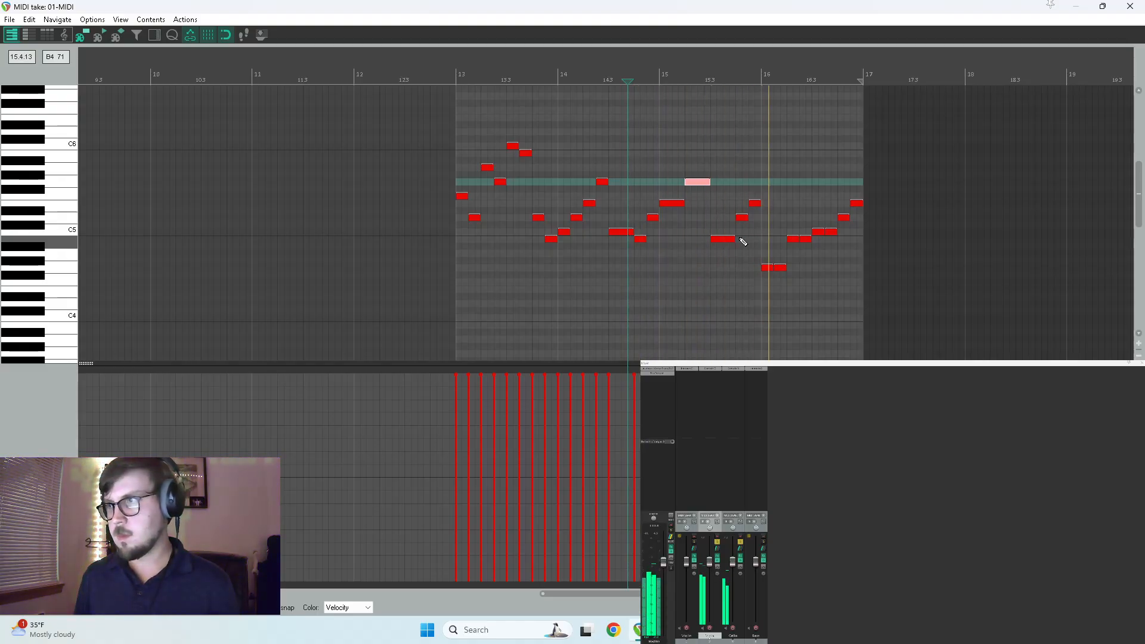
{"action": "key", "text": "space"}
{"action": "left_click_drag", "start_coordinate": [779, 267], "coordinate": [859, 185]}
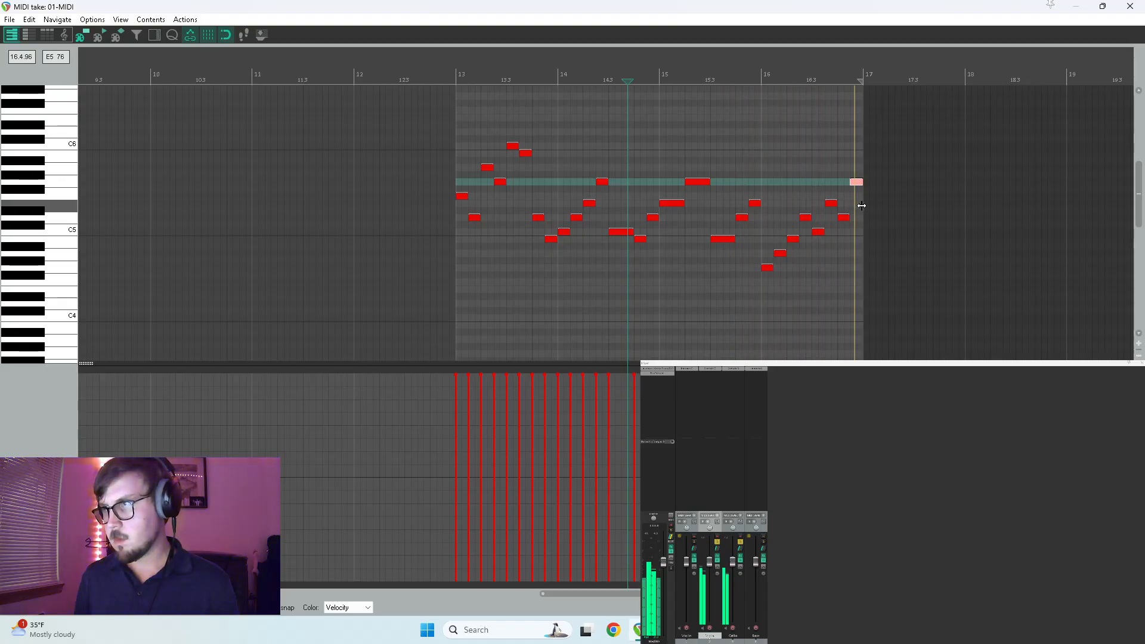
{"action": "scroll", "coordinate": [862, 206], "scroll_direction": "down", "scroll_amount": 5}
{"action": "scroll", "coordinate": [839, 218], "scroll_direction": "up", "scroll_amount": 5}
{"action": "scroll", "coordinate": [913, 161], "scroll_direction": "up", "scroll_amount": 3}
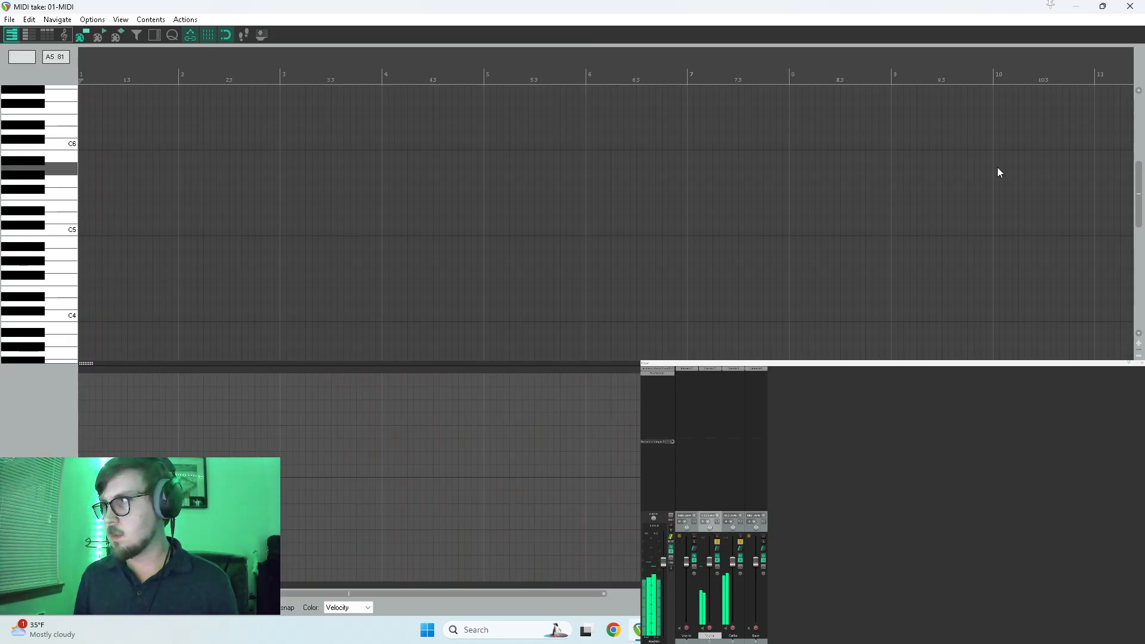
{"action": "scroll", "coordinate": [967, 179], "scroll_direction": "down", "scroll_amount": 4}
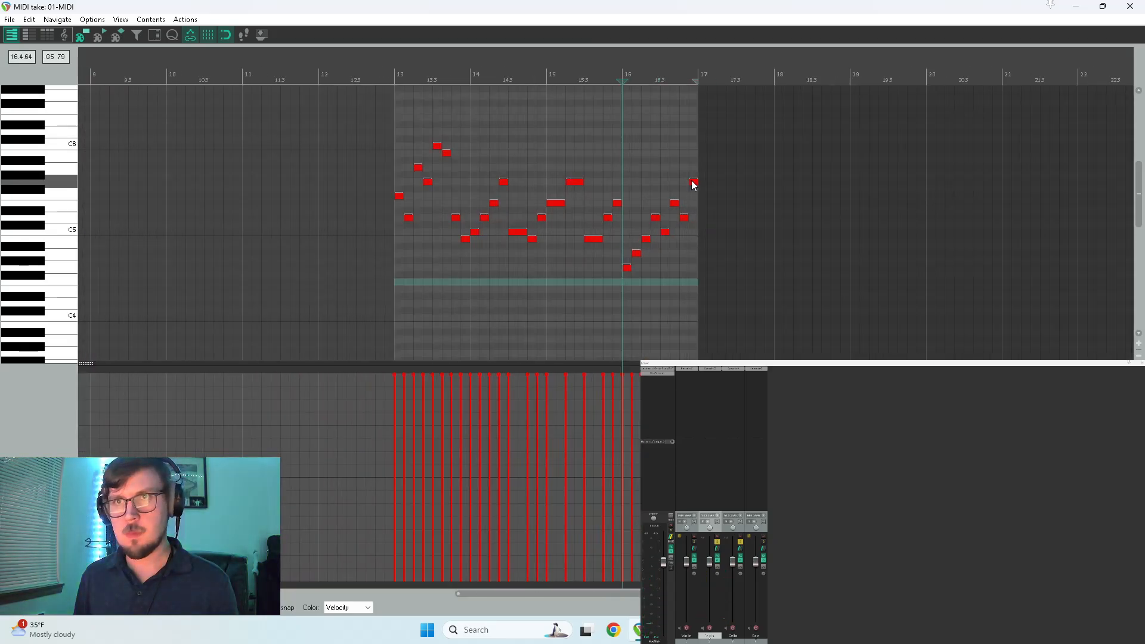
{"action": "left_click", "coordinate": [1125, 6]}
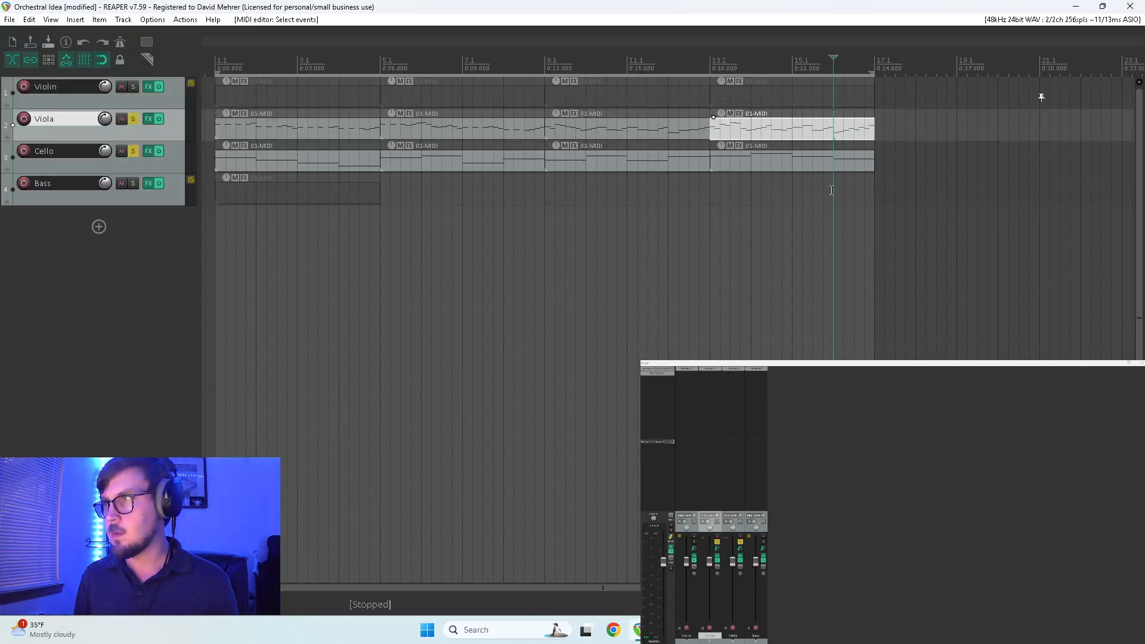
Reopen the viola item at bar 13 and try G#5 for the last eighth note of bar 16, then return to the arrangement
{"action": "double_click", "coordinate": [868, 132]}
{"action": "left_click_drag", "start_coordinate": [695, 182], "coordinate": [697, 176]}
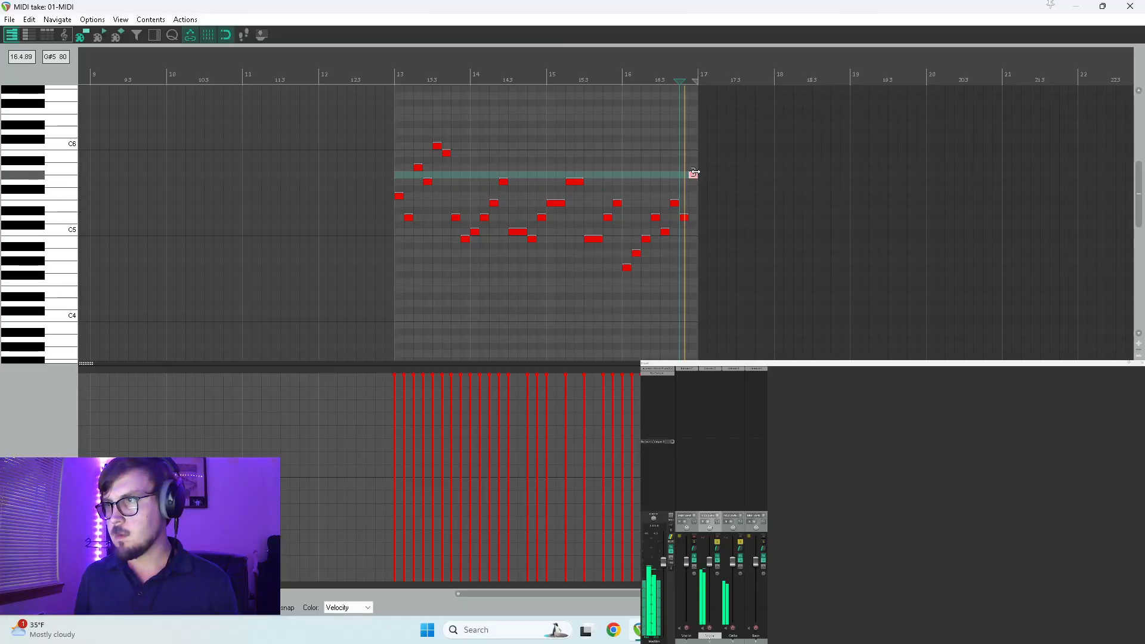
{"action": "key", "text": "space"}
{"action": "scroll", "coordinate": [838, 192], "scroll_direction": "down", "scroll_amount": 3}
{"action": "scroll", "coordinate": [839, 192], "scroll_direction": "up", "scroll_amount": 4}
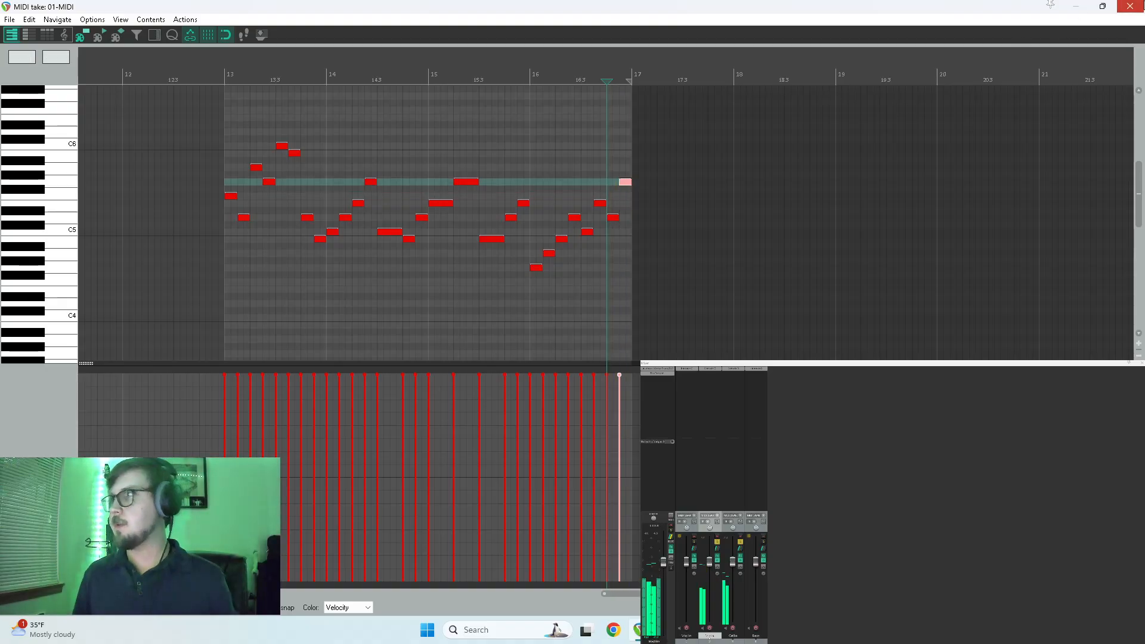
{"action": "left_click", "coordinate": [1130, 6]}
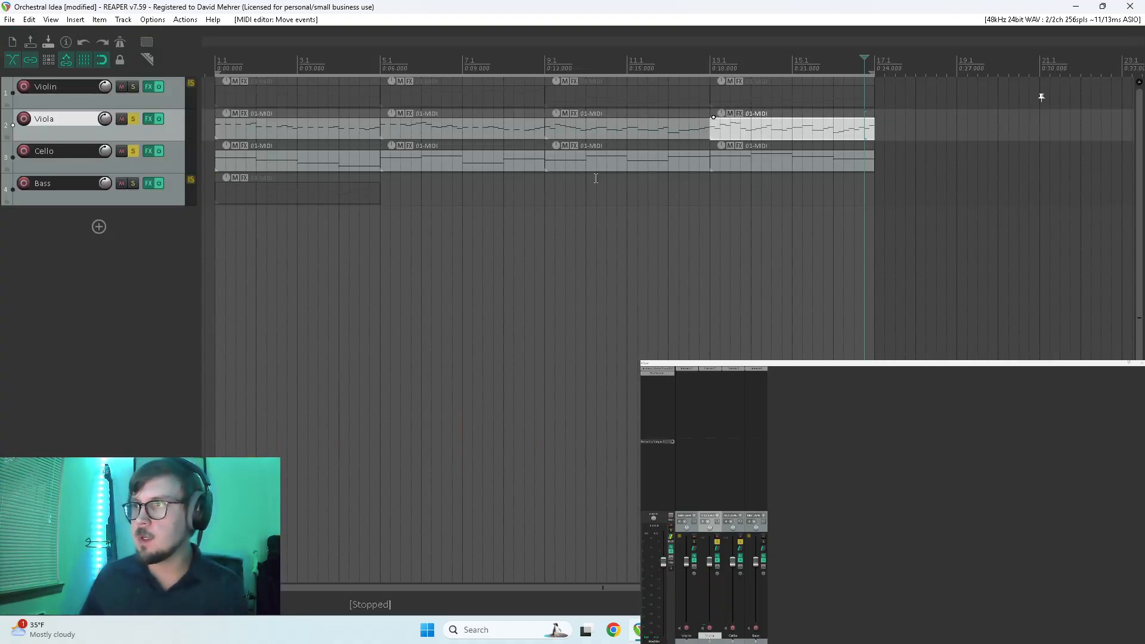
Solo the violin alongside the viola and cello and play the arrangement from bar 11
{"action": "left_click", "coordinate": [133, 86]}
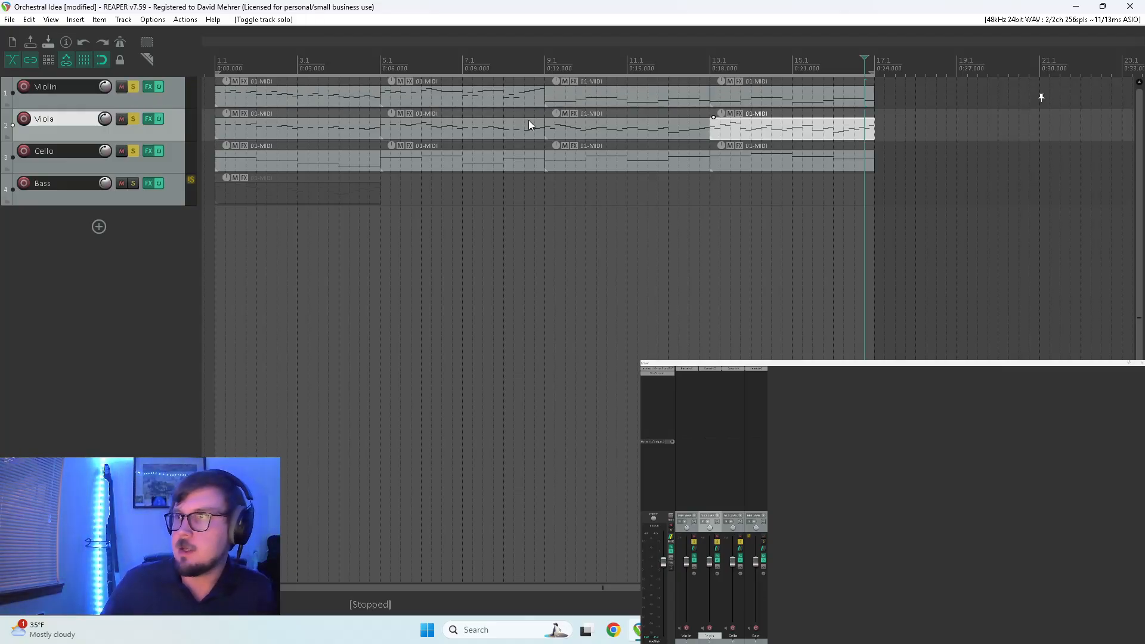
{"action": "left_click", "coordinate": [687, 216]}
{"action": "key", "text": "space"}
{"action": "left_click", "coordinate": [627, 209]}
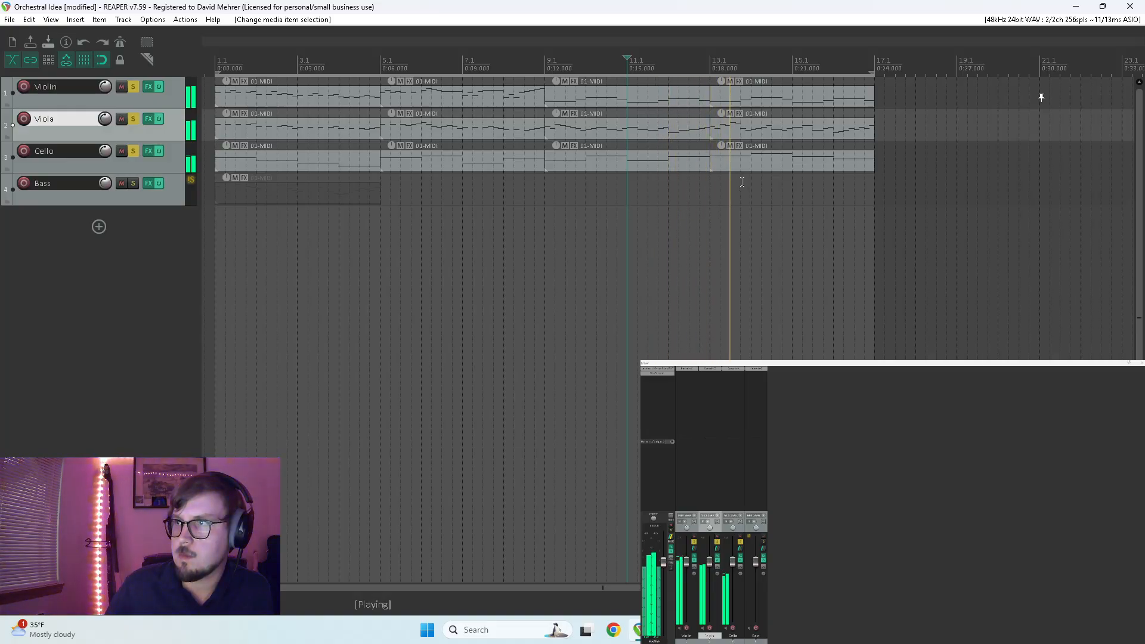
Open the violin item at bar 13 and raise the beat 4 note of bar 14 to G5 and the opening note of bar 15 to D5
{"action": "double_click", "coordinate": [779, 95]}
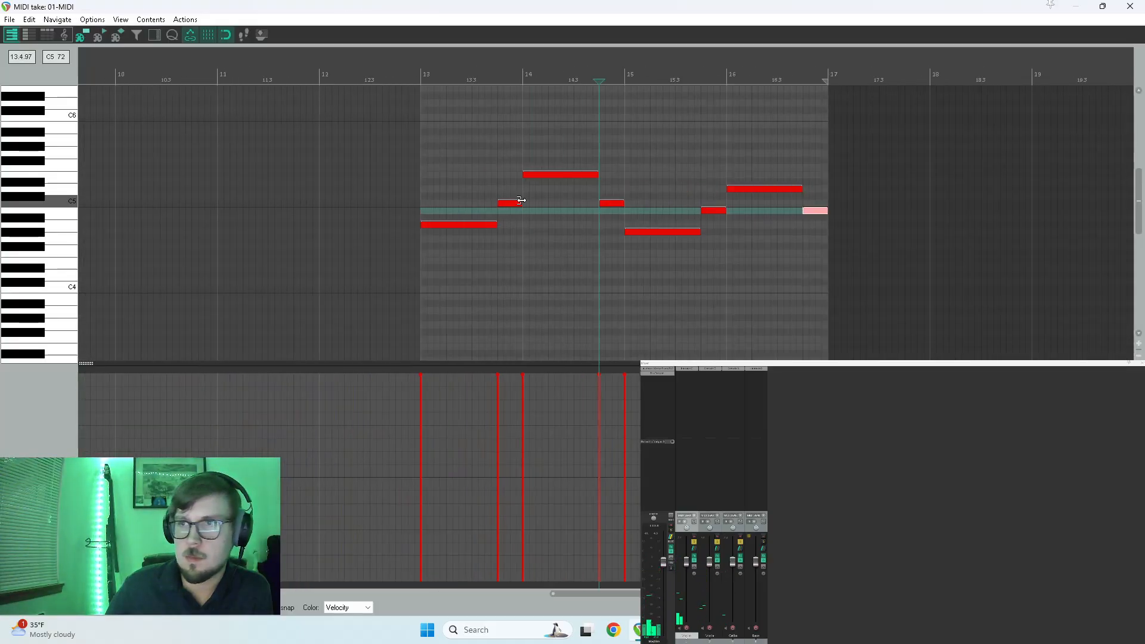
{"action": "left_click_drag", "start_coordinate": [610, 202], "coordinate": [615, 155]}
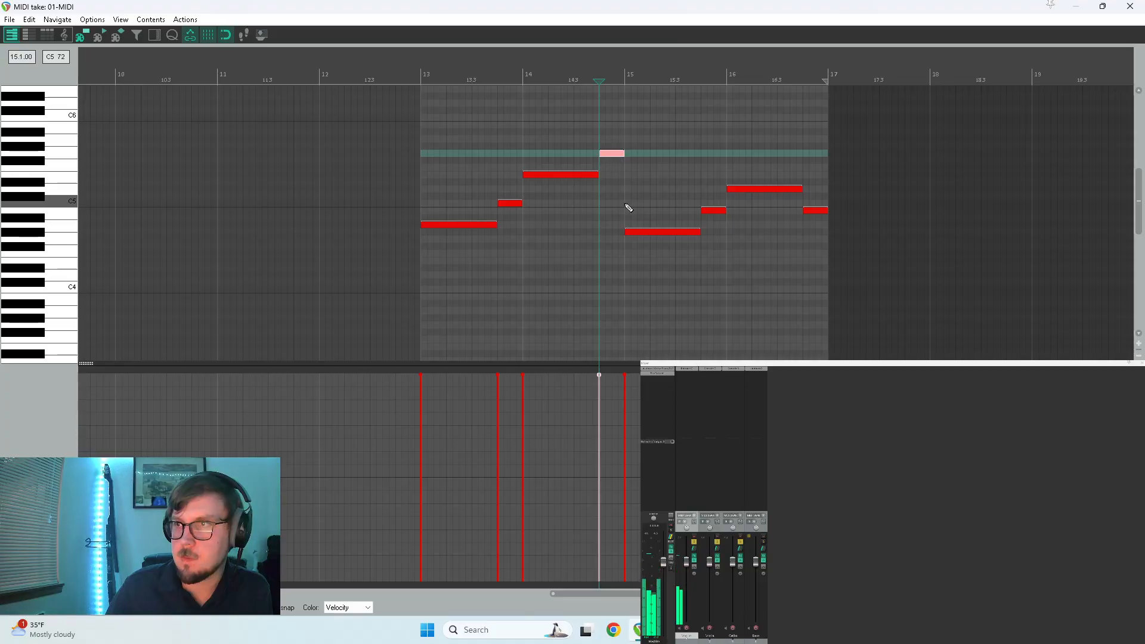
{"action": "left_click_drag", "start_coordinate": [636, 232], "coordinate": [638, 188]}
{"action": "key", "text": "space"}
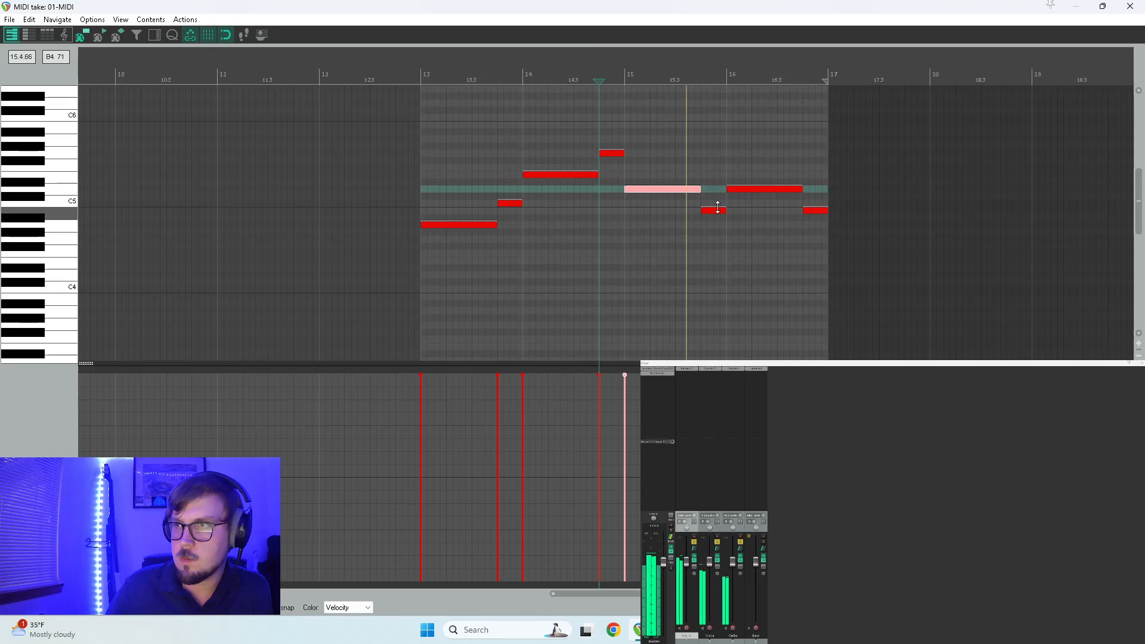
Replay from bar 15, lower the two violin notes in bar 16 to C5 and G4, audition them, and return to the arrangement
{"action": "left_click", "coordinate": [631, 232]}
{"action": "key", "text": "space"}
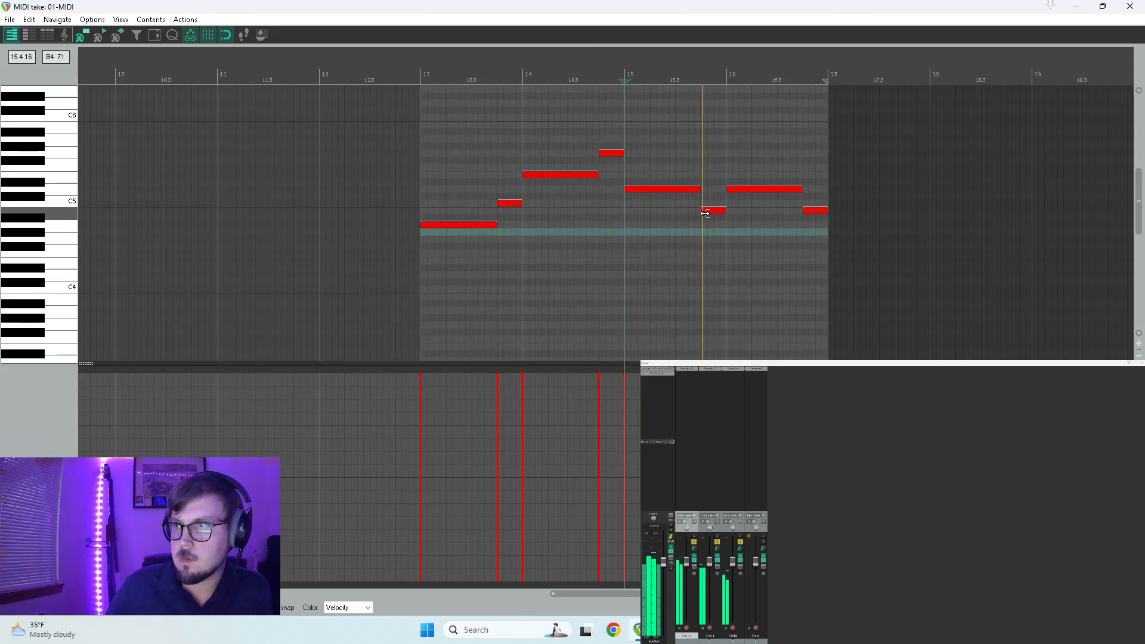
{"action": "left_click", "coordinate": [717, 211]}
{"action": "left_click", "coordinate": [748, 189]}
{"action": "left_click_drag", "start_coordinate": [747, 189], "coordinate": [811, 237]}
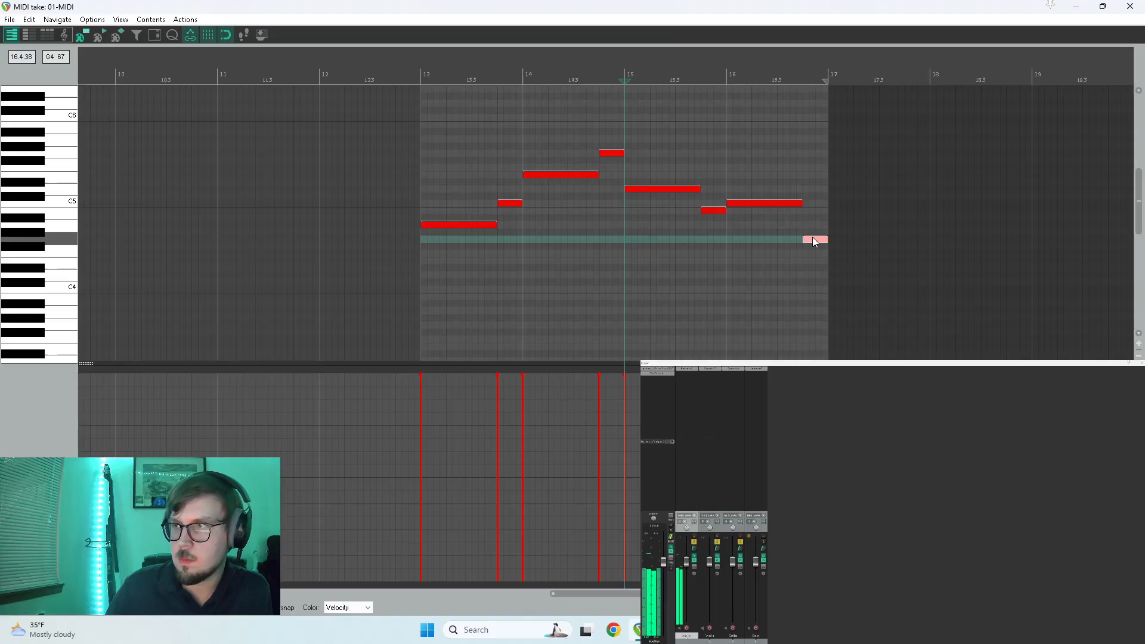
{"action": "key", "text": "space"}
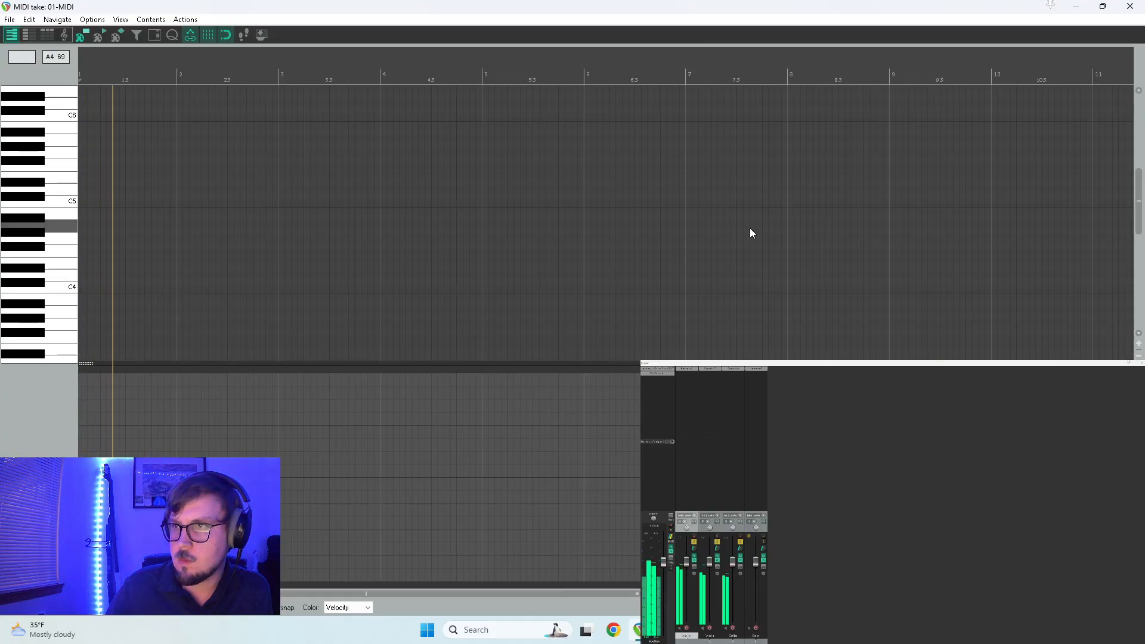
{"action": "scroll", "coordinate": [758, 229], "scroll_direction": "down", "scroll_amount": 4}
{"action": "left_click", "coordinate": [623, 269]}
{"action": "left_click", "coordinate": [1130, 6]}
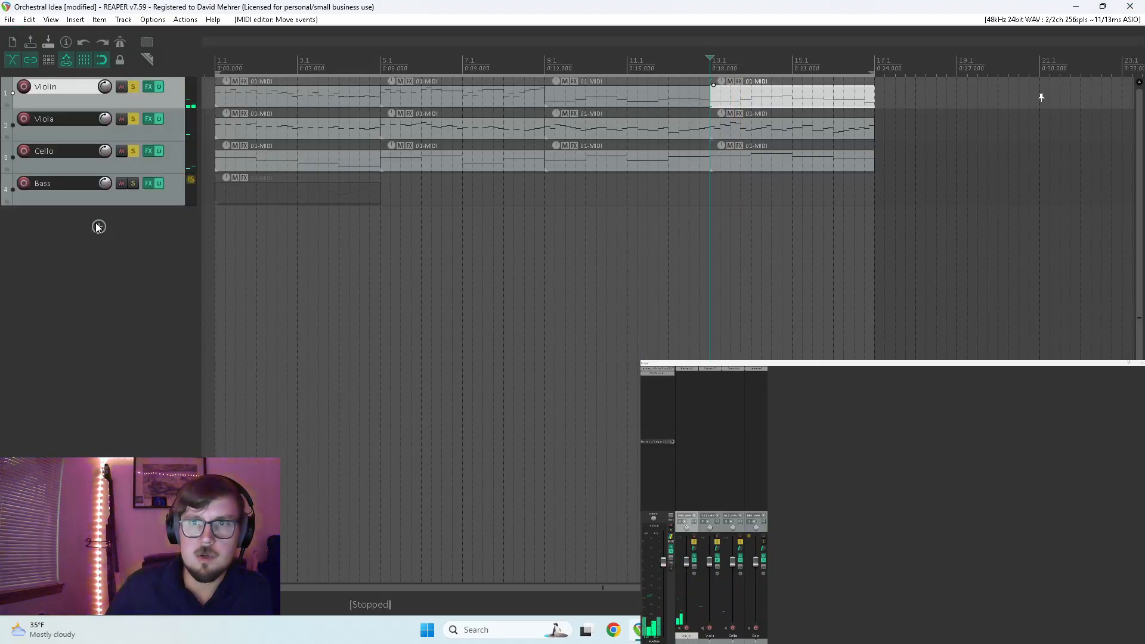
Add a fifth track below the bass and insert the Kontakt 8 instrument plugin on it
{"action": "left_click", "coordinate": [98, 226]}
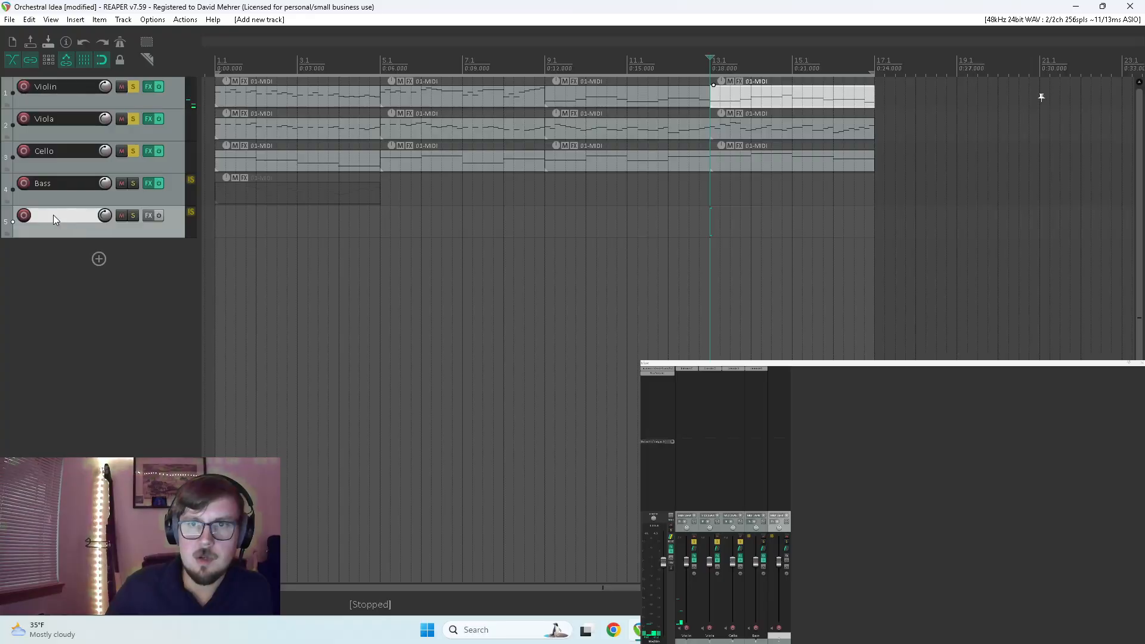
{"action": "left_click", "coordinate": [788, 369]}
{"action": "left_click", "coordinate": [417, 195]}
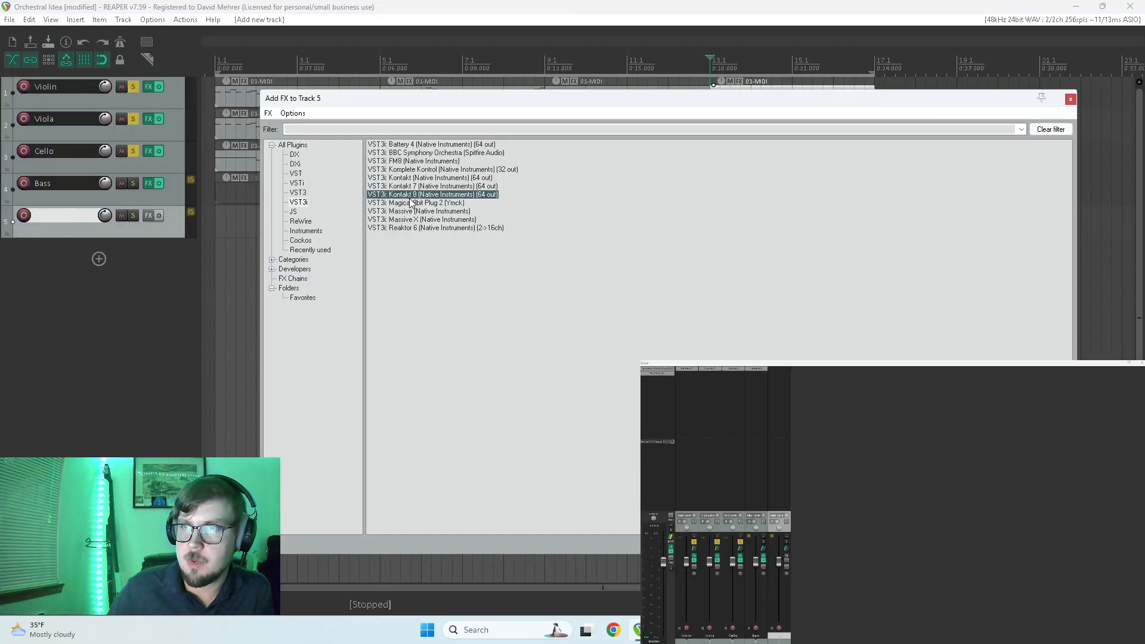
{"action": "double_click", "coordinate": [410, 197]}
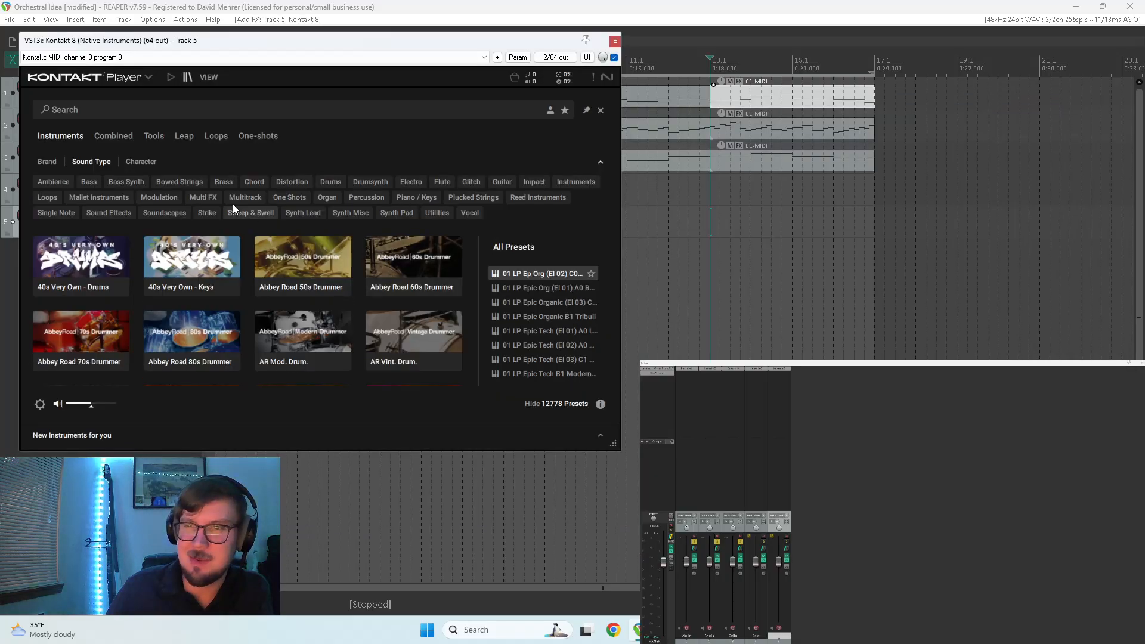
Filter the Kontakt library to Piano / Keys, load The Gentleman upright piano preset, and close the plugin window
{"action": "left_click", "coordinate": [403, 198]}
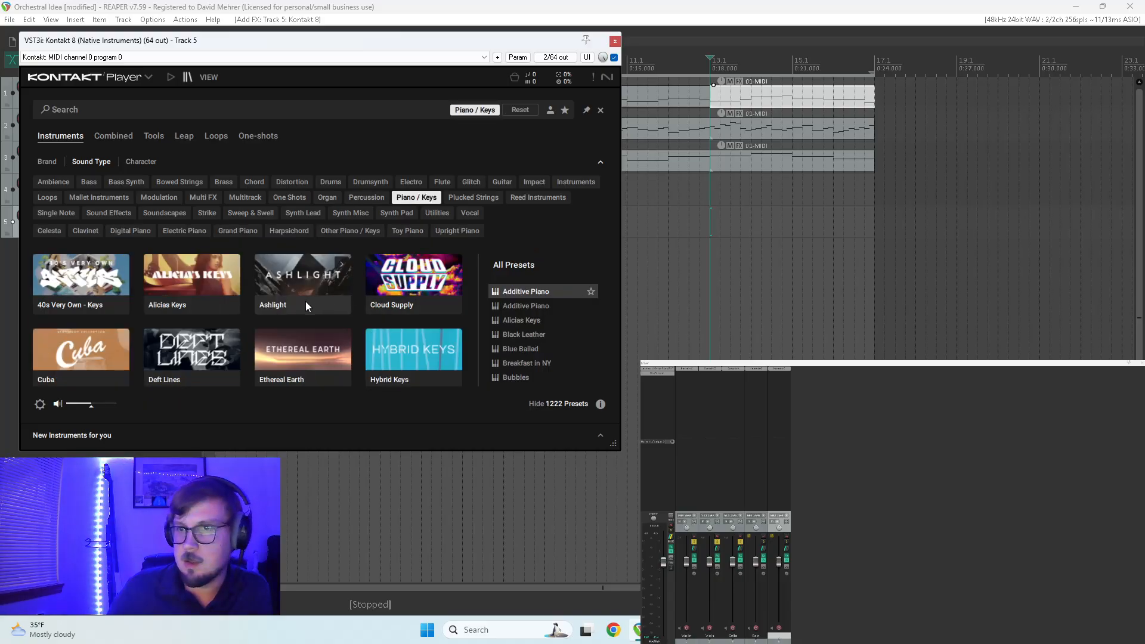
{"action": "scroll", "coordinate": [307, 303], "scroll_direction": "down", "scroll_amount": 2}
{"action": "scroll", "coordinate": [307, 301], "scroll_direction": "down", "scroll_amount": 5}
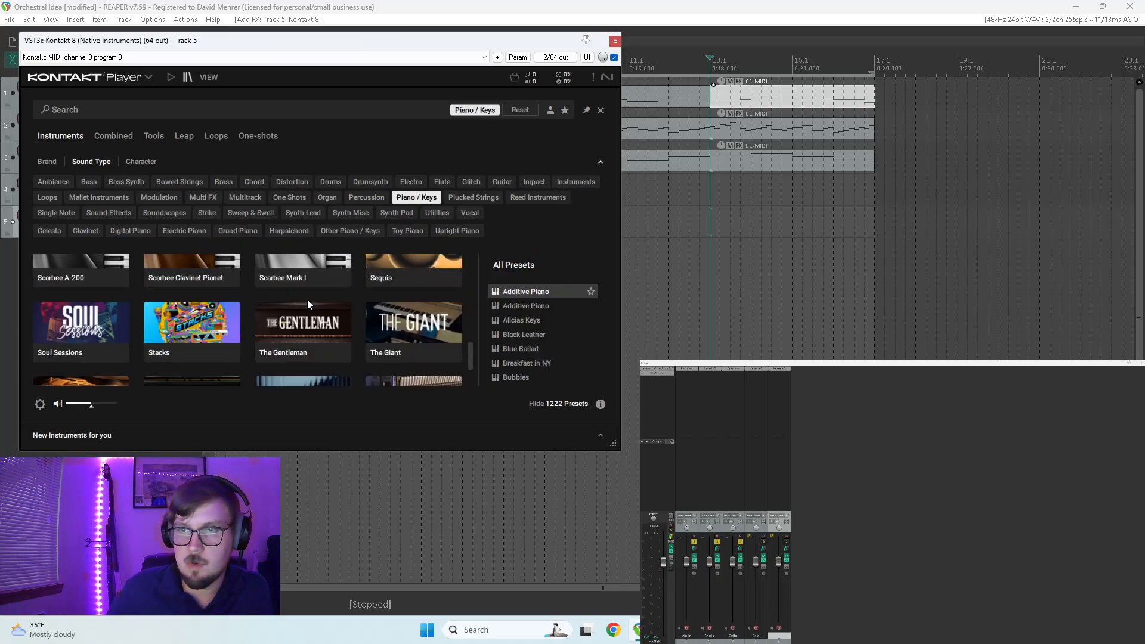
{"action": "left_click", "coordinate": [313, 321]}
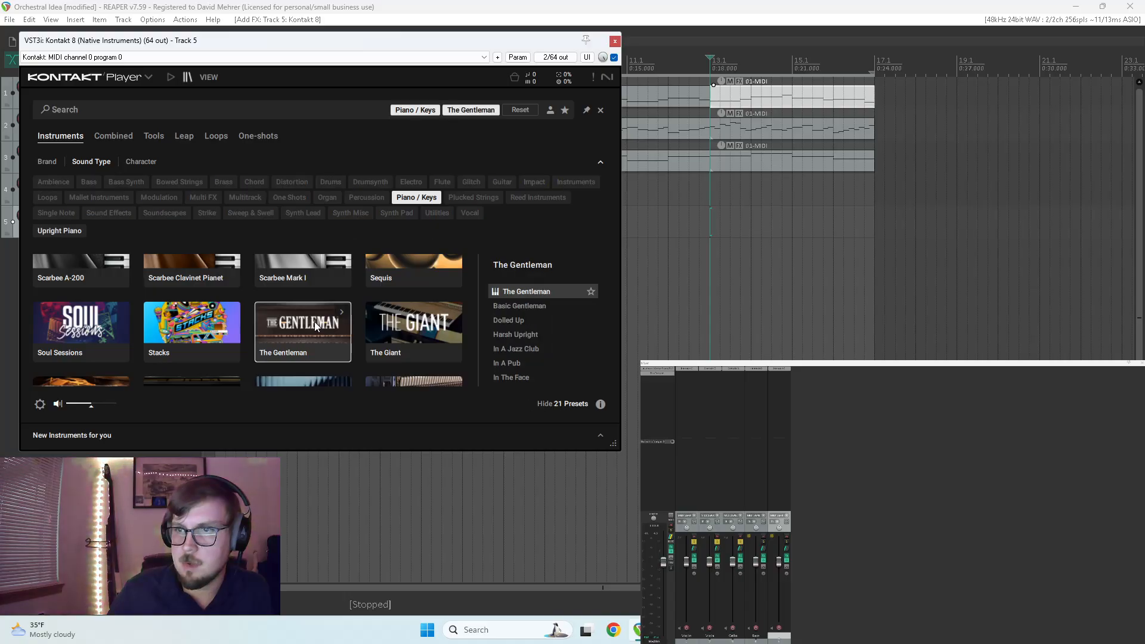
{"action": "double_click", "coordinate": [519, 292]}
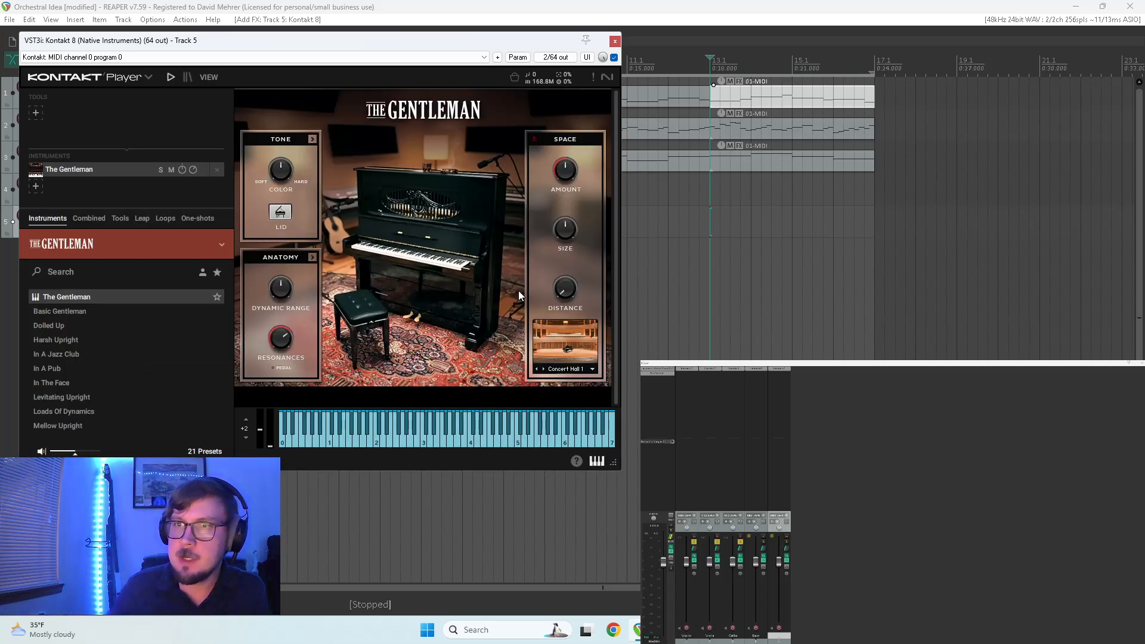
{"action": "left_click", "coordinate": [615, 41]}
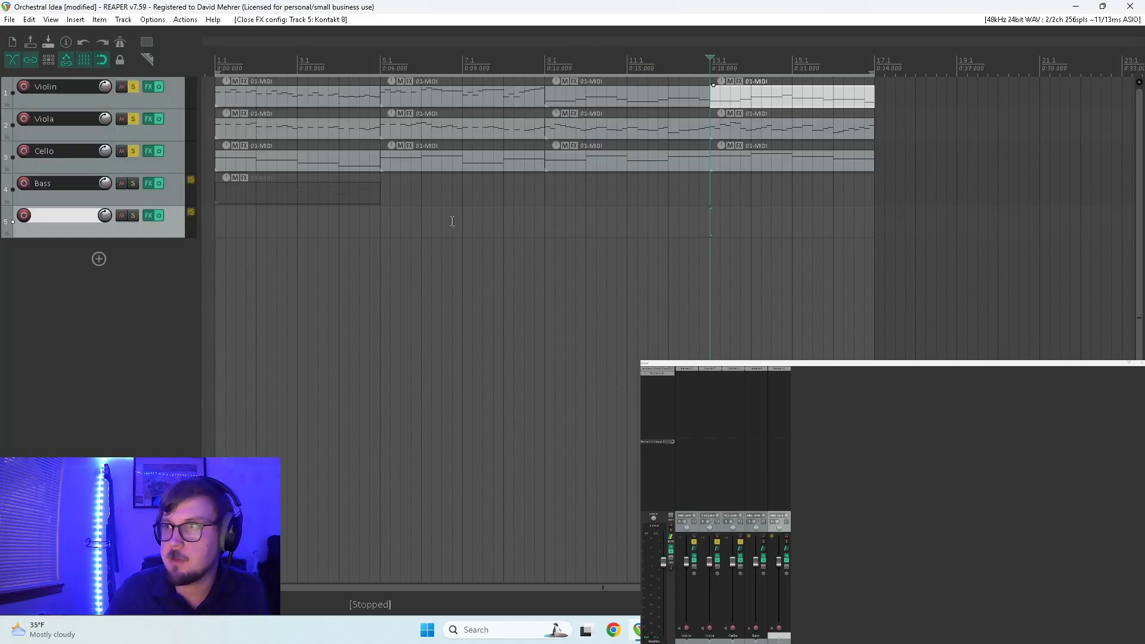
Copy all violin and viola items onto the new piano track at the same bar positions
{"action": "left_click_drag", "start_coordinate": [249, 97], "coordinate": [744, 106]}
{"action": "left_click_drag", "start_coordinate": [294, 105], "coordinate": [292, 216]}
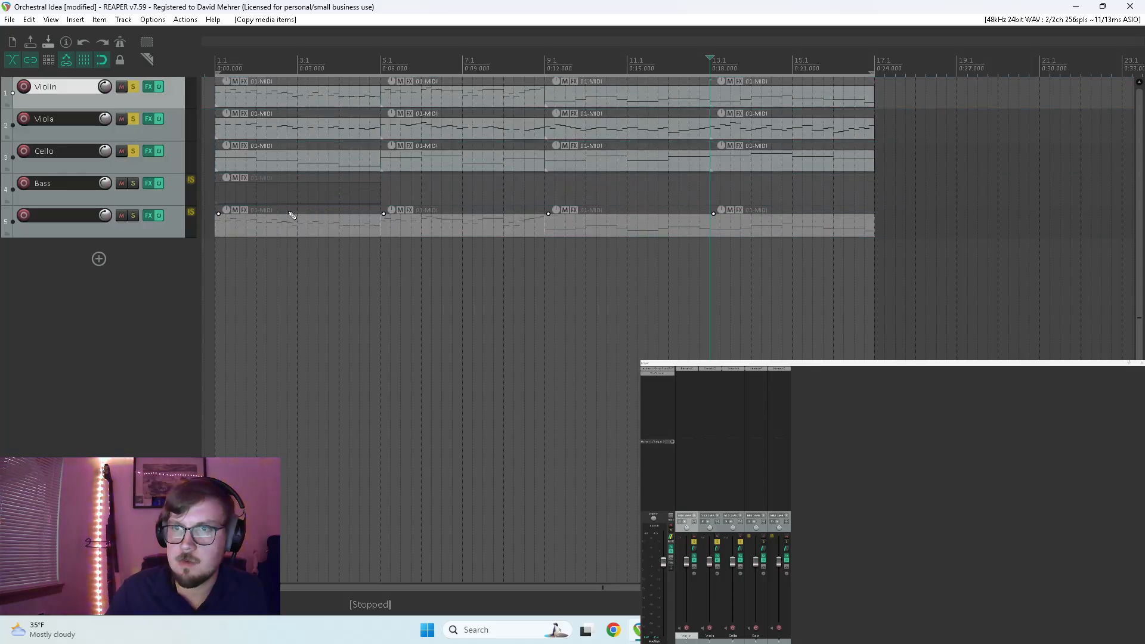
{"action": "left_click_drag", "start_coordinate": [280, 130], "coordinate": [808, 213]}
{"action": "left_click_drag", "start_coordinate": [880, 226], "coordinate": [866, 231]}
{"action": "left_click", "coordinate": [832, 167]}
{"action": "left_click_drag", "start_coordinate": [812, 162], "coordinate": [818, 220]}
{"action": "key", "text": "ctrl+z"}
Copy all four cello items onto the piano track, aligned with their original bars
{"action": "left_click_drag", "start_coordinate": [785, 162], "coordinate": [249, 153]}
{"action": "left_click_drag", "start_coordinate": [250, 157], "coordinate": [275, 220]}
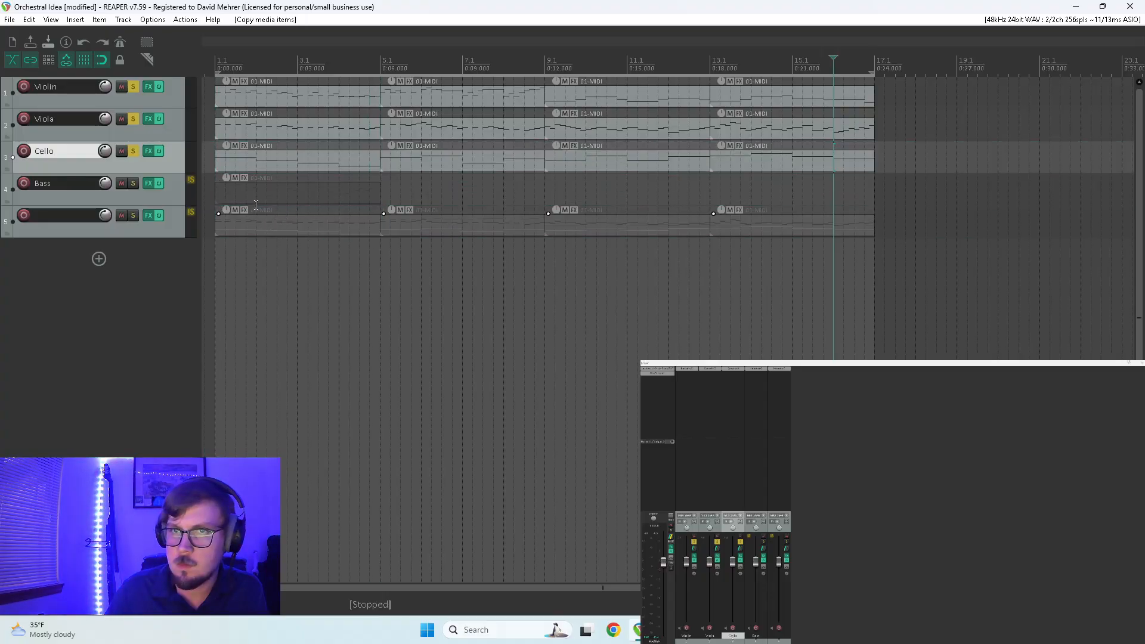
Solo only the piano track and play the combined parts from bar 1
{"action": "left_click", "coordinate": [133, 215]}
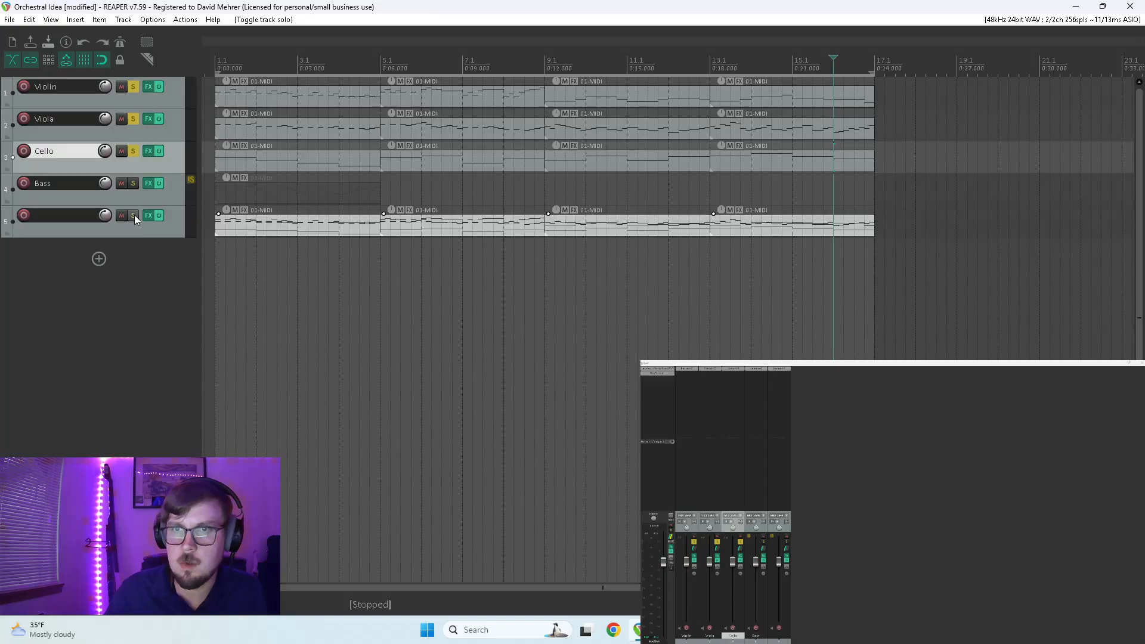
{"action": "left_click", "coordinate": [134, 150]}
{"action": "left_click", "coordinate": [216, 262]}
{"action": "key", "text": "space"}
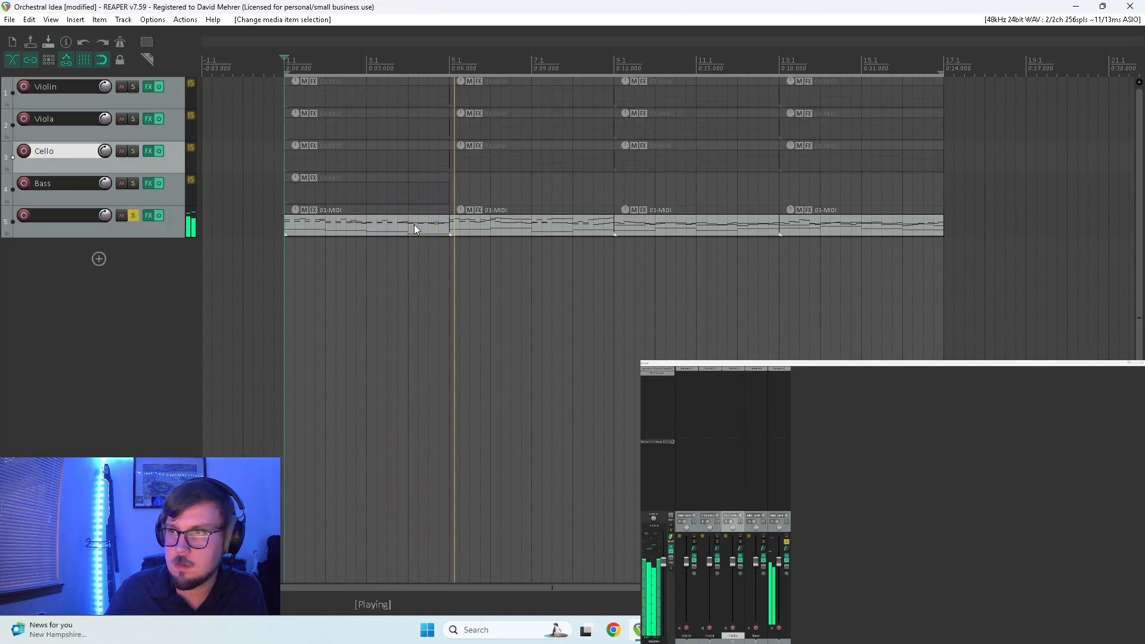
Glue all the items on the piano track into one item and review its notes in the MIDI editor
{"action": "left_click_drag", "start_coordinate": [415, 223], "coordinate": [918, 234]}
{"action": "right_click", "coordinate": [914, 232]}
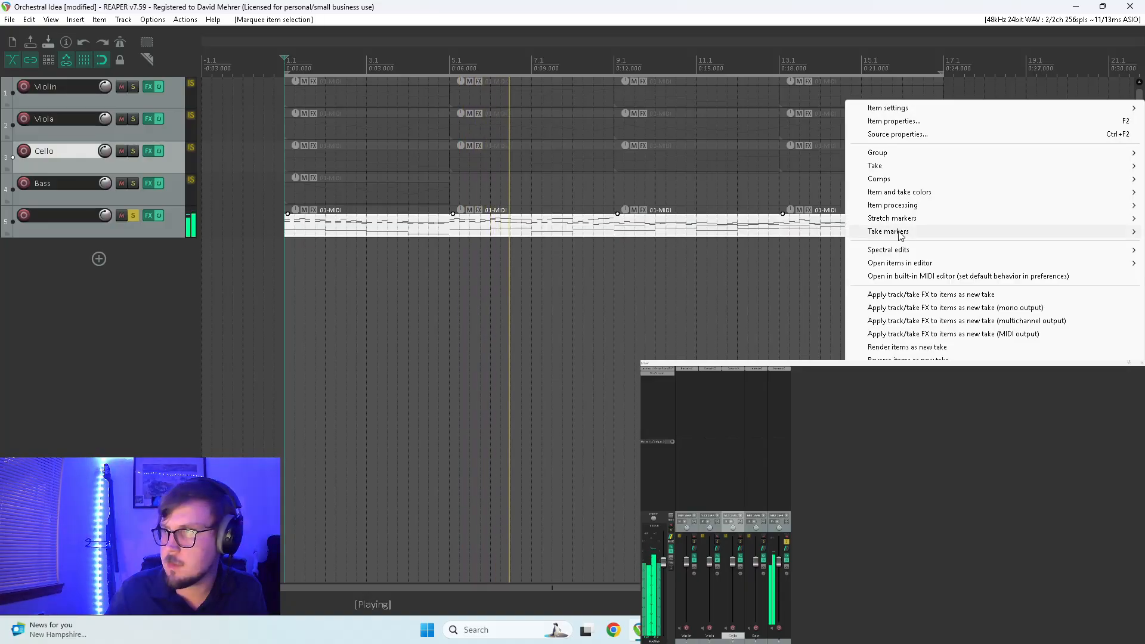
{"action": "left_click", "coordinate": [890, 375]}
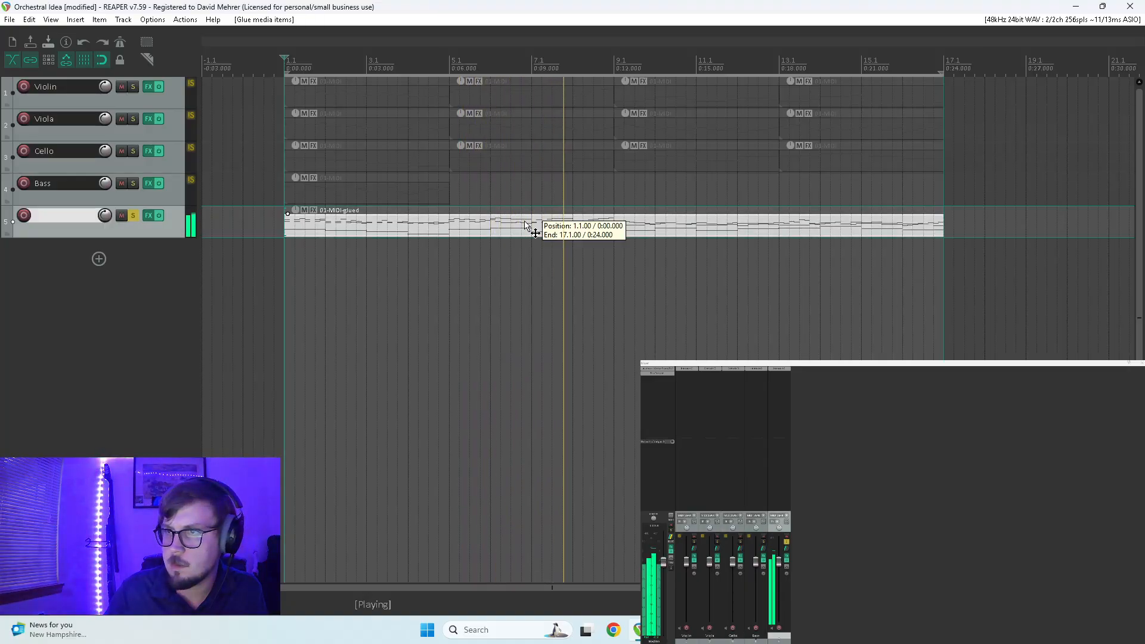
{"action": "double_click", "coordinate": [534, 231]}
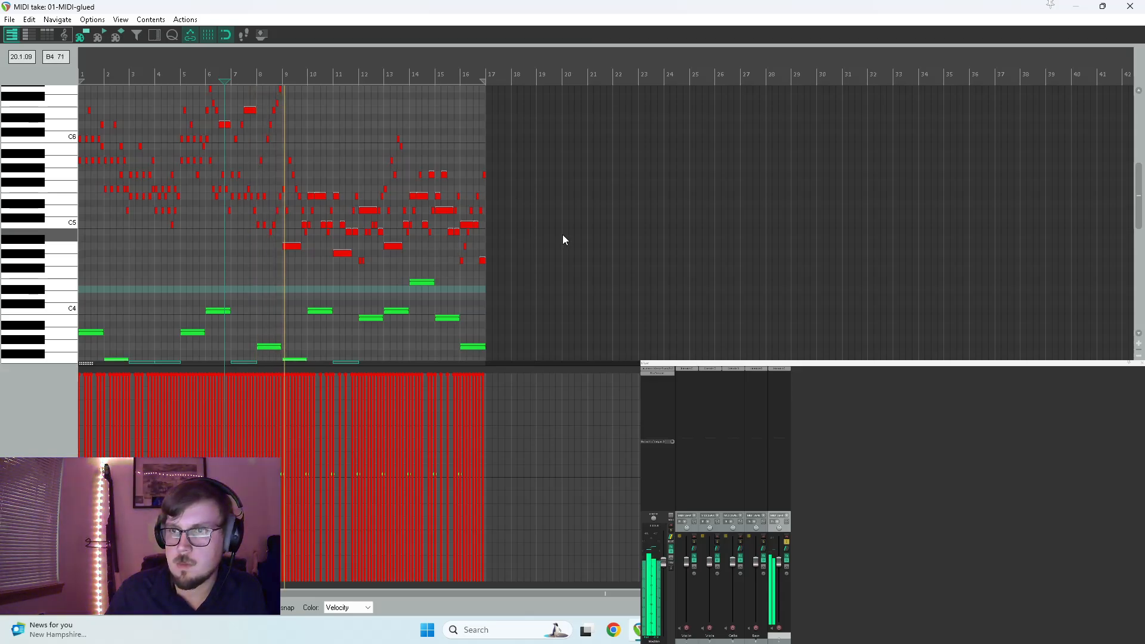
{"action": "scroll", "coordinate": [563, 235], "scroll_direction": "down", "scroll_amount": 3}
{"action": "scroll", "coordinate": [546, 234], "scroll_direction": "up", "scroll_amount": 3}
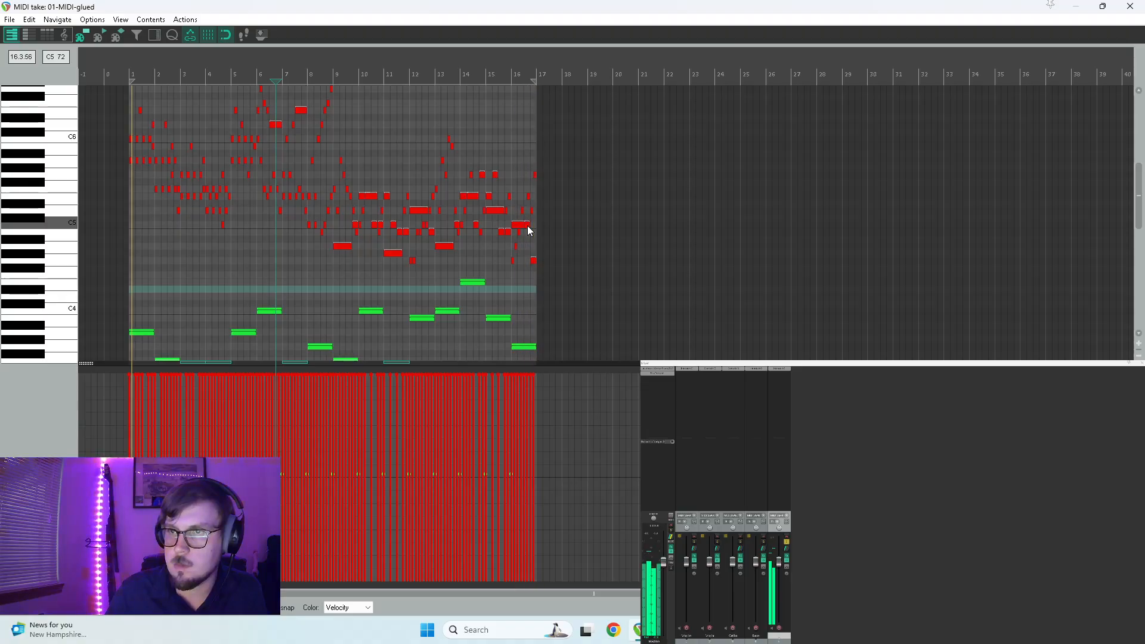
{"action": "left_click", "coordinate": [1140, 6]}
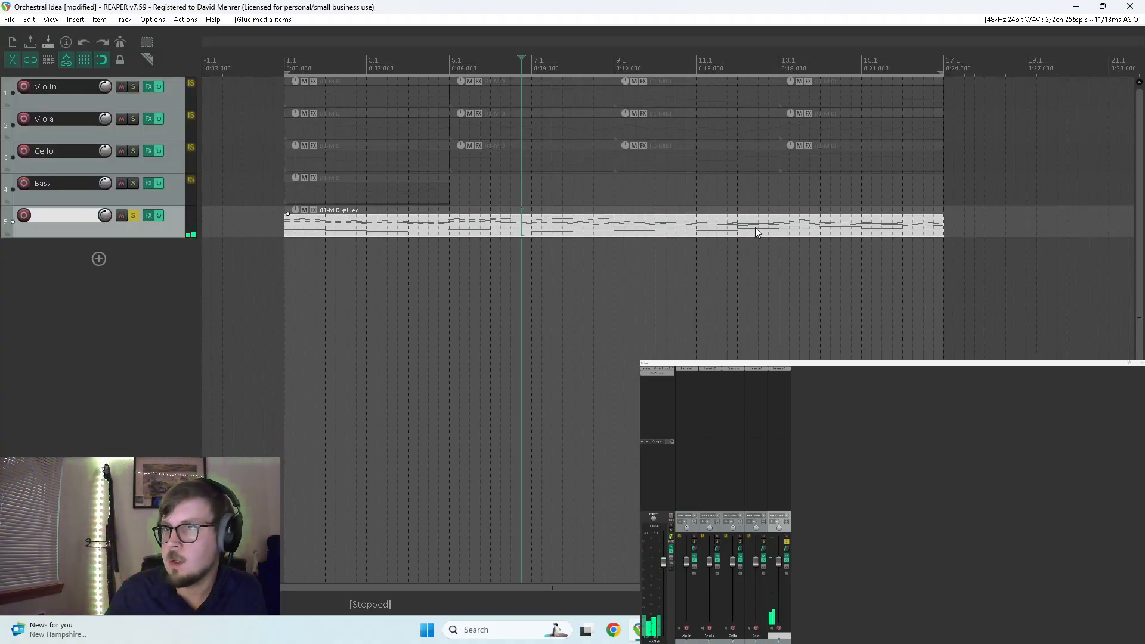
Clear the piano track and glue the violin, viola and cello items into one item per track
{"action": "left_click", "coordinate": [587, 222]}
{"action": "key", "text": "Delete"}
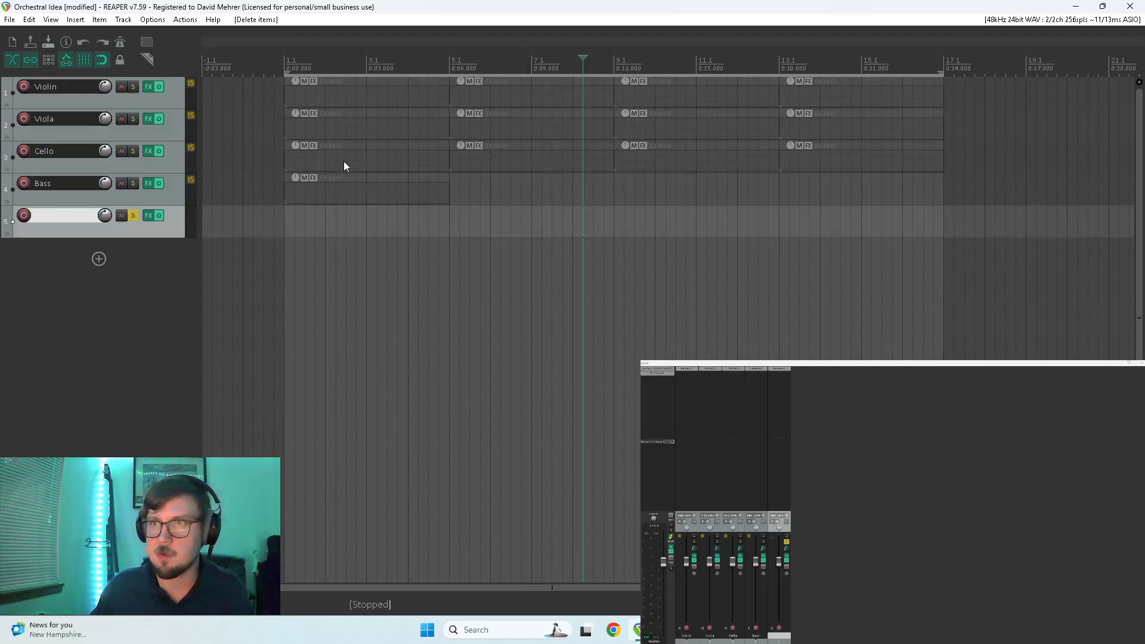
{"action": "left_click_drag", "start_coordinate": [356, 159], "coordinate": [937, 91]}
{"action": "right_click", "coordinate": [937, 92]}
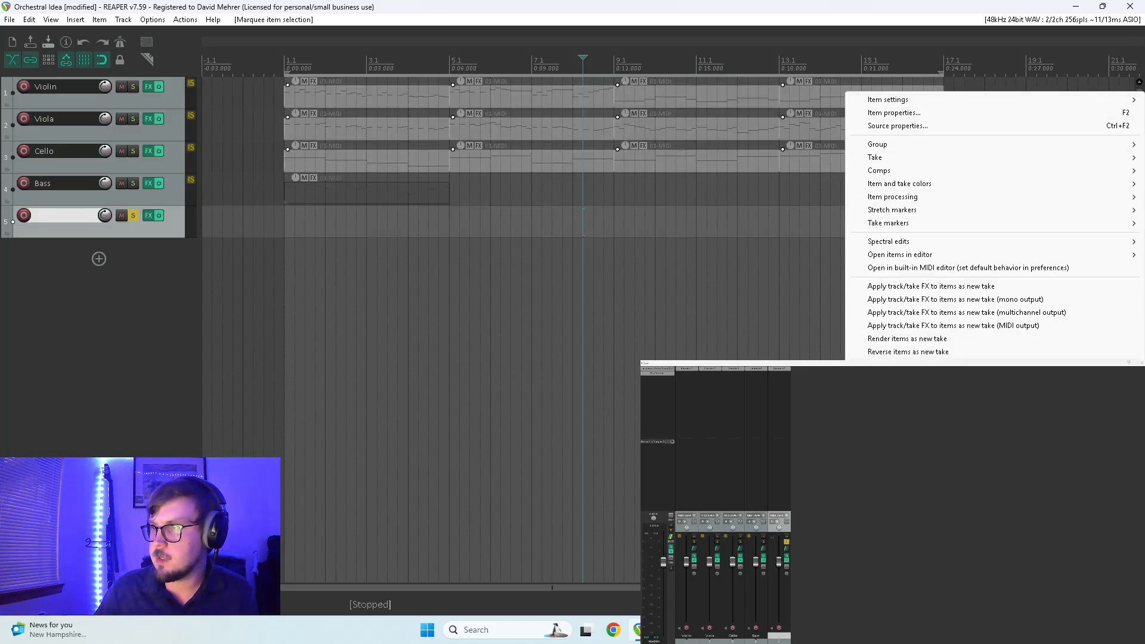
{"action": "left_click", "coordinate": [887, 365]}
Check the glued cello part in the MIDI editor with a short playback
{"action": "double_click", "coordinate": [517, 164]}
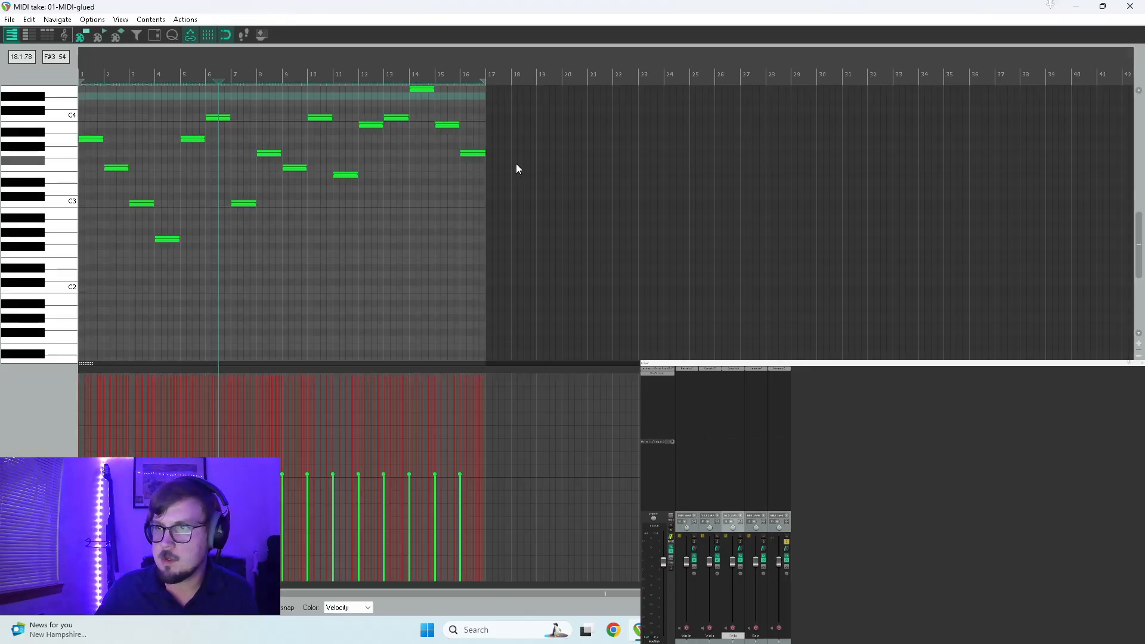
{"action": "scroll", "coordinate": [403, 242], "scroll_direction": "left", "scroll_amount": 2}
{"action": "key", "text": "space"}
{"action": "left_click", "coordinate": [1124, 5]}
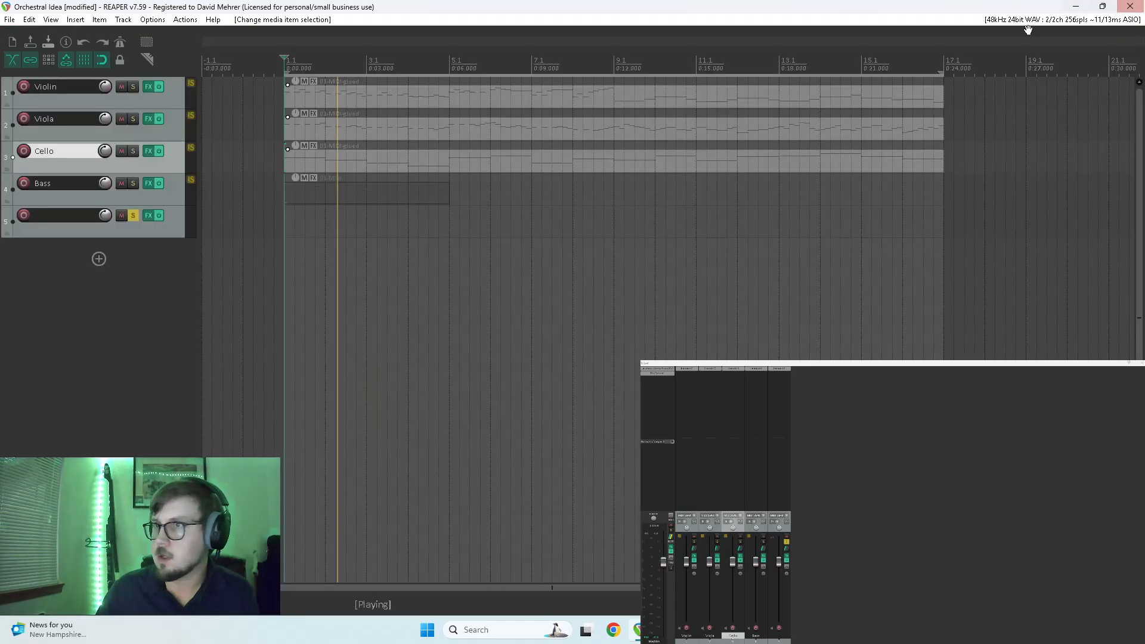
{"action": "key", "text": "space"}
Lower the velocity of all notes in the glued viola part by the same amount
{"action": "double_click", "coordinate": [623, 127]}
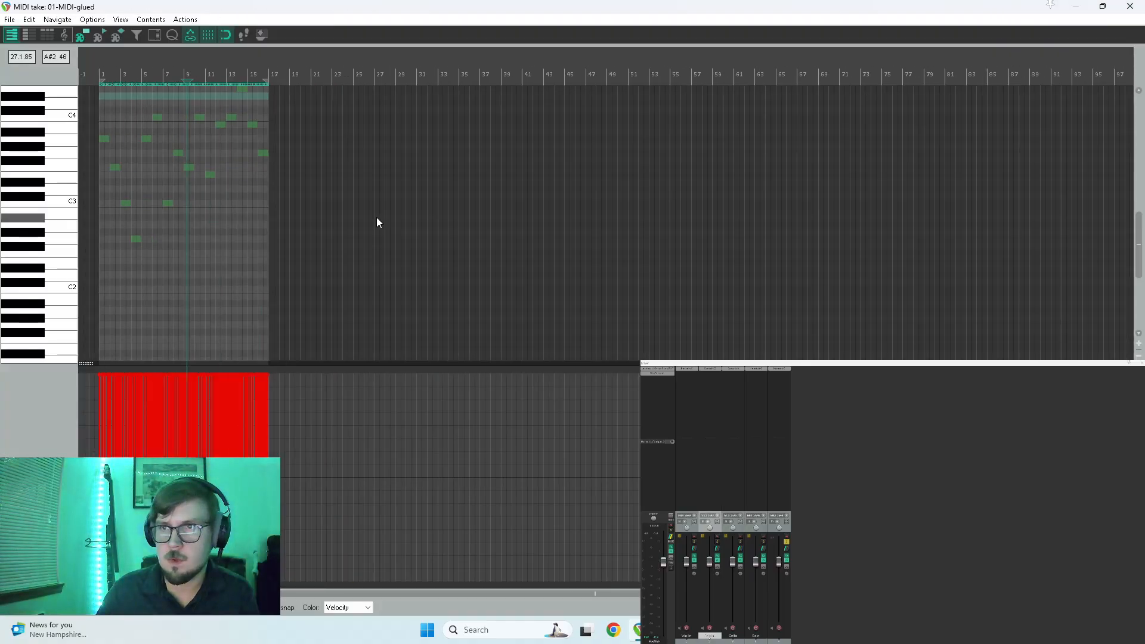
{"action": "scroll", "coordinate": [50, 191], "scroll_direction": "up", "scroll_amount": 10}
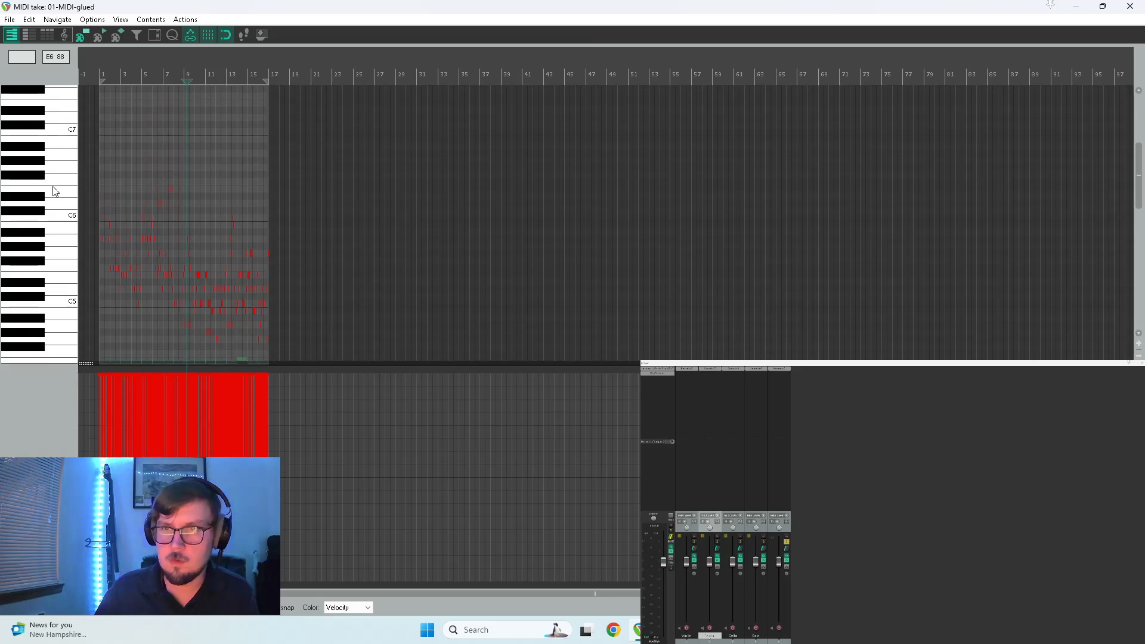
{"action": "left_click_drag", "start_coordinate": [375, 130], "coordinate": [43, 367]}
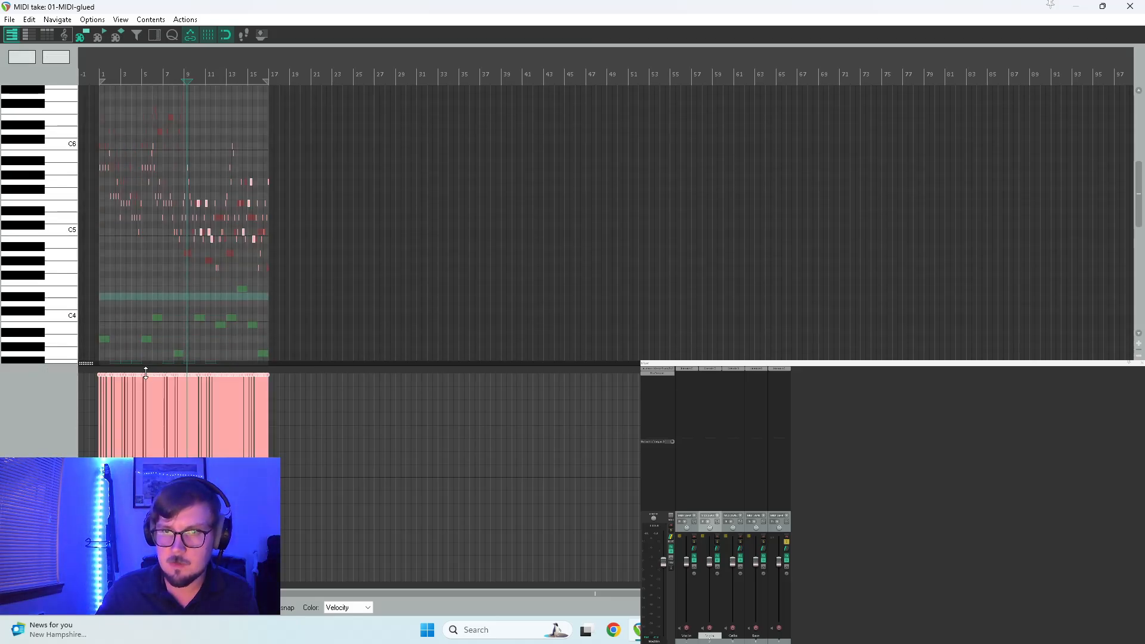
{"action": "left_click_drag", "start_coordinate": [146, 374], "coordinate": [153, 398]}
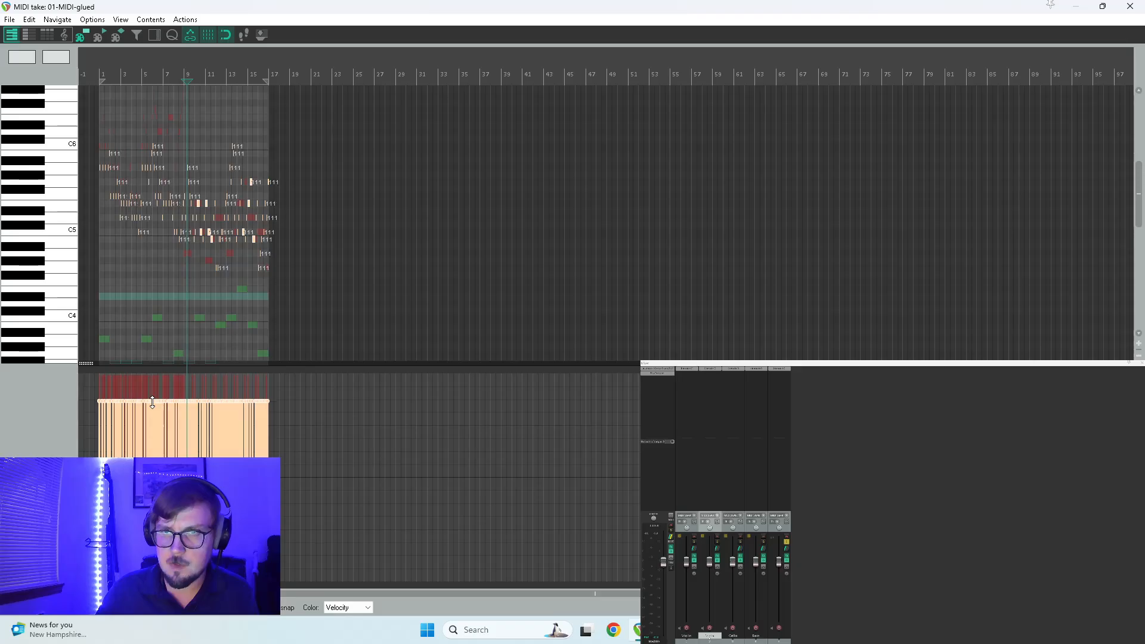
{"action": "left_click", "coordinate": [1131, 6]}
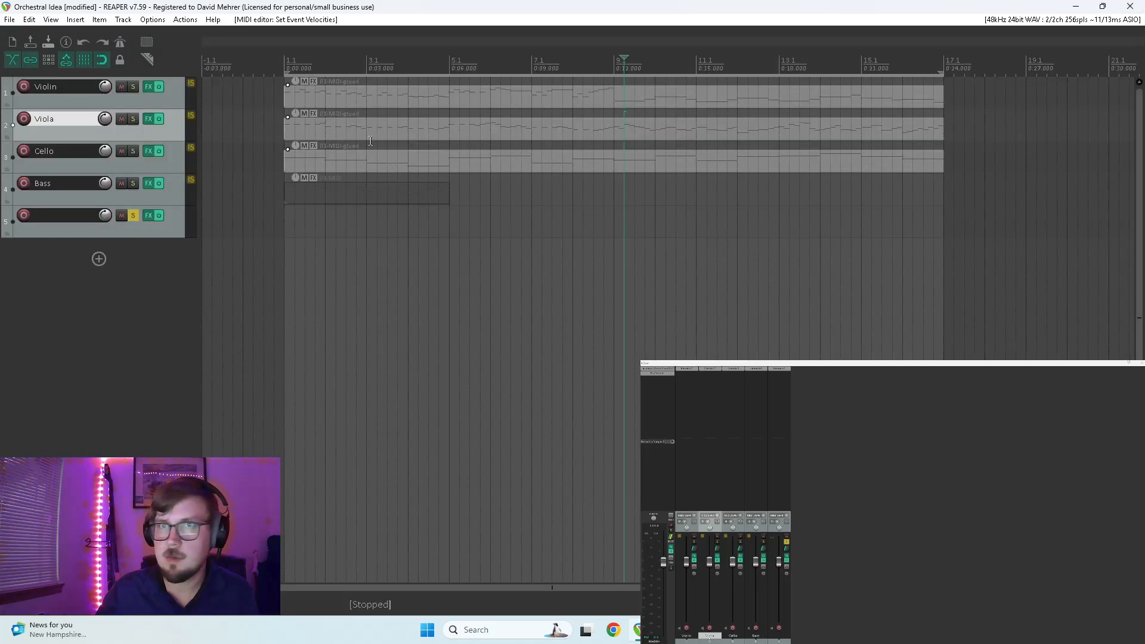
Check the glued violin part's notes and velocities in the MIDI editor
{"action": "left_click", "coordinate": [384, 105]}
{"action": "double_click", "coordinate": [381, 92]}
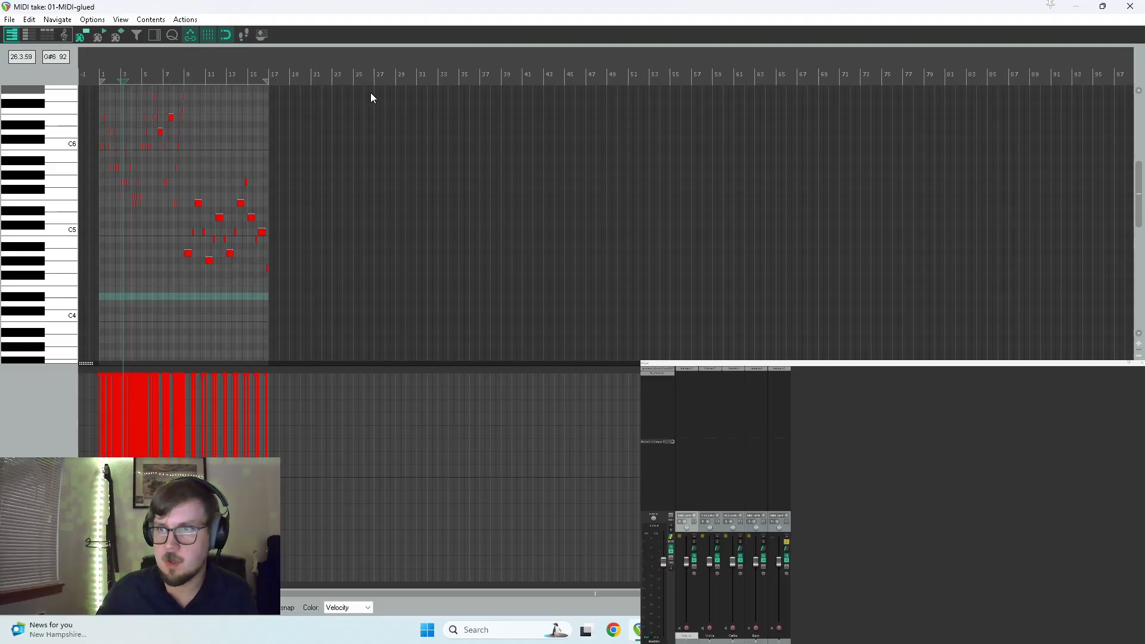
{"action": "left_click", "coordinate": [1130, 6]}
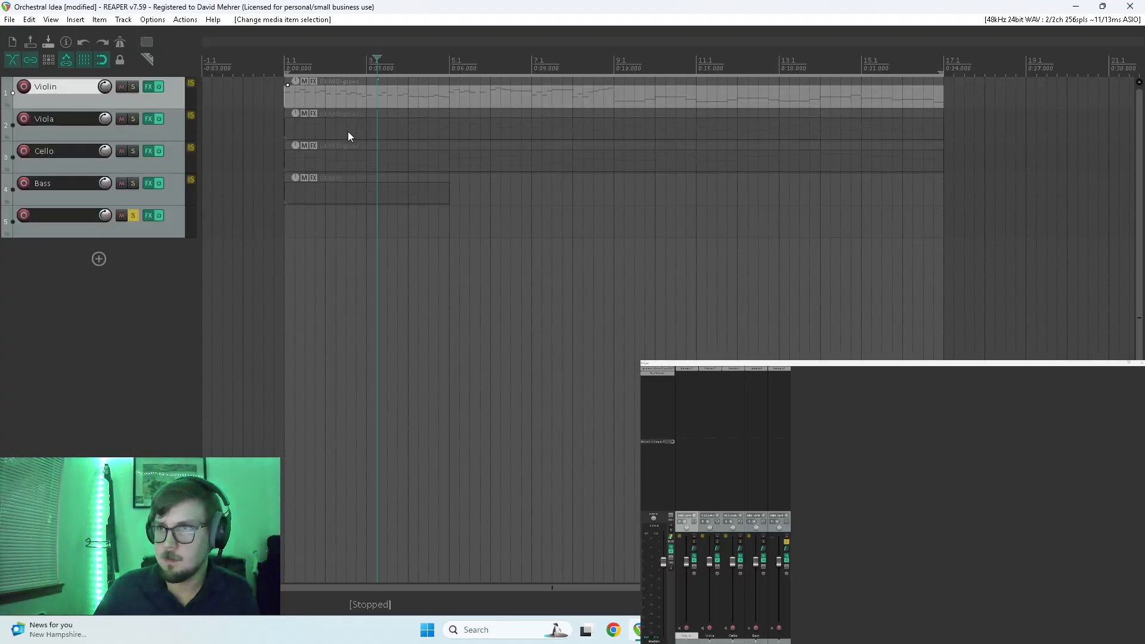
Copy the glued cello, viola and violin items onto the piano track, aligned to start at bar 1
{"action": "left_click_drag", "start_coordinate": [420, 111], "coordinate": [385, 102]}
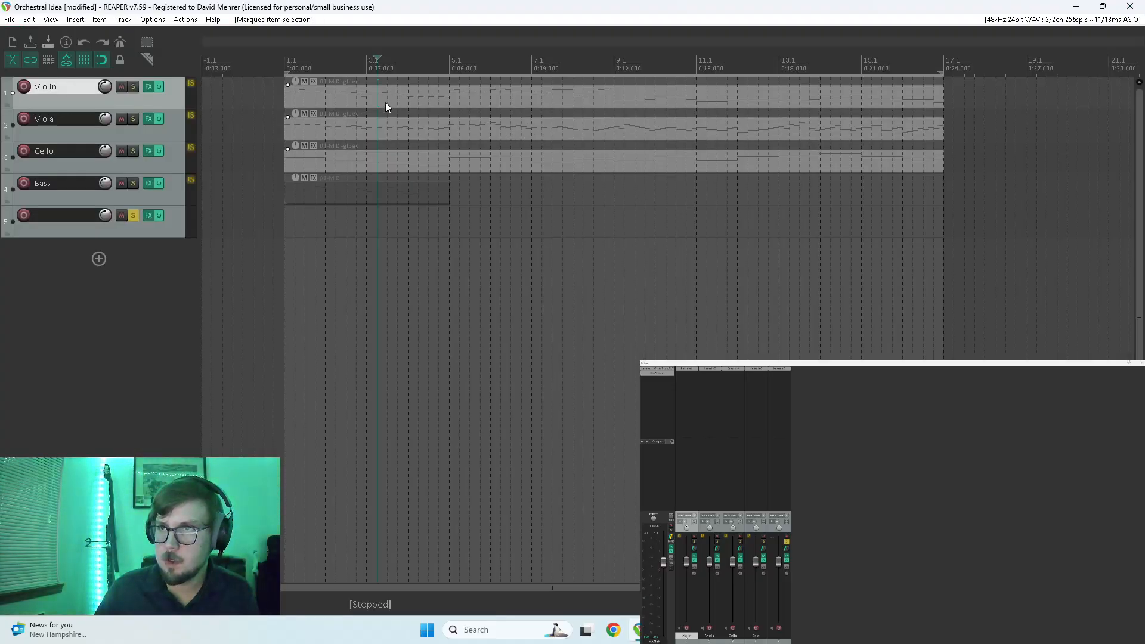
{"action": "left_click", "coordinate": [347, 163]}
{"action": "left_click_drag", "start_coordinate": [343, 162], "coordinate": [346, 226]}
{"action": "left_click_drag", "start_coordinate": [360, 137], "coordinate": [360, 228]}
{"action": "left_click_drag", "start_coordinate": [387, 96], "coordinate": [392, 228]}
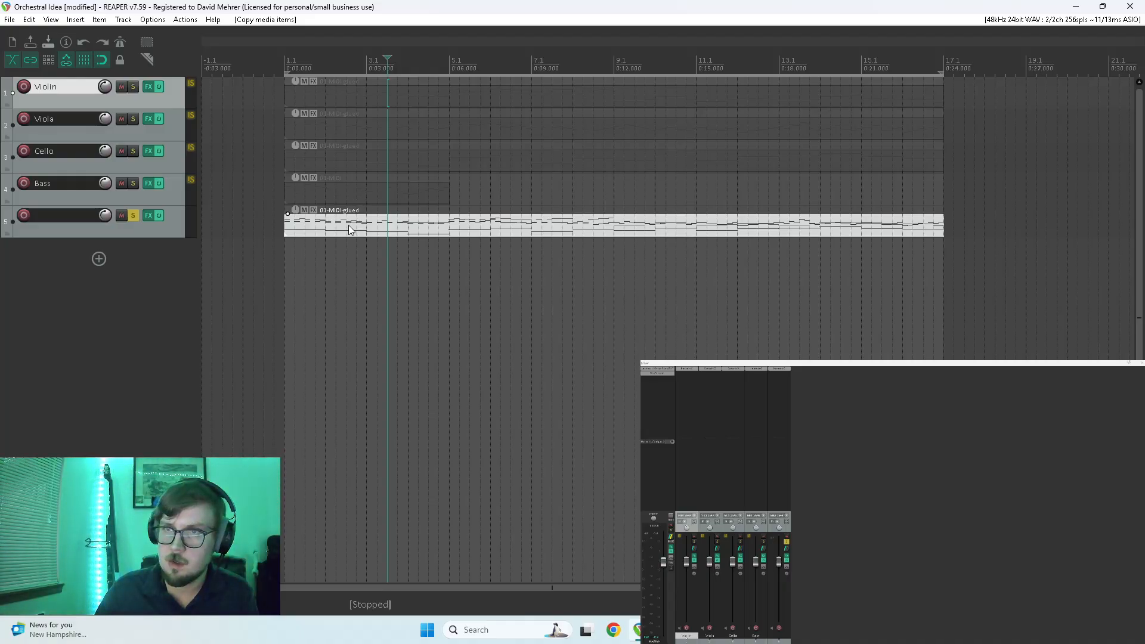
Play the piano track from bar 1 and check the copied item in the MIDI editor
{"action": "left_click", "coordinate": [286, 251]}
{"action": "key", "text": "space"}
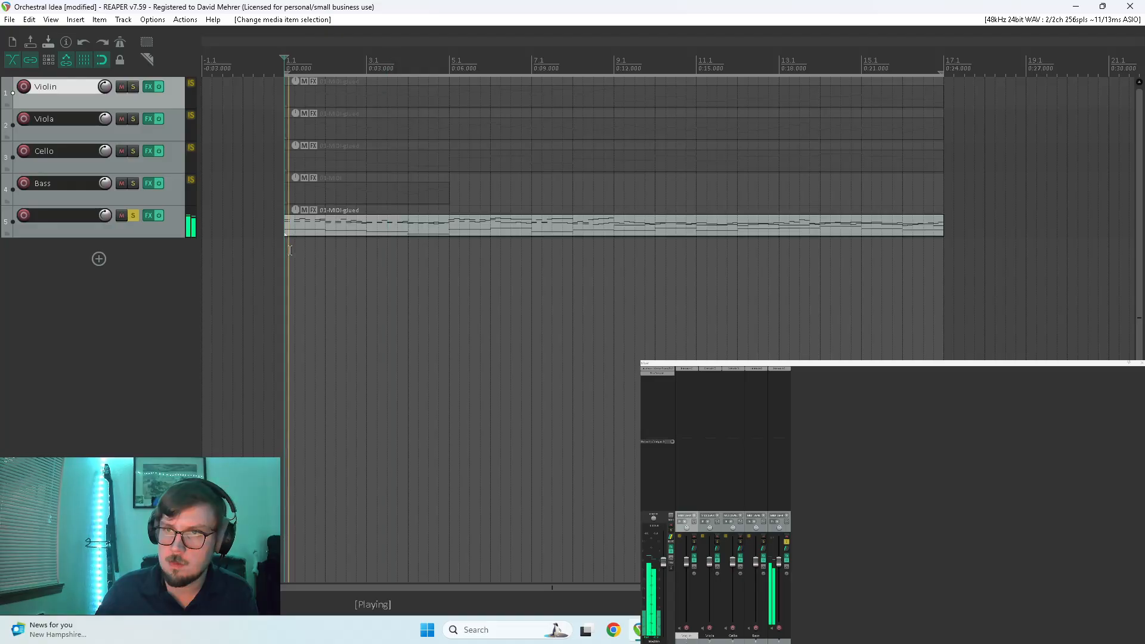
{"action": "double_click", "coordinate": [348, 223]}
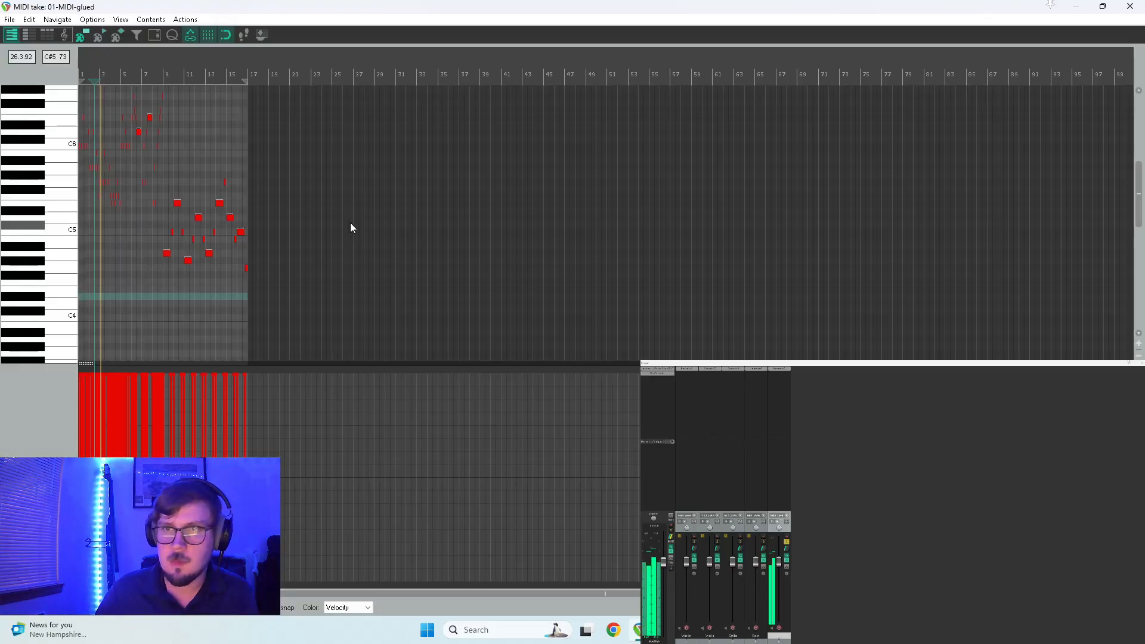
{"action": "left_click", "coordinate": [1130, 6]}
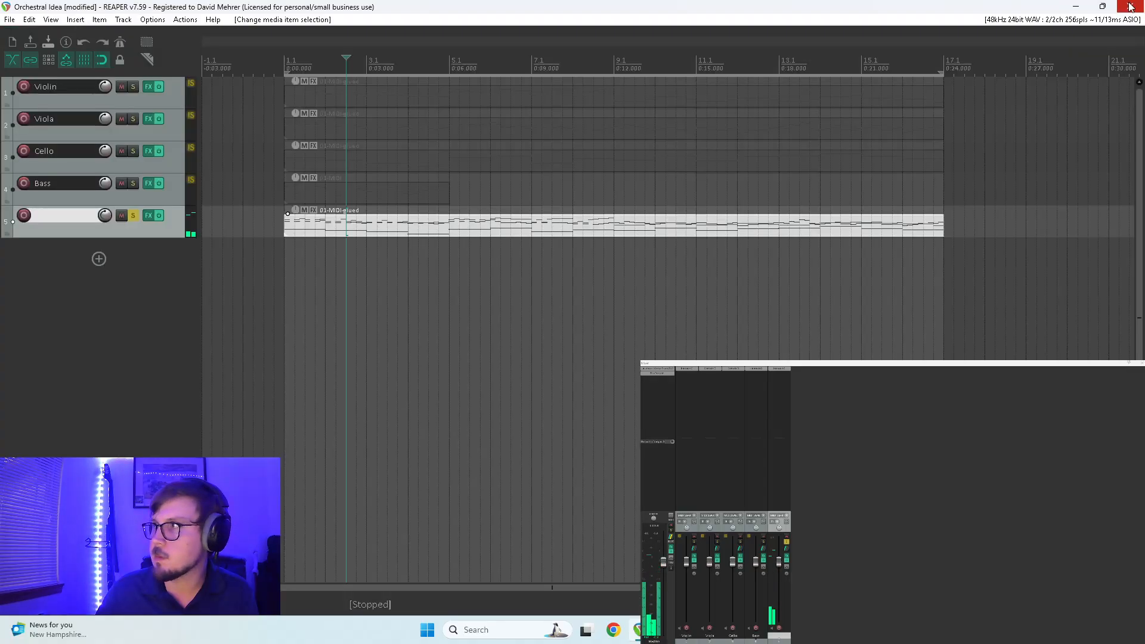
Try to glue the stacked items on the piano track and check the notes in the MIDI editor during playback
{"action": "right_click", "coordinate": [578, 225]}
{"action": "left_click", "coordinate": [626, 322]}
{"action": "double_click", "coordinate": [392, 225]}
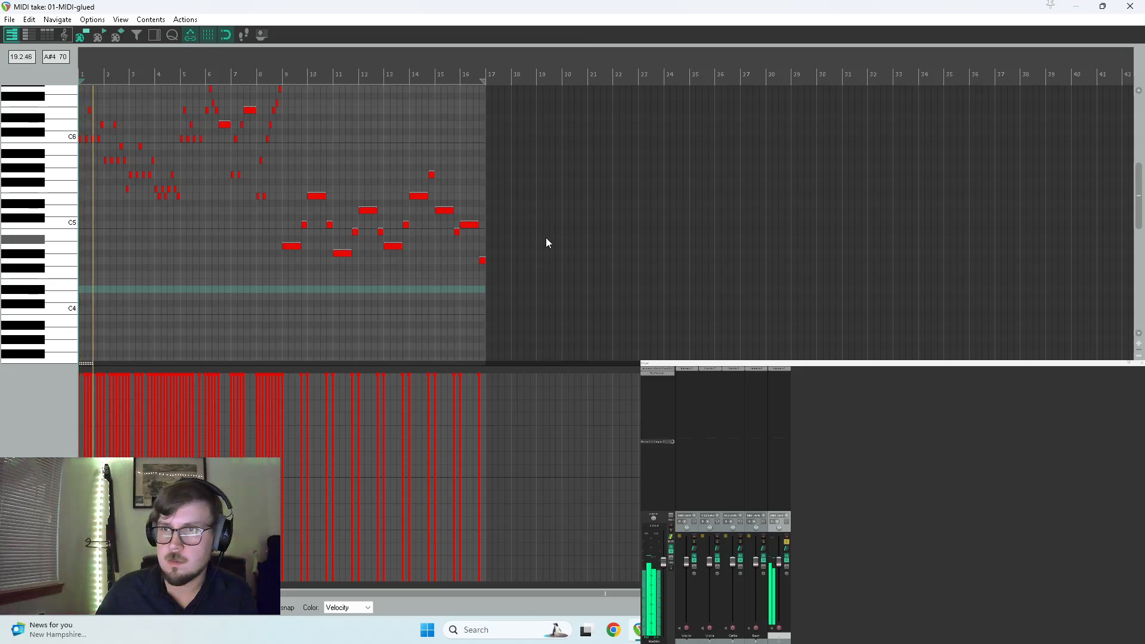
{"action": "scroll", "coordinate": [33, 265], "scroll_direction": "up", "scroll_amount": 1}
{"action": "scroll", "coordinate": [371, 264], "scroll_direction": "down", "scroll_amount": 1}
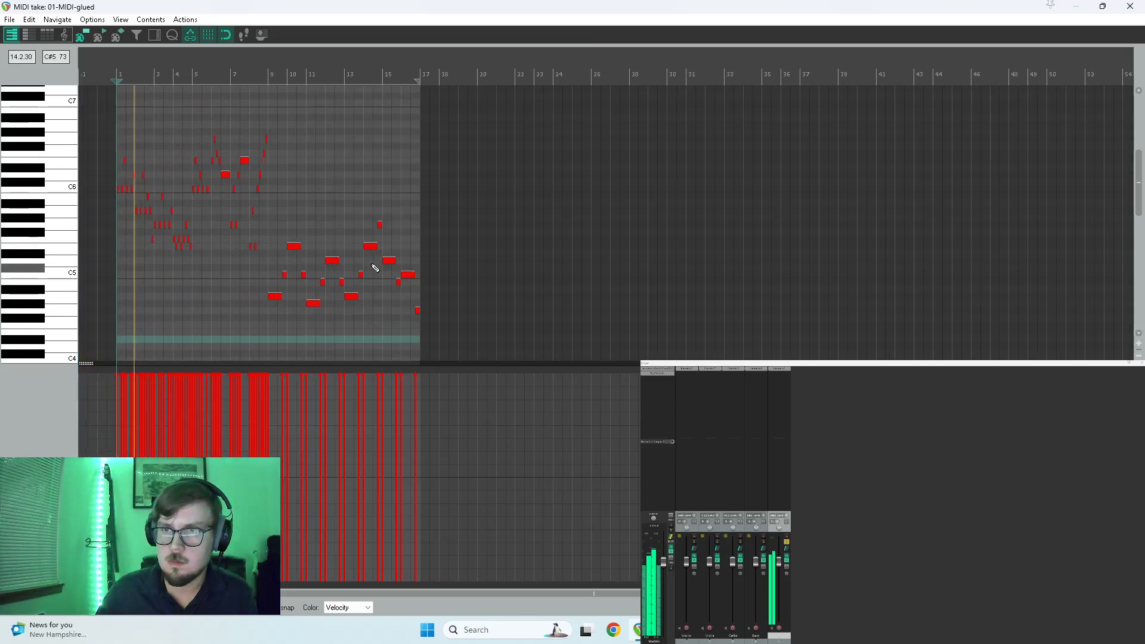
{"action": "scroll", "coordinate": [375, 268], "scroll_direction": "up", "scroll_amount": 1}
{"action": "key", "text": "space"}
{"action": "left_click", "coordinate": [1130, 6]}
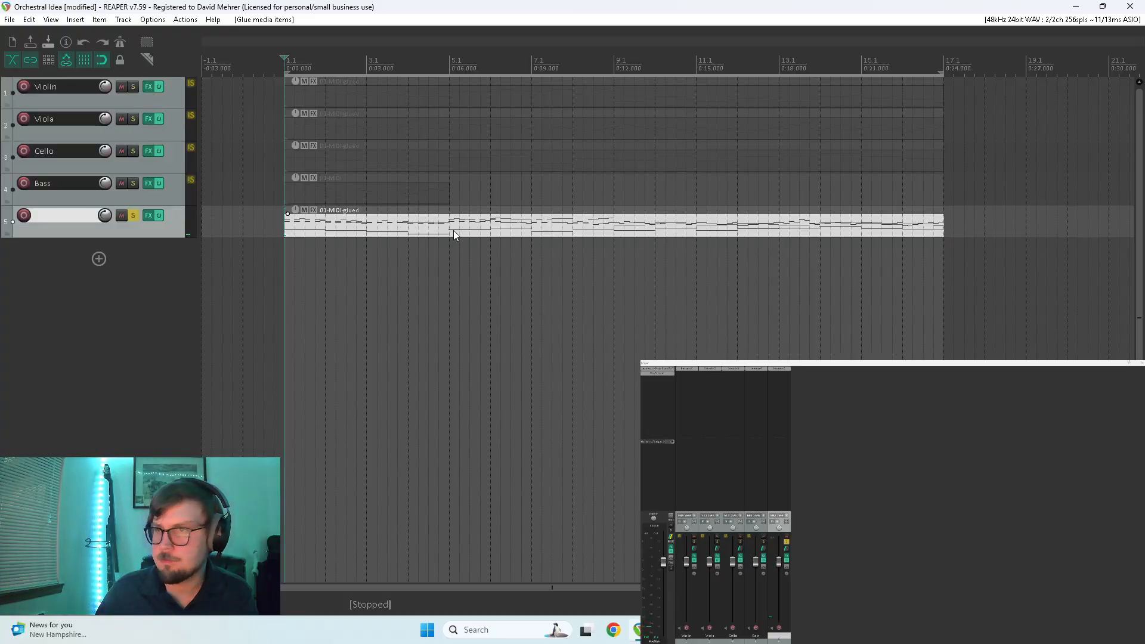
Glue the stacked violin, viola and cello items on the piano track into a single item
{"action": "right_click", "coordinate": [454, 230]}
{"action": "left_click", "coordinate": [495, 373]}
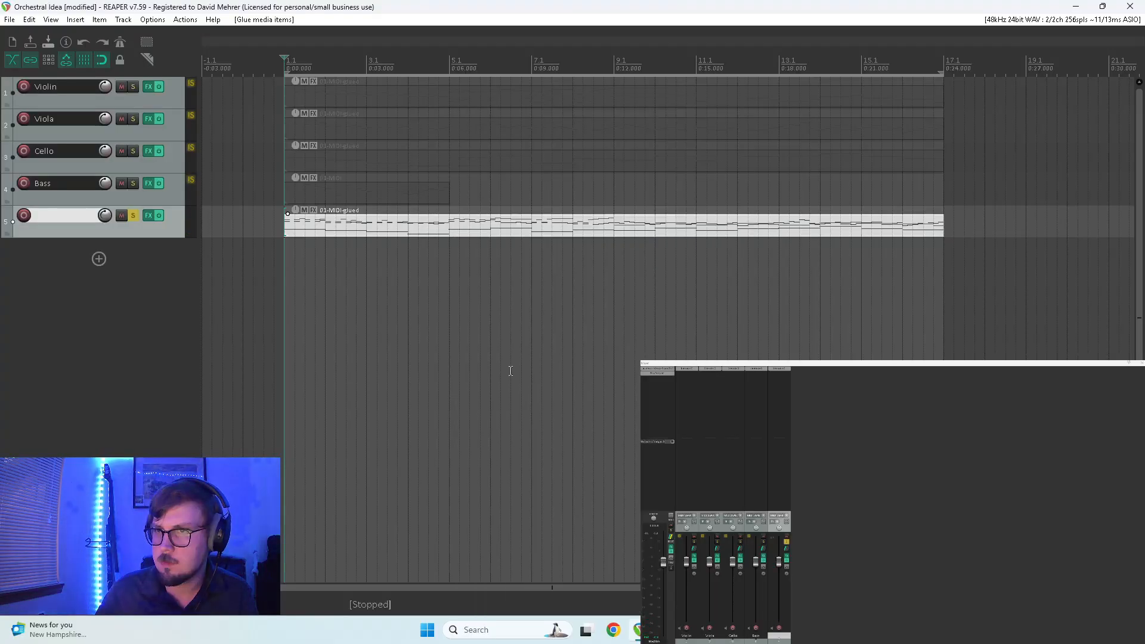
{"action": "right_click", "coordinate": [353, 228]}
{"action": "left_click", "coordinate": [411, 374]}
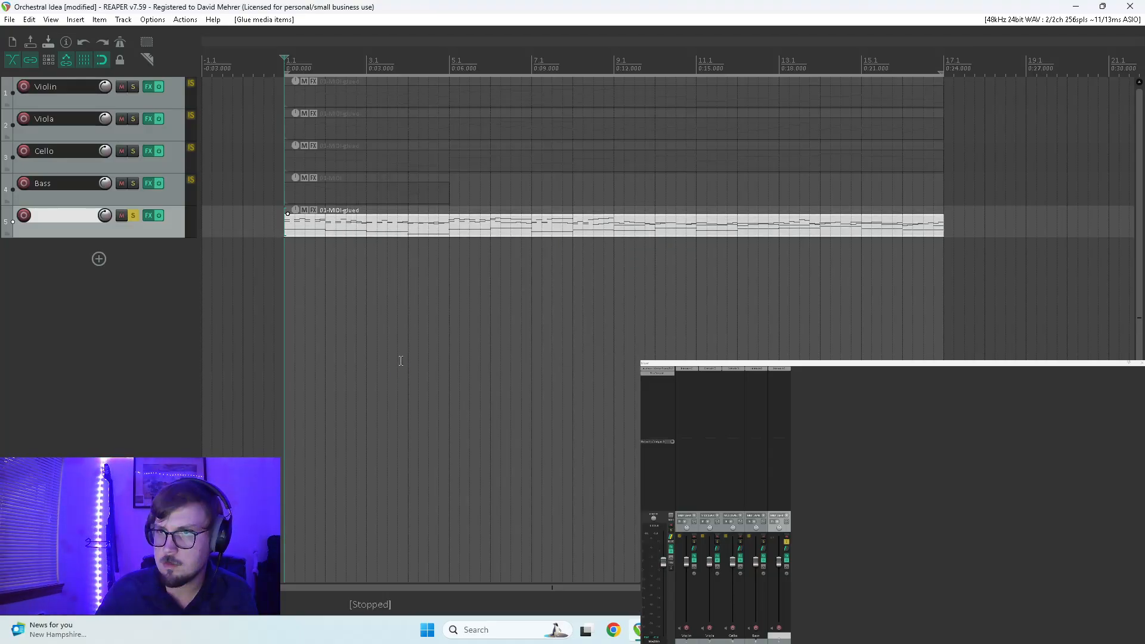
Play the combined piano item in the MIDI editor and stop at bar 9, beat 4
{"action": "double_click", "coordinate": [300, 232]}
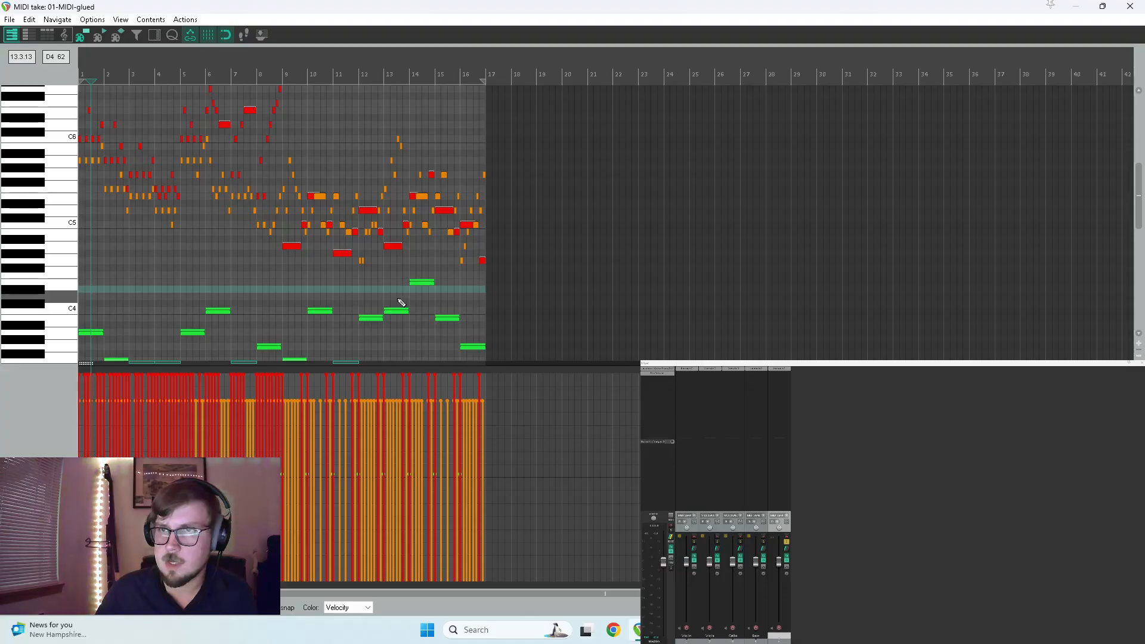
{"action": "key", "text": "space"}
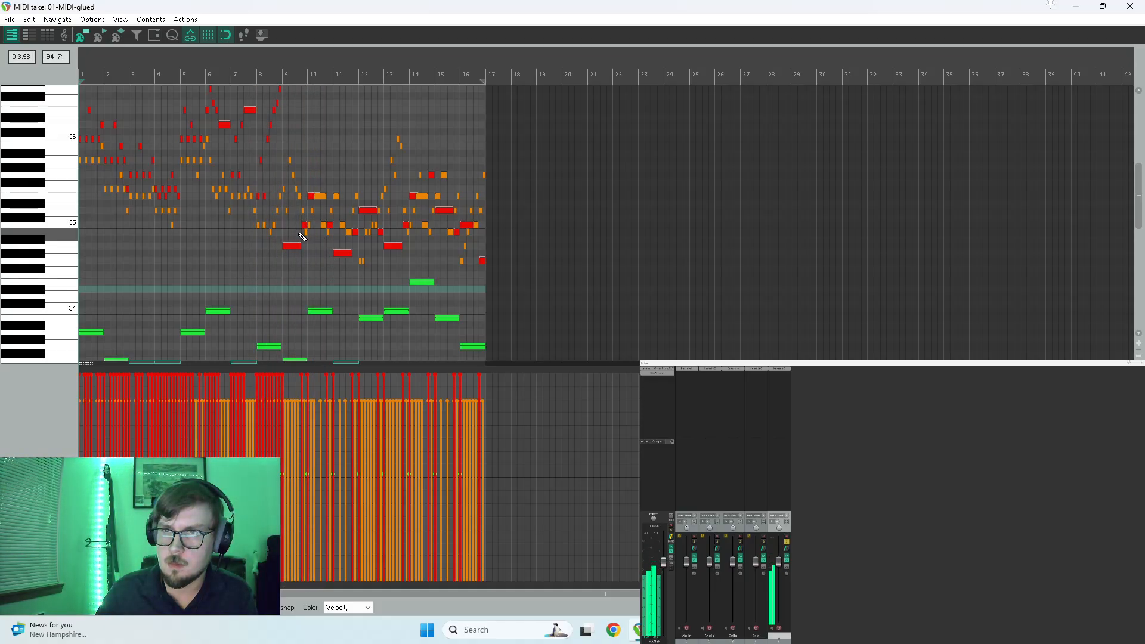
{"action": "scroll", "coordinate": [537, 266], "scroll_direction": "up", "scroll_amount": 5}
{"action": "key", "text": "space"}
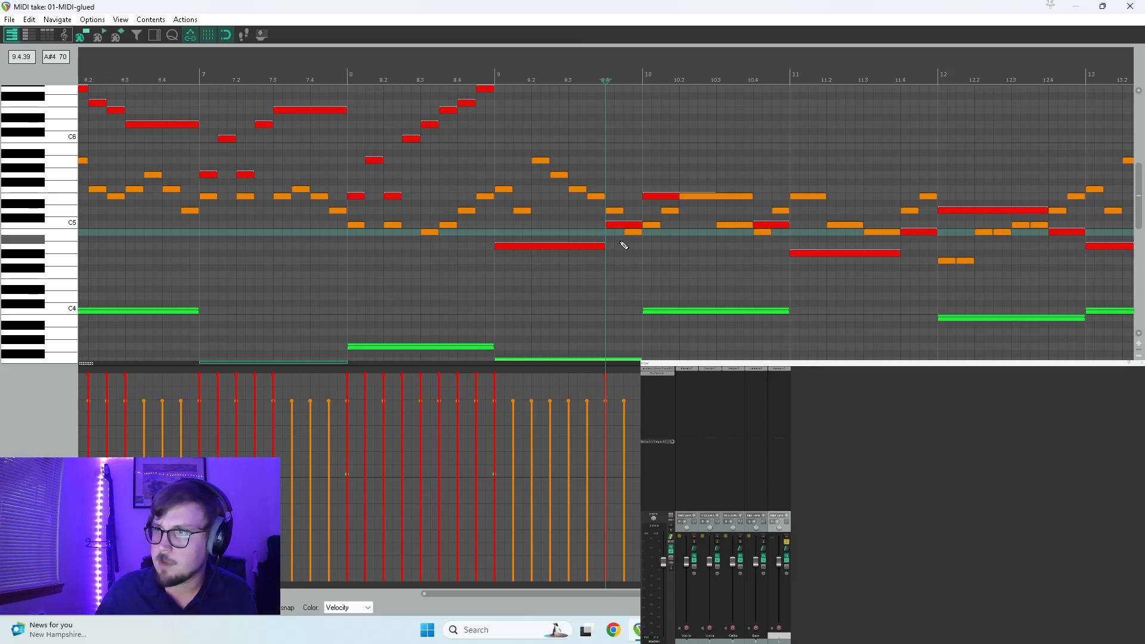
Select the violin and viola notes from bar 9 beat 4 into bar 10 and examine how they overlap
{"action": "left_click_drag", "start_coordinate": [620, 245], "coordinate": [670, 162]}
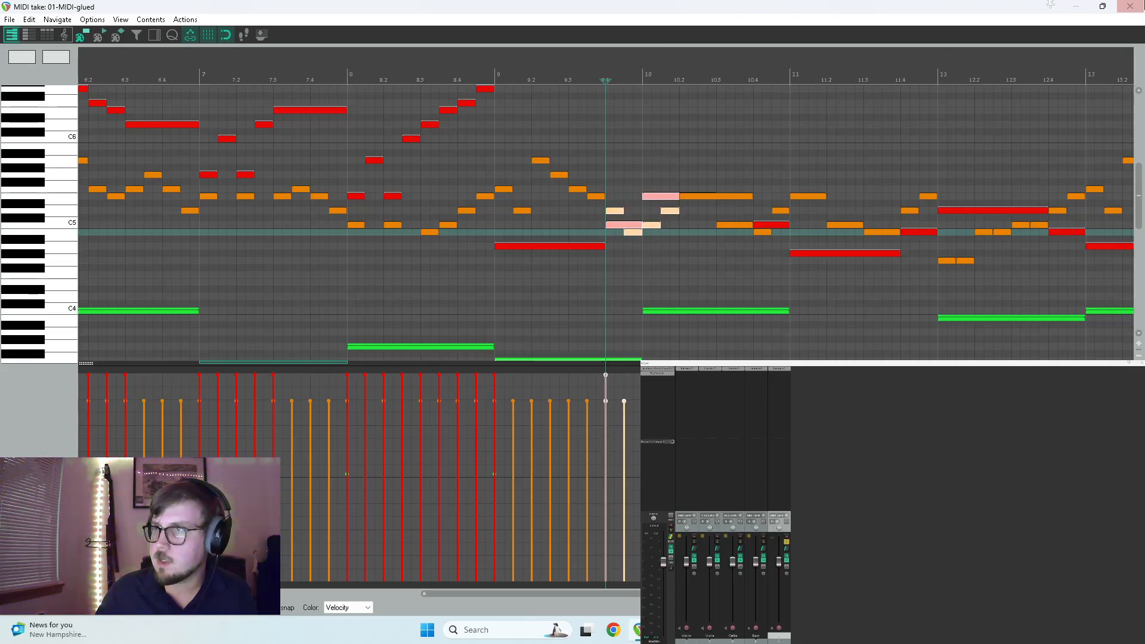
{"action": "left_click", "coordinate": [1130, 6]}
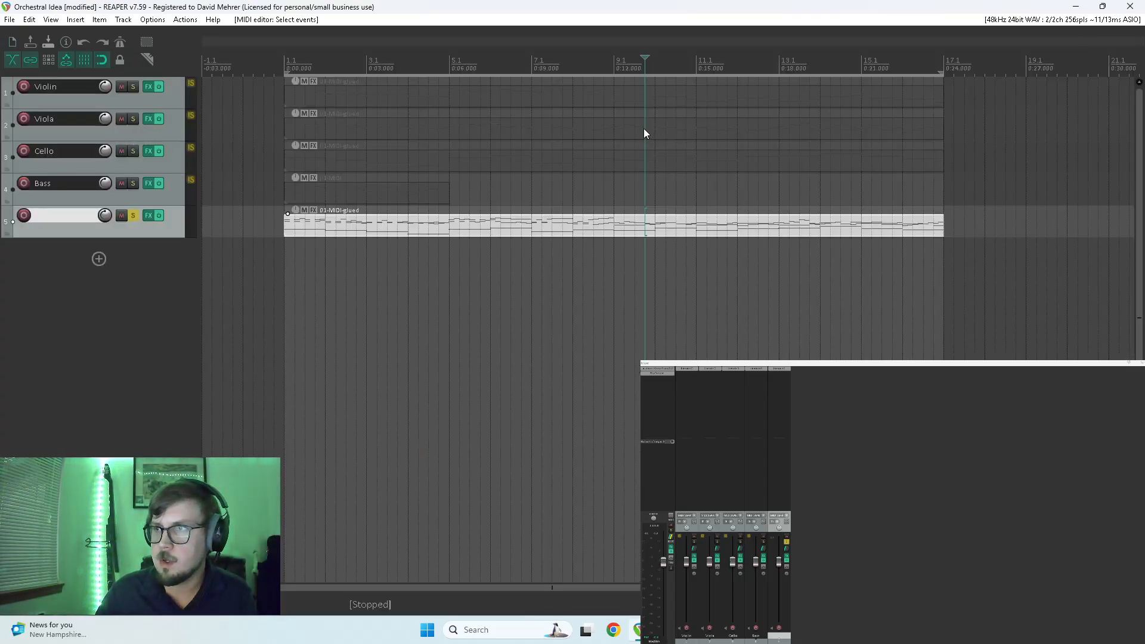
{"action": "double_click", "coordinate": [650, 230]}
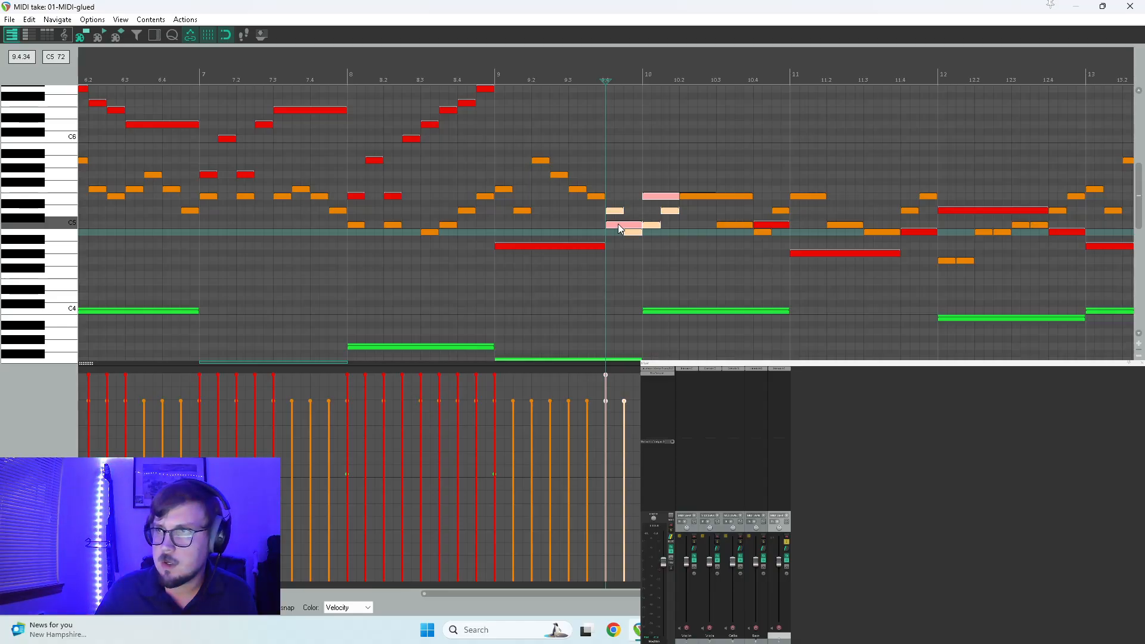
{"action": "left_click", "coordinate": [1131, 7]}
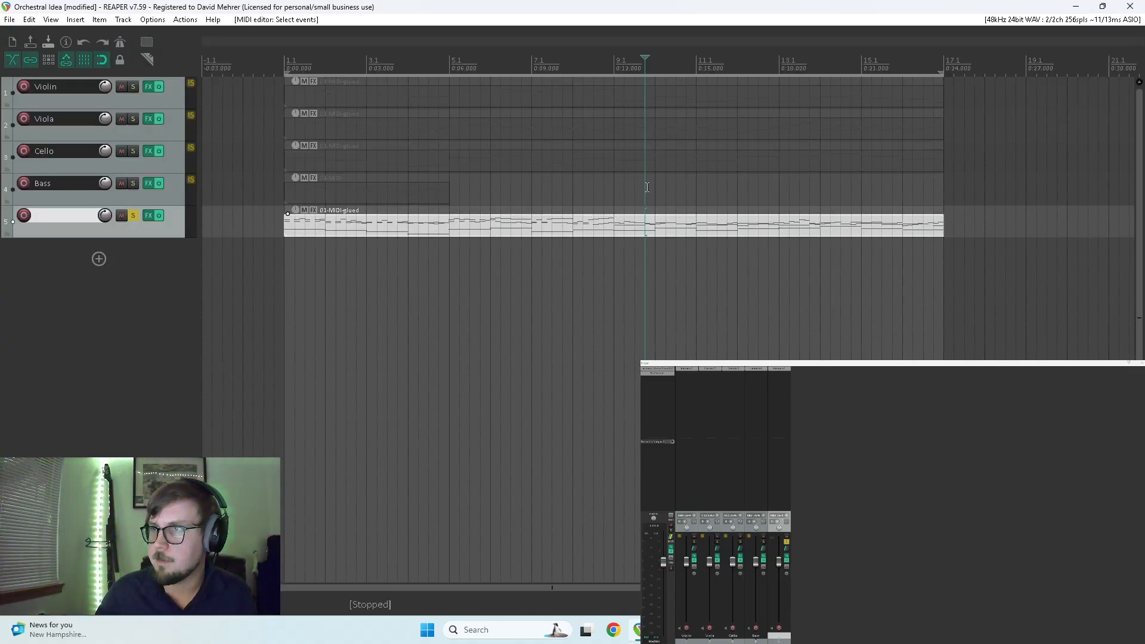
Raise the violin part's note on beat 4 of bar 9 to D5 and play from there
{"action": "double_click", "coordinate": [645, 98]}
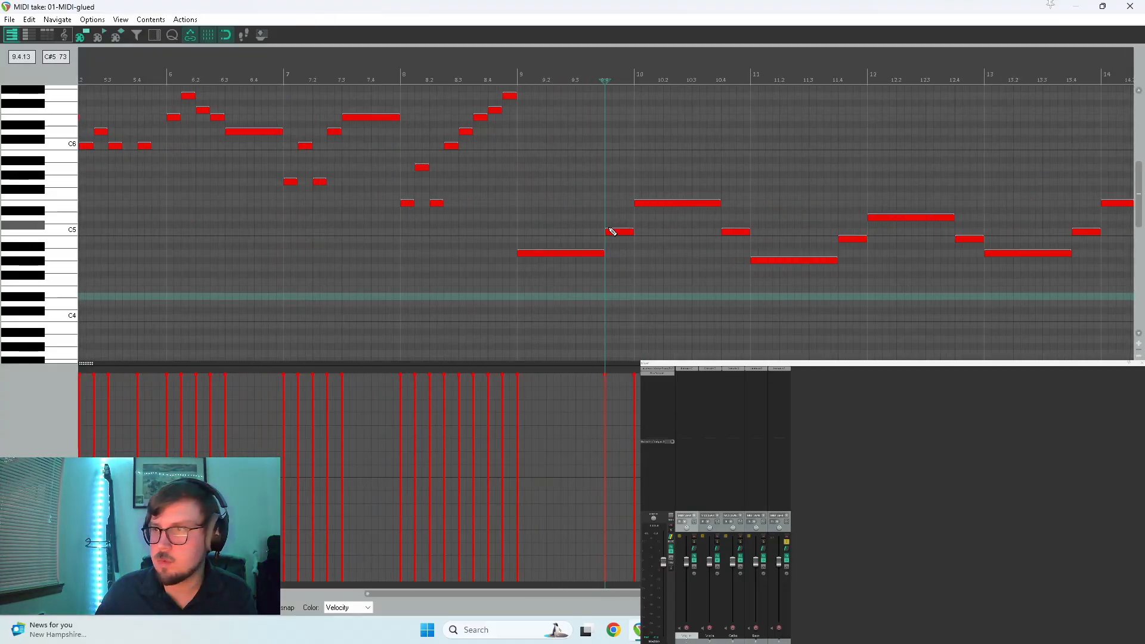
{"action": "left_click", "coordinate": [615, 232]}
{"action": "left_click_drag", "start_coordinate": [624, 227], "coordinate": [623, 218]}
{"action": "key", "text": "space"}
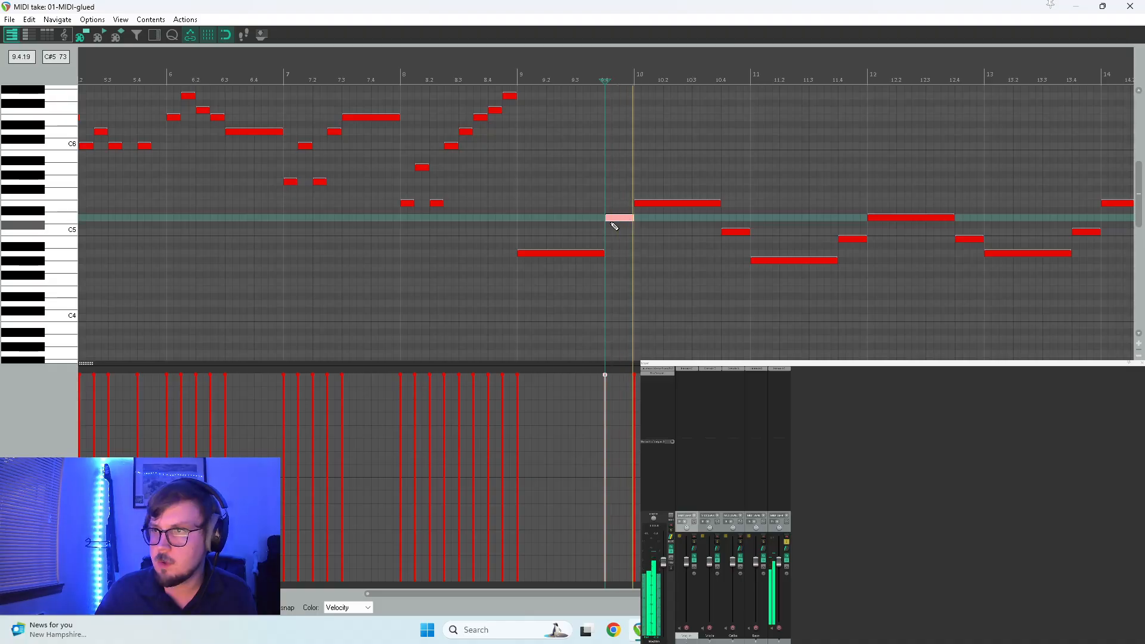
Raise the matching violin note on beat 4 of bar 9 to D5 in the combined piano item and play from there
{"action": "key", "text": "space"}
{"action": "left_click", "coordinate": [1130, 6]}
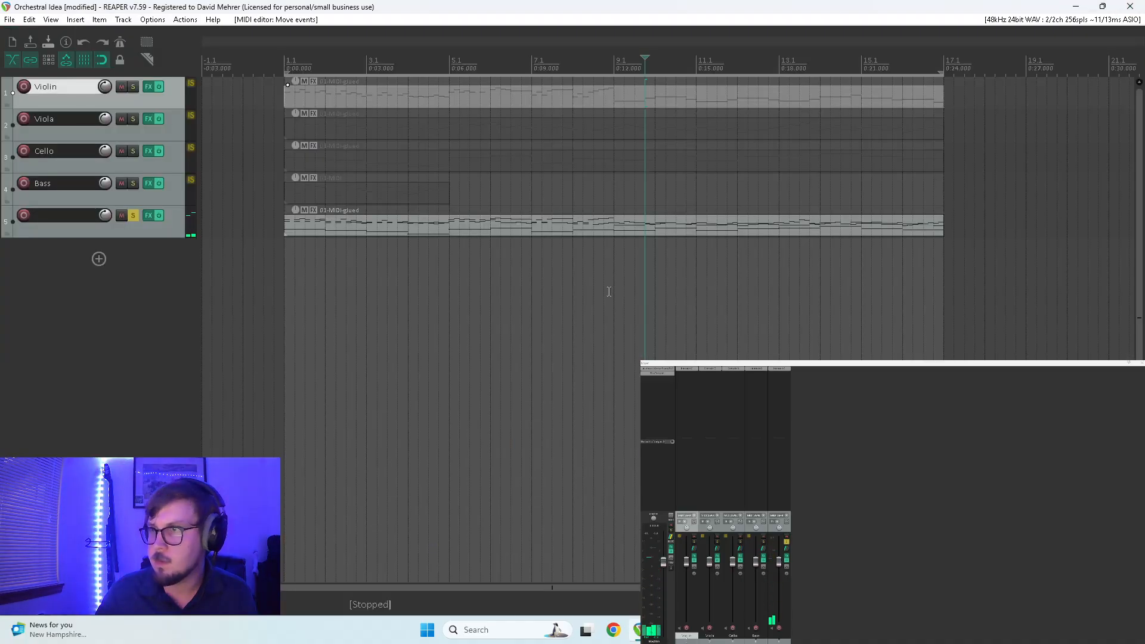
{"action": "double_click", "coordinate": [649, 233]}
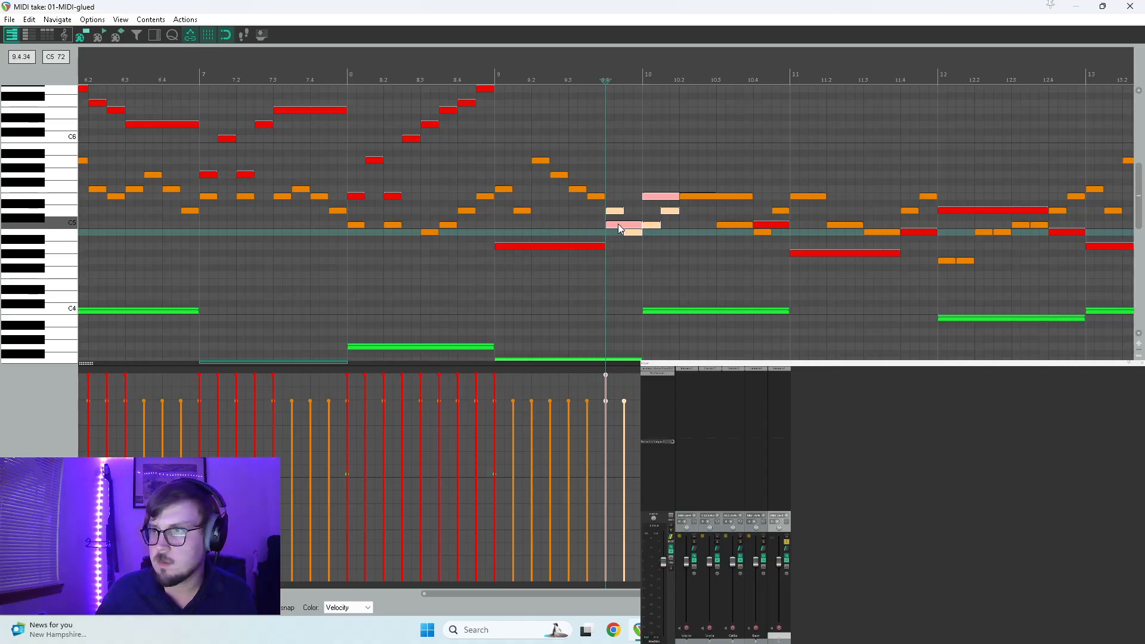
{"action": "left_click_drag", "start_coordinate": [617, 224], "coordinate": [620, 213]}
{"action": "key", "text": "space"}
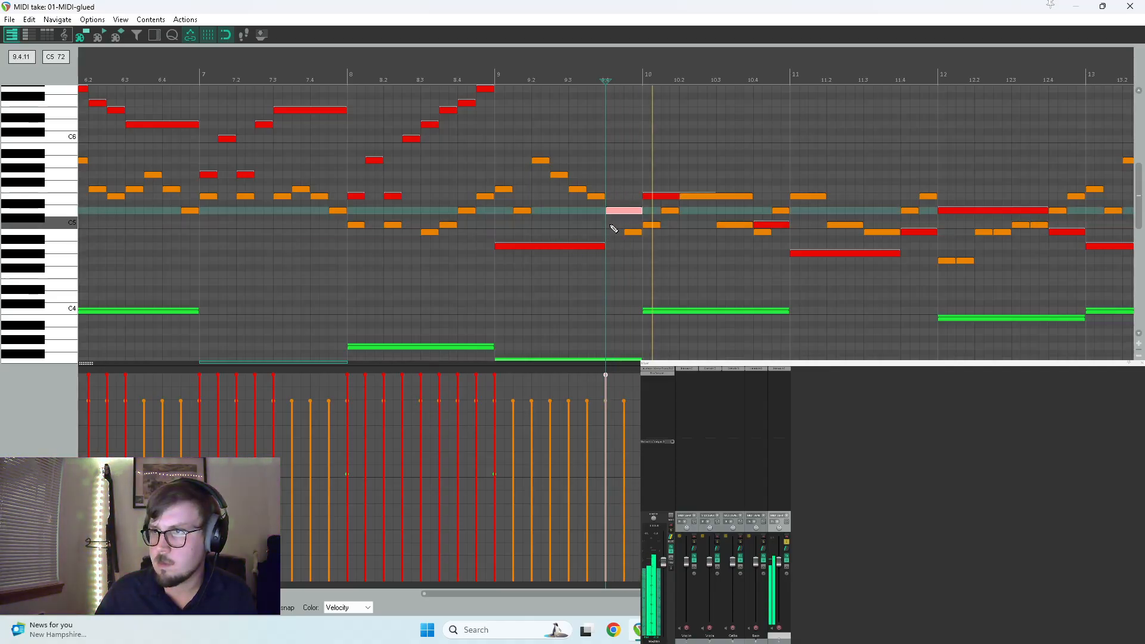
Check the clashing notes on beat 4 of bar 10, and lower the violin part's note there to B4
{"action": "left_click", "coordinate": [768, 226]}
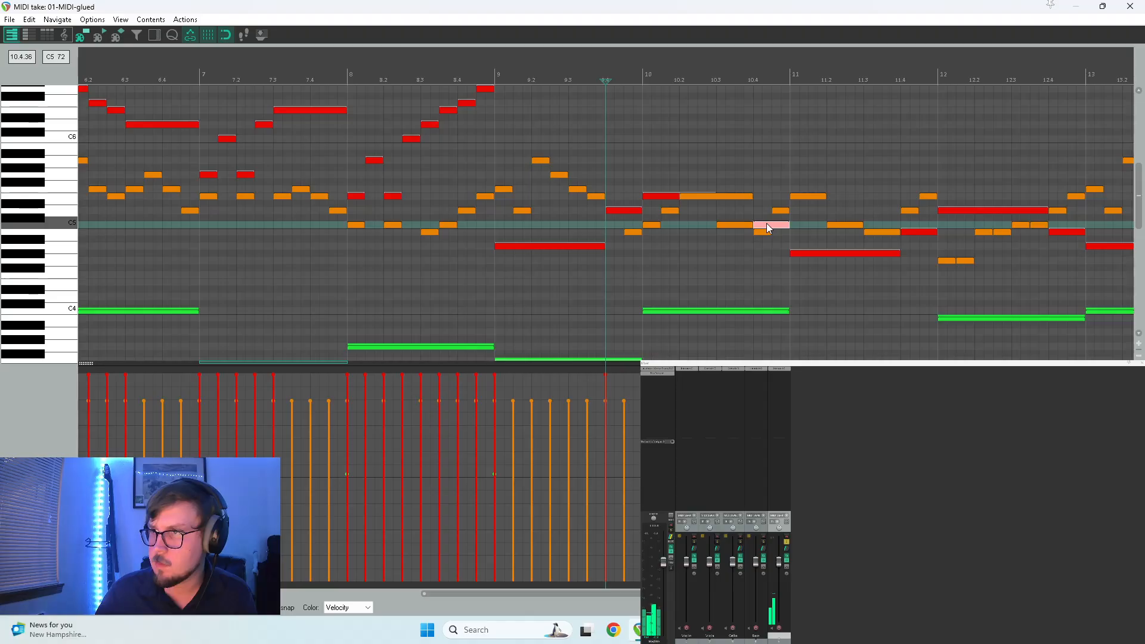
{"action": "left_click", "coordinate": [767, 210]}
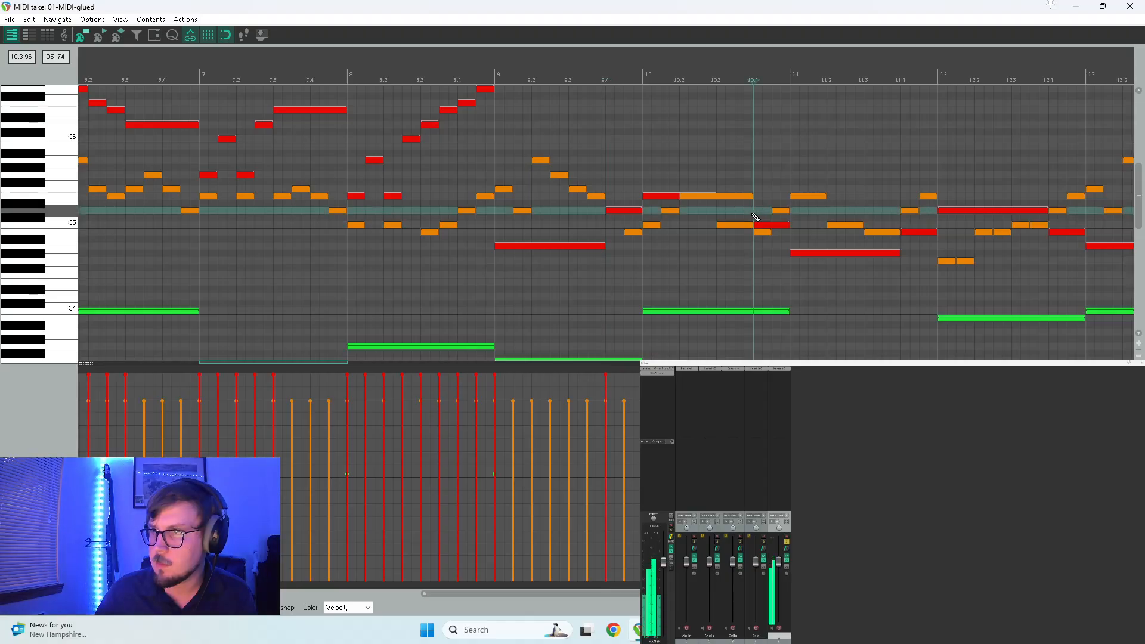
{"action": "left_click", "coordinate": [1139, 6]}
{"action": "double_click", "coordinate": [688, 97]}
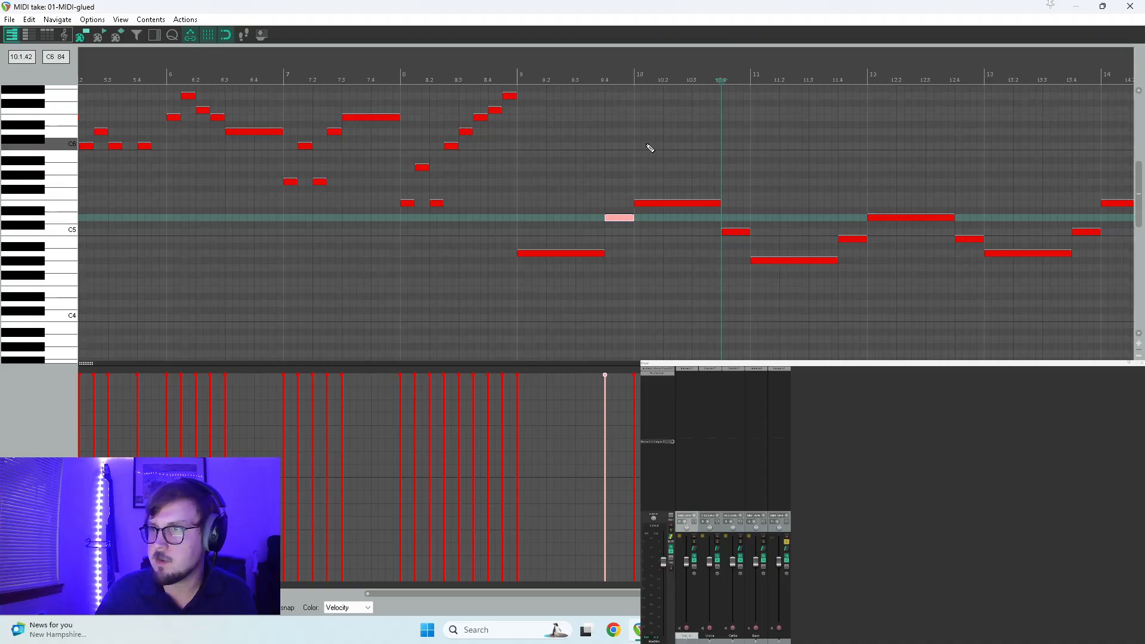
{"action": "left_click_drag", "start_coordinate": [728, 231], "coordinate": [735, 238]}
{"action": "left_click", "coordinate": [1130, 6]}
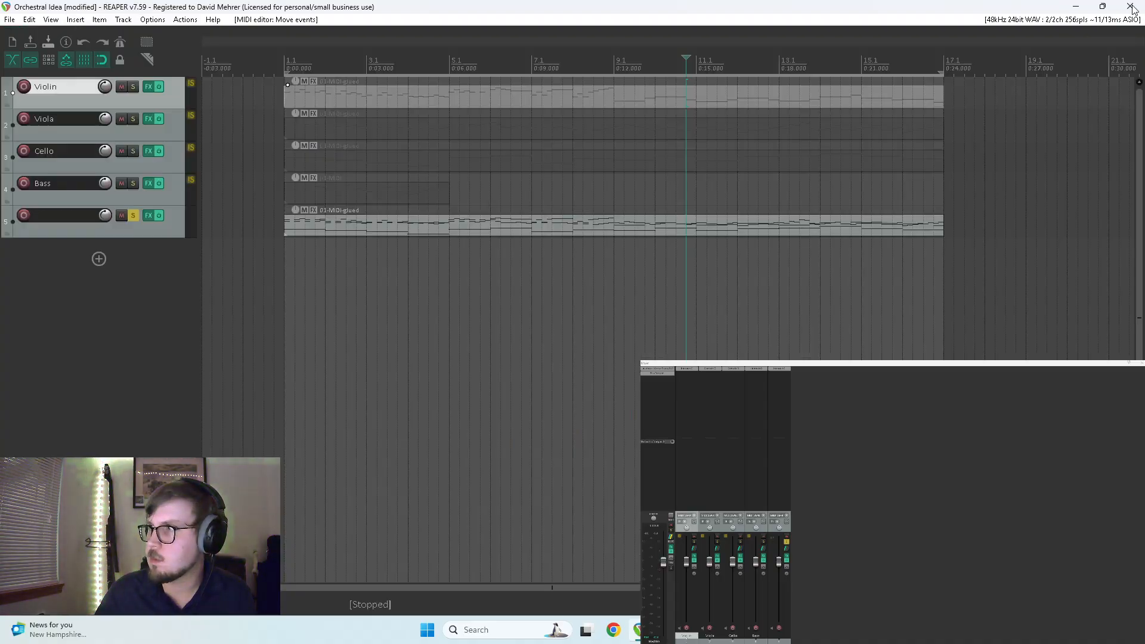
Lower the matching note on beat 4 of bar 10 to B4 in the combined piano item and play from late bar 9
{"action": "double_click", "coordinate": [689, 223]}
{"action": "left_click_drag", "start_coordinate": [765, 226], "coordinate": [766, 231]}
{"action": "left_click", "coordinate": [596, 255]}
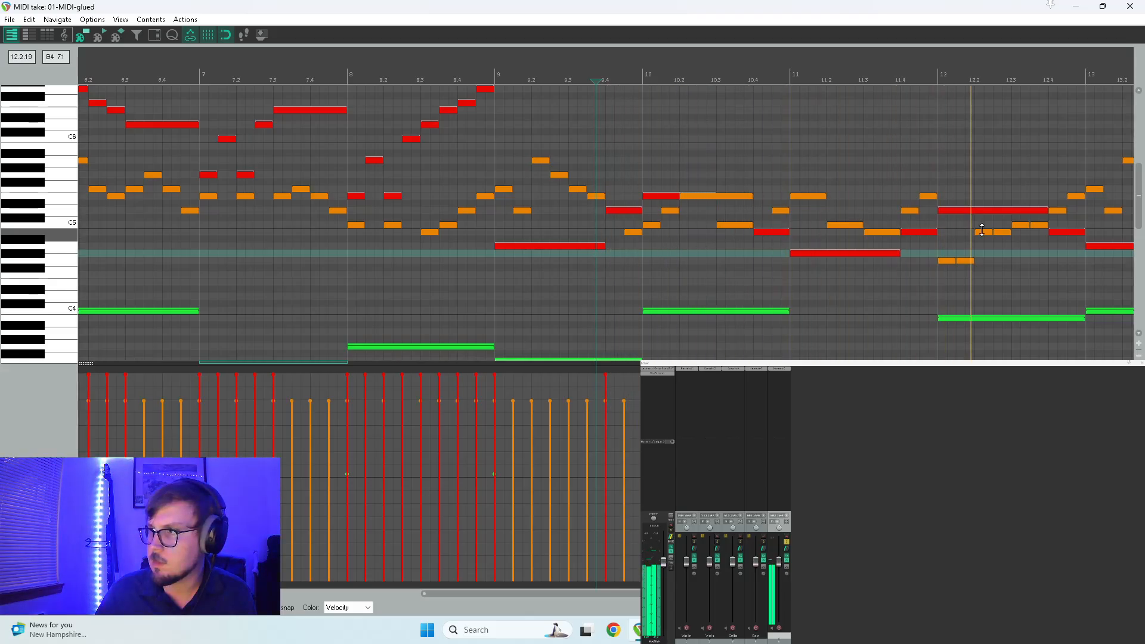
Audition the violin notes from bar 13 into bar 14 on the combined item and compare them with the viola notes around beat 4
{"action": "scroll", "coordinate": [867, 232], "scroll_direction": "down", "scroll_amount": 3}
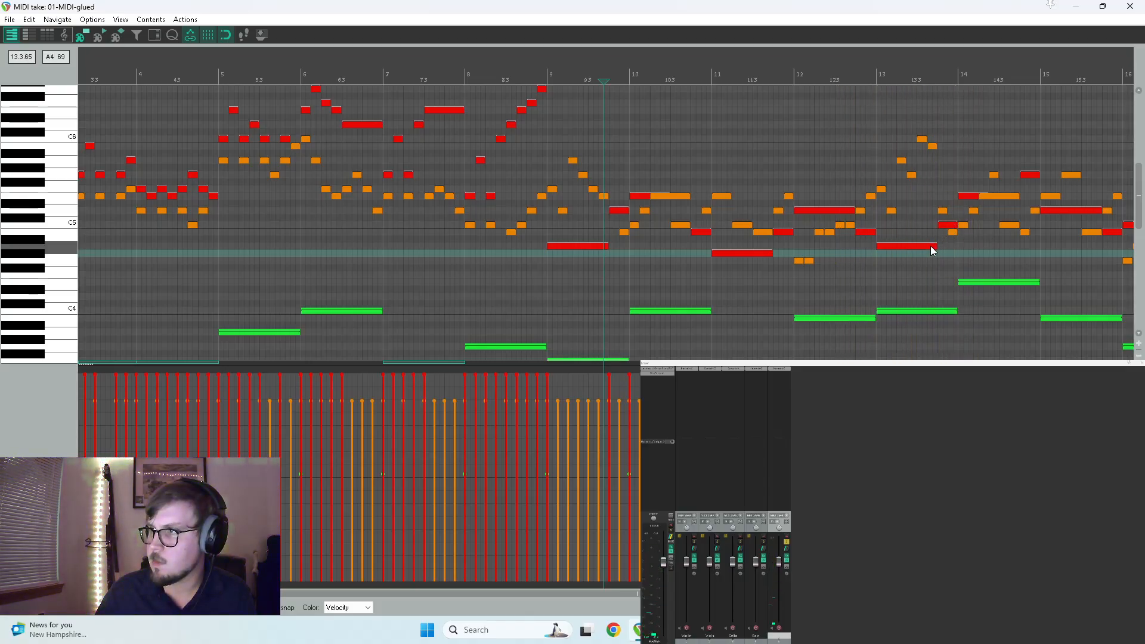
{"action": "left_click", "coordinate": [930, 247]}
{"action": "left_click", "coordinate": [967, 197]}
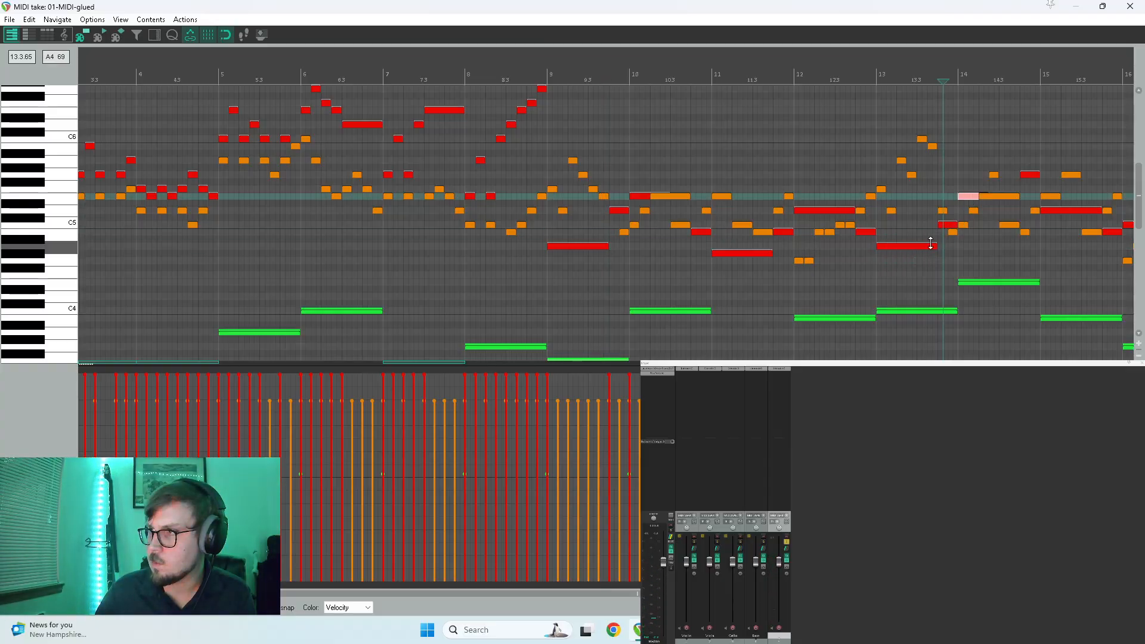
{"action": "left_click", "coordinate": [922, 245]}
{"action": "left_click", "coordinate": [968, 197]}
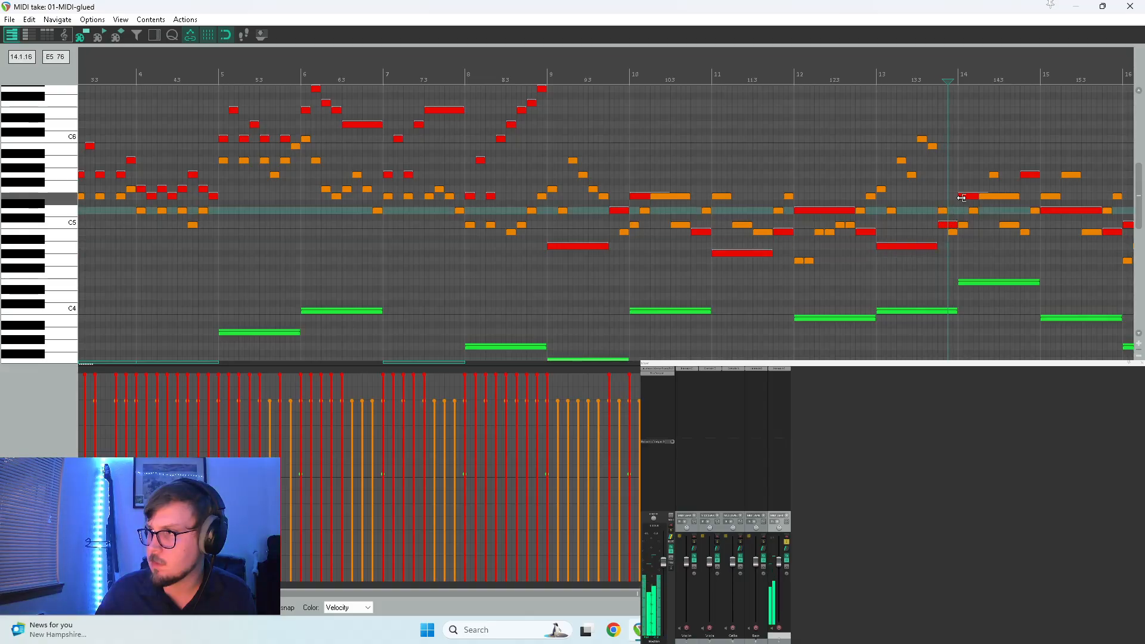
{"action": "left_click", "coordinate": [947, 227]}
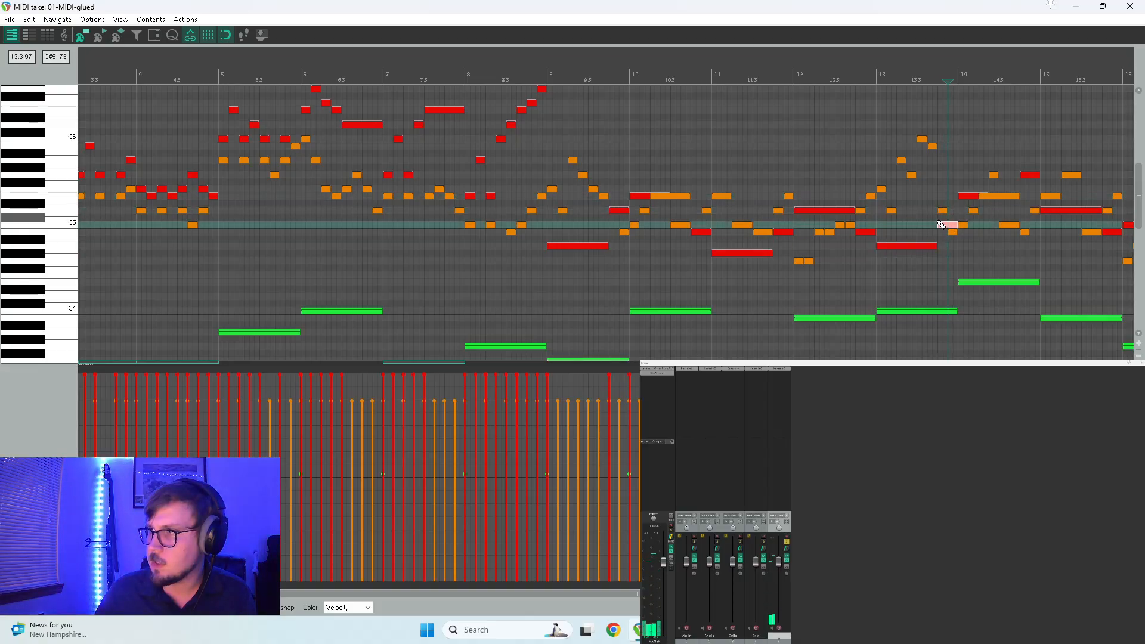
{"action": "left_click", "coordinate": [942, 218]}
Raise the violin part's note on beat 4 of bar 13 to D5
{"action": "left_click", "coordinate": [1132, 7]}
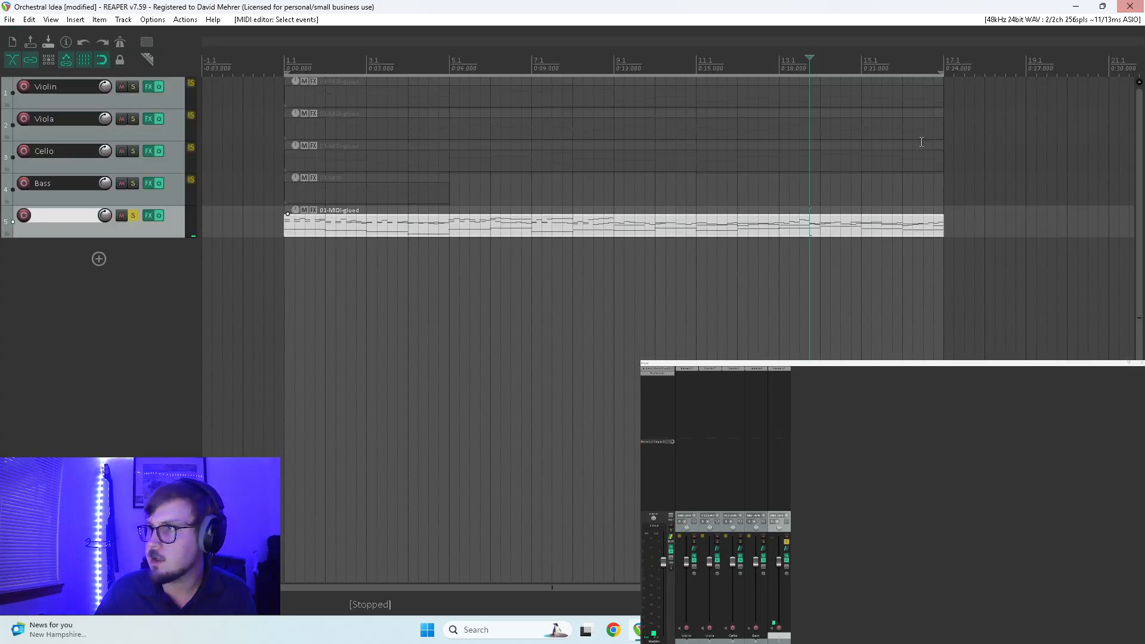
{"action": "double_click", "coordinate": [813, 105]}
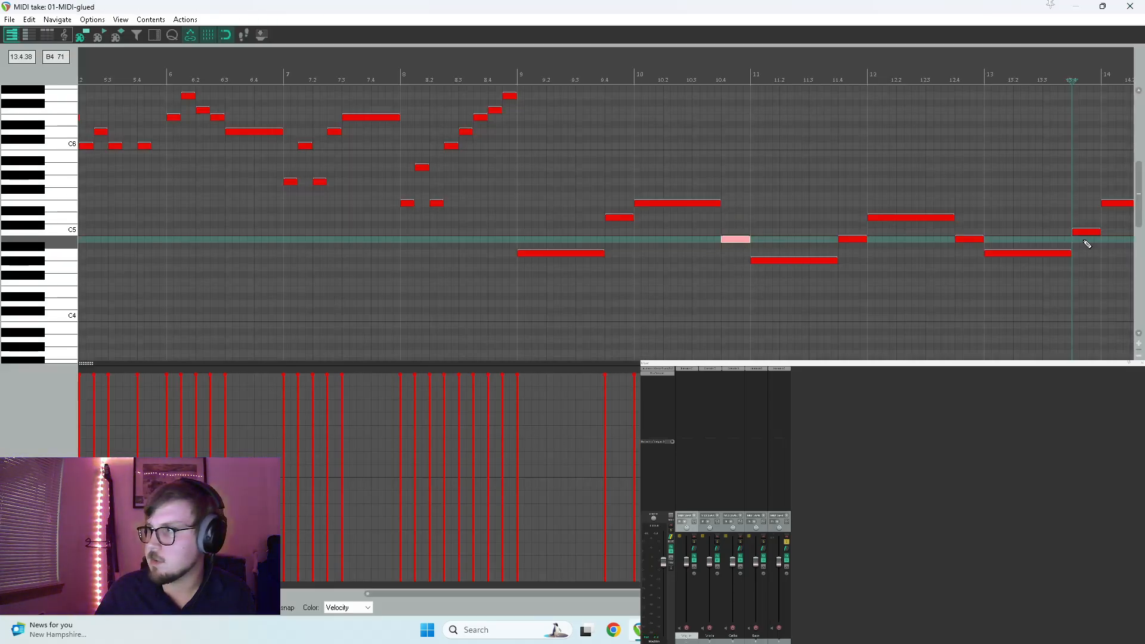
{"action": "left_click_drag", "start_coordinate": [1085, 232], "coordinate": [1088, 218]}
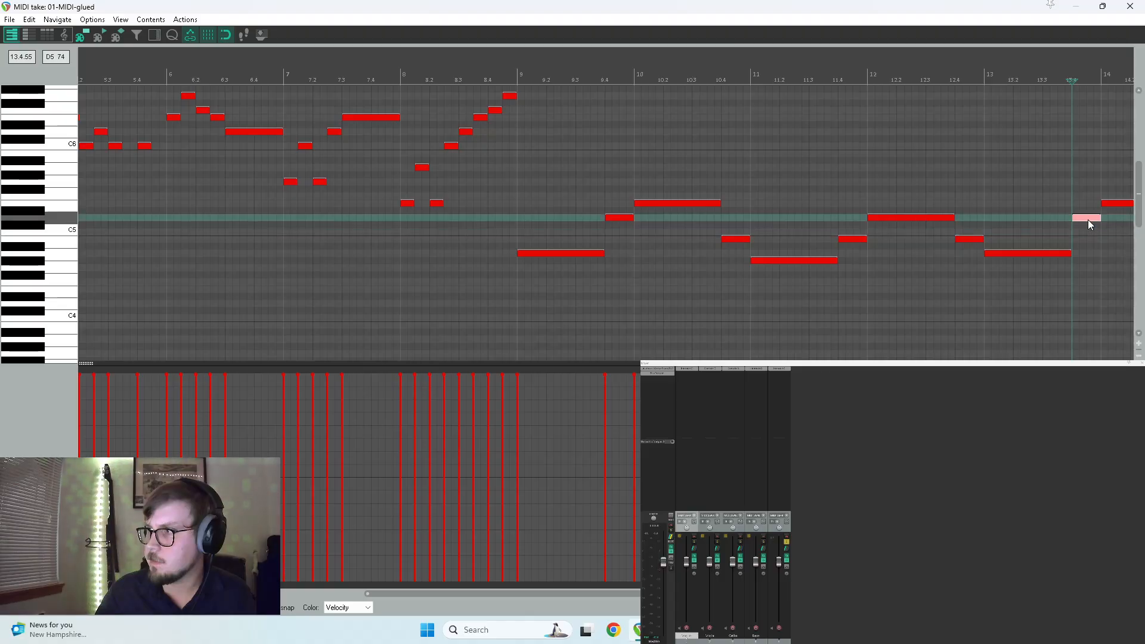
{"action": "left_click", "coordinate": [1132, 7]}
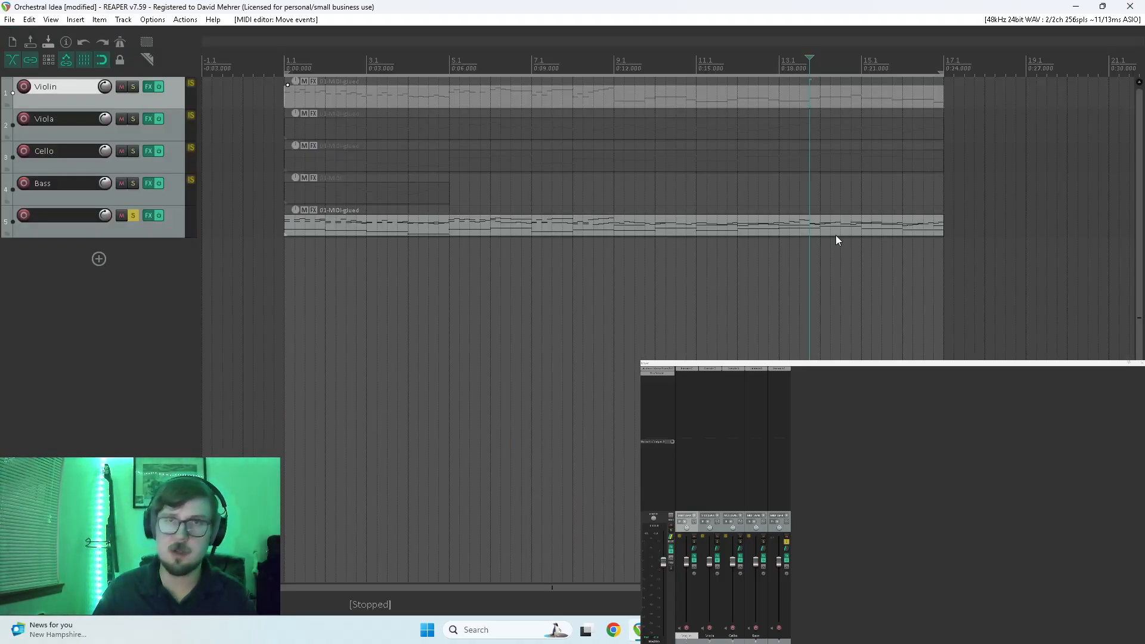
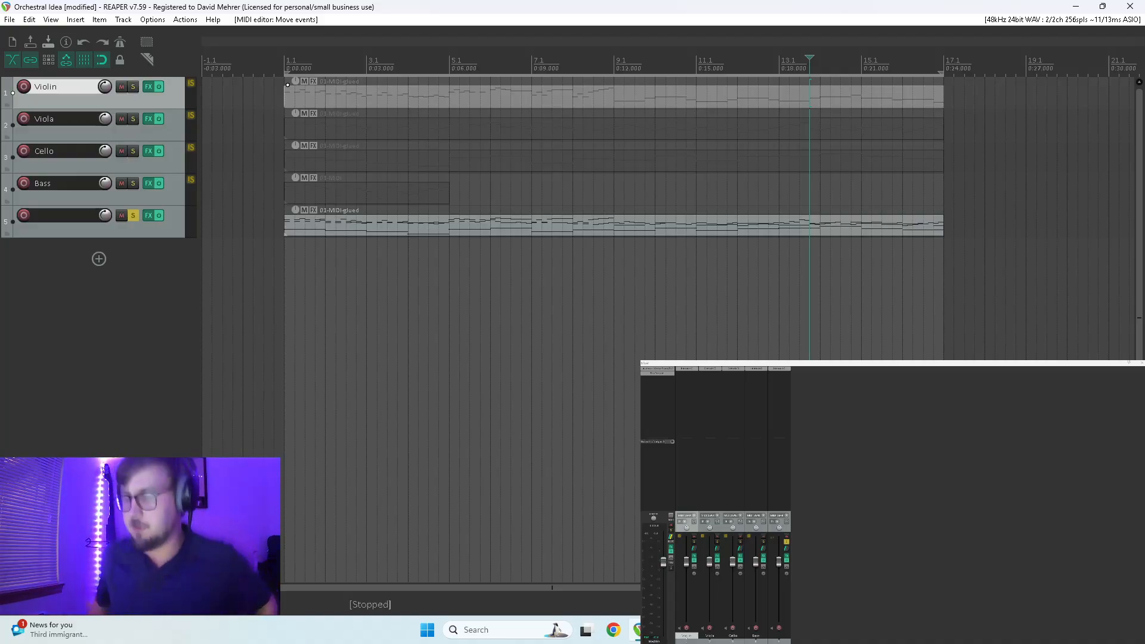
Raise the matching note on beat 4 of bar 13 to D5 in the combined piano item and play from there
{"action": "double_click", "coordinate": [809, 227]}
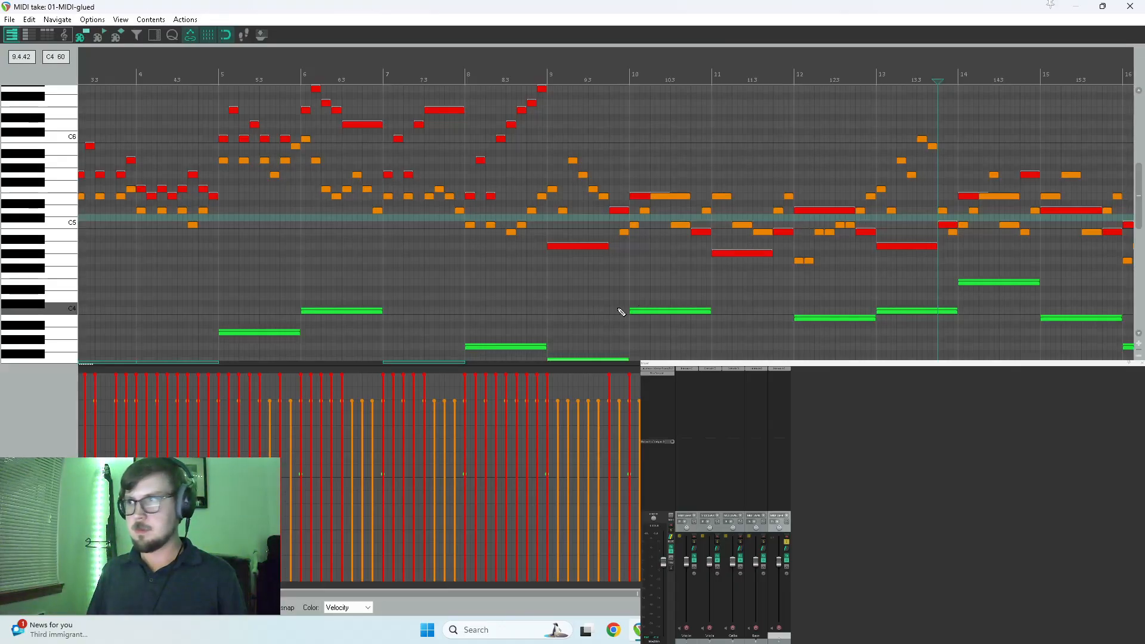
{"action": "left_click", "coordinate": [945, 226]}
{"action": "key", "text": "Up"}
{"action": "key", "text": "Up"}
{"action": "key", "text": "space"}
{"action": "scroll", "coordinate": [912, 246], "scroll_direction": "down", "scroll_amount": 3}
{"action": "scroll", "coordinate": [829, 240], "scroll_direction": "up", "scroll_amount": 3}
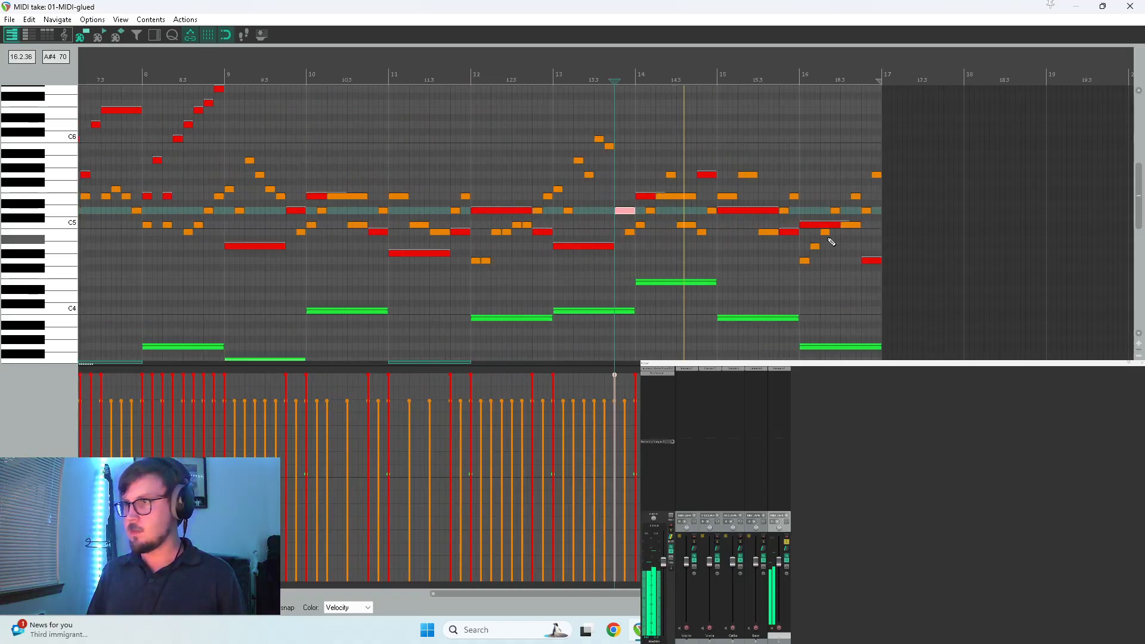
Audition individual violin and viola notes from bar 14 to bar 16 and examine how they clash at the start of bar 15
{"action": "left_click", "coordinate": [729, 212]}
{"action": "left_click", "coordinate": [720, 220]}
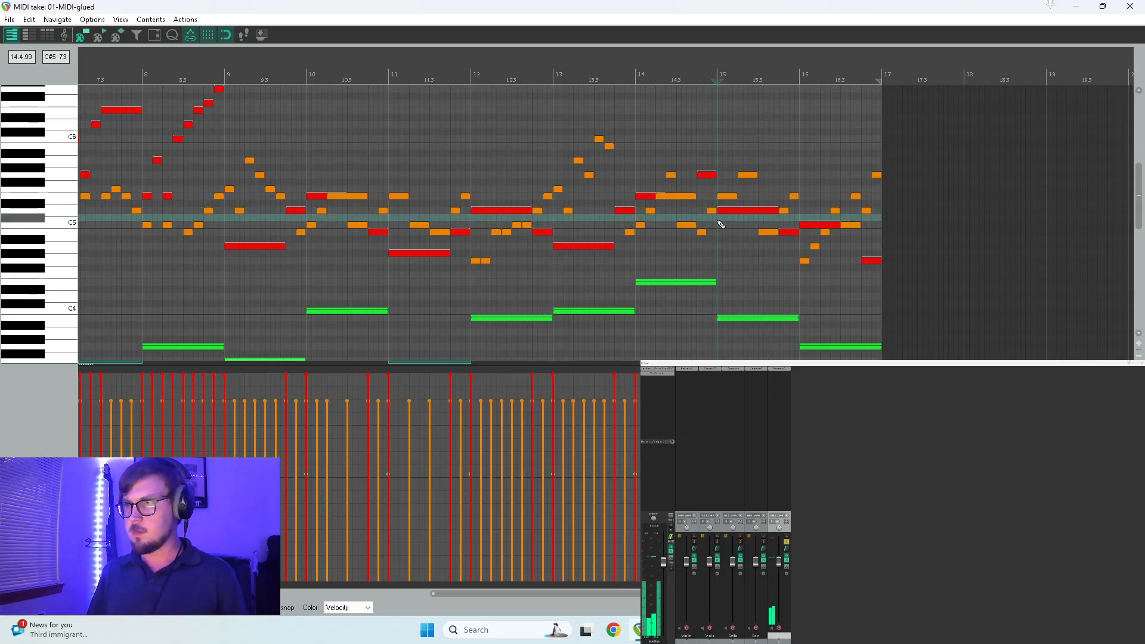
{"action": "left_click", "coordinate": [647, 197]}
{"action": "left_click", "coordinate": [708, 176]}
{"action": "left_click", "coordinate": [729, 211]}
{"action": "left_click", "coordinate": [727, 196]}
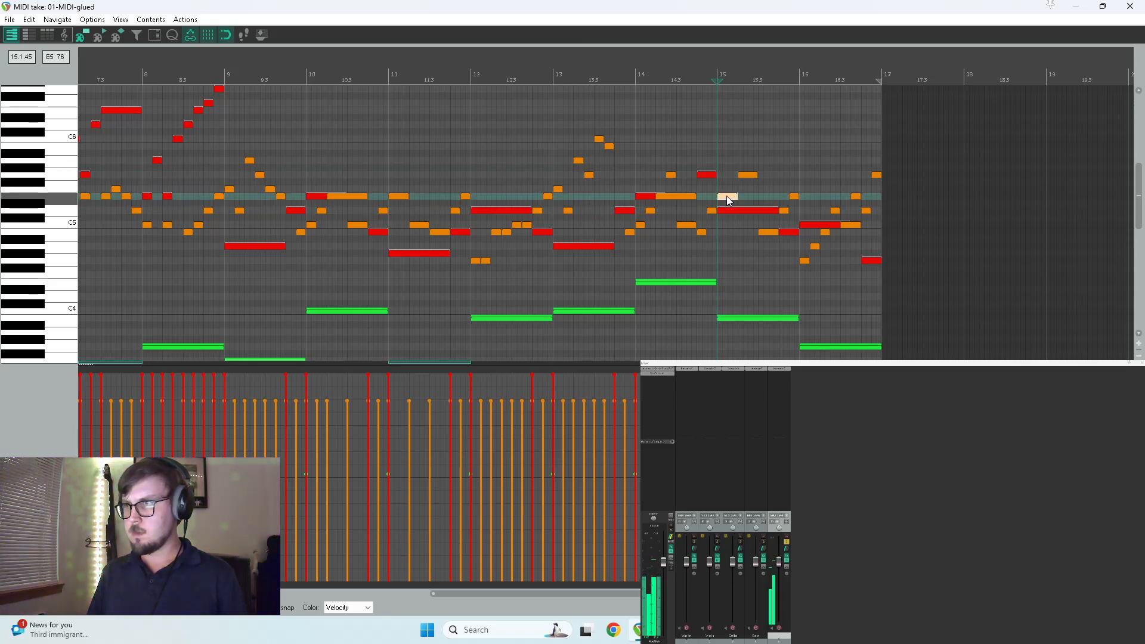
{"action": "left_click", "coordinate": [788, 232]}
{"action": "left_click", "coordinate": [805, 225]}
{"action": "left_click", "coordinate": [747, 212]}
Raise the violin part's long note at the start of bar 15 to E5
{"action": "left_click", "coordinate": [1130, 7]}
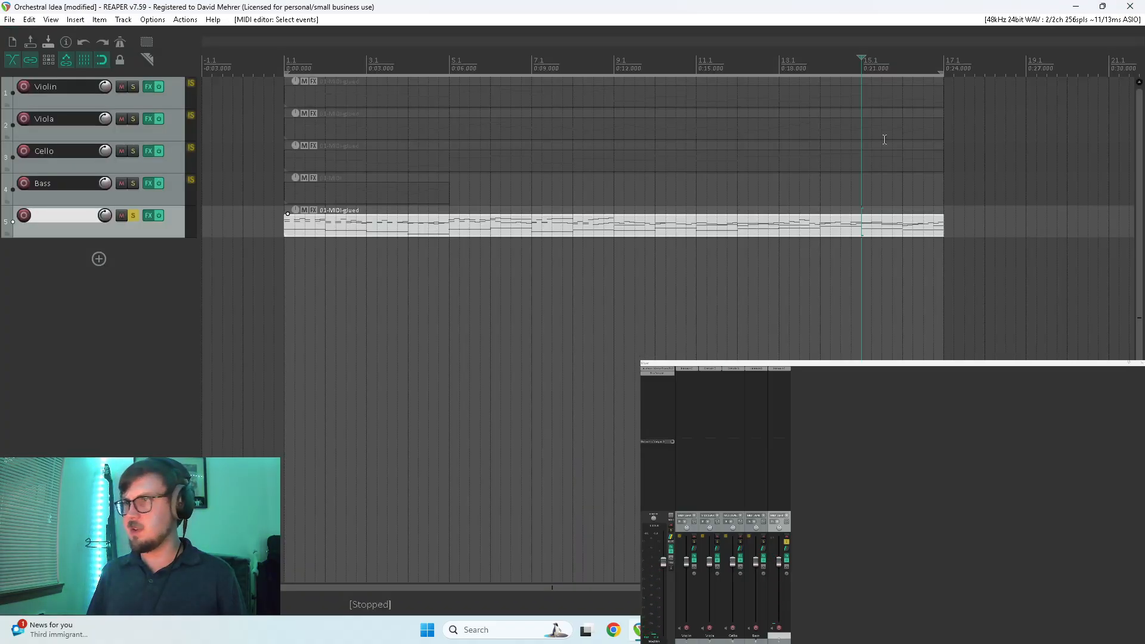
{"action": "double_click", "coordinate": [870, 91]}
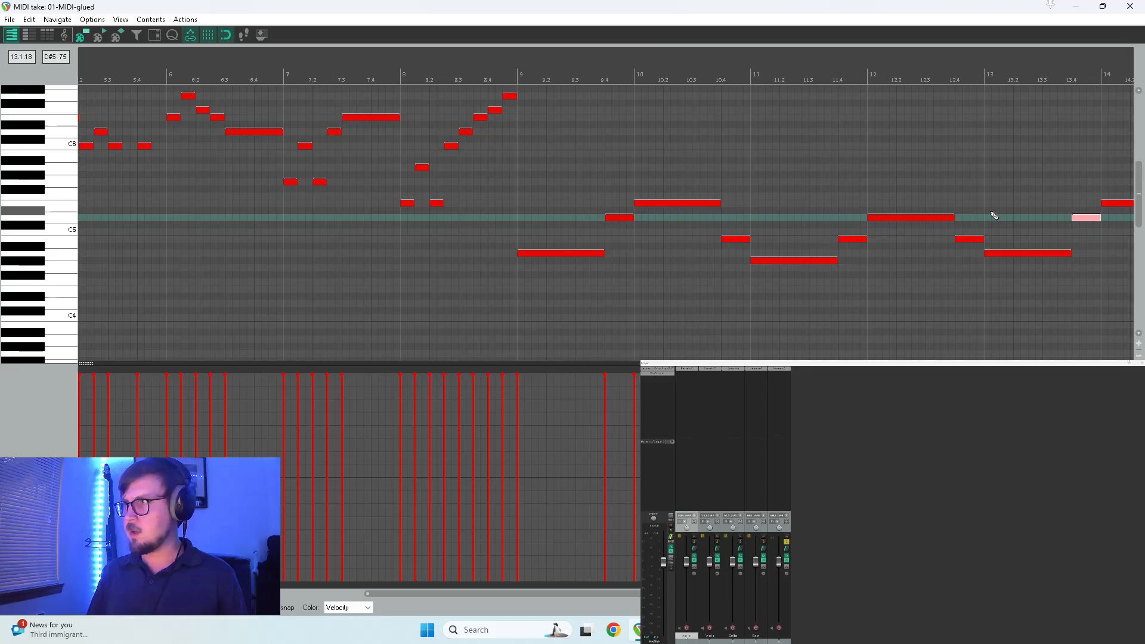
{"action": "scroll", "coordinate": [844, 227], "scroll_direction": "up", "scroll_amount": 3}
{"action": "left_click_drag", "start_coordinate": [634, 216], "coordinate": [631, 207]}
{"action": "left_click", "coordinate": [1130, 7]}
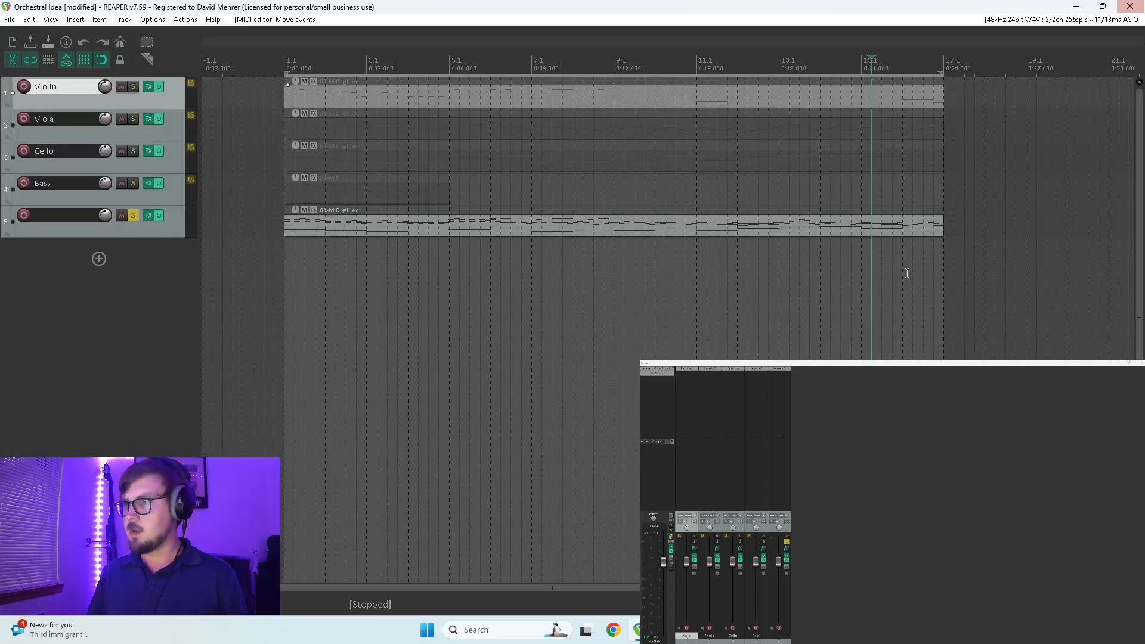
Raise the matching long note in bar 15 to E5 in the combined piano item and play from late bar 14
{"action": "double_click", "coordinate": [872, 225]}
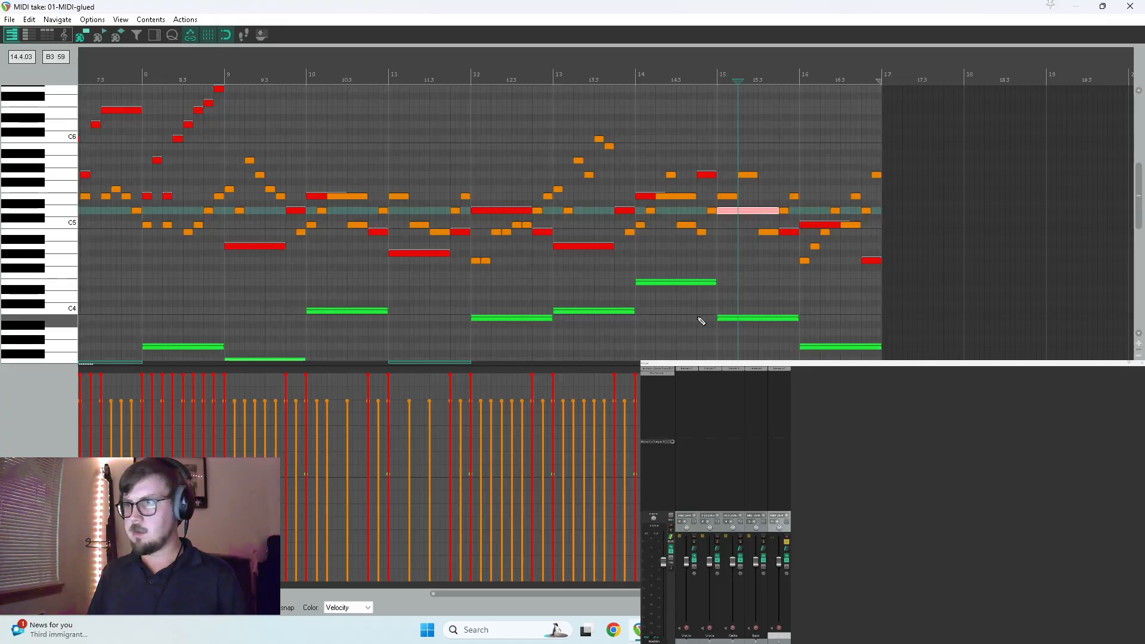
{"action": "left_click_drag", "start_coordinate": [725, 211], "coordinate": [729, 198]}
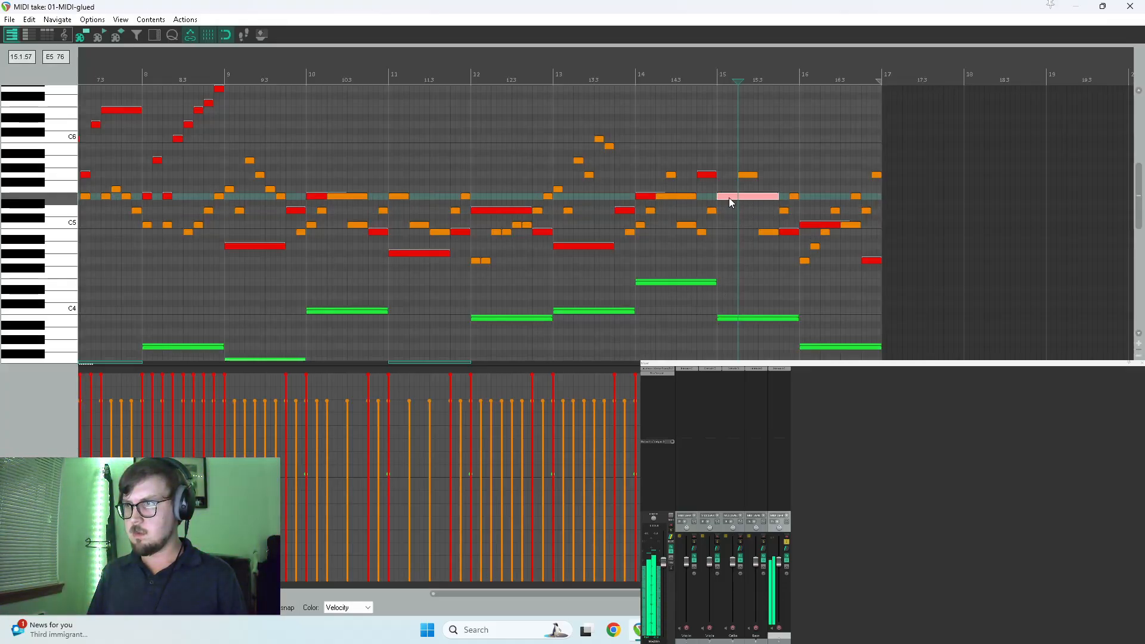
{"action": "left_click", "coordinate": [695, 236]}
{"action": "key", "text": "space"}
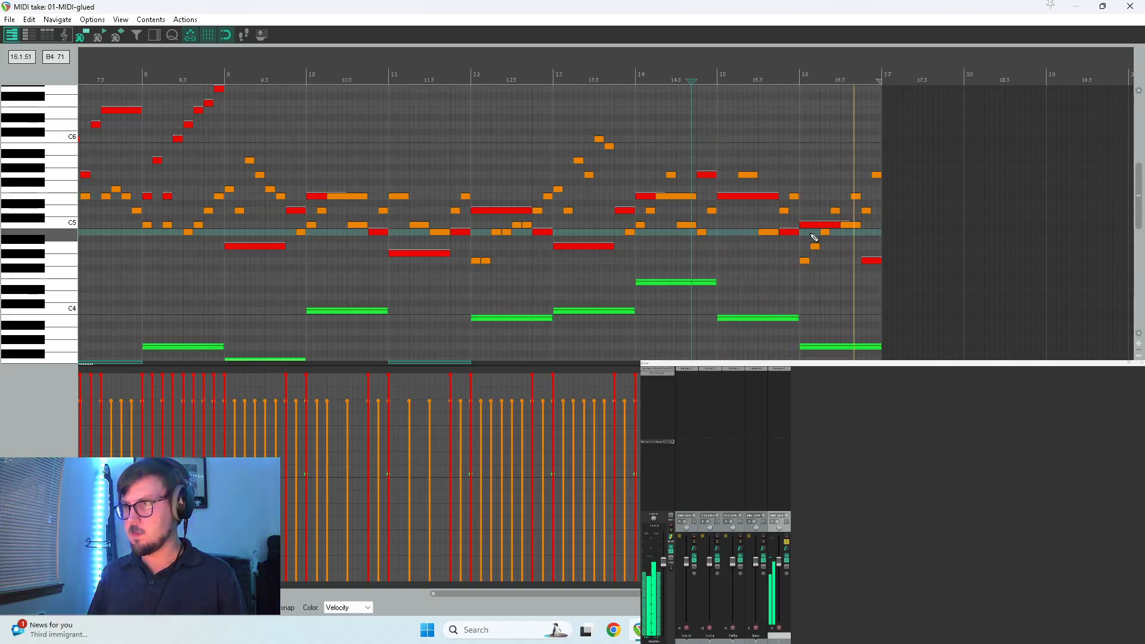
Check the overlapping notes from bar 15 into bar 16, and raise the violin part's note on beat 4 of bar 15 to D5
{"action": "left_click", "coordinate": [768, 197]}
{"action": "left_click", "coordinate": [784, 211]}
{"action": "left_click", "coordinate": [811, 226]}
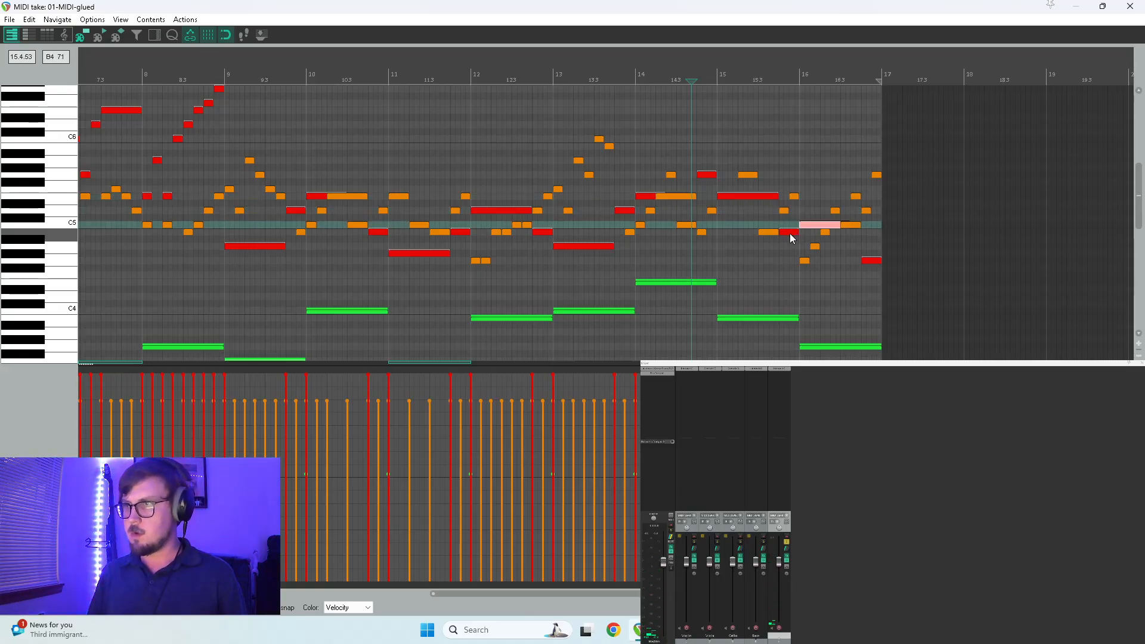
{"action": "left_click", "coordinate": [781, 239]}
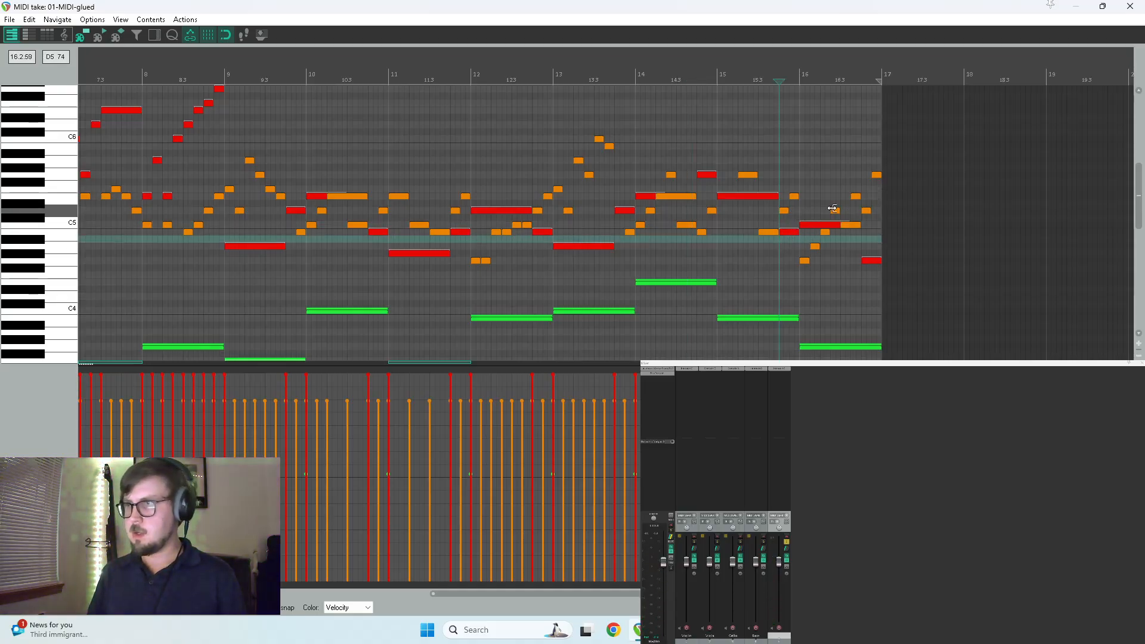
{"action": "left_click", "coordinate": [1142, 5]}
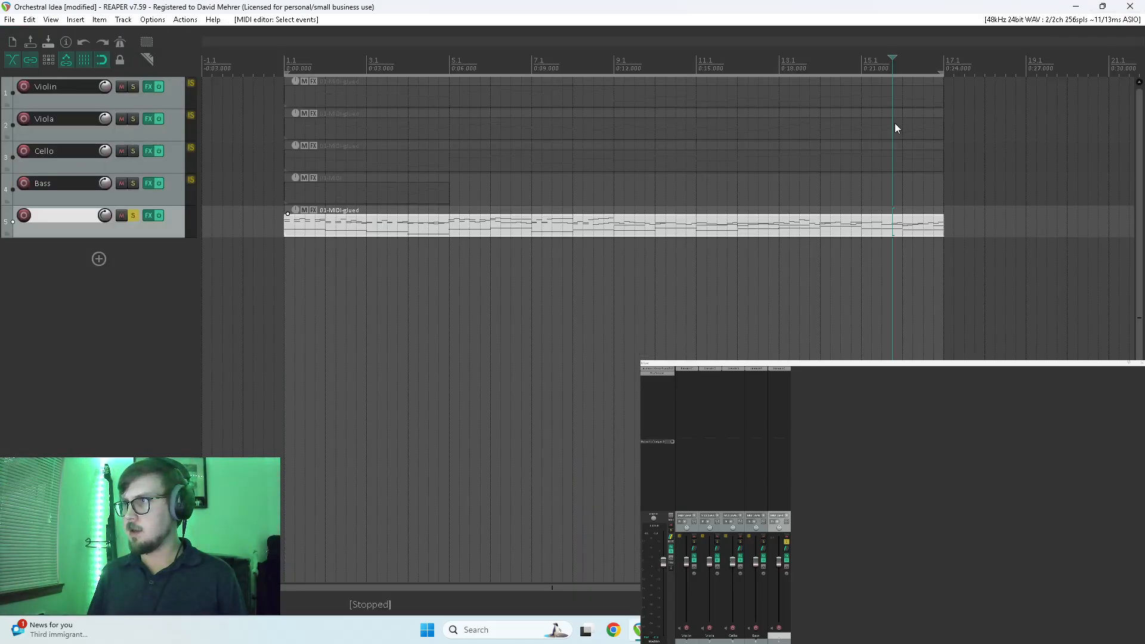
{"action": "double_click", "coordinate": [893, 106]}
{"action": "left_click", "coordinate": [703, 239]}
{"action": "left_click_drag", "start_coordinate": [703, 237], "coordinate": [703, 217]}
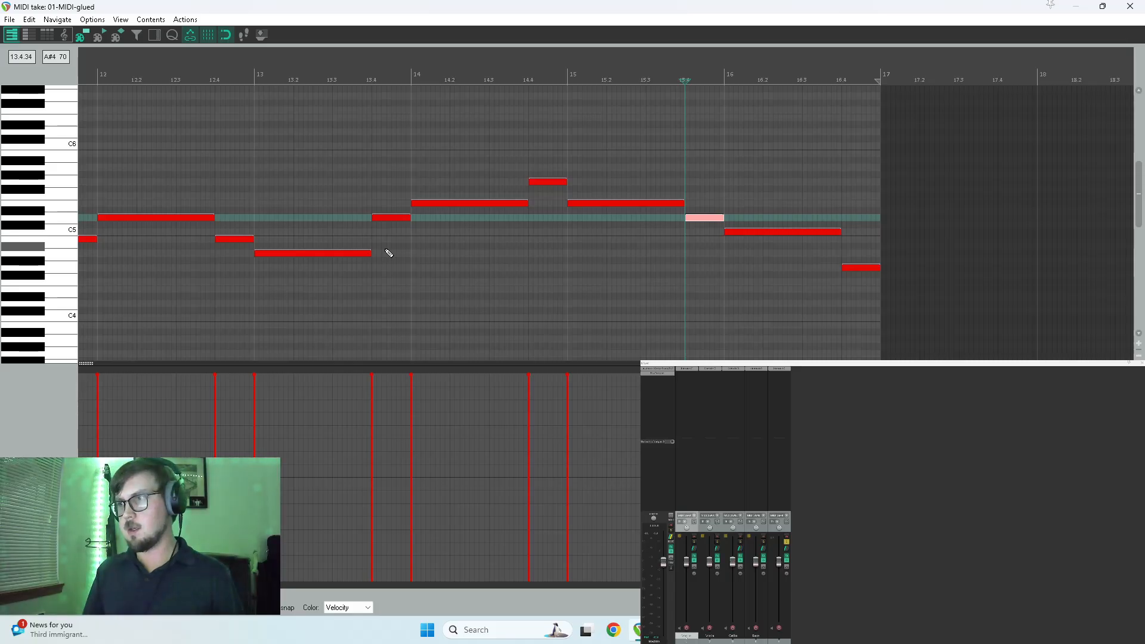
{"action": "left_click", "coordinate": [1130, 6]}
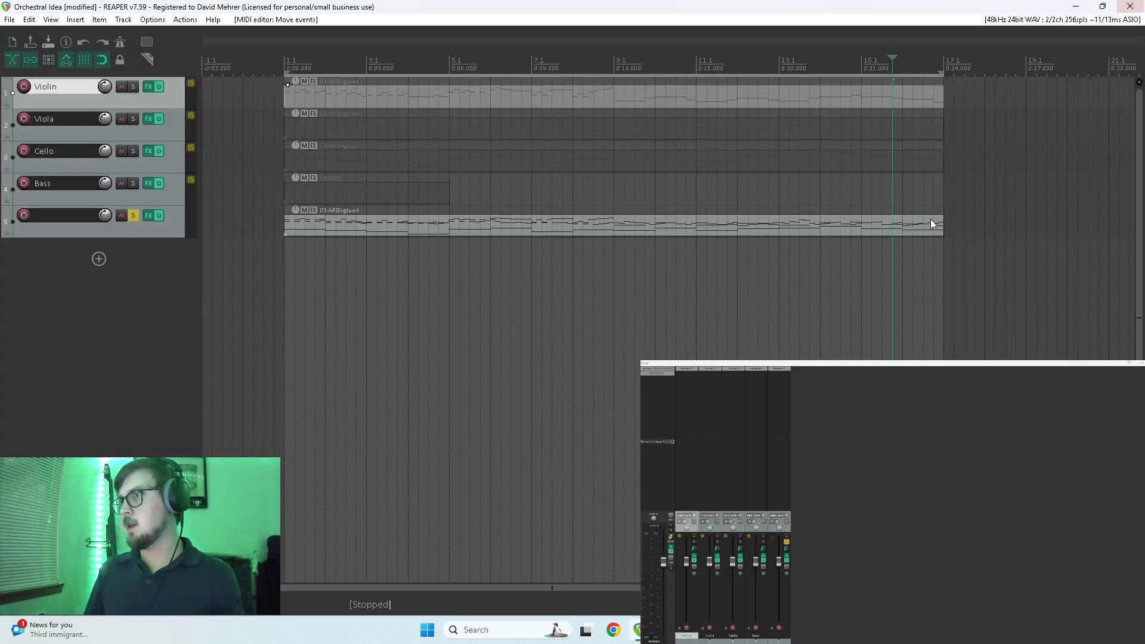
Raise the matching note on beat 4 of bar 15 to D5 in the combined piano item and play from bar 15
{"action": "double_click", "coordinate": [896, 227]}
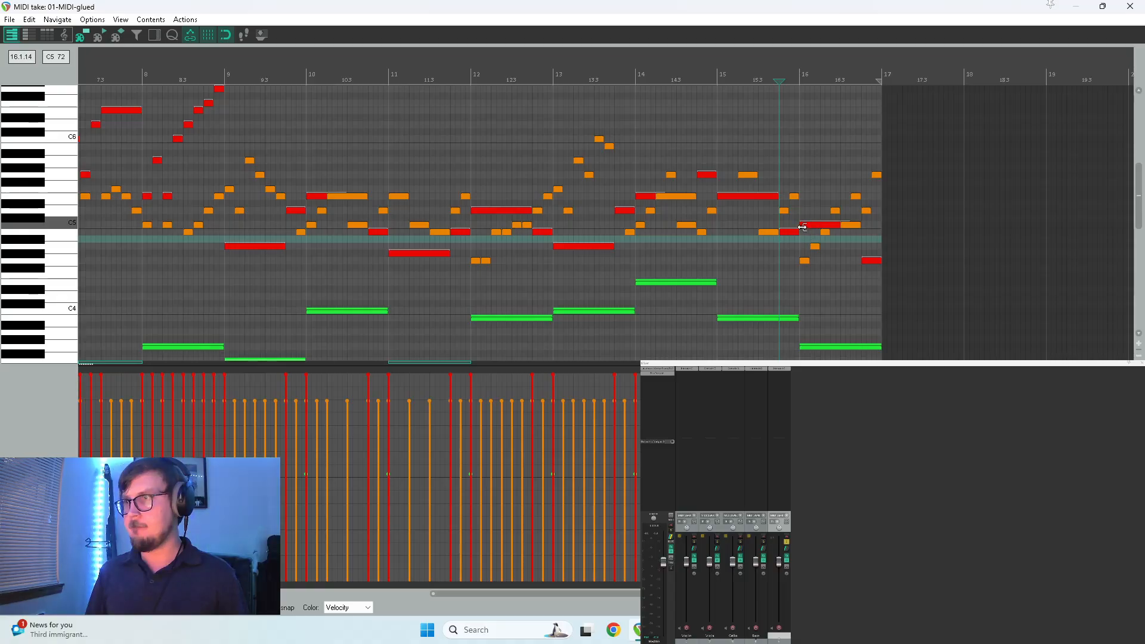
{"action": "left_click_drag", "start_coordinate": [792, 232], "coordinate": [786, 213]}
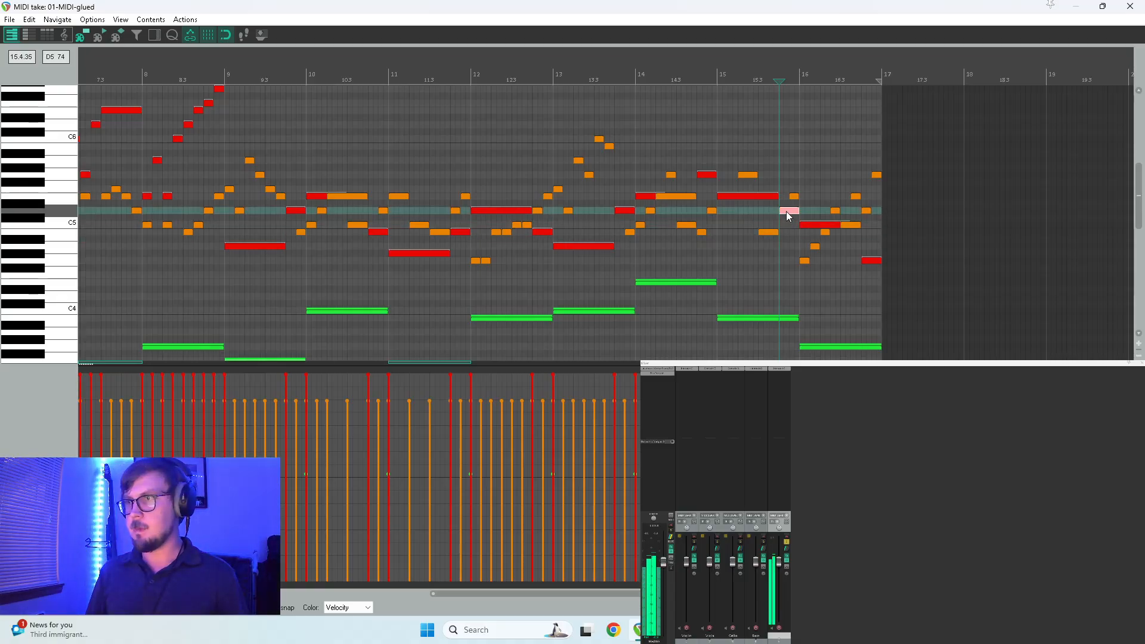
{"action": "left_click", "coordinate": [720, 263]}
{"action": "key", "text": "space"}
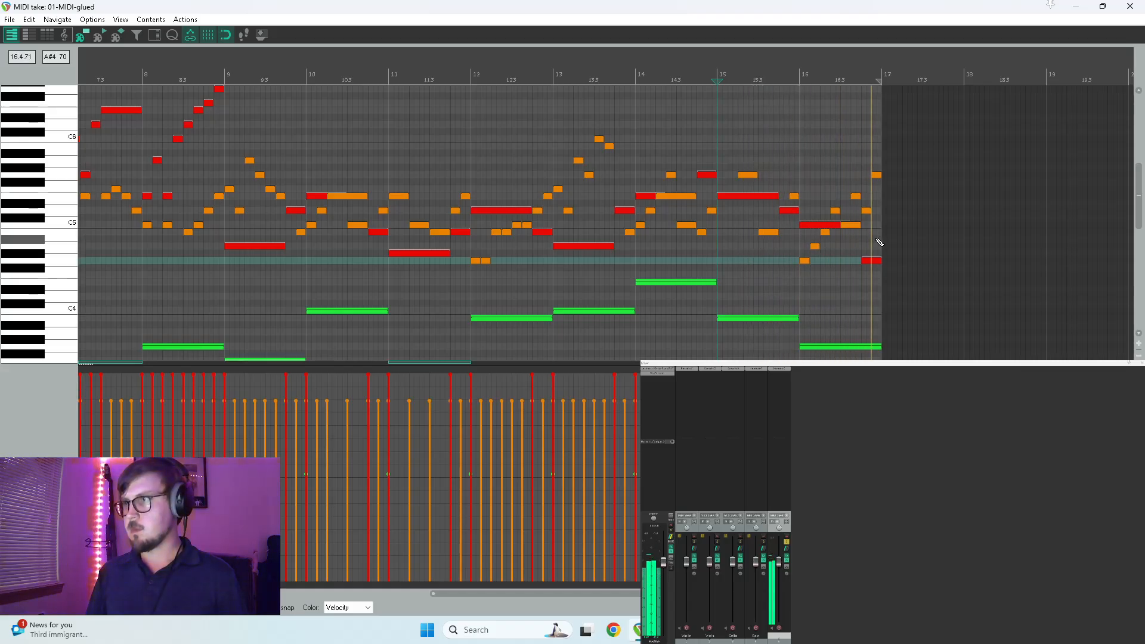
Close the MIDI editor, stop playback, and unsolo and mute the combined piano track
{"action": "key", "text": "Escape"}
{"action": "key", "text": "space"}
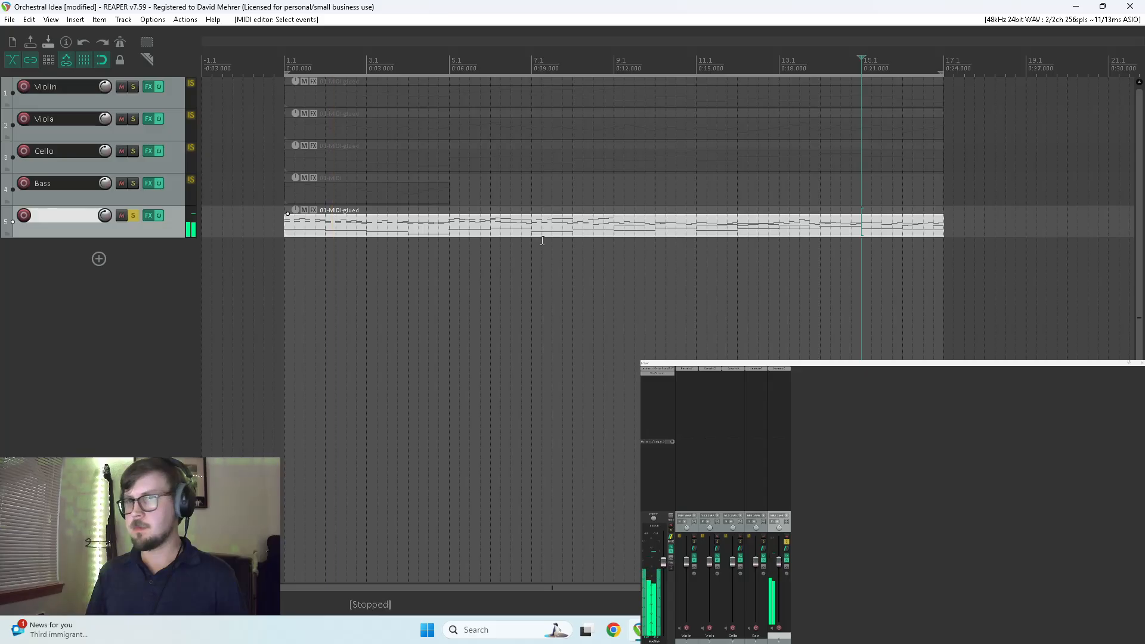
{"action": "left_click", "coordinate": [131, 216]}
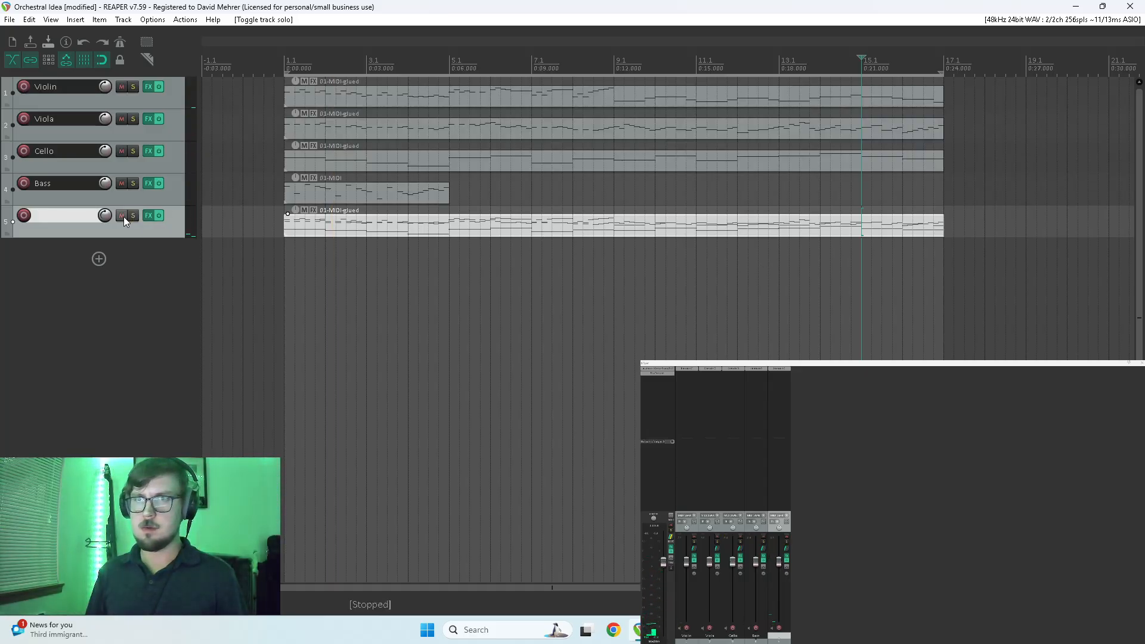
{"action": "left_click", "coordinate": [120, 216]}
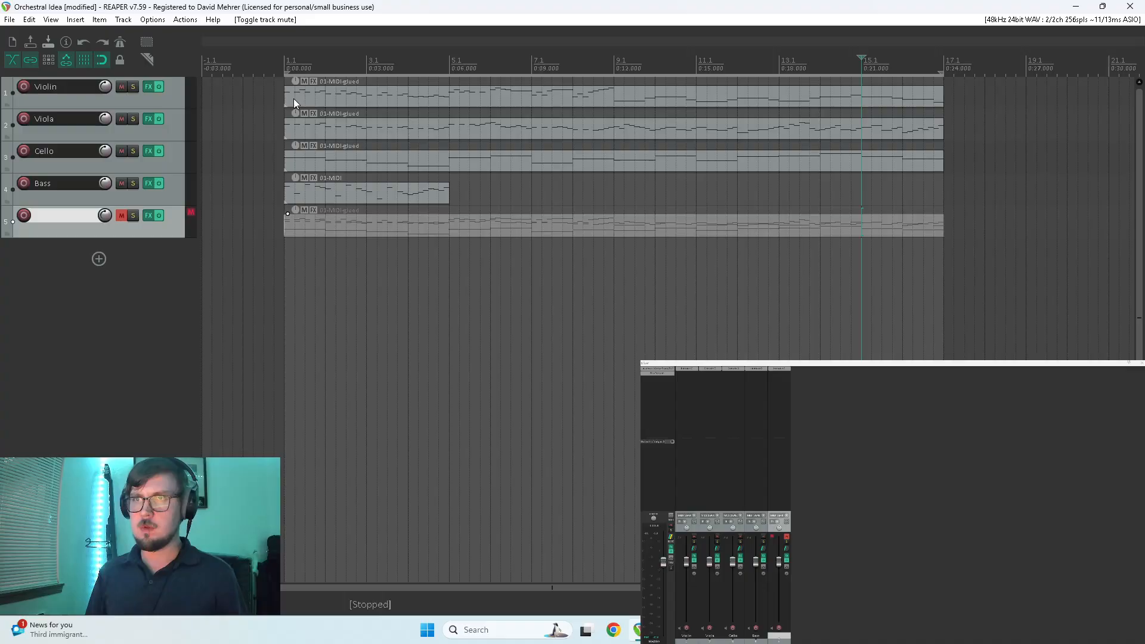
Play the violin, viola, cello and bass parts together from bar 1 and select the bass item
{"action": "left_click", "coordinate": [292, 81]}
{"action": "key", "text": "space"}
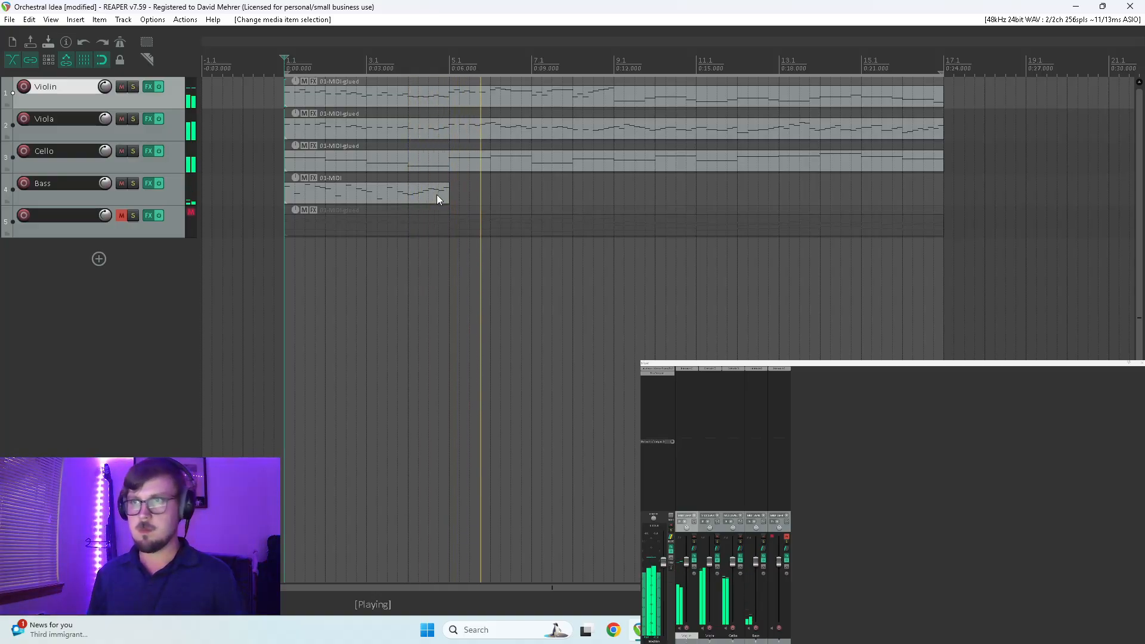
{"action": "key", "text": "space"}
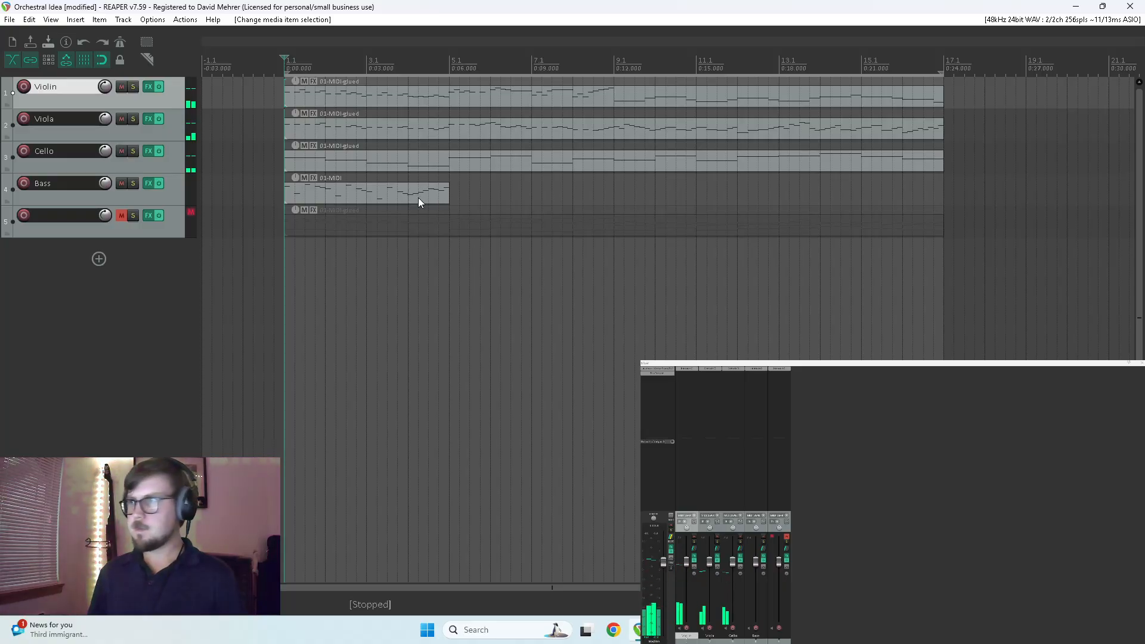
{"action": "left_click", "coordinate": [419, 198]}
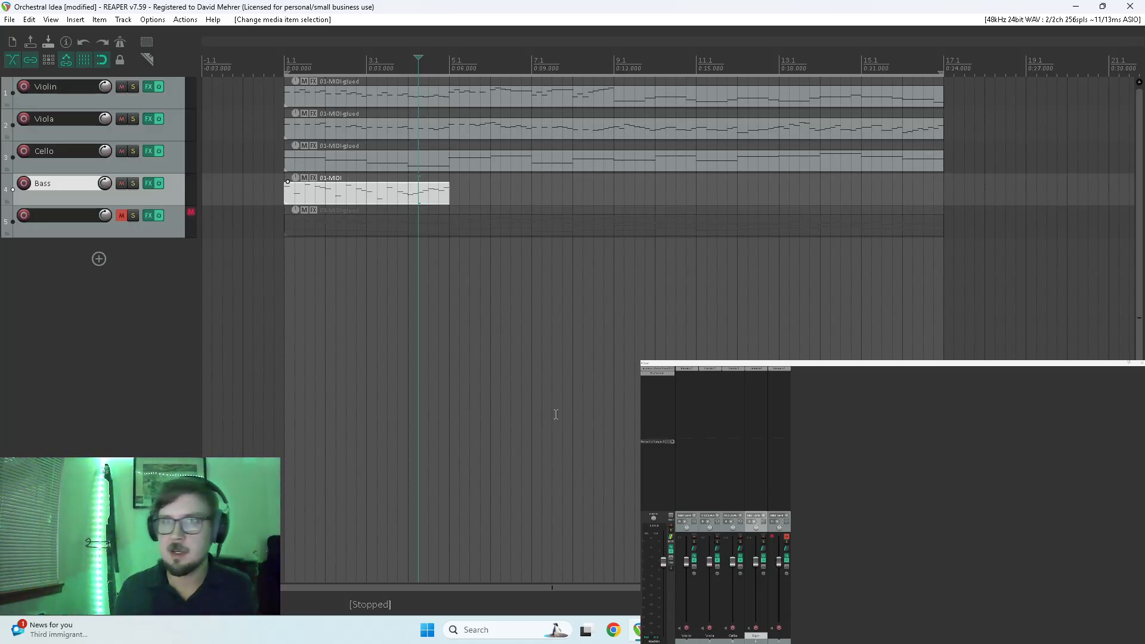
Solo the violin and viola tracks and play them together from bar 1
{"action": "left_click", "coordinate": [133, 86]}
{"action": "left_click", "coordinate": [133, 119]}
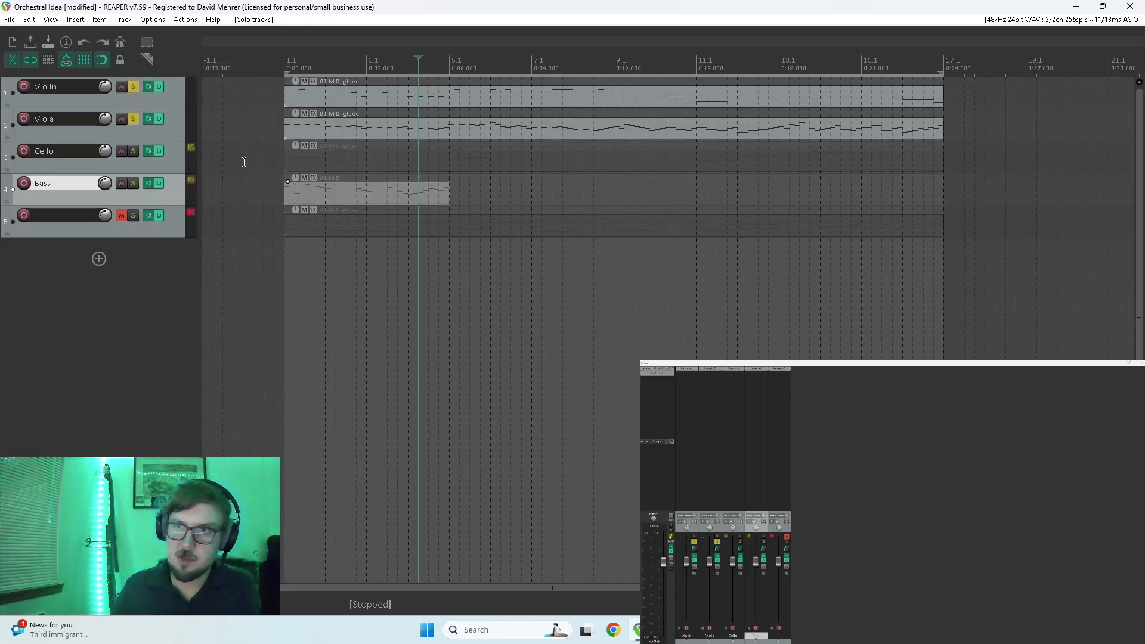
{"action": "left_click", "coordinate": [280, 143]}
{"action": "key", "text": "space"}
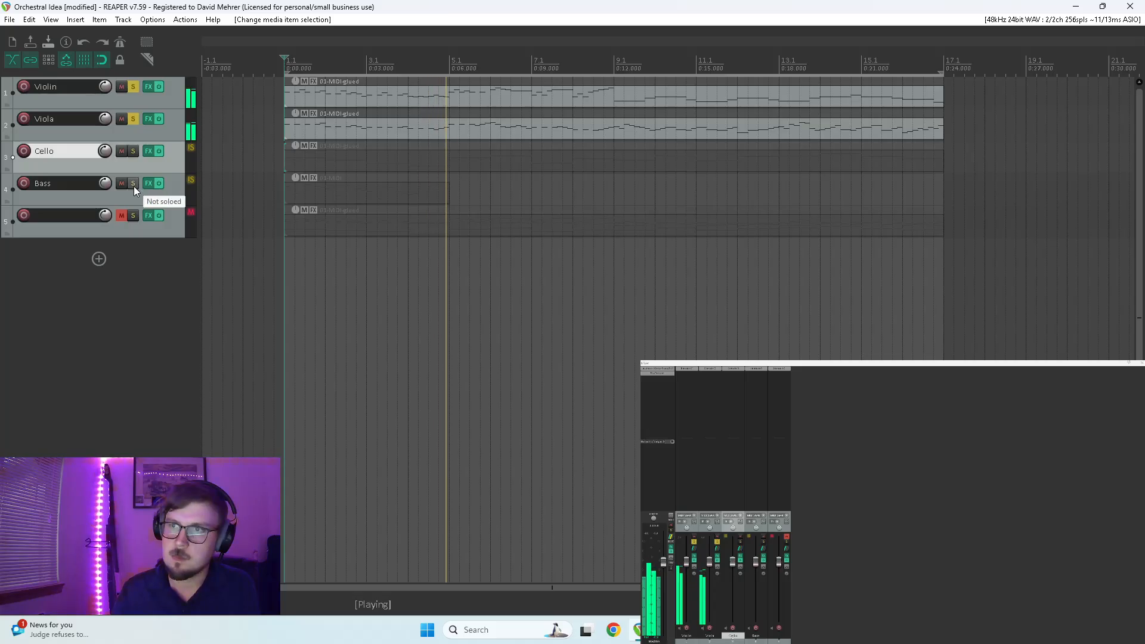
Clear the solos on the violin and viola tracks and play all the string parts from bar 1
{"action": "left_click", "coordinate": [134, 118]}
{"action": "left_click", "coordinate": [134, 87]}
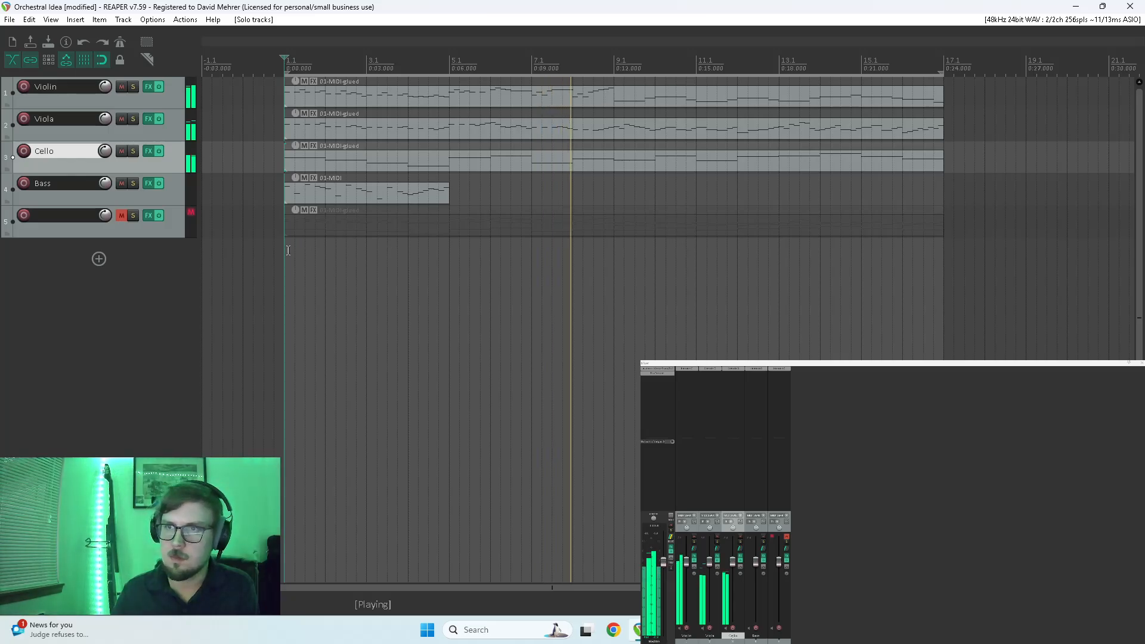
{"action": "key", "text": "space"}
{"action": "key", "text": "space"}
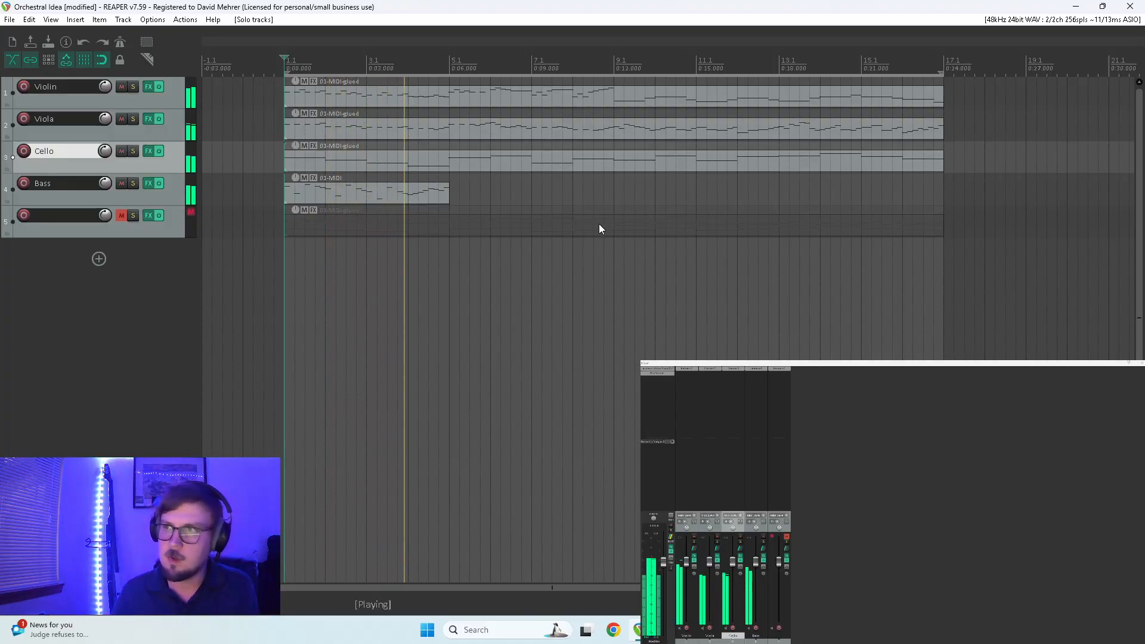
{"action": "key", "text": "space"}
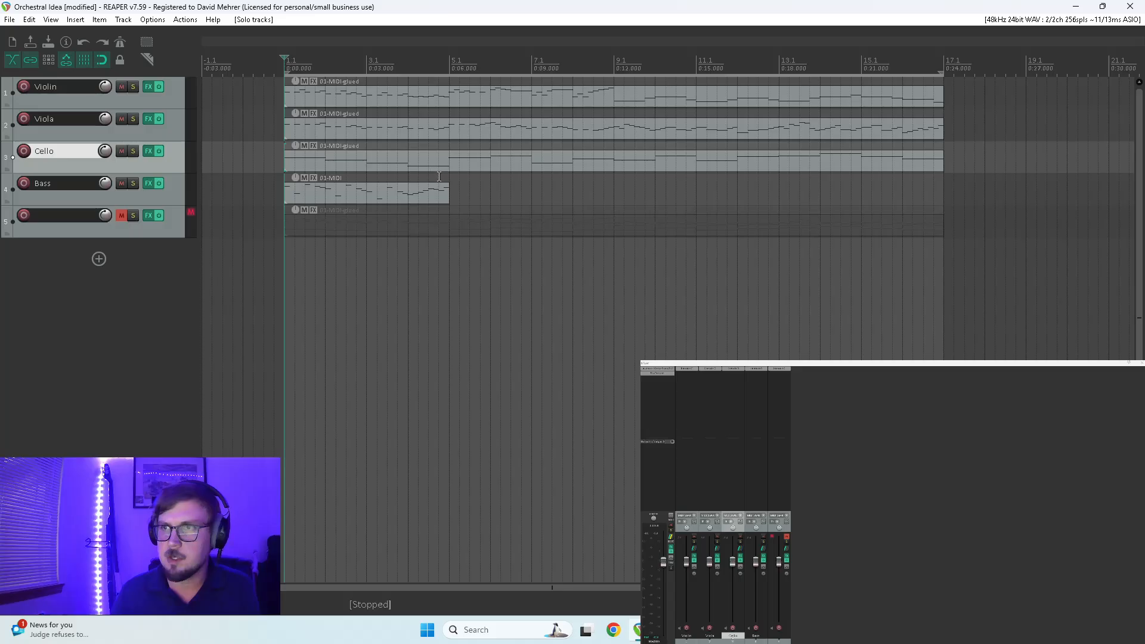
Solo the cello and bass tracks and play them together from bar 1
{"action": "left_click_drag", "start_coordinate": [134, 150], "coordinate": [134, 182]}
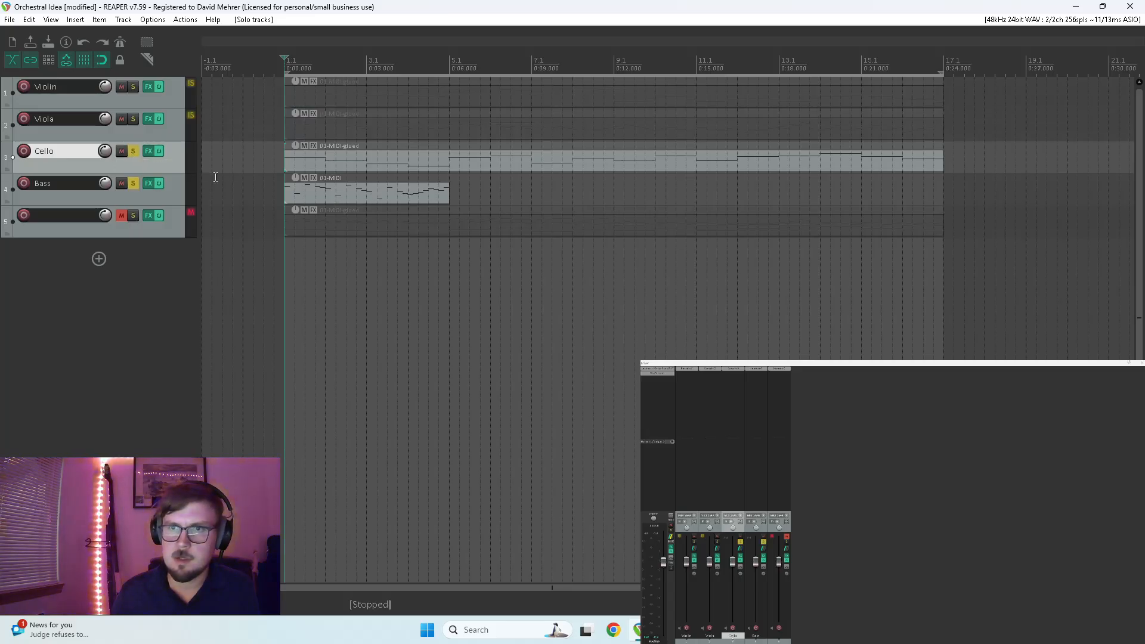
{"action": "key", "text": "space"}
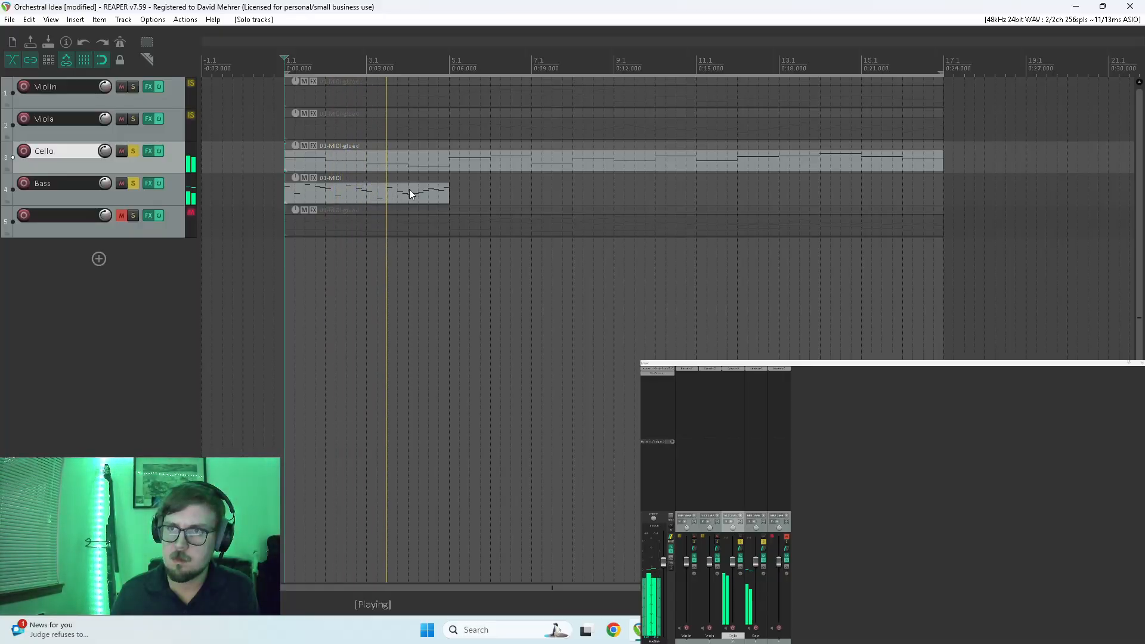
{"action": "key", "text": "space"}
Copy the four-bar bass item to bars 5–8 and open it with the cello item in the MIDI editor
{"action": "left_click_drag", "start_coordinate": [439, 186], "coordinate": [566, 194]}
{"action": "left_click_drag", "start_coordinate": [481, 163], "coordinate": [485, 184]}
{"action": "double_click", "coordinate": [463, 195]}
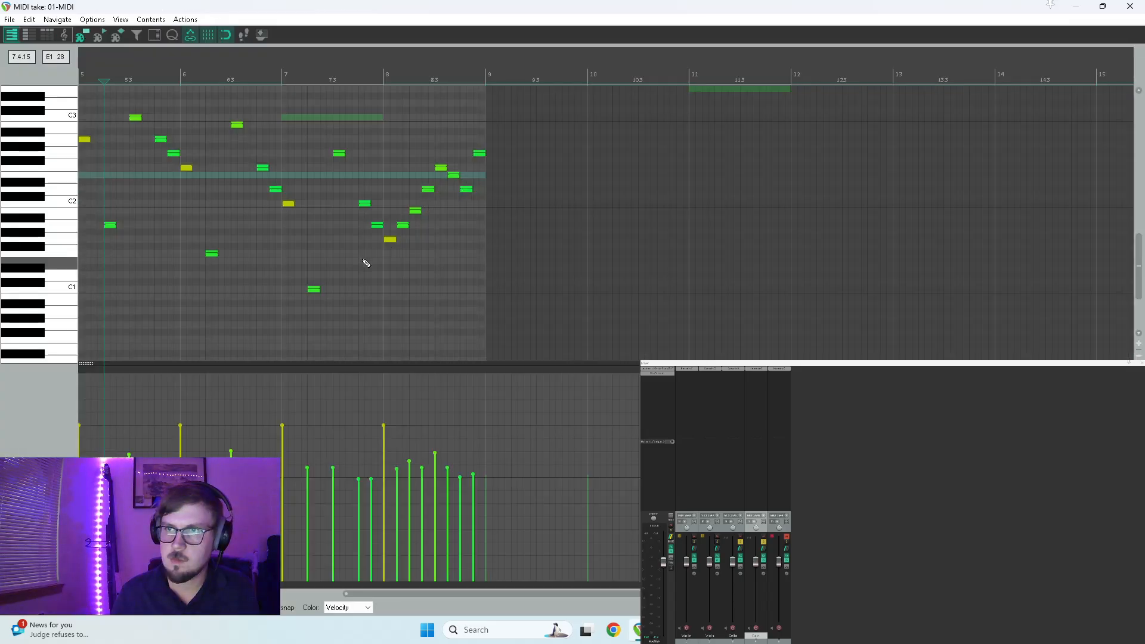
{"action": "scroll", "coordinate": [681, 230], "scroll_direction": "up", "scroll_amount": 2}
{"action": "scroll", "coordinate": [49, 217], "scroll_direction": "up", "scroll_amount": 3}
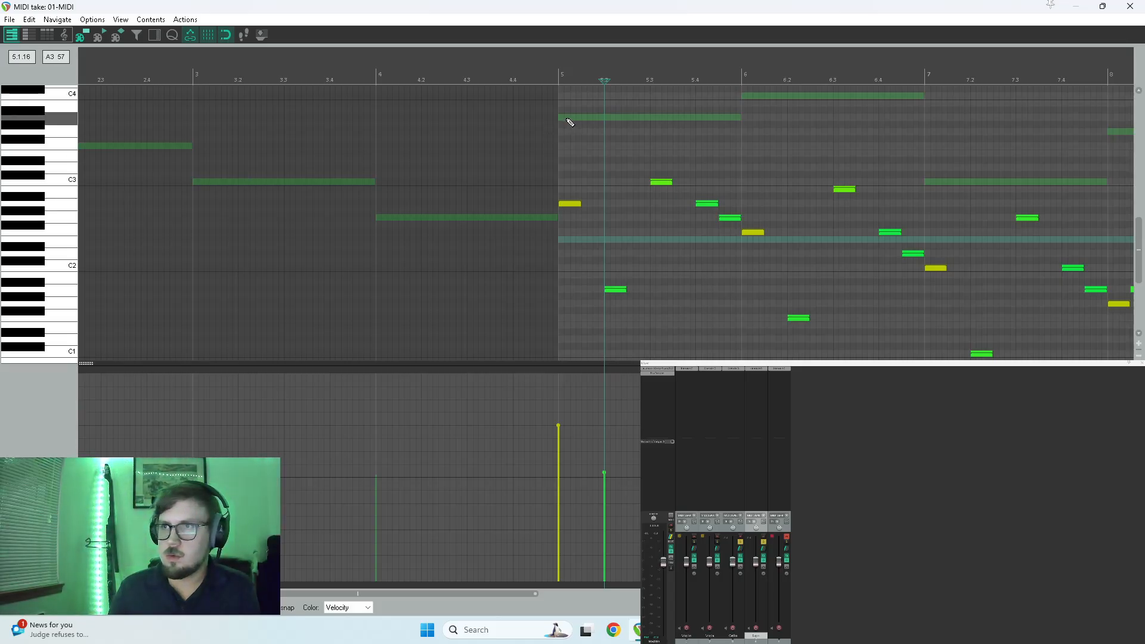
Play from bar 5 to compare the copied bass notes with the cello notes through bar 8, and close the MIDI editor
{"action": "left_click", "coordinate": [571, 204]}
{"action": "key", "text": "space"}
{"action": "scroll", "coordinate": [726, 205], "scroll_direction": "down", "scroll_amount": 3}
{"action": "scroll", "coordinate": [726, 205], "scroll_direction": "up", "scroll_amount": 2}
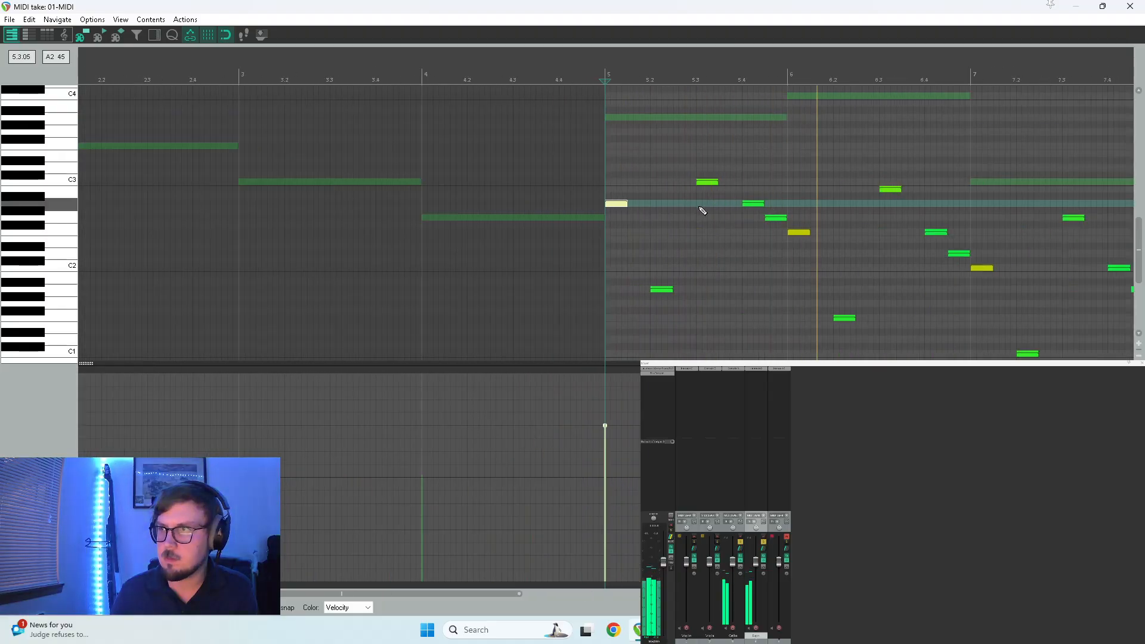
{"action": "scroll", "coordinate": [829, 210], "scroll_direction": "down", "scroll_amount": 1}
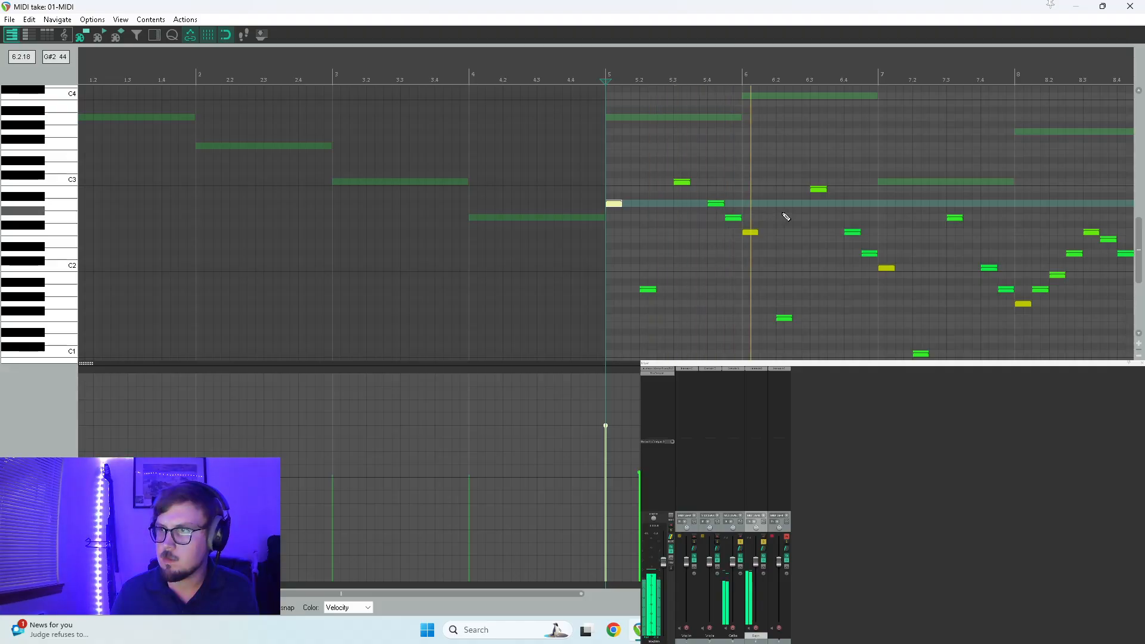
{"action": "key", "text": "space"}
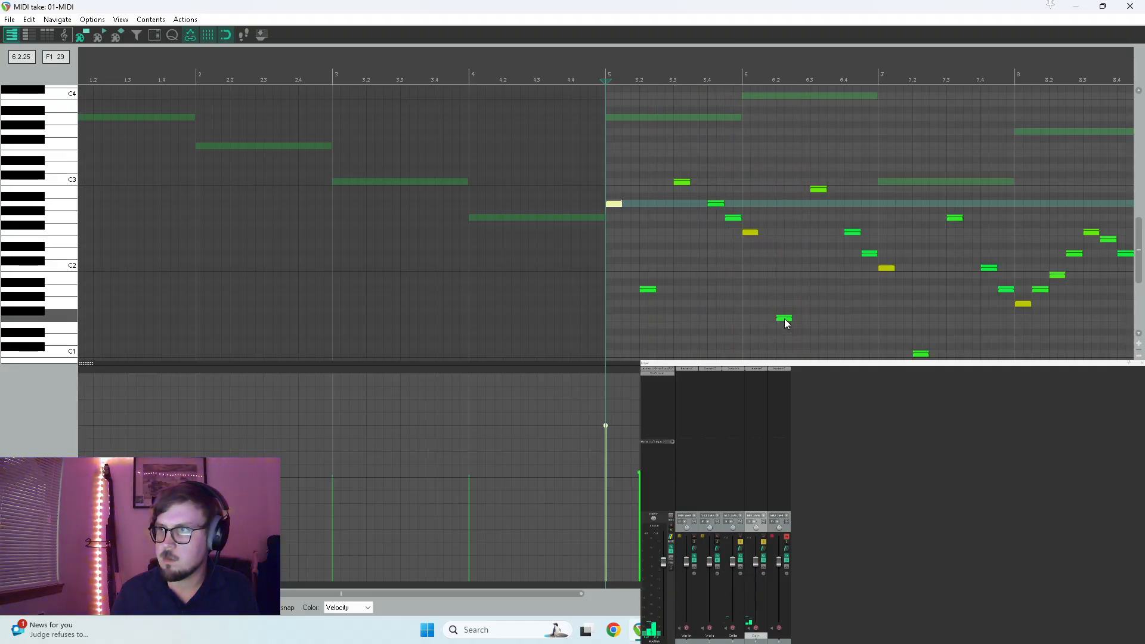
{"action": "key", "text": "space"}
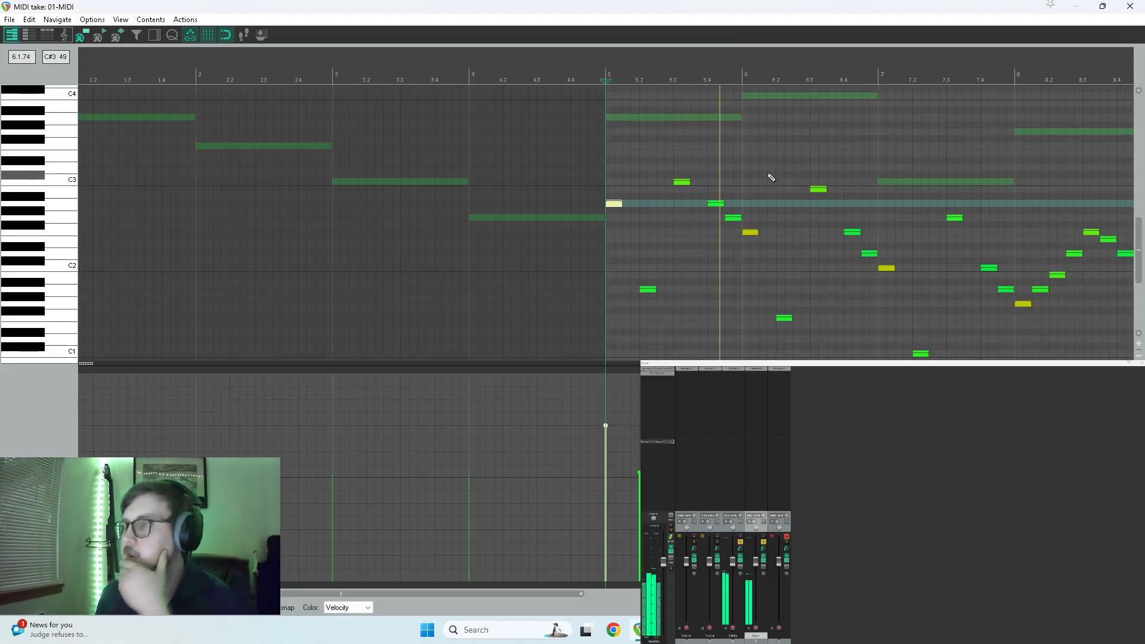
{"action": "scroll", "coordinate": [766, 183], "scroll_direction": "down", "scroll_amount": 3}
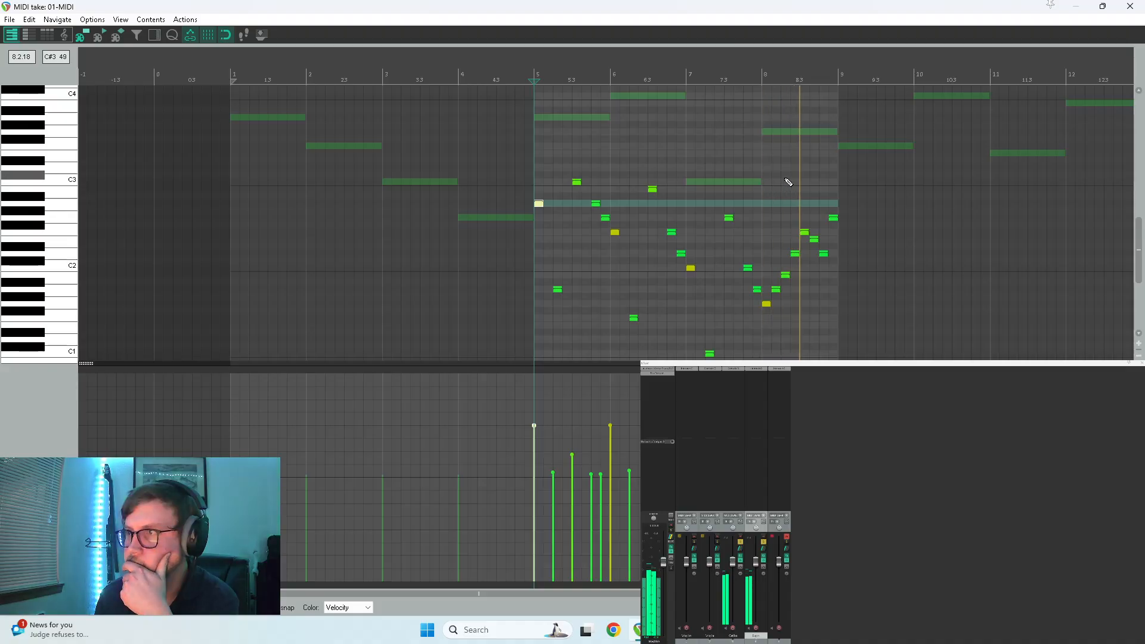
{"action": "left_click", "coordinate": [1130, 6]}
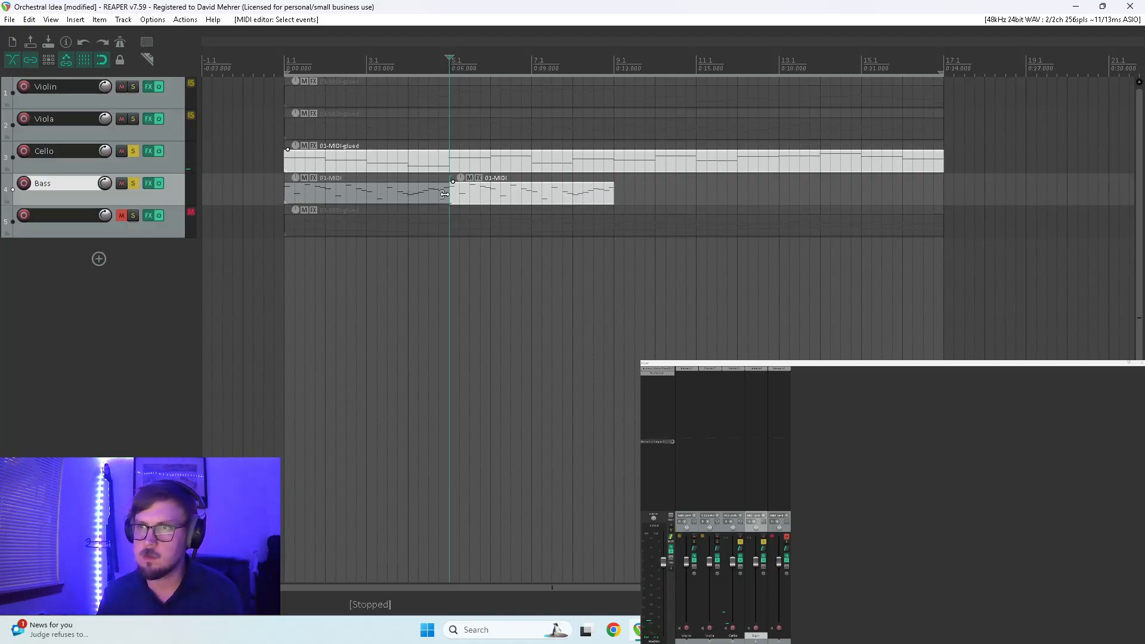
Play the soloed cello and bass parts from bar 1 into bar 7
{"action": "left_click", "coordinate": [285, 252]}
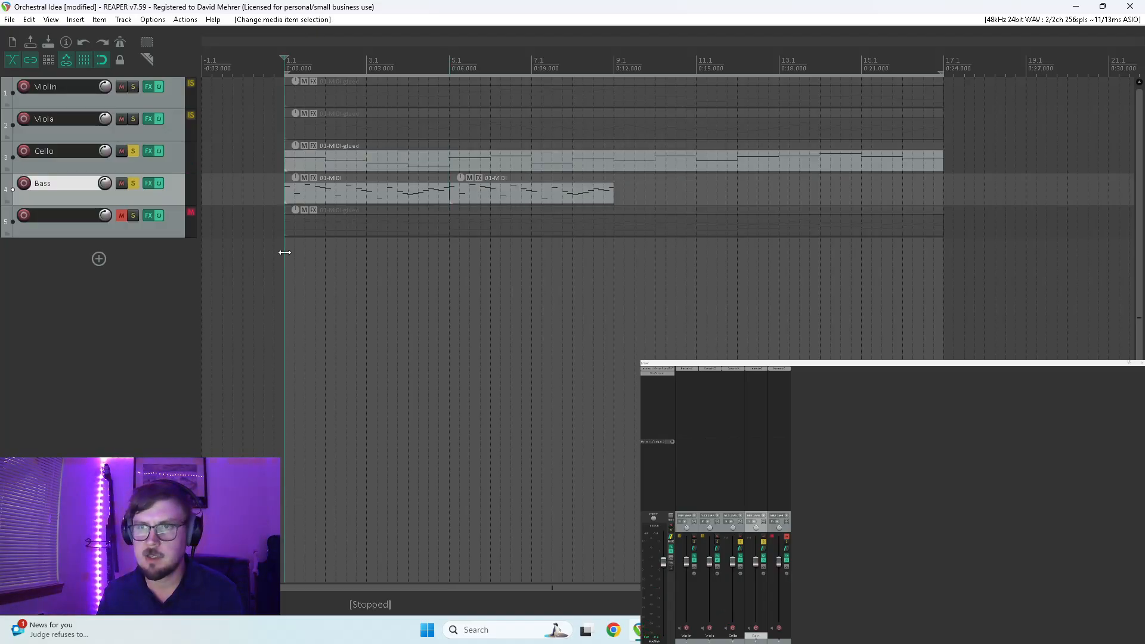
{"action": "key", "text": "space"}
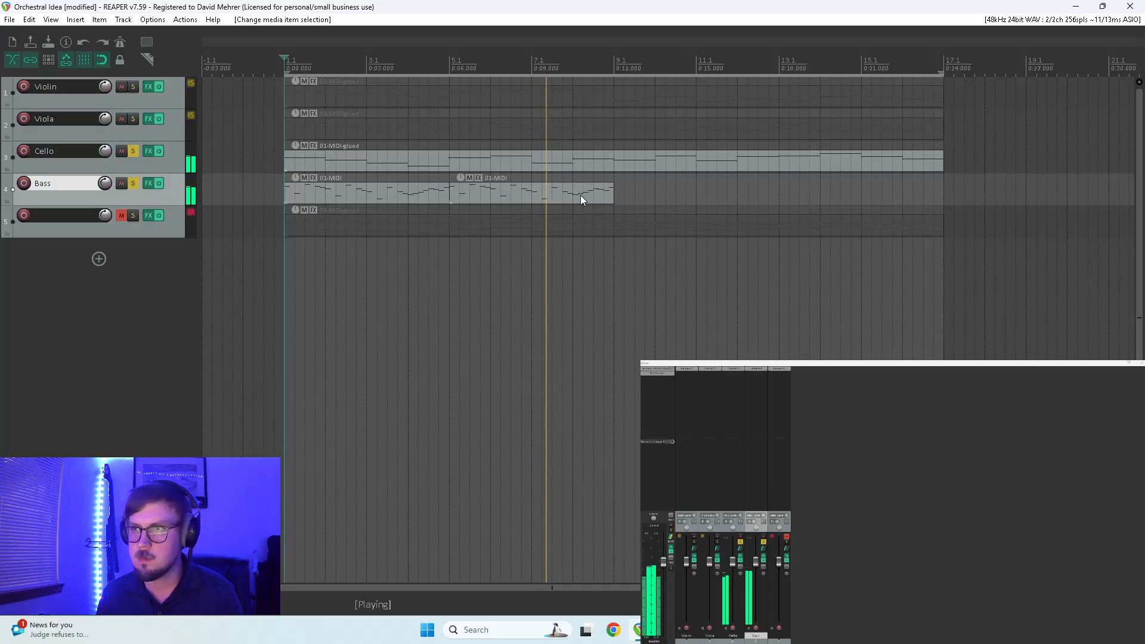
{"action": "key", "text": "space"}
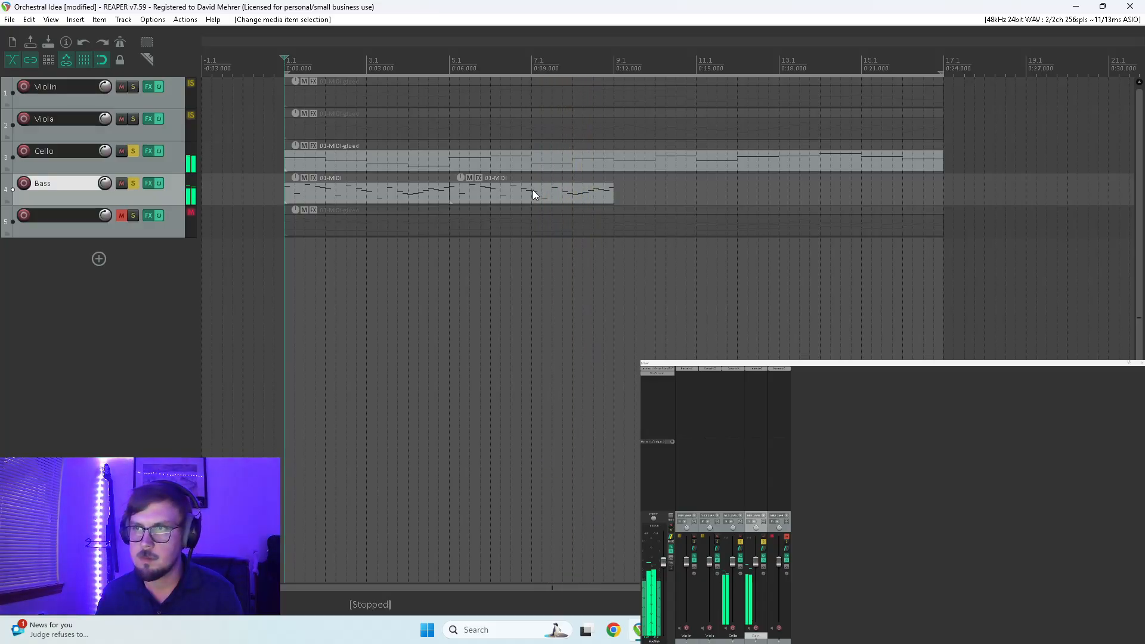
Raise the bass note at the start of bar 7 to E2, play from beat 4 of bar 6, and close the editor
{"action": "left_click", "coordinate": [534, 194]}
{"action": "double_click", "coordinate": [534, 196]}
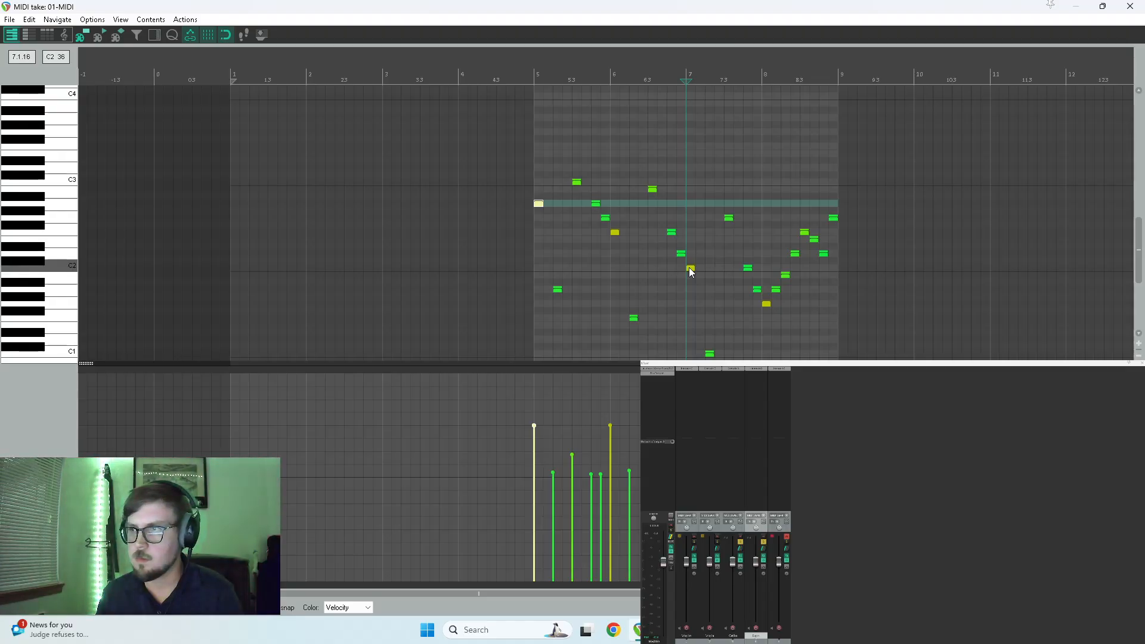
{"action": "left_click", "coordinate": [691, 270]}
{"action": "left_click_drag", "start_coordinate": [690, 268], "coordinate": [692, 240]}
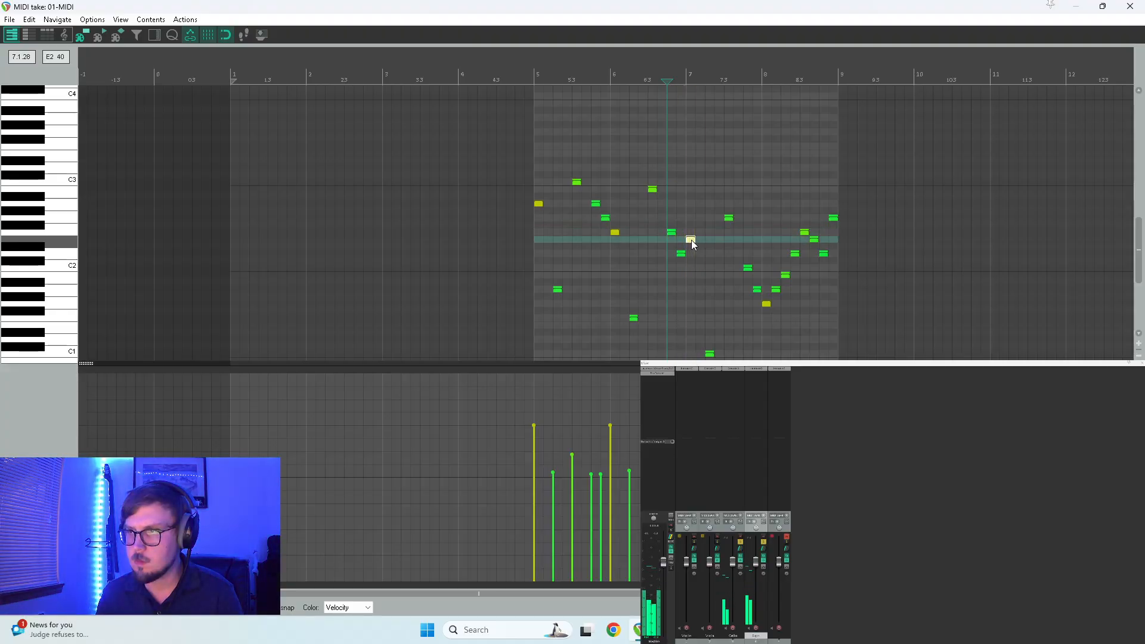
{"action": "key", "text": "space"}
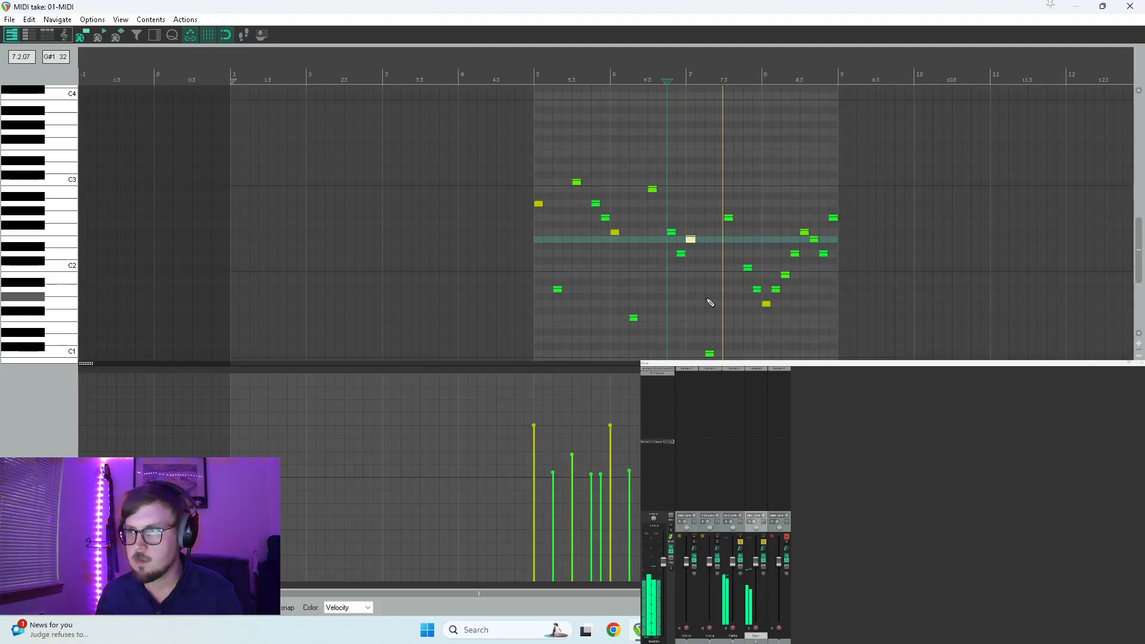
{"action": "left_click", "coordinate": [1130, 6]}
{"action": "key", "text": "space"}
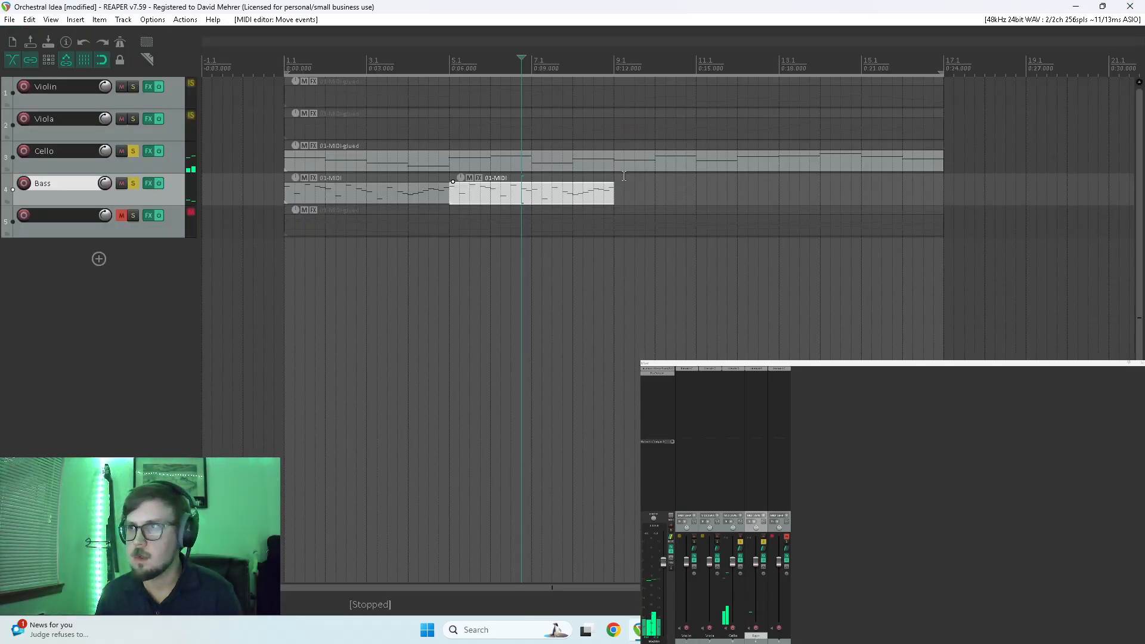
Copy the bass item from bars 5–8 to bars 9–12 and open the copy with the cello item in the MIDI editor
{"action": "left_click", "coordinate": [574, 193]}
{"action": "left_click_drag", "start_coordinate": [532, 193], "coordinate": [698, 197]}
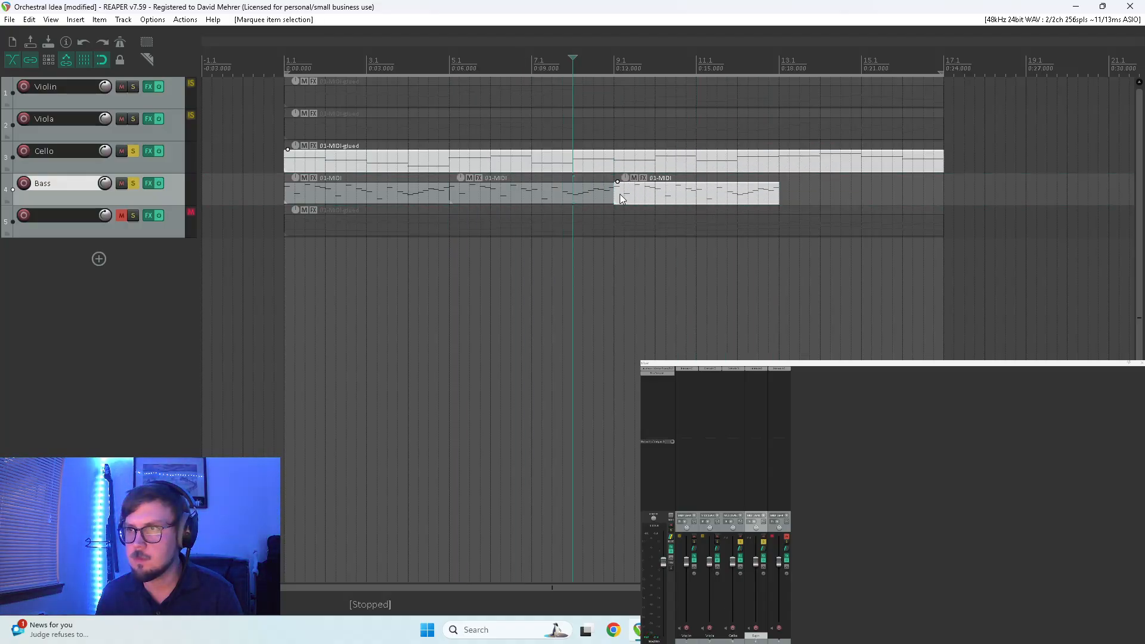
{"action": "double_click", "coordinate": [620, 194]}
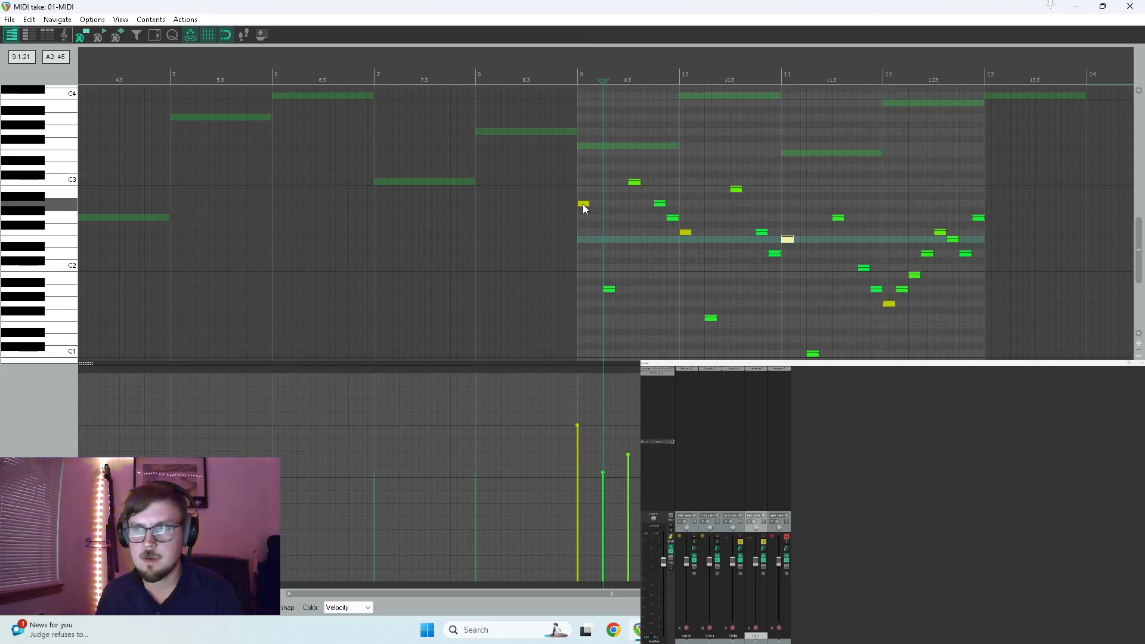
Raise the first two bass notes of bar 9 to F3 and F2 and its last note to C3, playing from bar 8
{"action": "left_click_drag", "start_coordinate": [582, 204], "coordinate": [621, 322]}
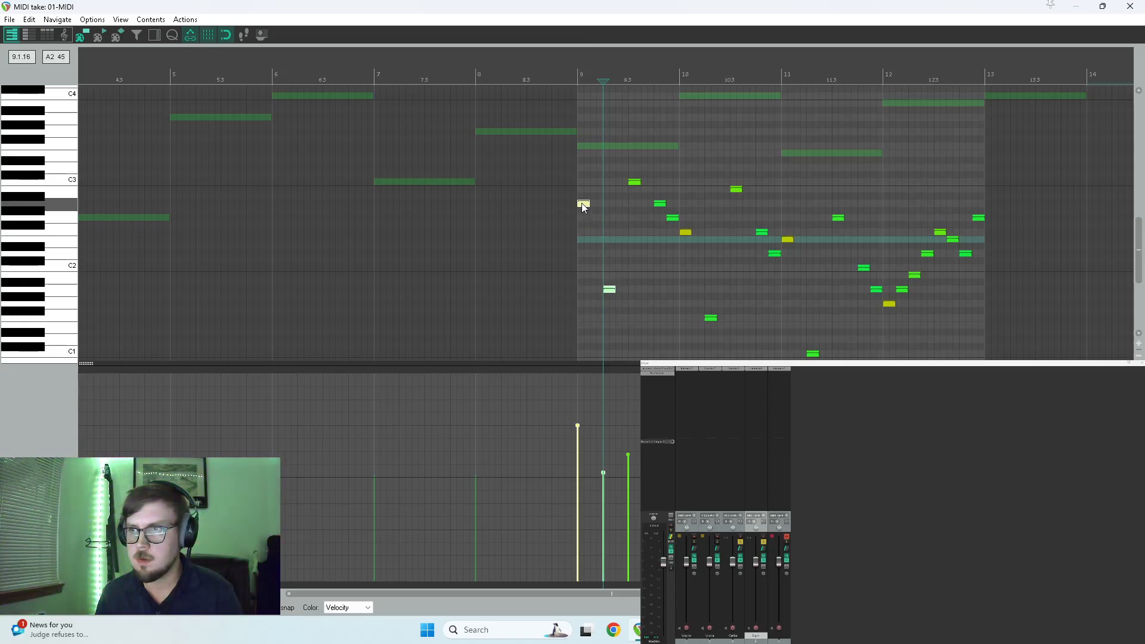
{"action": "left_click", "coordinate": [582, 204]}
{"action": "left_click_drag", "start_coordinate": [581, 203], "coordinate": [582, 146]}
{"action": "left_click", "coordinate": [476, 171]}
{"action": "key", "text": "space"}
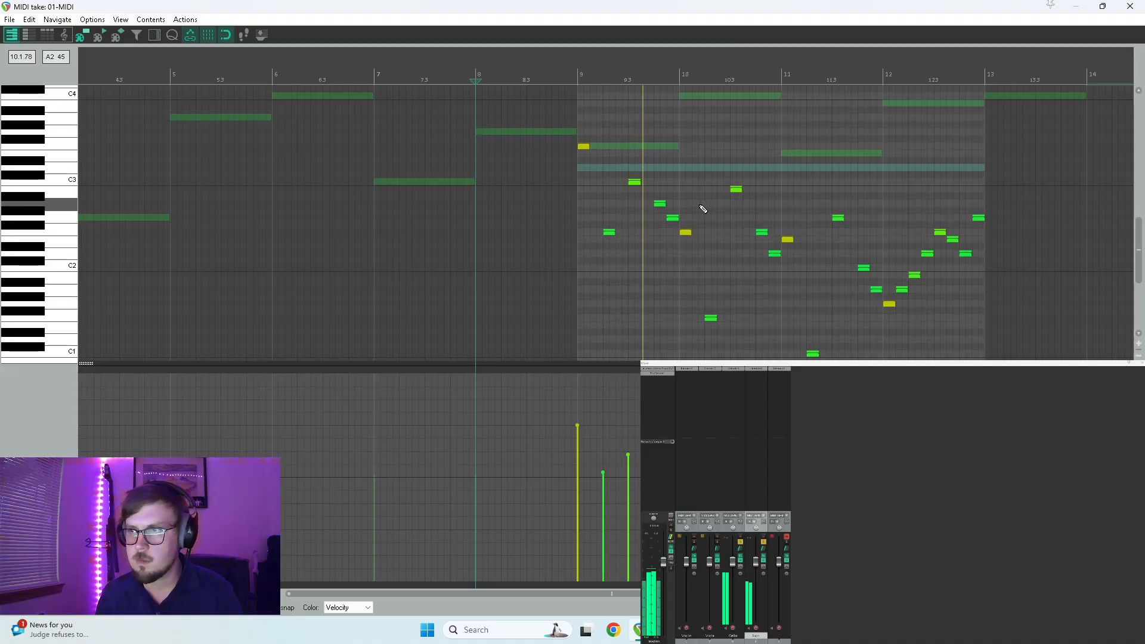
{"action": "left_click_drag", "start_coordinate": [674, 220], "coordinate": [673, 183]}
{"action": "key", "text": "space"}
Raise the first two bass notes of bar 10 an octave to F3 and F2 and play from bar 8
{"action": "left_click_drag", "start_coordinate": [687, 225], "coordinate": [731, 356]}
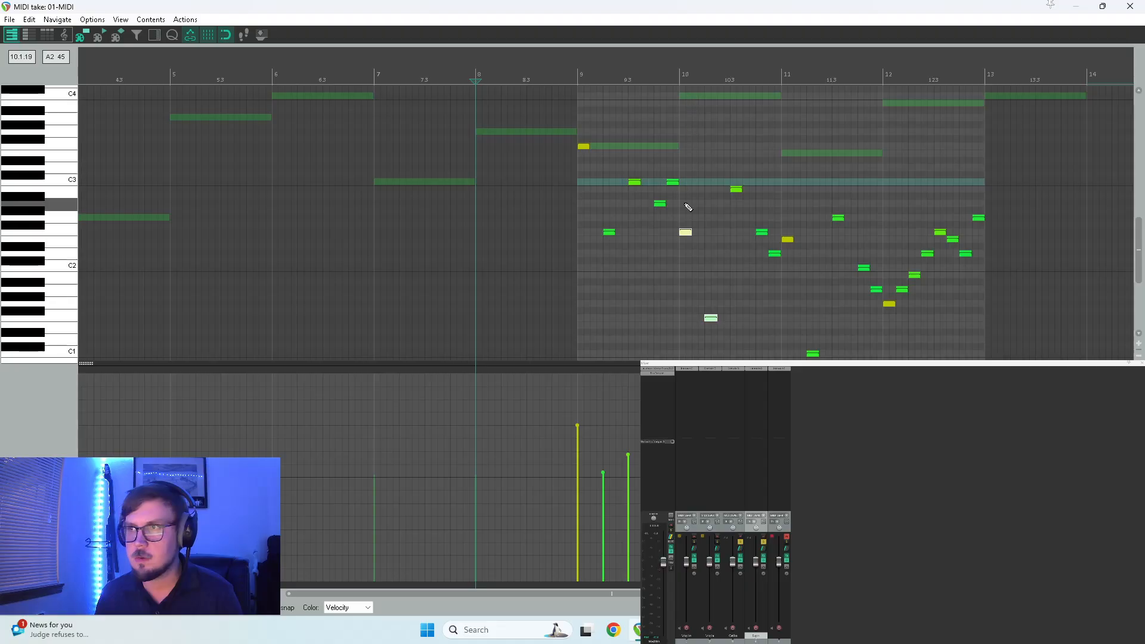
{"action": "left_click", "coordinate": [686, 235]}
{"action": "left_click_drag", "start_coordinate": [687, 234], "coordinate": [686, 149]}
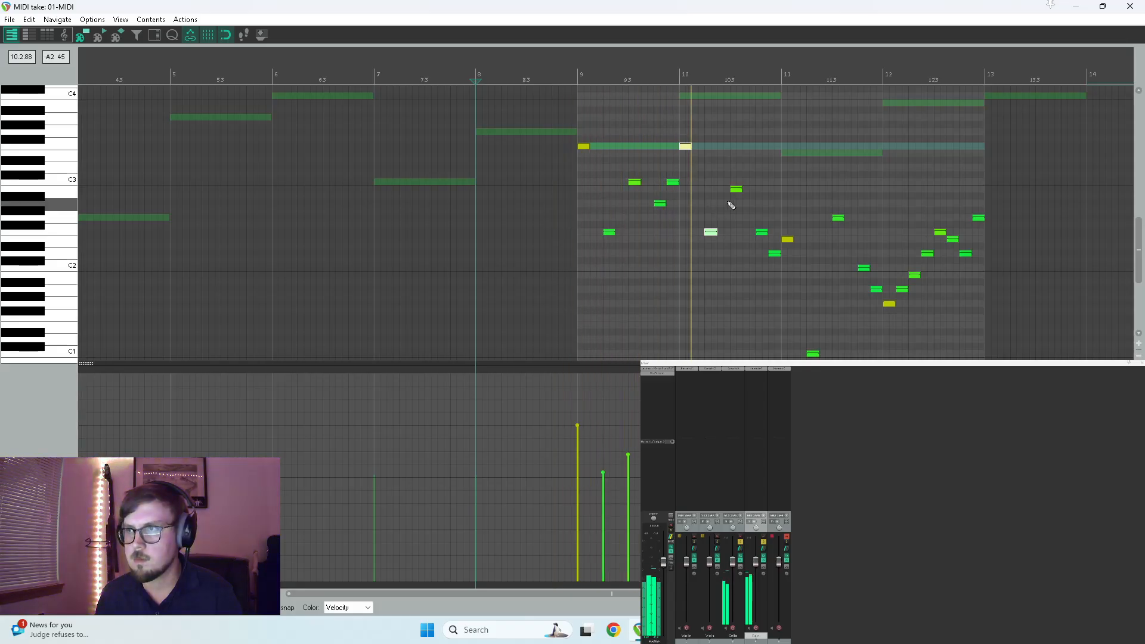
{"action": "key", "text": "space"}
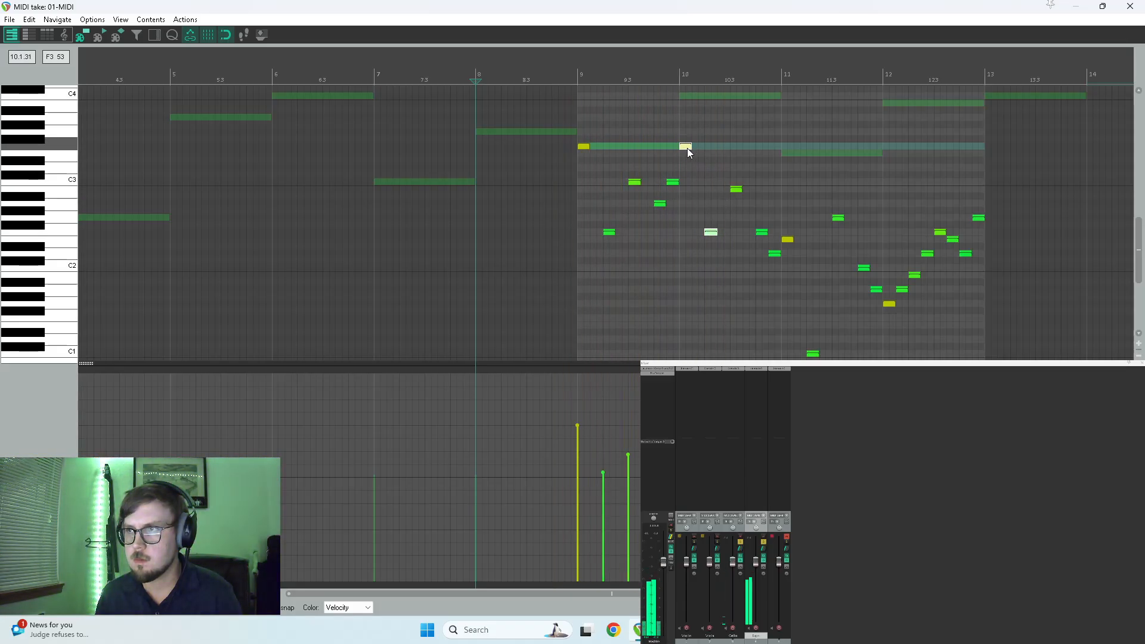
Try the first two bass notes of bar 10 at E3 and E2 with playback, and undo these pitch changes
{"action": "left_click_drag", "start_coordinate": [689, 148], "coordinate": [685, 154]}
{"action": "key", "text": "space"}
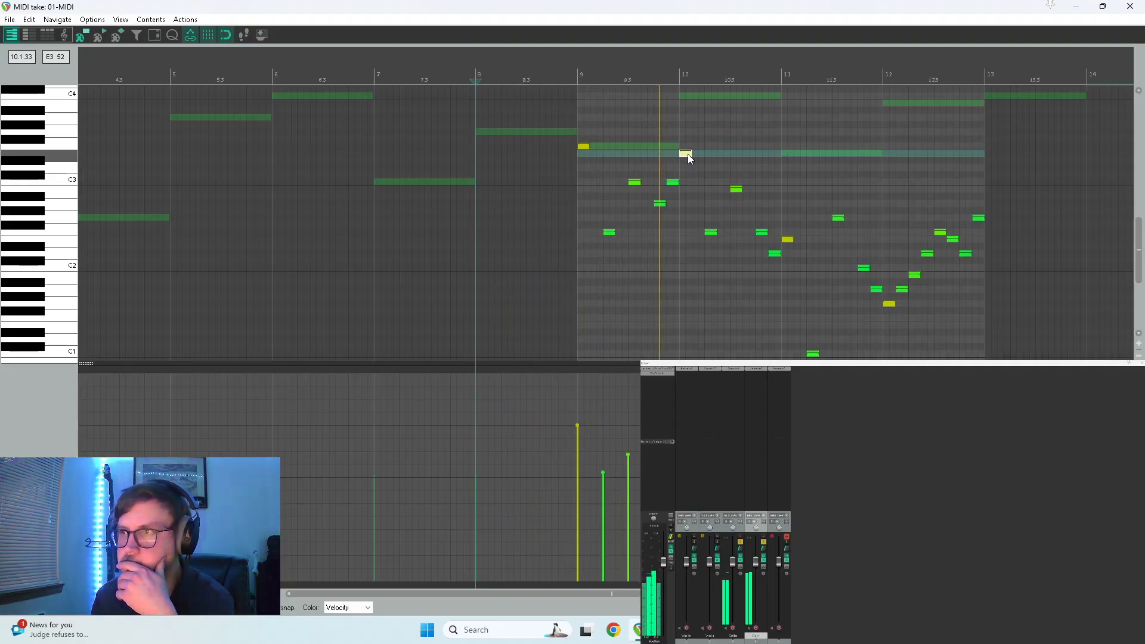
{"action": "key", "text": "space"}
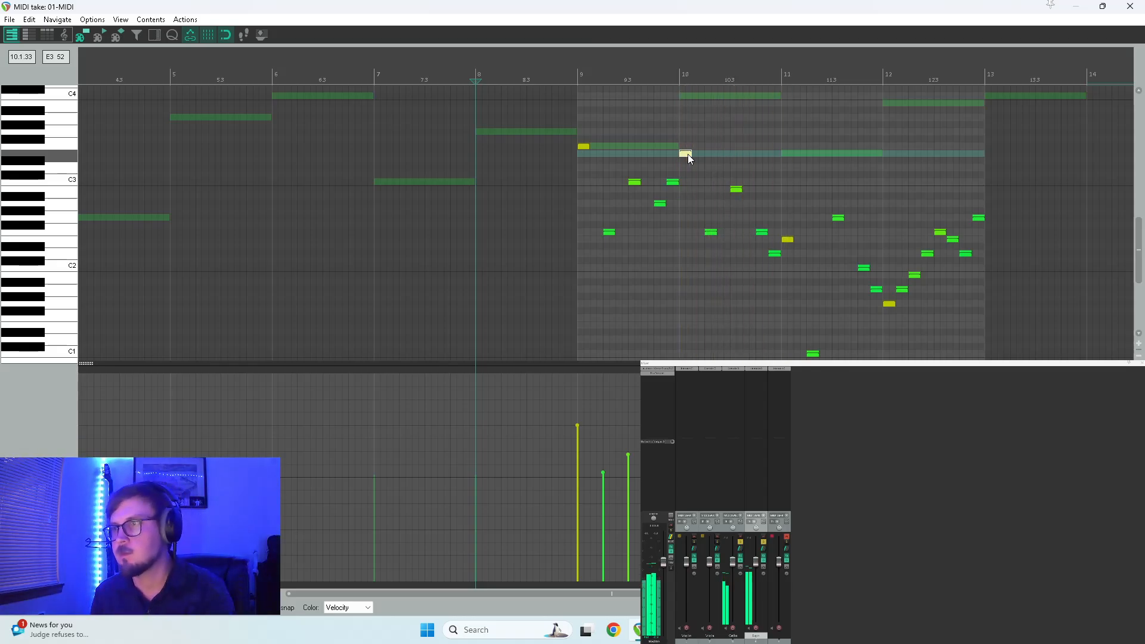
{"action": "left_click_drag", "start_coordinate": [711, 232], "coordinate": [711, 238]}
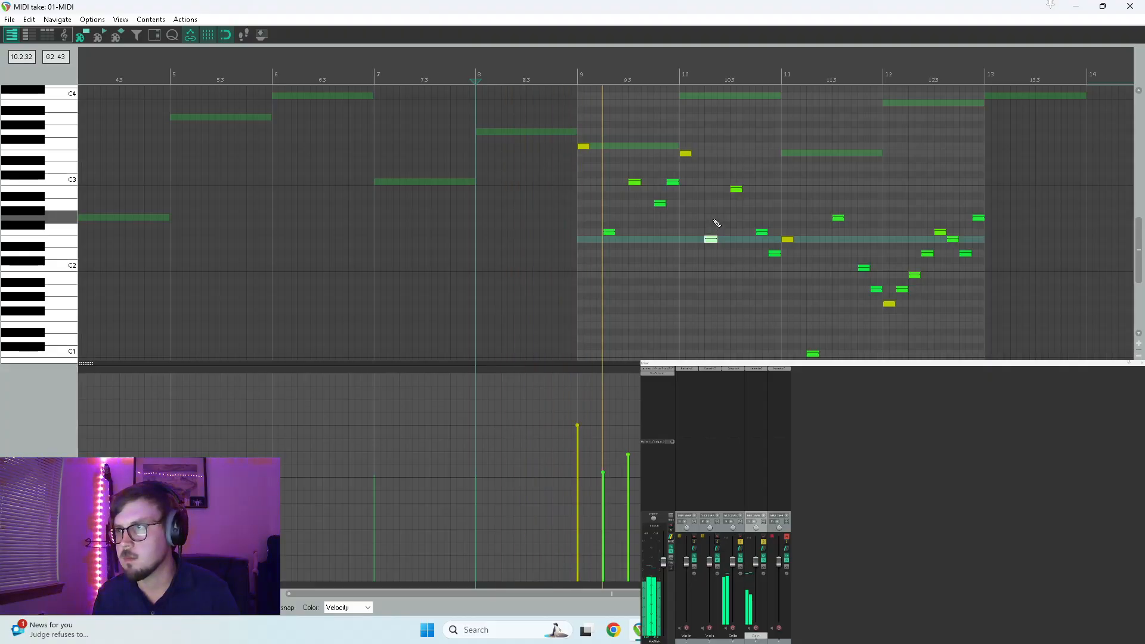
{"action": "key", "text": "space"}
{"action": "key", "text": "ctrl+z"}
{"action": "key", "text": "ctrl+z"}
{"action": "key", "text": "ctrl+z"}
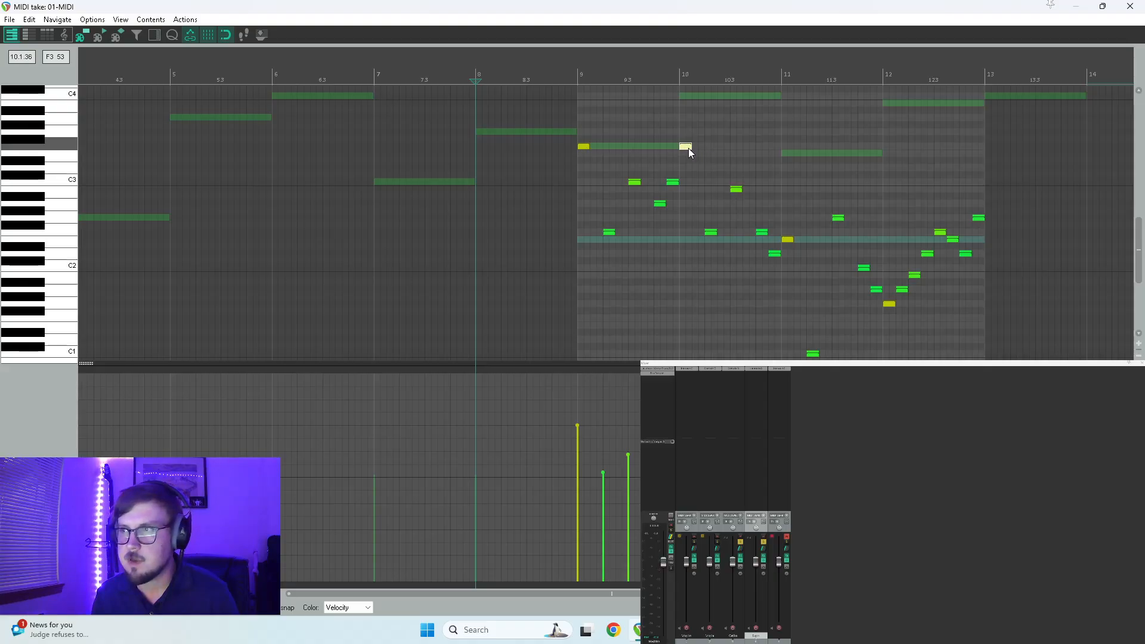
Lower the first bass note of bar 10 to E3, raise the second to C3, and play from bar 9
{"action": "key", "text": "space"}
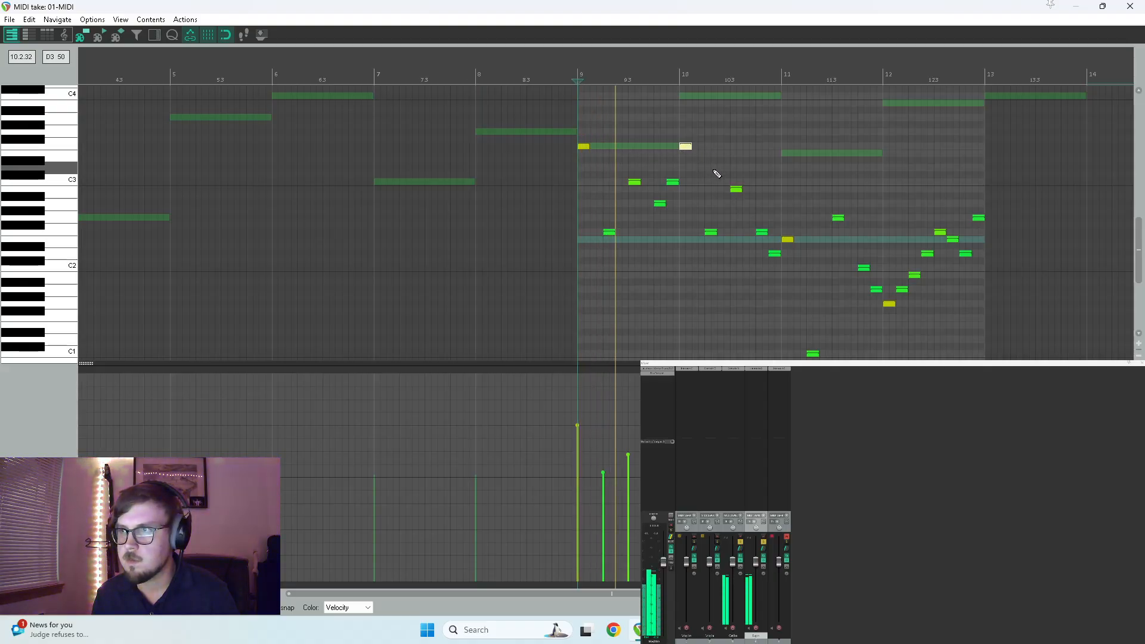
{"action": "key", "text": "space"}
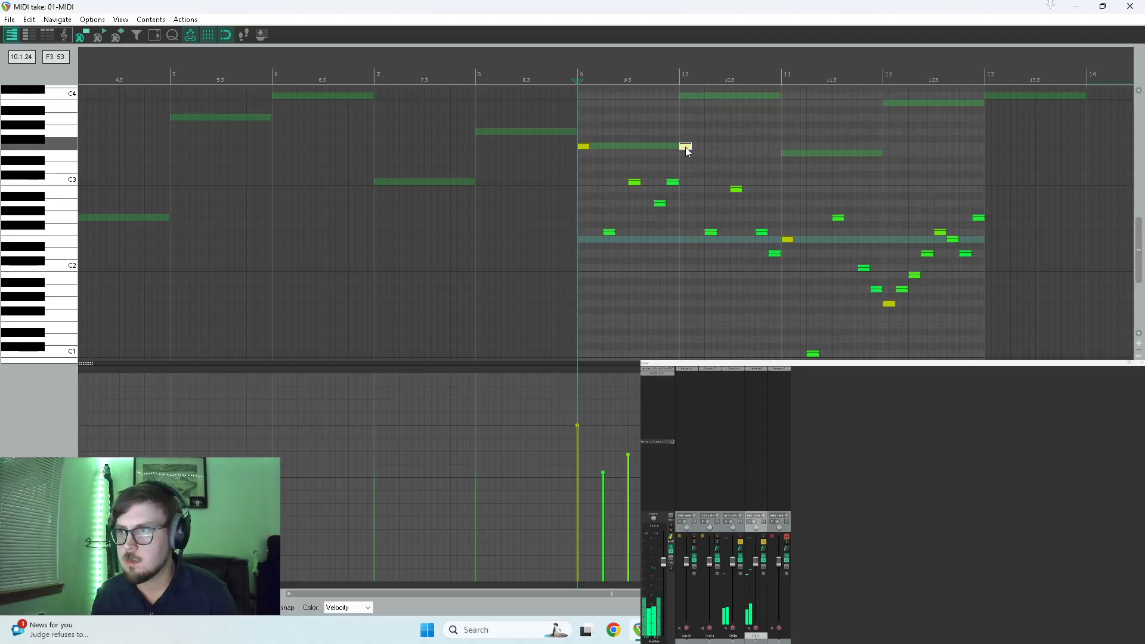
{"action": "left_click_drag", "start_coordinate": [686, 151], "coordinate": [684, 154]}
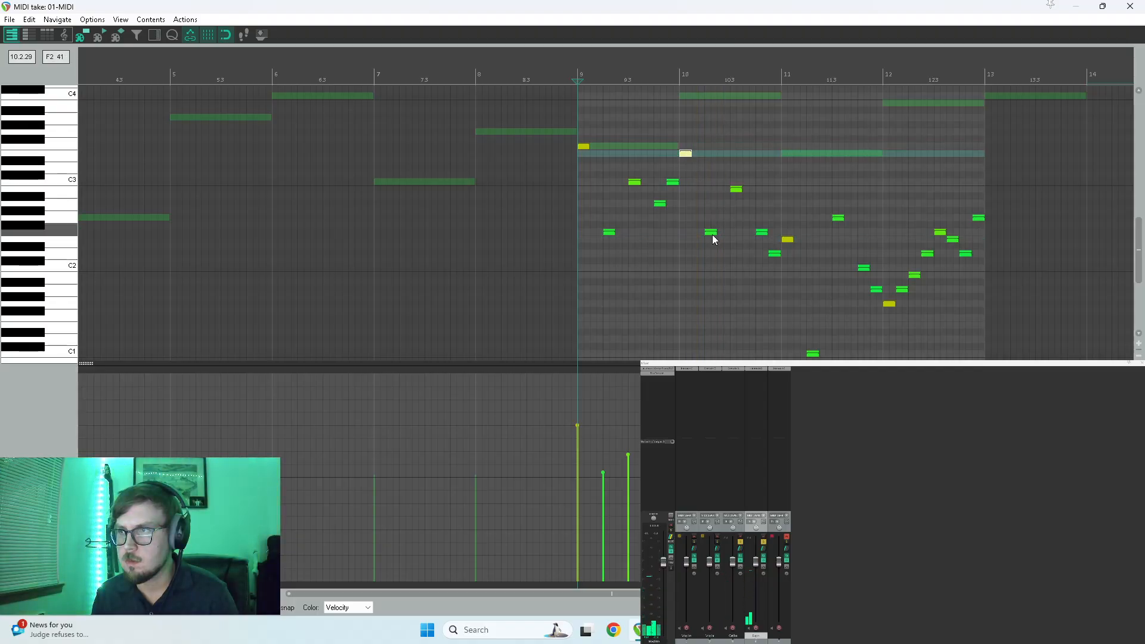
{"action": "left_click_drag", "start_coordinate": [711, 237], "coordinate": [717, 187]}
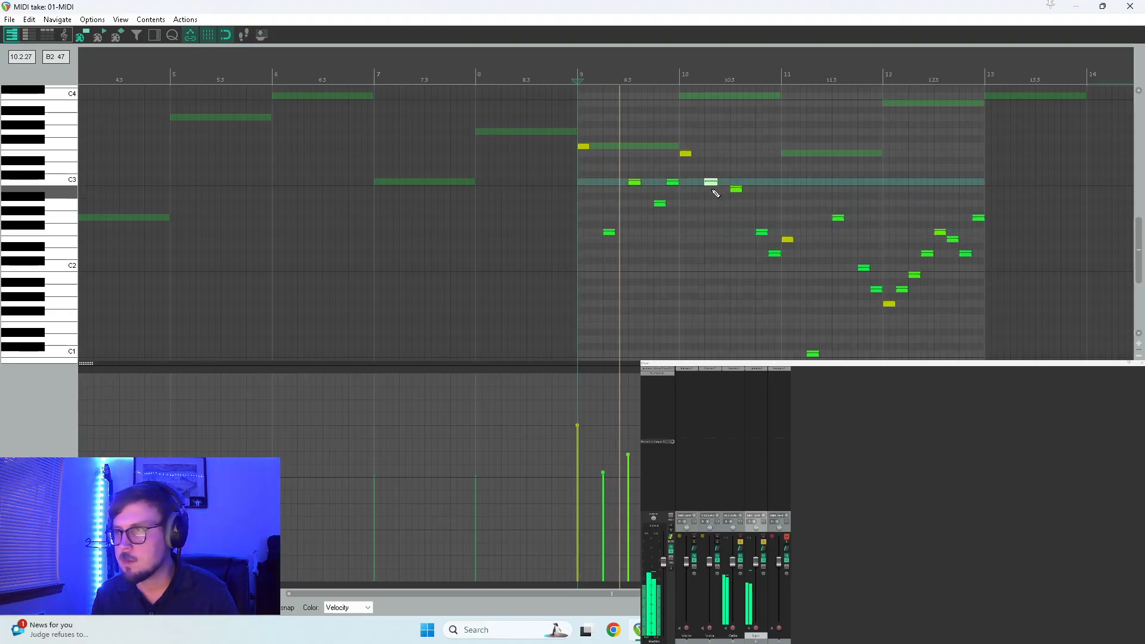
{"action": "key", "text": "space"}
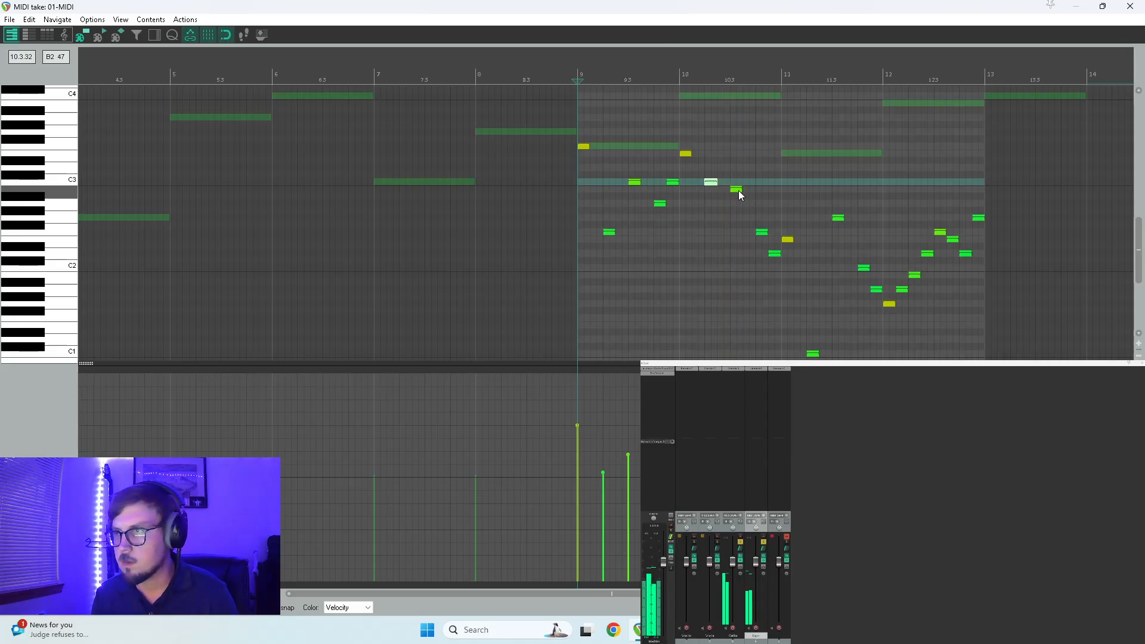
Raise the last two bass notes of bar 10 to A2 and B2 and play from bar 9
{"action": "left_click", "coordinate": [763, 232]}
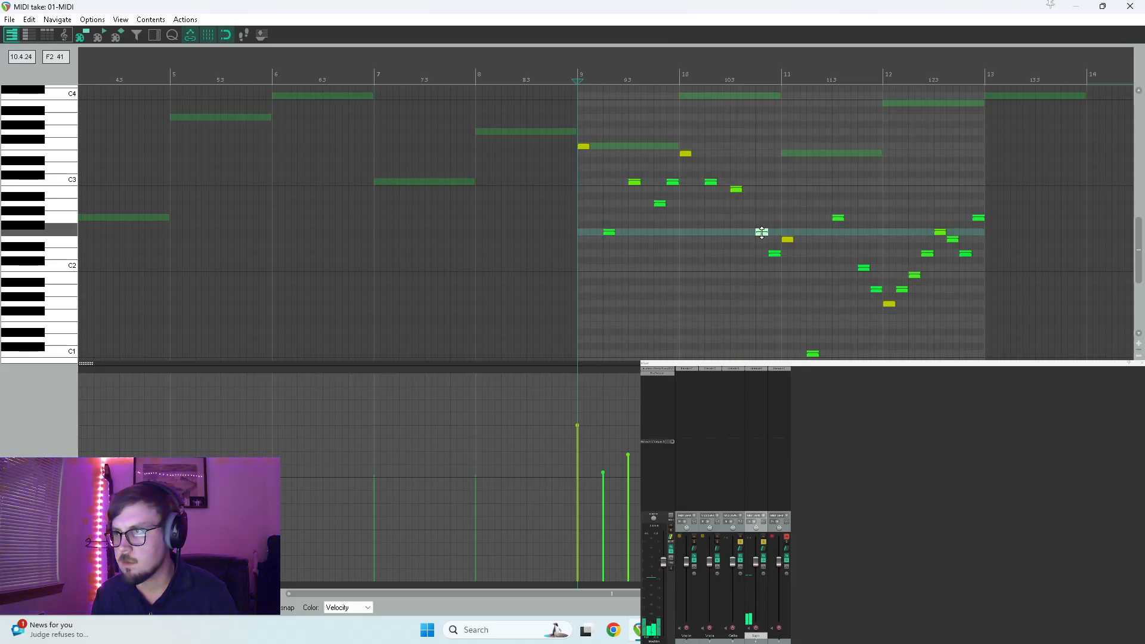
{"action": "left_click_drag", "start_coordinate": [764, 237], "coordinate": [764, 209]}
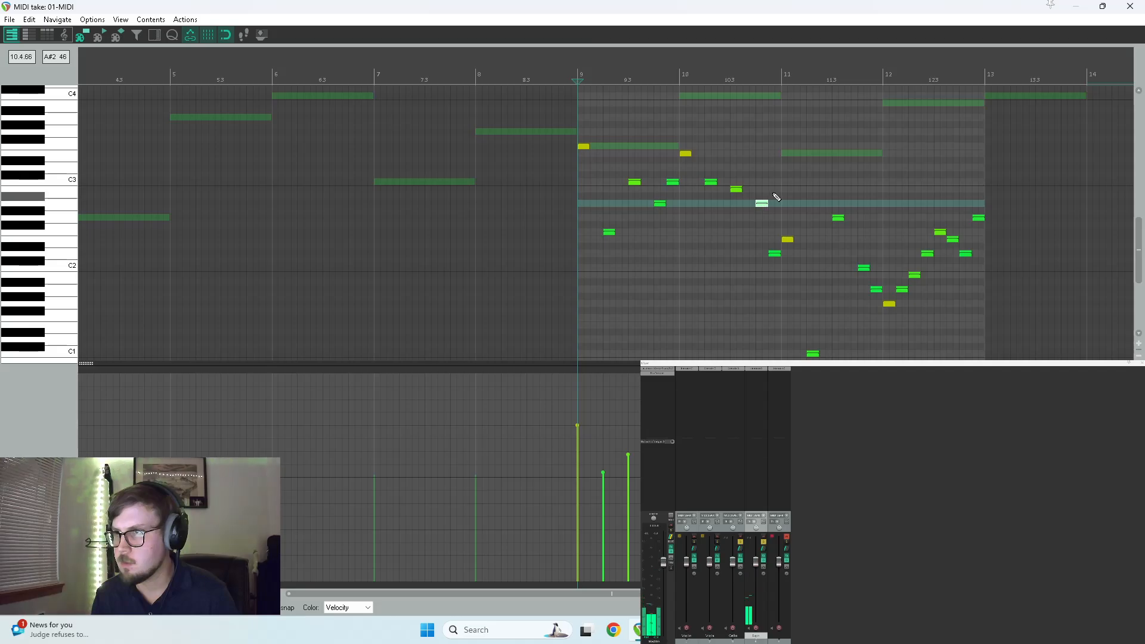
{"action": "left_click_drag", "start_coordinate": [775, 256], "coordinate": [779, 196]}
{"action": "key", "text": "space"}
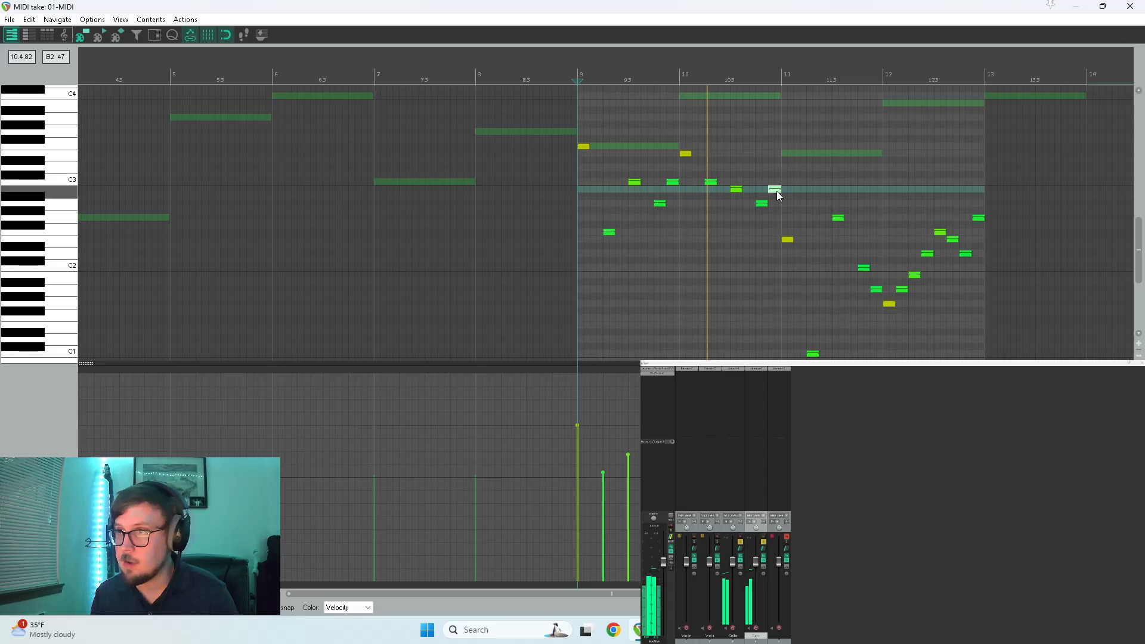
{"action": "key", "text": "space"}
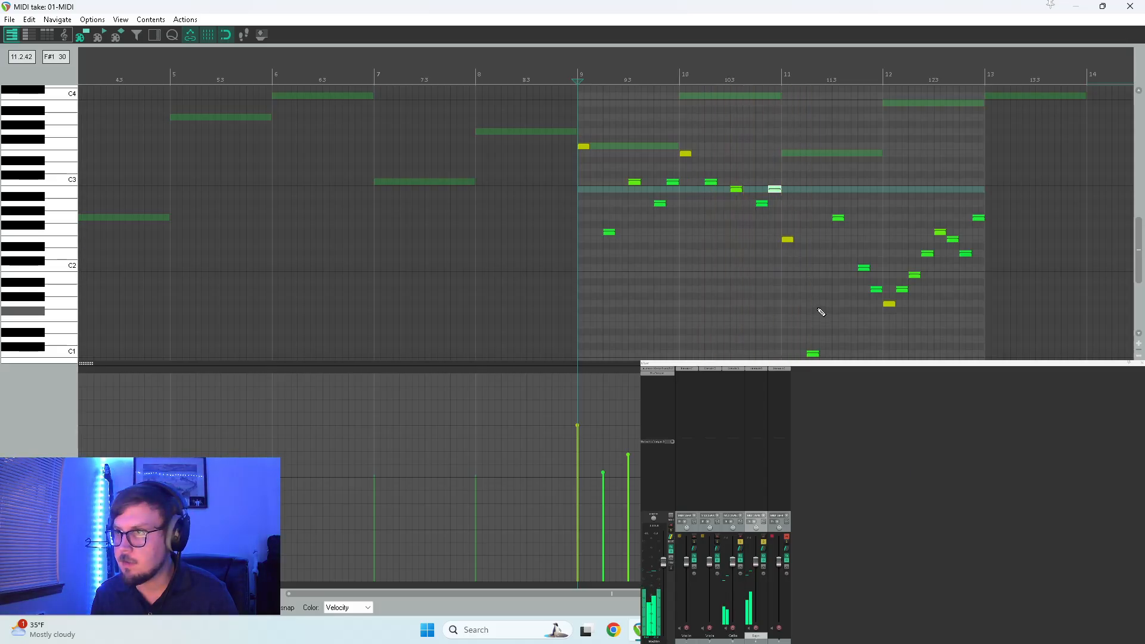
Raise the first two bass notes of bar 11 an octave to E3 and C2 and play from bar 9
{"action": "left_click_drag", "start_coordinate": [788, 227], "coordinate": [827, 361]}
{"action": "scroll", "coordinate": [590, 236], "scroll_direction": "up", "scroll_amount": 3}
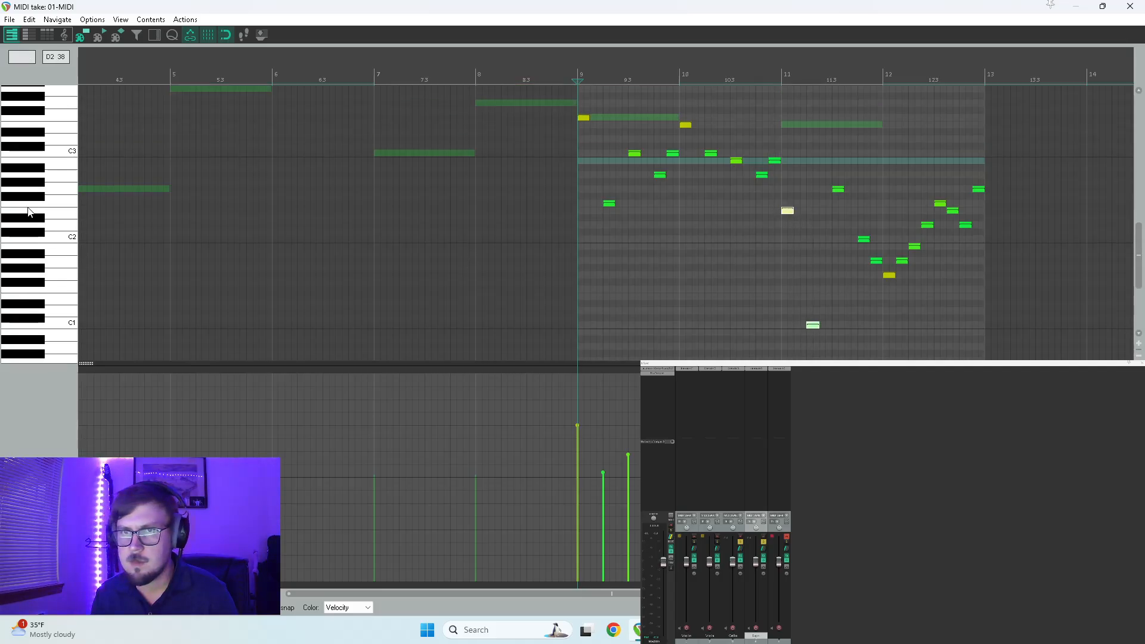
{"action": "left_click", "coordinate": [788, 233]}
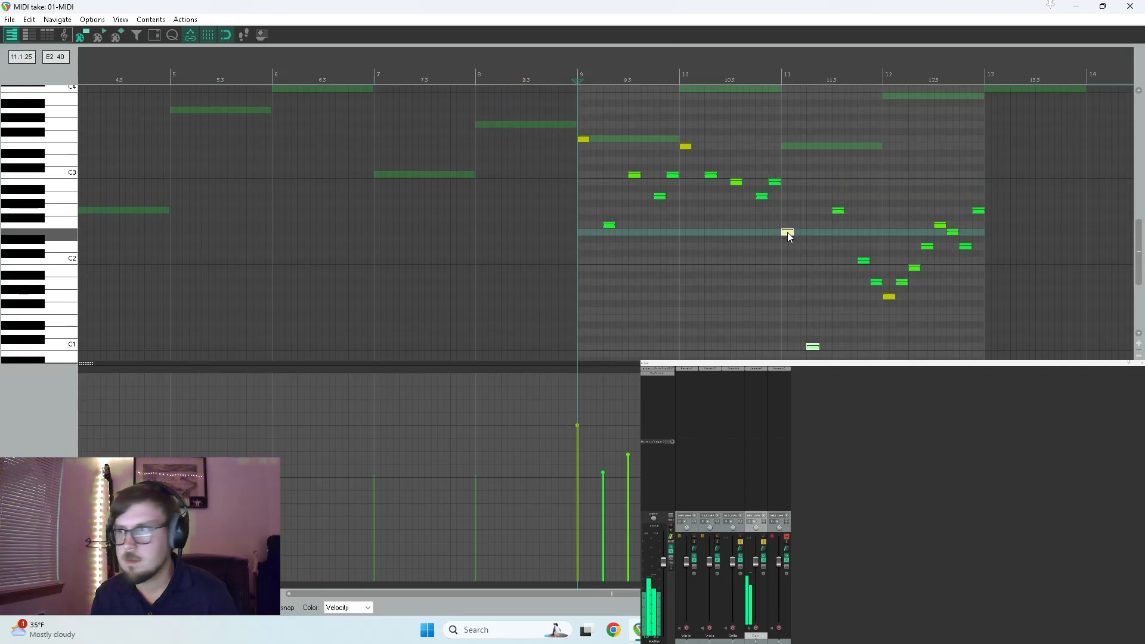
{"action": "left_click_drag", "start_coordinate": [787, 231], "coordinate": [789, 148]}
{"action": "key", "text": "space"}
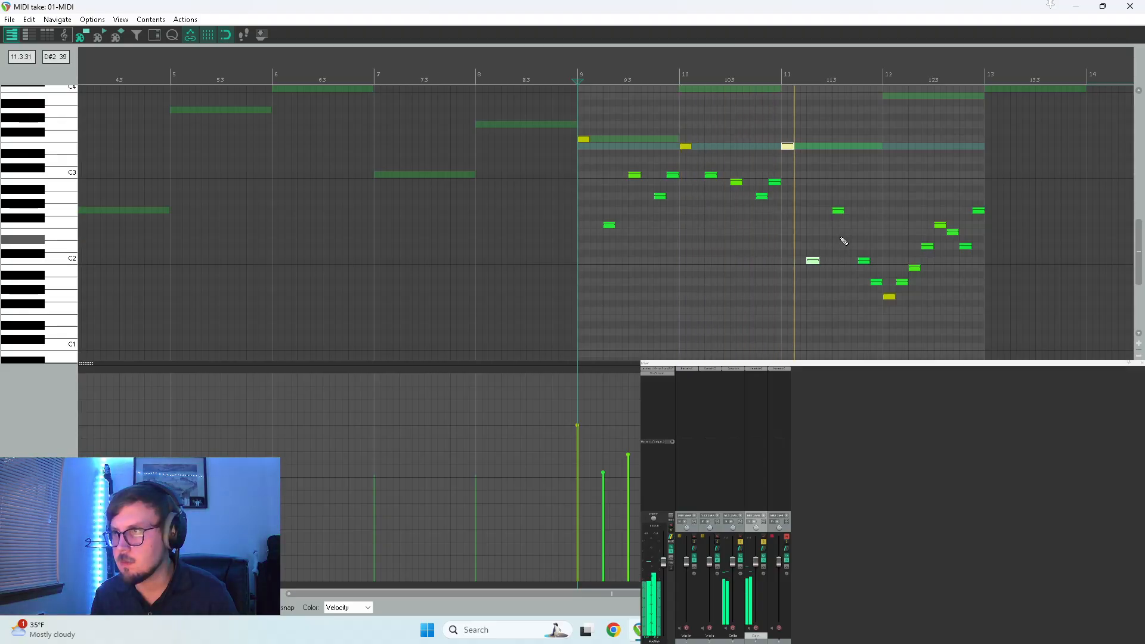
Audition the bass notes of bar 12 one by one, play the phrase from bar 9, and close the editor
{"action": "left_click", "coordinate": [890, 296]}
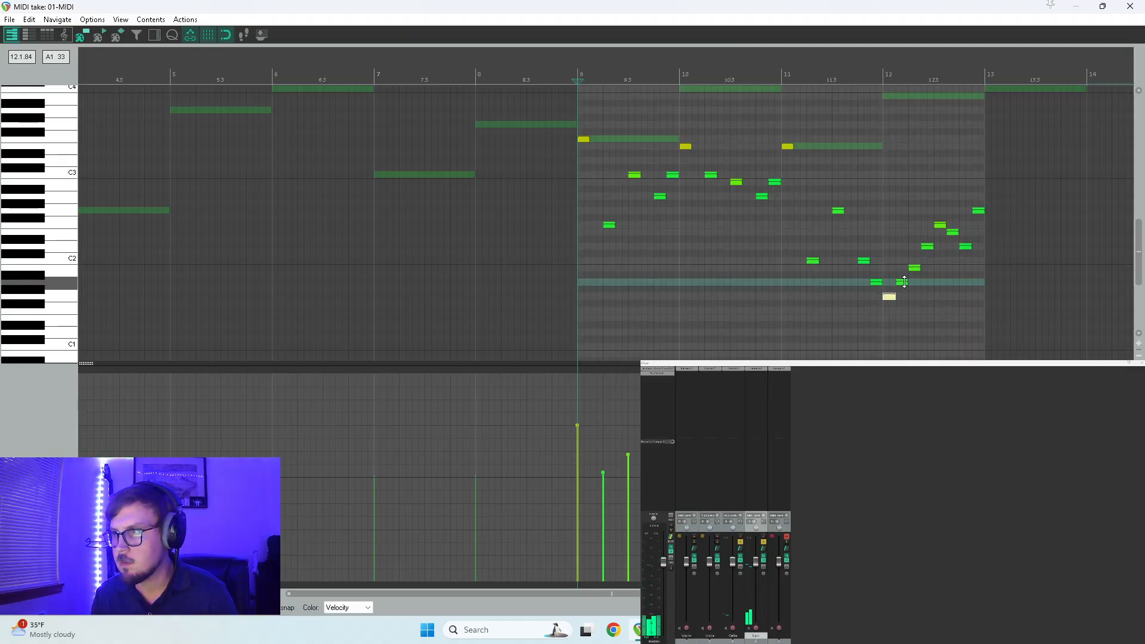
{"action": "left_click", "coordinate": [917, 267]}
{"action": "left_click", "coordinate": [927, 246]}
{"action": "left_click", "coordinate": [939, 225]}
{"action": "left_click", "coordinate": [952, 232]}
{"action": "left_click", "coordinate": [966, 246]}
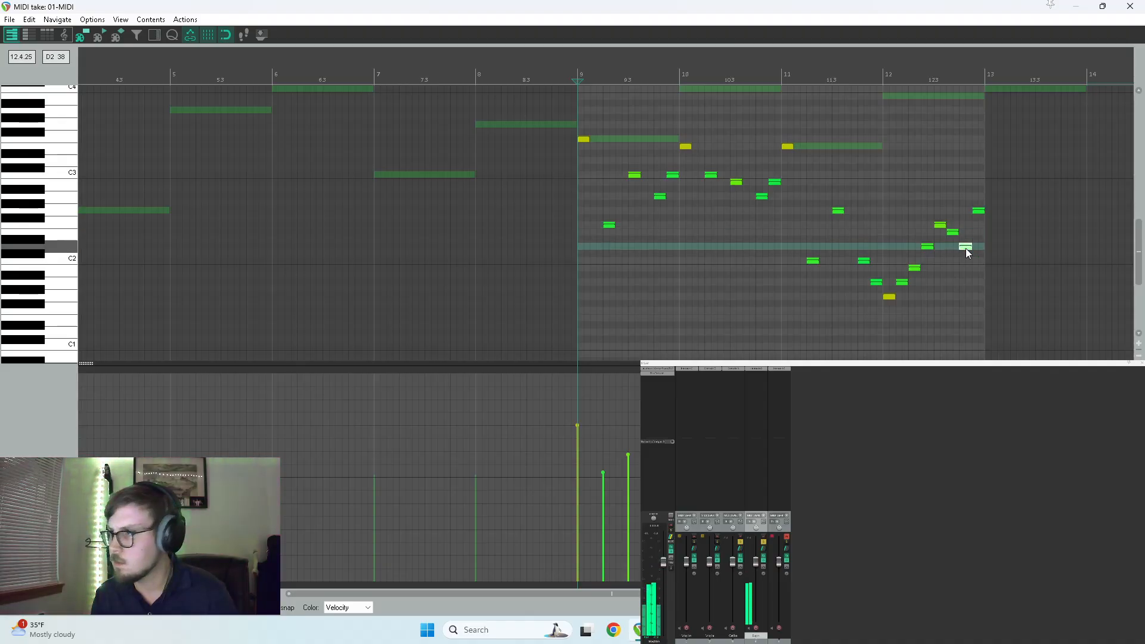
{"action": "left_click", "coordinate": [978, 211]}
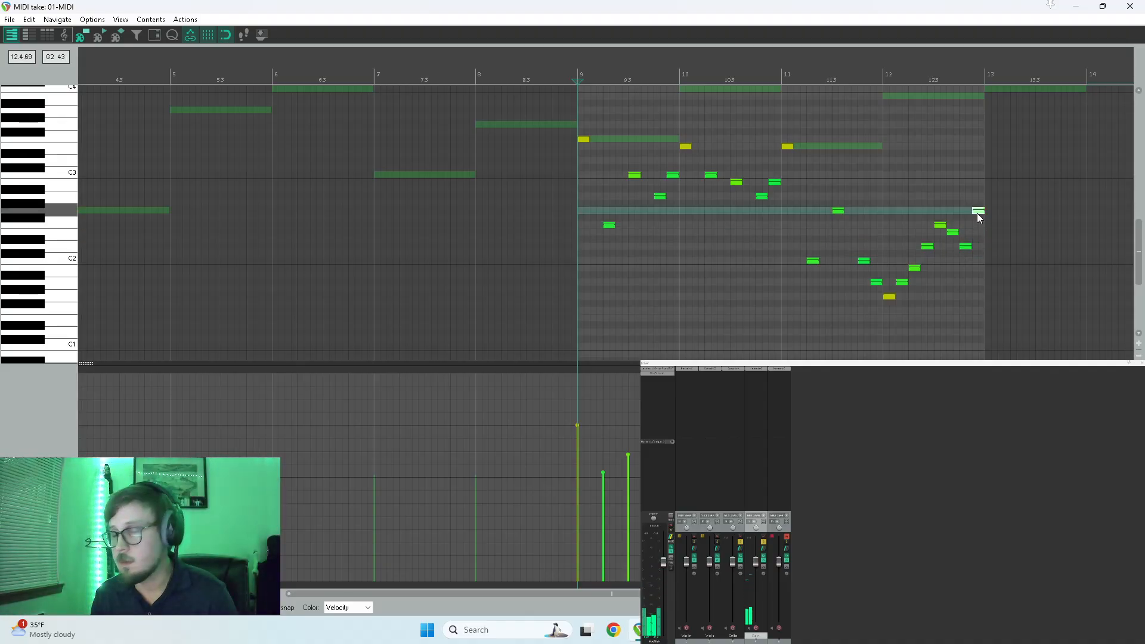
{"action": "key", "text": "space"}
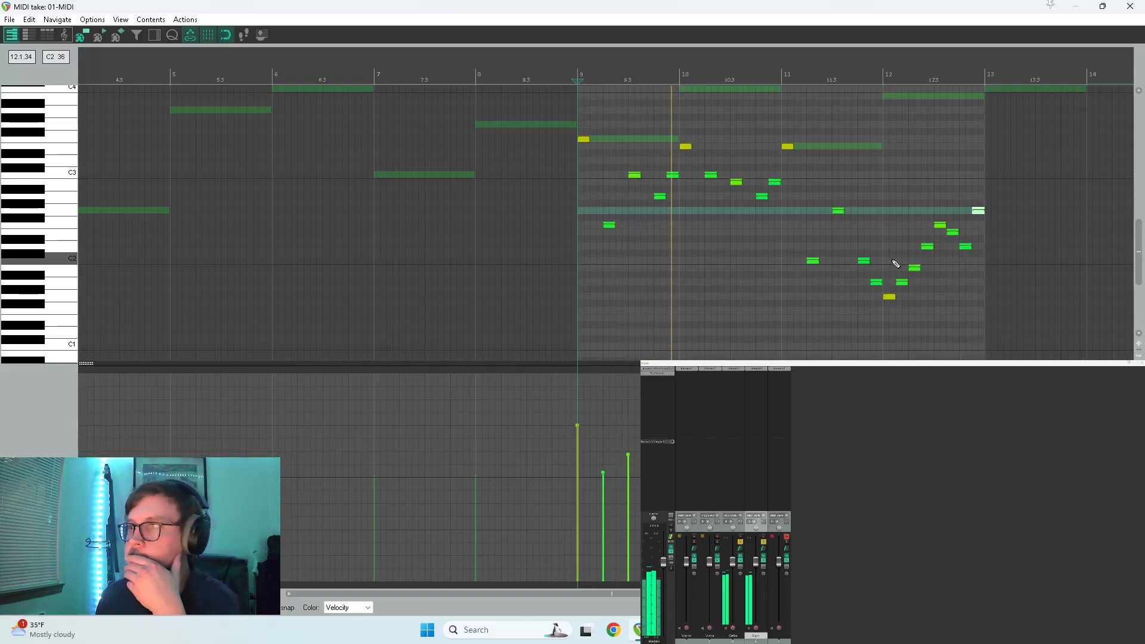
{"action": "scroll", "coordinate": [889, 264], "scroll_direction": "down", "scroll_amount": 4}
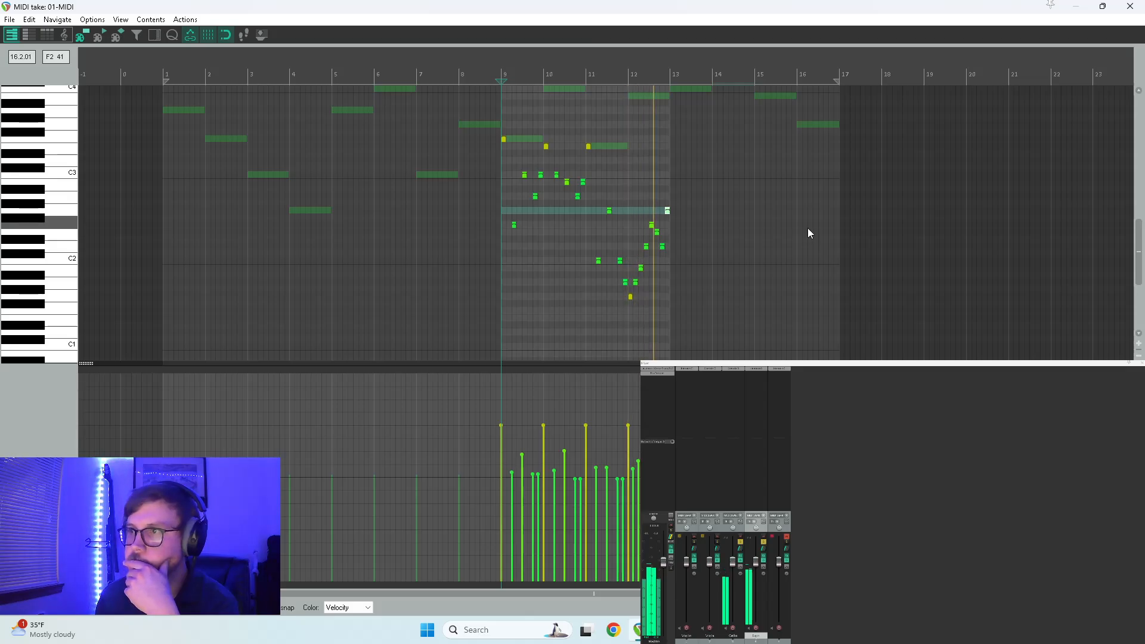
{"action": "left_click", "coordinate": [1130, 6]}
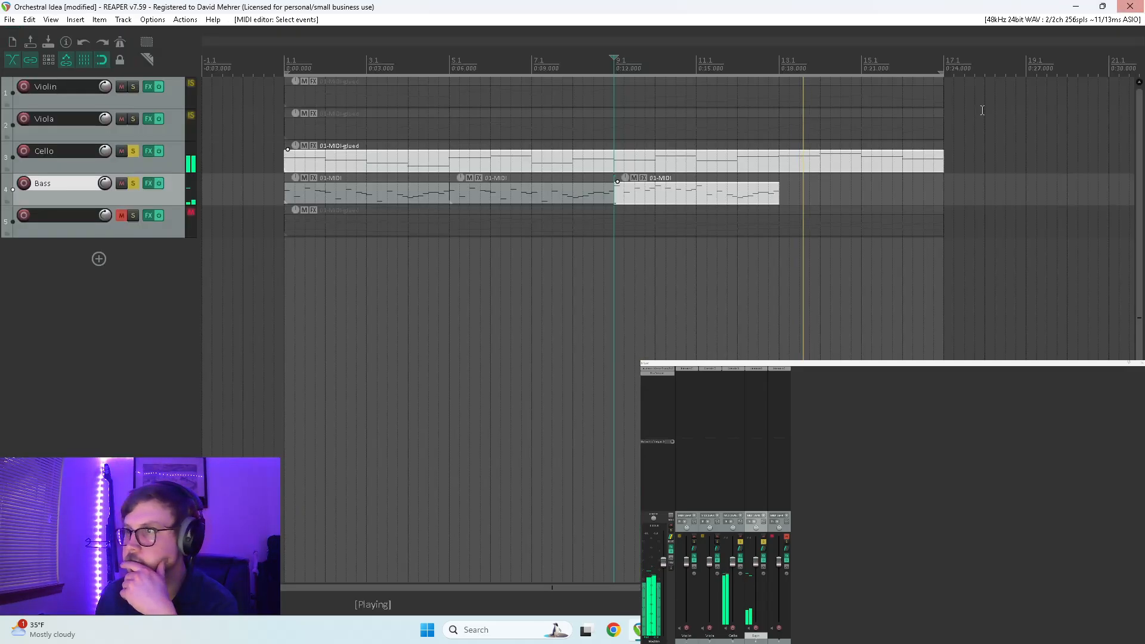
{"action": "key", "text": "space"}
Copy the bass item from bars 9–12 to bars 13–16 and open the copy in the MIDI editor
{"action": "left_click", "coordinate": [707, 191]}
{"action": "left_click_drag", "start_coordinate": [706, 191], "coordinate": [872, 192]}
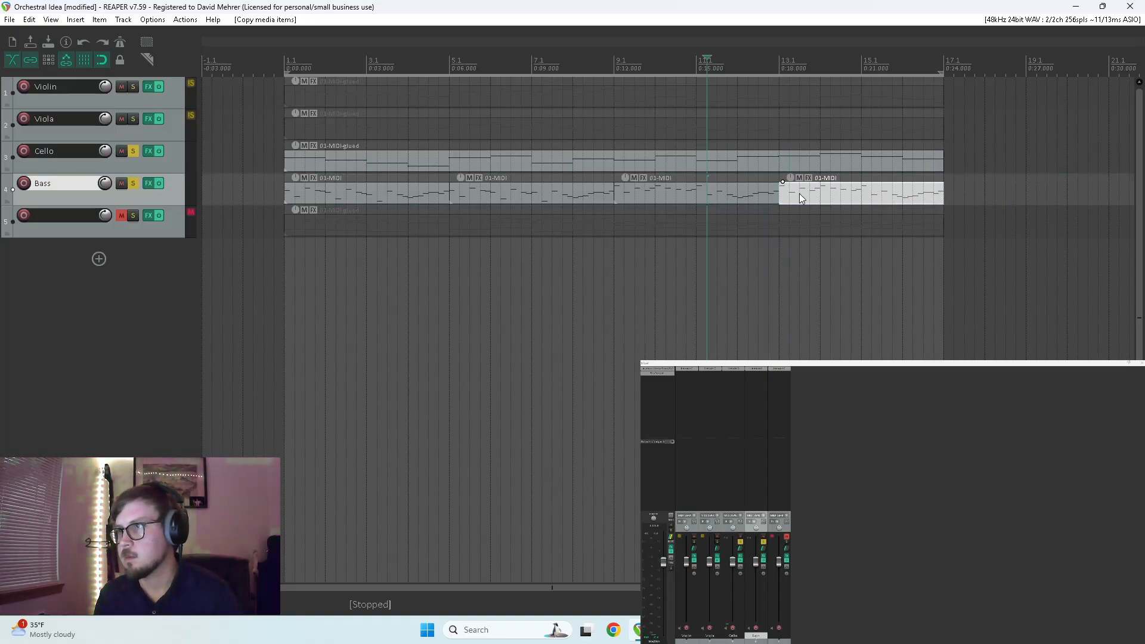
{"action": "double_click", "coordinate": [796, 194]}
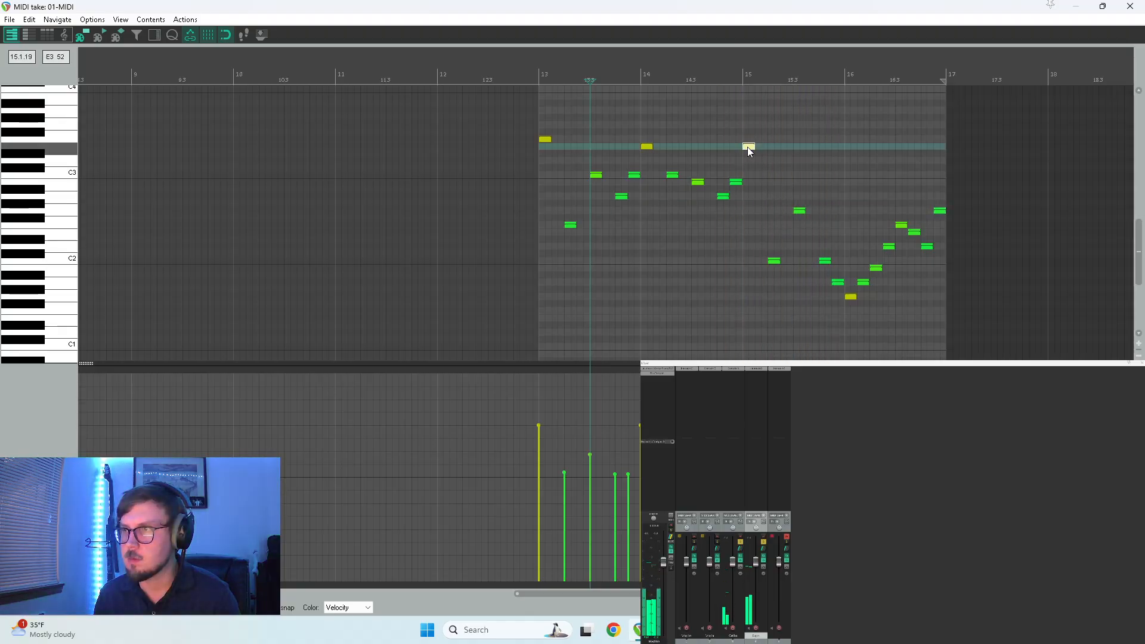
Lower the first bass note of bar 15 to D3, raise the second to E2, and close the editor
{"action": "left_click_drag", "start_coordinate": [748, 149], "coordinate": [750, 162]}
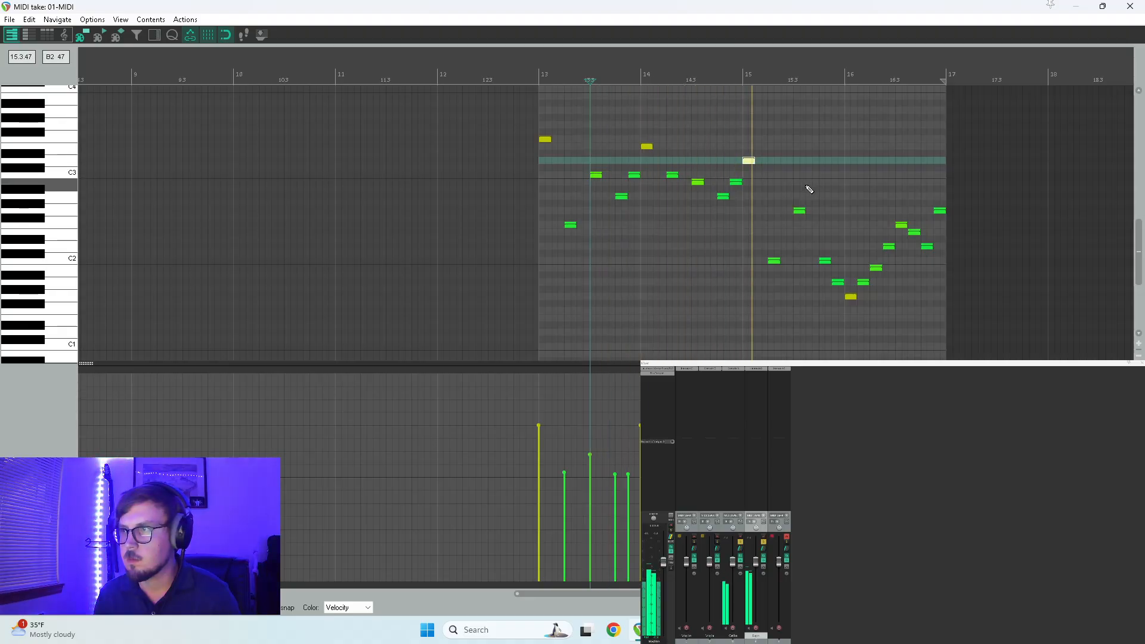
{"action": "left_click_drag", "start_coordinate": [777, 267], "coordinate": [778, 239]}
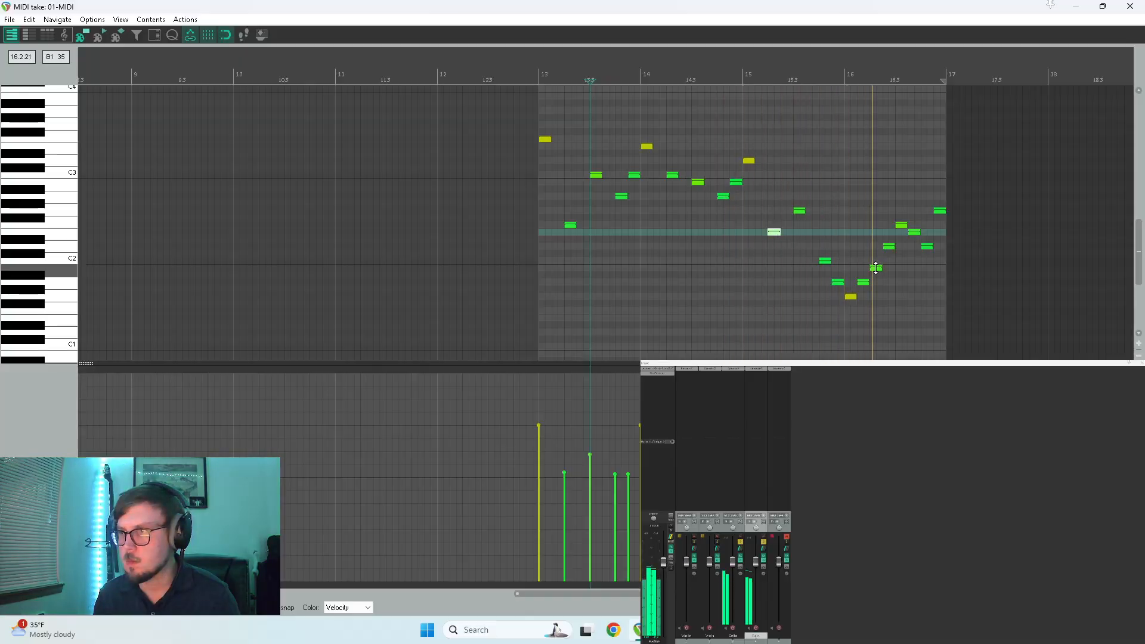
{"action": "left_click", "coordinate": [1130, 6]}
Unsolo the Cello and Bass tracks and play the full arrangement from just before bar 9
{"action": "left_click", "coordinate": [133, 152]}
{"action": "left_click", "coordinate": [133, 184]}
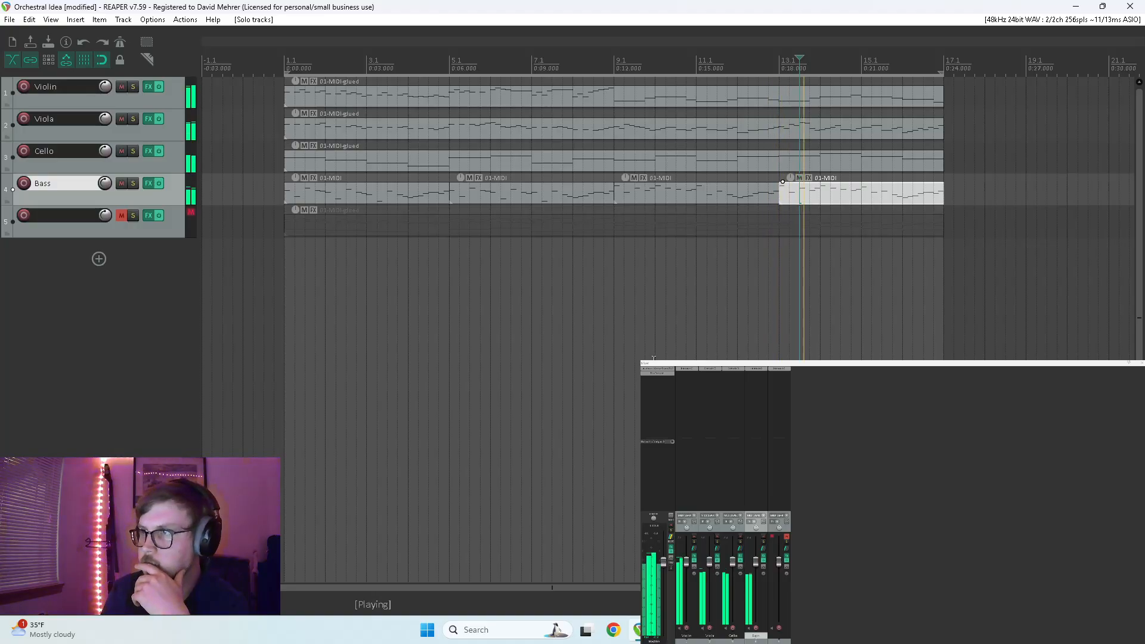
{"action": "left_click", "coordinate": [604, 271]}
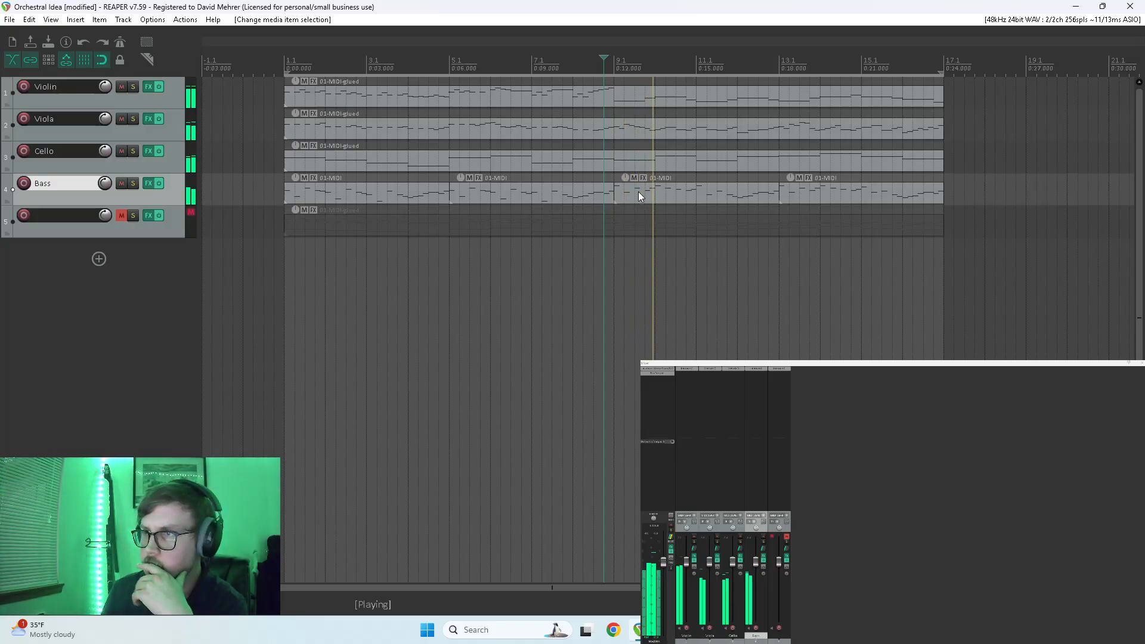
Open the bass item of bars 9–12 in the MIDI editor and play it from its start at bar 9
{"action": "double_click", "coordinate": [638, 192]}
{"action": "scroll", "coordinate": [634, 241], "scroll_direction": "up", "scroll_amount": 5}
{"action": "key", "text": "w"}
{"action": "key", "text": "space"}
{"action": "key", "text": "space"}
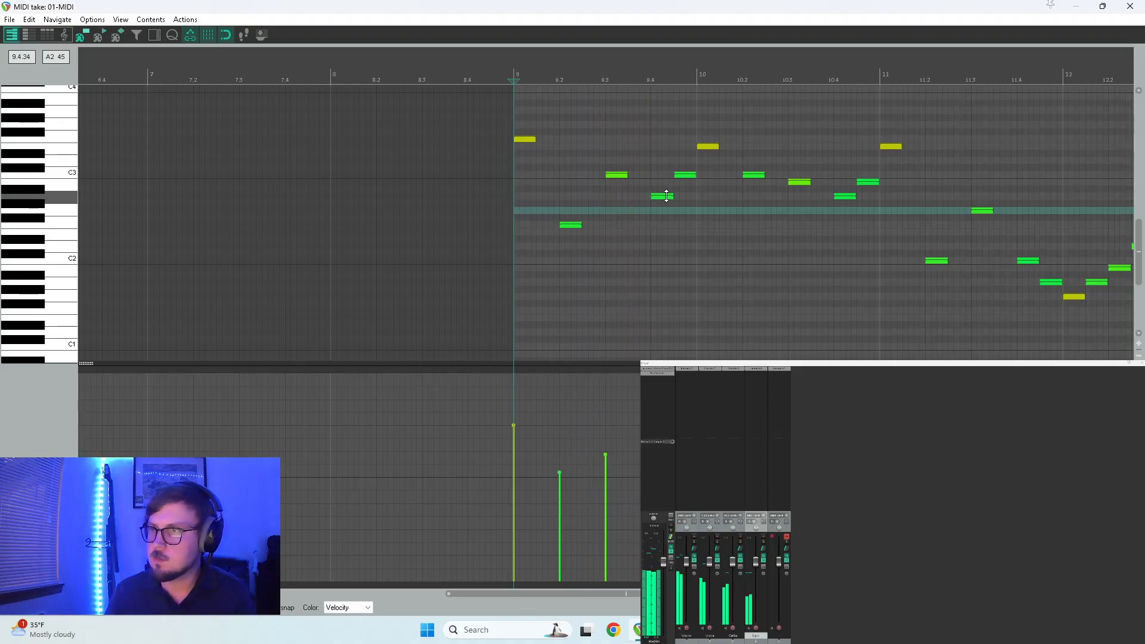
Audition individual bass notes of bar 9, including both notes of beat 4, and replay the bar from its start with all tracks
{"action": "left_click", "coordinate": [664, 198]}
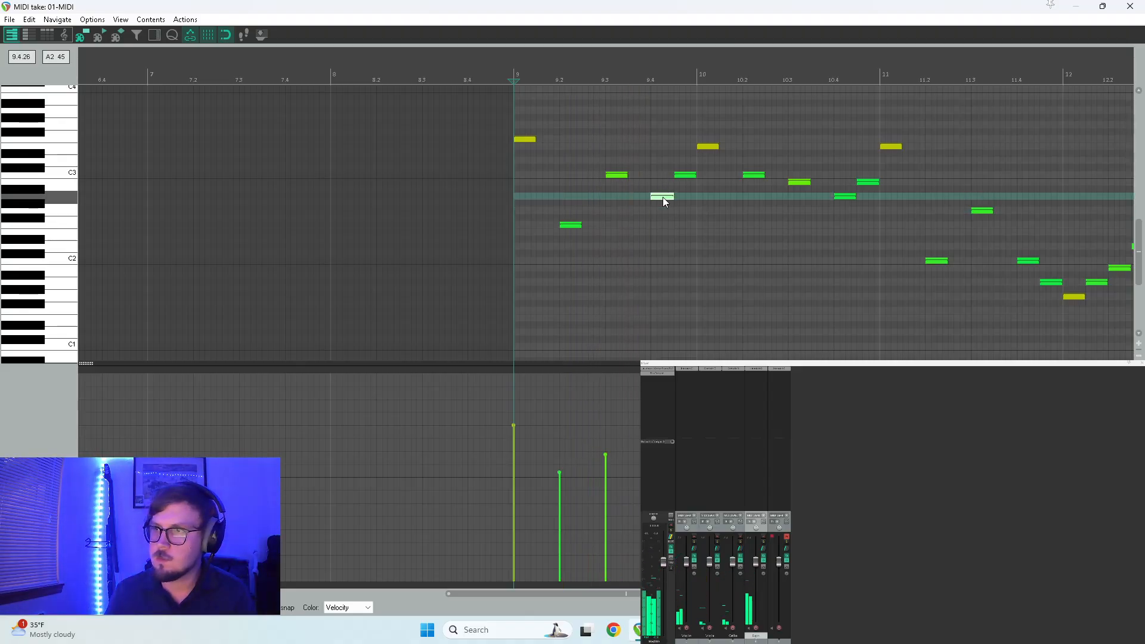
{"action": "left_click", "coordinate": [686, 176]}
{"action": "key", "text": "space"}
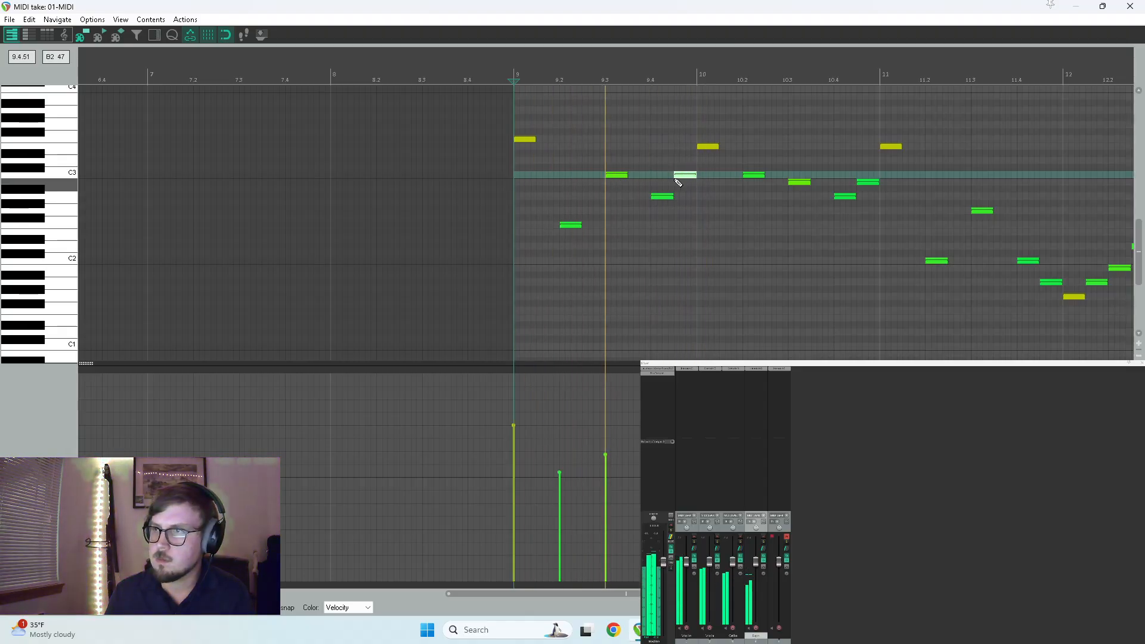
{"action": "left_click", "coordinate": [663, 132]}
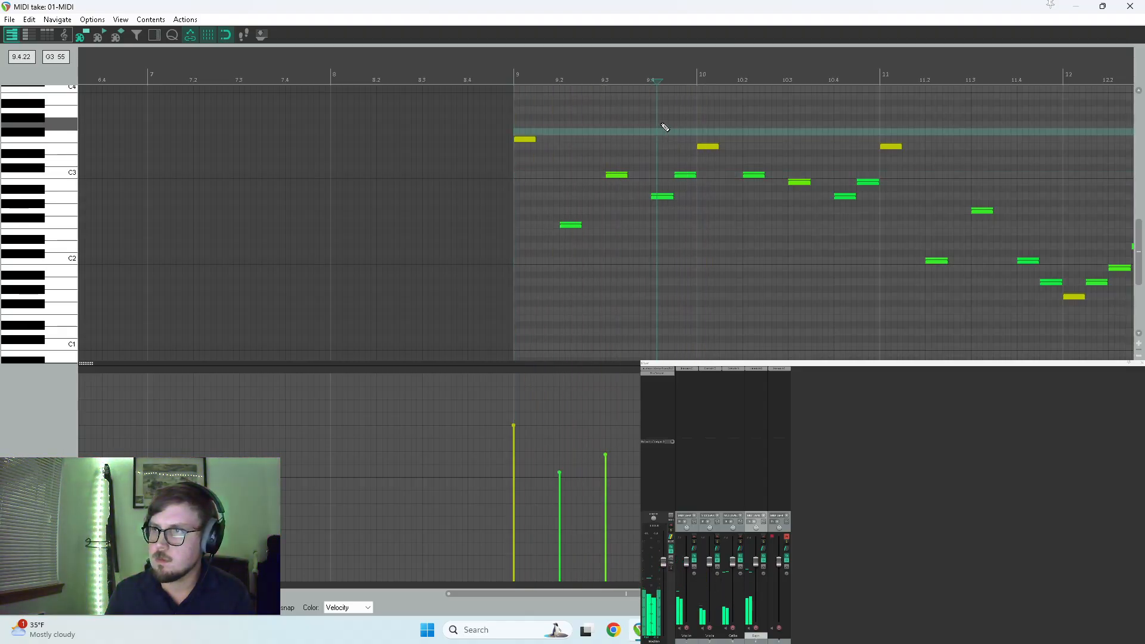
{"action": "left_click", "coordinate": [527, 139]}
{"action": "left_click", "coordinate": [619, 177]}
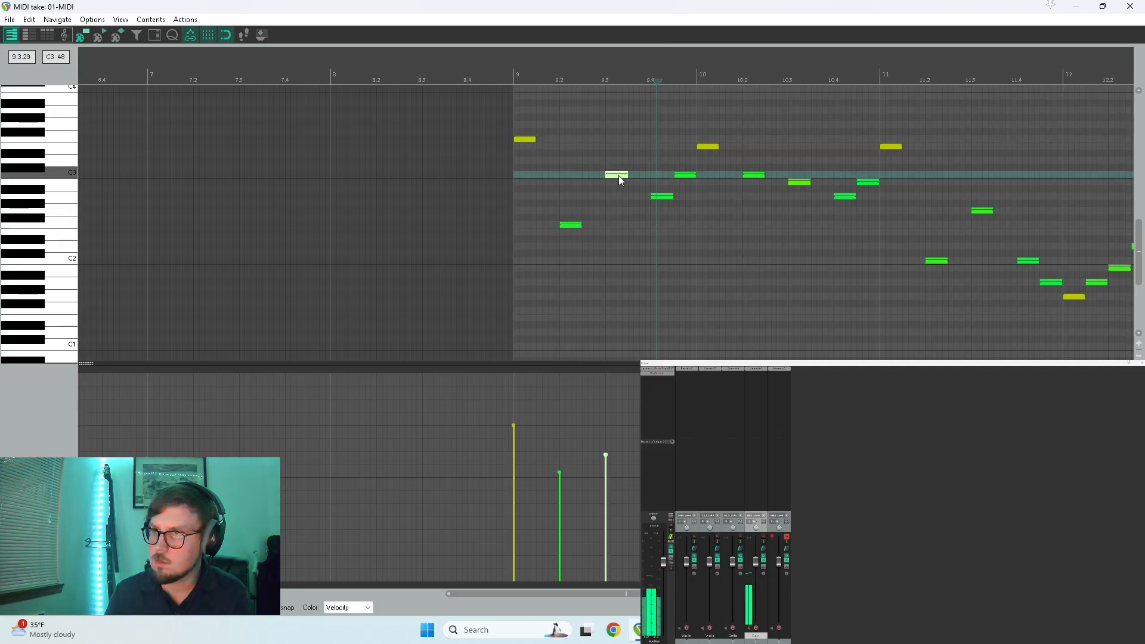
{"action": "left_click", "coordinate": [623, 145]}
{"action": "left_click", "coordinate": [645, 151]}
{"action": "left_click", "coordinate": [708, 159]}
{"action": "key", "text": "w"}
{"action": "key", "text": "space"}
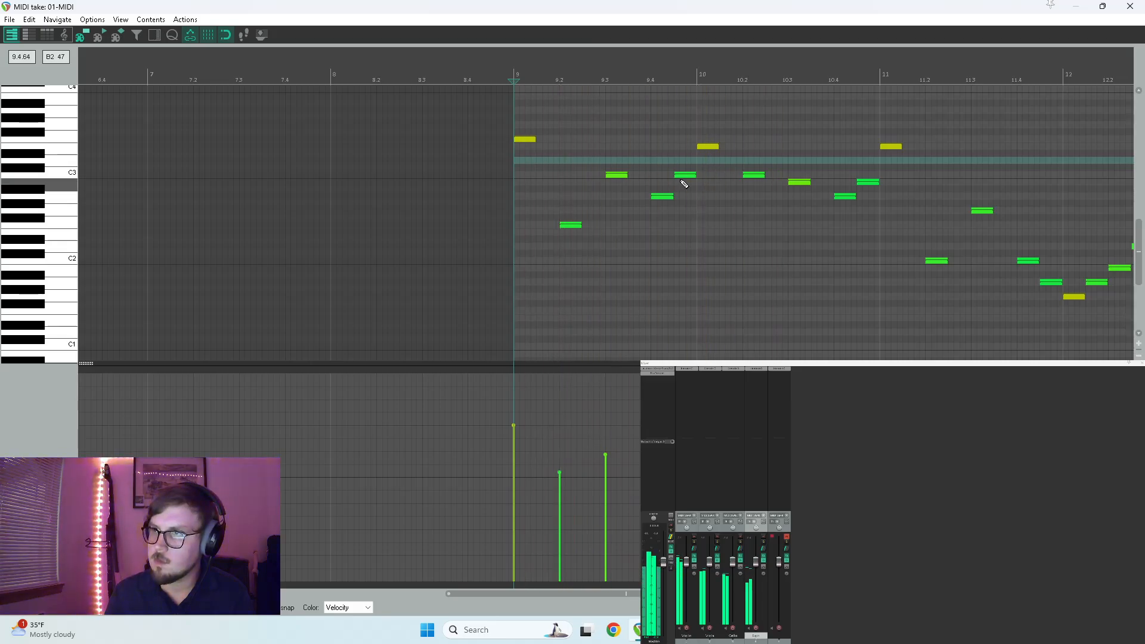
{"action": "key", "text": "space"}
{"action": "key", "text": "space"}
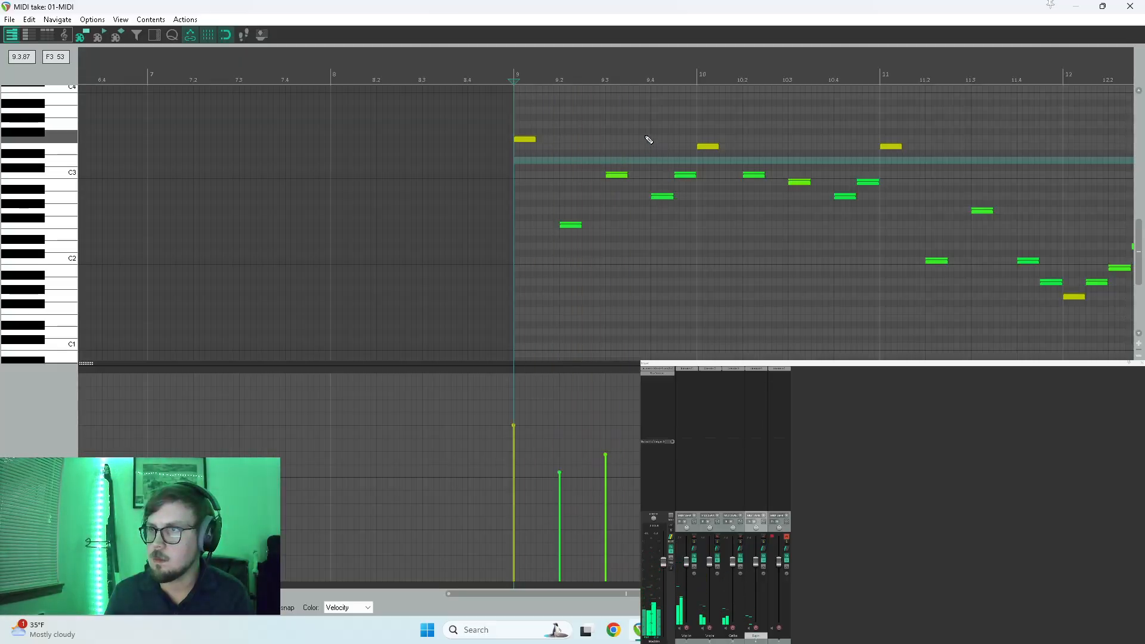
Raise the two bass notes on beat 4 of bar 9 to G3 and F3, and replay the bar from its start
{"action": "left_click", "coordinate": [672, 138]}
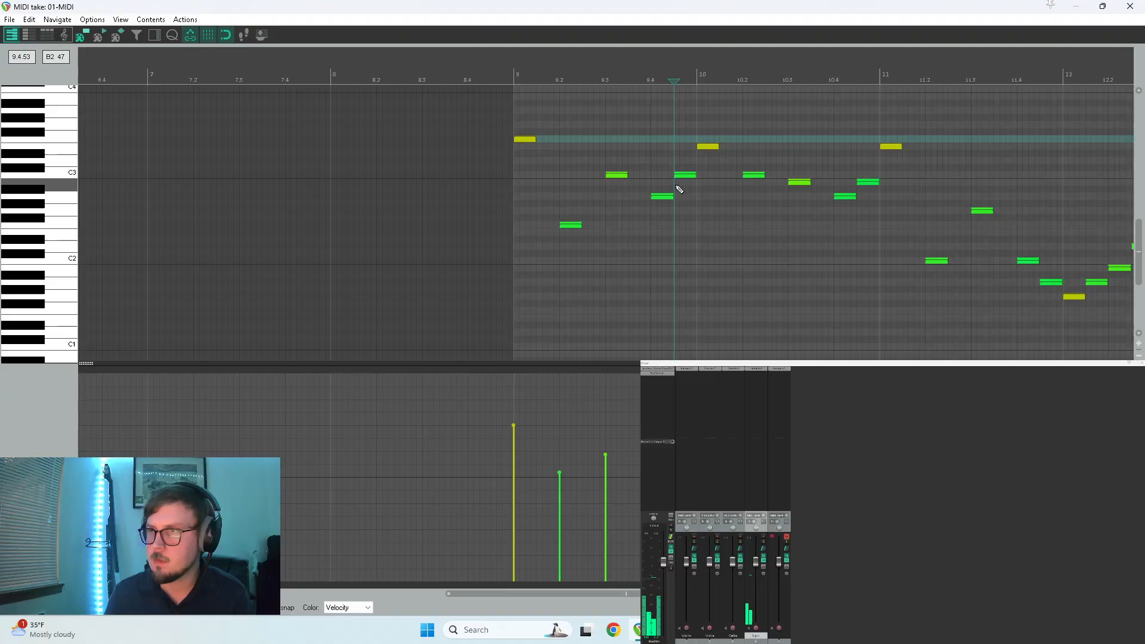
{"action": "left_click_drag", "start_coordinate": [663, 195], "coordinate": [666, 124]}
{"action": "left_click_drag", "start_coordinate": [688, 177], "coordinate": [686, 140]}
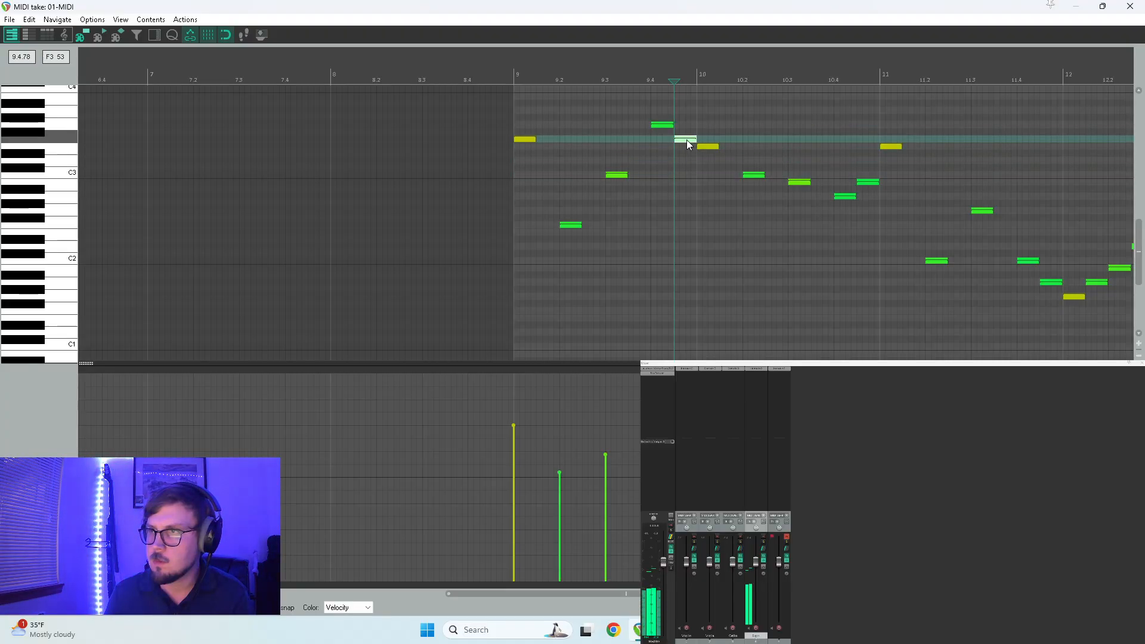
{"action": "key", "text": "space"}
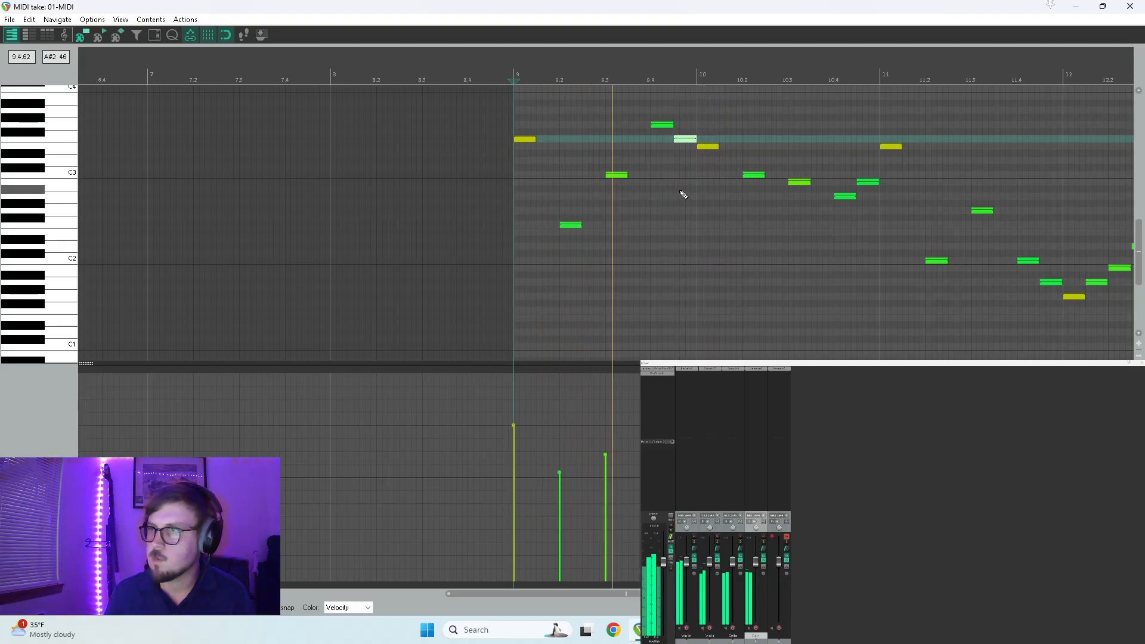
{"action": "key", "text": "space"}
Try G2 and E2 for the bass note on beat 3 of bar 10 during playback, and set it to A2
{"action": "left_click_drag", "start_coordinate": [802, 183], "coordinate": [804, 213]}
{"action": "key", "text": "space"}
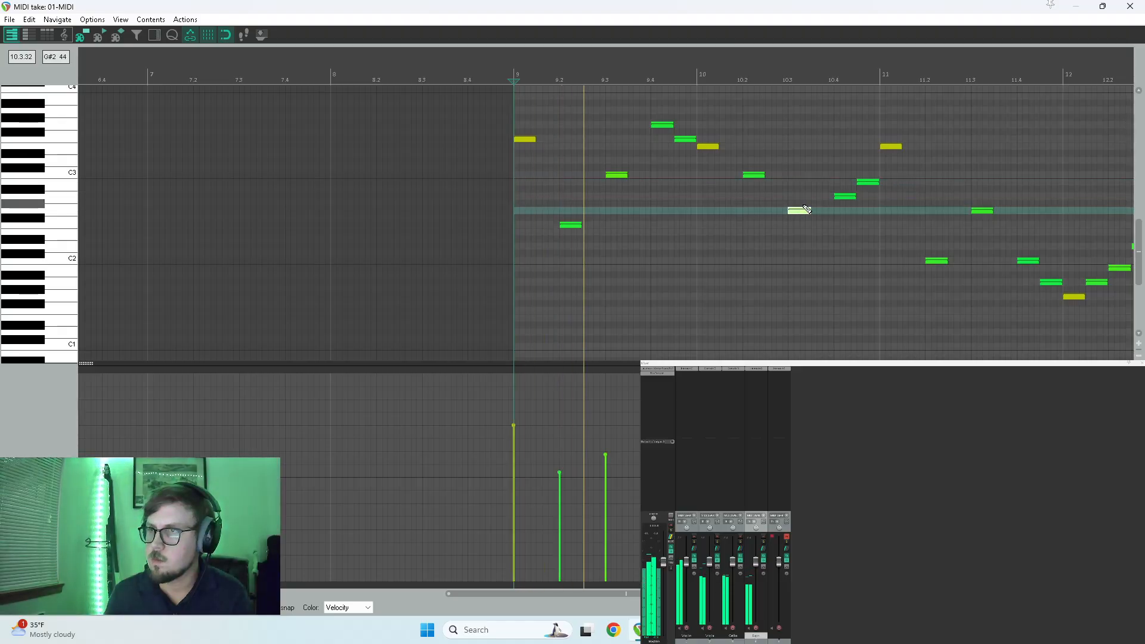
{"action": "key", "text": "space"}
{"action": "left_click_drag", "start_coordinate": [803, 211], "coordinate": [806, 231]}
{"action": "key", "text": "space"}
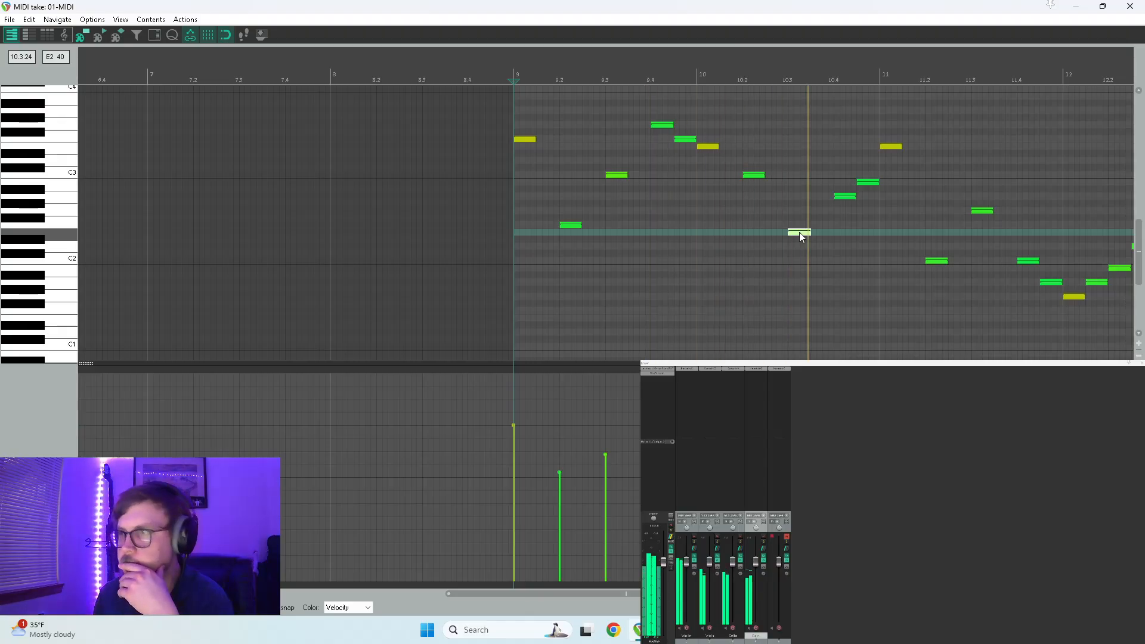
{"action": "left_click_drag", "start_coordinate": [800, 232], "coordinate": [799, 198]}
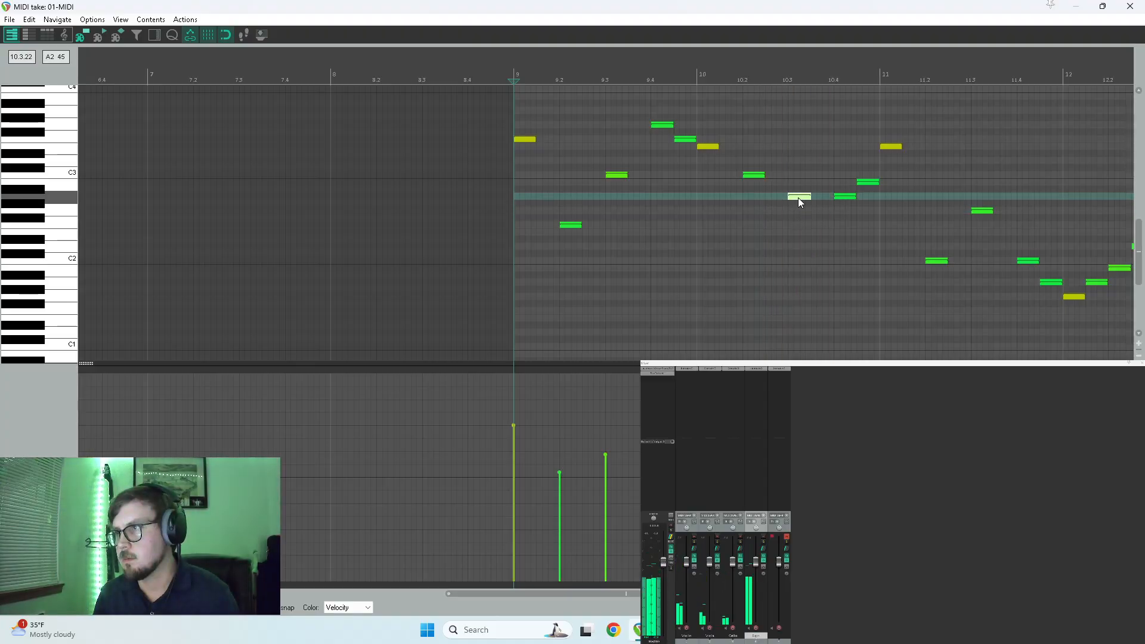
Play all tracks from around beat 4 of bar 10 and audition the first two bass notes of bar 11
{"action": "left_click", "coordinate": [840, 207]}
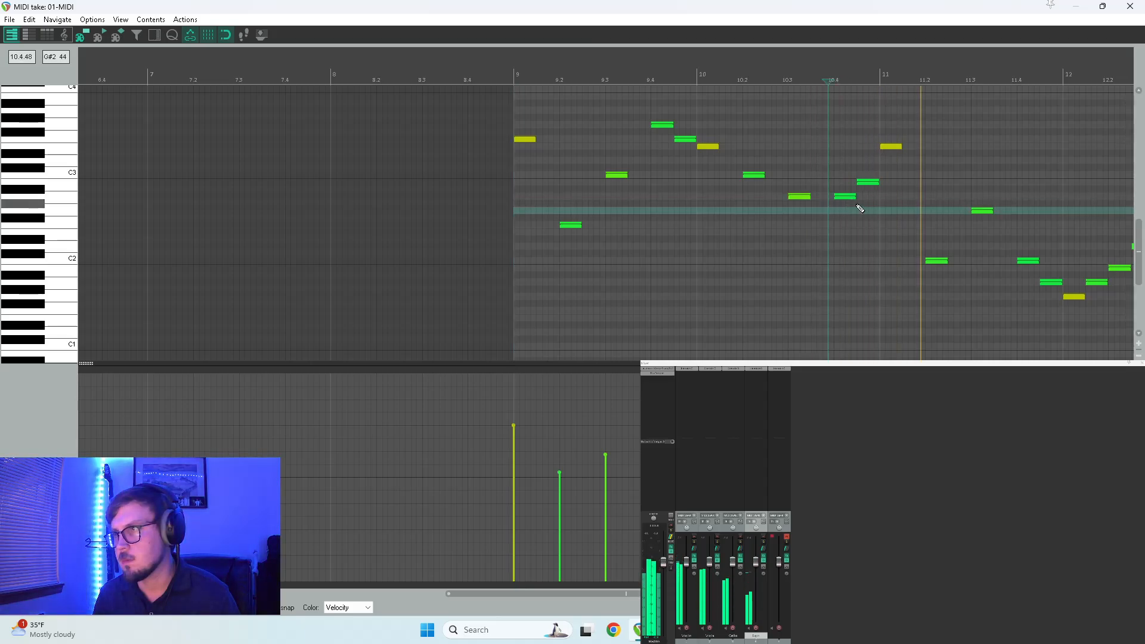
{"action": "key", "text": "space"}
{"action": "left_click", "coordinate": [890, 146]}
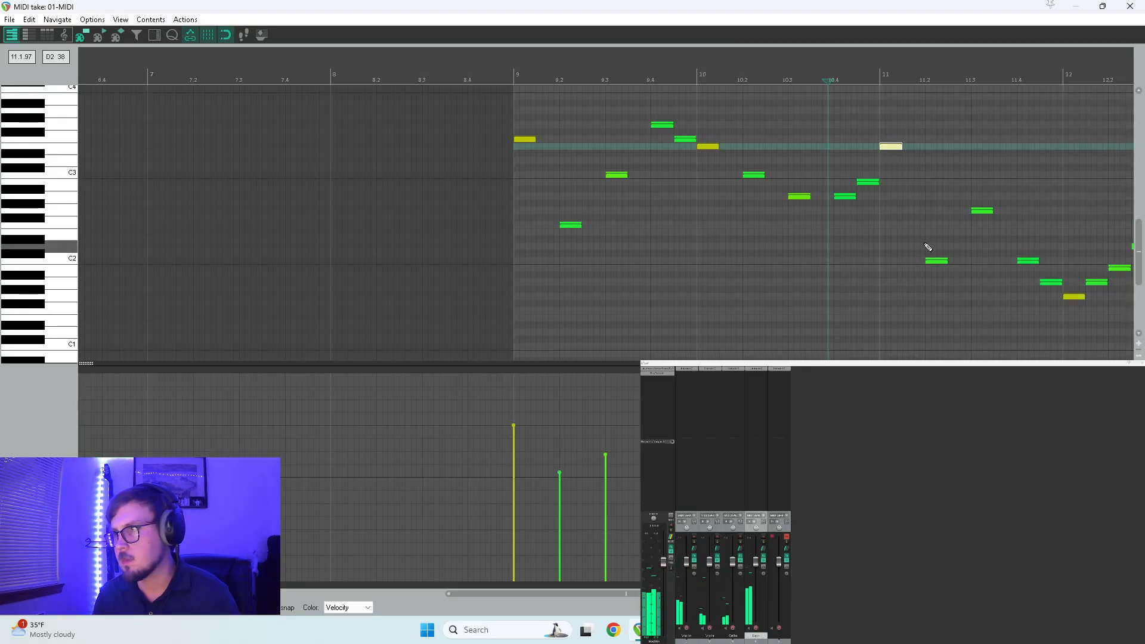
{"action": "left_click", "coordinate": [932, 262]}
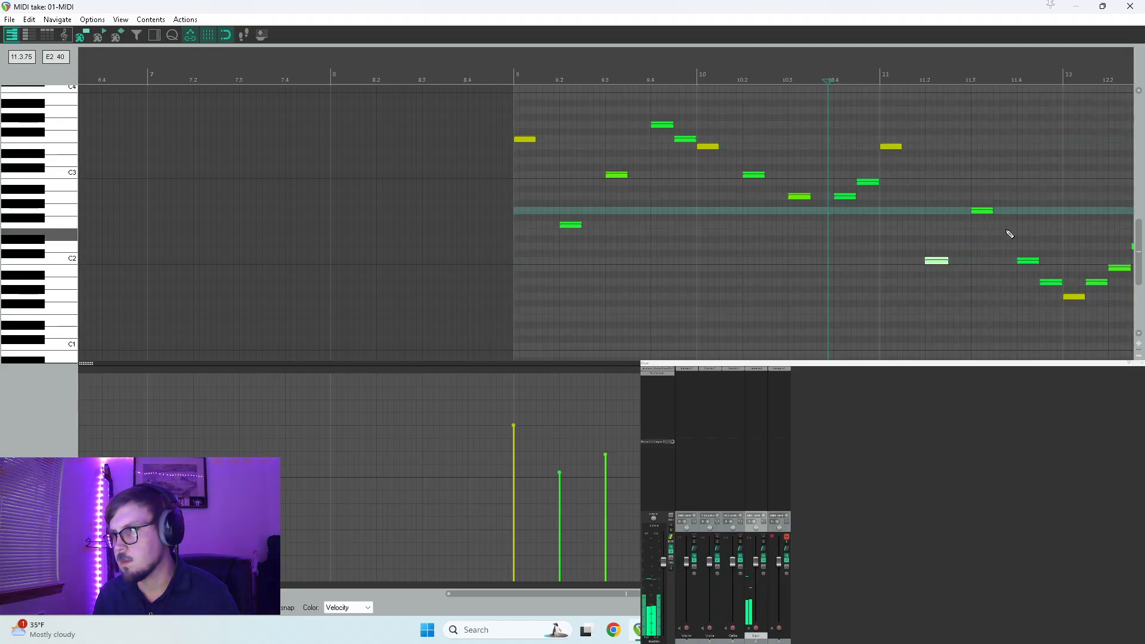
Raise the two bass notes on beat 4 of bar 11 to E3 and D3, and play from that beat
{"action": "left_click", "coordinate": [1021, 200]}
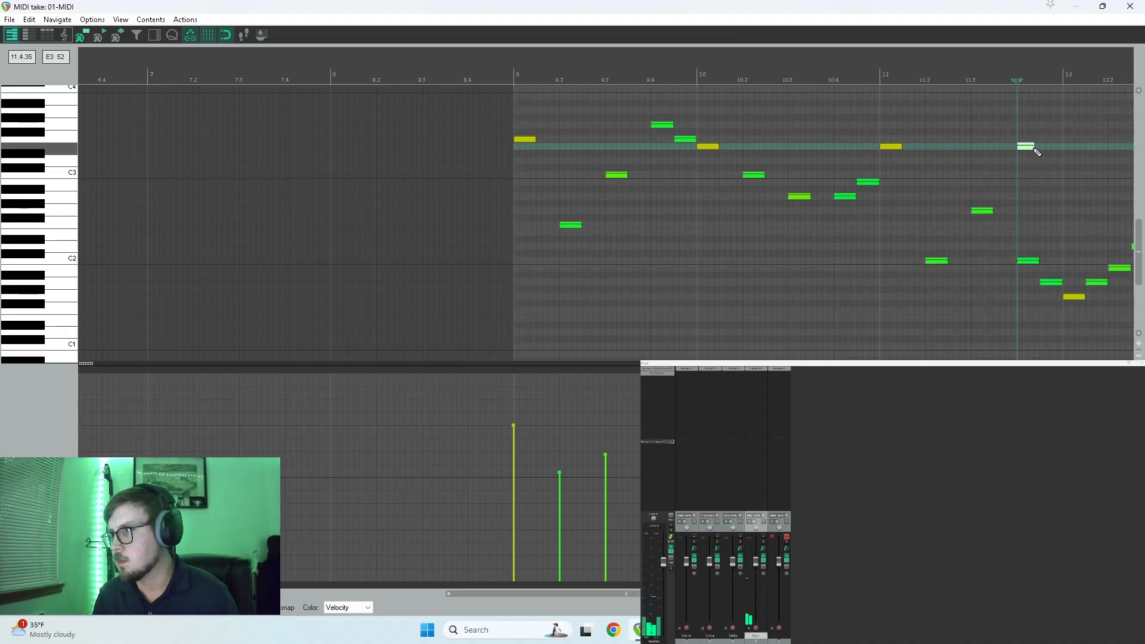
{"action": "mouse_move", "coordinate": [1022, 258]}
{"action": "left_mouse_down"}
{"action": "mouse_move", "coordinate": [1050, 295]}
{"action": "mouse_move", "coordinate": [1032, 152]}
{"action": "mouse_move", "coordinate": [1055, 162]}
{"action": "left_mouse_up"}
{"action": "left_click", "coordinate": [1056, 169]}
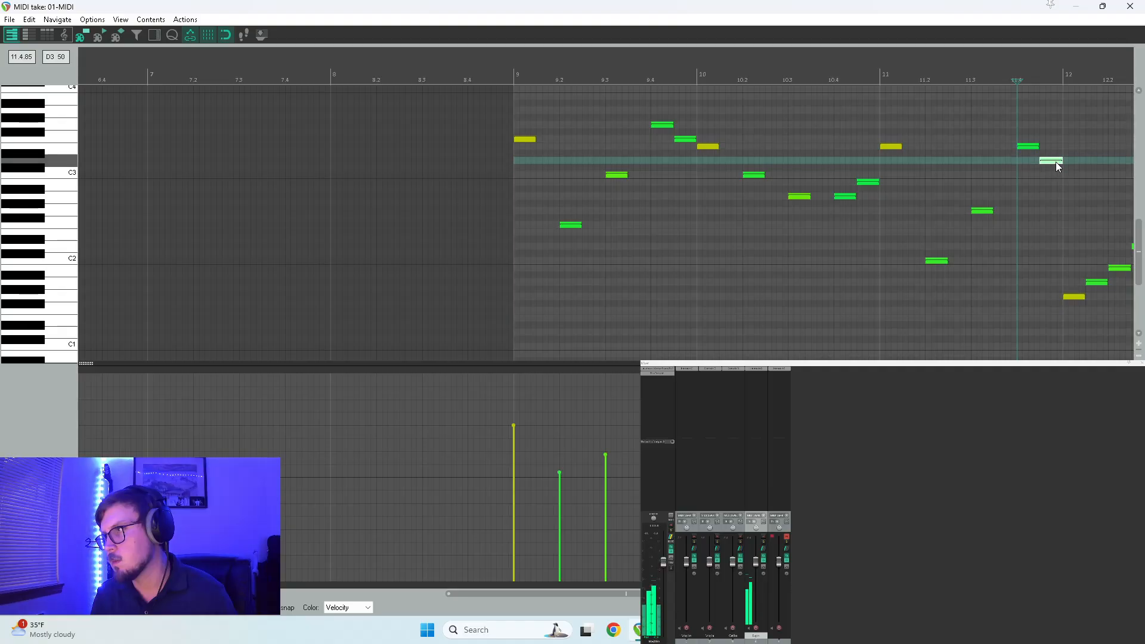
{"action": "key", "text": "space"}
Raise the last three bass notes of bar 12 to G2, B2 and D3, and replay the passage in the arrangement with the editor closed
{"action": "scroll", "coordinate": [1010, 277], "scroll_direction": "up", "scroll_amount": 2}
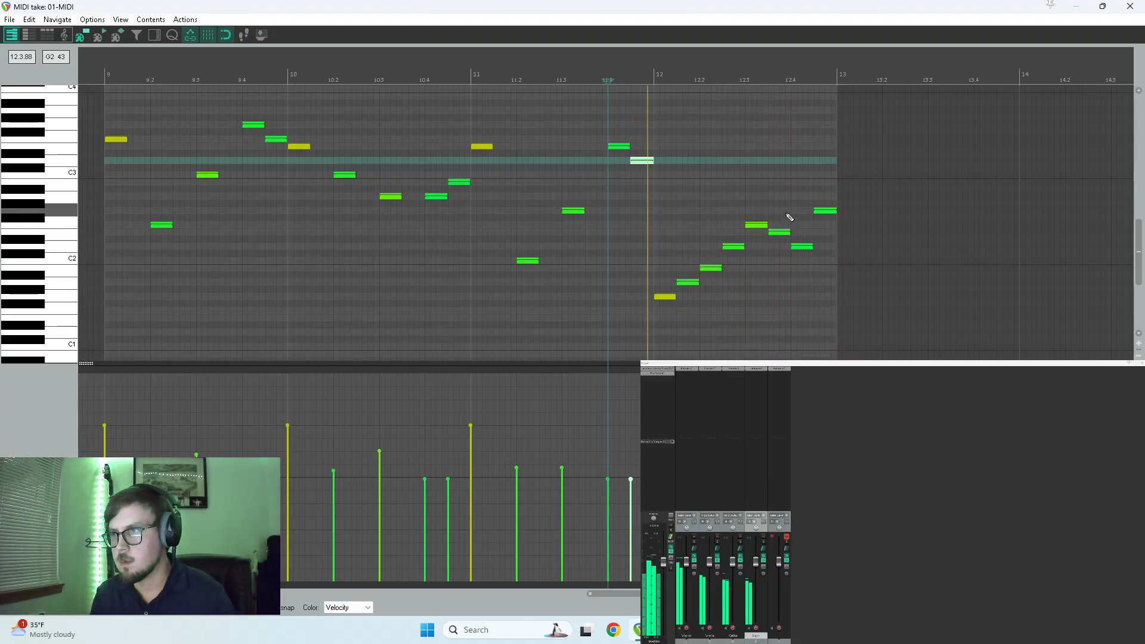
{"action": "right_click", "coordinate": [781, 231]}
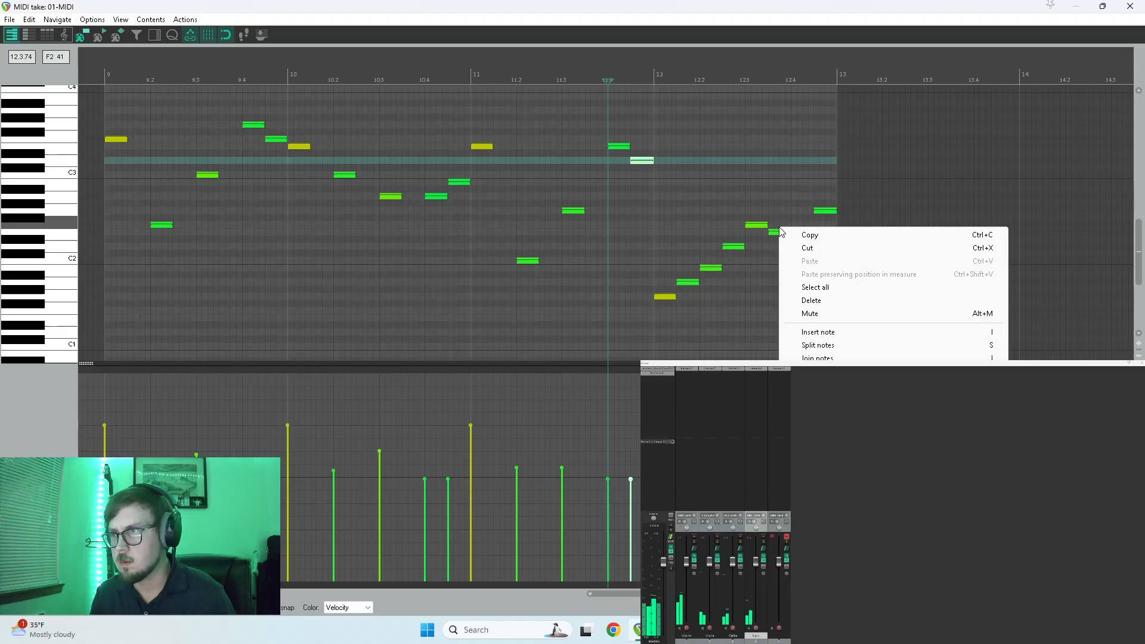
{"action": "left_click", "coordinate": [773, 233]}
{"action": "left_click_drag", "start_coordinate": [778, 237], "coordinate": [825, 163]}
{"action": "key", "text": "space"}
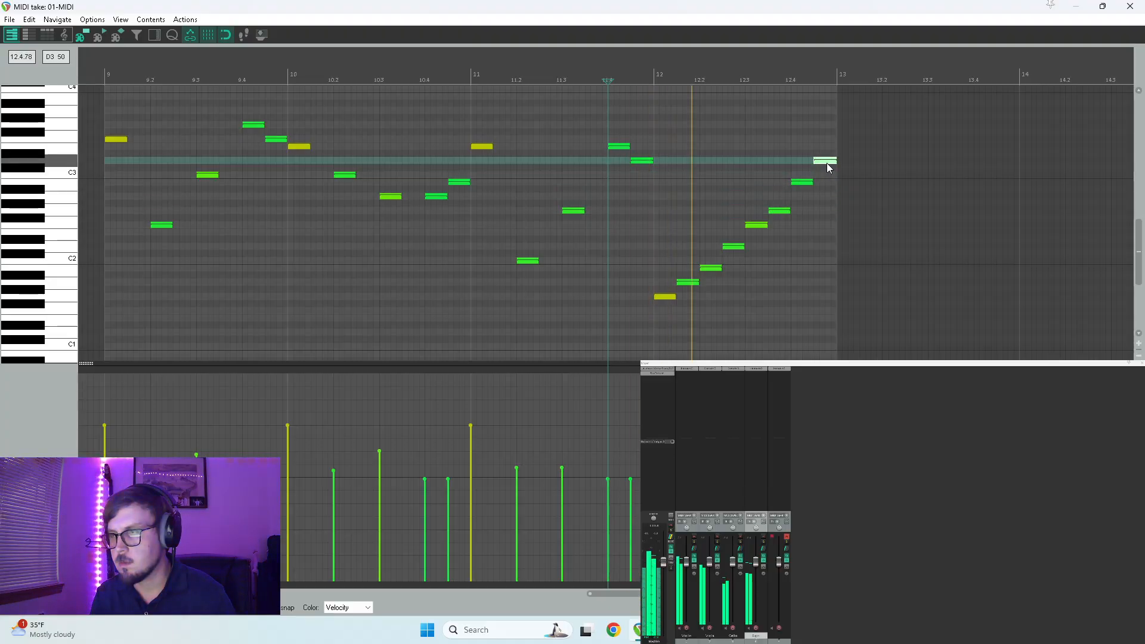
{"action": "left_click", "coordinate": [1131, 10]}
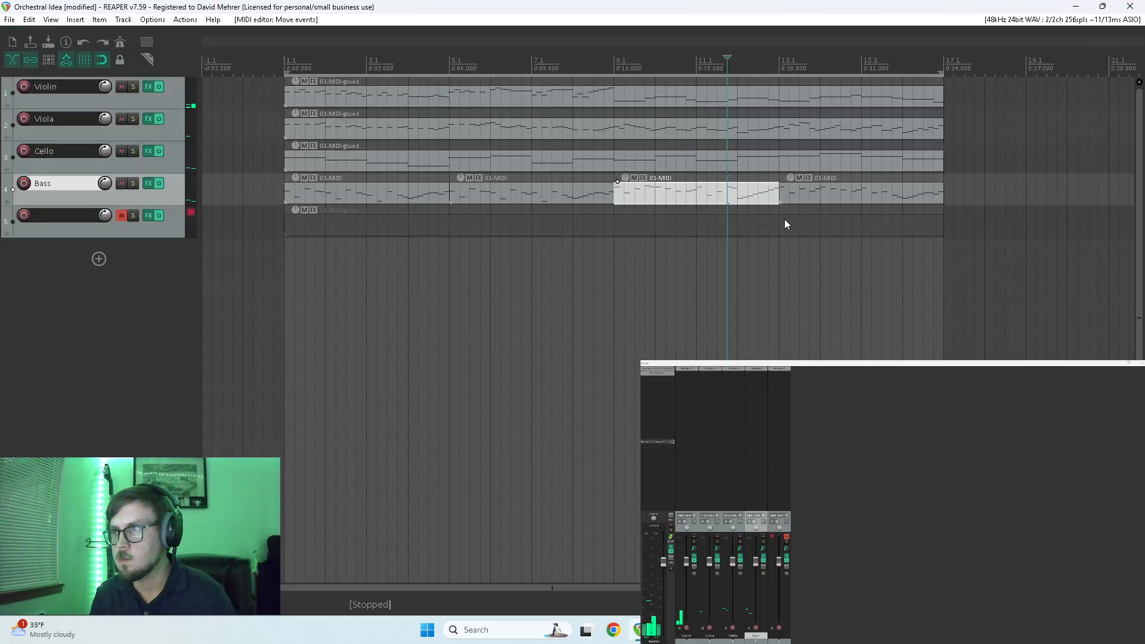
{"action": "key", "text": "space"}
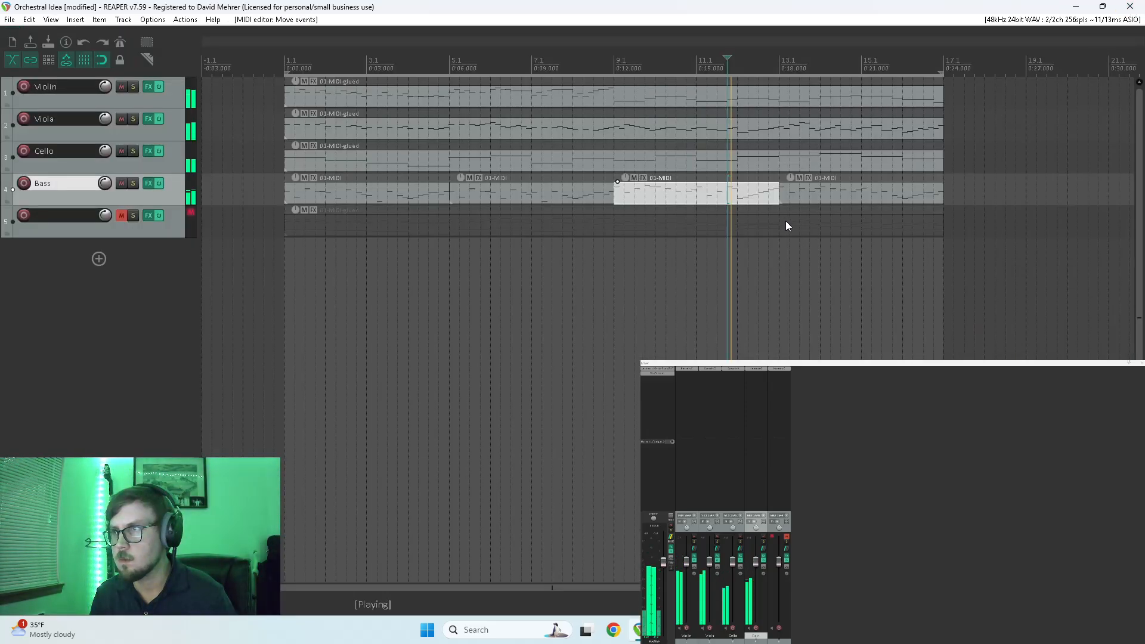
Open the bass item of bars 13–16, lower the last note of bar 16 to B1, and play from the start of that bar
{"action": "double_click", "coordinate": [894, 197]}
{"action": "scroll", "coordinate": [944, 260], "scroll_direction": "up", "scroll_amount": 2}
{"action": "key", "text": "space"}
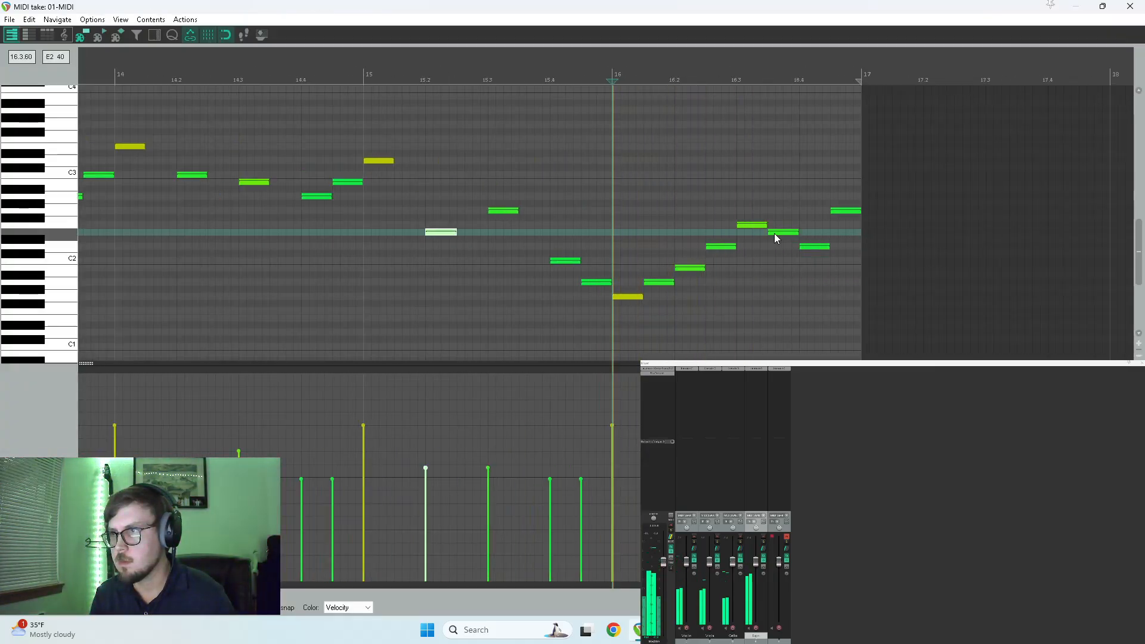
{"action": "key", "text": "space"}
{"action": "left_click_drag", "start_coordinate": [845, 212], "coordinate": [849, 267]}
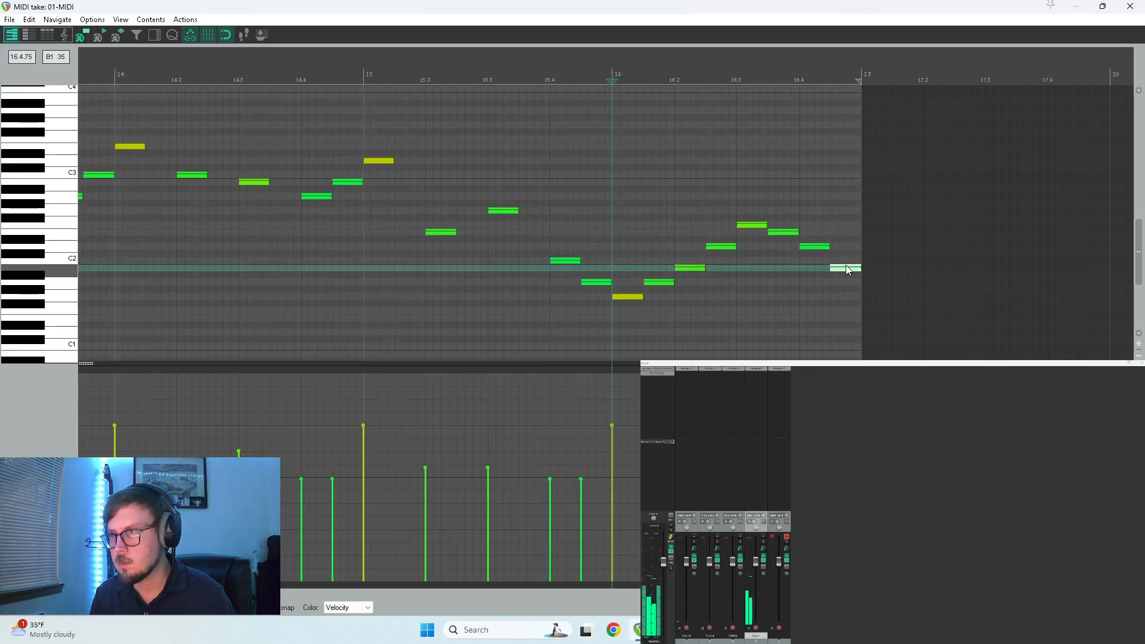
{"action": "key", "text": "space"}
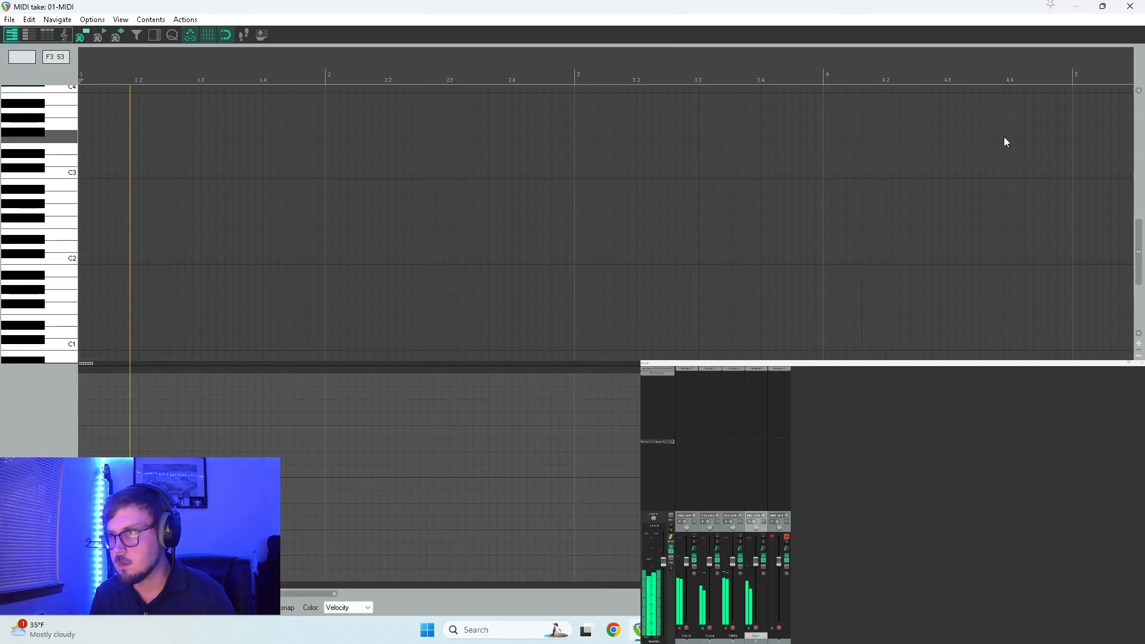
Close the MIDI editor and listen to the full arrangement with all string tracks as it loops, stopping playback at the end
{"action": "left_click", "coordinate": [1130, 7]}
{"action": "scroll", "coordinate": [809, 238], "scroll_direction": "down", "scroll_amount": 2}
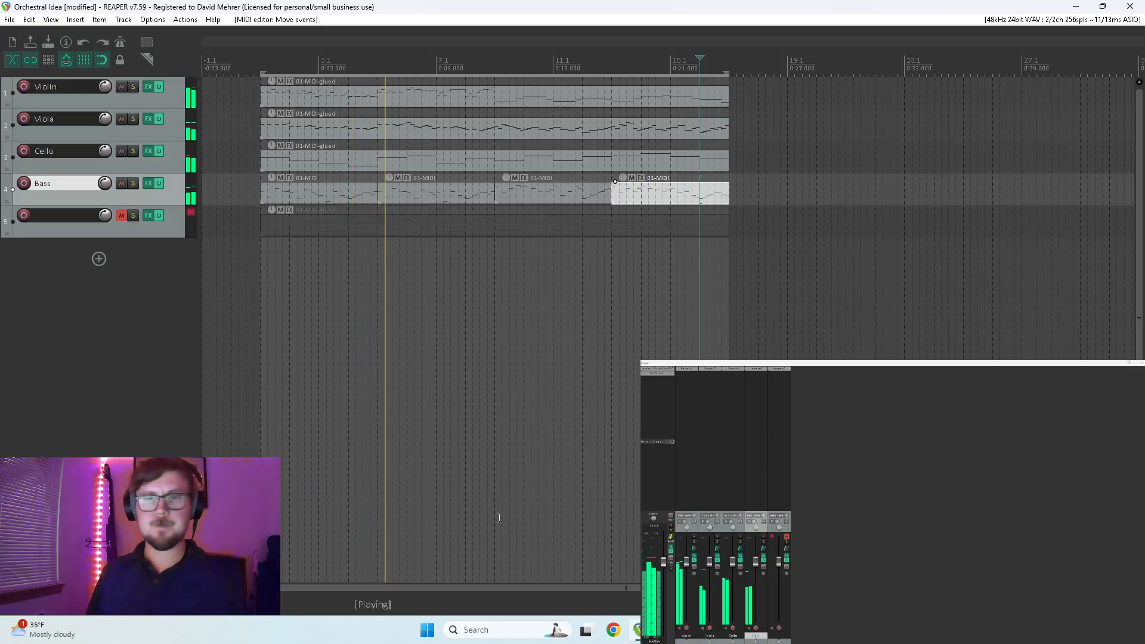
{"action": "key", "text": "alt+Tab"}
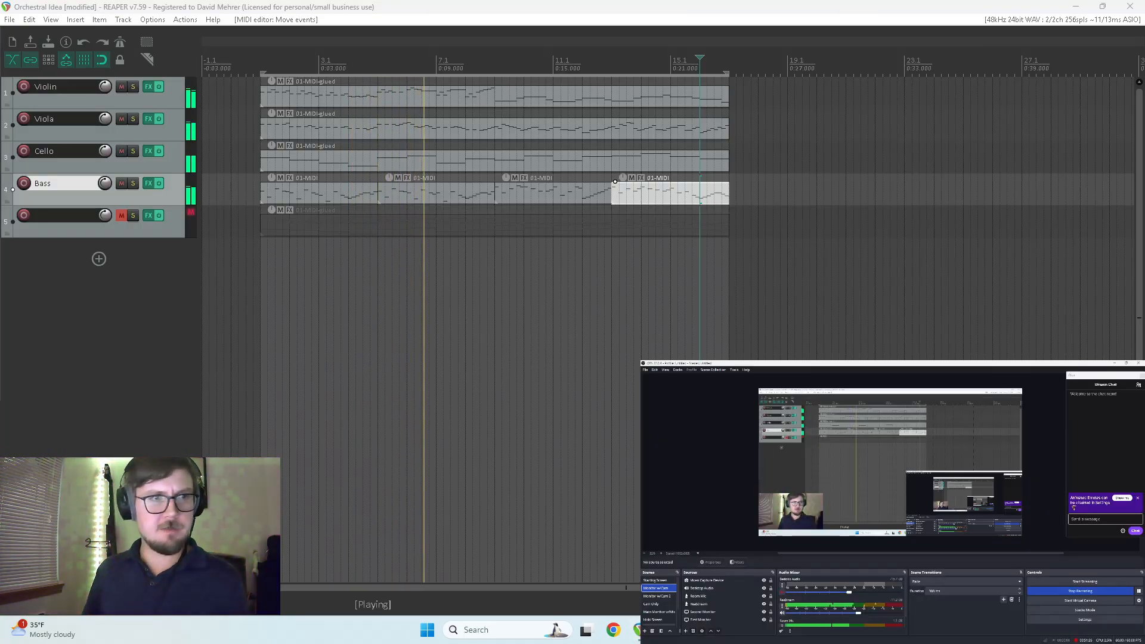
{"action": "key", "text": "alt+Tab"}
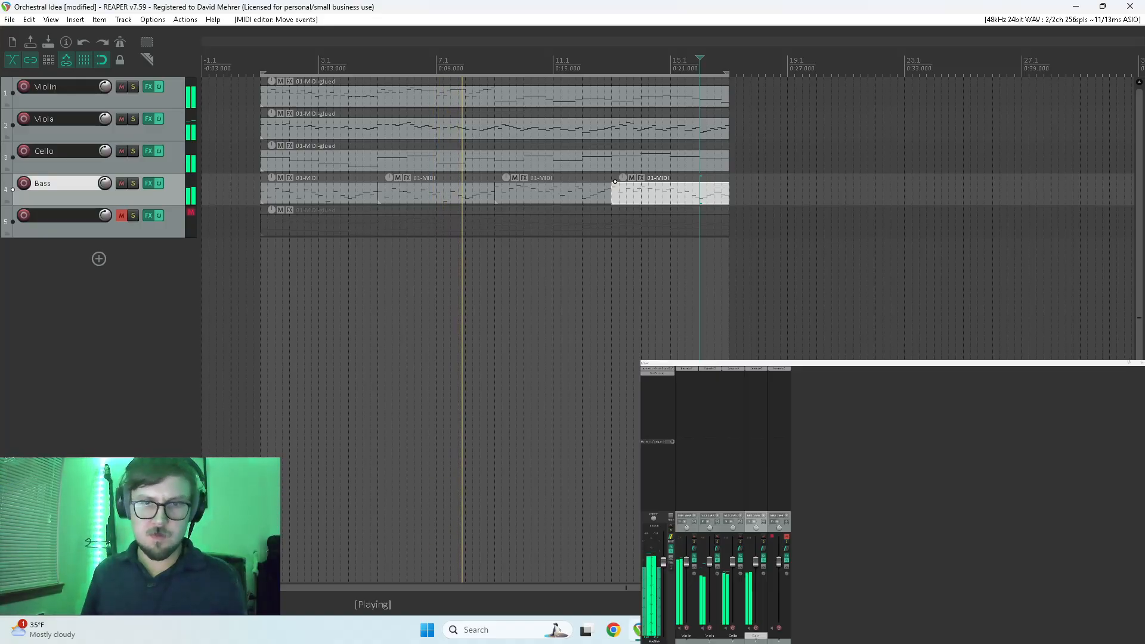
{"action": "key", "text": "space"}
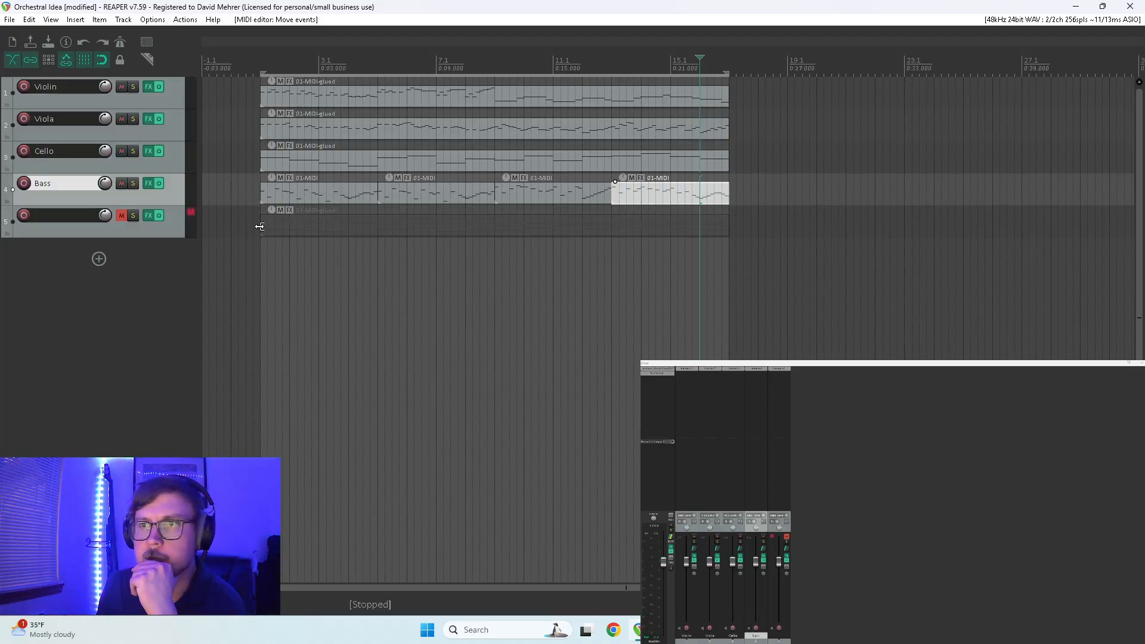
Glue the four Bass items spanning bars 1–16 into a single item
{"action": "left_click_drag", "start_coordinate": [318, 191], "coordinate": [668, 195]}
{"action": "right_click", "coordinate": [669, 195]}
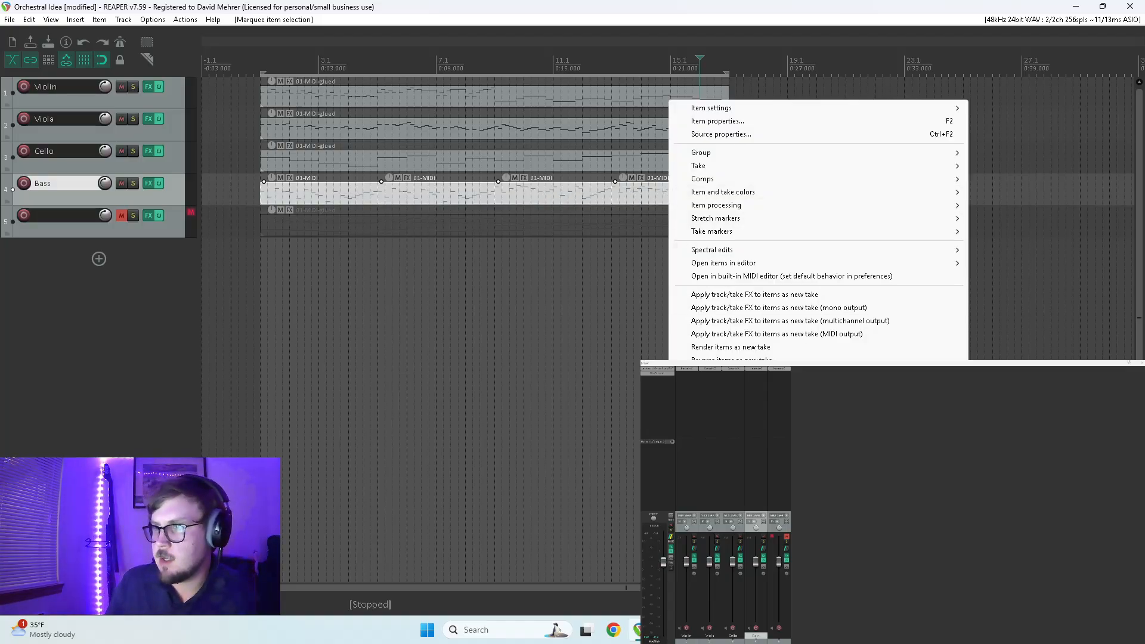
{"action": "left_click", "coordinate": [710, 399]}
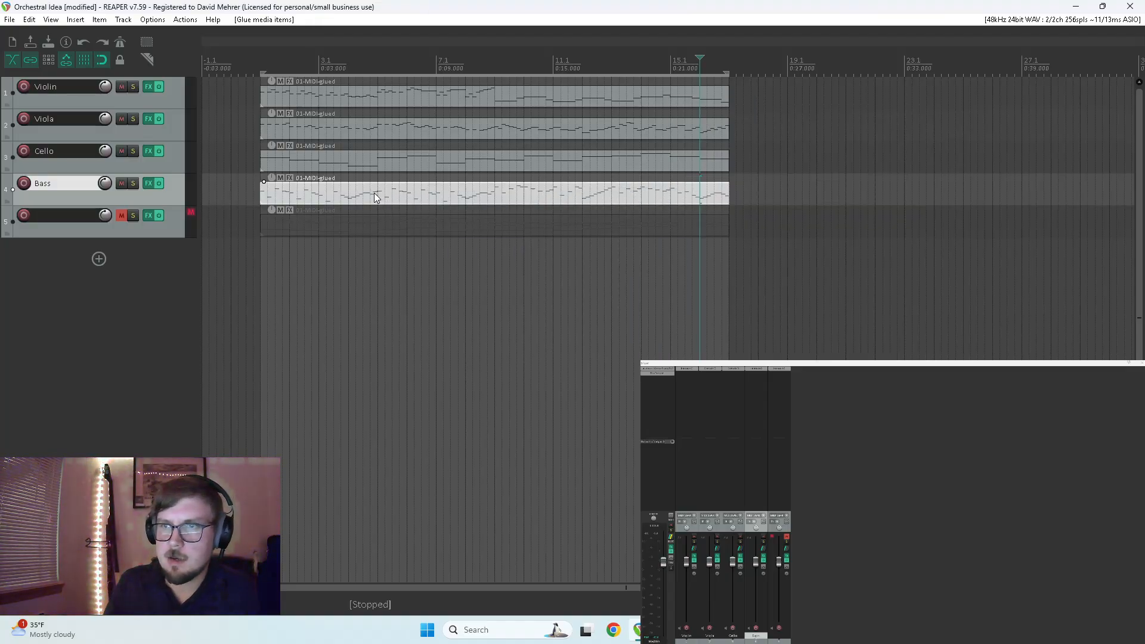
Unmute the unnamed fifth track, move the glued Bass item onto it, and glue it with the combined strings item there
{"action": "left_click", "coordinate": [122, 216]}
{"action": "left_click_drag", "start_coordinate": [316, 194], "coordinate": [305, 227]}
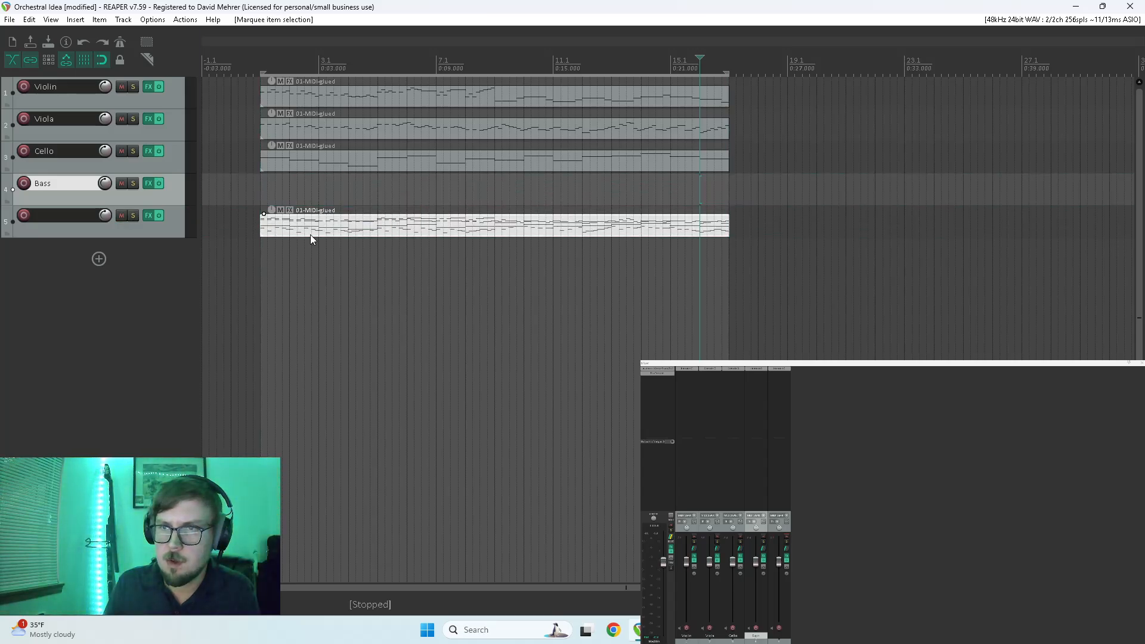
{"action": "right_click", "coordinate": [309, 233]}
{"action": "left_click", "coordinate": [343, 374]}
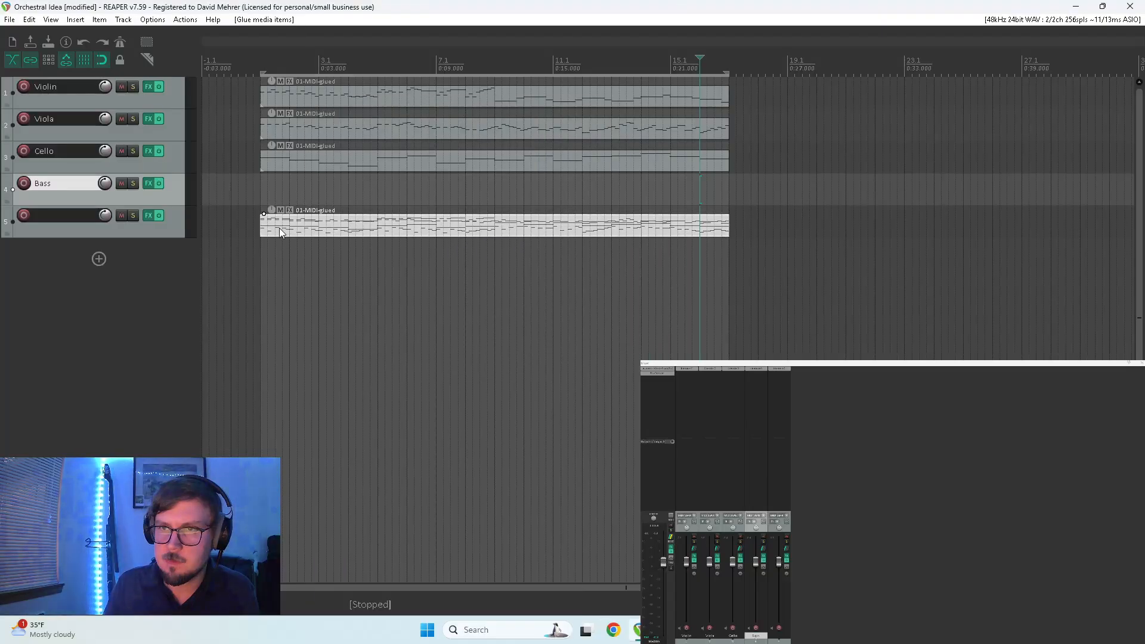
Solo the unnamed fifth track and play its combined item from bar 1
{"action": "left_click", "coordinate": [261, 201]}
{"action": "left_click", "coordinate": [133, 216]}
{"action": "key", "text": "space"}
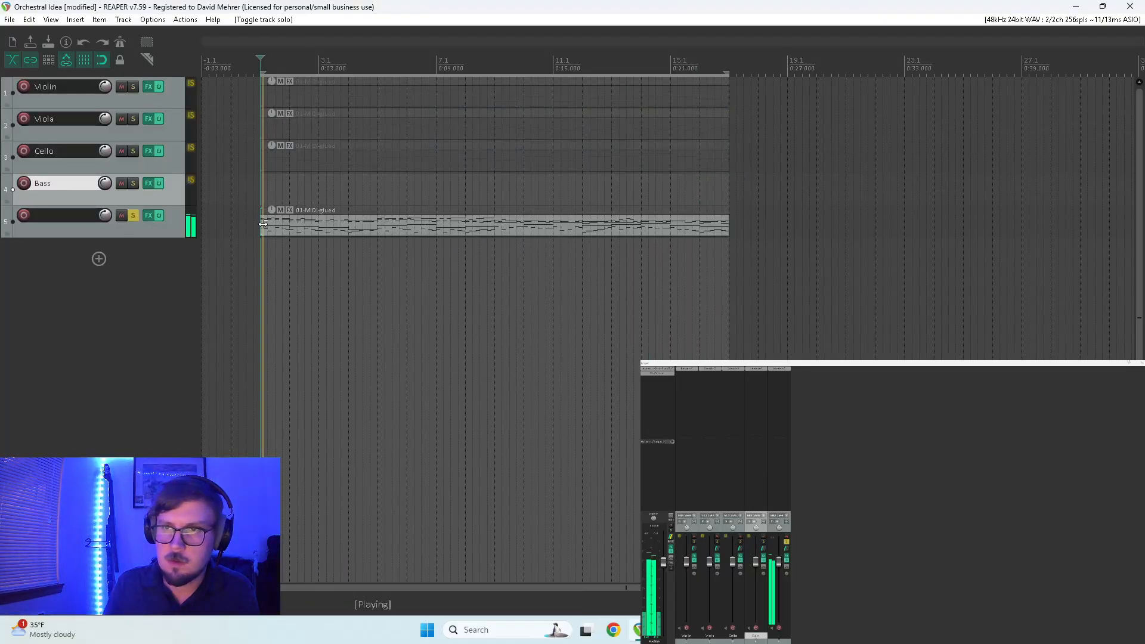
Open the combined item in the MIDI editor, examine its middle and low notes during playback, and close the editor
{"action": "double_click", "coordinate": [292, 223]}
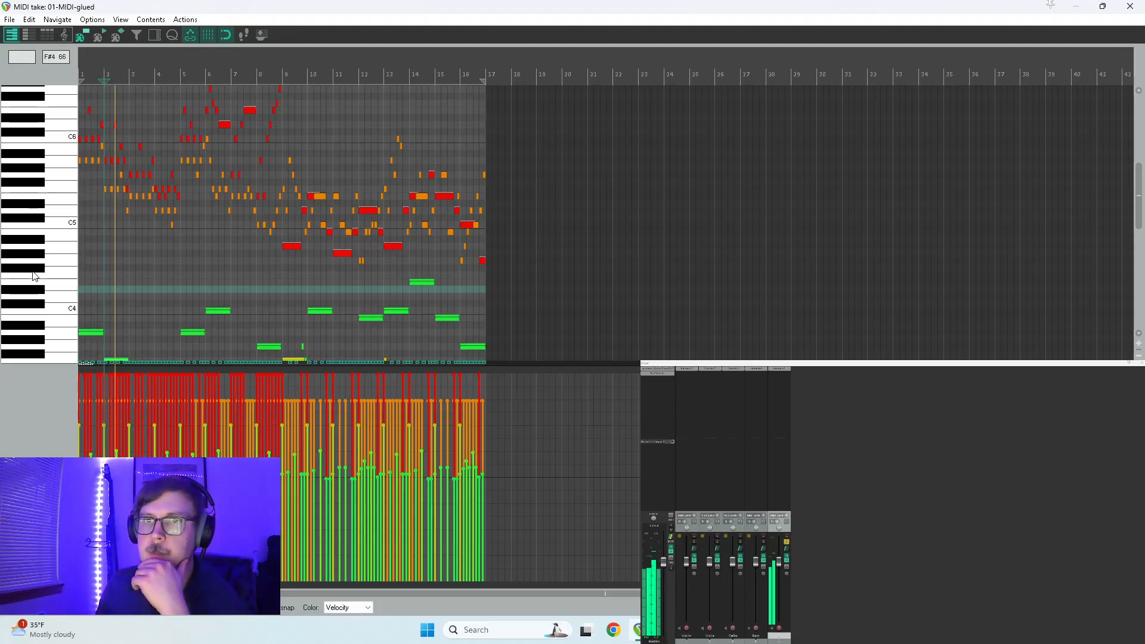
{"action": "scroll", "coordinate": [41, 269], "scroll_direction": "down", "scroll_amount": 3}
{"action": "scroll", "coordinate": [42, 268], "scroll_direction": "down", "scroll_amount": 1}
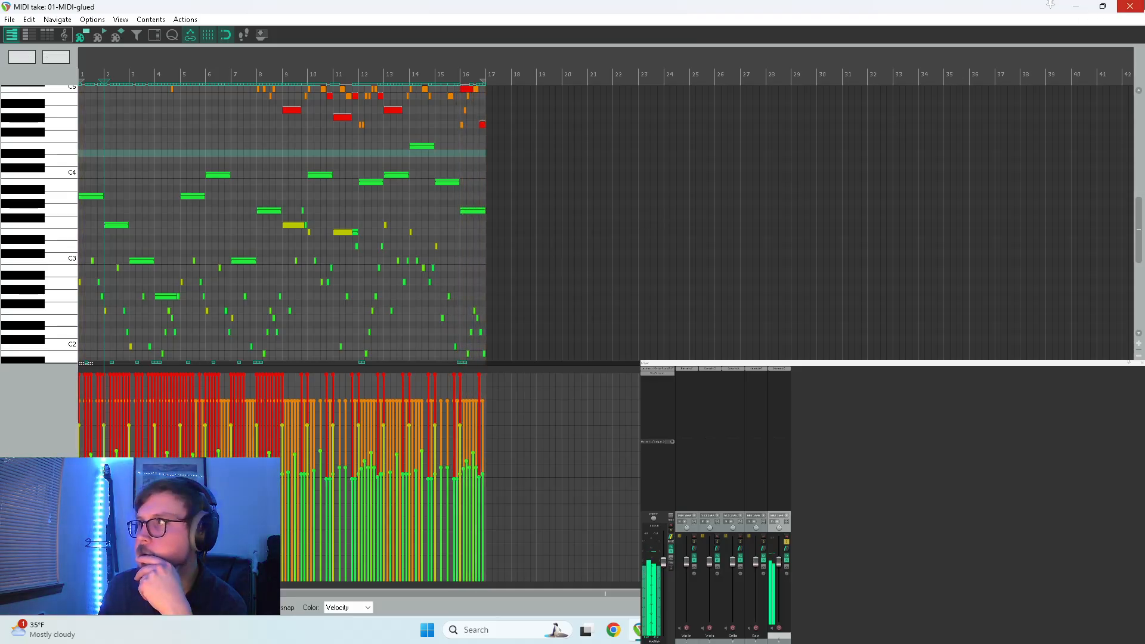
{"action": "left_click", "coordinate": [1130, 6]}
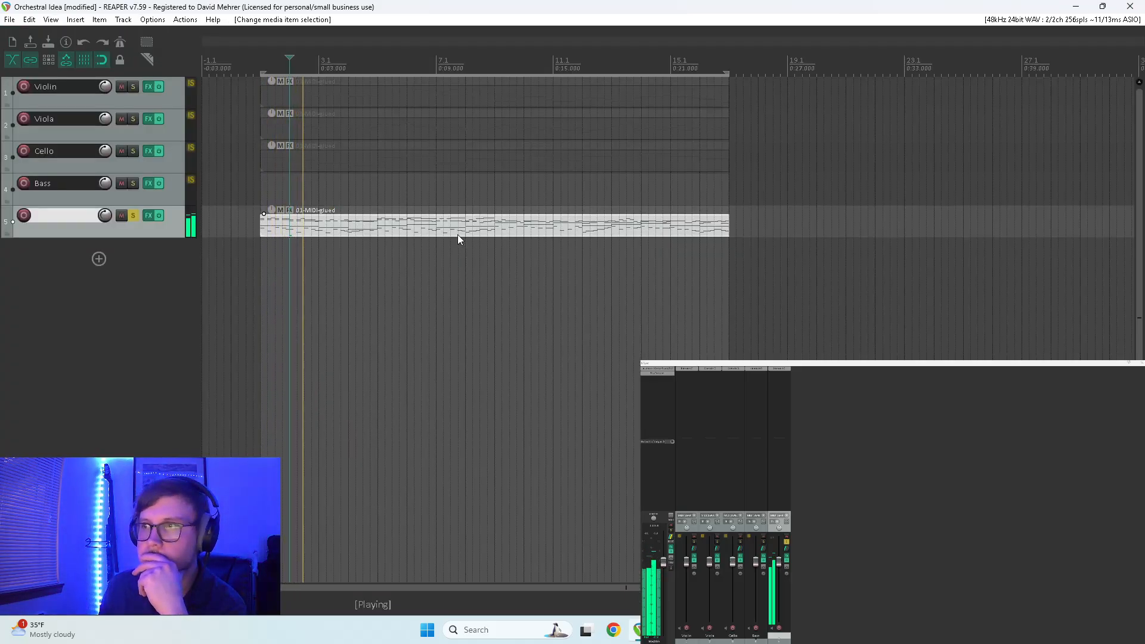
Unsolo and mute the unnamed fifth track, and stop playback
{"action": "left_click", "coordinate": [133, 215]}
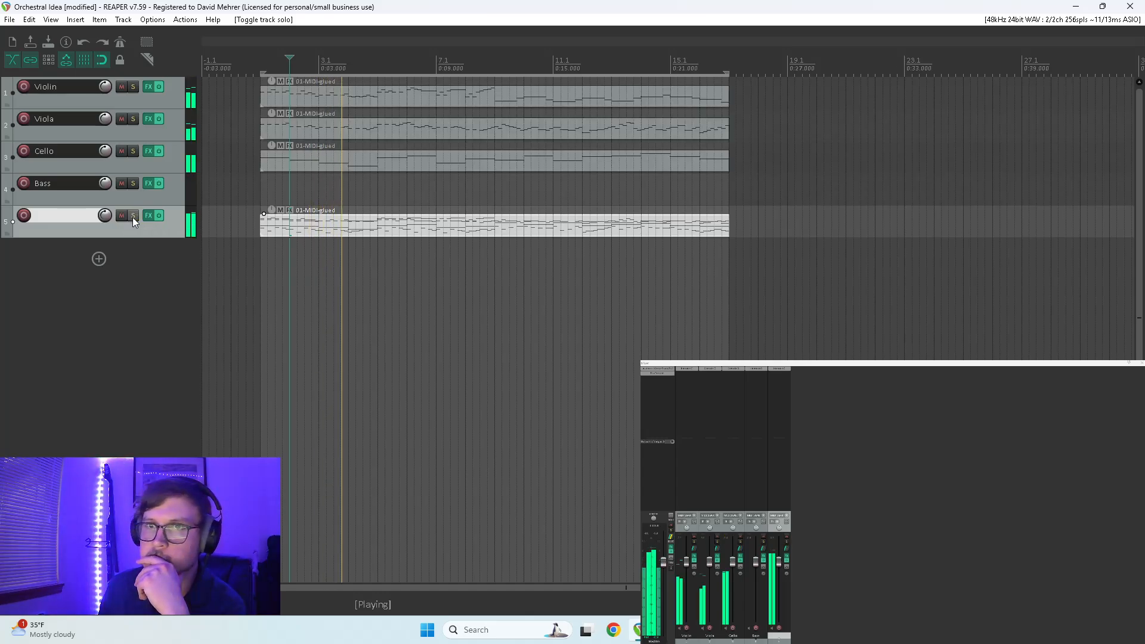
{"action": "left_click", "coordinate": [121, 216]}
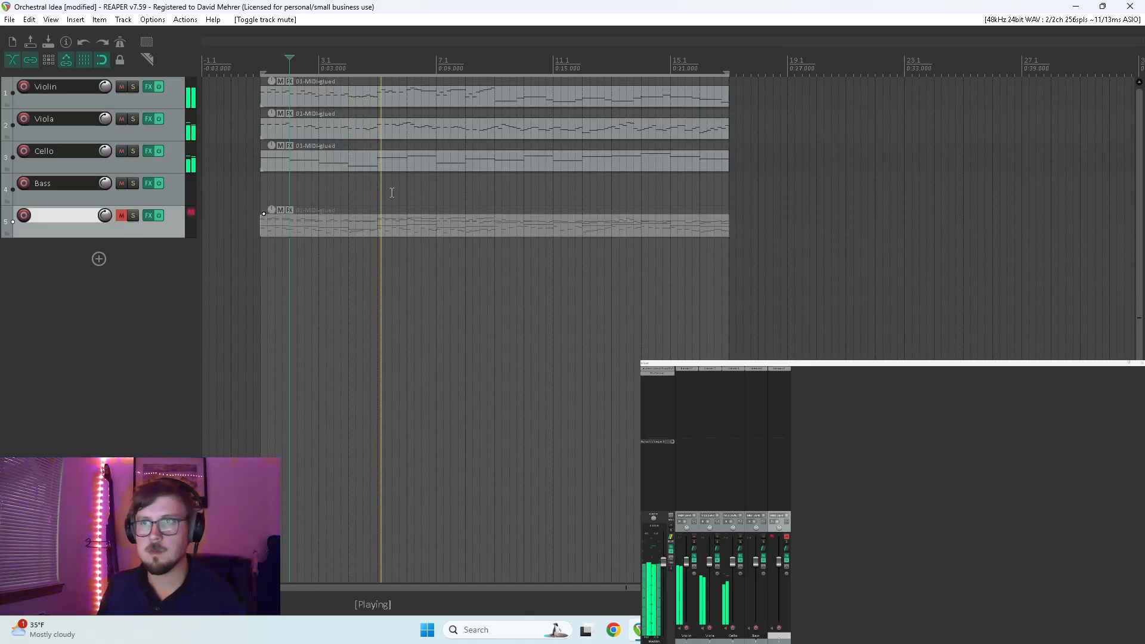
{"action": "key", "text": "space"}
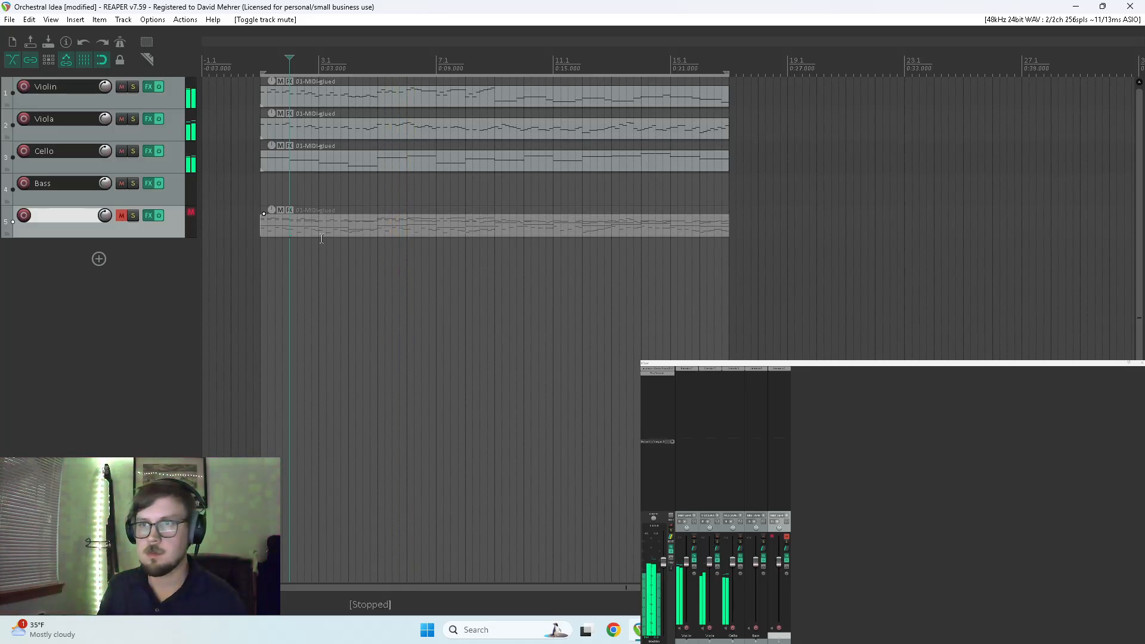
Undo the earlier Bass item move and glue, and instead glue a copy of the Bass item with the combined item on the fifth track
{"action": "key", "text": "ctrl+z"}
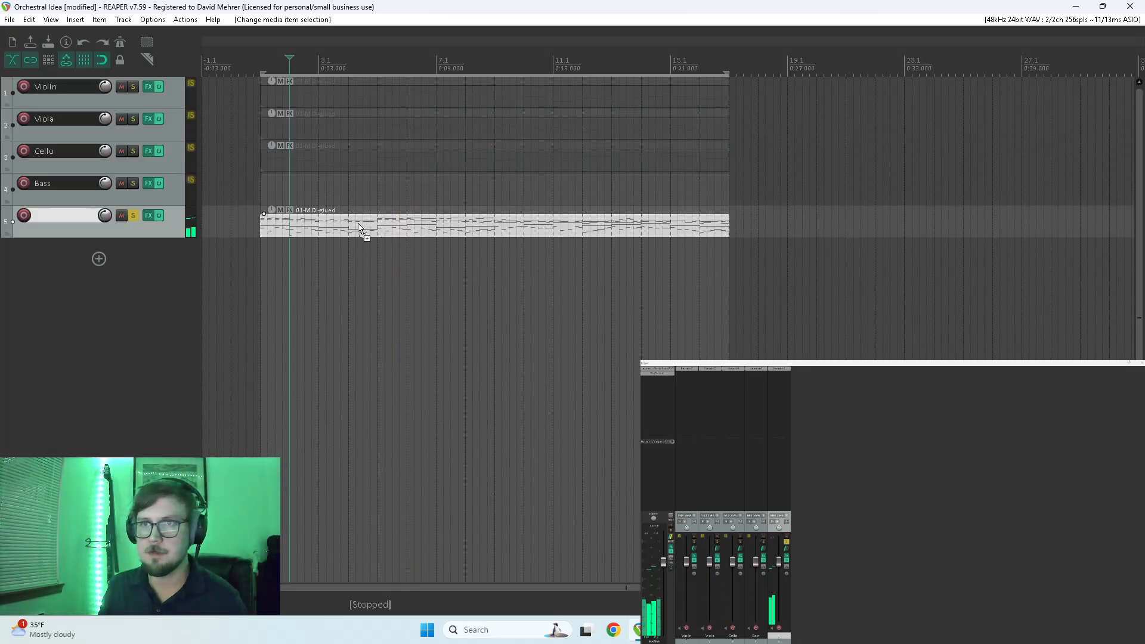
{"action": "key", "text": "ctrl+z"}
{"action": "key", "text": "ctrl+z"}
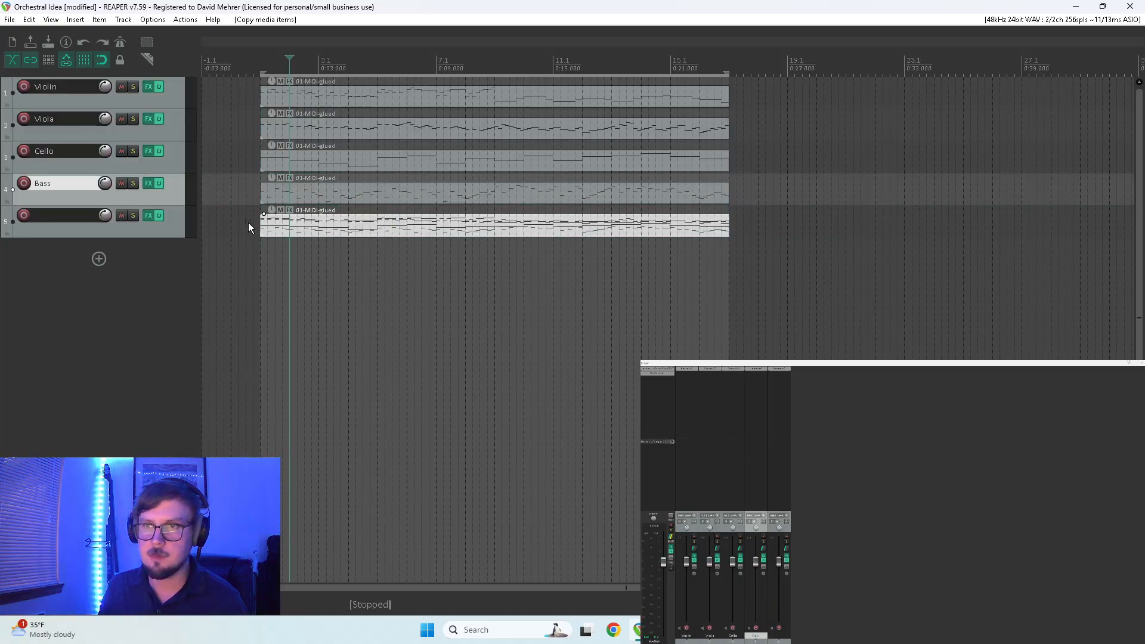
{"action": "right_click", "coordinate": [301, 224]}
{"action": "left_click", "coordinate": [360, 373]}
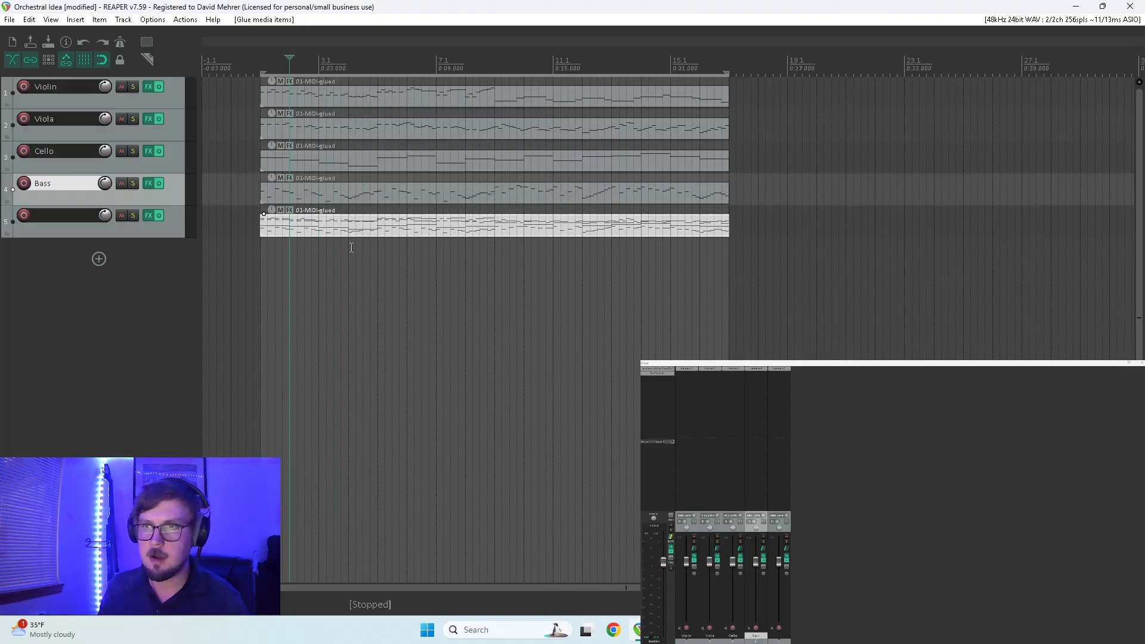
Rename the unnamed fifth track as Piano Roll and leave it unmuted
{"action": "left_click", "coordinate": [122, 215]}
{"action": "double_click", "coordinate": [71, 217]}
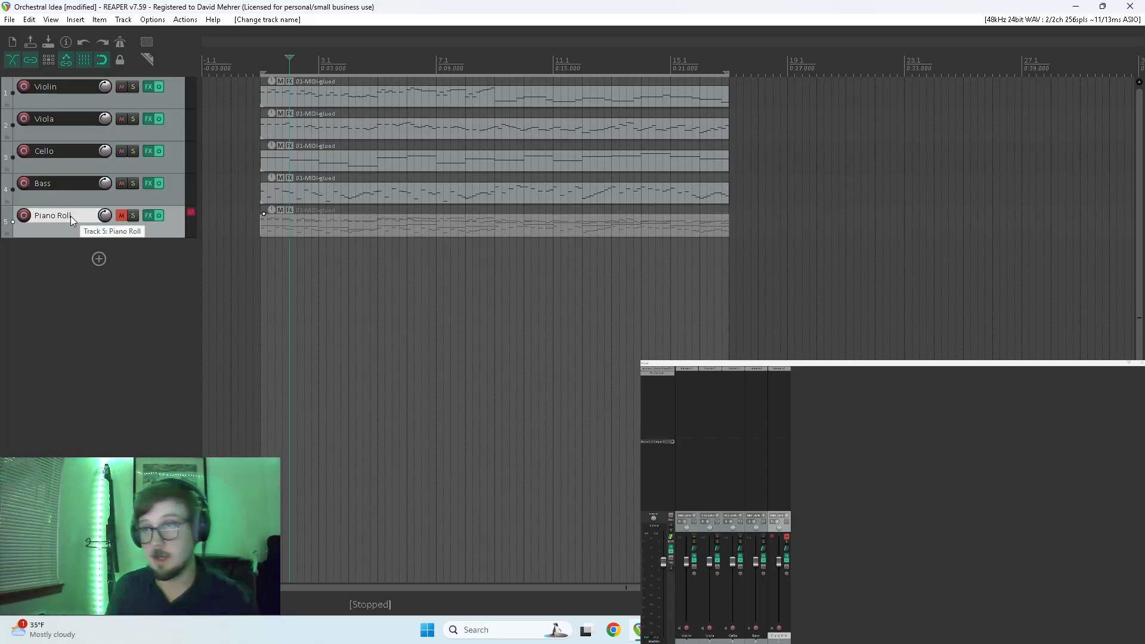
{"action": "left_click", "coordinate": [121, 216]}
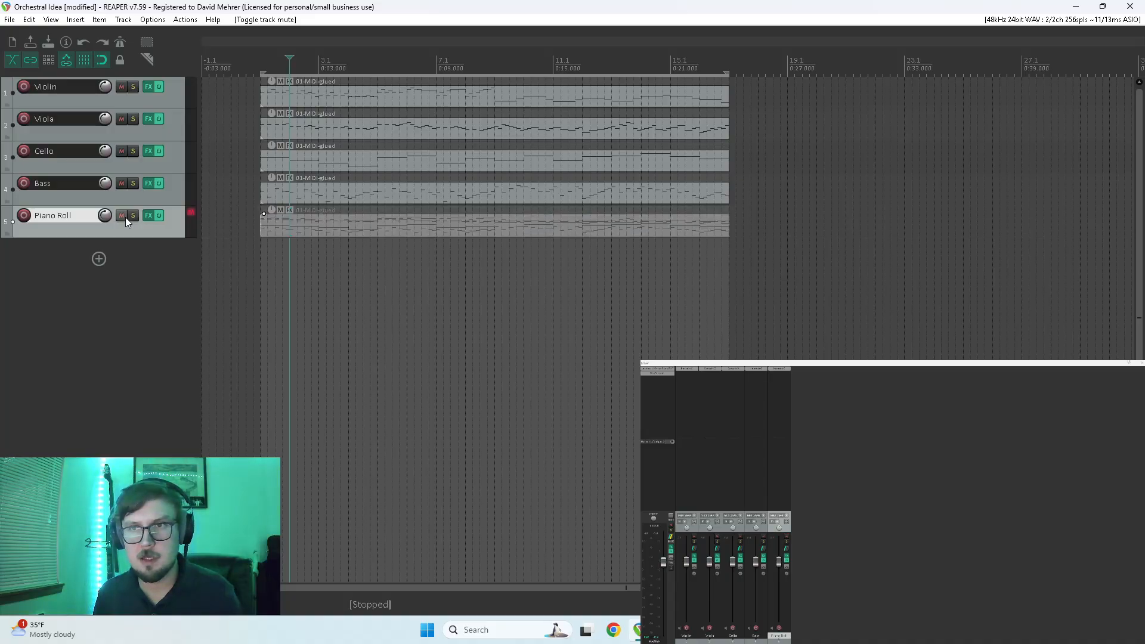
Solo the Piano Roll track, play it from bar 1, and examine its notes in the MIDI editor
{"action": "left_click", "coordinate": [130, 217]}
{"action": "left_click", "coordinate": [260, 252]}
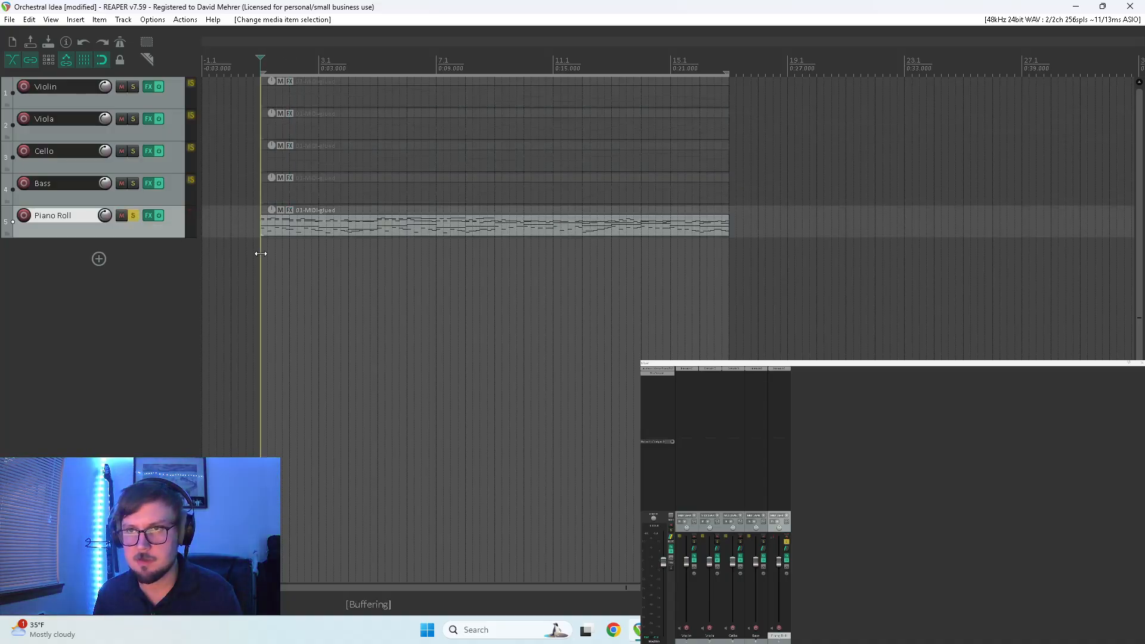
{"action": "key", "text": "space"}
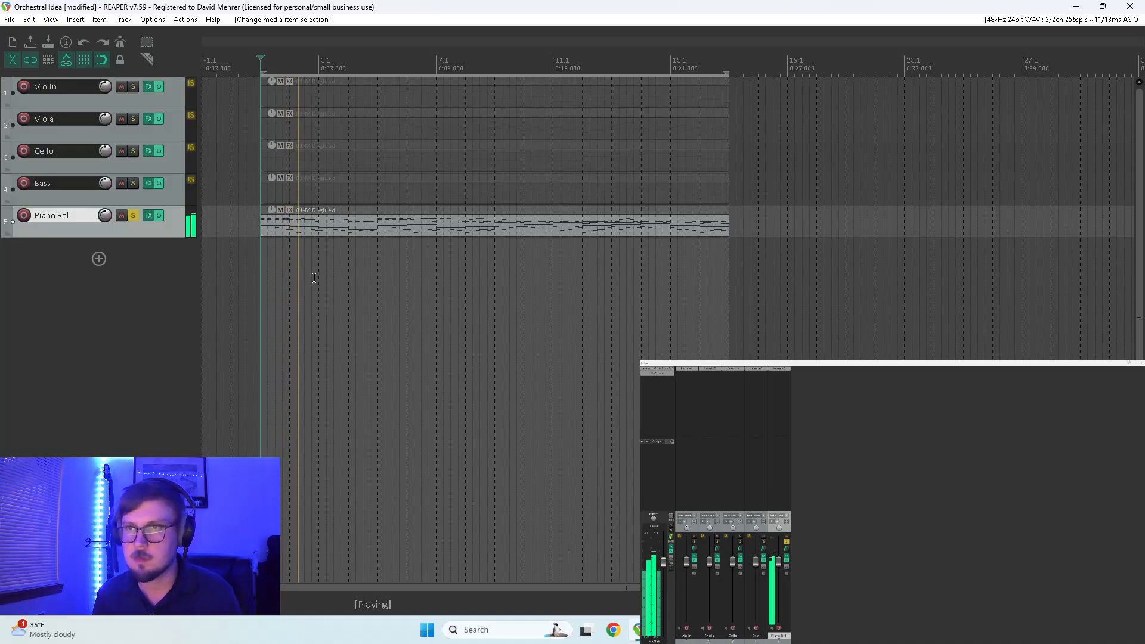
{"action": "double_click", "coordinate": [338, 228]}
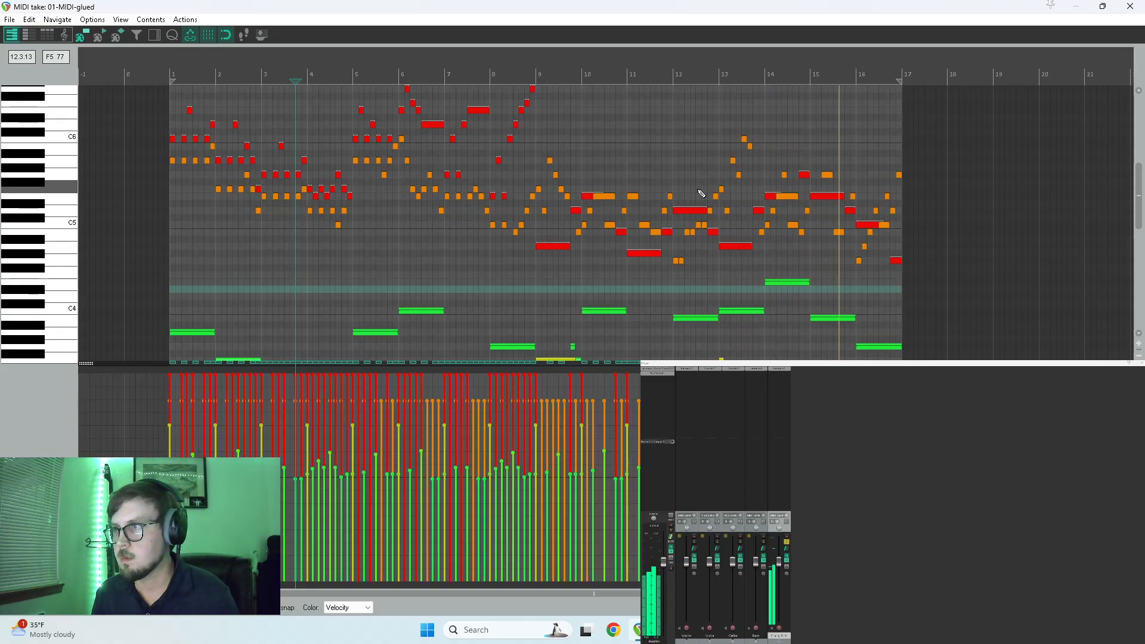
{"action": "left_click", "coordinate": [1140, 6]}
Unsolo the Piano Roll track and lower its volume slightly during playback
{"action": "left_click", "coordinate": [134, 214]}
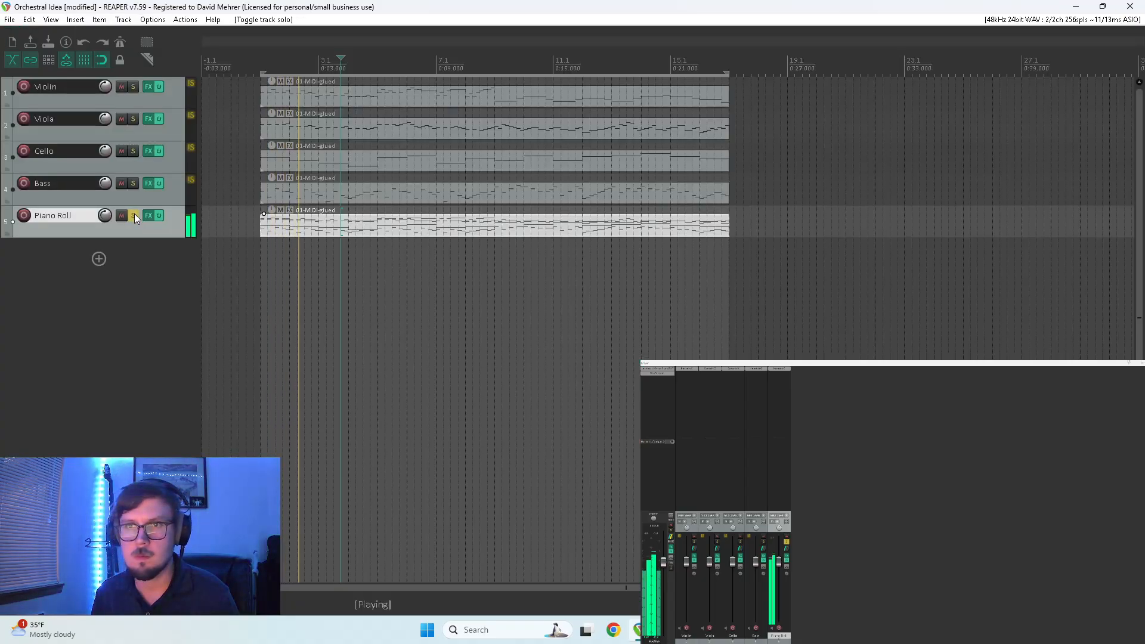
{"action": "left_click", "coordinate": [123, 216]}
{"action": "left_click", "coordinate": [123, 217]}
{"action": "left_click", "coordinate": [123, 217]}
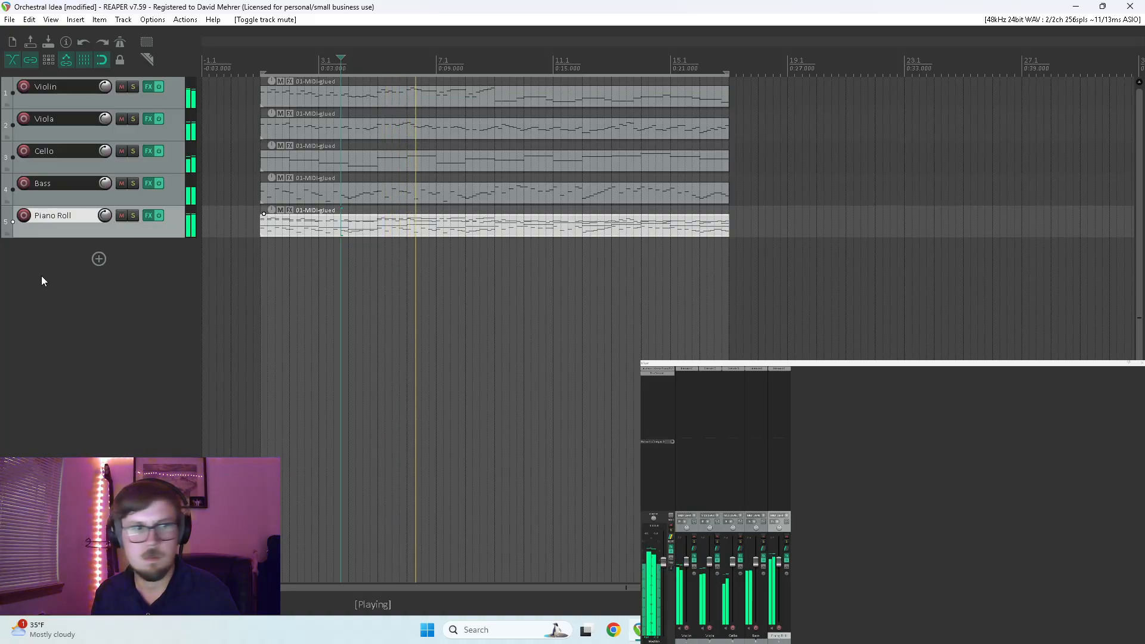
{"action": "left_click_drag", "start_coordinate": [779, 564], "coordinate": [778, 577]}
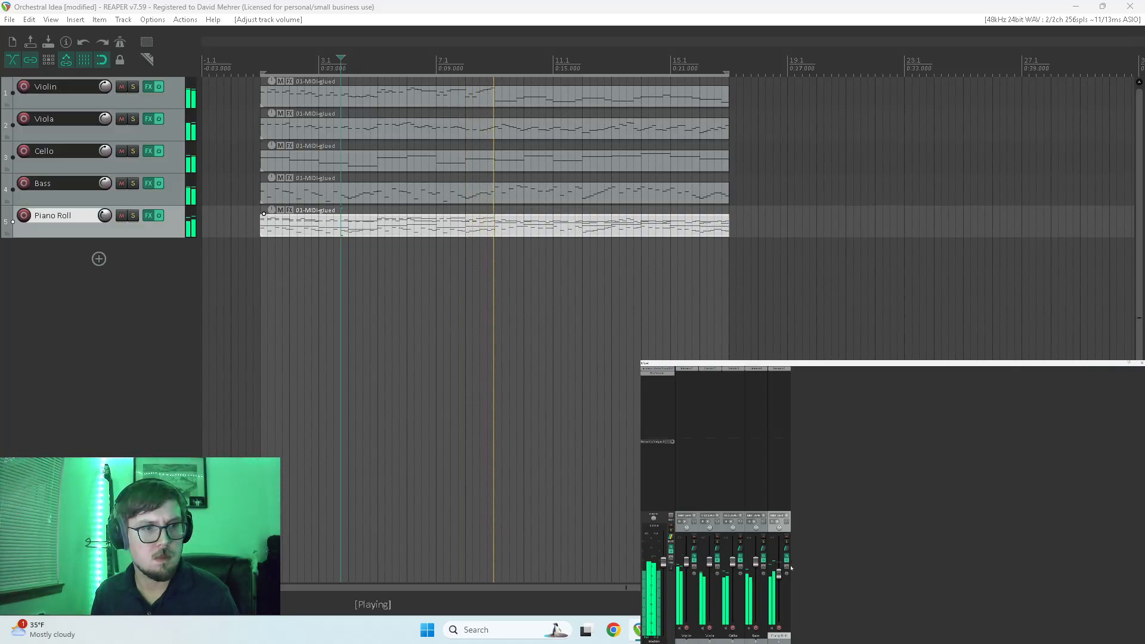
Move the Piano Roll track above Violin as the first track and mute it
{"action": "left_click_drag", "start_coordinate": [786, 539], "coordinate": [685, 538]}
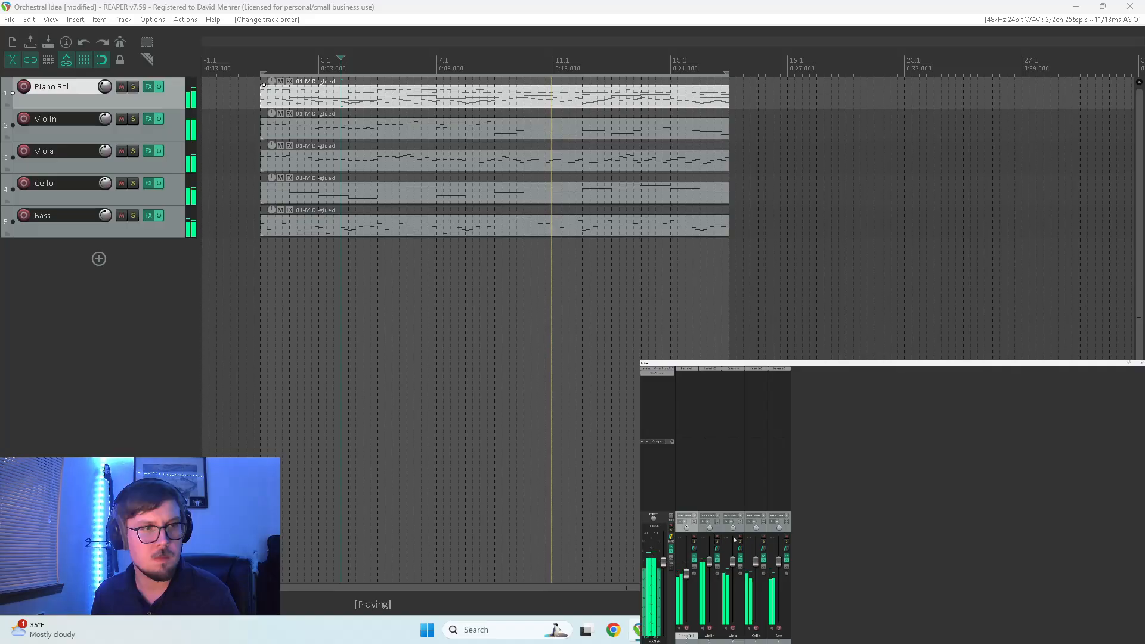
{"action": "left_click", "coordinate": [693, 537]}
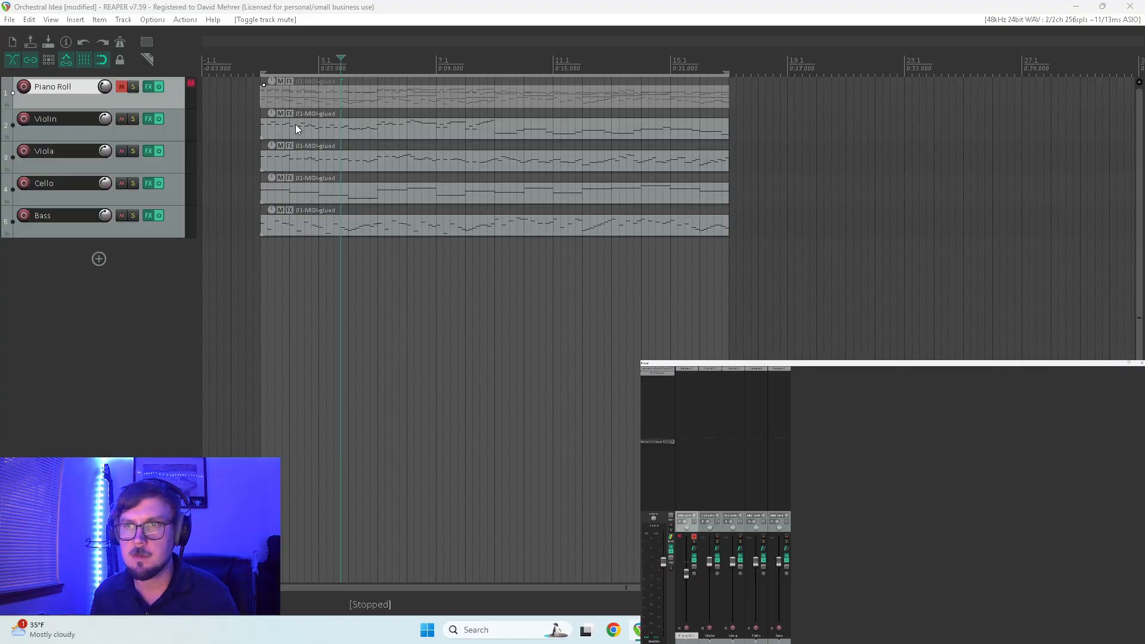
Copy the Violin, Viola, Cello and Bass items from bar 1 to bar 17
{"action": "left_click_drag", "start_coordinate": [295, 124], "coordinate": [356, 243]}
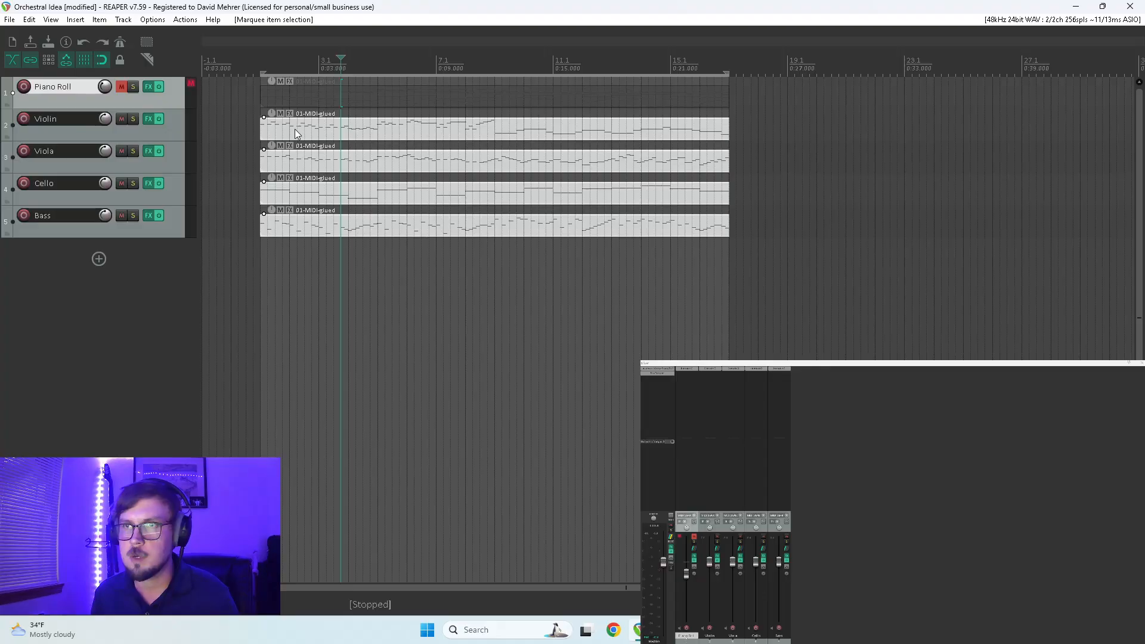
{"action": "left_click_drag", "start_coordinate": [305, 127], "coordinate": [764, 123]}
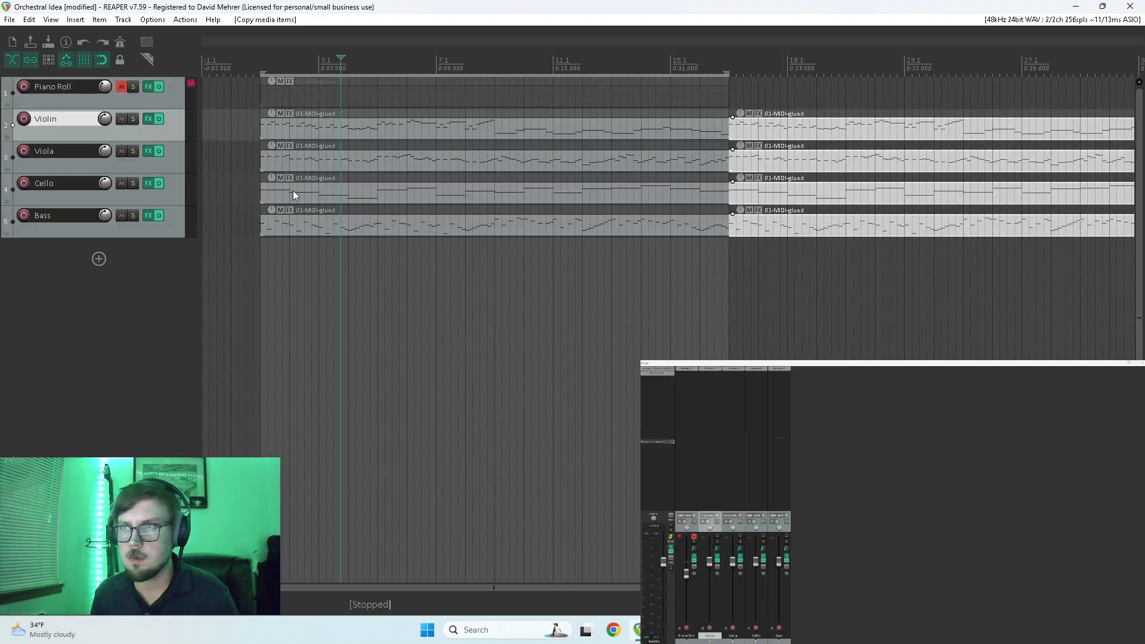
Split the original Violin, Viola, Cello and Bass items at bar 9, leaving the Piano Roll item whole
{"action": "left_click", "coordinate": [497, 144]}
{"action": "key", "text": "s"}
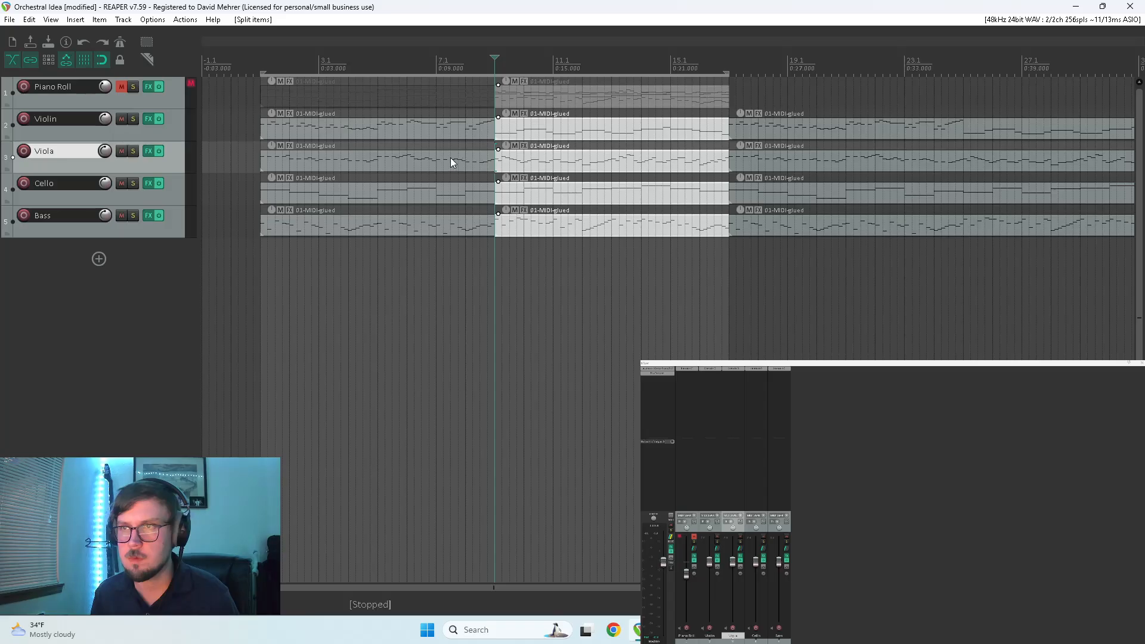
{"action": "key", "text": "ctrl+z"}
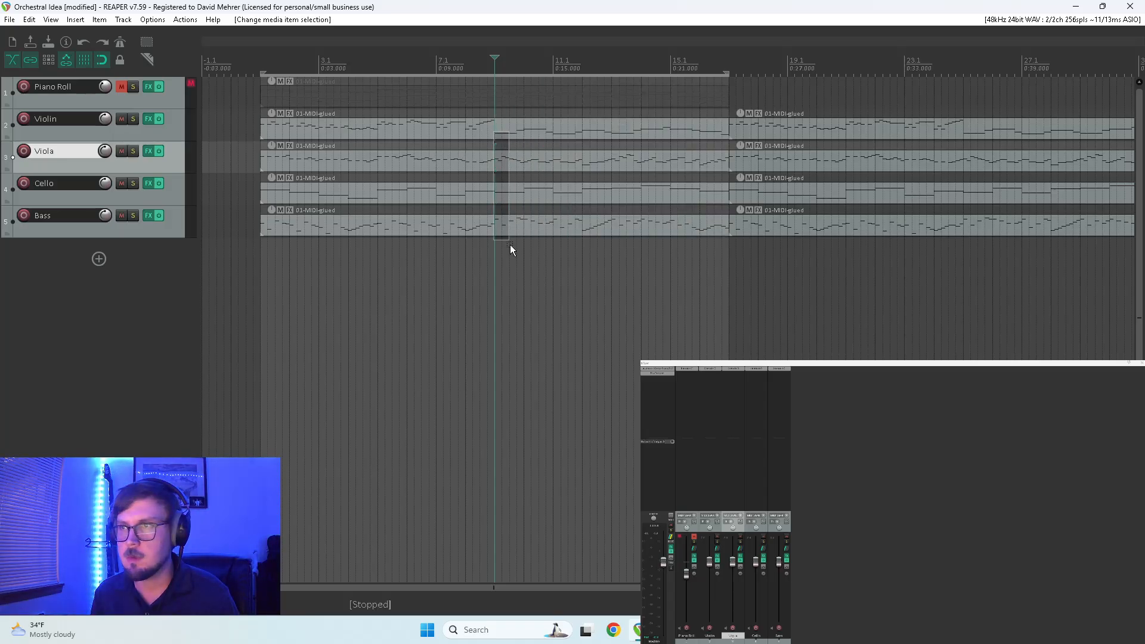
{"action": "left_click_drag", "start_coordinate": [510, 244], "coordinate": [510, 245]}
{"action": "key", "text": "s"}
Split the four string items spanning bars 1–8 at bar 5
{"action": "left_click_drag", "start_coordinate": [371, 153], "coordinate": [371, 157]}
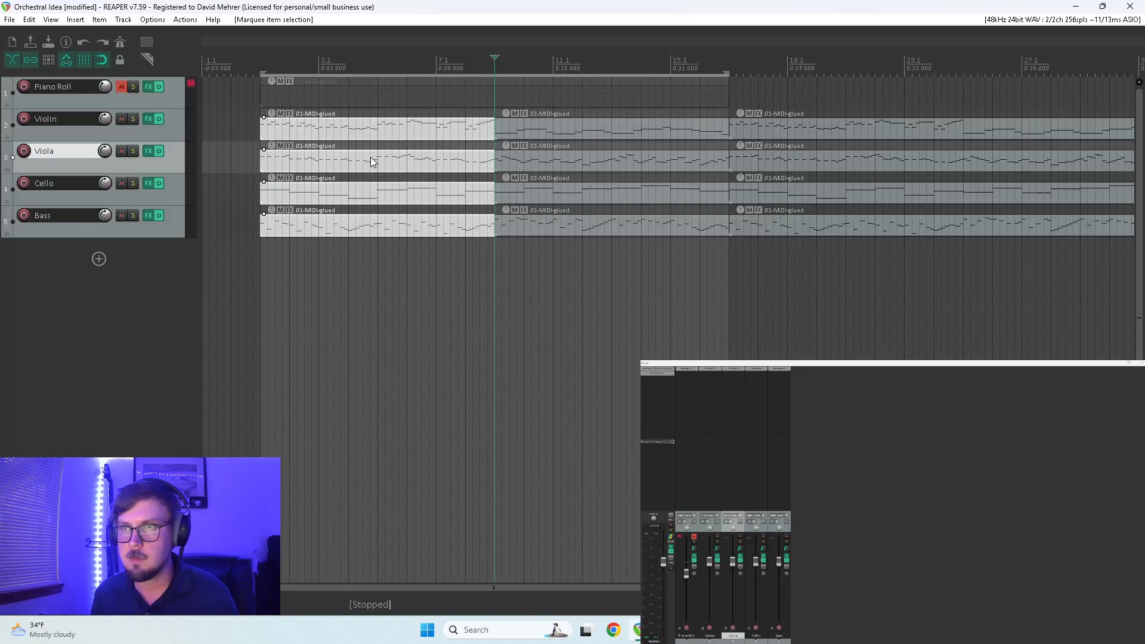
{"action": "left_click", "coordinate": [380, 146]}
{"action": "left_click_drag", "start_coordinate": [390, 205], "coordinate": [391, 208]}
{"action": "key", "text": "s"}
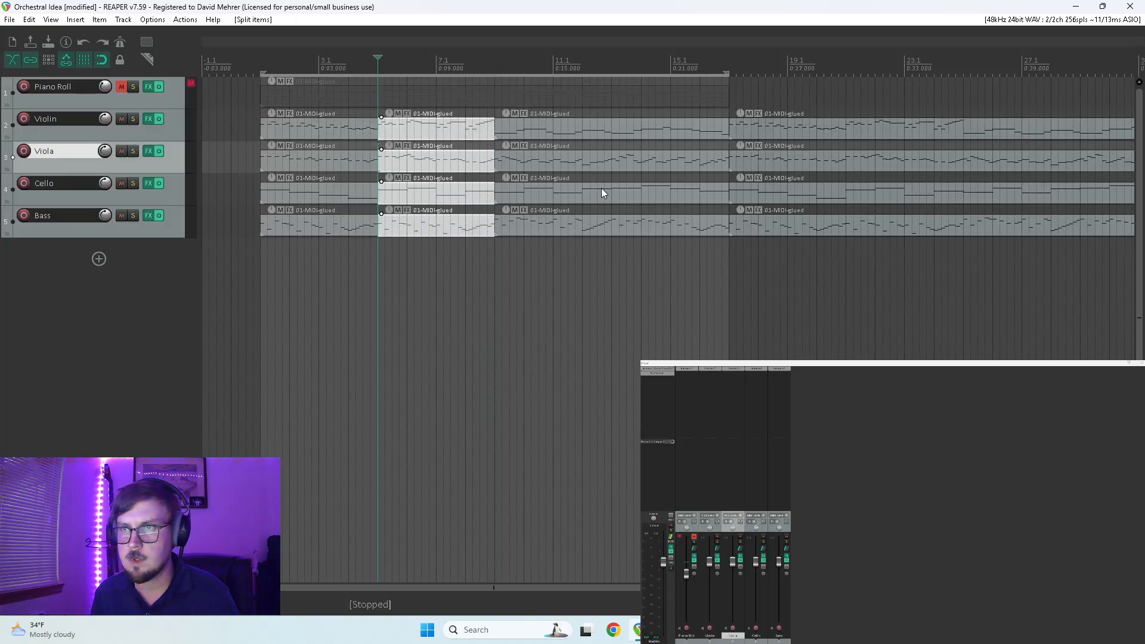
Split the four string items spanning bars 9–16 at bar 13
{"action": "left_click_drag", "start_coordinate": [643, 139], "coordinate": [674, 275]}
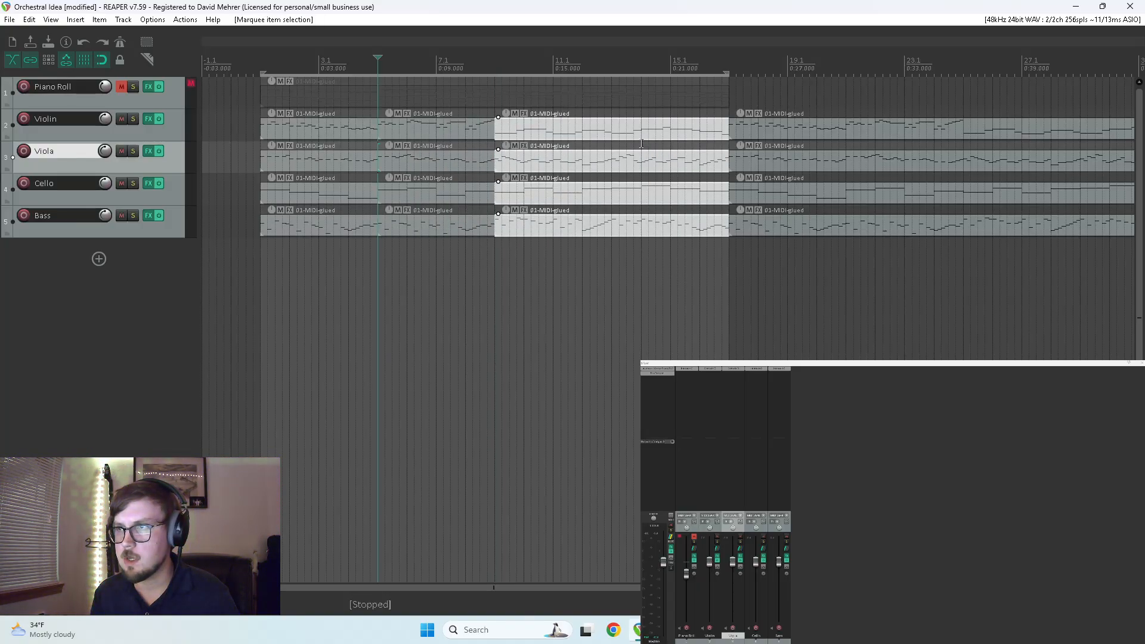
{"action": "left_click", "coordinate": [641, 143]}
{"action": "left_click", "coordinate": [612, 141]}
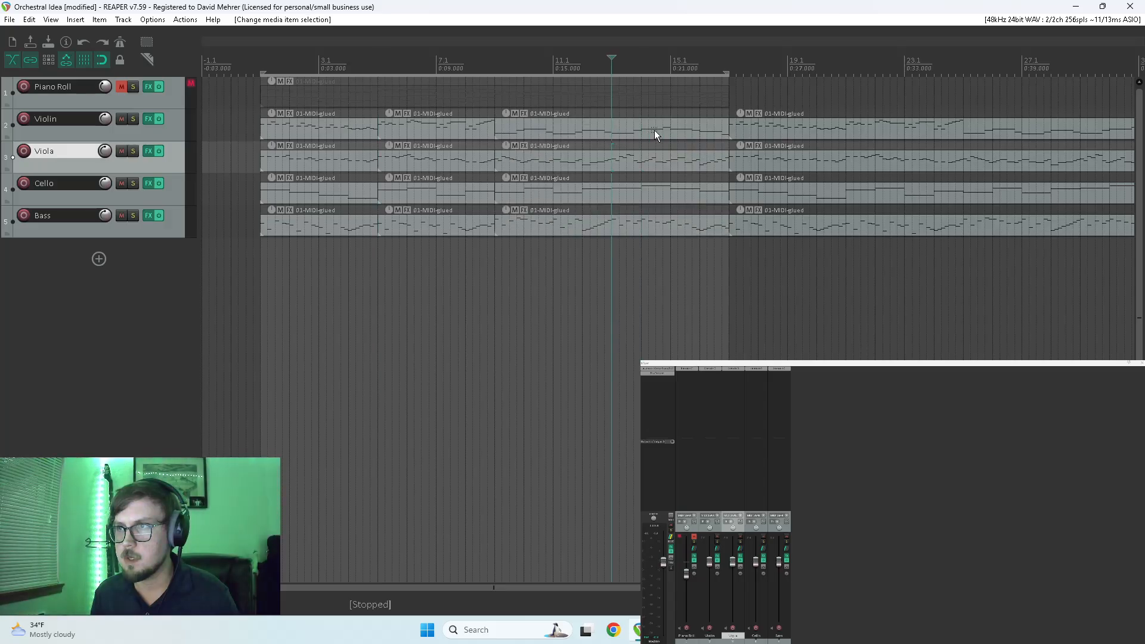
{"action": "left_click_drag", "start_coordinate": [656, 130], "coordinate": [581, 228]}
{"action": "key", "text": "s"}
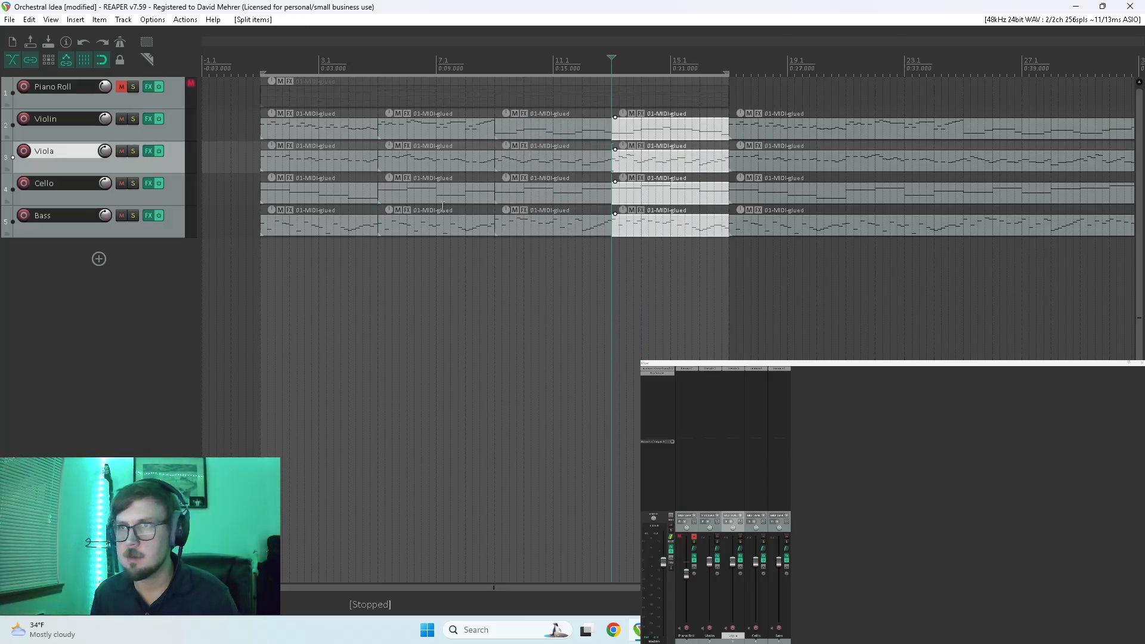
Move the four unsplit string items from bar 17 to bar 39
{"action": "left_click", "coordinate": [261, 250]}
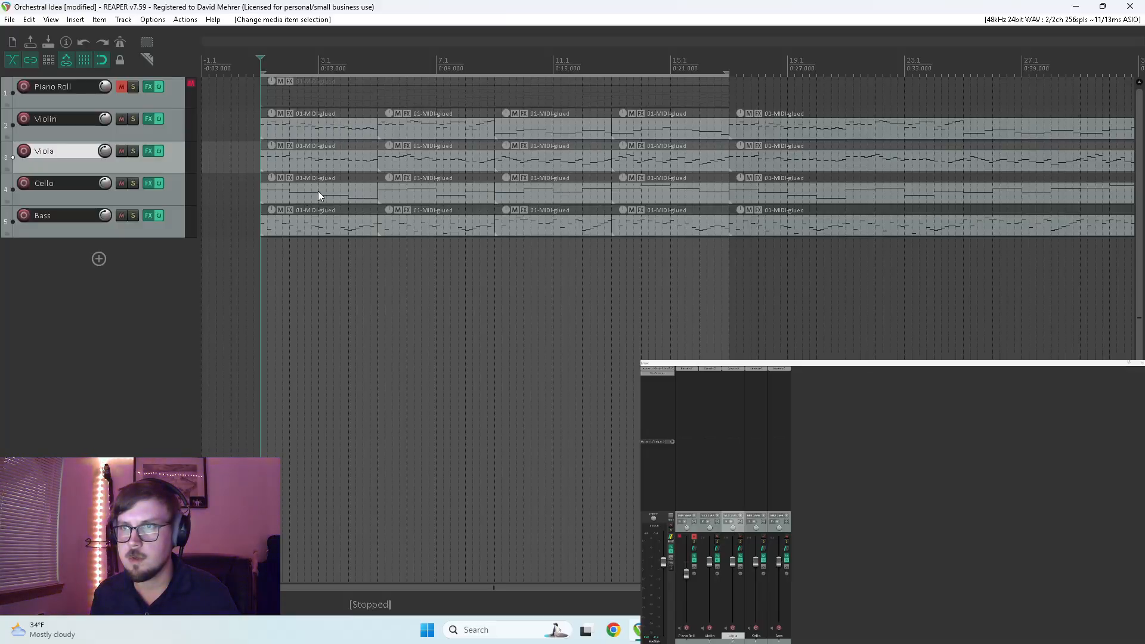
{"action": "left_click", "coordinate": [495, 241]}
{"action": "scroll", "coordinate": [713, 153], "scroll_direction": "down", "scroll_amount": 4}
{"action": "left_click_drag", "start_coordinate": [472, 114], "coordinate": [709, 124]}
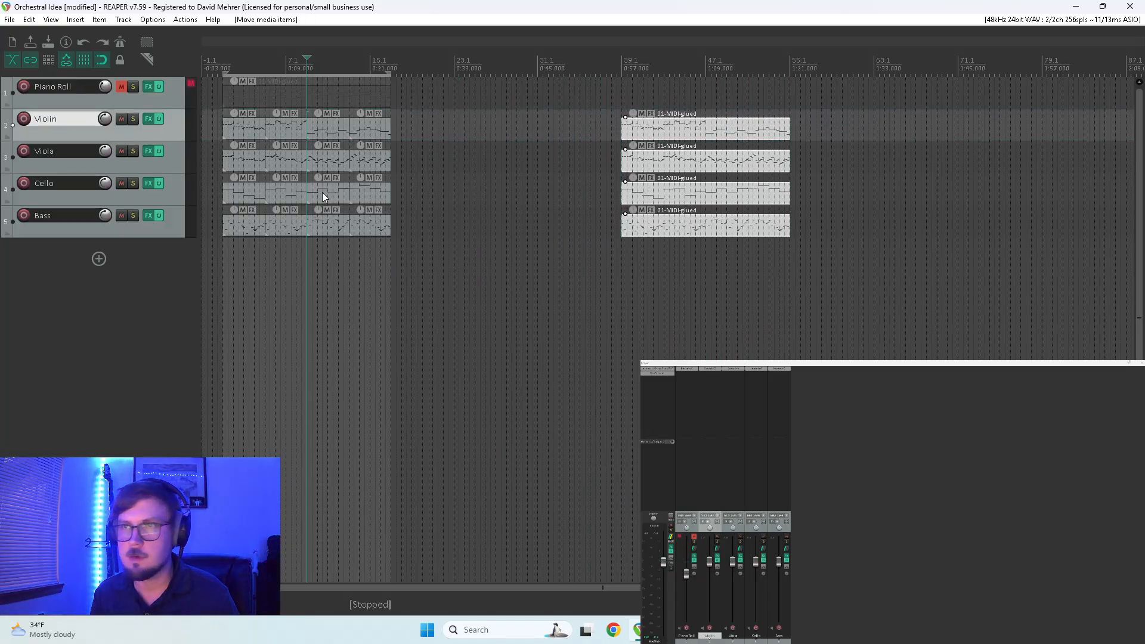
{"action": "scroll", "coordinate": [322, 192], "scroll_direction": "up", "scroll_amount": 4}
Move the string items of bars 9–16 to bar 17 and copy the bars 1–8 items to bar 9
{"action": "left_click_drag", "start_coordinate": [543, 127], "coordinate": [650, 227]}
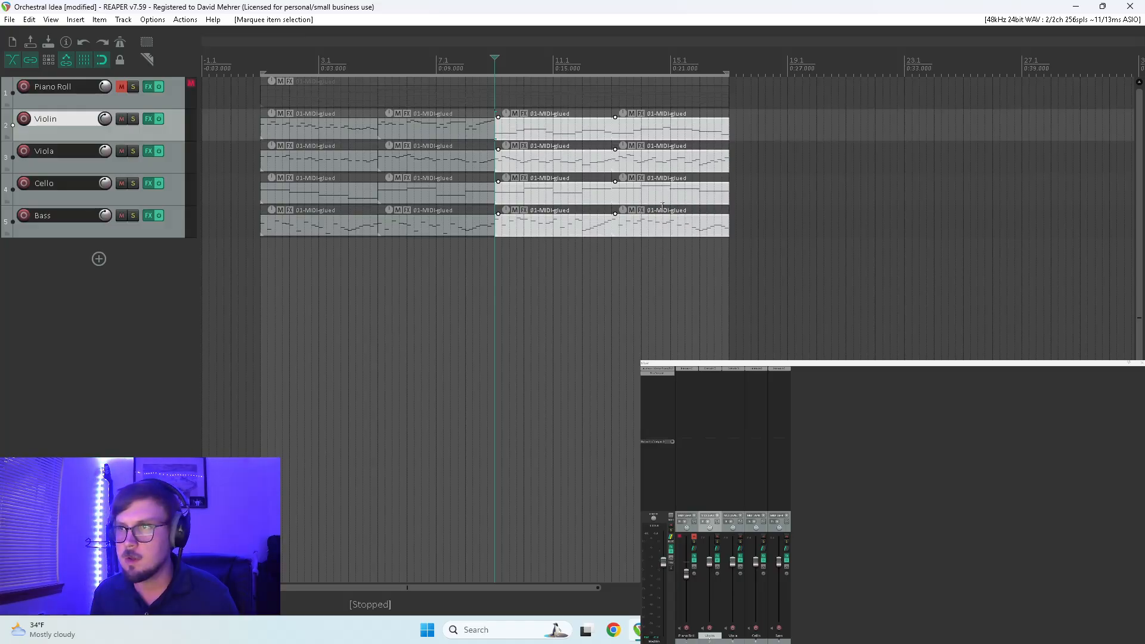
{"action": "left_click_drag", "start_coordinate": [525, 132], "coordinate": [761, 131]}
{"action": "left_click_drag", "start_coordinate": [506, 125], "coordinate": [322, 220]}
{"action": "left_click_drag", "start_coordinate": [320, 132], "coordinate": [555, 143]}
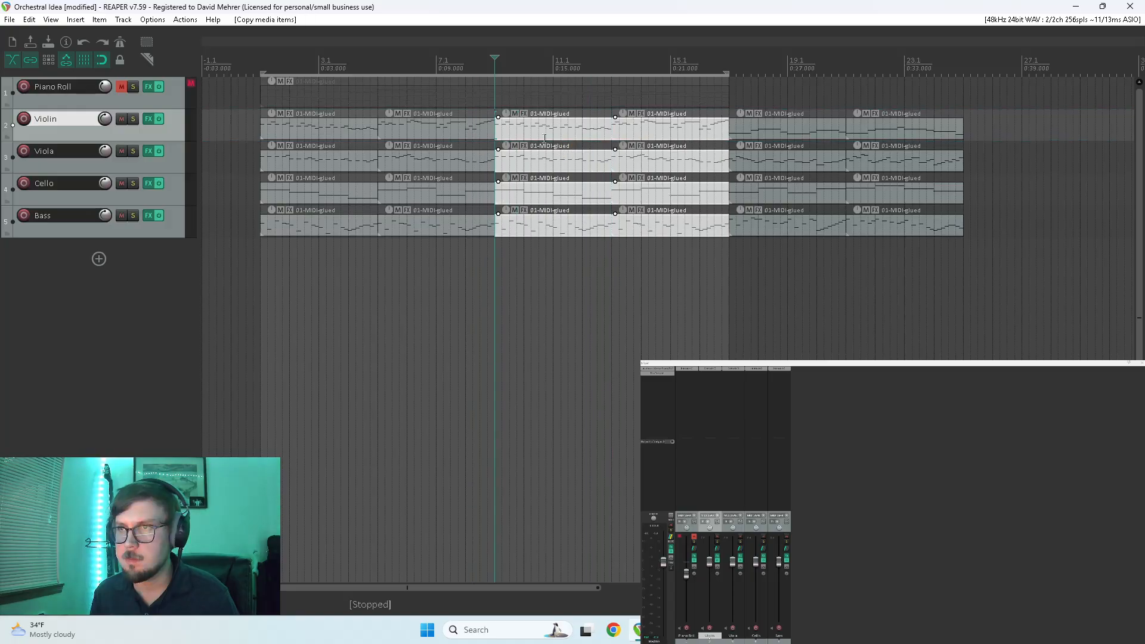
Delete the Cello and Bass items in bars 1–4 and the Bass item in bars 5–8
{"action": "left_click", "coordinate": [261, 247]}
{"action": "left_click_drag", "start_coordinate": [283, 192], "coordinate": [302, 252]}
{"action": "key", "text": "Delete"}
{"action": "left_click", "coordinate": [419, 225]}
{"action": "key", "text": "Delete"}
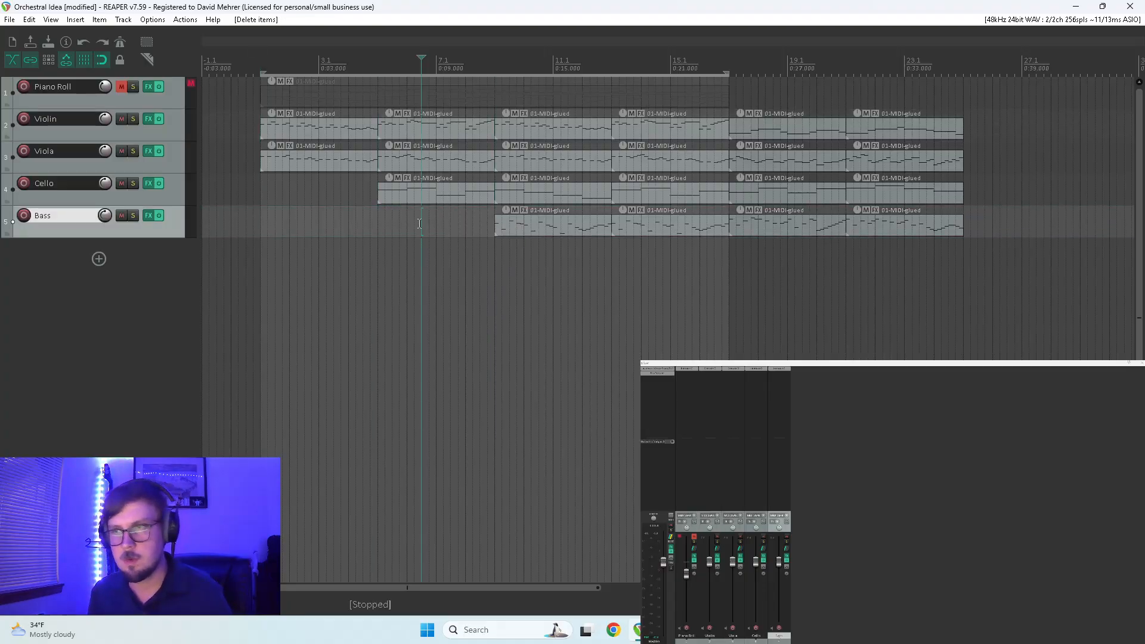
Play the arrangement from bar 1 and copy the string items of bars 17–24 to bar 25
{"action": "left_click", "coordinate": [261, 247]}
{"action": "key", "text": "space"}
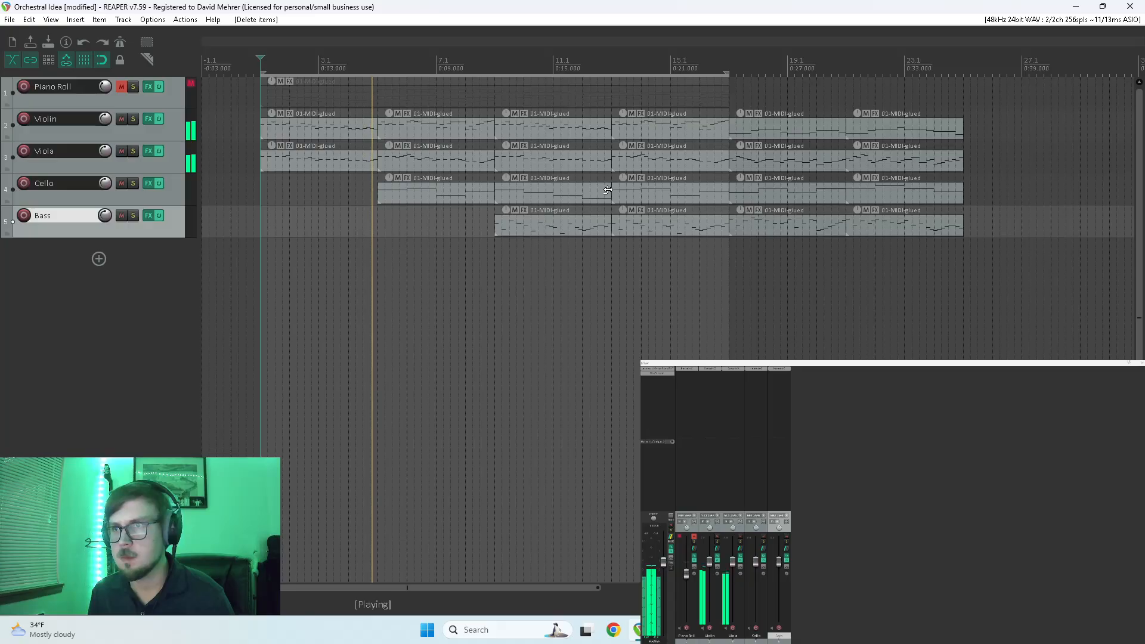
{"action": "left_click_drag", "start_coordinate": [810, 127], "coordinate": [878, 221]}
{"action": "left_click_drag", "start_coordinate": [791, 132], "coordinate": [1024, 134]}
{"action": "scroll", "coordinate": [965, 221], "scroll_direction": "down", "scroll_amount": 1}
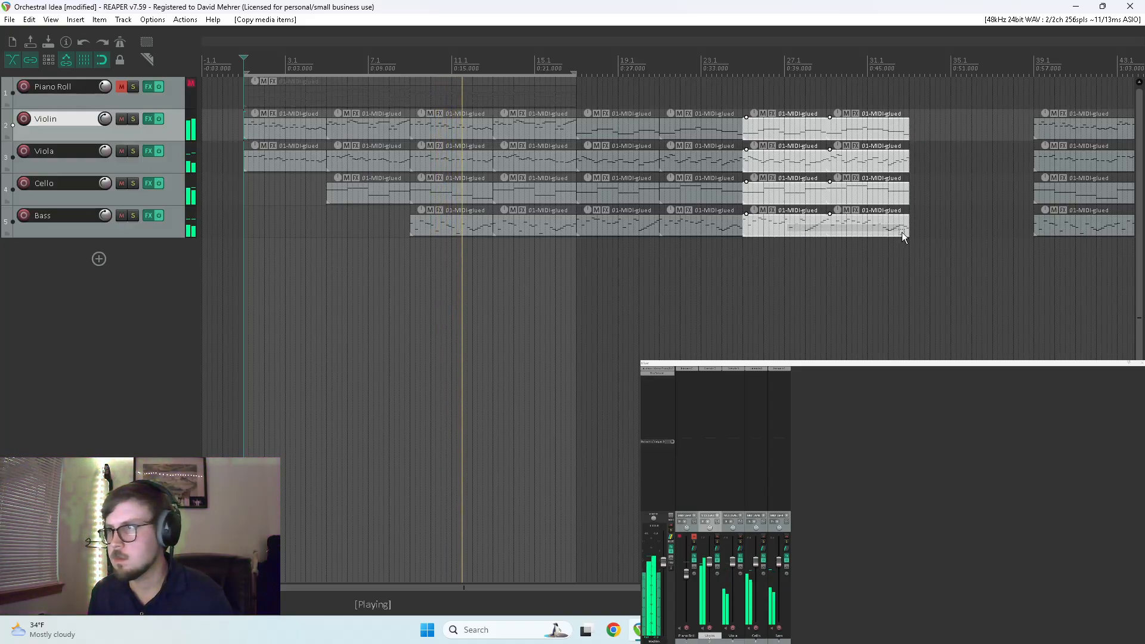
Delete the Bass items in bars 25–32 and the Cello item in bars 29–32
{"action": "left_click_drag", "start_coordinate": [901, 231], "coordinate": [903, 231]}
{"action": "key", "text": "Delete"}
{"action": "left_click", "coordinate": [878, 199]}
{"action": "key", "text": "Delete"}
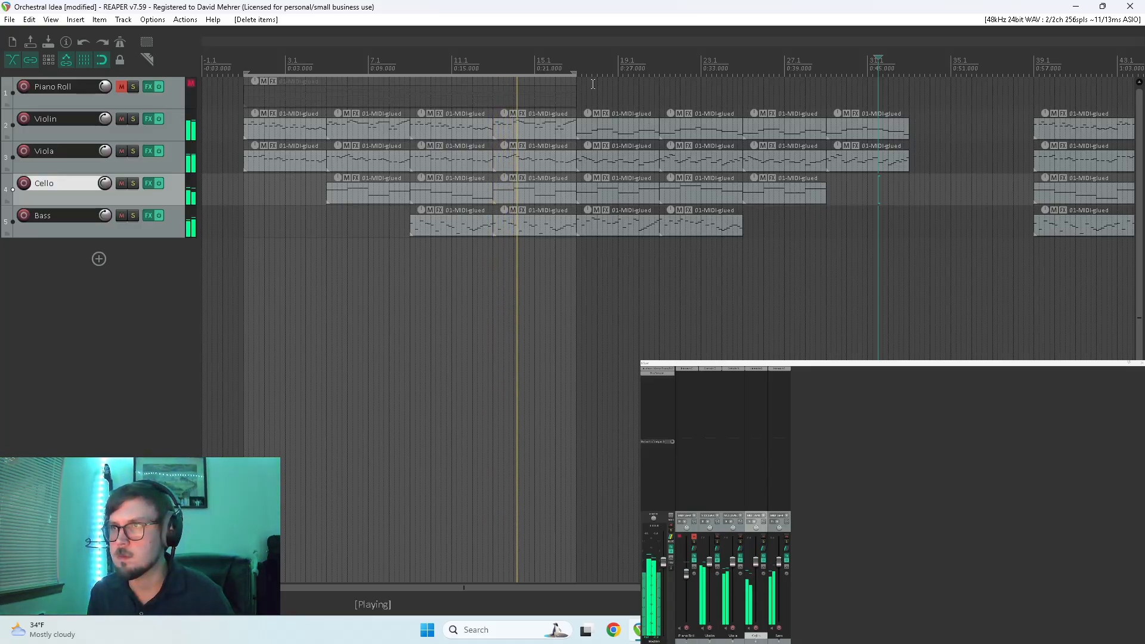
Extend the loop selection to bar 33 for a full playthrough, and remove the selection
{"action": "left_click_drag", "start_coordinate": [576, 84], "coordinate": [908, 86]}
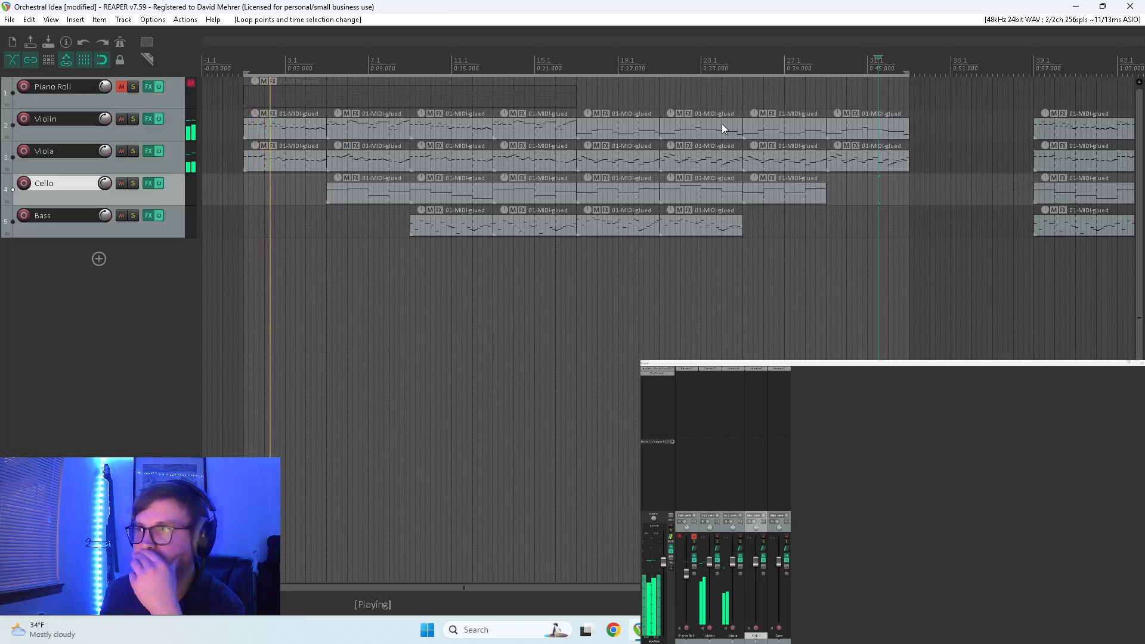
{"action": "key", "text": "Escape"}
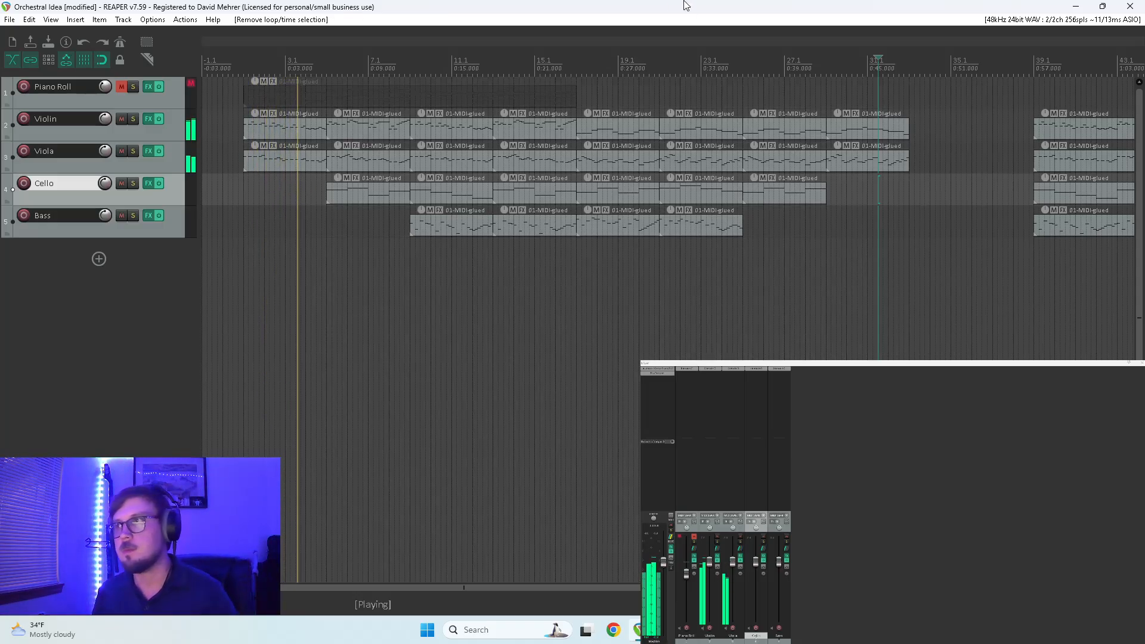
Stop playback and set the time selection to span the whole arrangement, bars 1 to 33
{"action": "key", "text": "space"}
{"action": "left_click", "coordinate": [895, 97]}
{"action": "left_click_drag", "start_coordinate": [894, 97], "coordinate": [244, 161]}
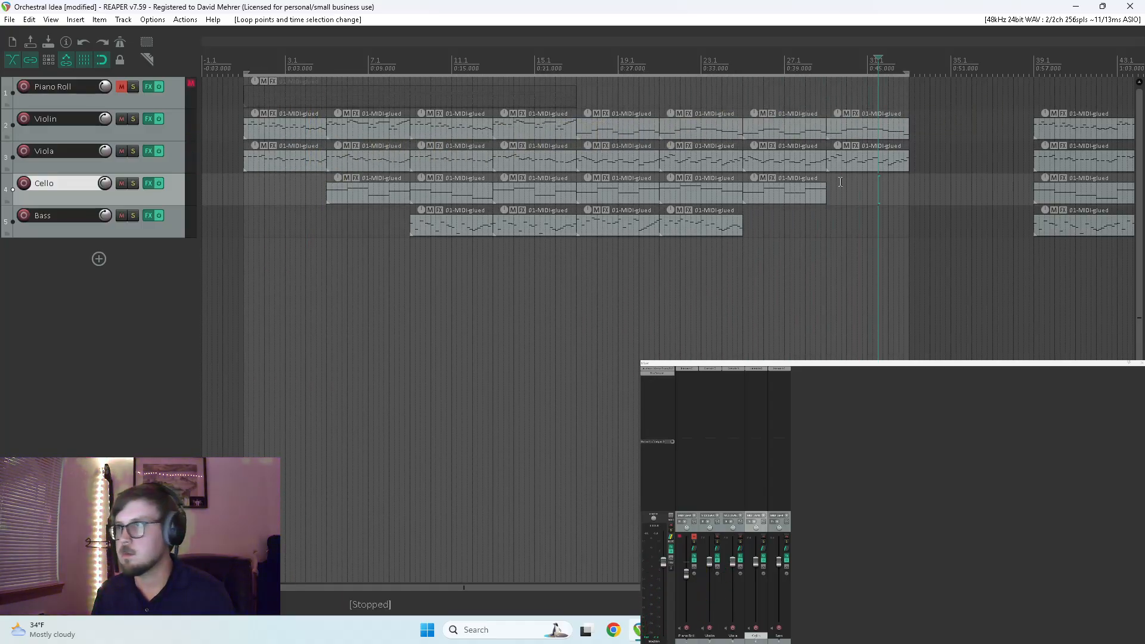
{"action": "scroll", "coordinate": [840, 182], "scroll_direction": "up", "scroll_amount": 3}
{"action": "scroll", "coordinate": [730, 179], "scroll_direction": "up", "scroll_amount": 3}
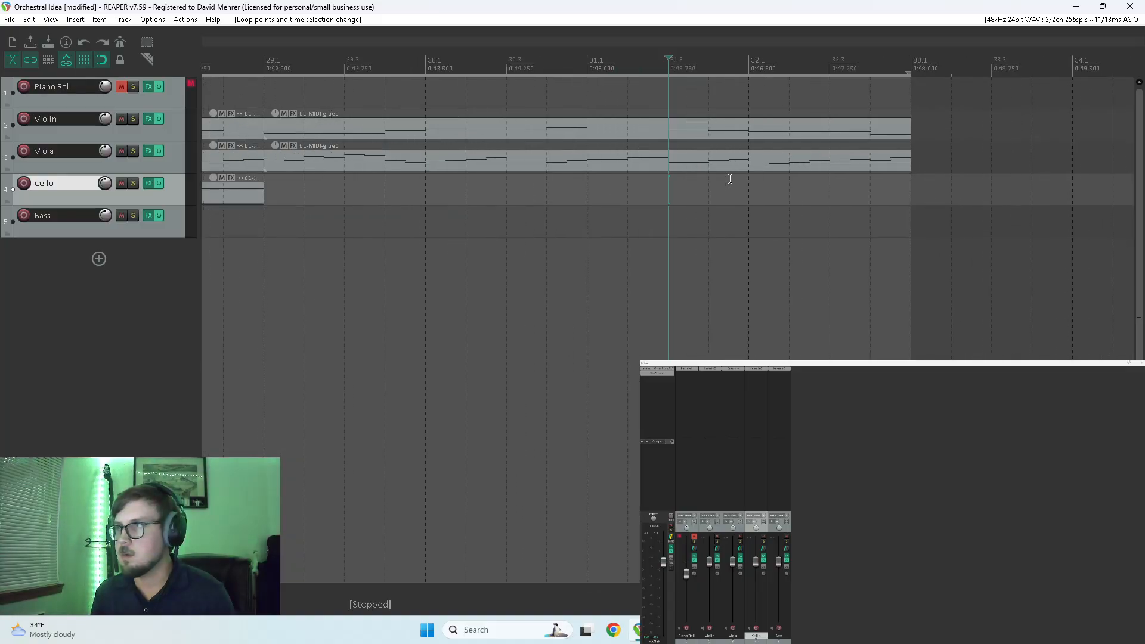
{"action": "scroll", "coordinate": [679, 152], "scroll_direction": "down", "scroll_amount": 9}
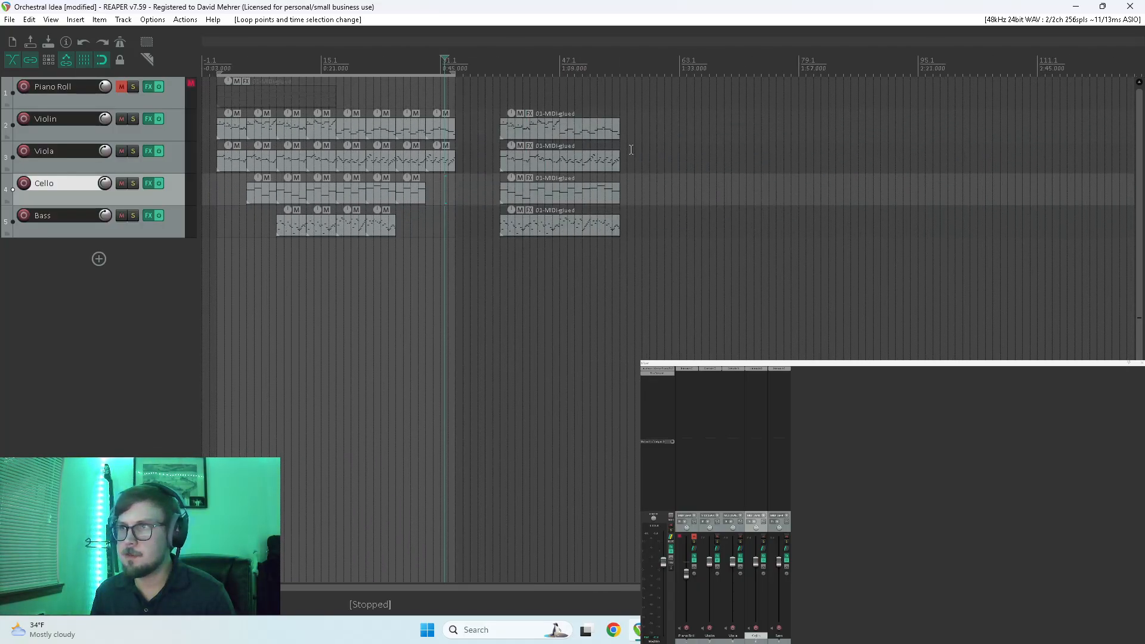
{"action": "scroll", "coordinate": [522, 128], "scroll_direction": "up", "scroll_amount": 2}
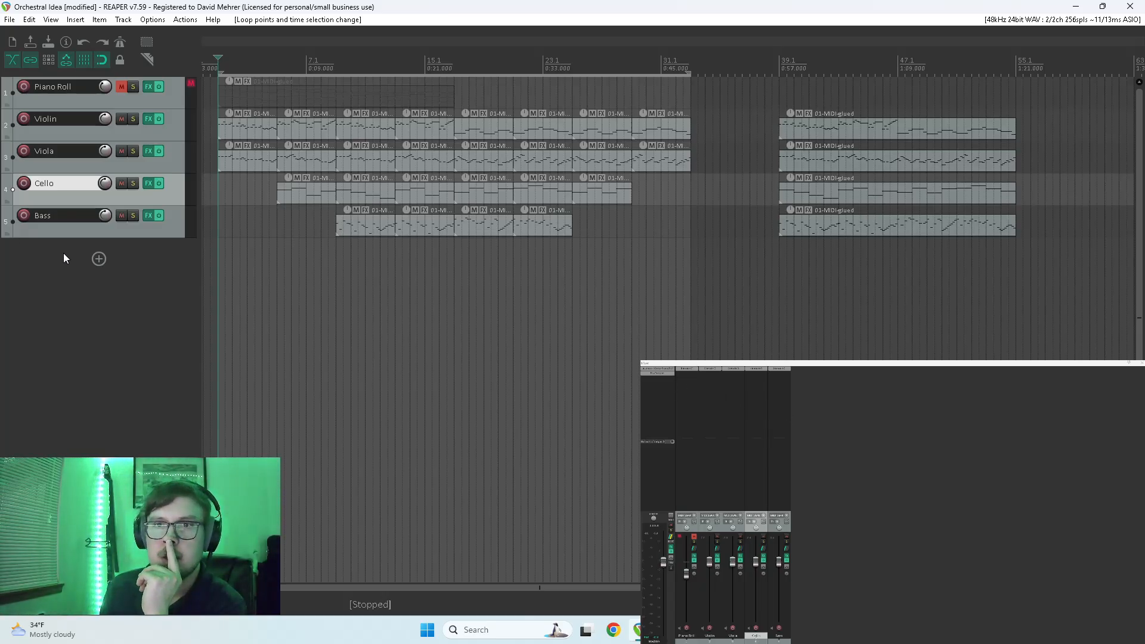
Add a new track between Piano Roll and Violin and name it Bus
{"action": "left_click", "coordinate": [99, 259]}
{"action": "left_click_drag", "start_coordinate": [131, 260], "coordinate": [139, 110]}
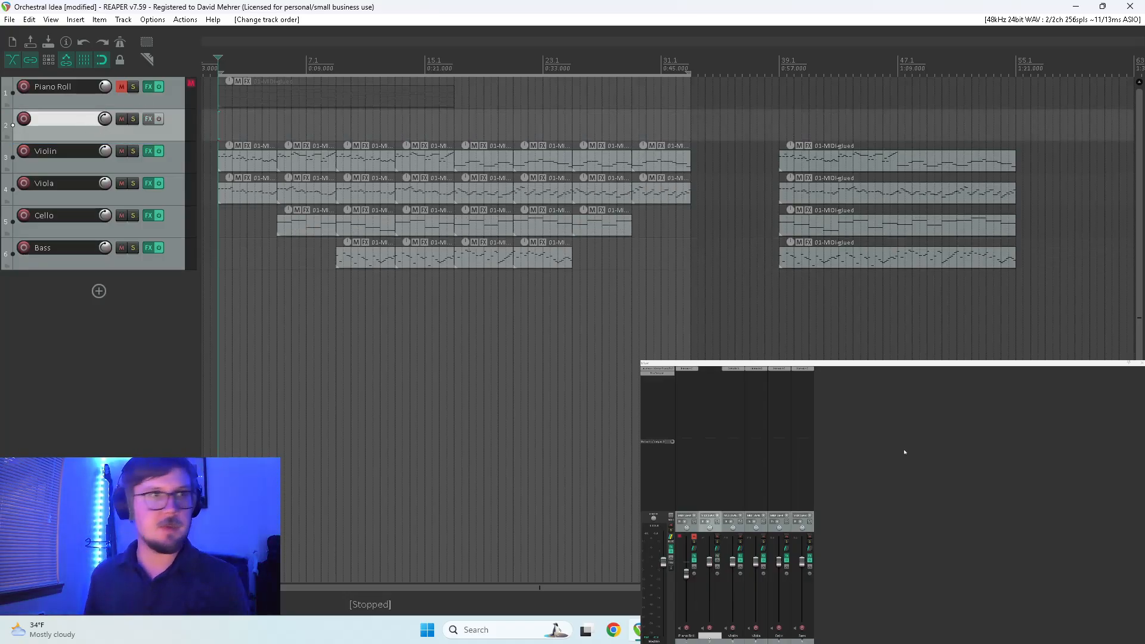
{"action": "double_click", "coordinate": [713, 638]}
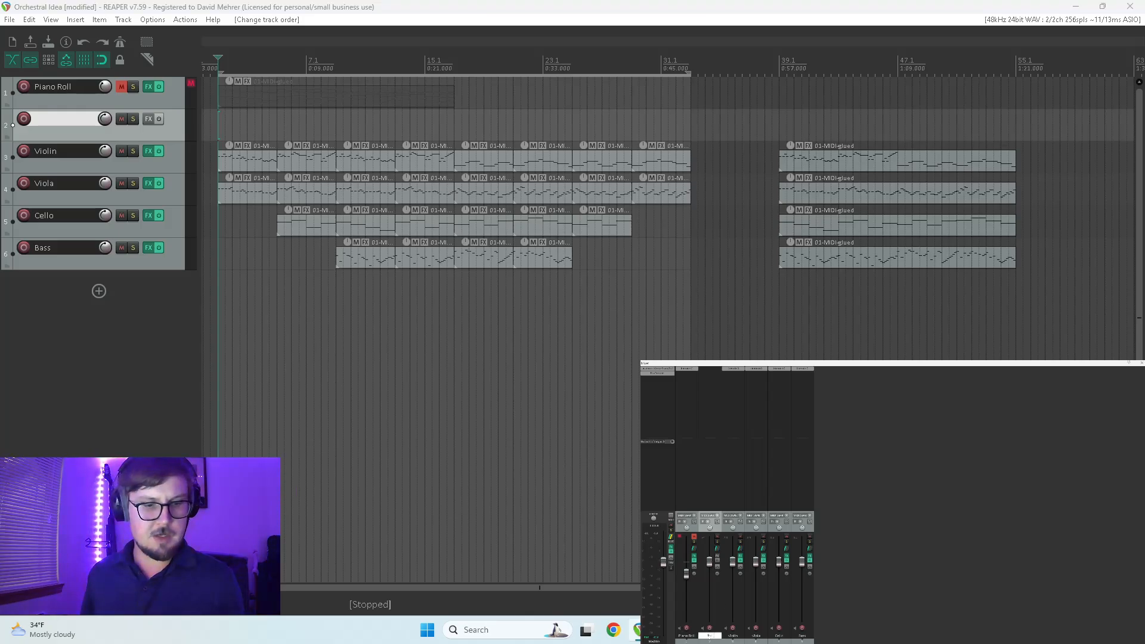
Add receives on the Bus track from the Violin, Viola, Cello and Bass tracks
{"action": "left_click", "coordinate": [717, 544]}
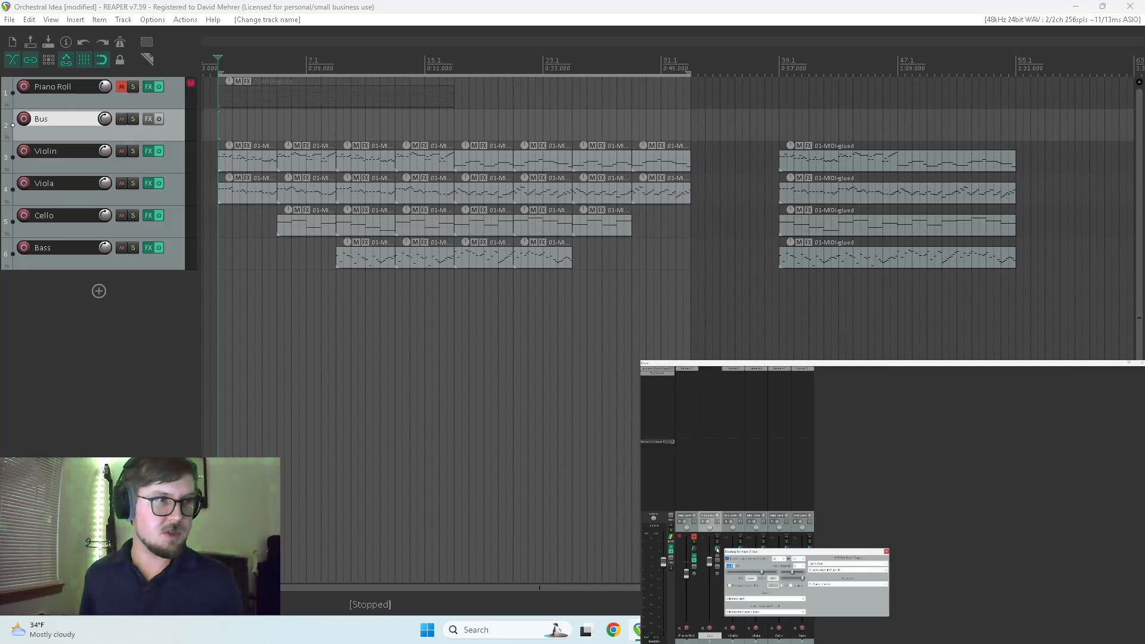
{"action": "left_click", "coordinate": [836, 584]}
{"action": "left_click", "coordinate": [823, 599]}
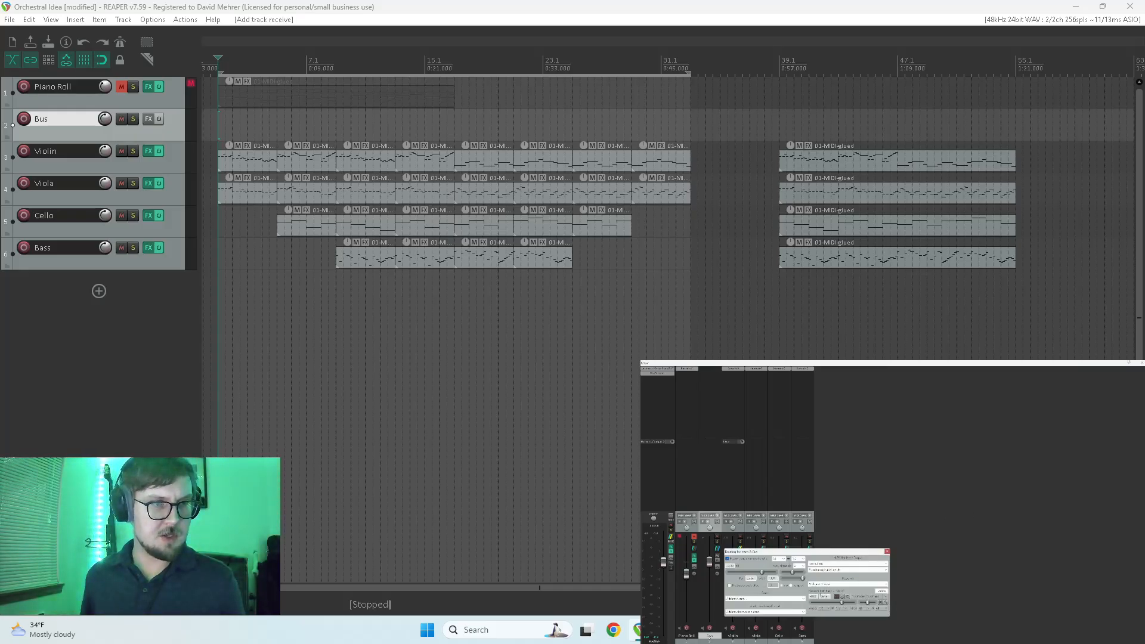
{"action": "left_click", "coordinate": [832, 584]}
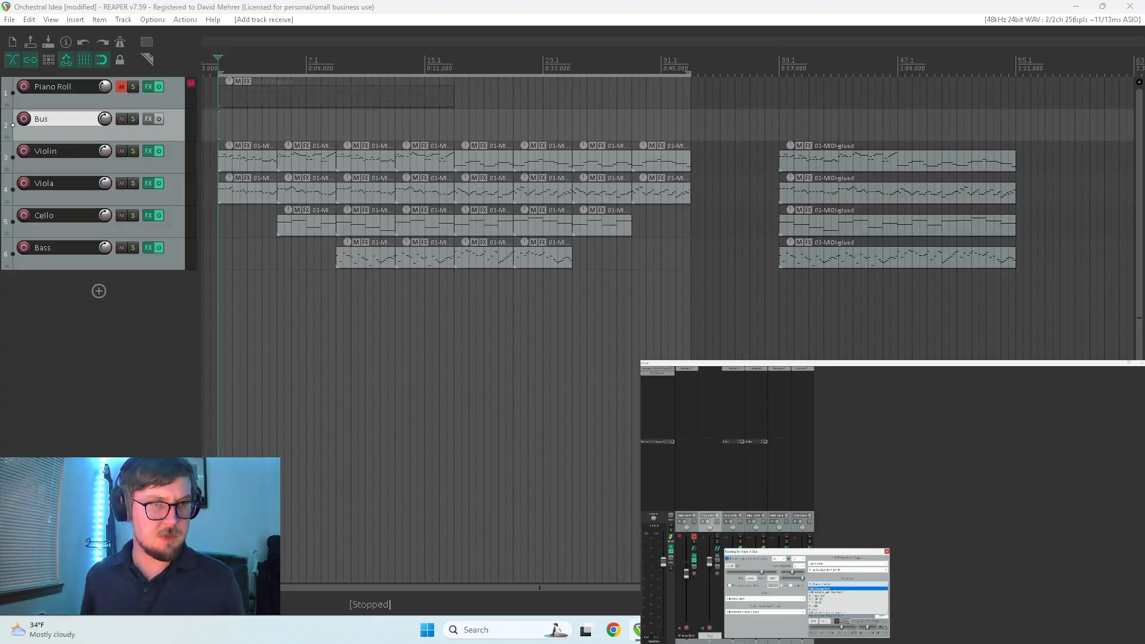
{"action": "left_click", "coordinate": [826, 607]}
{"action": "left_click", "coordinate": [838, 562]}
{"action": "left_click", "coordinate": [844, 587]}
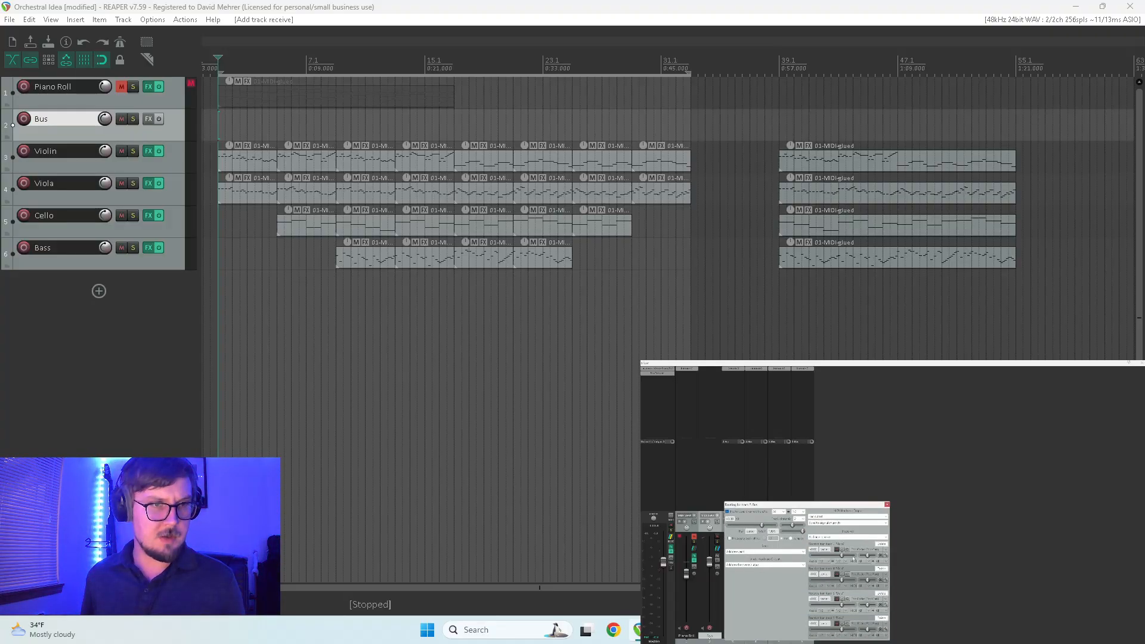
{"action": "left_click", "coordinate": [887, 504]}
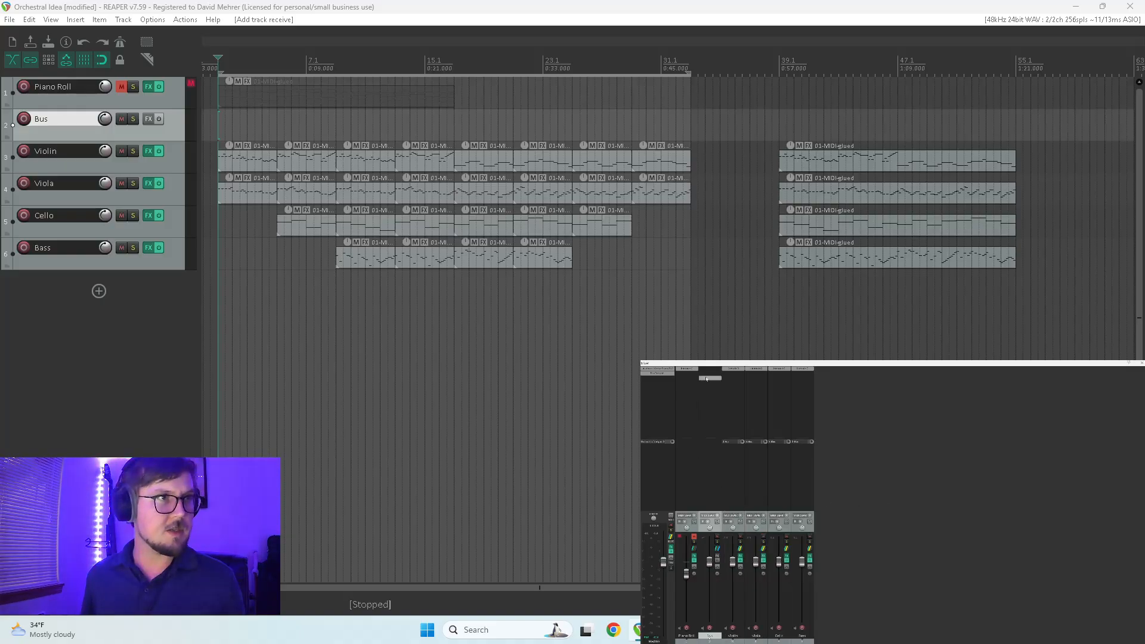
Turn off the master send on the Bass, Cello, Viola and Violin tracks so they output only through the Bus
{"action": "left_click", "coordinate": [811, 551]}
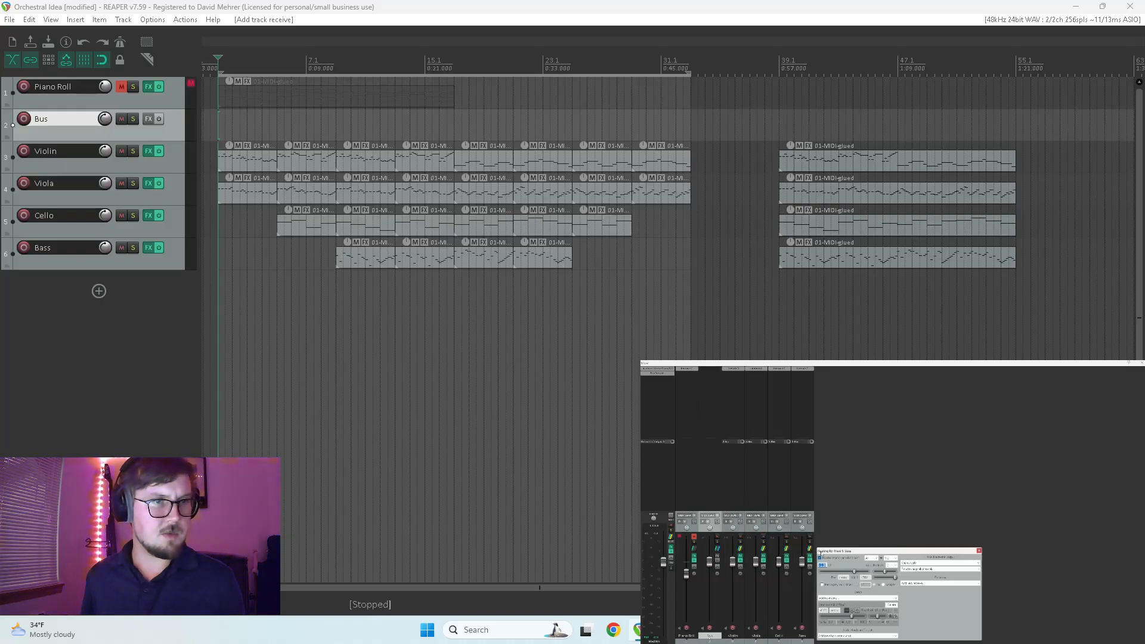
{"action": "left_click", "coordinate": [787, 548]}
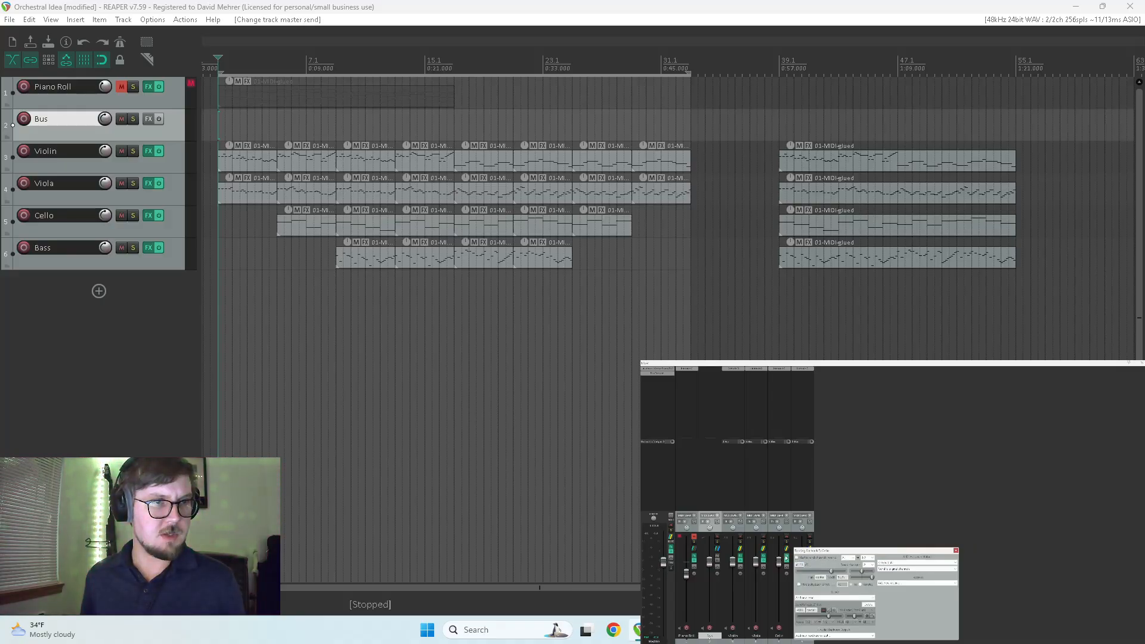
{"action": "left_click", "coordinate": [764, 549]}
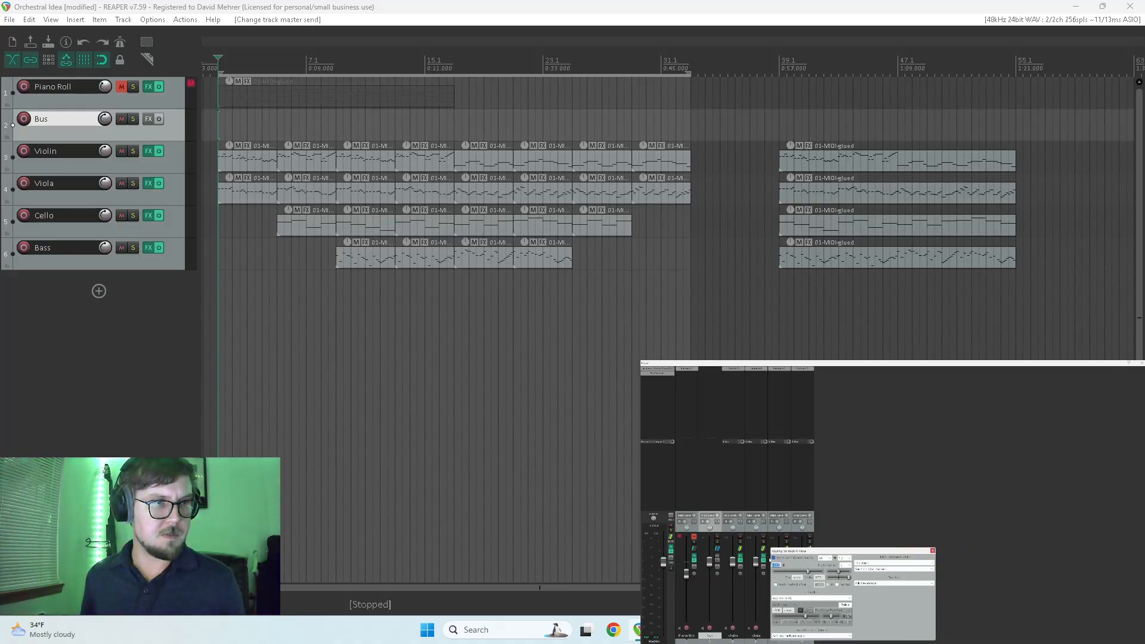
{"action": "left_click", "coordinate": [741, 549]}
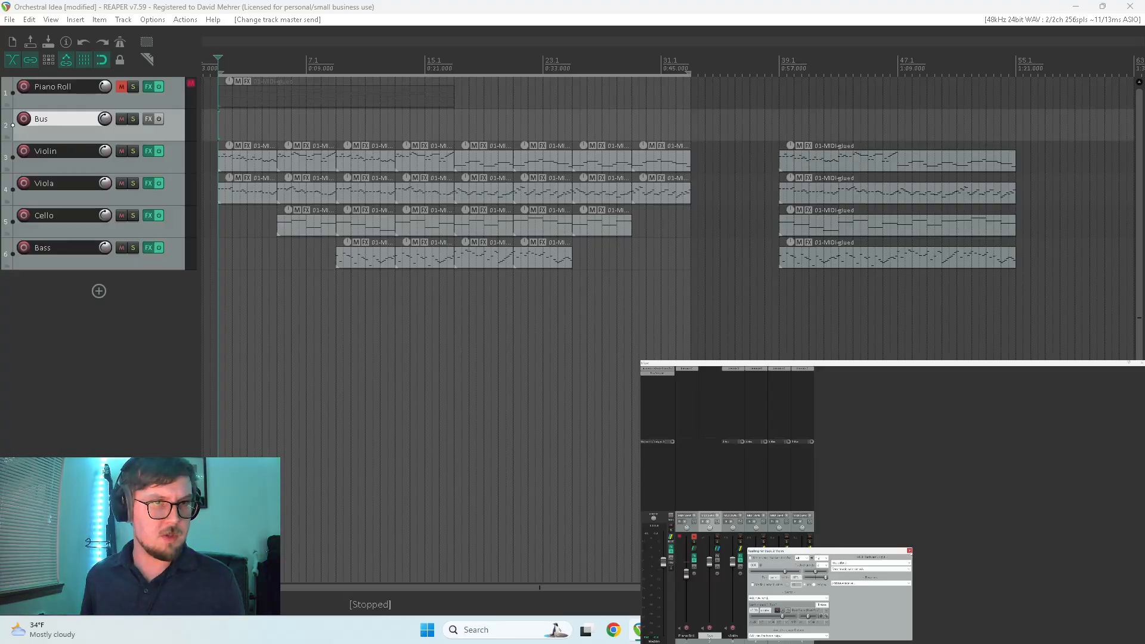
{"action": "left_click", "coordinate": [910, 551]}
Add the VST3 RC 48 reverb to the Bus track
{"action": "left_click", "coordinate": [706, 374]}
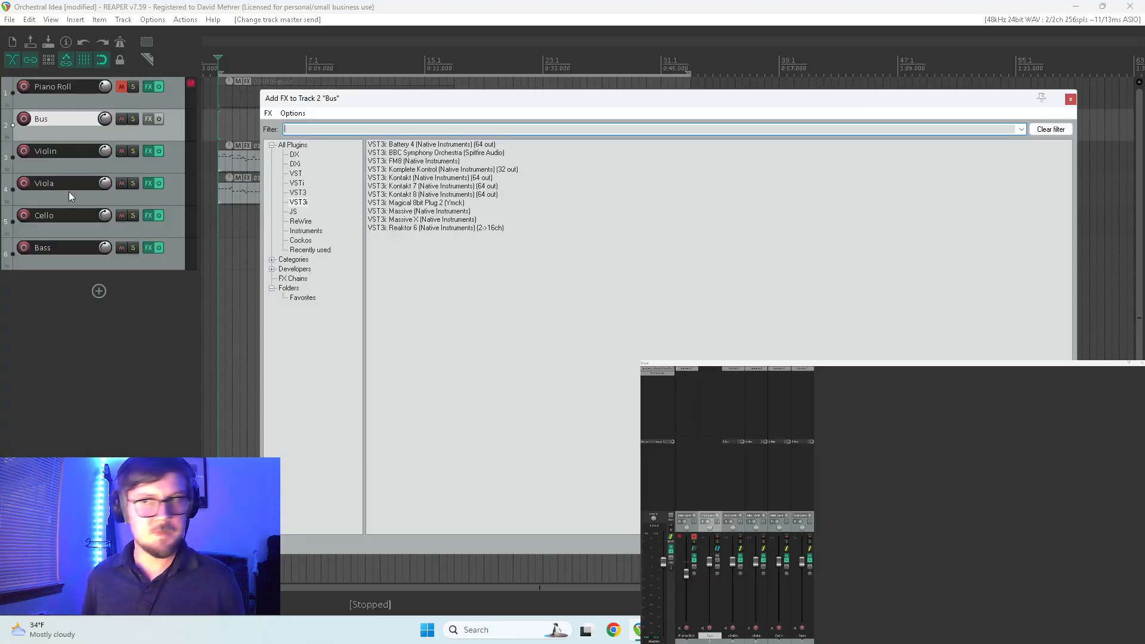
{"action": "left_click", "coordinate": [300, 193]}
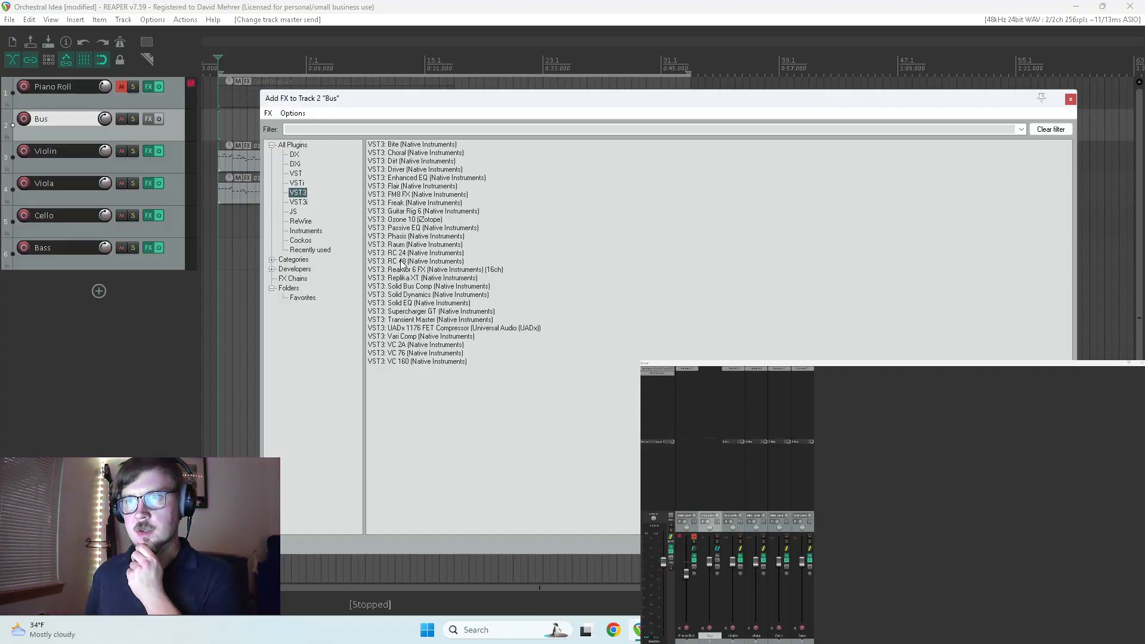
{"action": "double_click", "coordinate": [401, 263]}
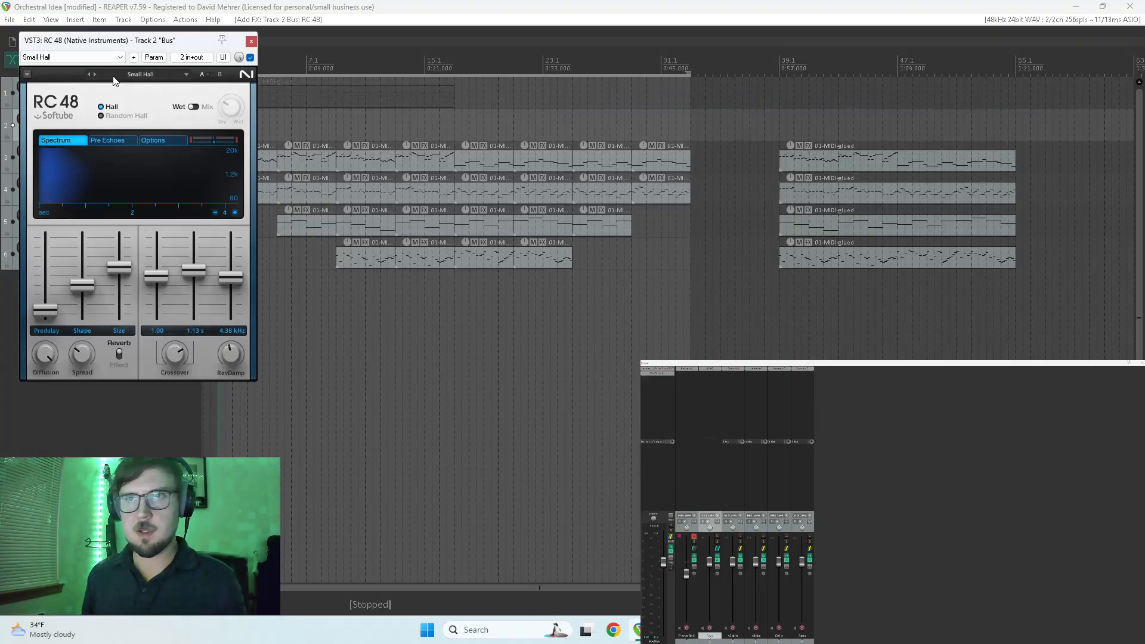
Load the Moderate Hall preset from the Medium category in the RC 48 reverb
{"action": "left_click", "coordinate": [135, 75]}
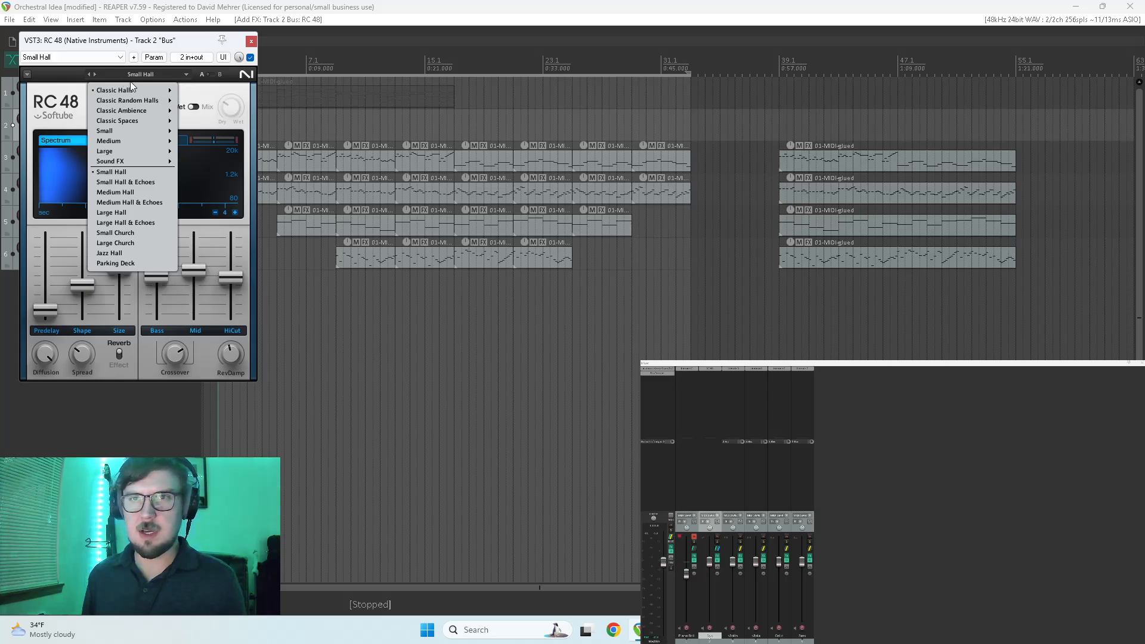
{"action": "mouse_move", "coordinate": [140, 90]}
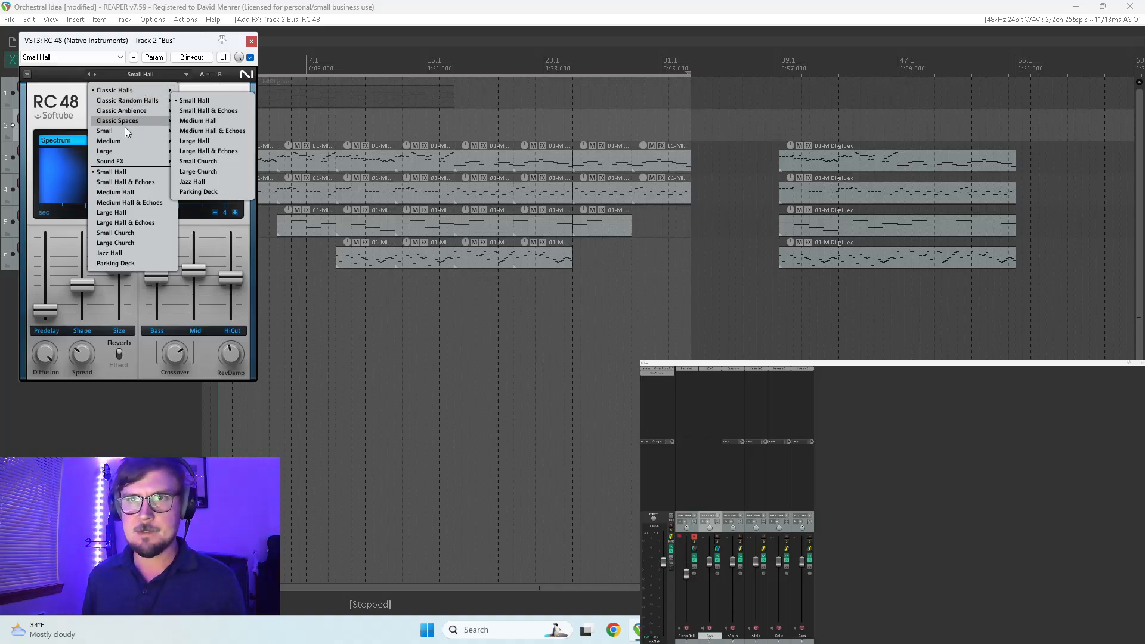
{"action": "mouse_move", "coordinate": [129, 142]}
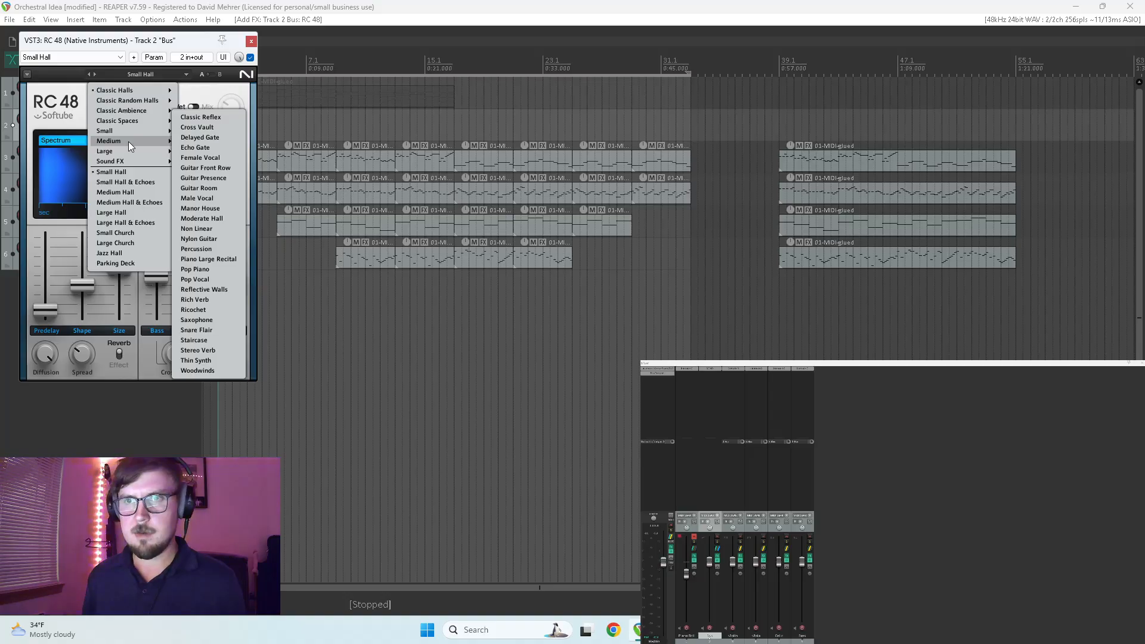
{"action": "left_click", "coordinate": [206, 219]}
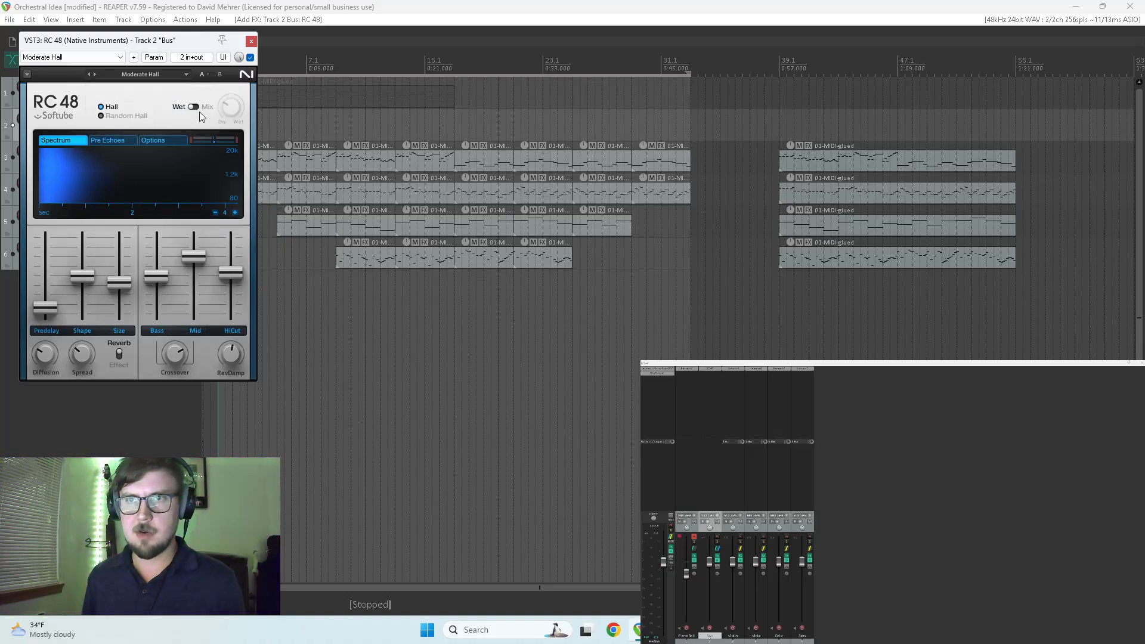
Switch the reverb from Wet to Mix and adjust its dry/wet balance to about 36% while auditioning from around bar 12
{"action": "left_click", "coordinate": [384, 343]}
{"action": "left_click", "coordinate": [193, 107]}
{"action": "left_click_drag", "start_coordinate": [231, 111], "coordinate": [231, 107]}
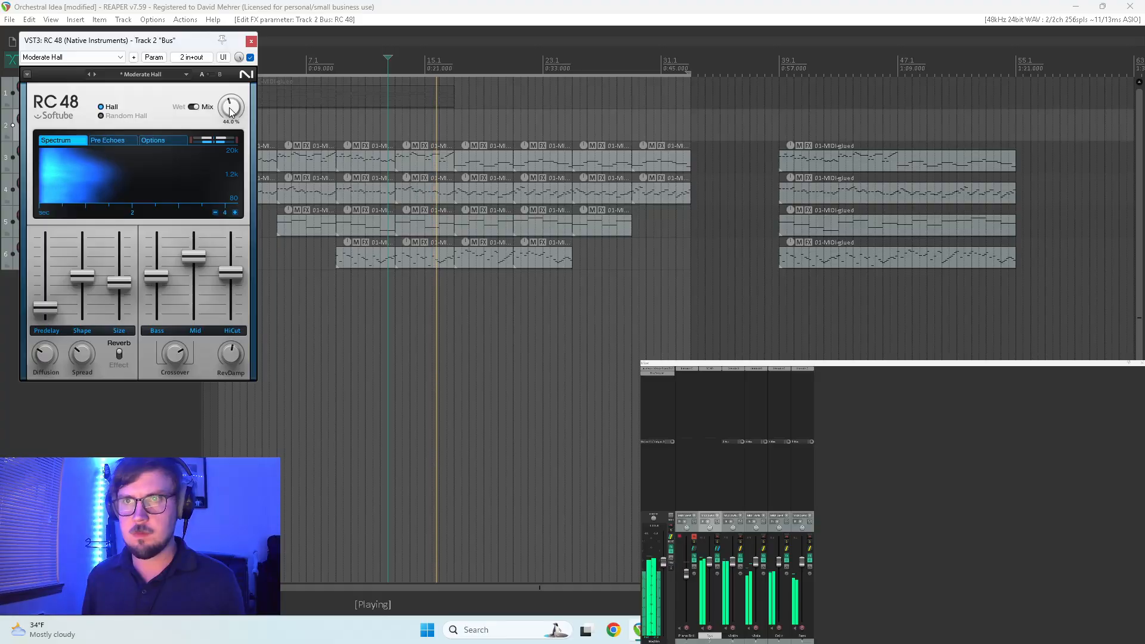
{"action": "left_click_drag", "start_coordinate": [232, 107], "coordinate": [231, 110]}
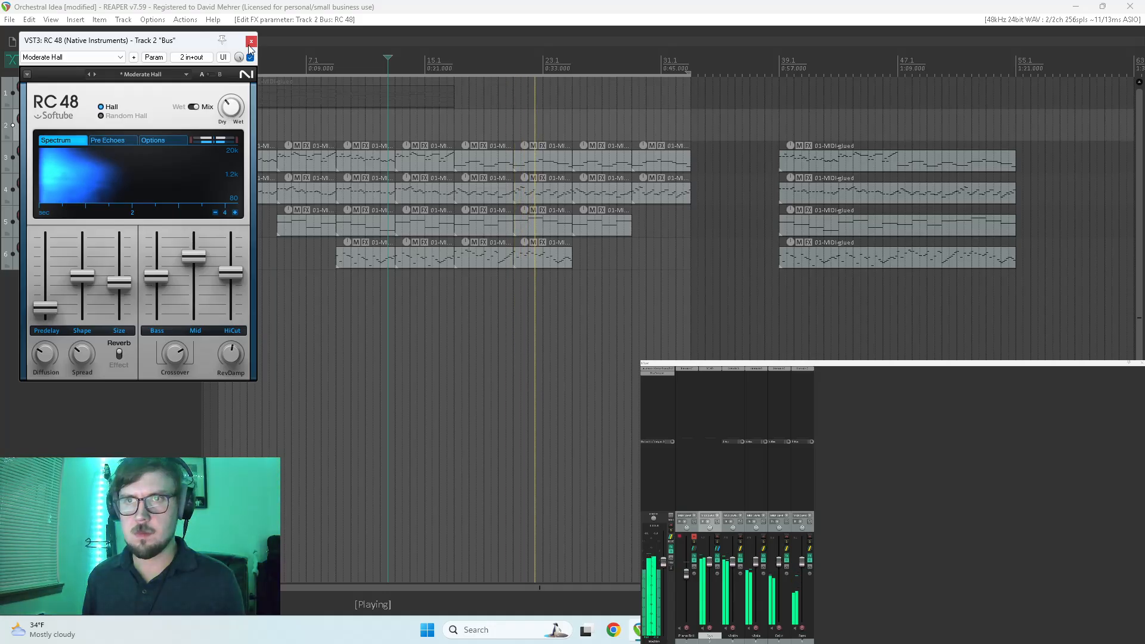
{"action": "key", "text": "space"}
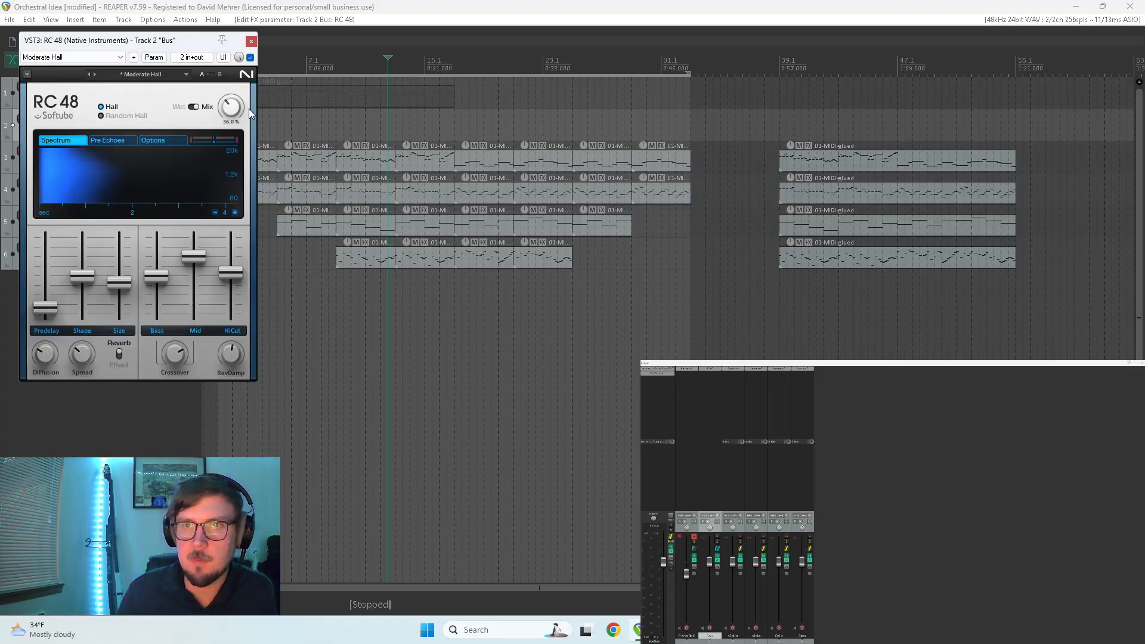
{"action": "left_click_drag", "start_coordinate": [234, 110], "coordinate": [231, 108]}
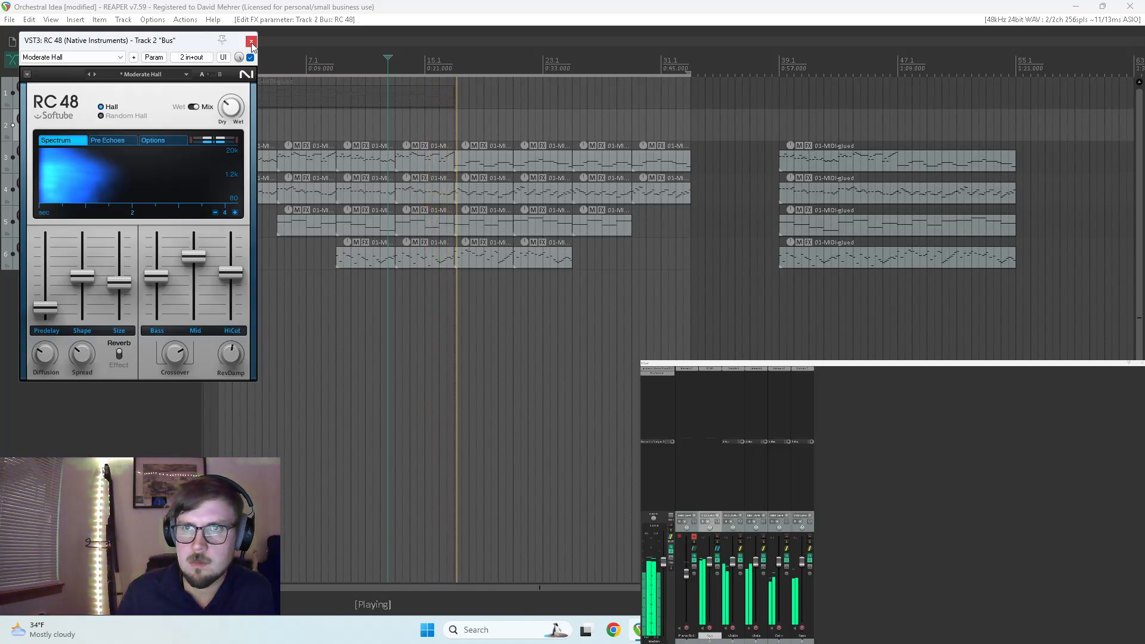
Examine the reverb's Options, Pre Echoes and Spectrum pages during playback, and close the plugin window
{"action": "left_click", "coordinate": [161, 140]}
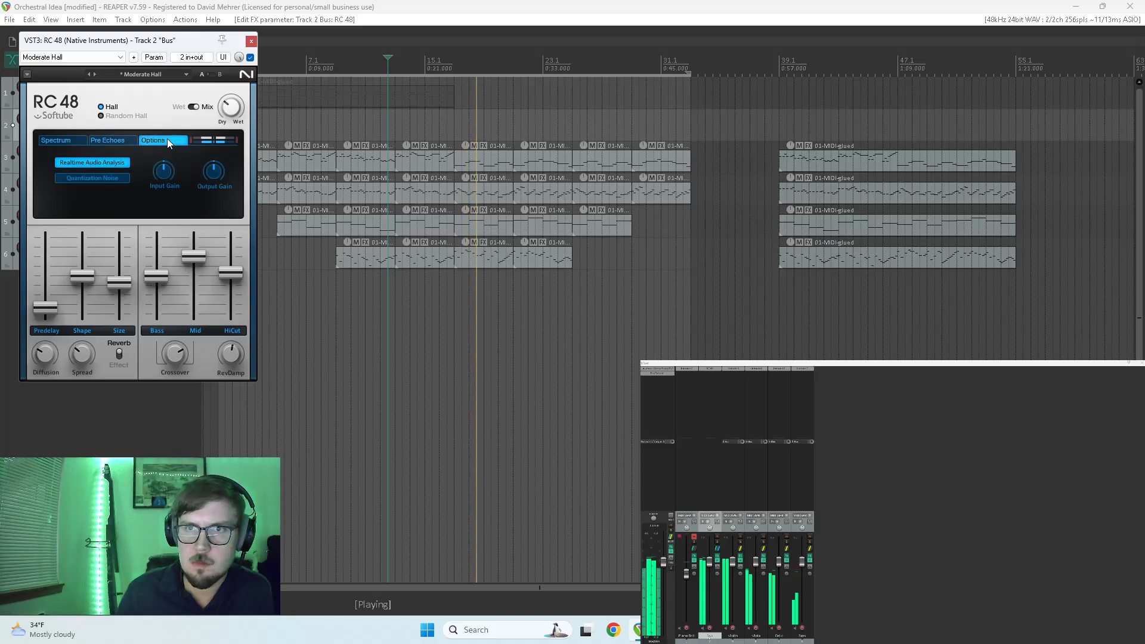
{"action": "left_click", "coordinate": [110, 140]}
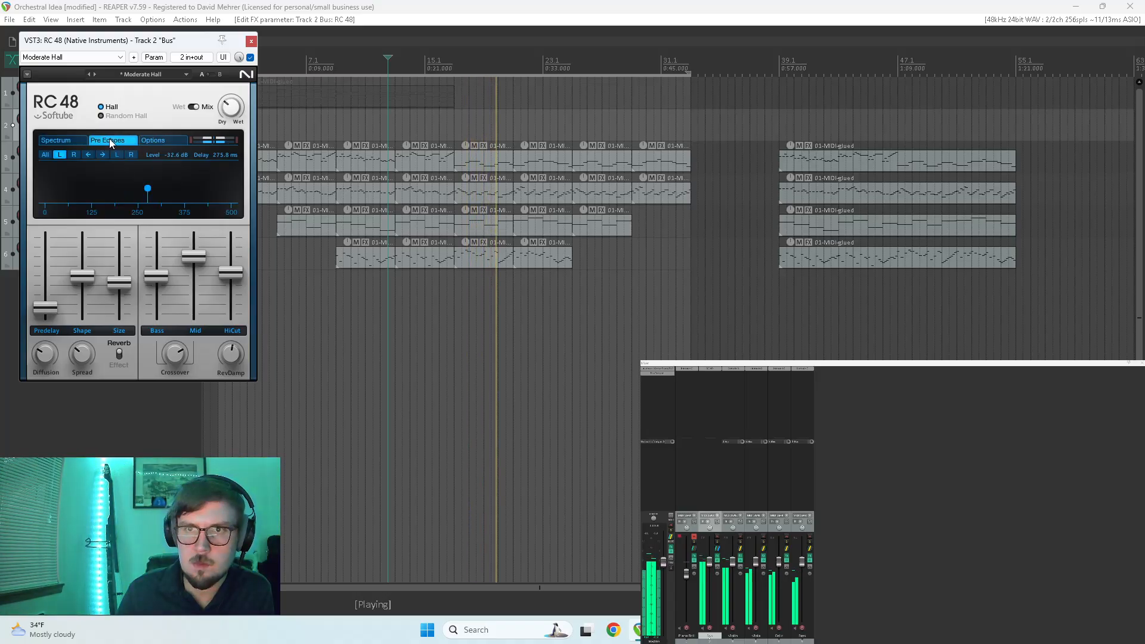
{"action": "left_click", "coordinate": [64, 141]}
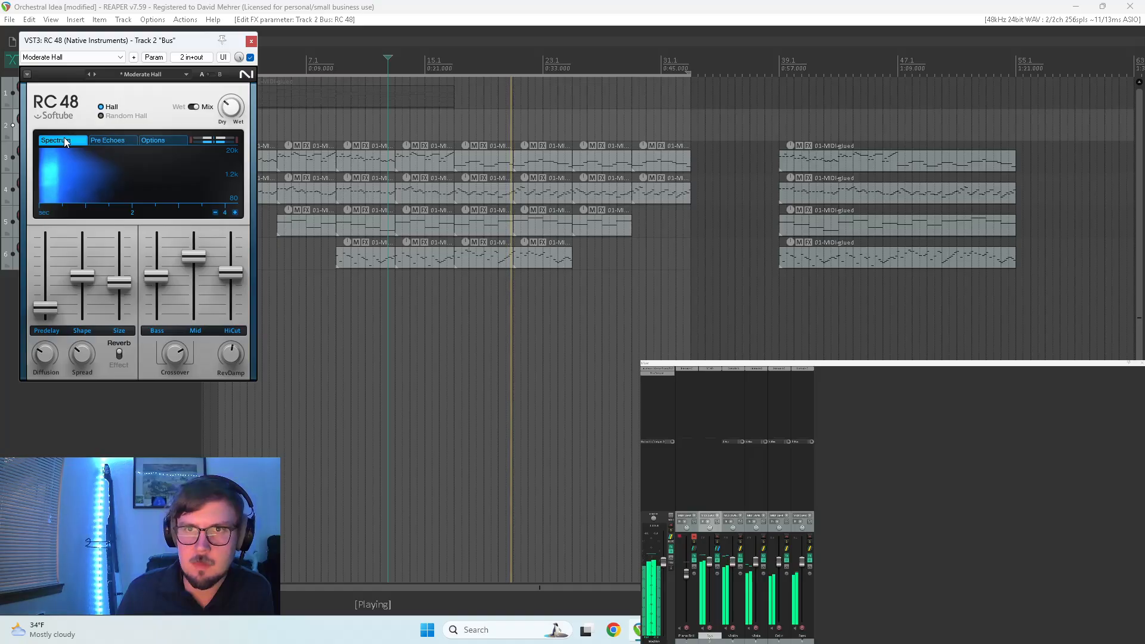
{"action": "left_click", "coordinate": [110, 141]}
{"action": "left_click", "coordinate": [163, 140]}
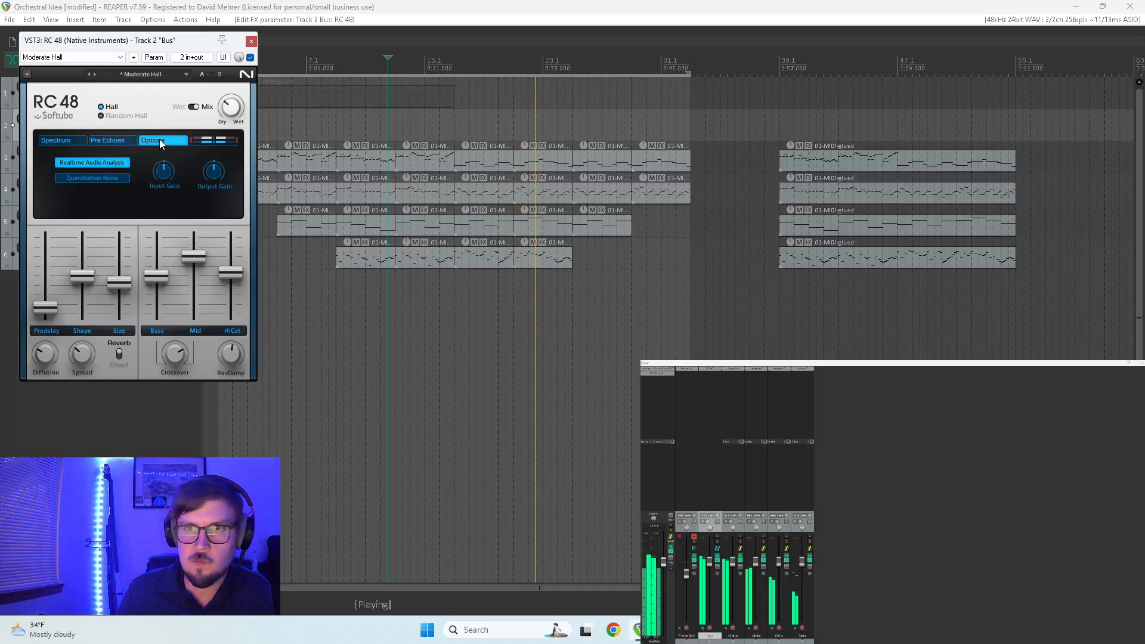
{"action": "left_click", "coordinate": [56, 141]}
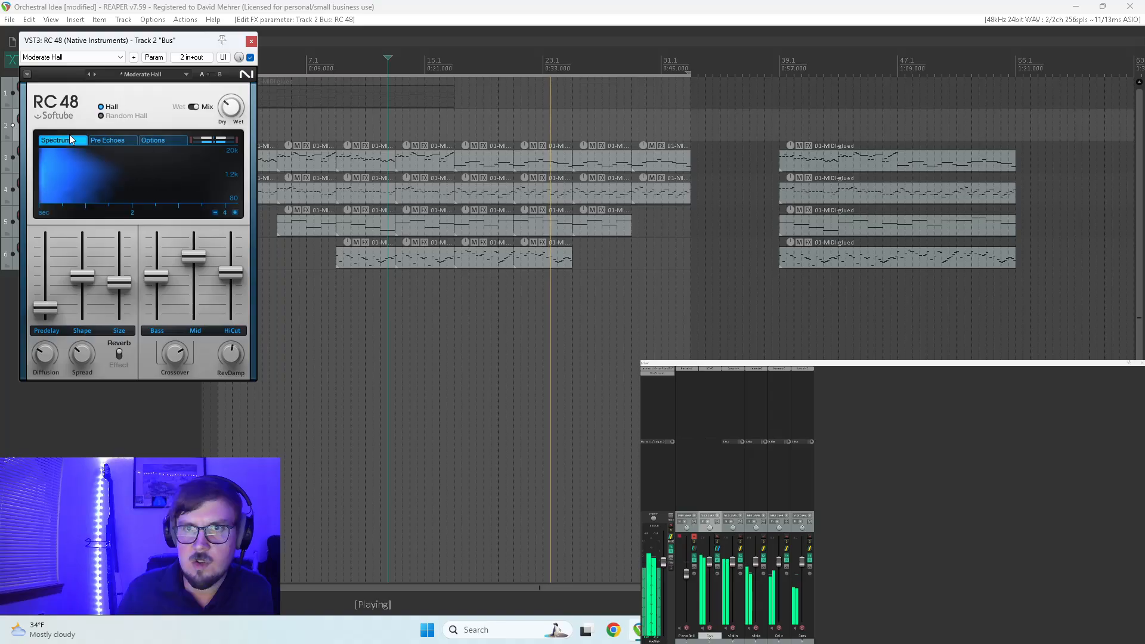
{"action": "left_click", "coordinate": [251, 40]}
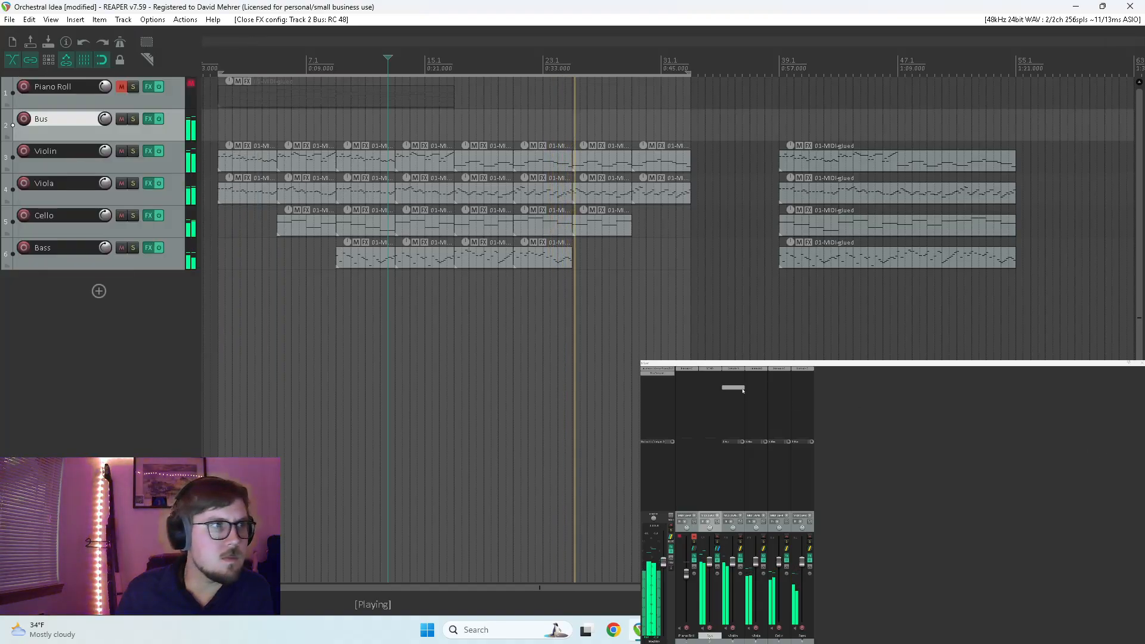
Add the VST3 Supercharger GT compressor to the Piano Roll track and raise its saturation to 5.90
{"action": "left_click", "coordinate": [690, 377]}
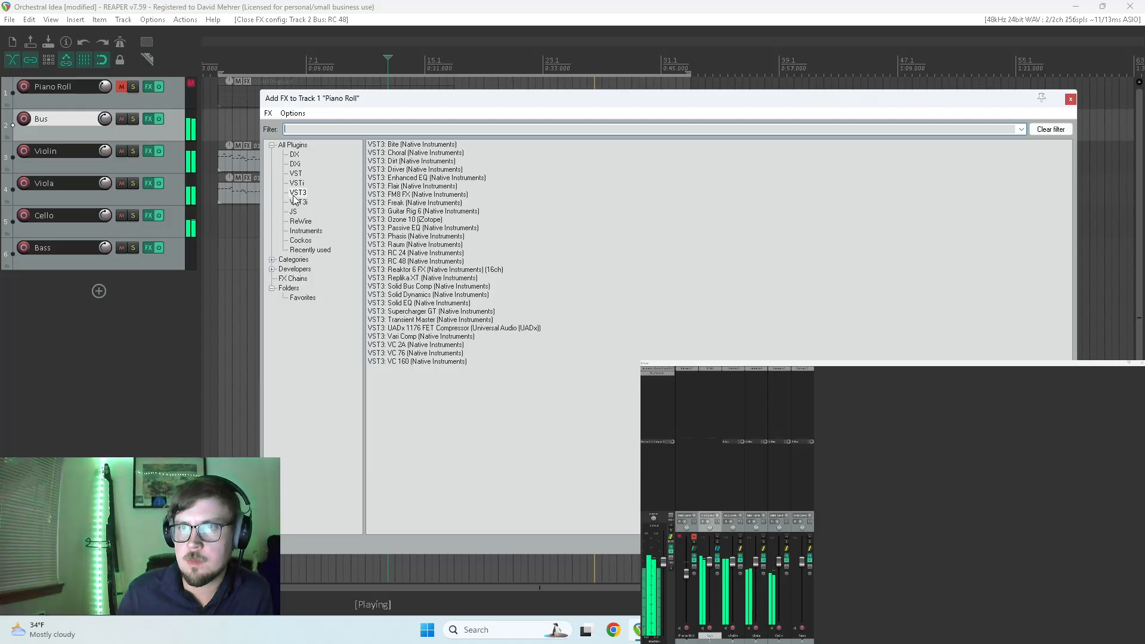
{"action": "double_click", "coordinate": [405, 311]}
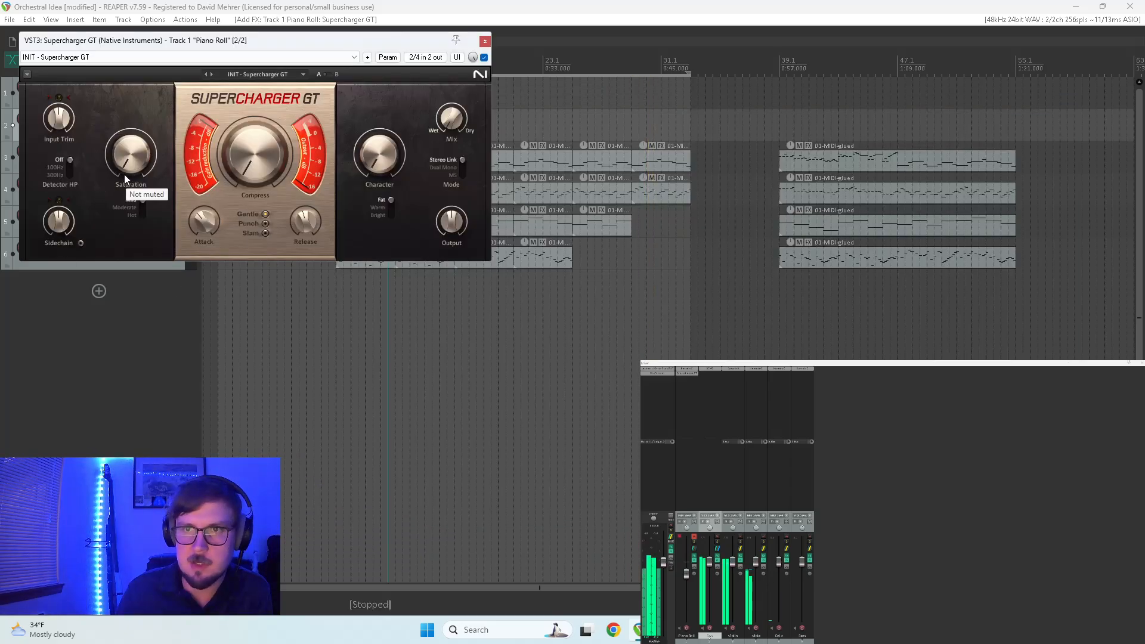
{"action": "left_click_drag", "start_coordinate": [134, 167], "coordinate": [134, 129]}
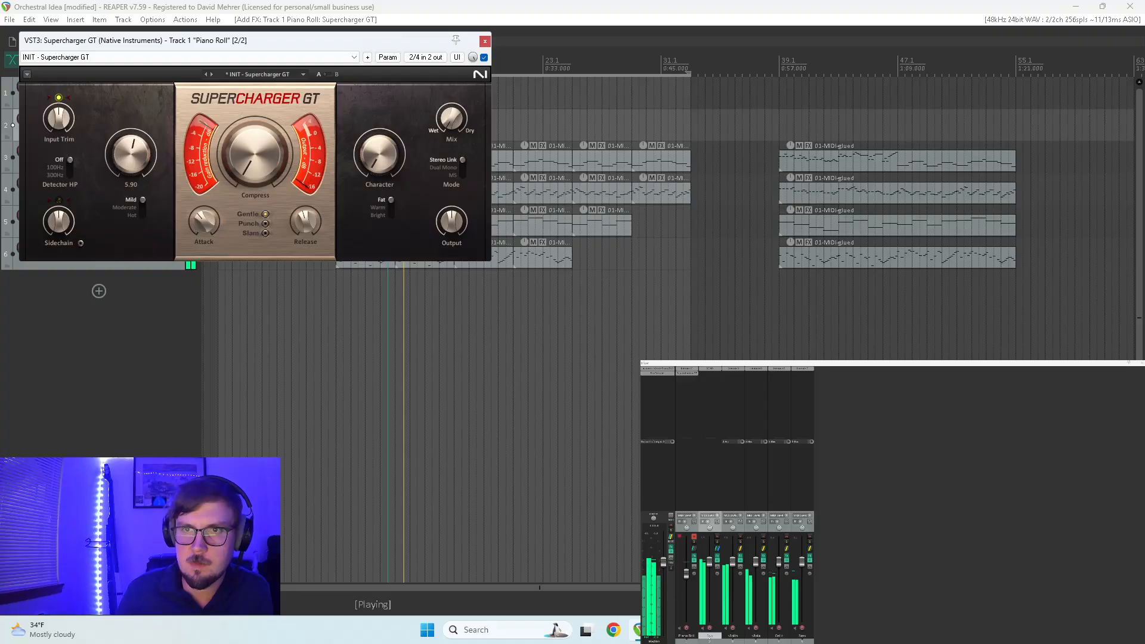
Try Hot saturation at 10.00 on the Piano Roll compressor and bypass the plugin to compare the sound
{"action": "left_click", "coordinate": [122, 207]}
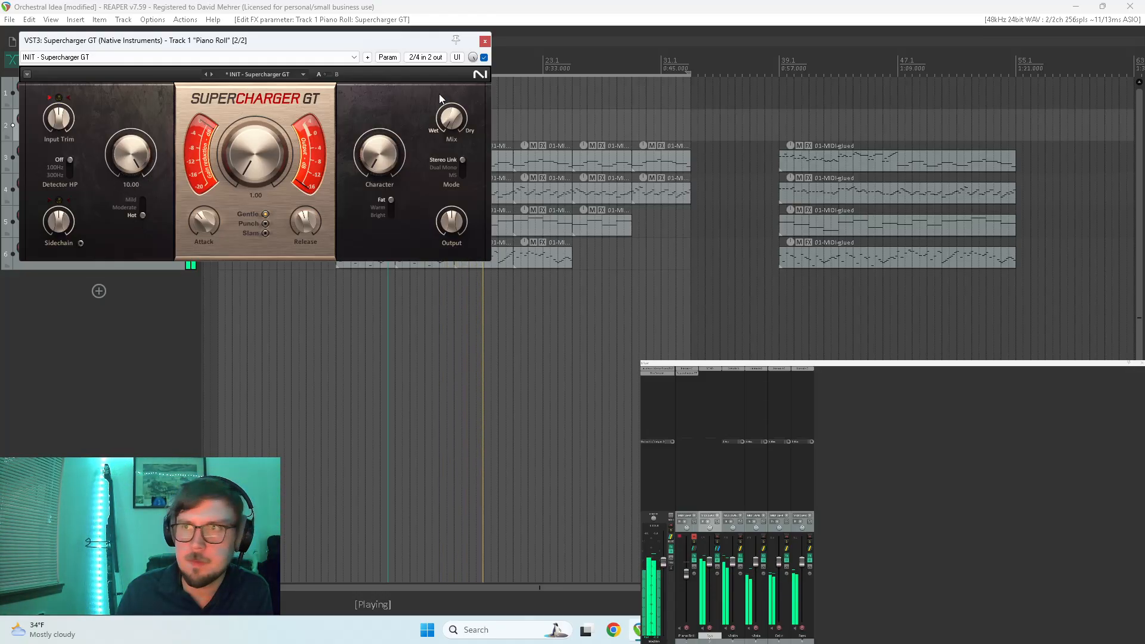
{"action": "left_click", "coordinate": [484, 57]}
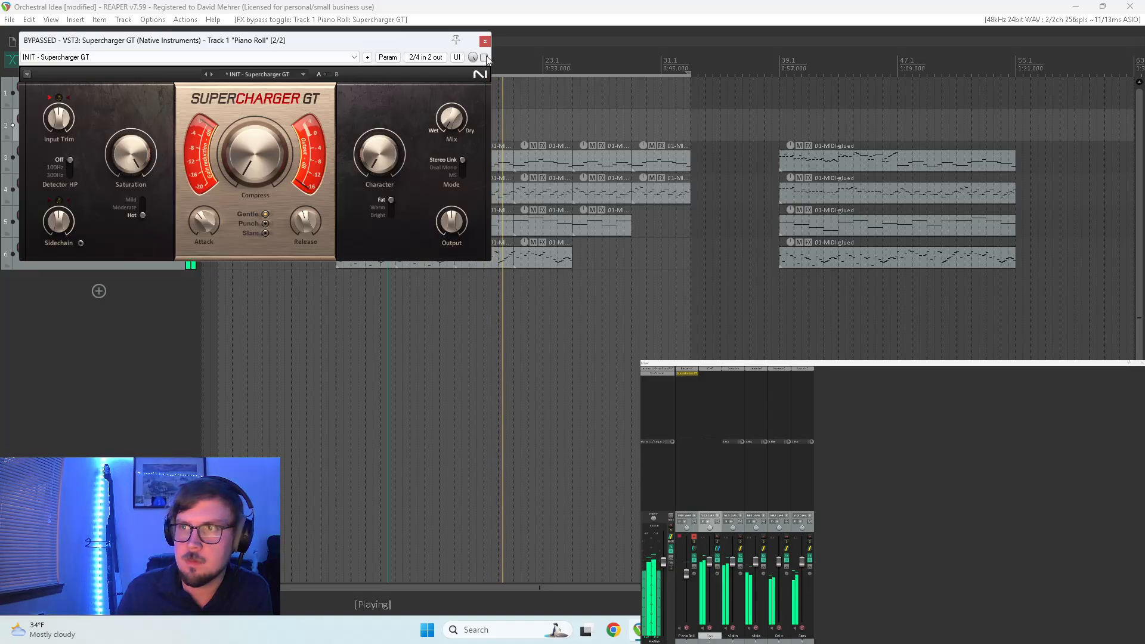
Move the Supercharger GT compressor from the Piano Roll track to the Bus track and enable it there
{"action": "key", "text": "super+Left"}
{"action": "left_click_drag", "start_coordinate": [317, 9], "coordinate": [522, 123]}
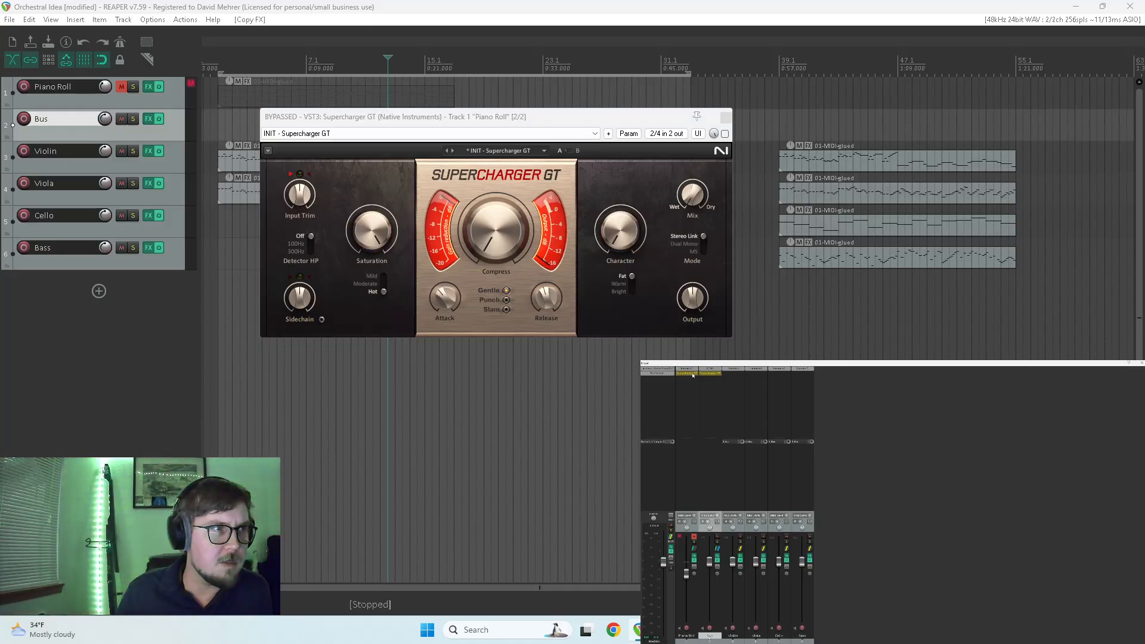
{"action": "left_click", "coordinate": [693, 374], "text": "alt"}
{"action": "left_click", "coordinate": [711, 374]}
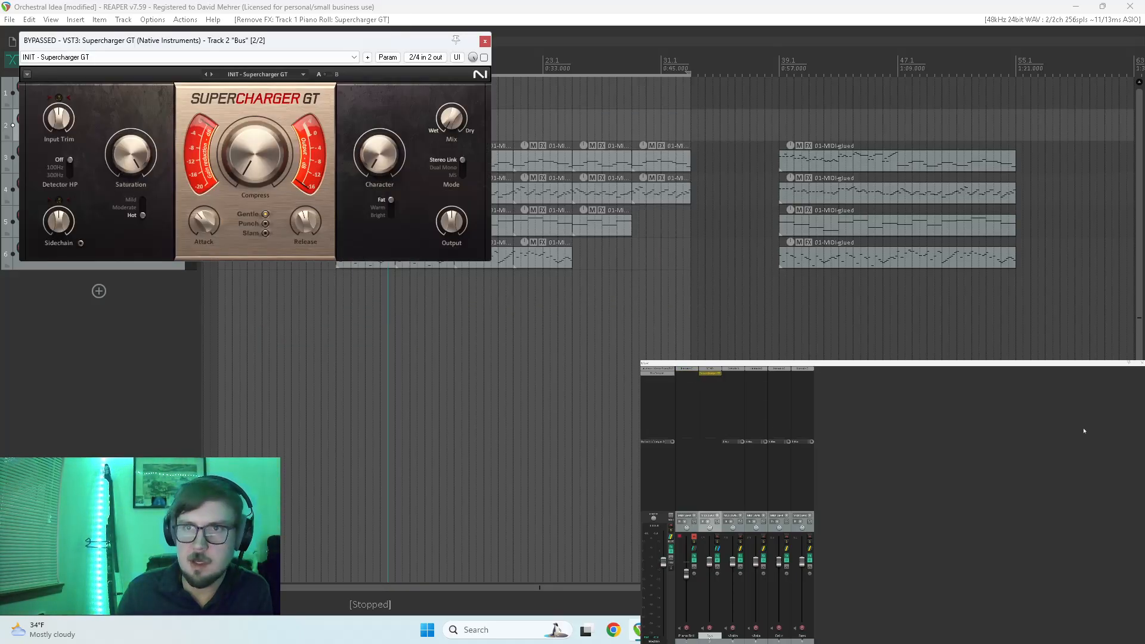
{"action": "left_click", "coordinate": [484, 57]}
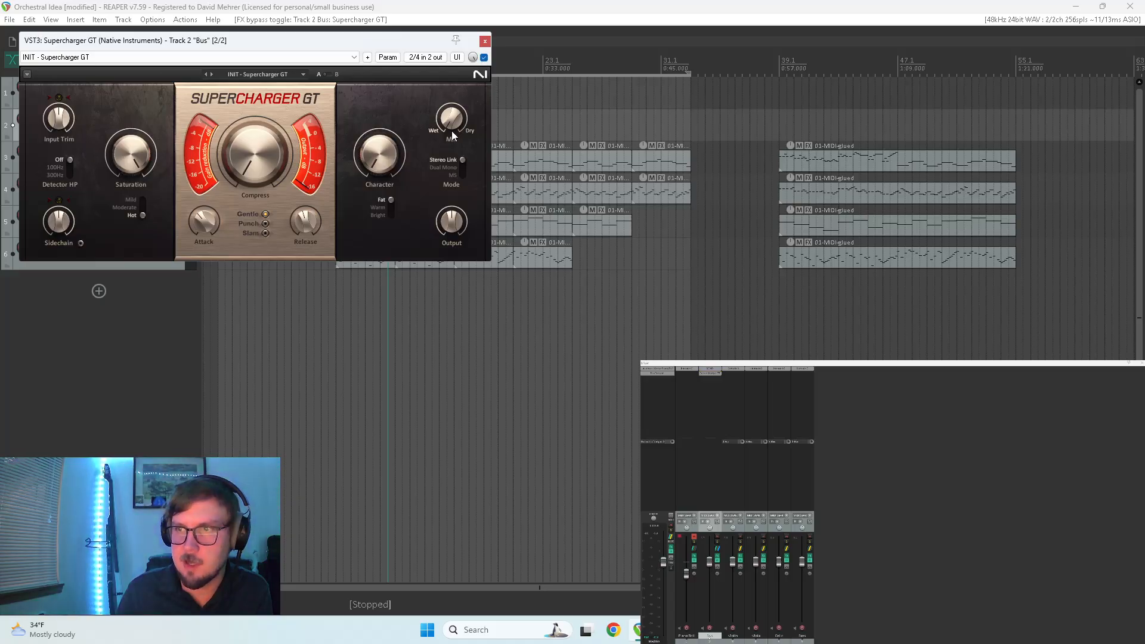
Switch the Bus compressor's saturation to Mild and raise its compression to 4.60 while auditioning the strings
{"action": "key", "text": "space"}
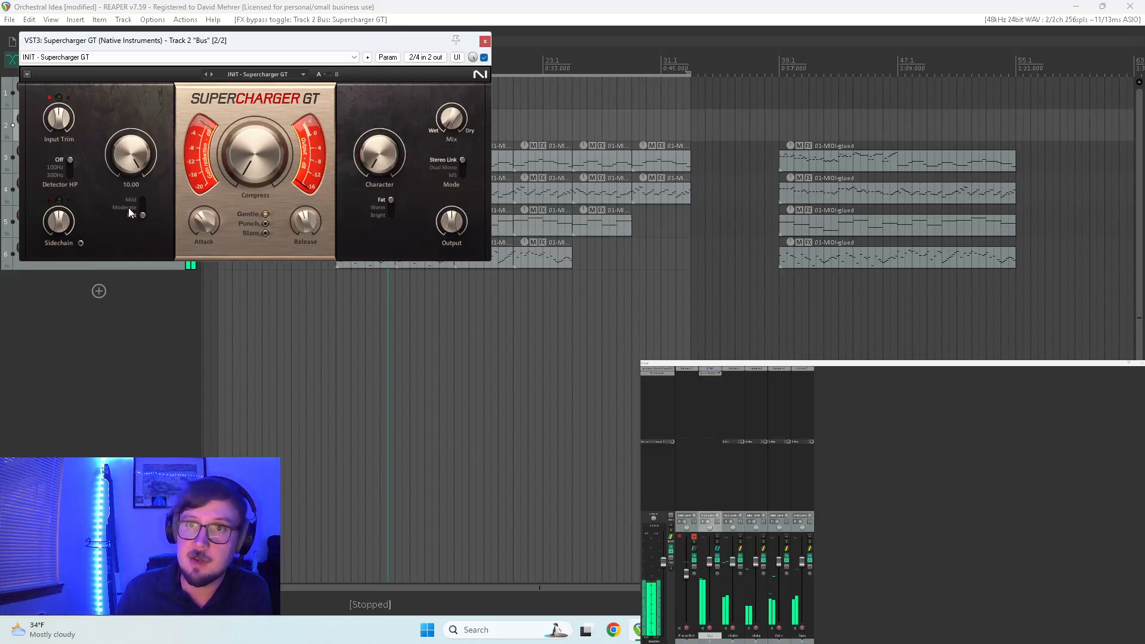
{"action": "key", "text": "space"}
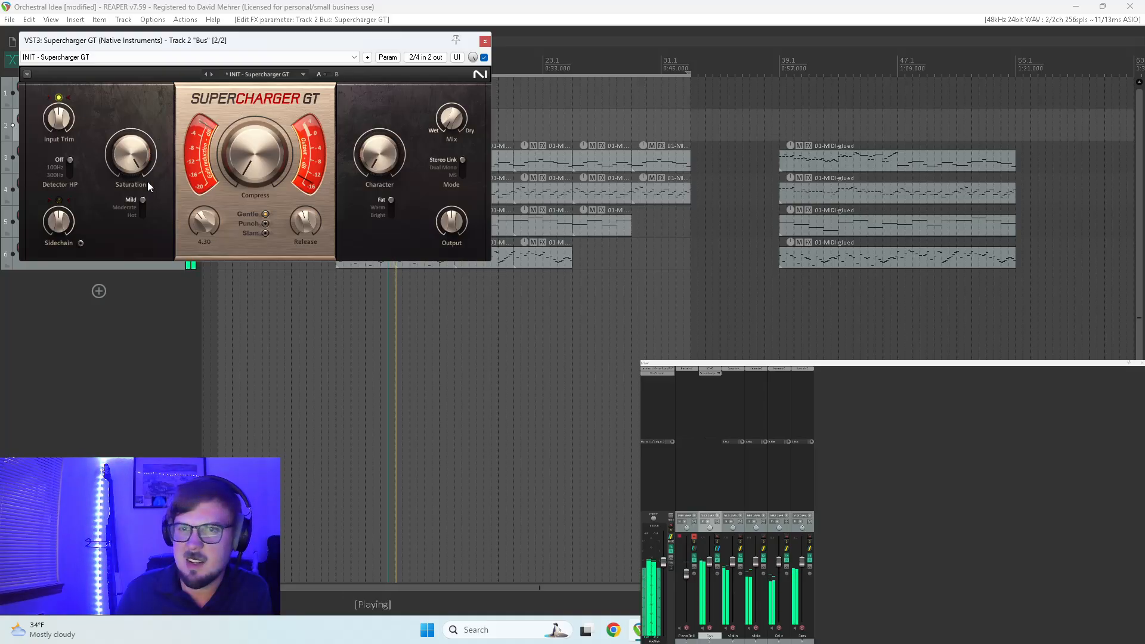
{"action": "left_click_drag", "start_coordinate": [134, 165], "coordinate": [254, 146]}
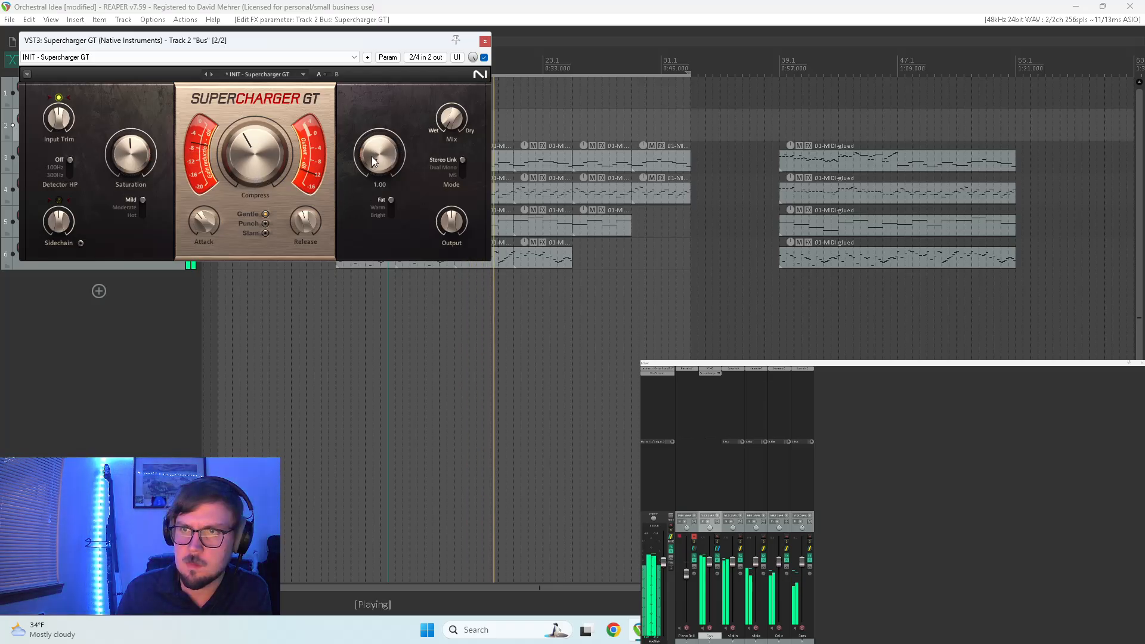
Set the compressor's character to Bright at 4.90 and its saturation to 4.65 during playback, and close the plugin window
{"action": "left_click", "coordinate": [380, 215]}
{"action": "left_click_drag", "start_coordinate": [388, 167], "coordinate": [388, 143]}
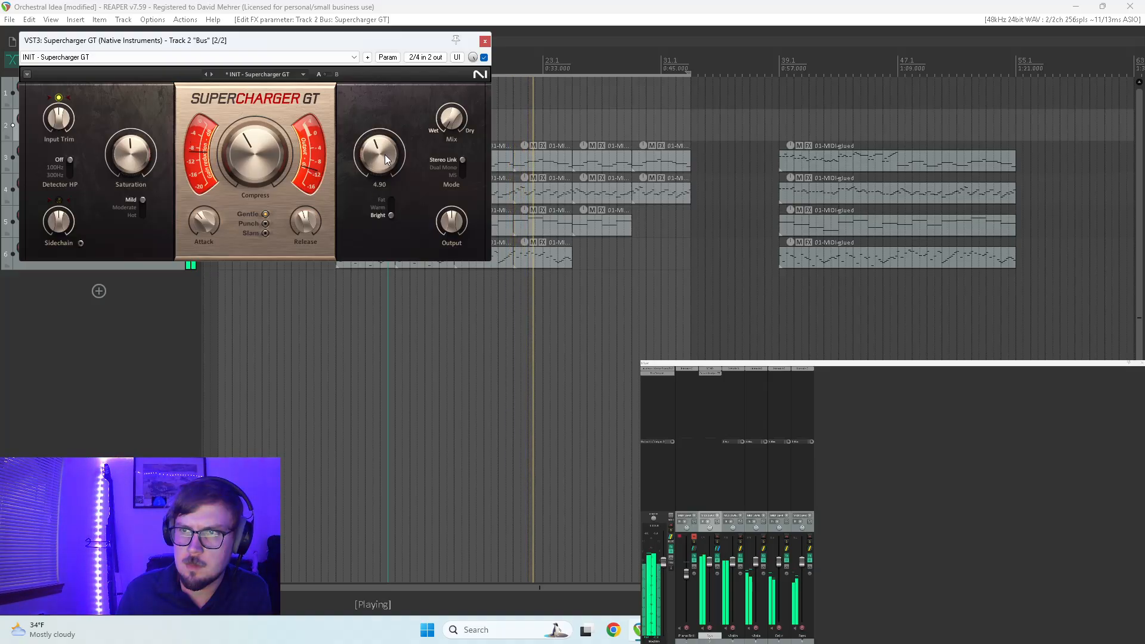
{"action": "left_click_drag", "start_coordinate": [443, 228], "coordinate": [446, 210]}
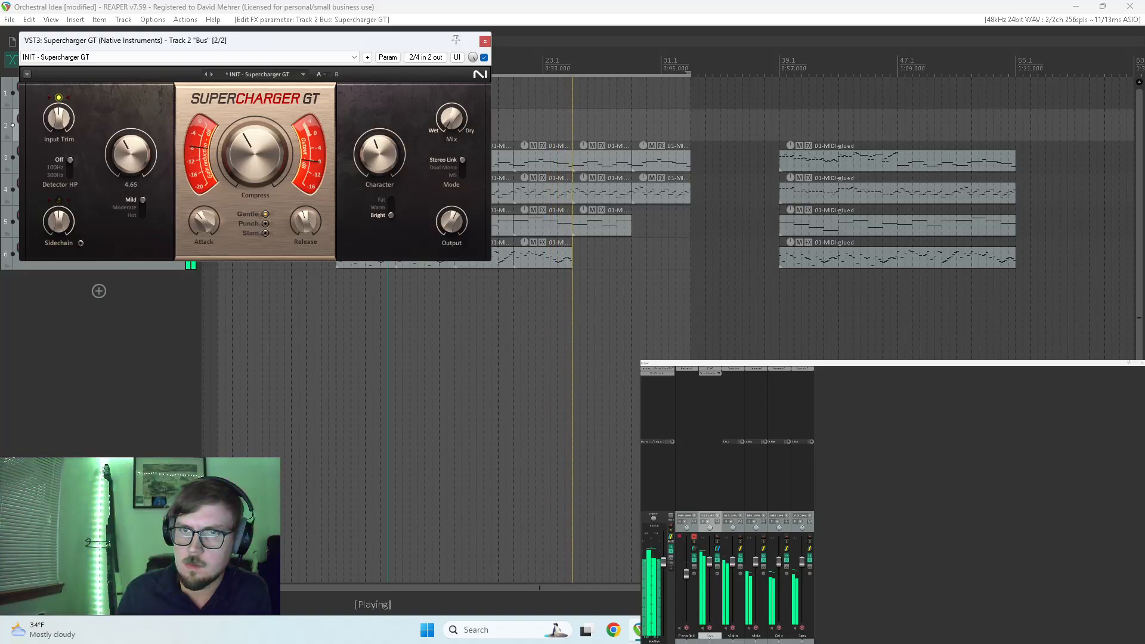
{"action": "mouse_move", "coordinate": [256, 146]}
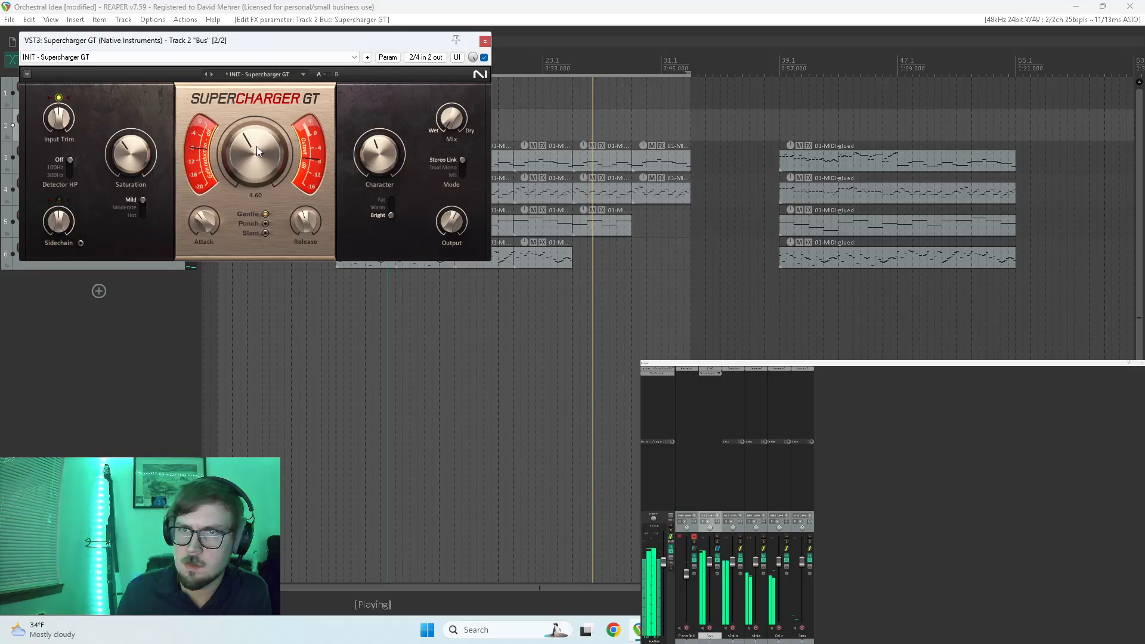
{"action": "left_click", "coordinate": [485, 40]}
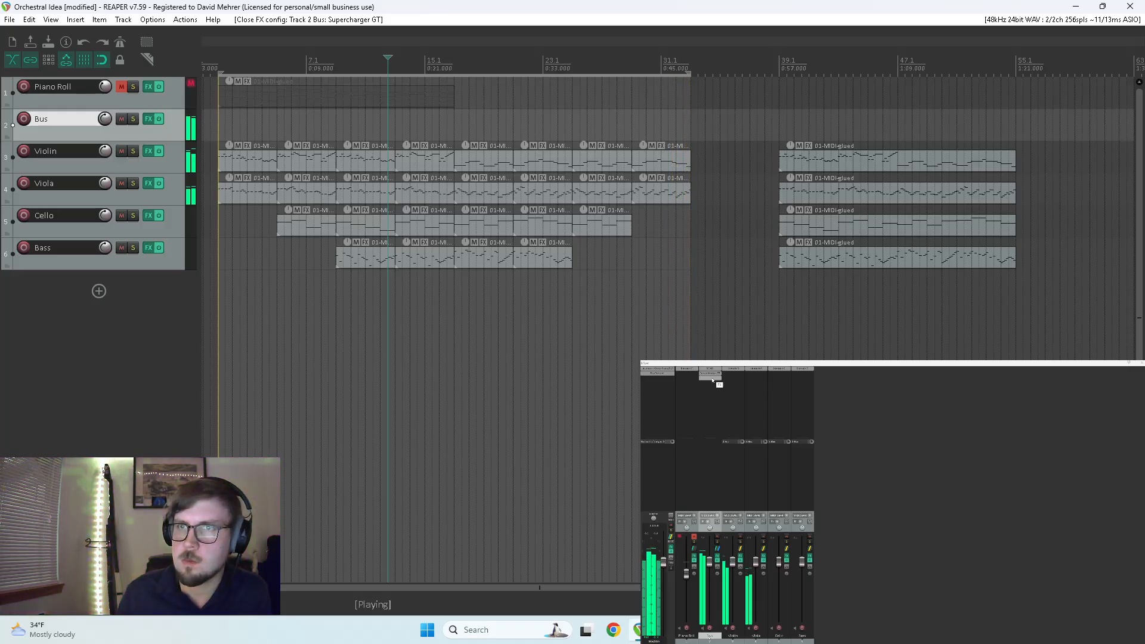
Listen to the looped string arrangement through the Bus track's reverb and compressor
{"action": "double_click", "coordinate": [712, 380]}
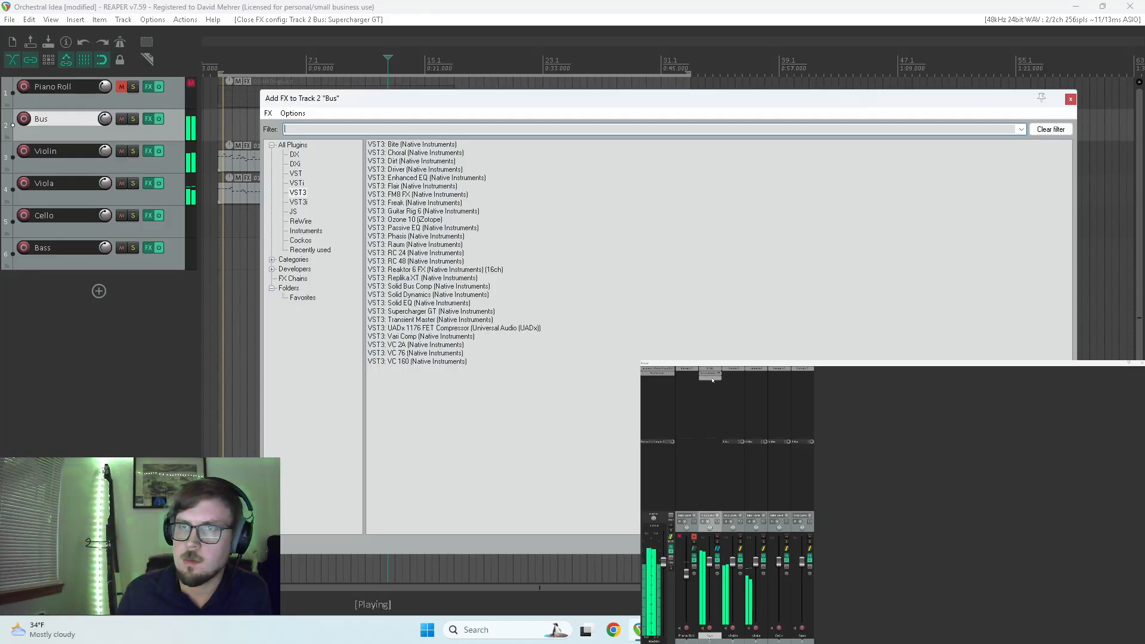
{"action": "left_click", "coordinate": [1071, 98]}
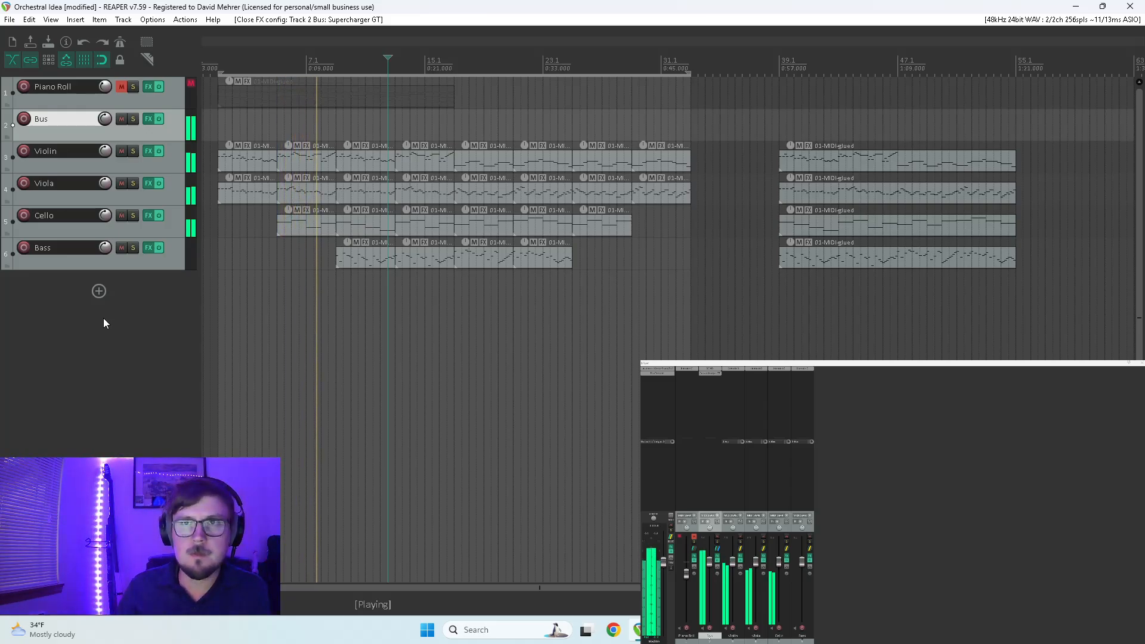
{"action": "left_click", "coordinate": [52, 44]}
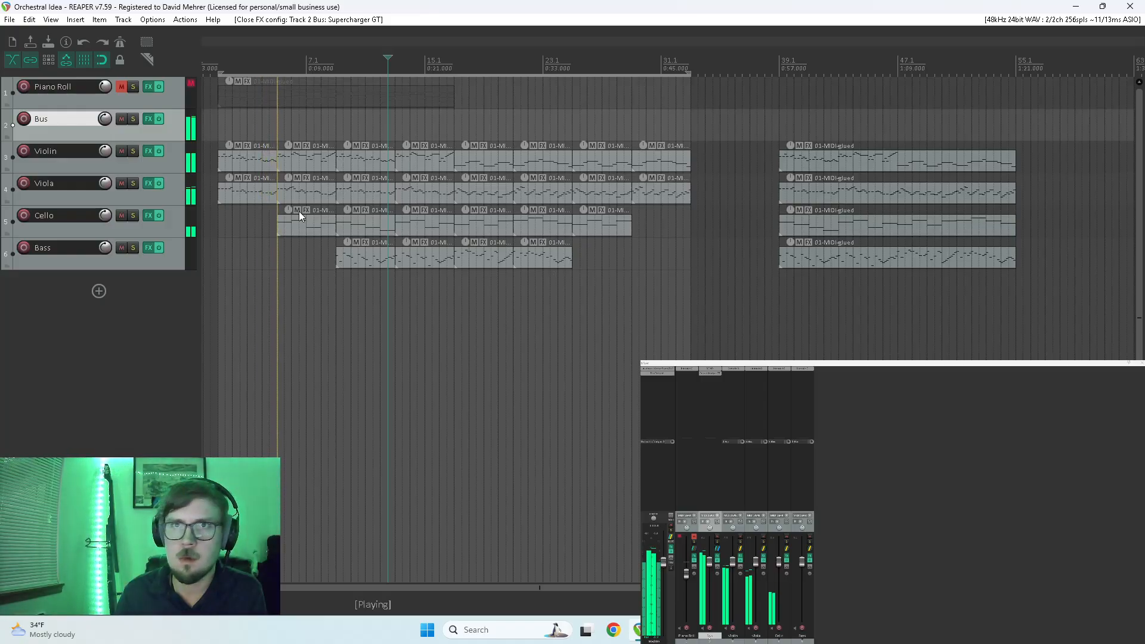
Stop playback and delete the Bus track
{"action": "key", "text": "space"}
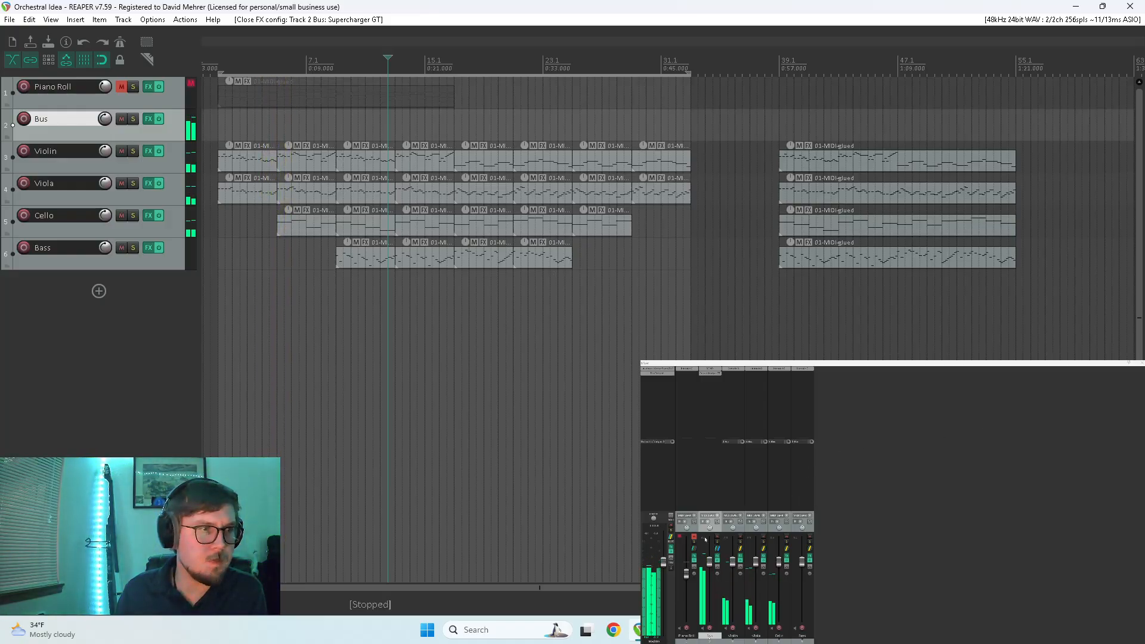
{"action": "key", "text": "Delete"}
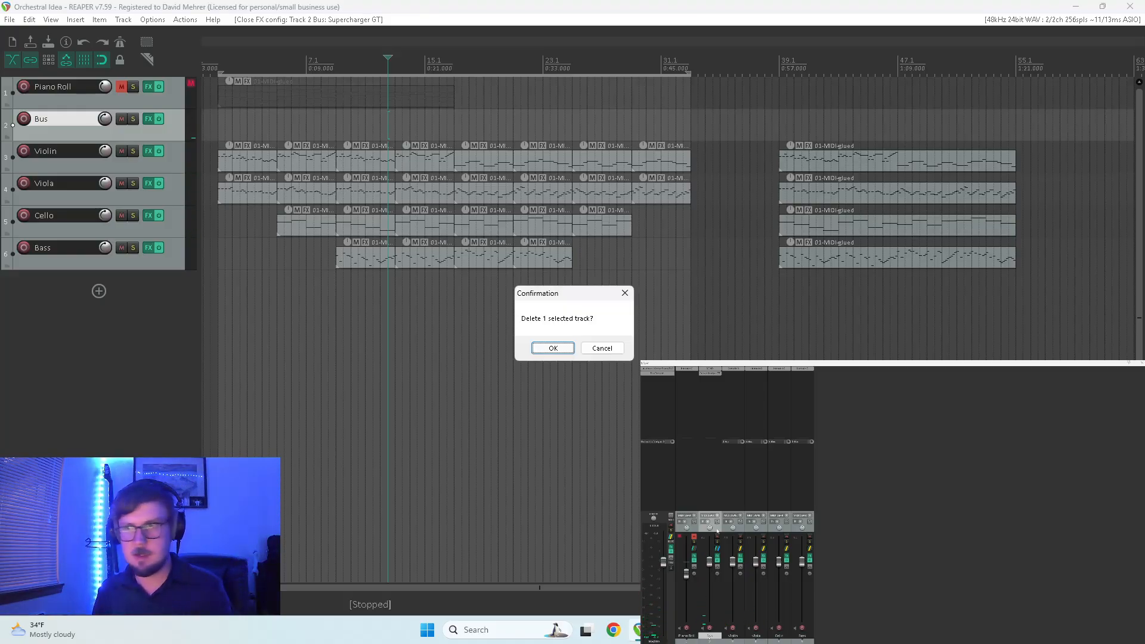
{"action": "key", "text": "Escape"}
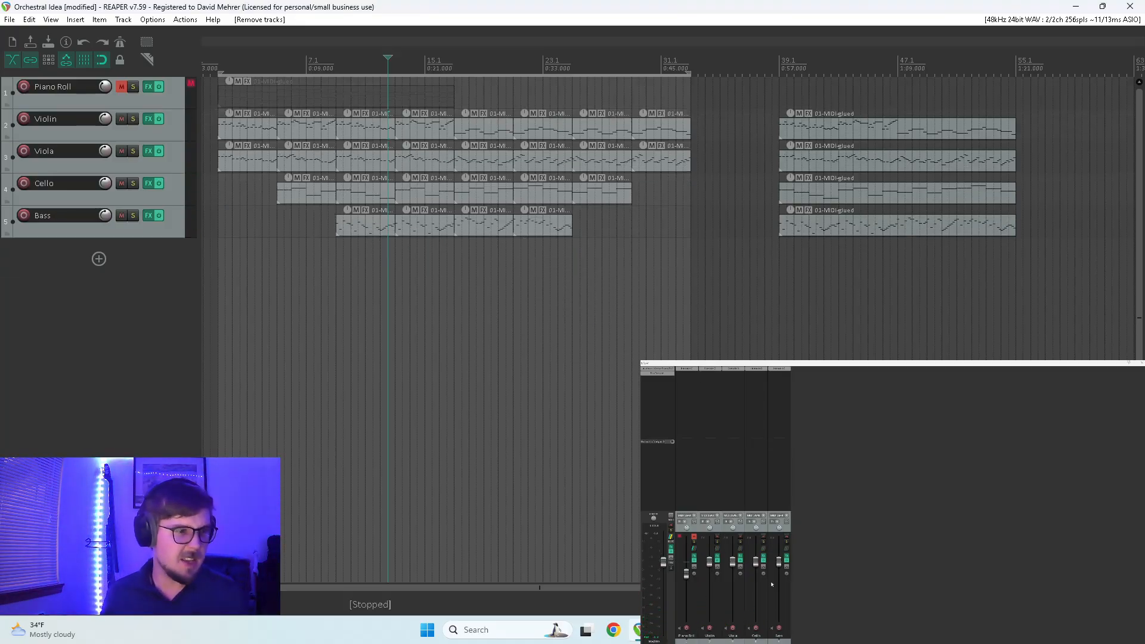
Re-enable the master send on the Violin, Viola, Cello and Bass tracks
{"action": "left_click", "coordinate": [719, 547]}
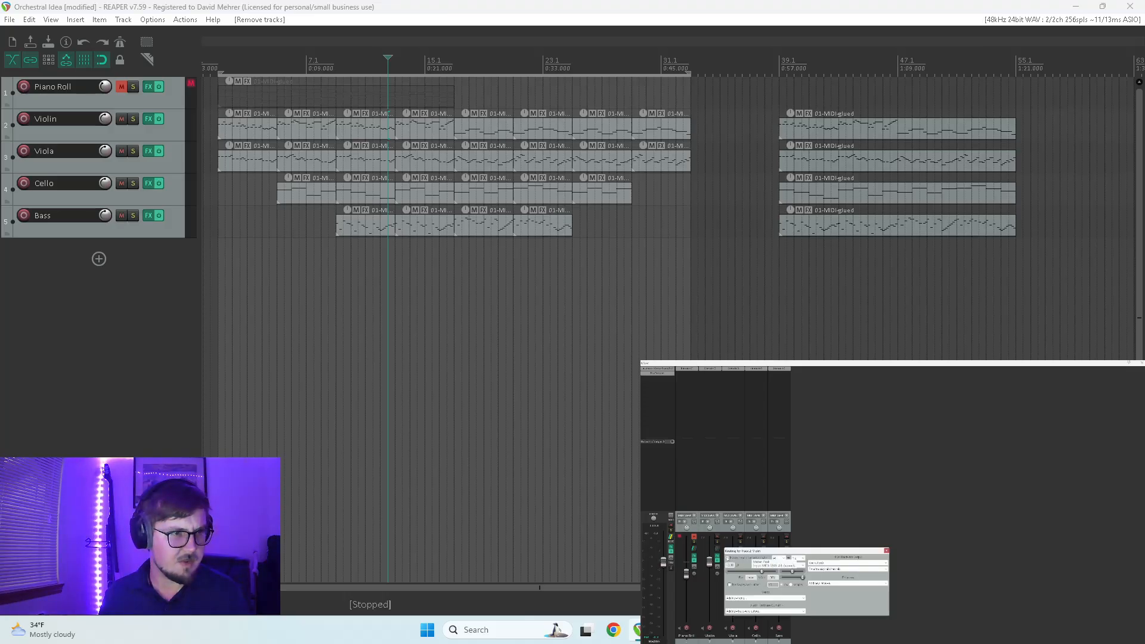
{"action": "left_click", "coordinate": [740, 557]}
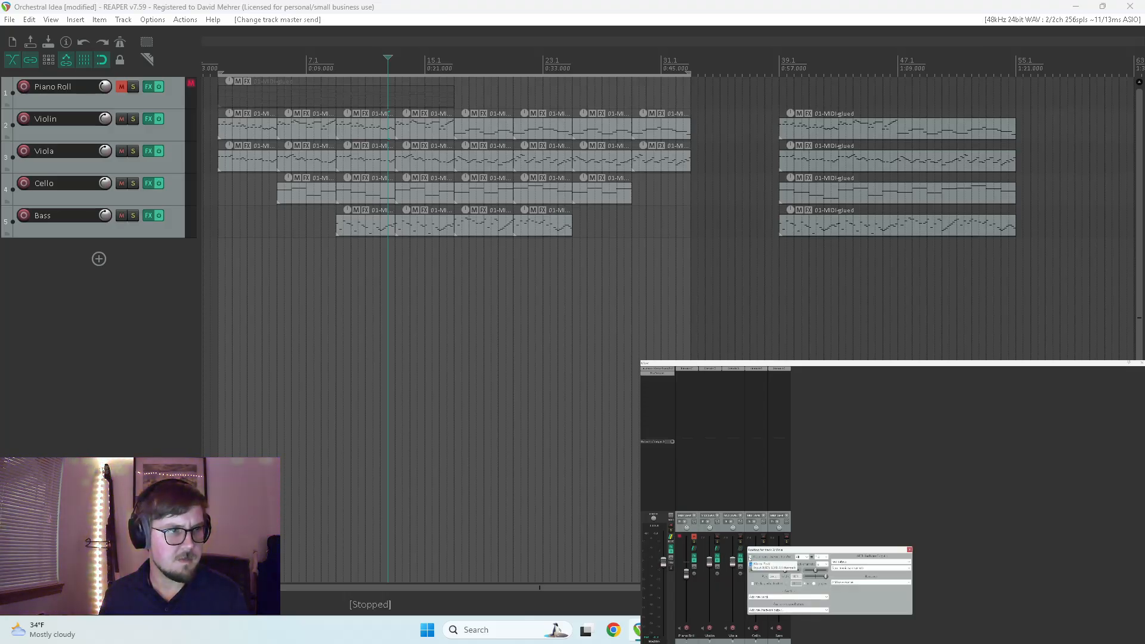
{"action": "left_click", "coordinate": [786, 551]}
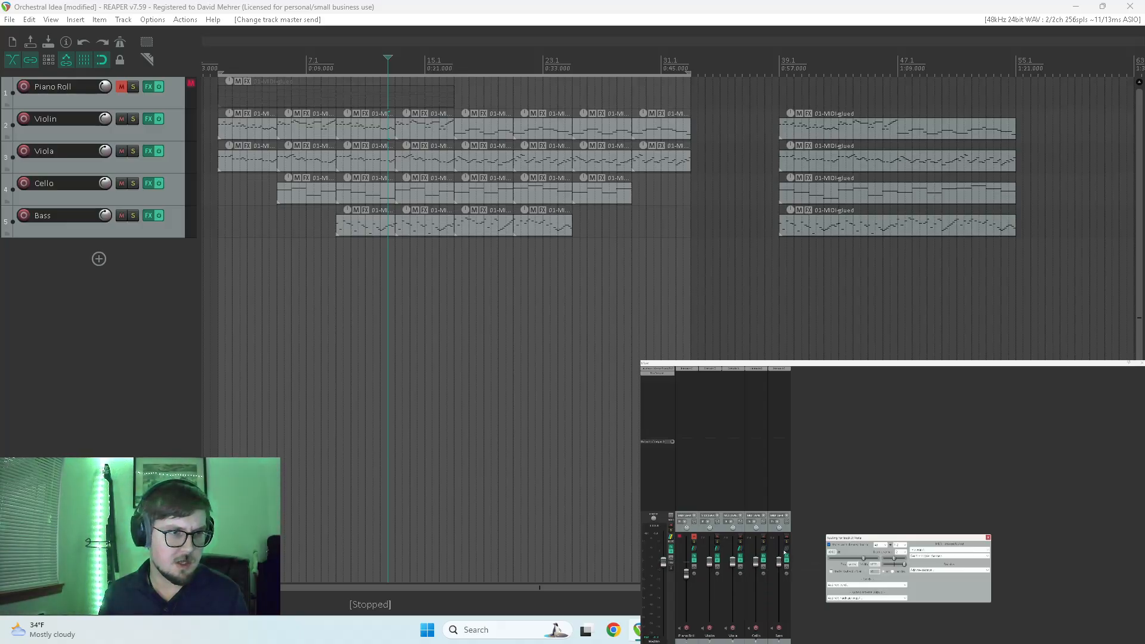
{"action": "left_click", "coordinate": [786, 551]}
{"action": "left_click", "coordinate": [764, 551]}
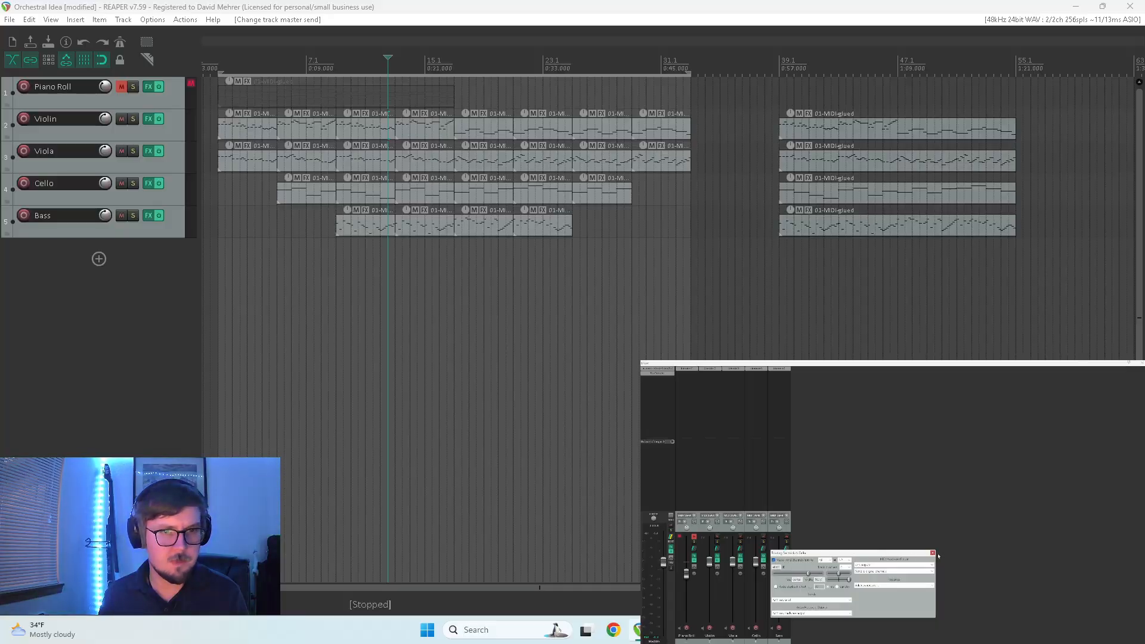
{"action": "left_click", "coordinate": [933, 554]}
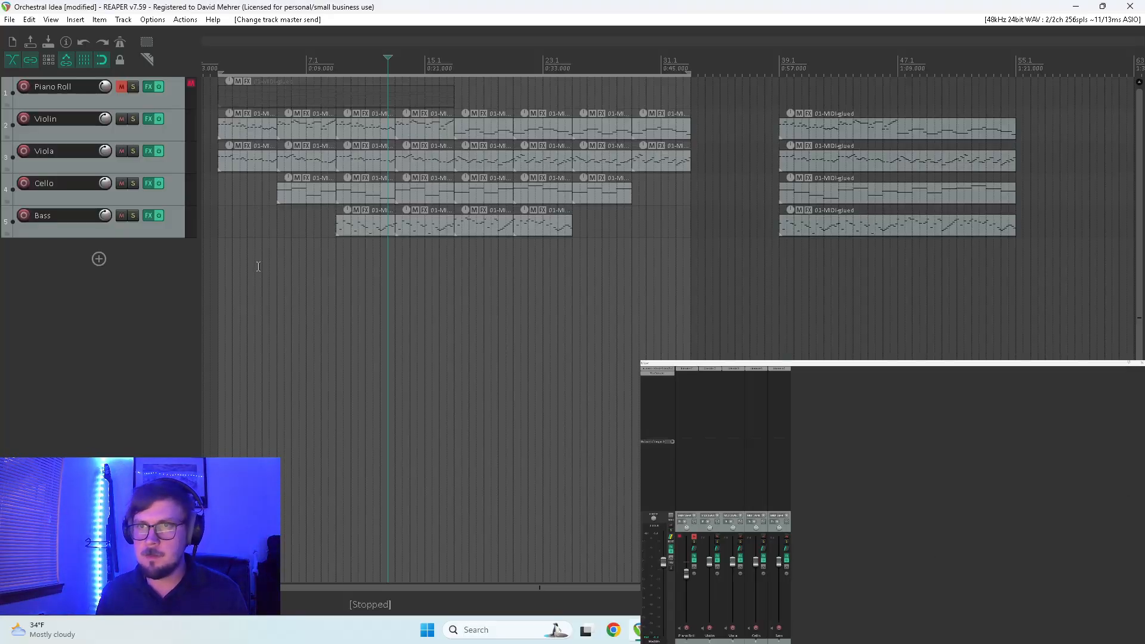
Audition the strings without the bus from around bar 4 and stop playback
{"action": "left_click", "coordinate": [262, 244]}
{"action": "key", "text": "space"}
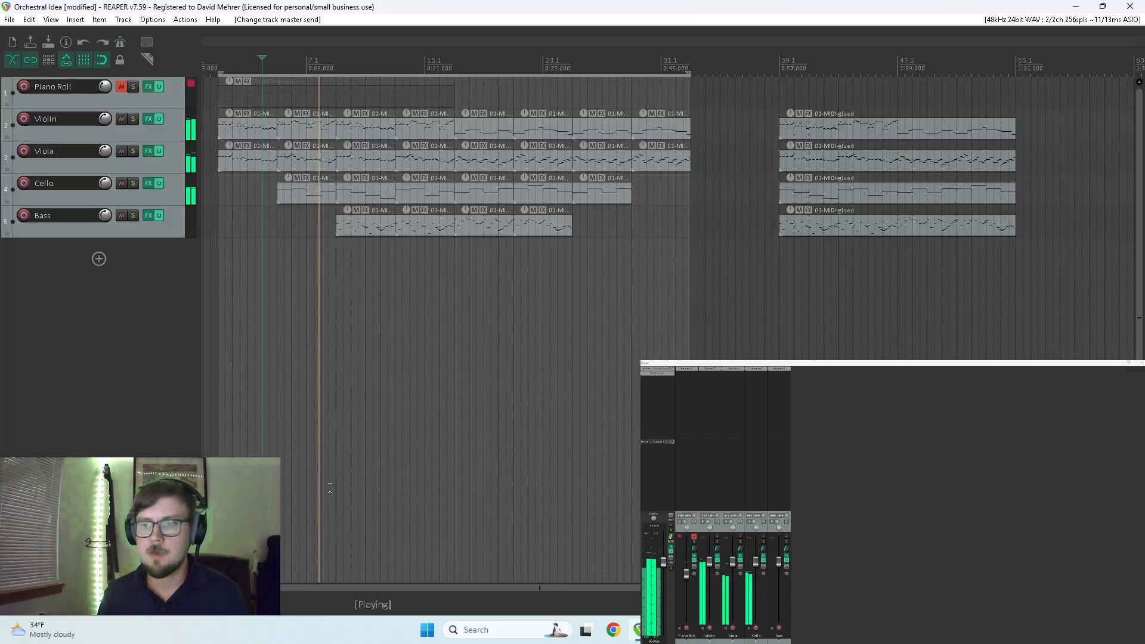
{"action": "key", "text": "space"}
{"action": "left_click", "coordinate": [636, 631]}
{"action": "left_click", "coordinate": [637, 631]}
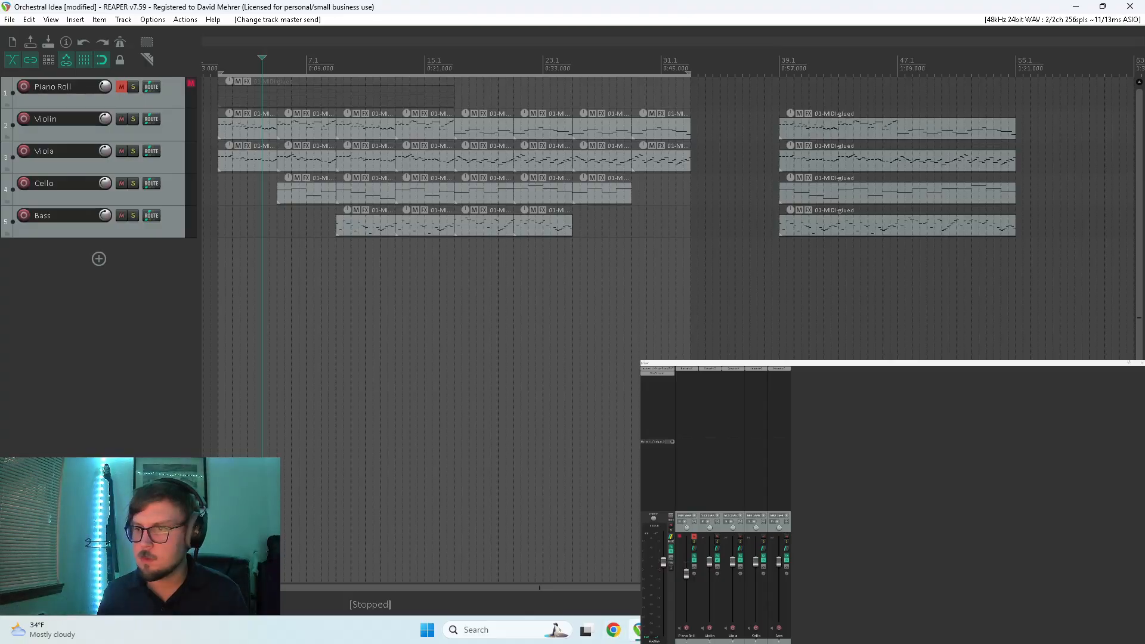
{"action": "key", "text": "alt+Tab"}
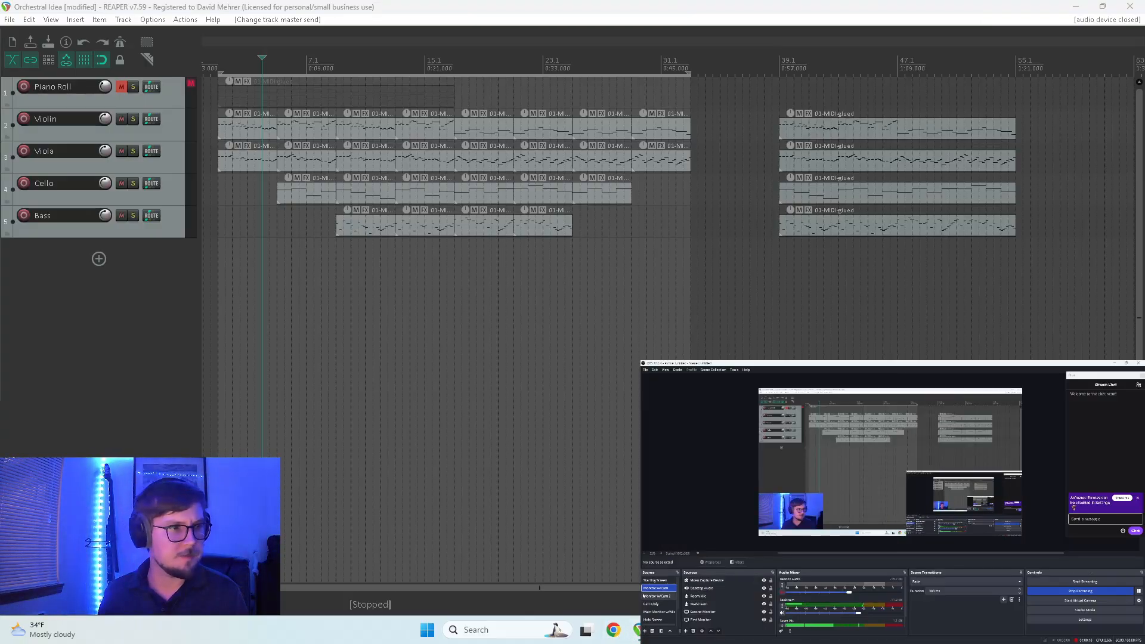